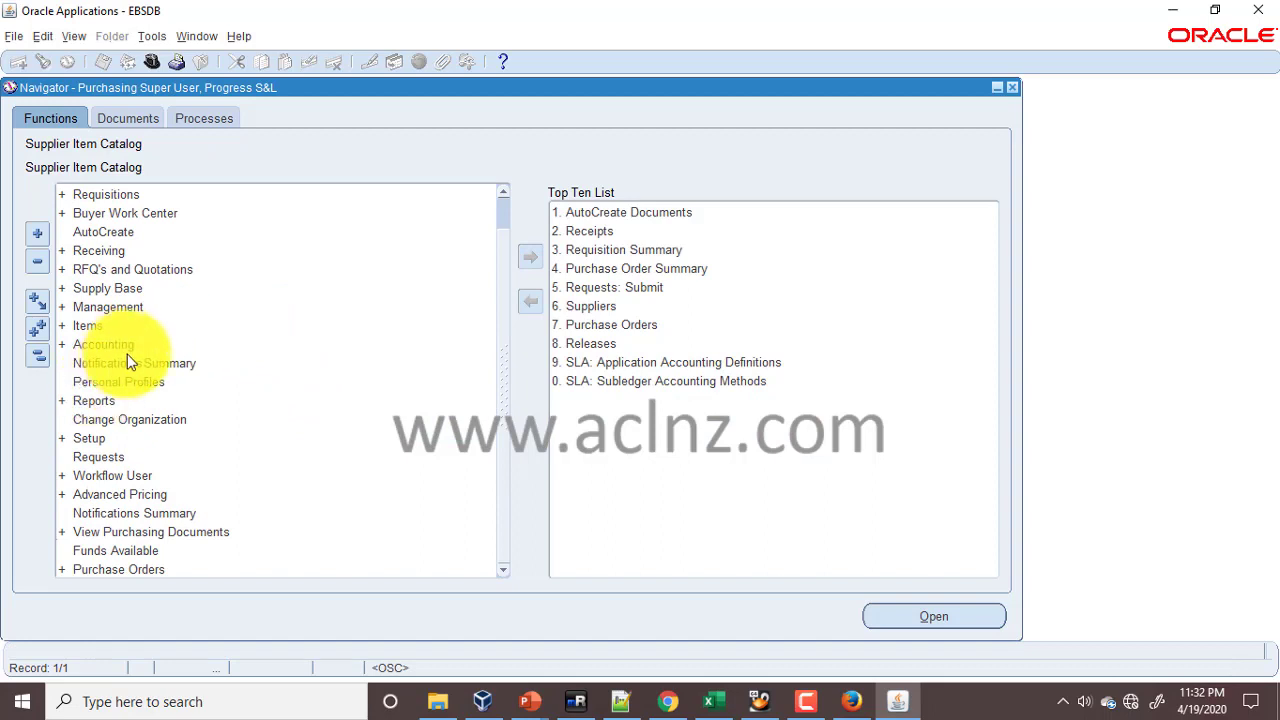
- Open the Purchasing Options function from the Organizations setup group and switch to its page in Firefox
double_click(118, 440)
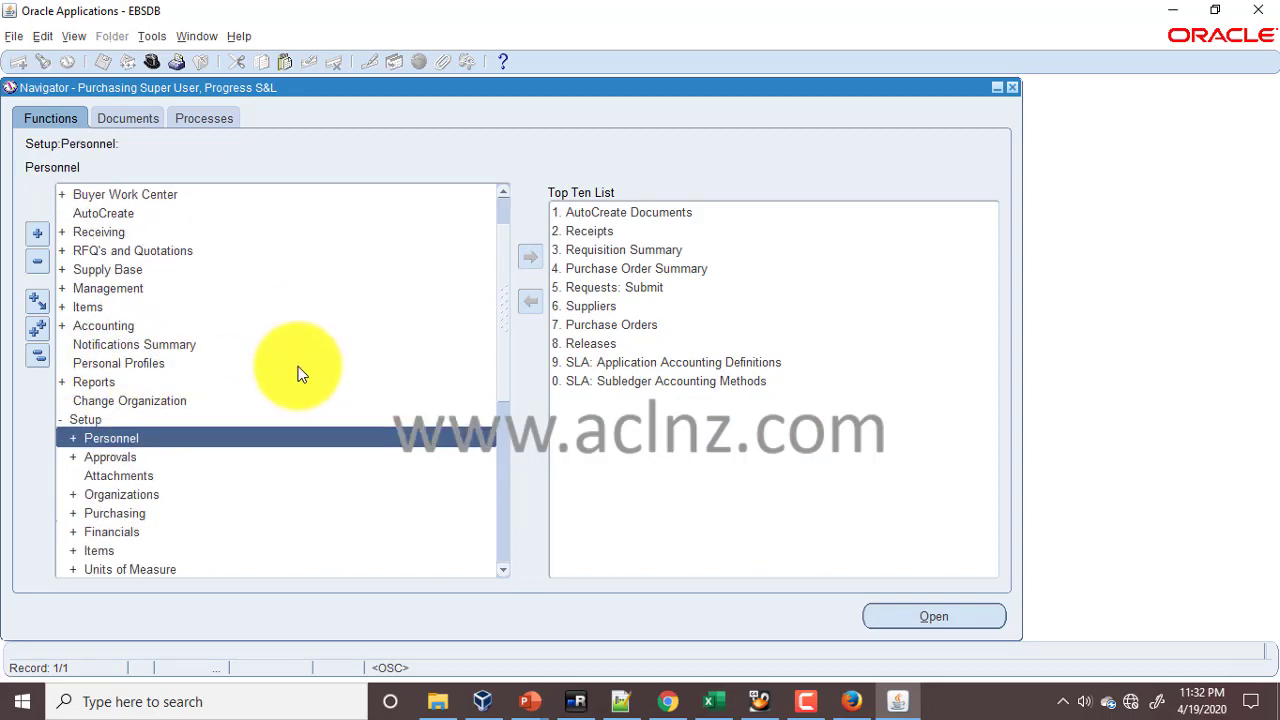
scroll(298, 372, "down", 2)
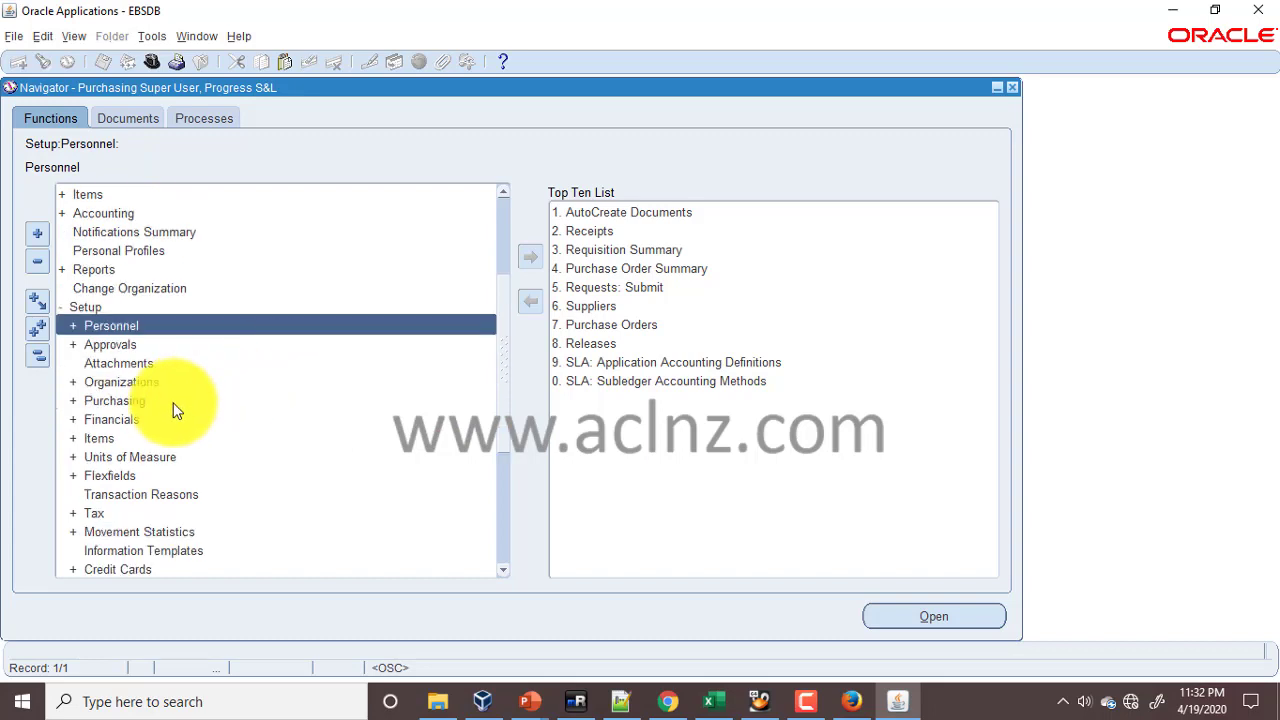
double_click(157, 386)
scroll(340, 340, "up", 3)
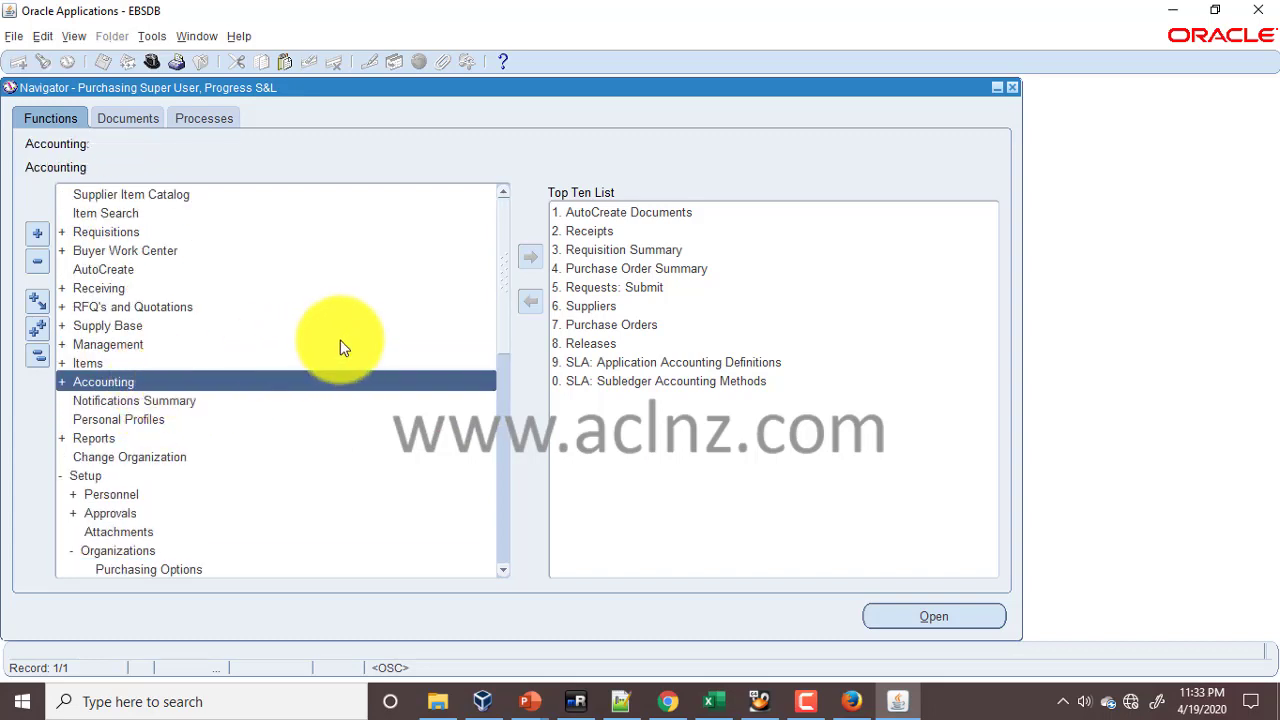
scroll(343, 350, "down", 2)
scroll(343, 354, "down", 1)
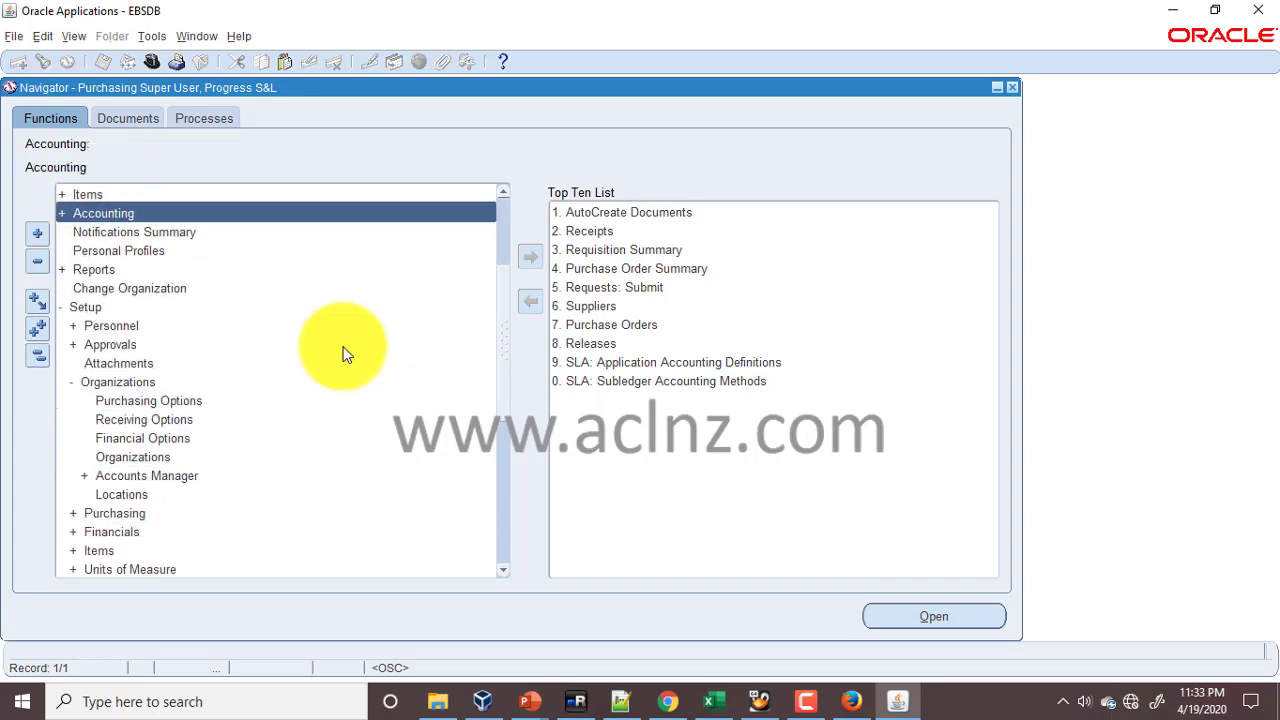
left_click(191, 403)
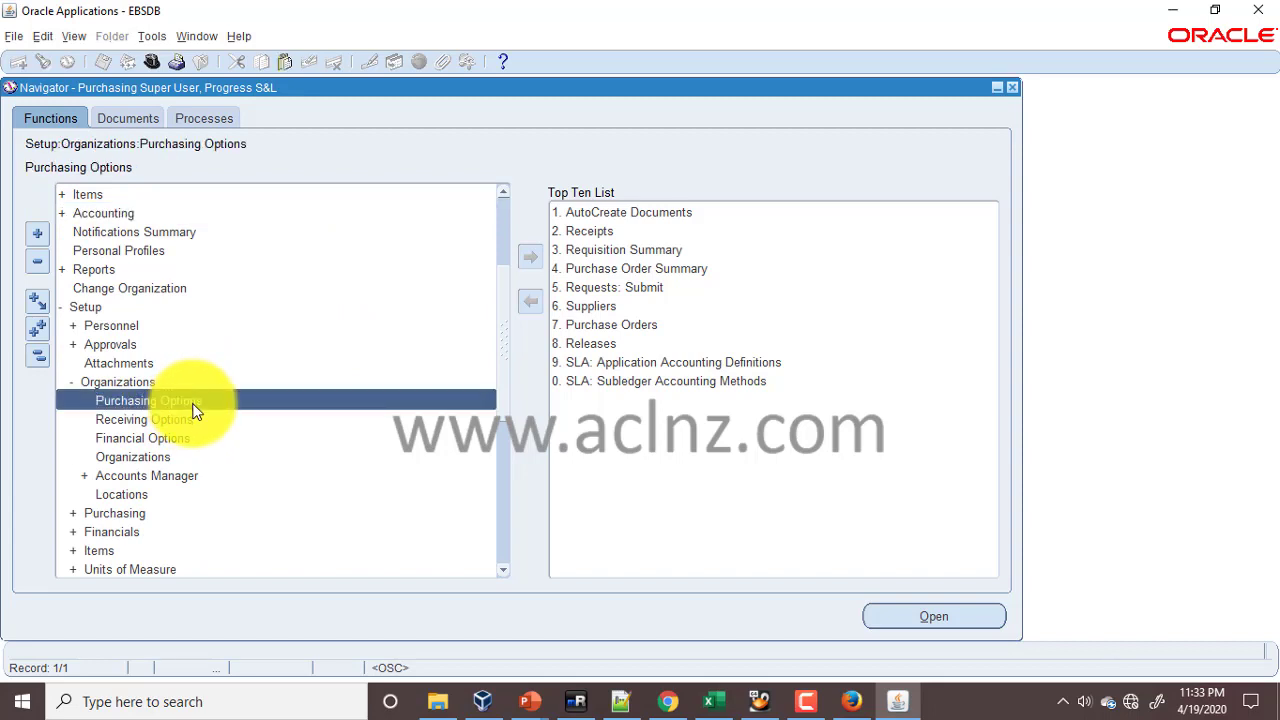
left_click(853, 699)
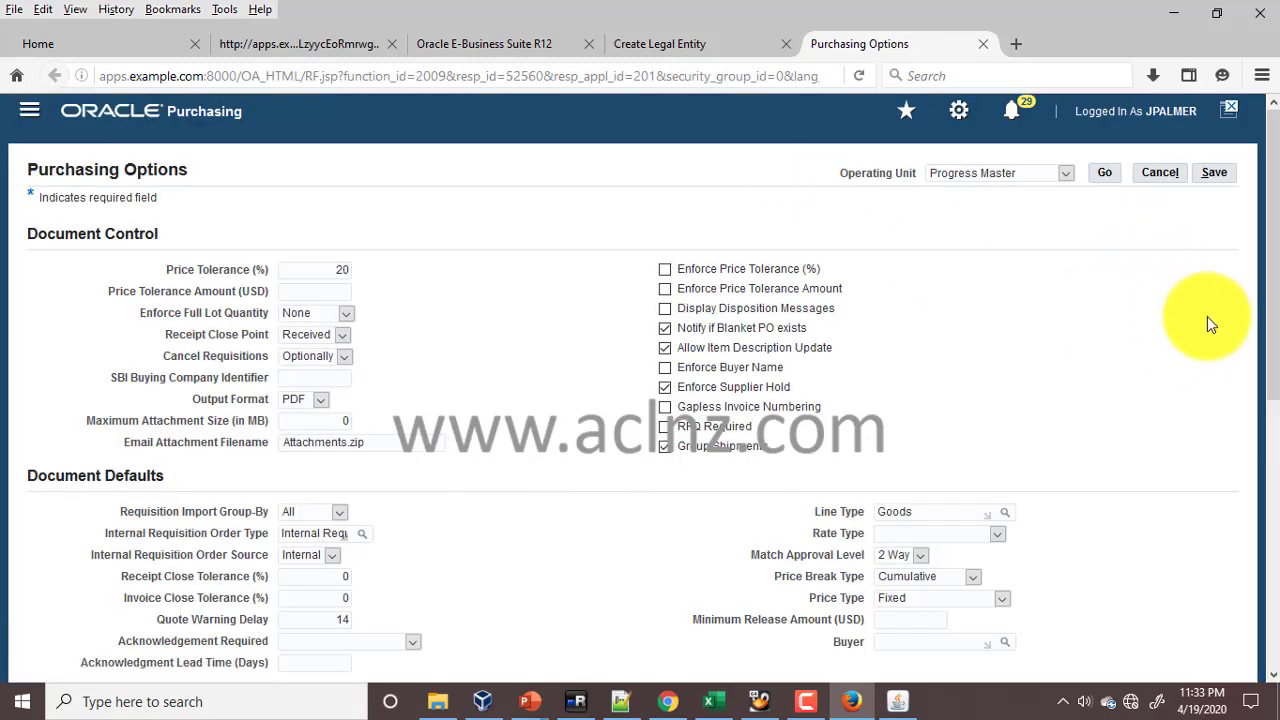
- Review the Purchasing Options for Progress Master, covering document control, document defaults, receipt accounting and document numbering
scroll(1205, 315, "down", 2)
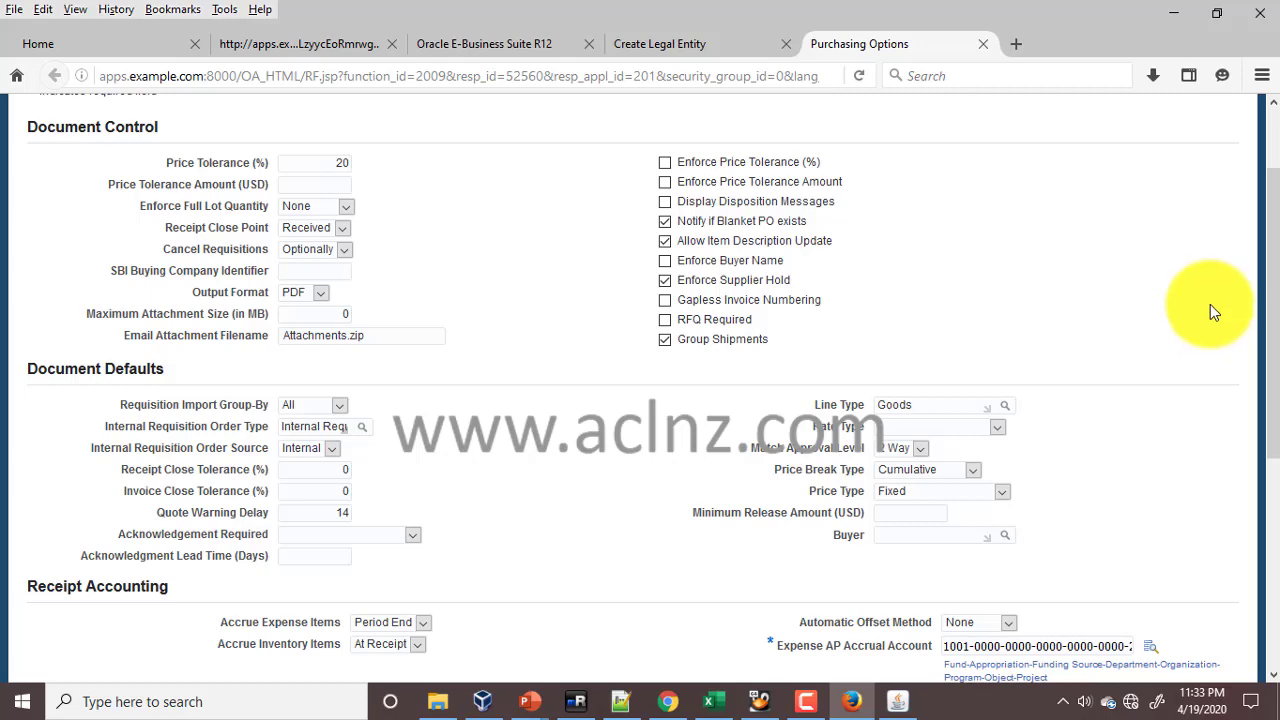
scroll(1206, 318, "up", 2)
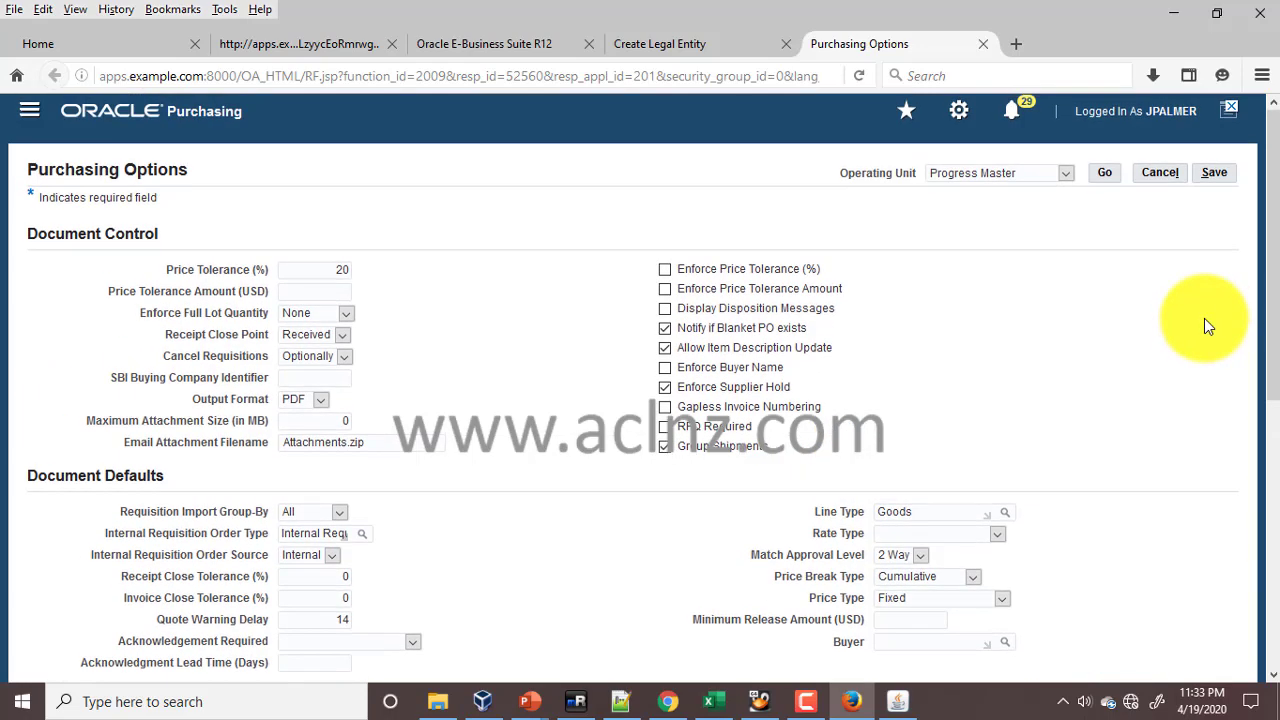
scroll(1203, 320, "down", 2)
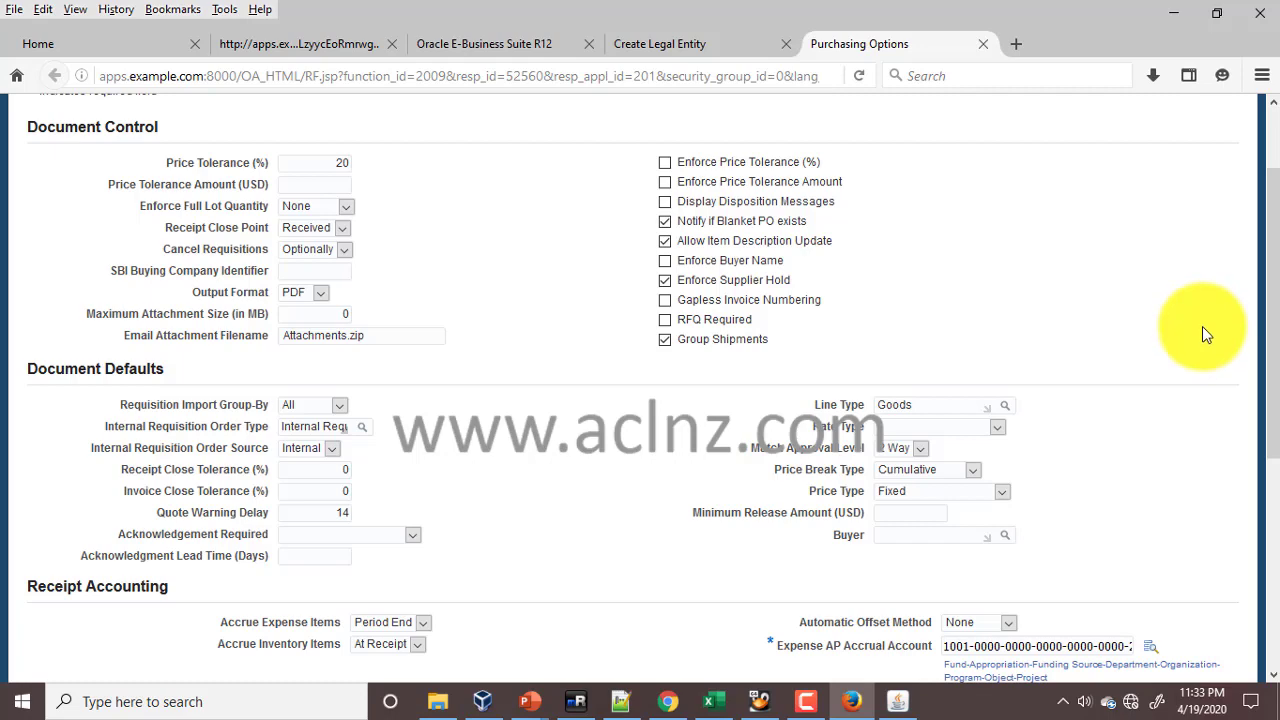
scroll(1125, 328, "down", 2)
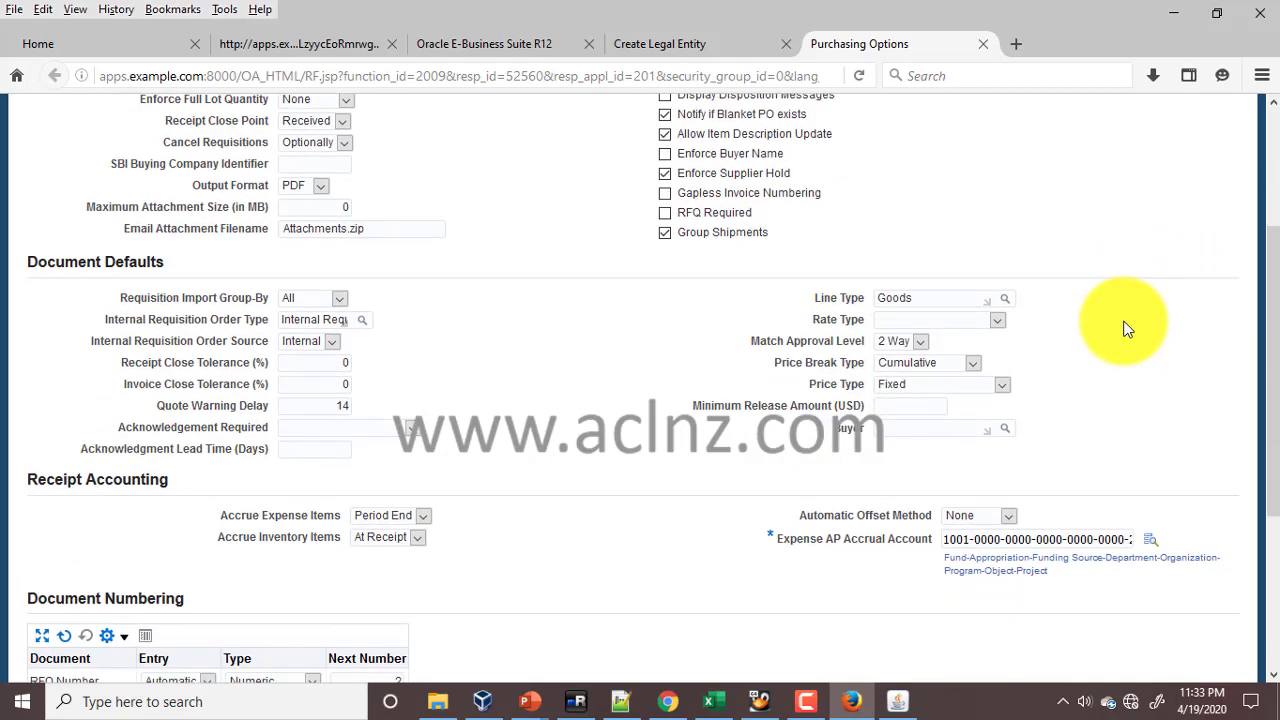
scroll(1125, 330, "down", 2)
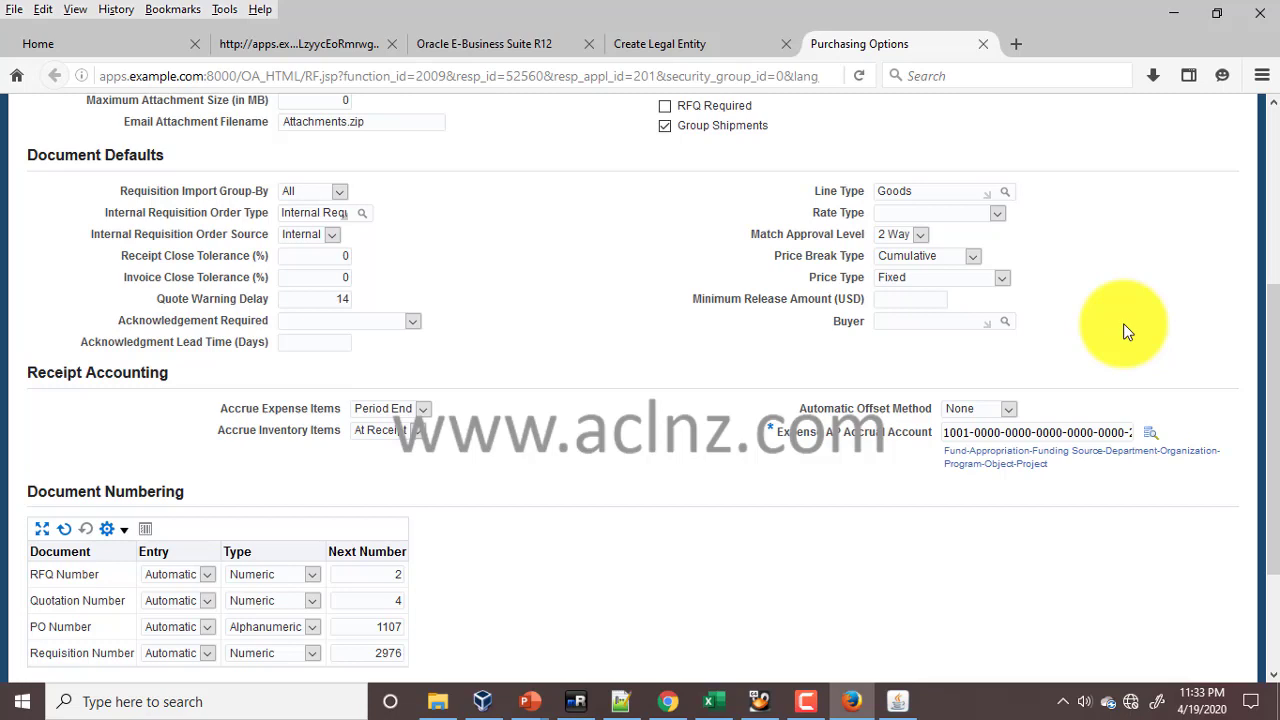
scroll(1125, 328, "down", 2)
scroll(1123, 323, "up", 3)
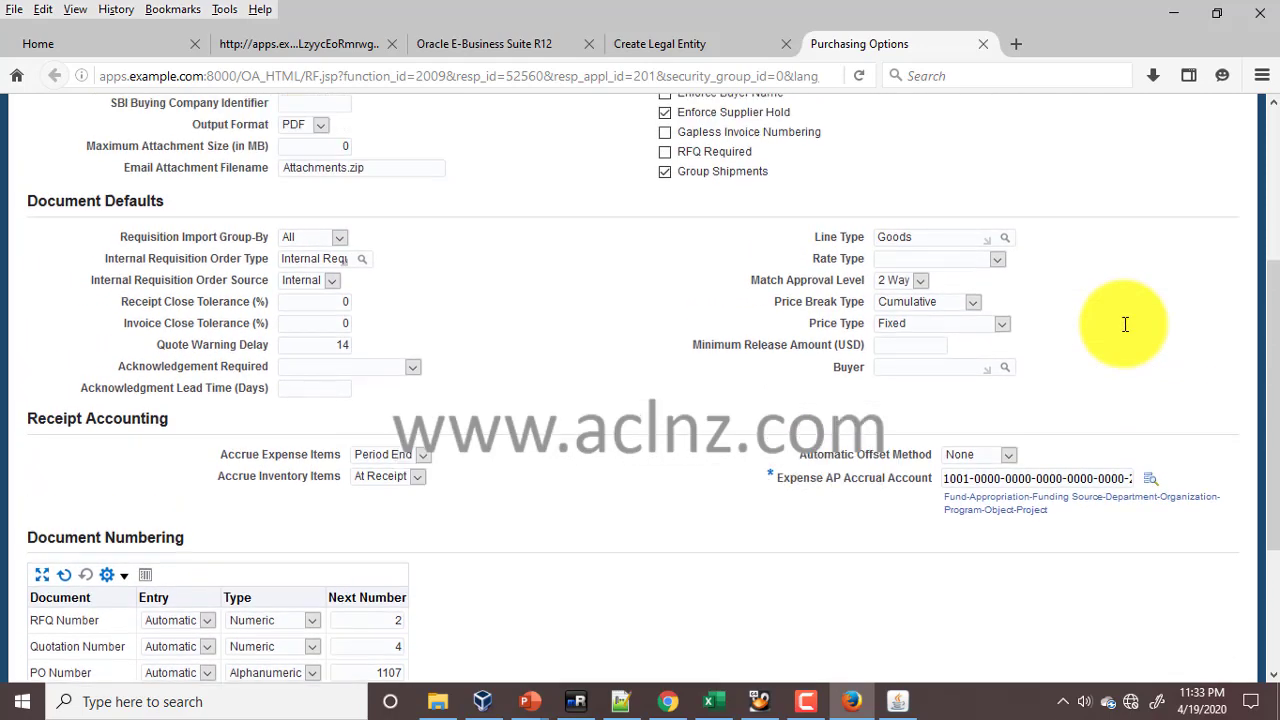
scroll(1125, 324, "up", 5)
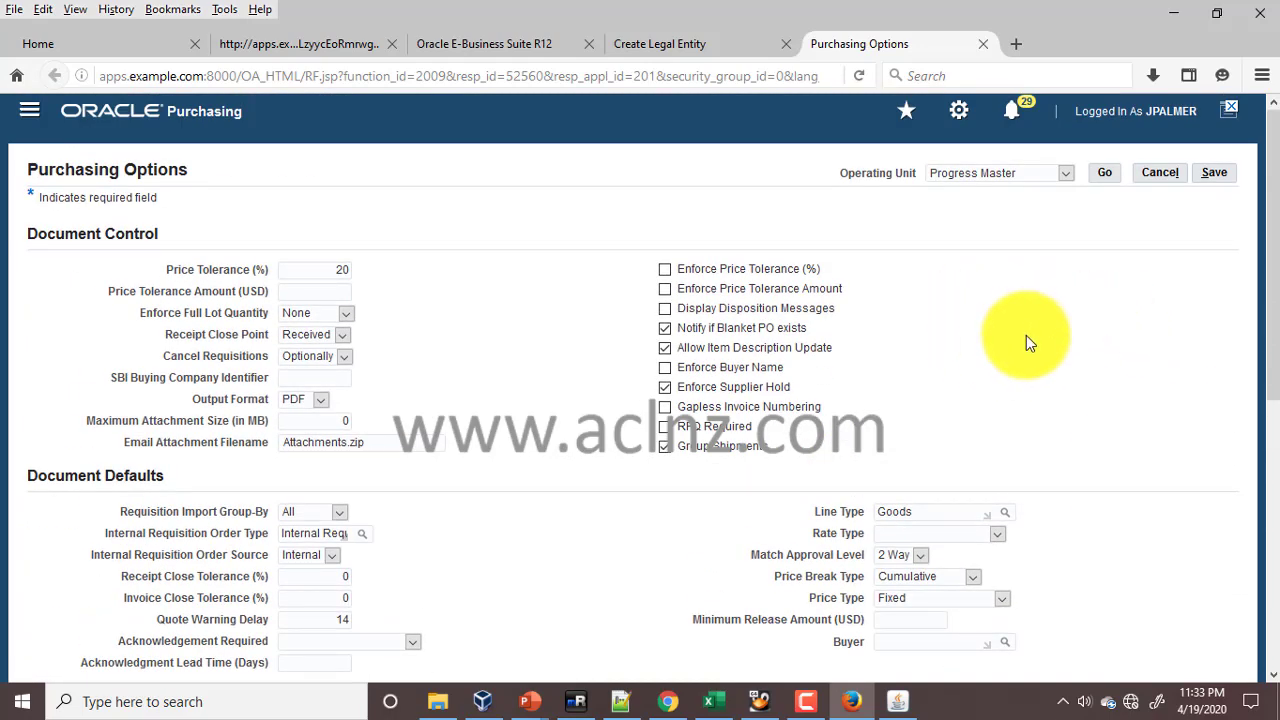
- Examine the full Expense AP Accrual Account under Receipt Accounting and the Document Numbering table
scroll(1026, 343, "down", 2)
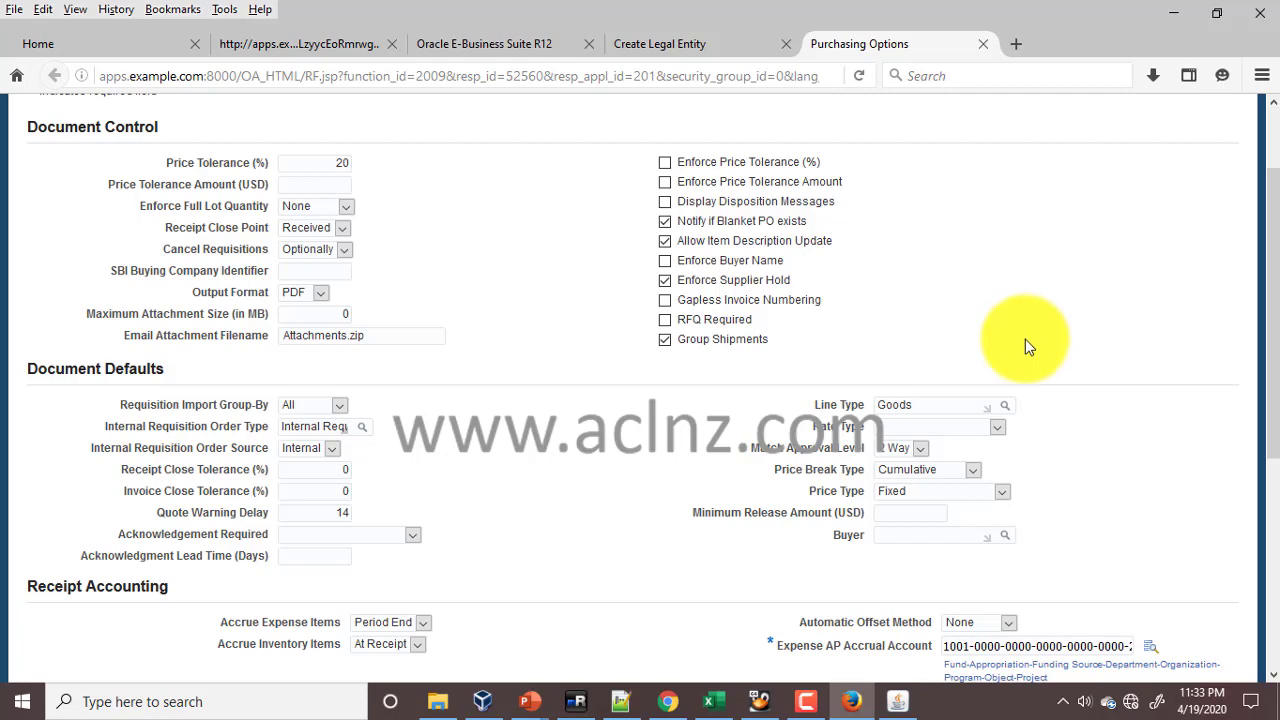
scroll(1027, 345, "down", 2)
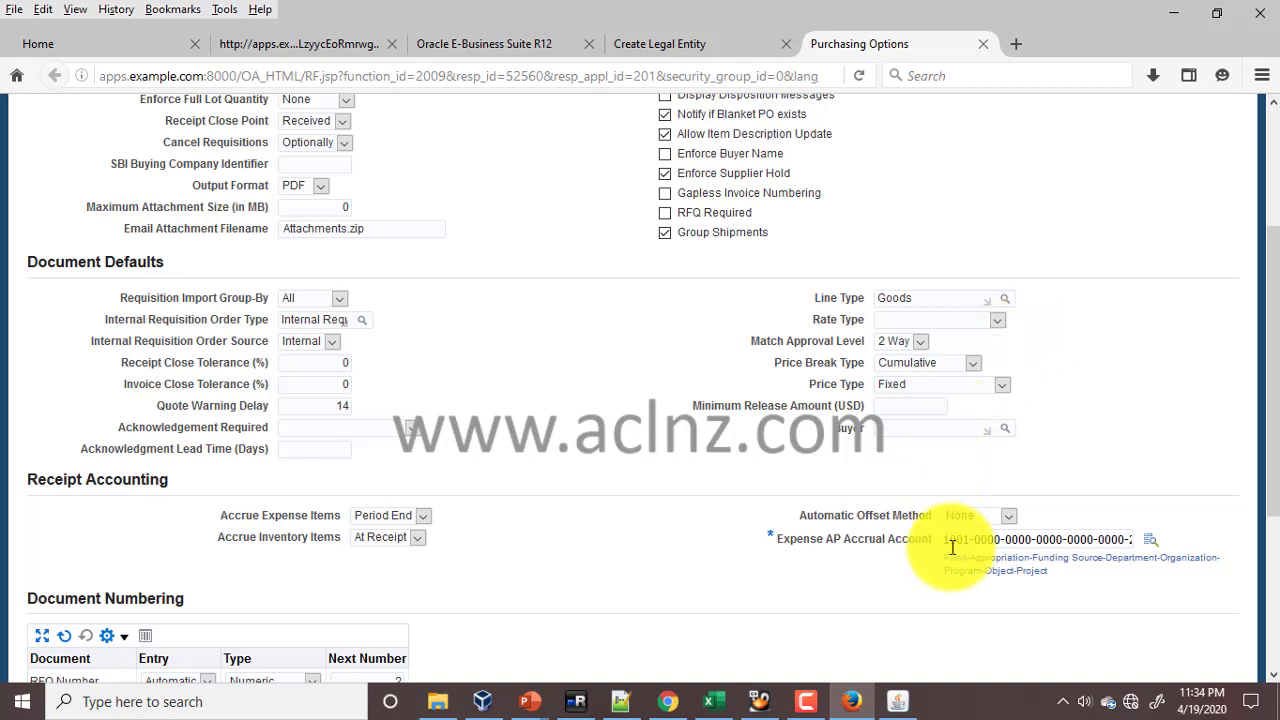
left_click_drag(944, 540, 1138, 545)
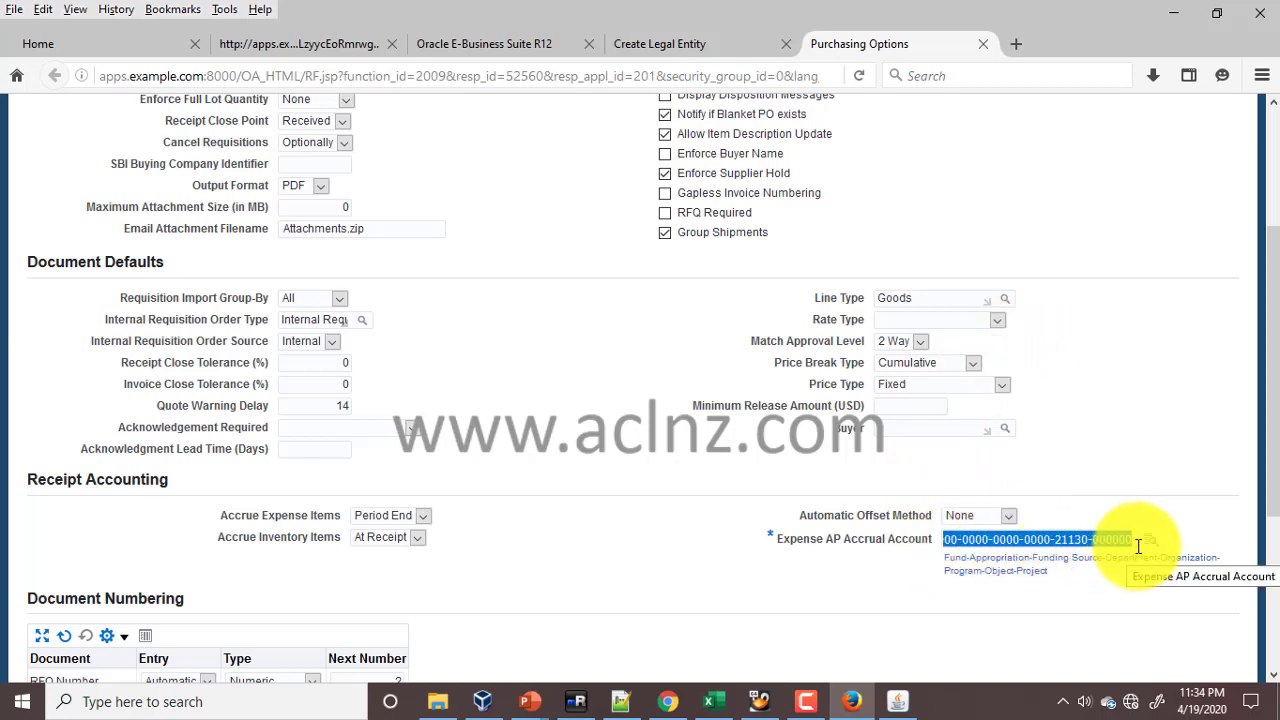
left_click(1123, 457)
scroll(857, 429, "down", 4)
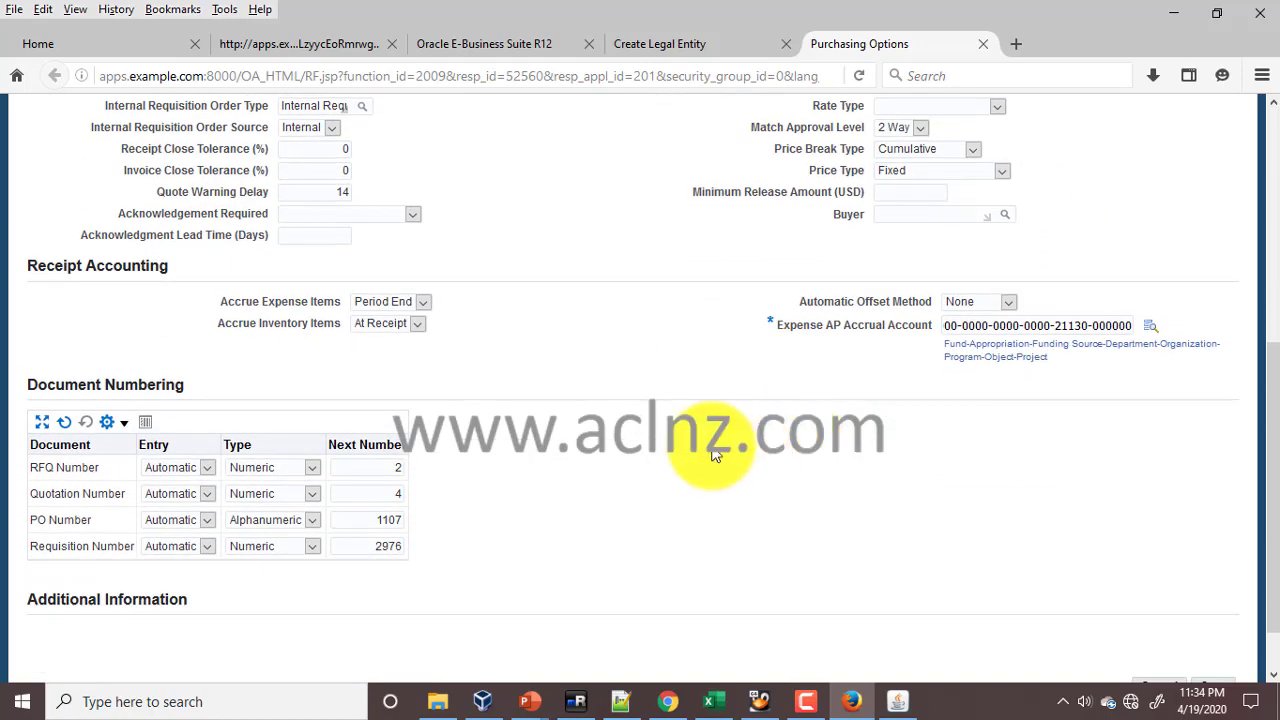
scroll(710, 448, "up", 8)
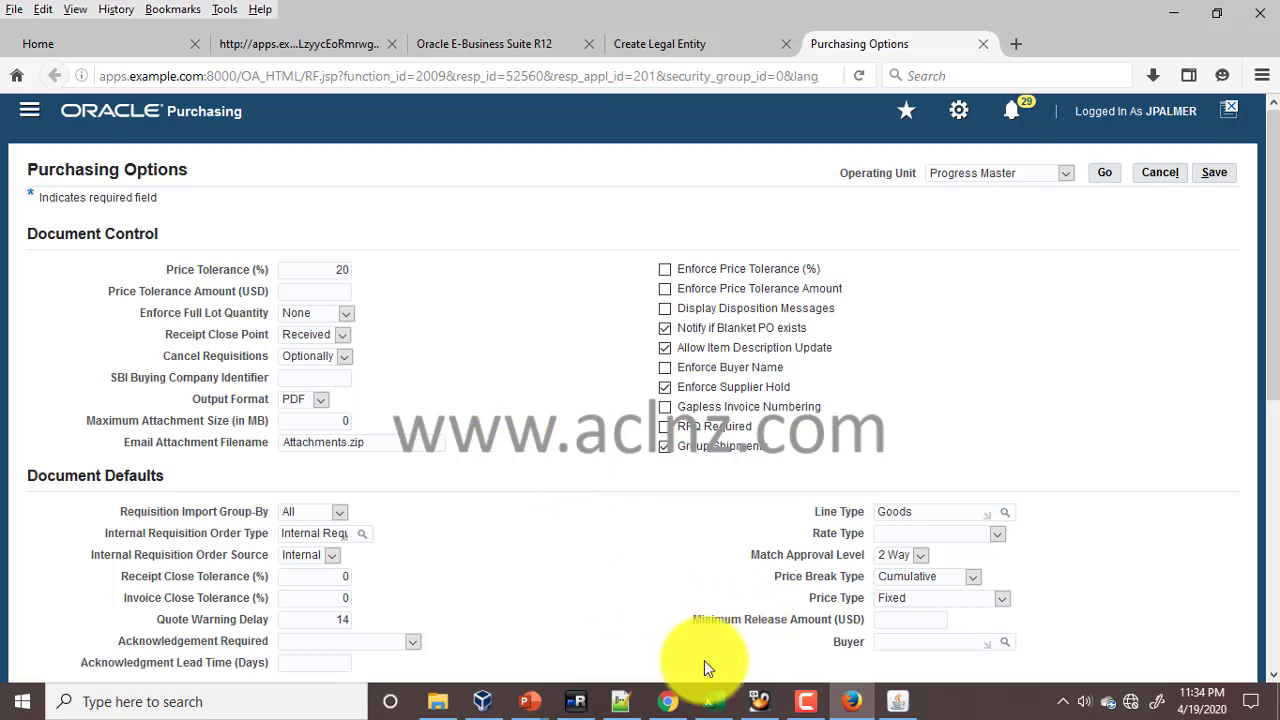
- Check the setup checklist PDF in Chrome, return to Oracle Applications and open Financial Options for the Progress Master operating unit
left_click(668, 700)
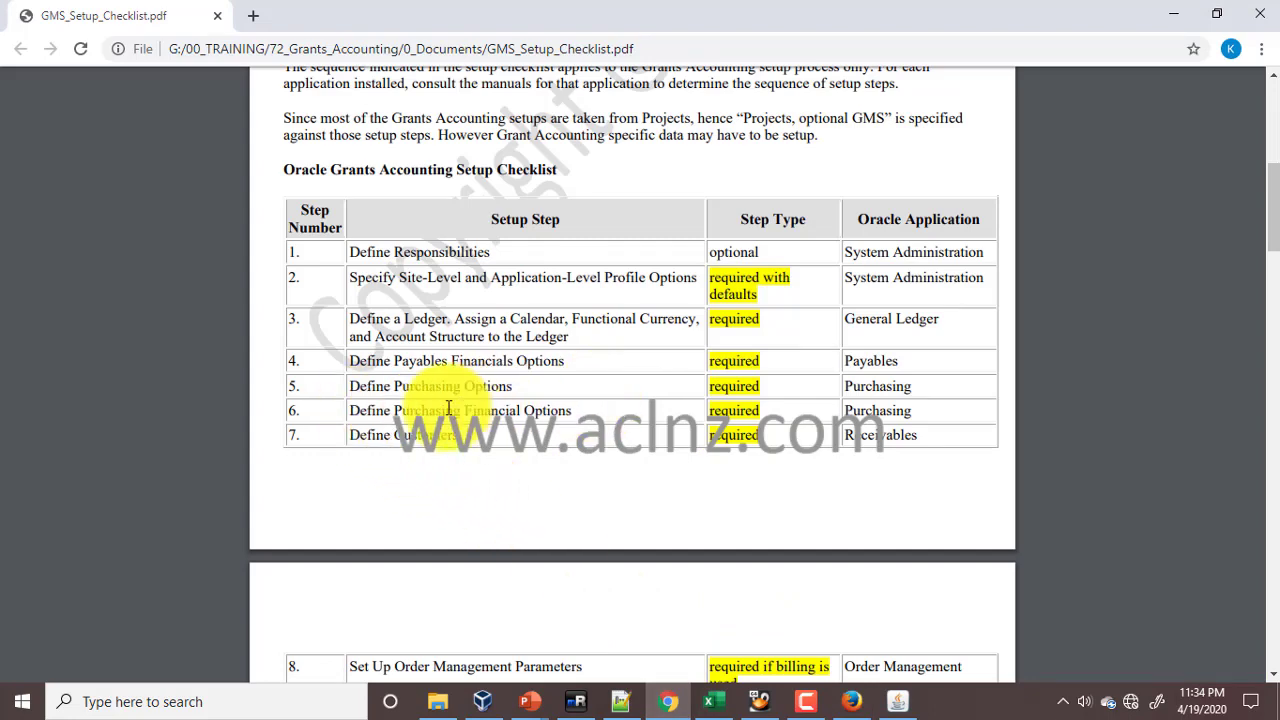
left_click(895, 698)
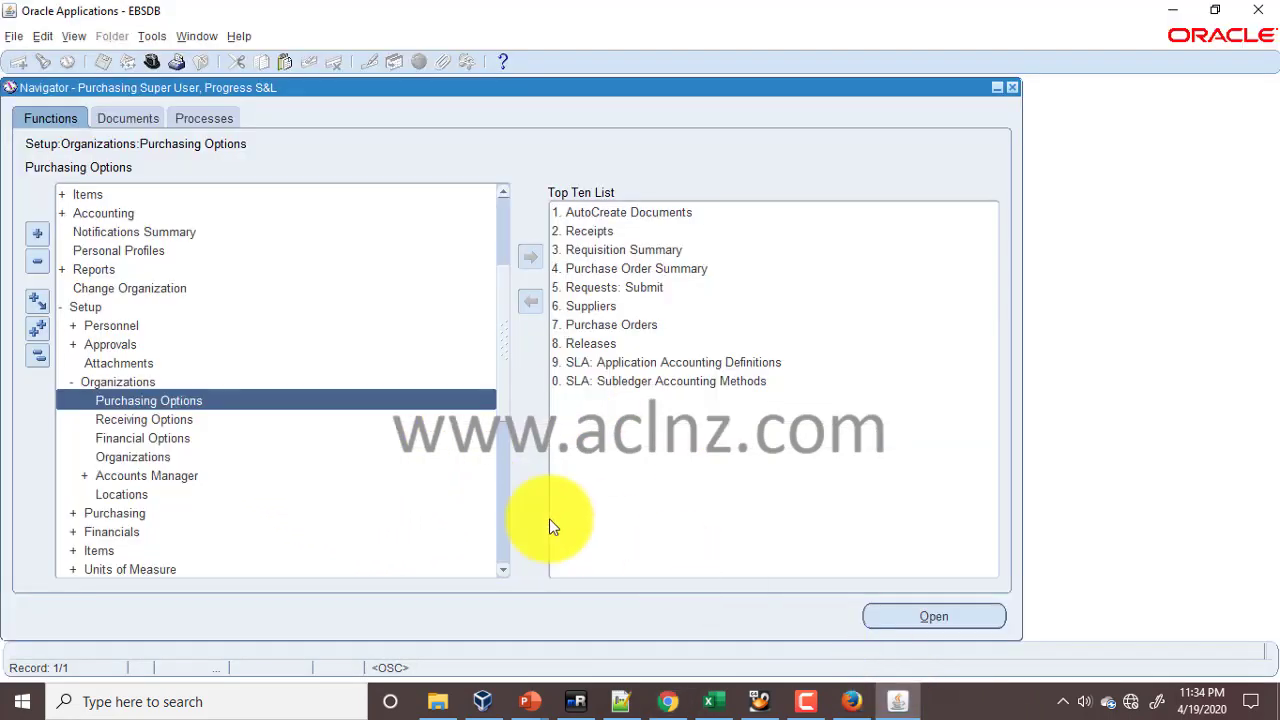
left_click(164, 441)
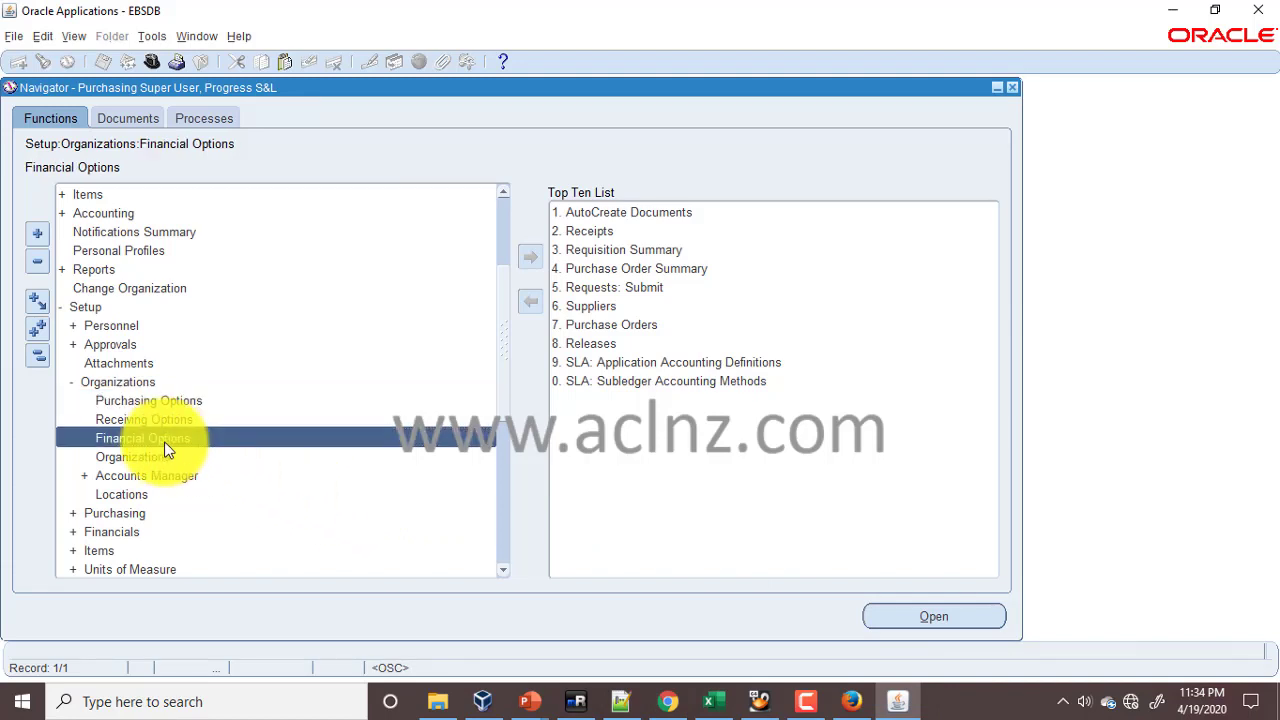
left_click(929, 617)
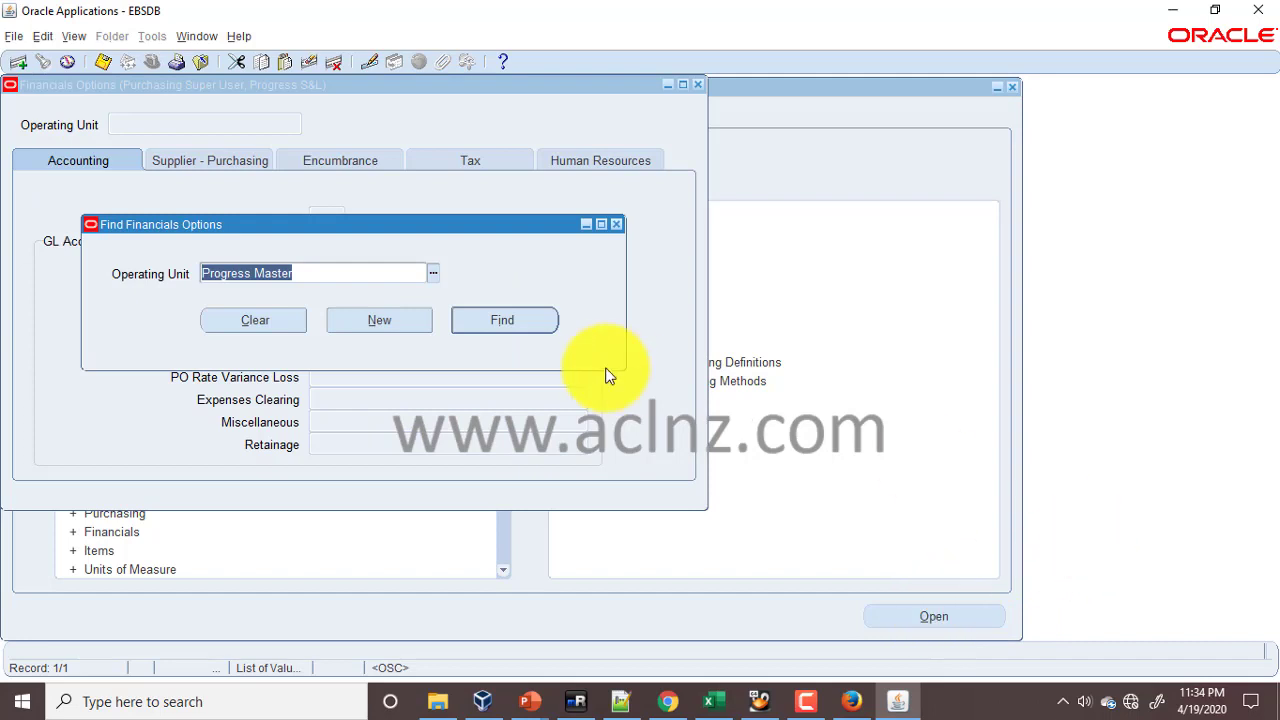
left_click(505, 320)
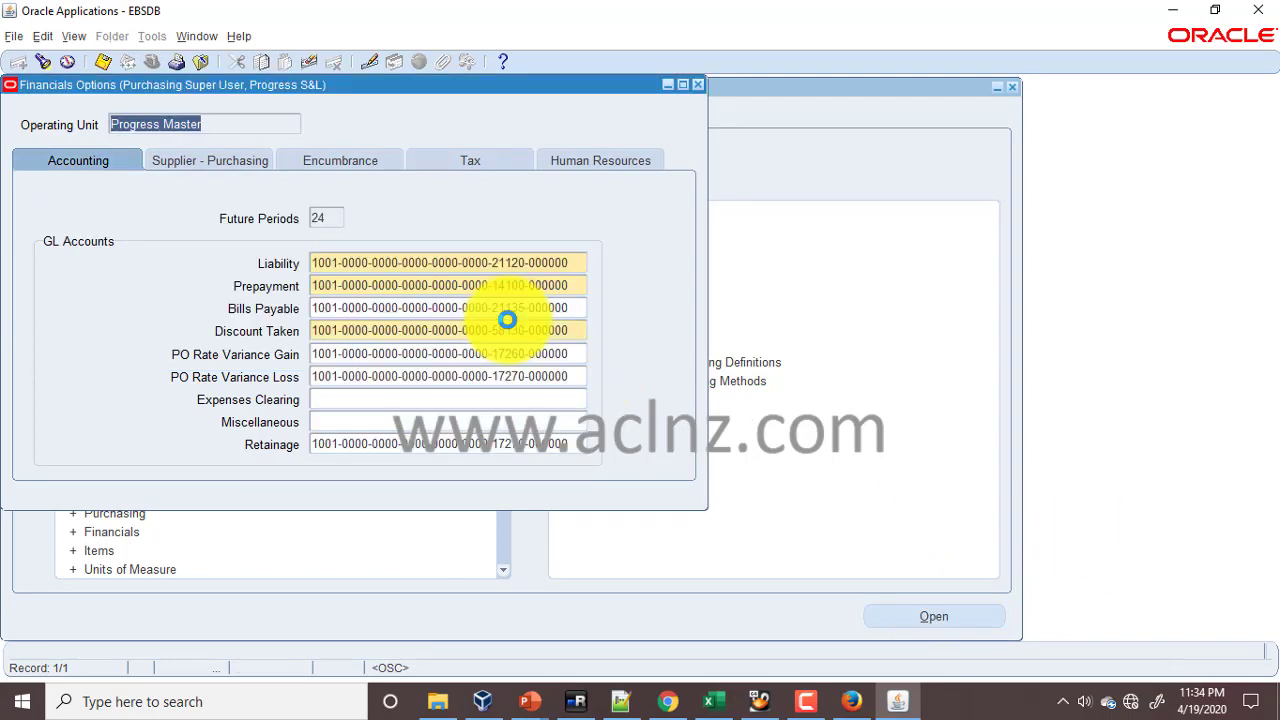
- Review the supplier-purchasing, encumbrance, tax, human resources and accounting settings of the Financials Options, and return to the Navigator
left_click(213, 163)
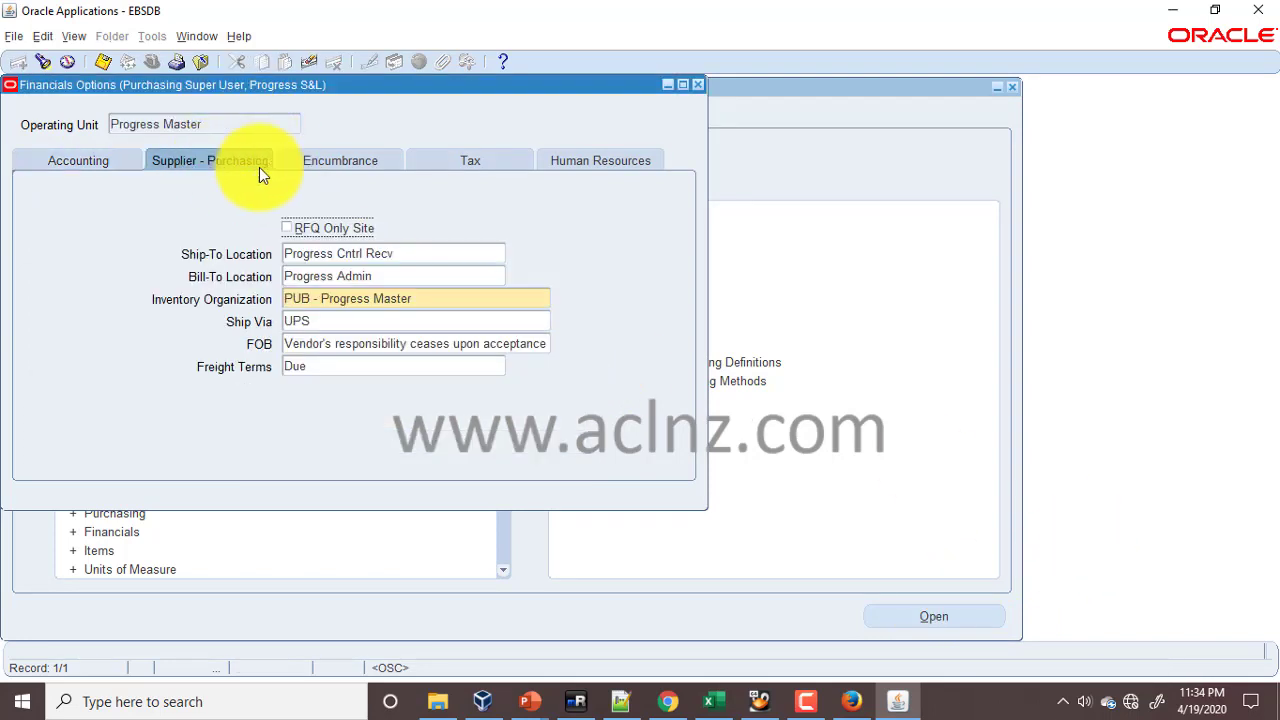
left_click(323, 160)
left_click(471, 158)
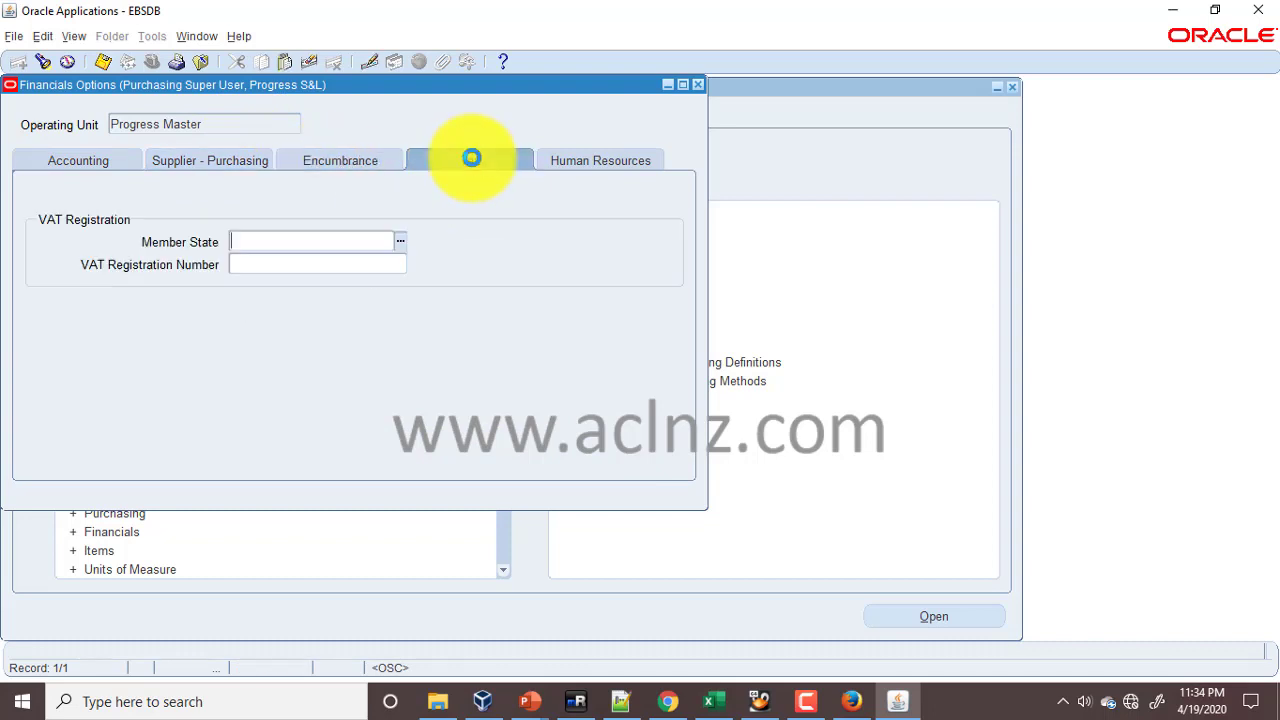
left_click(633, 162)
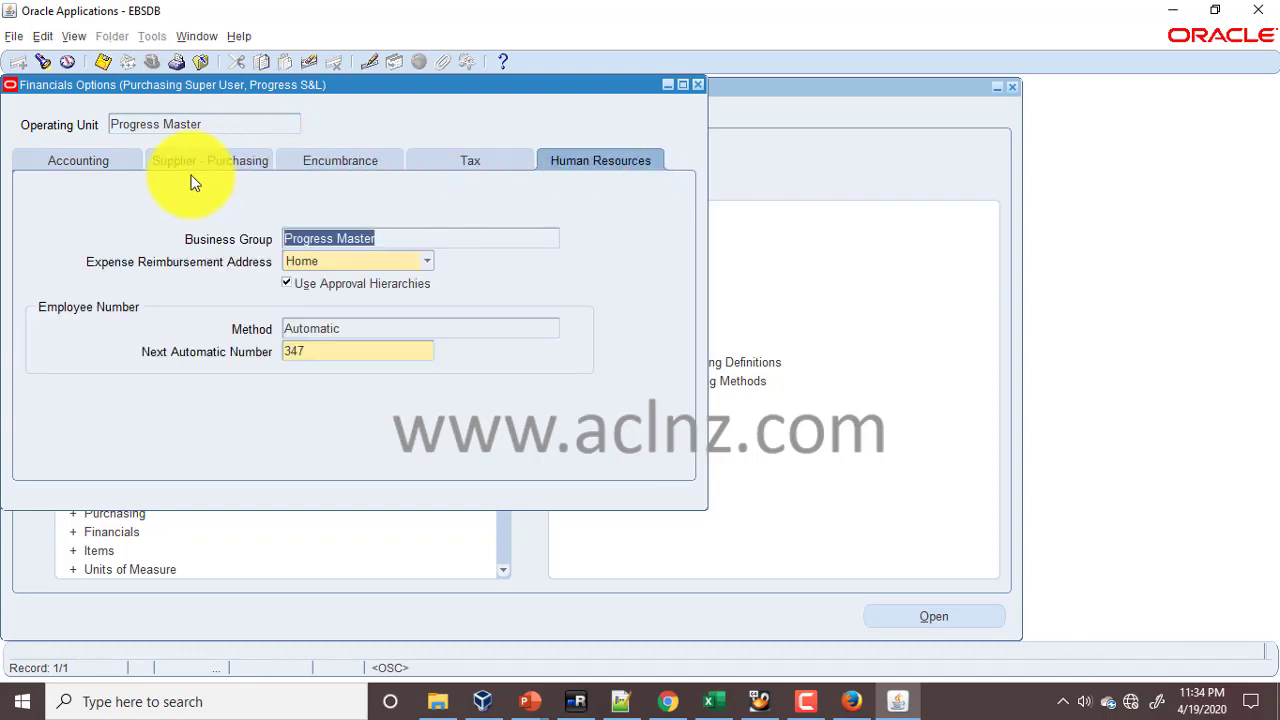
left_click(95, 164)
left_click(69, 62)
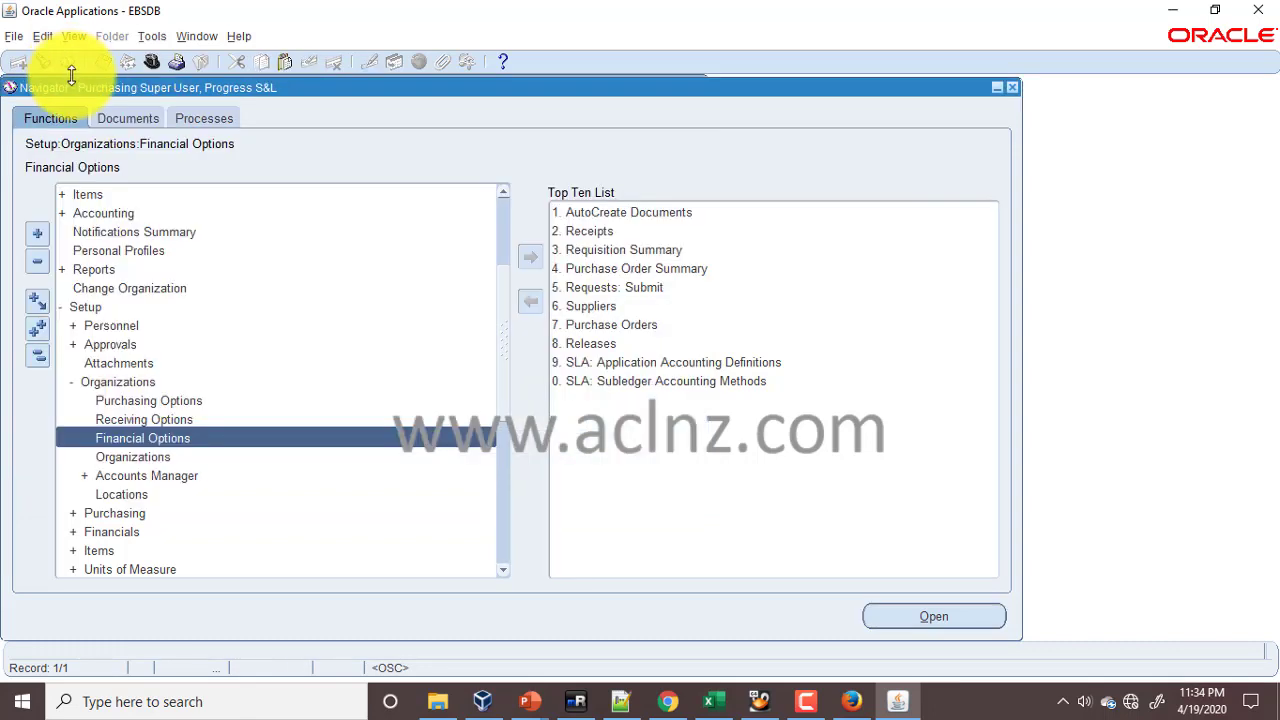
- Expand the Purchasing group under Setup and look through its functions
scroll(228, 356, "down", 2)
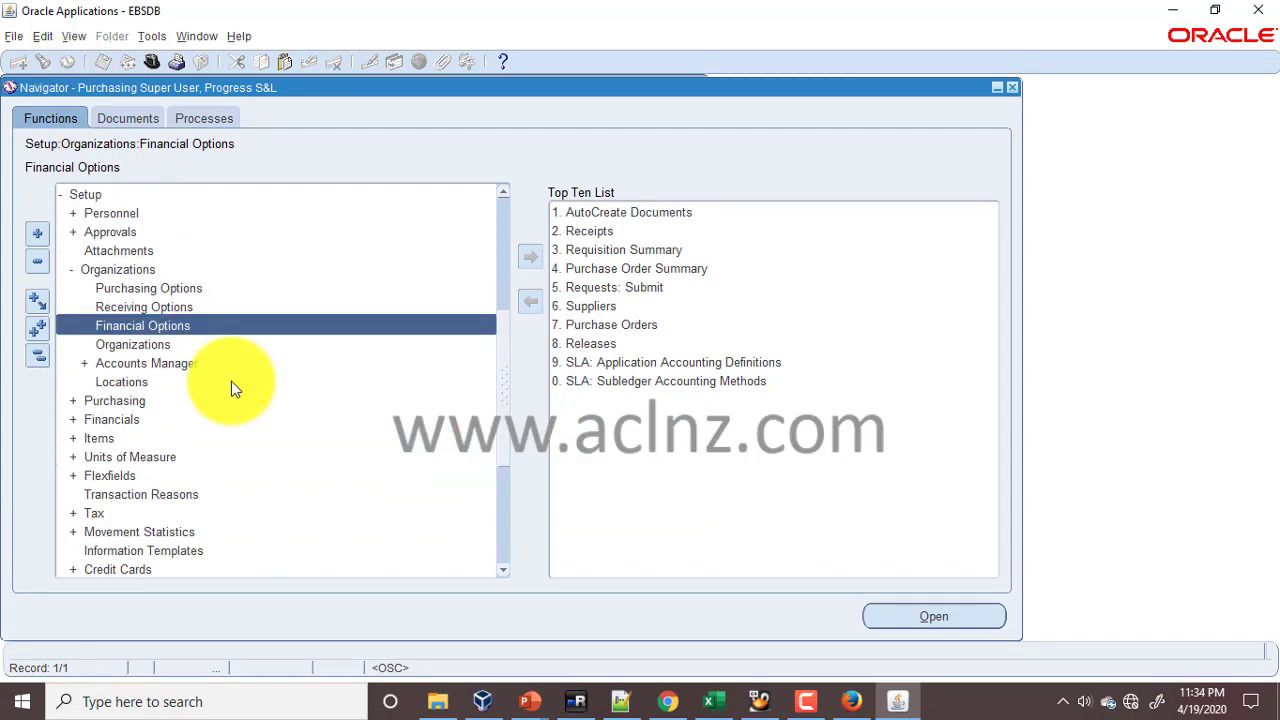
double_click(140, 402)
scroll(273, 373, "down", 2)
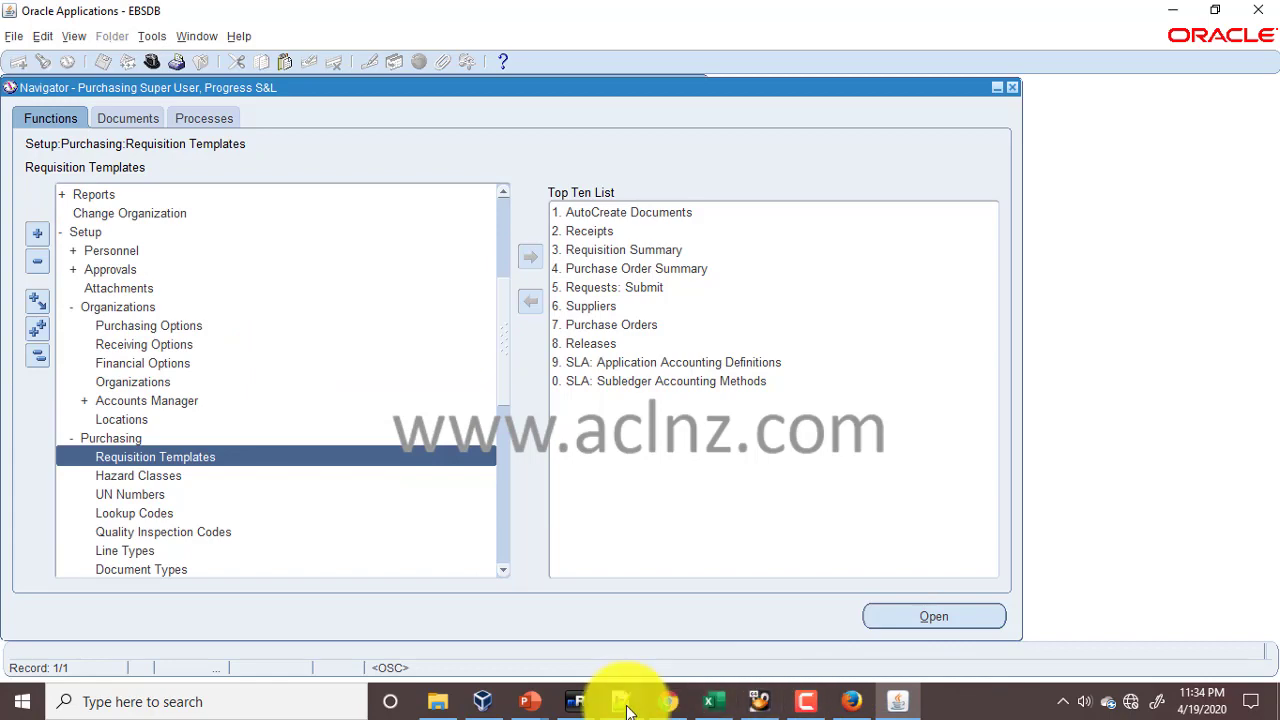
scroll(400, 361, "down", 2)
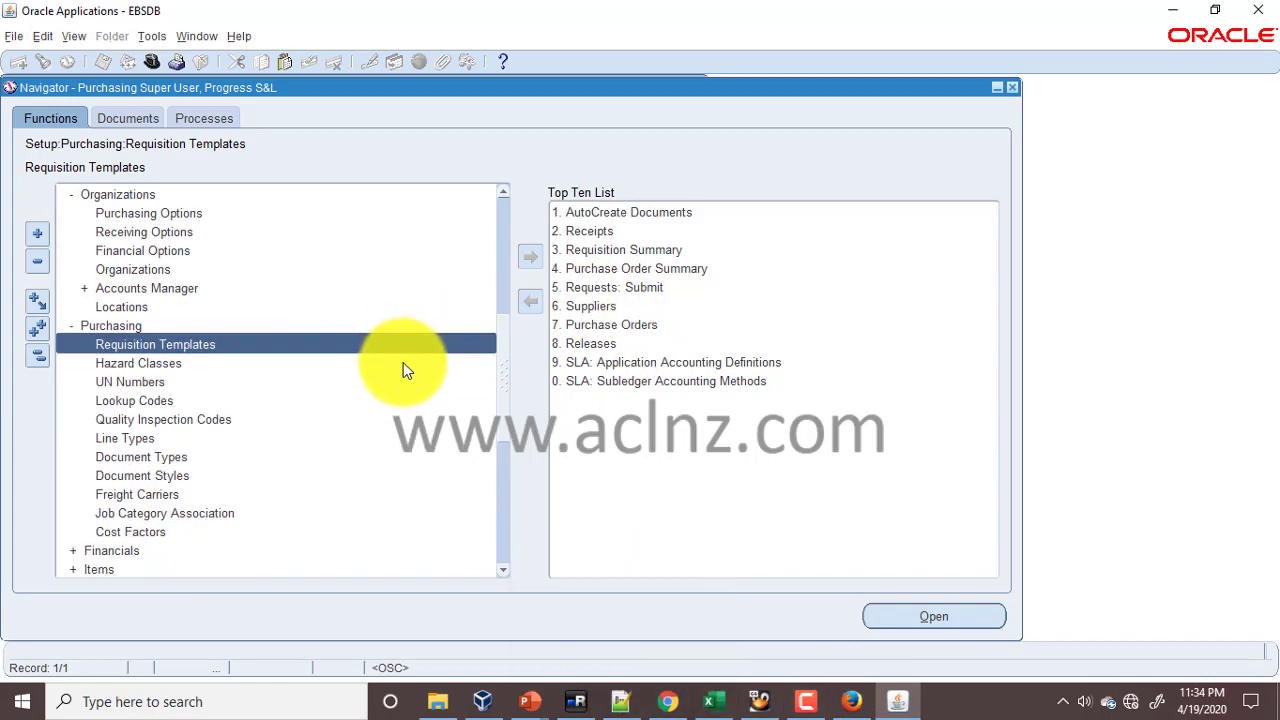
- Switch to the checklist PDF in Chrome and review steps 4 to 7, highlighting the financial and purchasing options and Define Customers
left_click(666, 700)
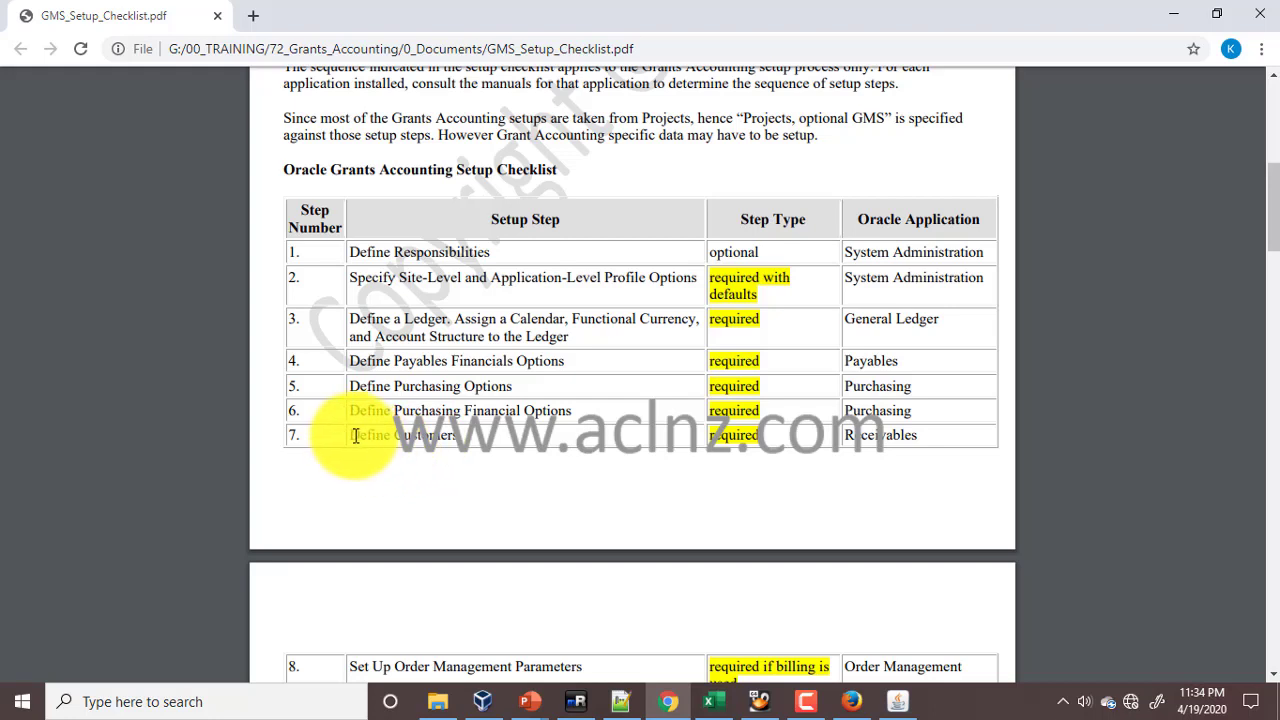
left_click_drag(354, 436, 456, 437)
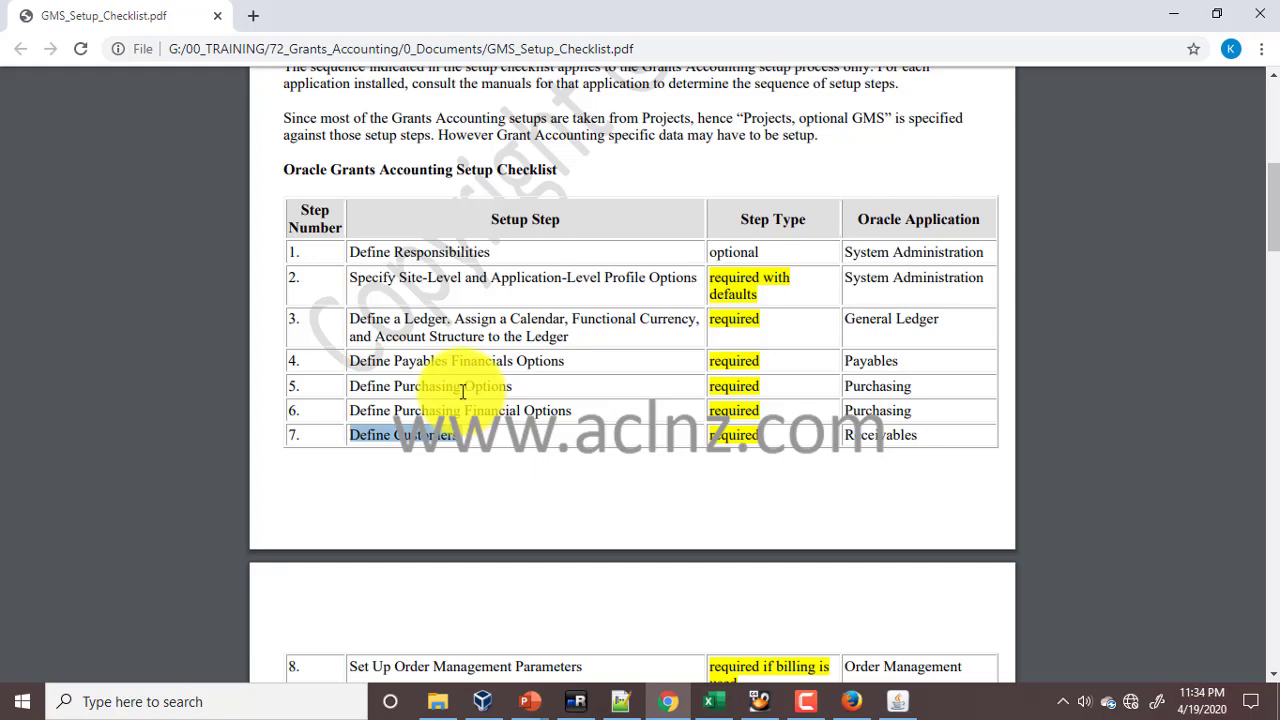
left_click_drag(352, 363, 576, 414)
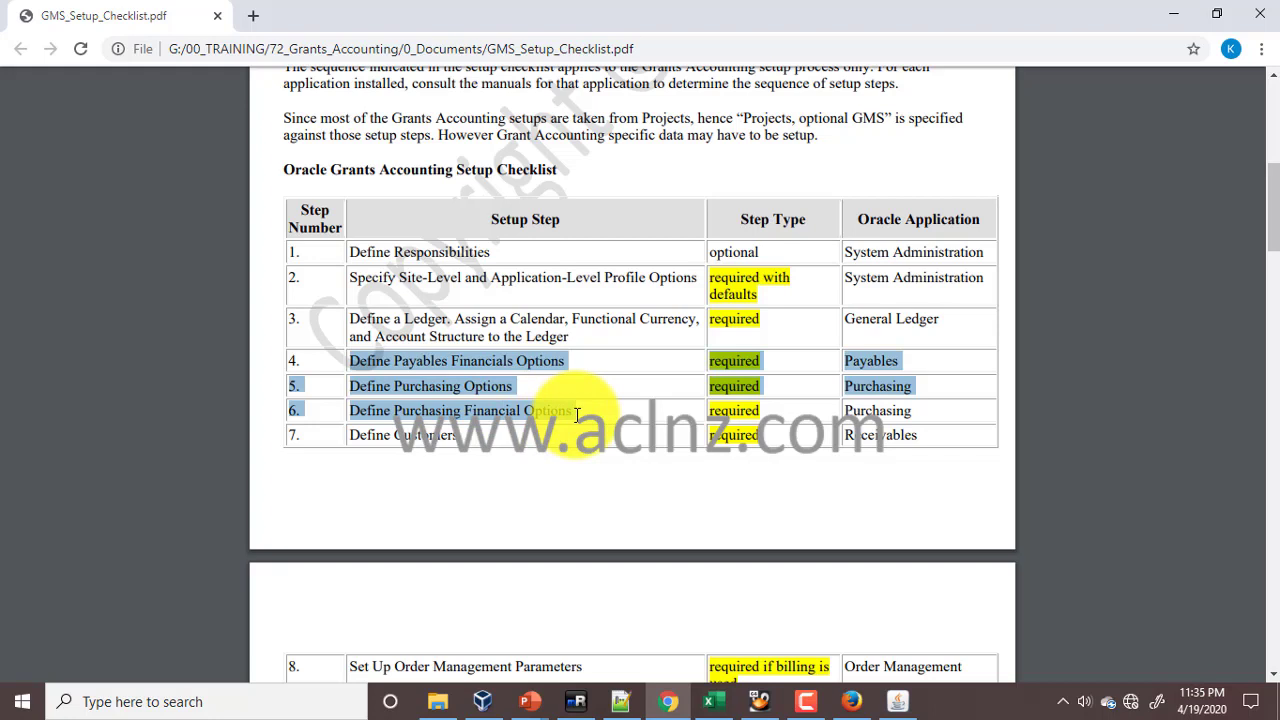
left_click(468, 435)
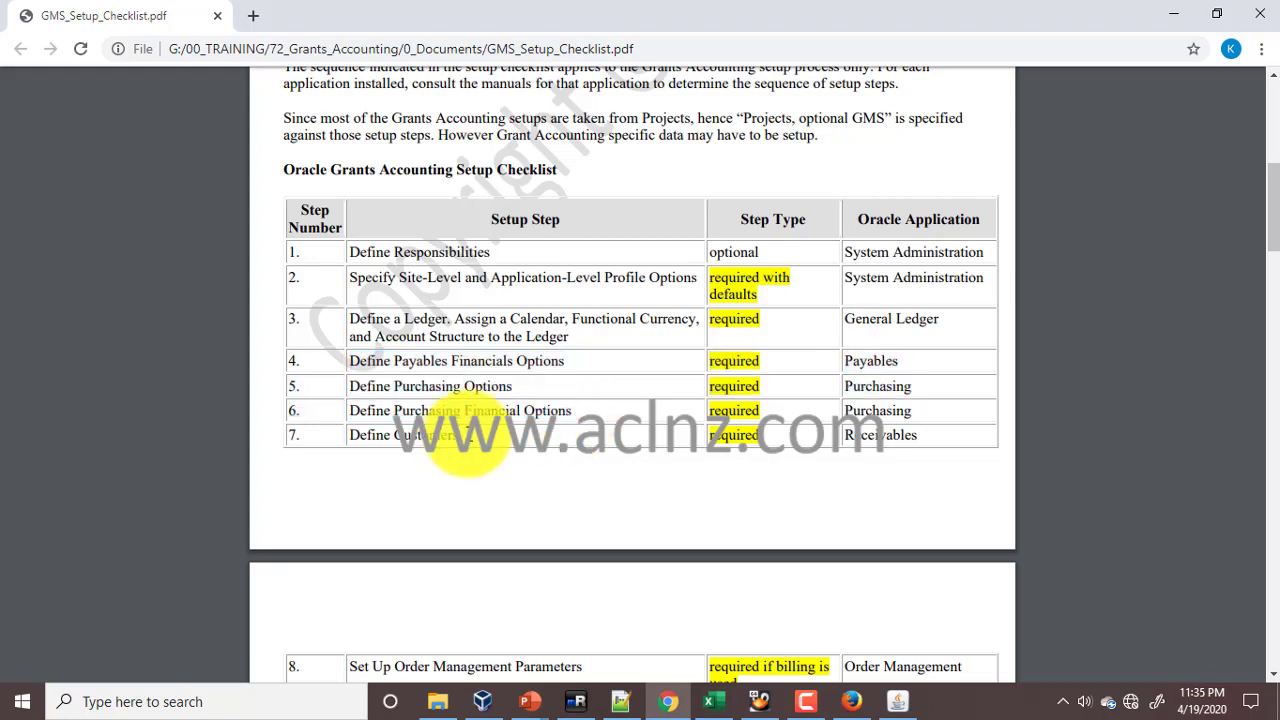
left_click_drag(468, 435, 394, 435)
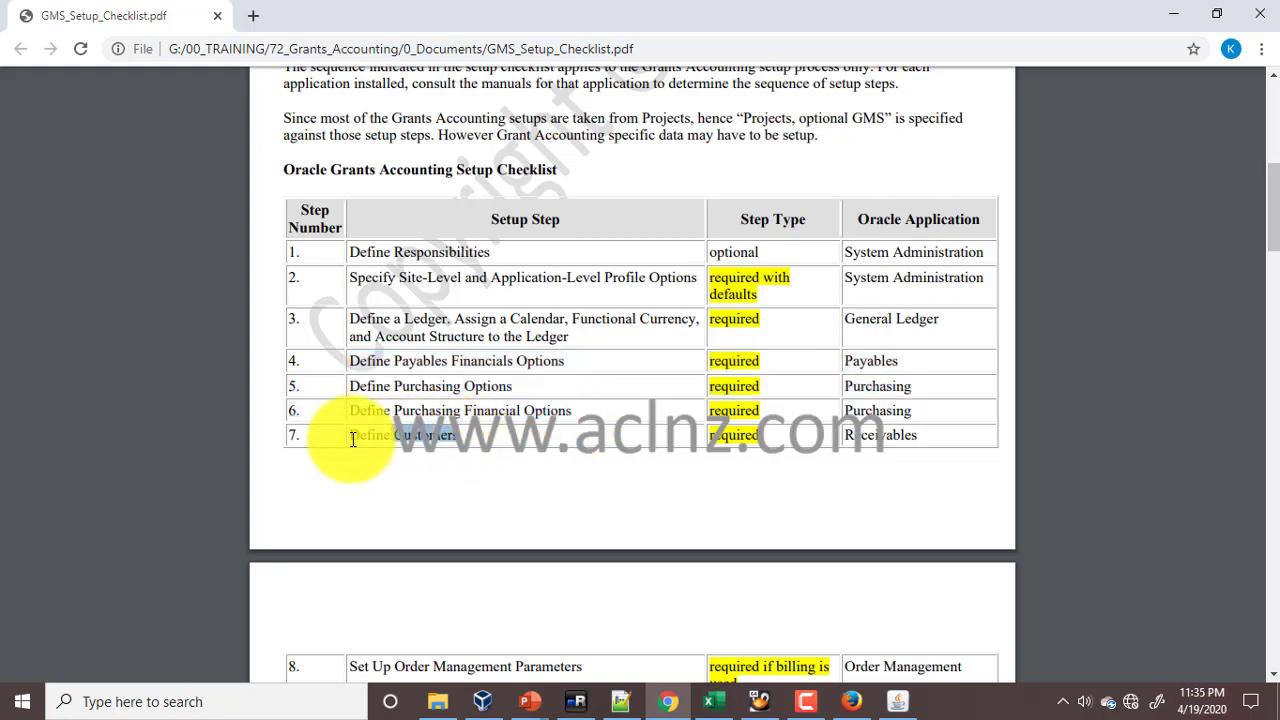
- Clear the text selection in the checklist PDF and review the step 7 Define Customers entry
left_click(354, 437)
scroll(364, 442, "down", 2)
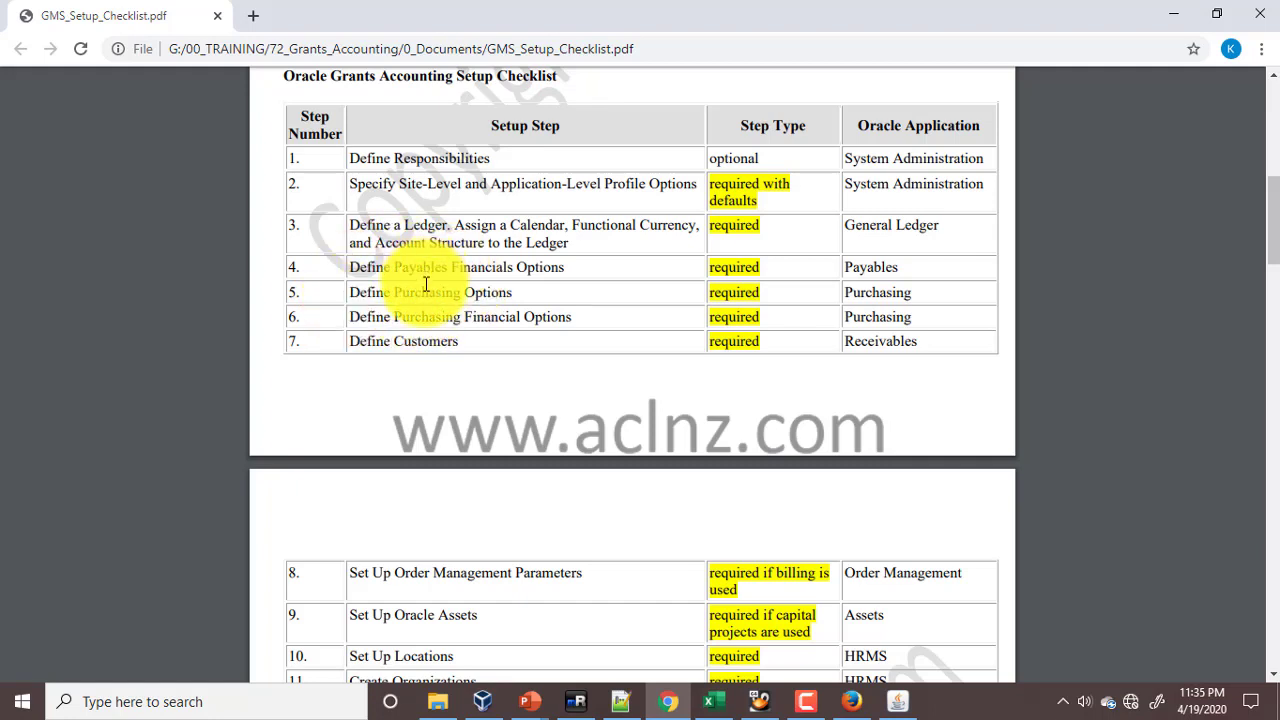
scroll(420, 297, "down", 1)
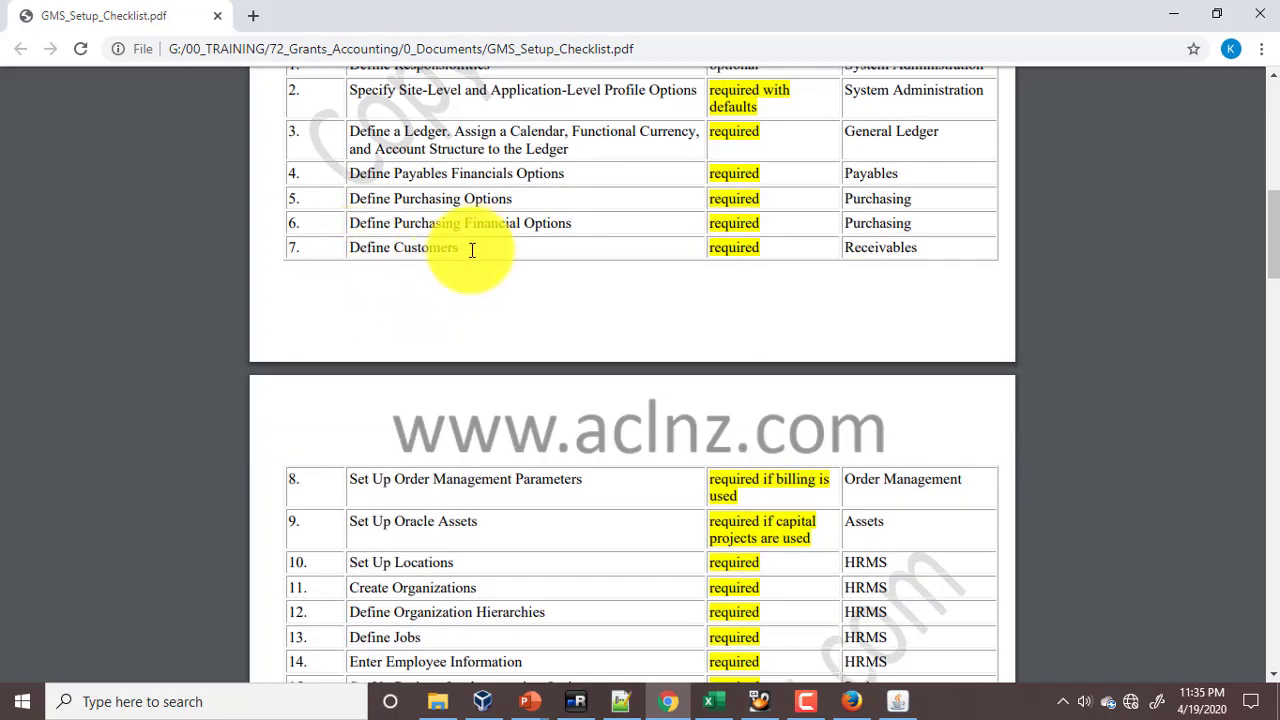
- In Oracle Applications, switch to the Receivables Manager, Progress S&L responsibility and select Create/Maintain Customers in the Customers group
left_click(900, 706)
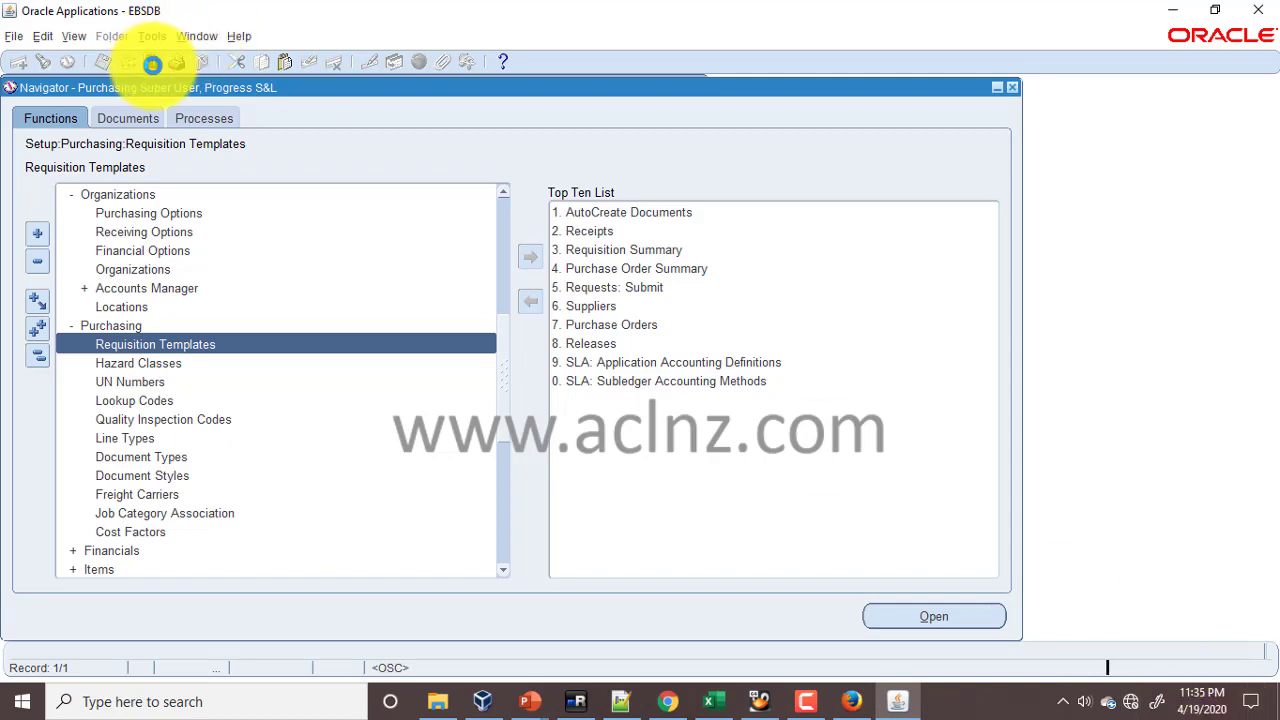
left_click(152, 64)
type("re%")
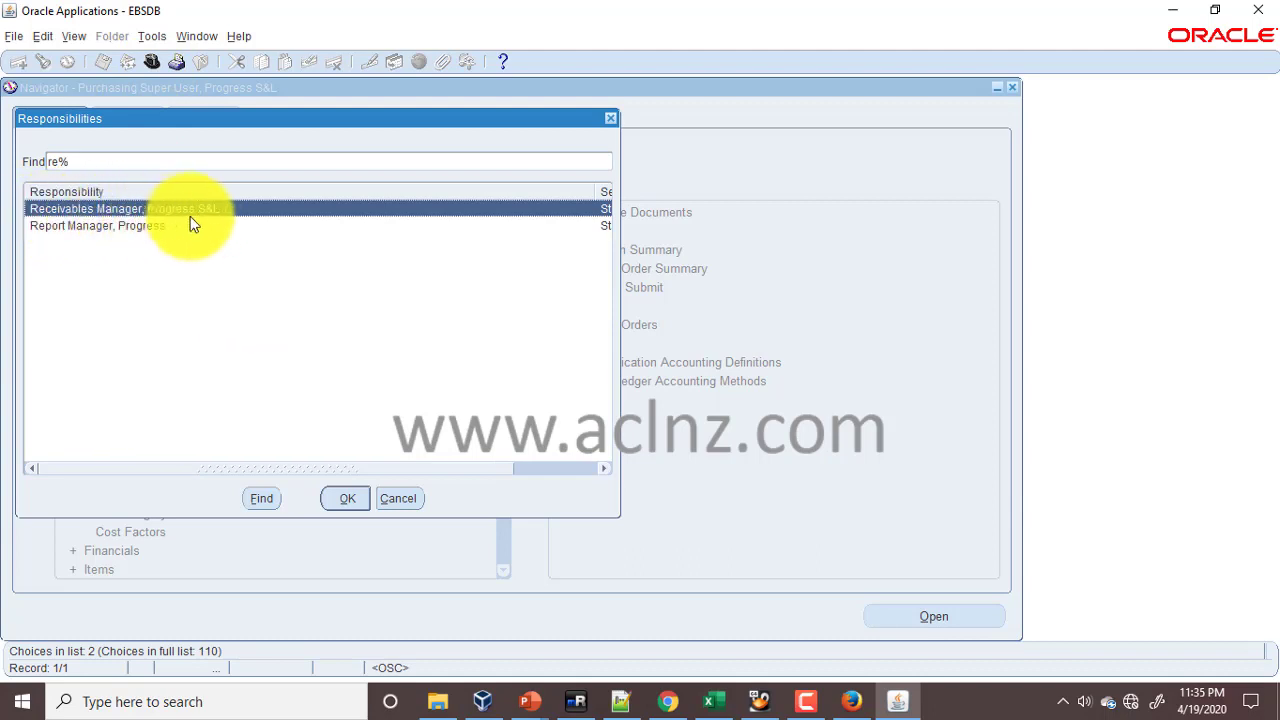
left_click(349, 500)
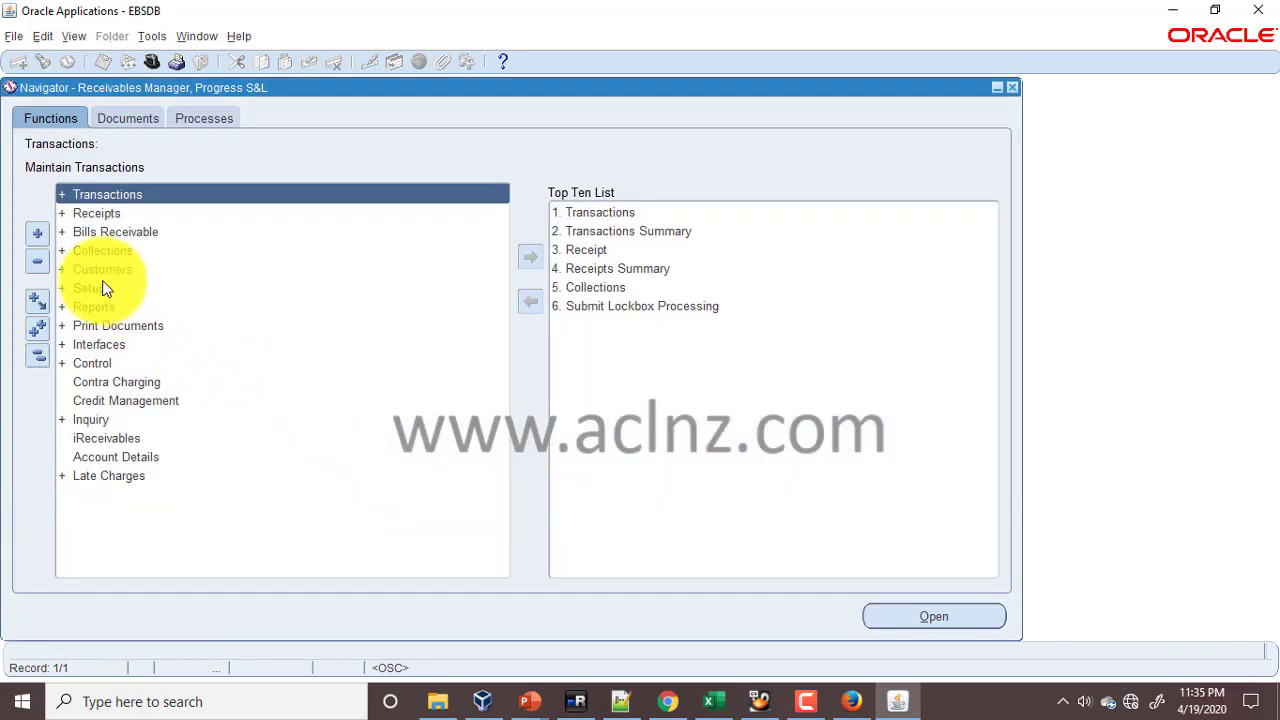
double_click(102, 270)
left_click(114, 288)
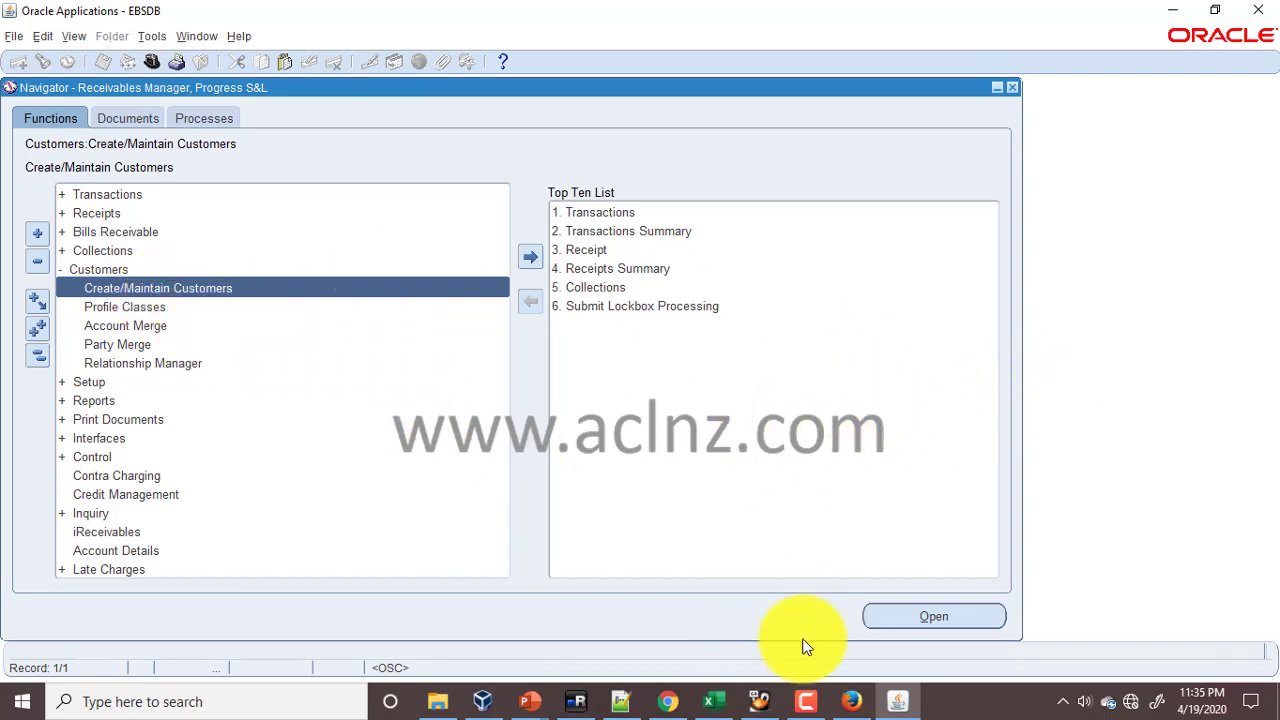
- Switch to the checklist PDF in Chrome and review step 8, Set Up Order Management Parameters
left_click(669, 700)
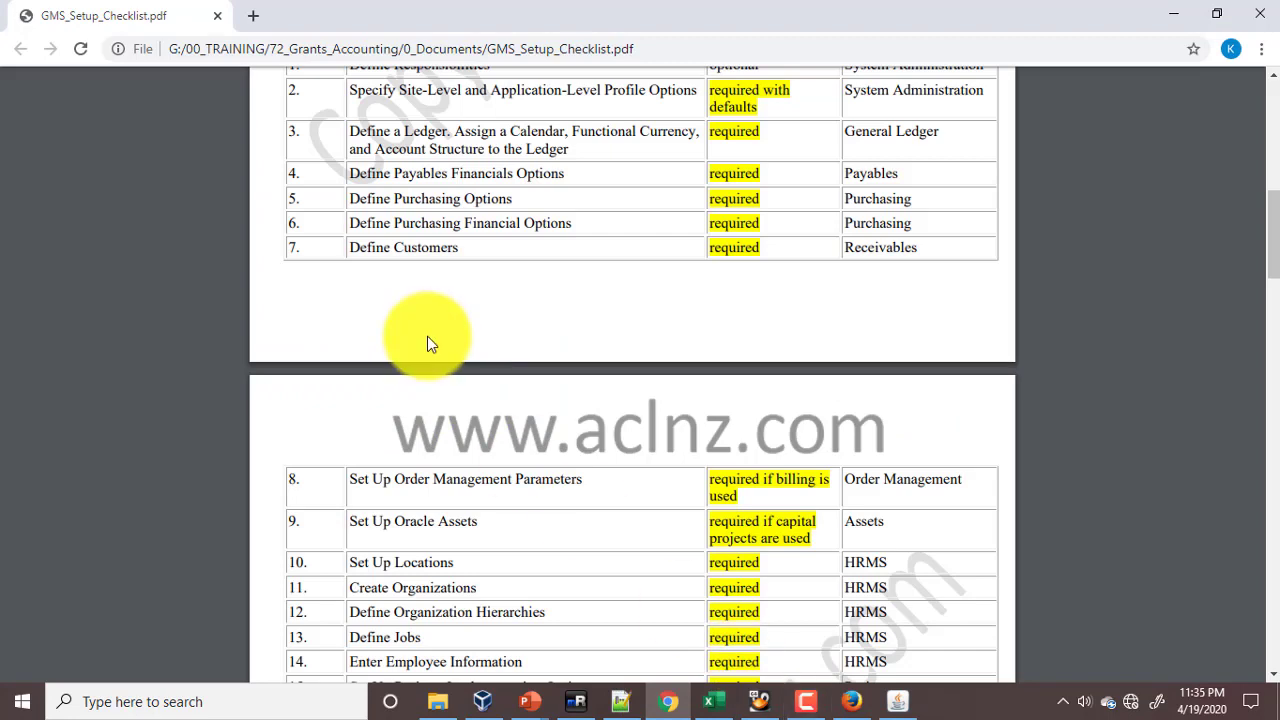
scroll(427, 339, "down", 2)
scroll(429, 343, "up", 2)
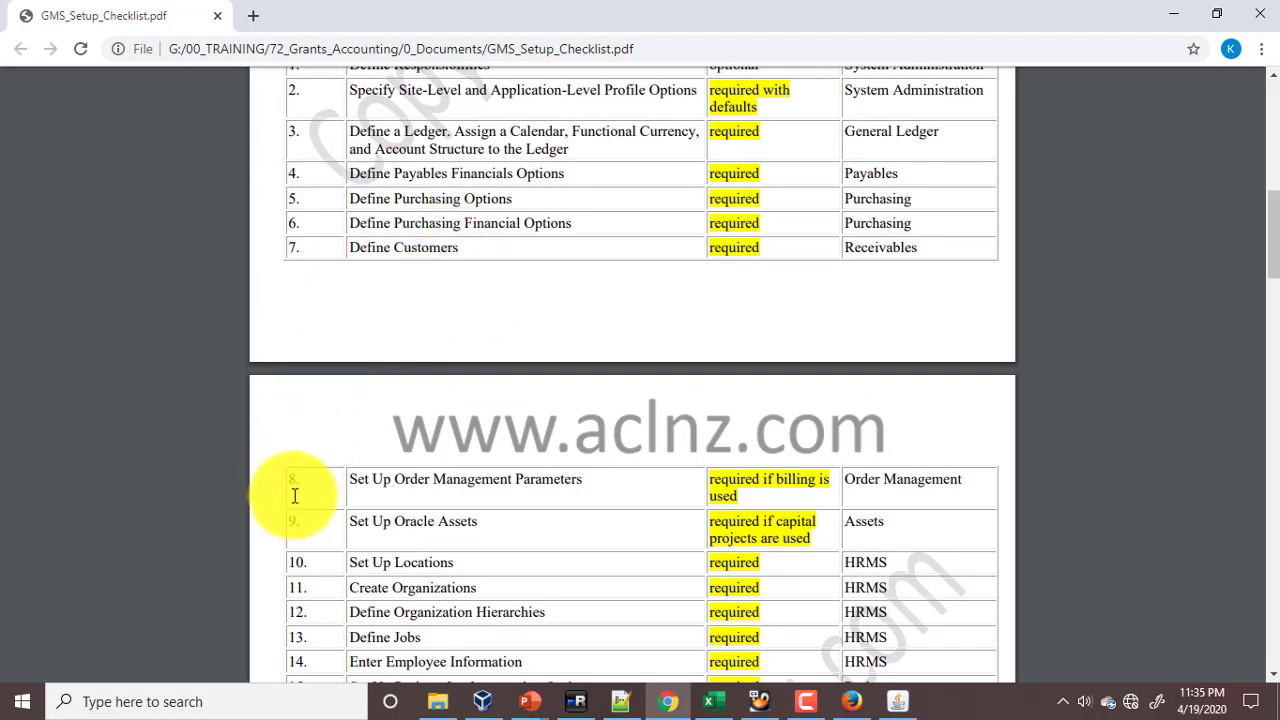
scroll(294, 501, "down", 1)
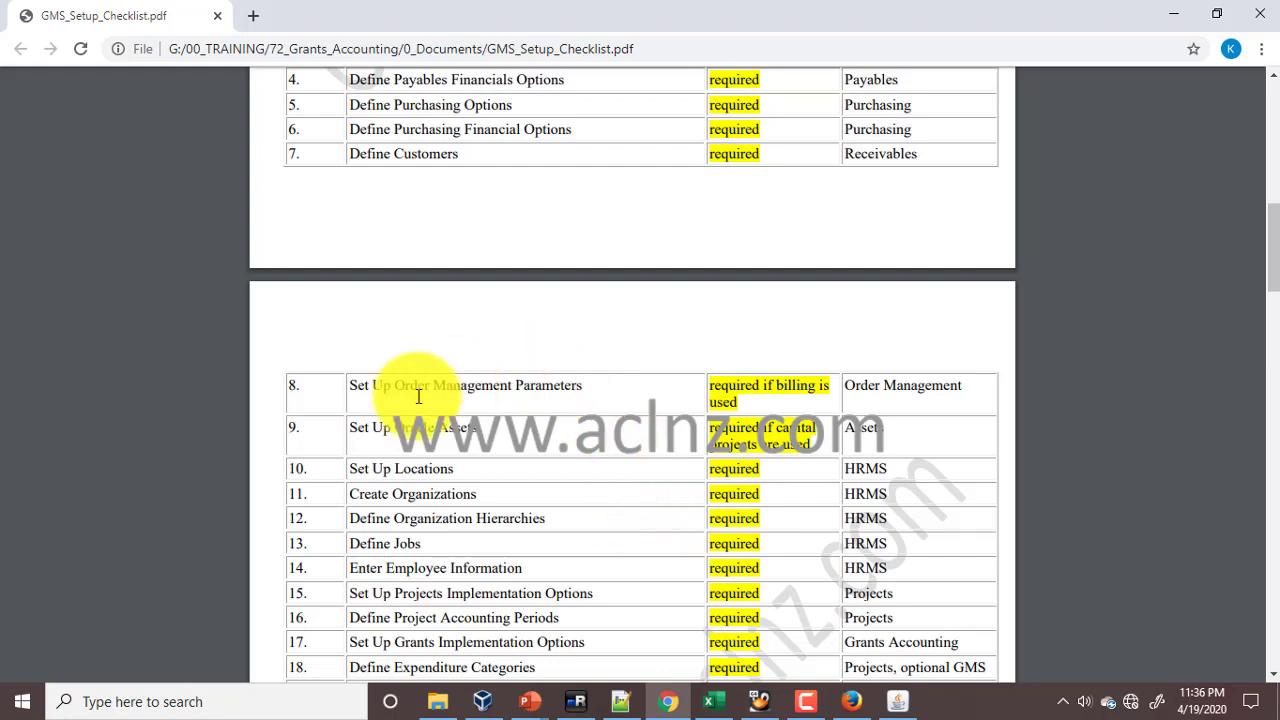
- Return to Oracle Applications and switch to the Order Management Super User, Progress S&L responsibility
left_click(900, 708)
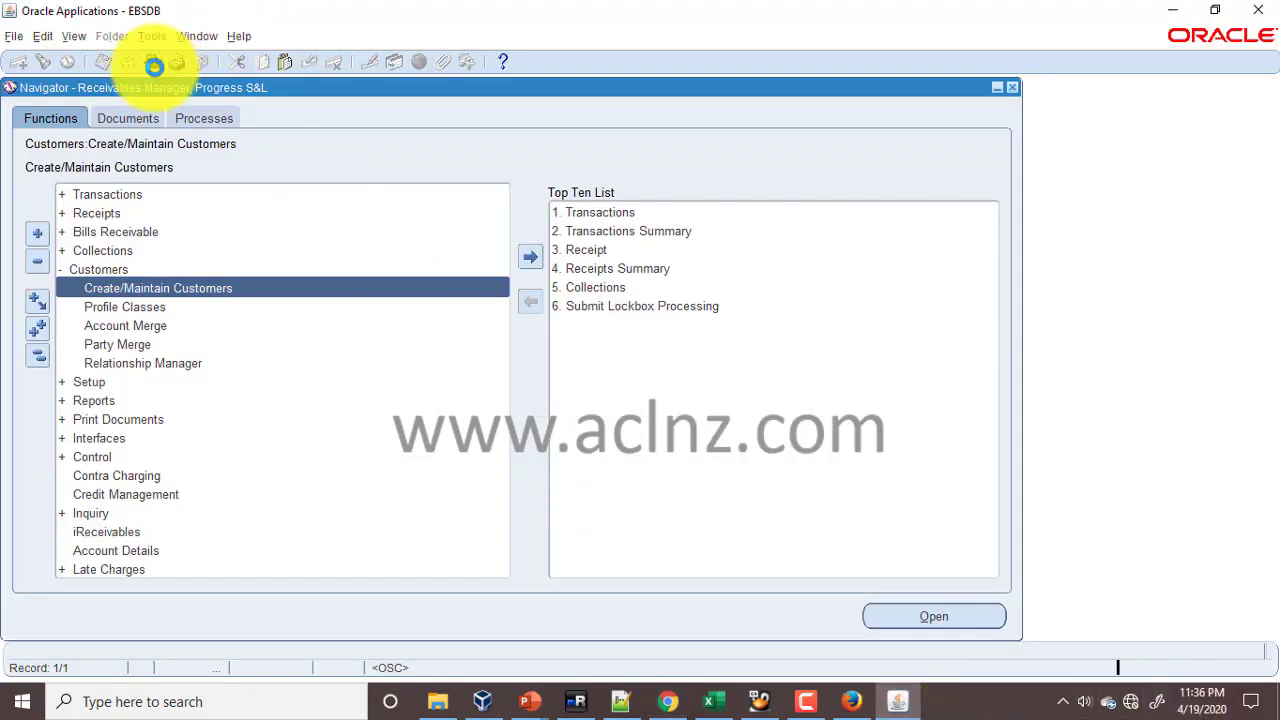
left_click(153, 65)
type("o%")
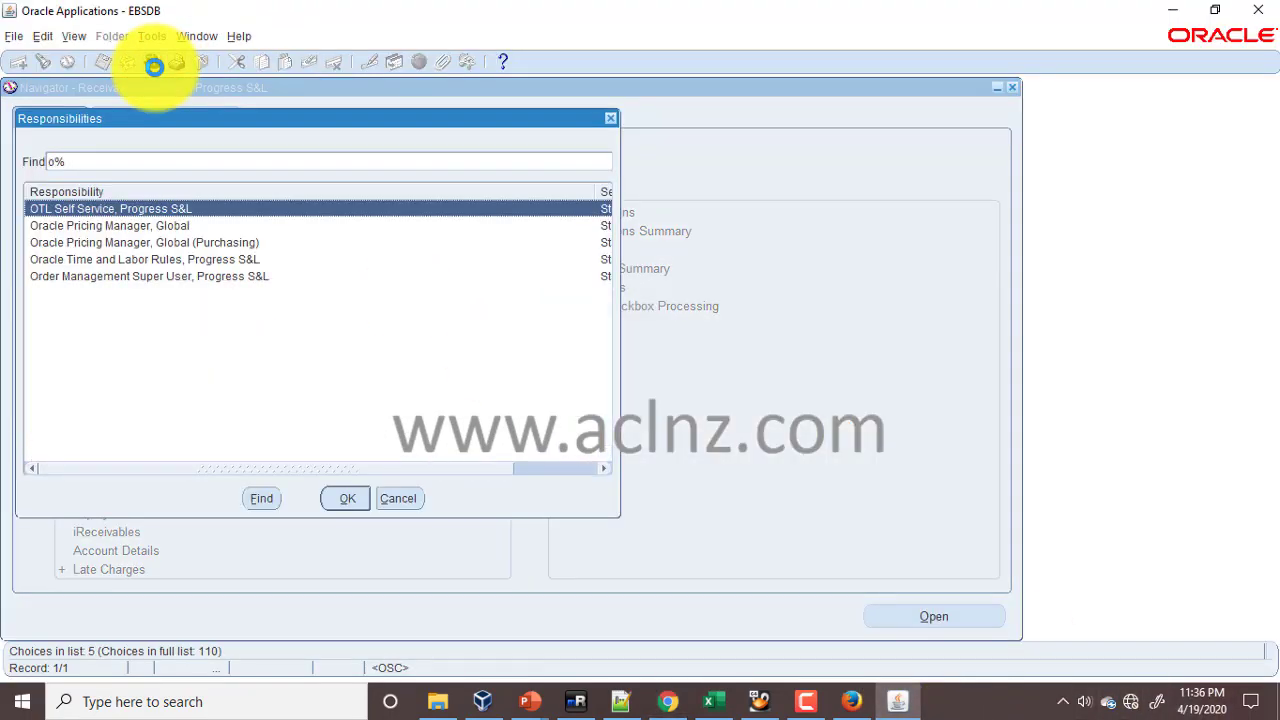
left_click(137, 277)
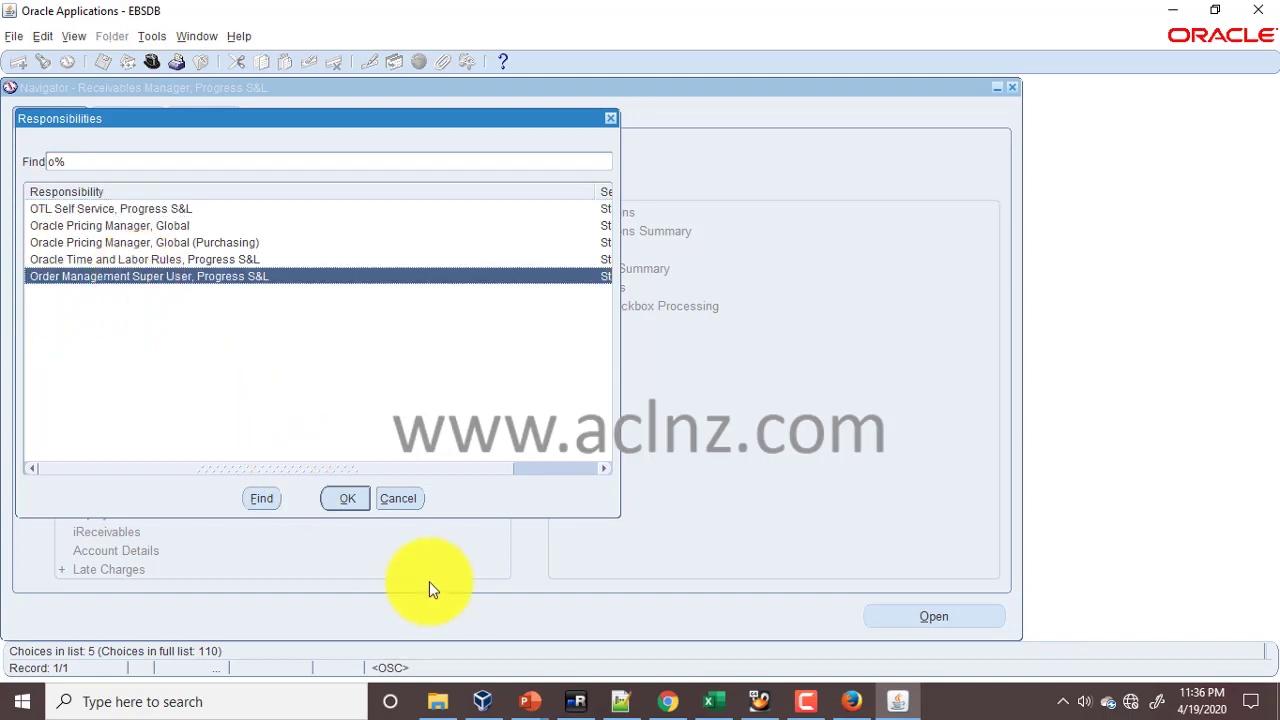
left_click(341, 493)
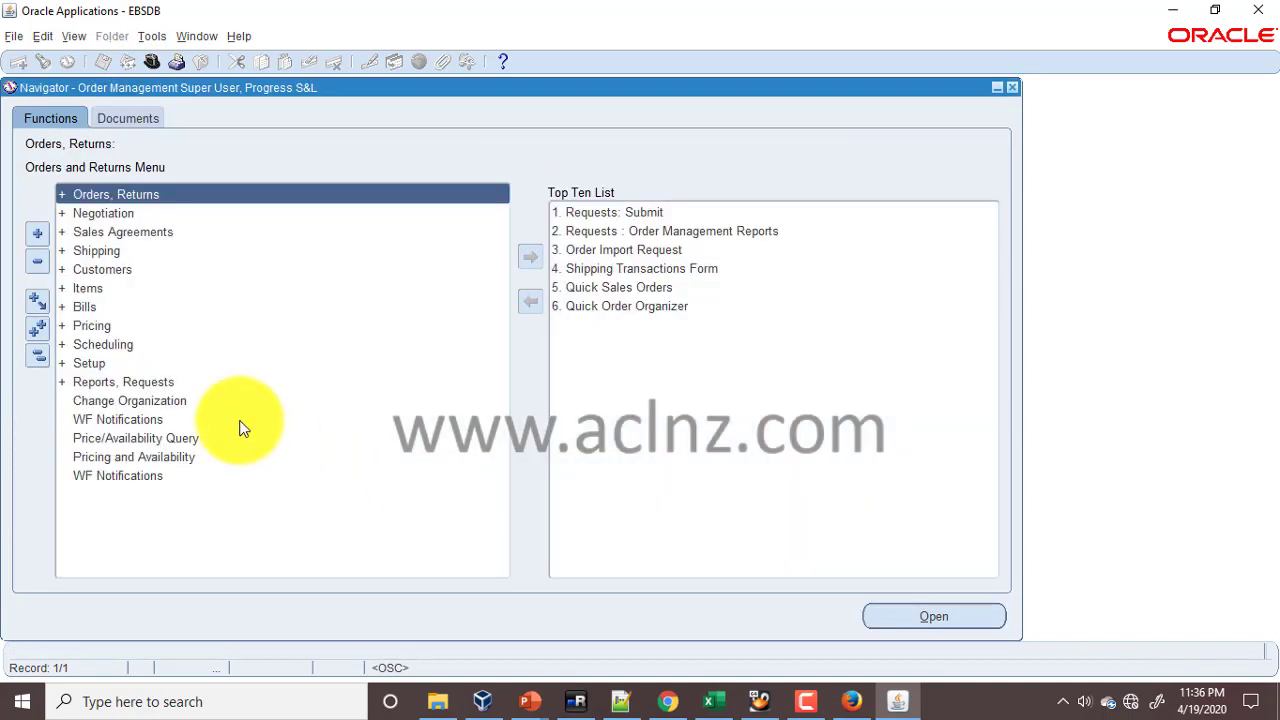
- Expand the Setup group and its System Parameters subgroup in the Navigator
double_click(119, 362)
scroll(220, 384, "down", 1)
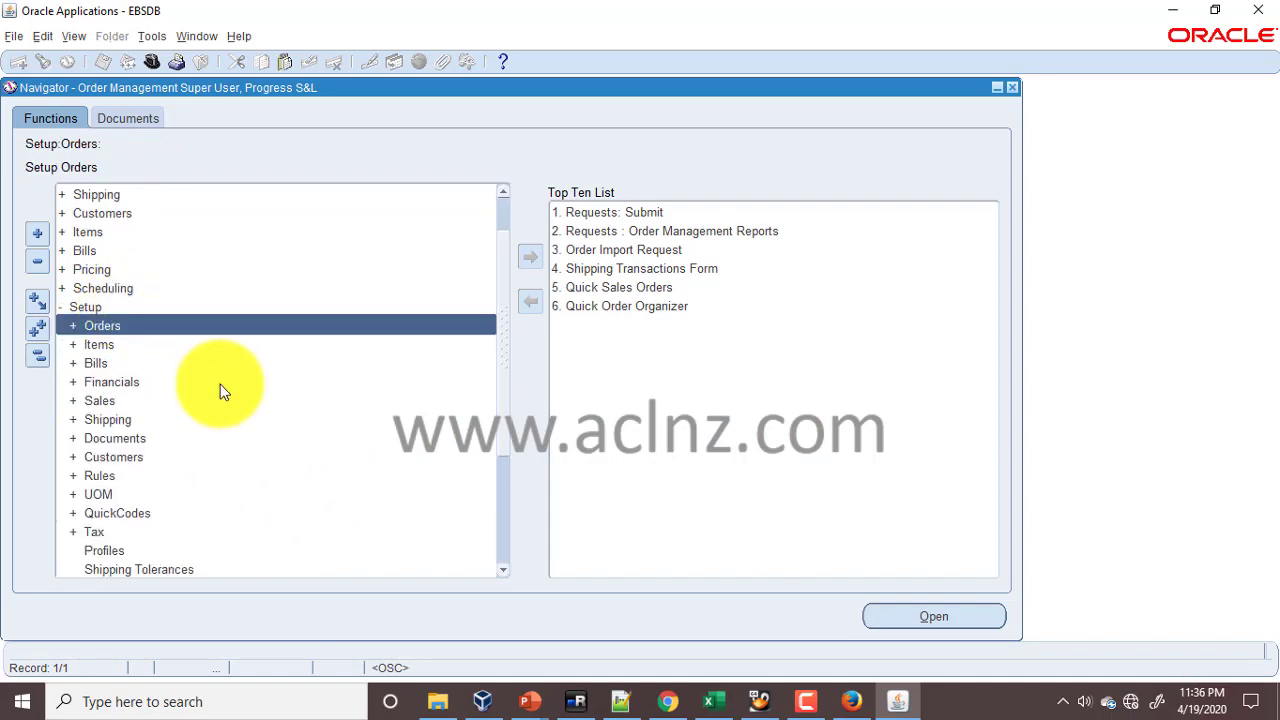
scroll(220, 384, "down", 1)
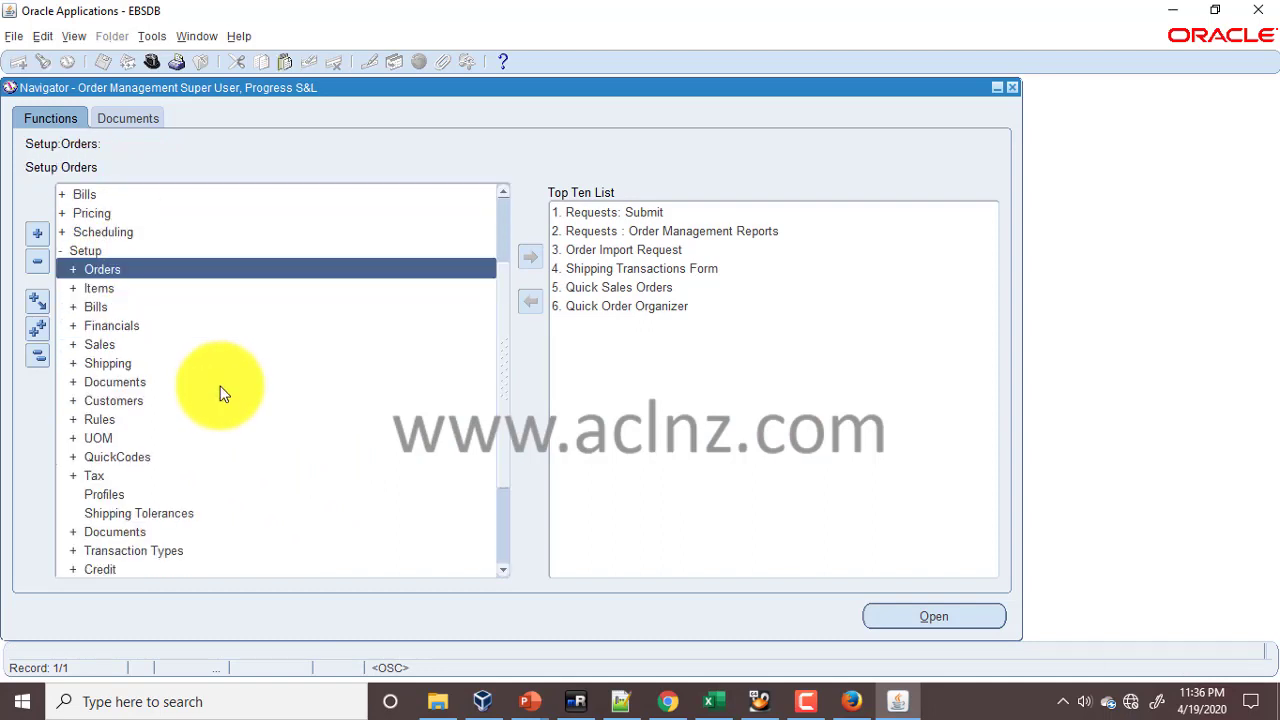
scroll(220, 392, "down", 1)
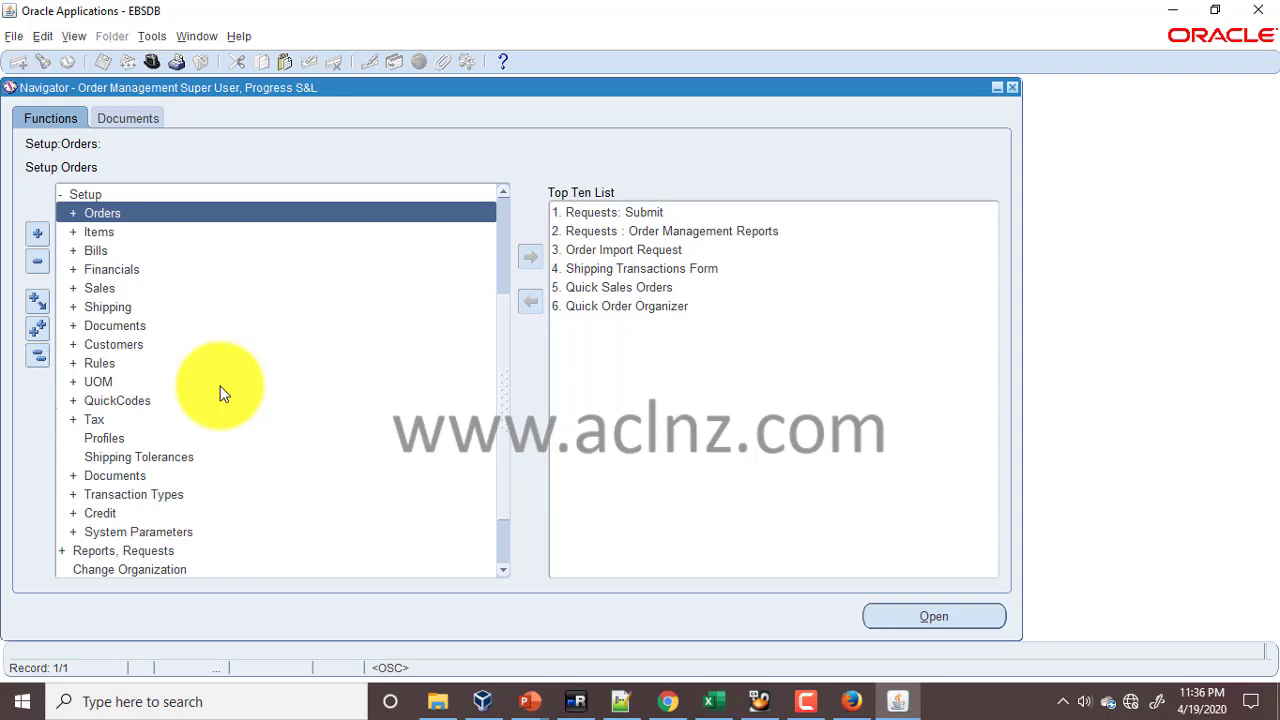
double_click(186, 532)
scroll(237, 486, "down", 1)
left_click(237, 480)
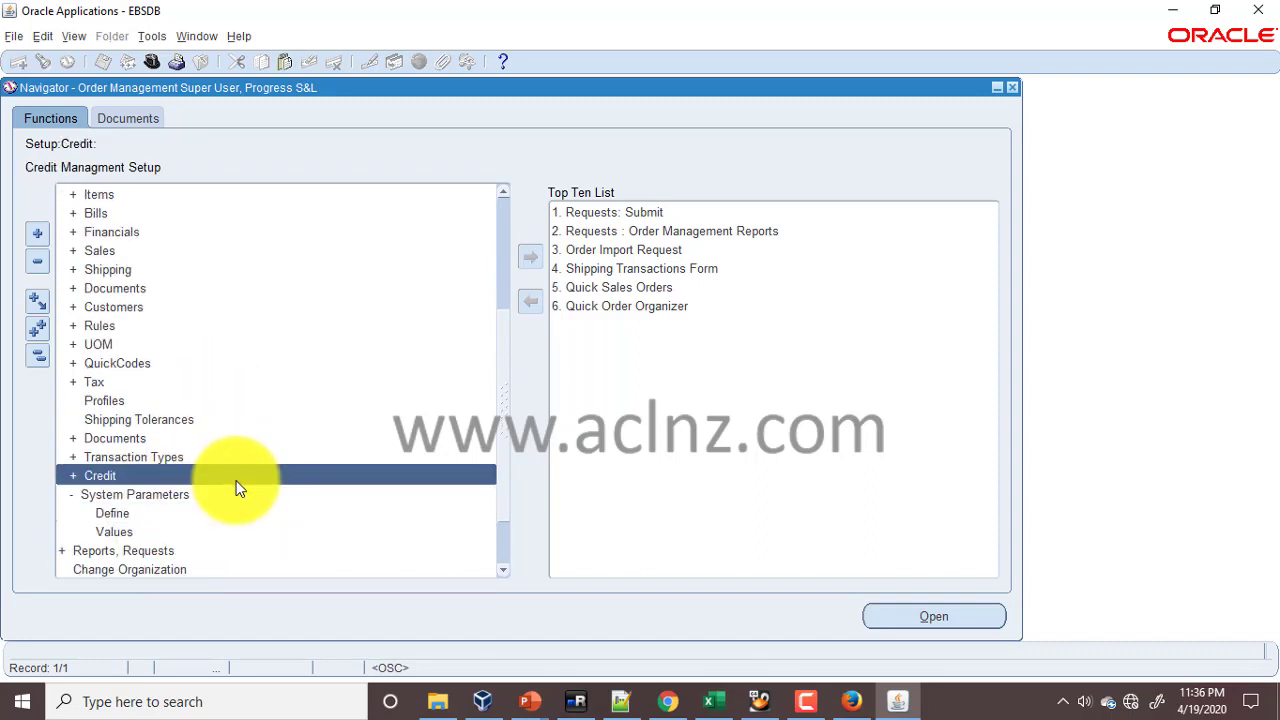
- Open the Define function under System Parameters to view its form, and cancel without entering anything
left_click(131, 512)
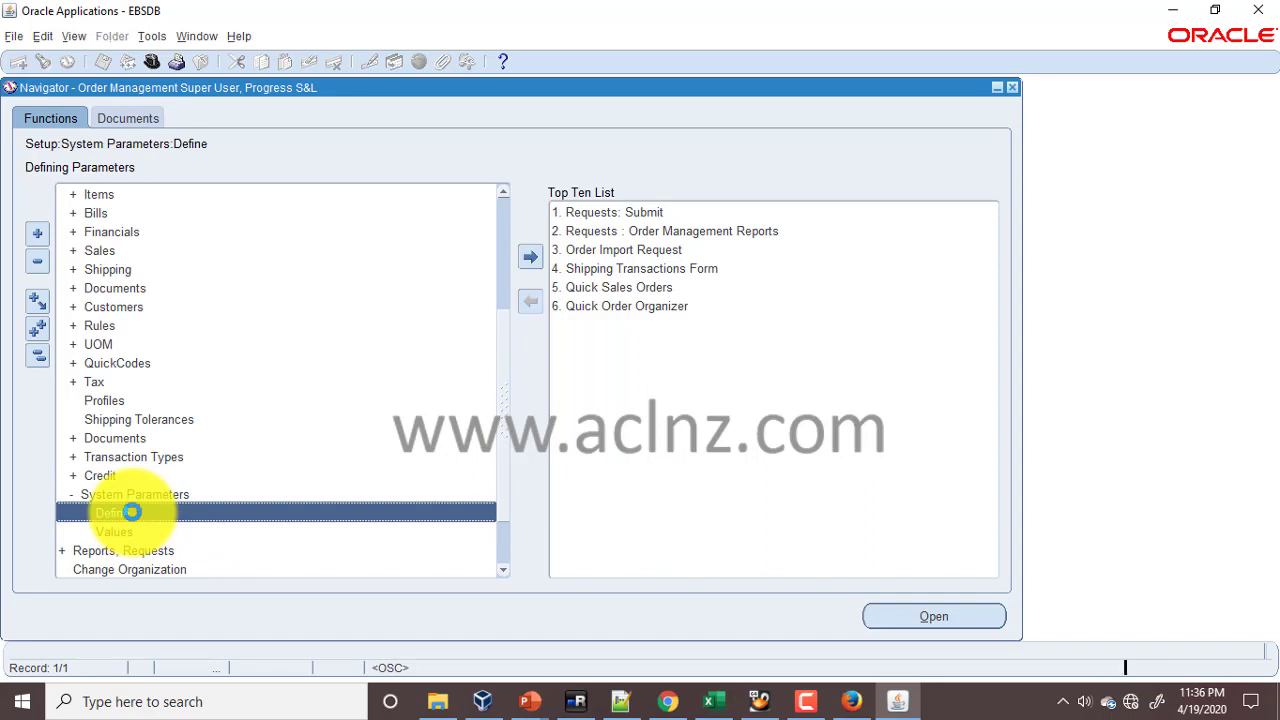
double_click(131, 512)
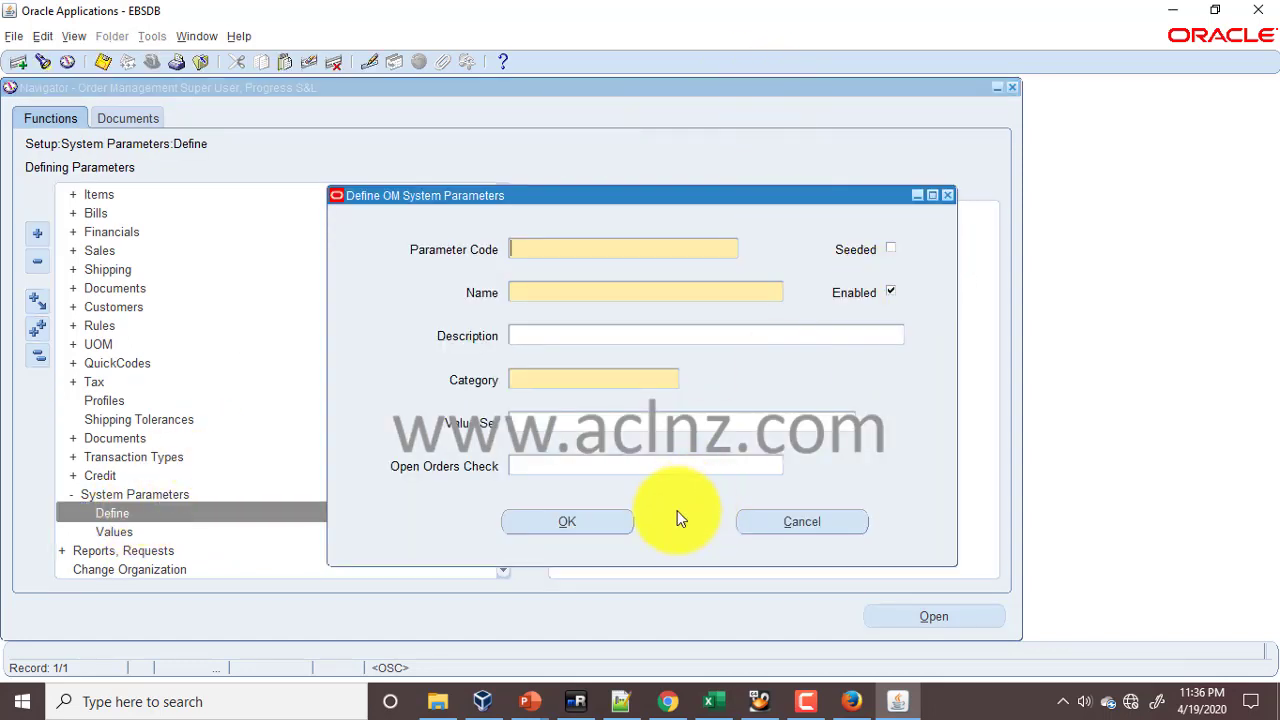
left_click(842, 524)
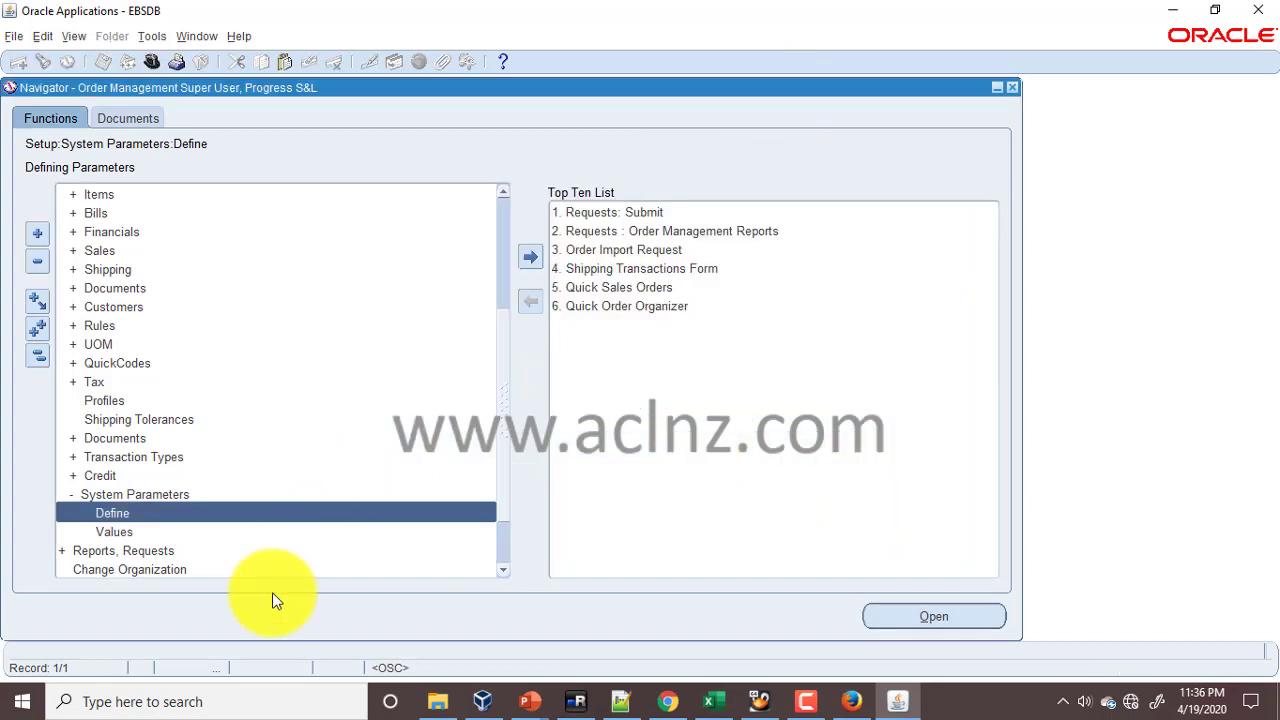
- Open the system parameter Values for the Progress Master operating unit and look through the order management parameters
left_click(135, 532)
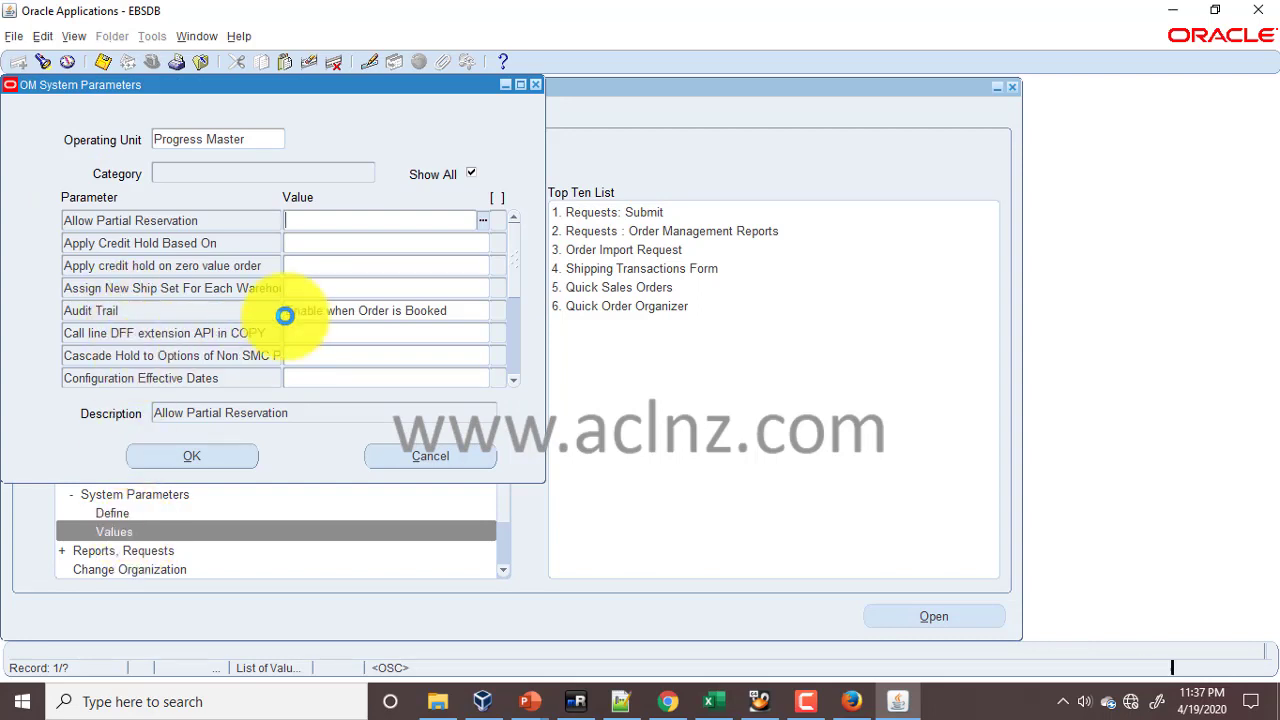
scroll(407, 288, "down", 3)
scroll(410, 300, "down", 3)
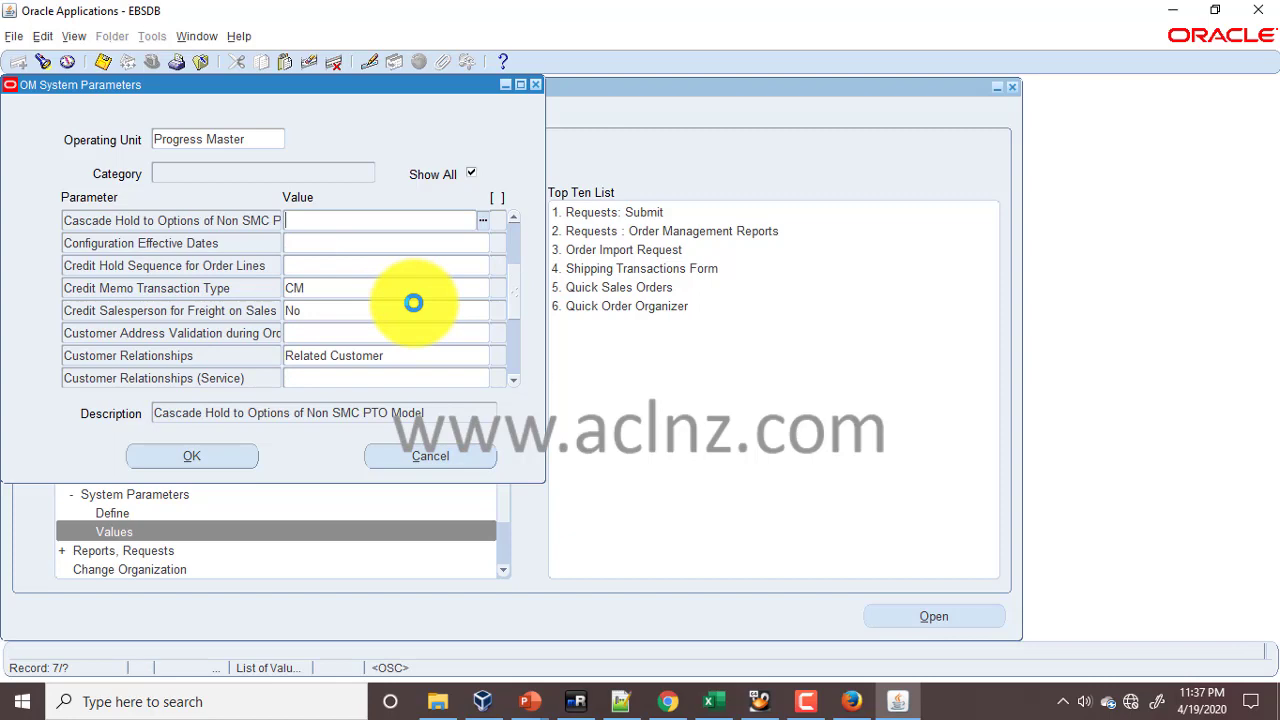
scroll(415, 310, "down", 3)
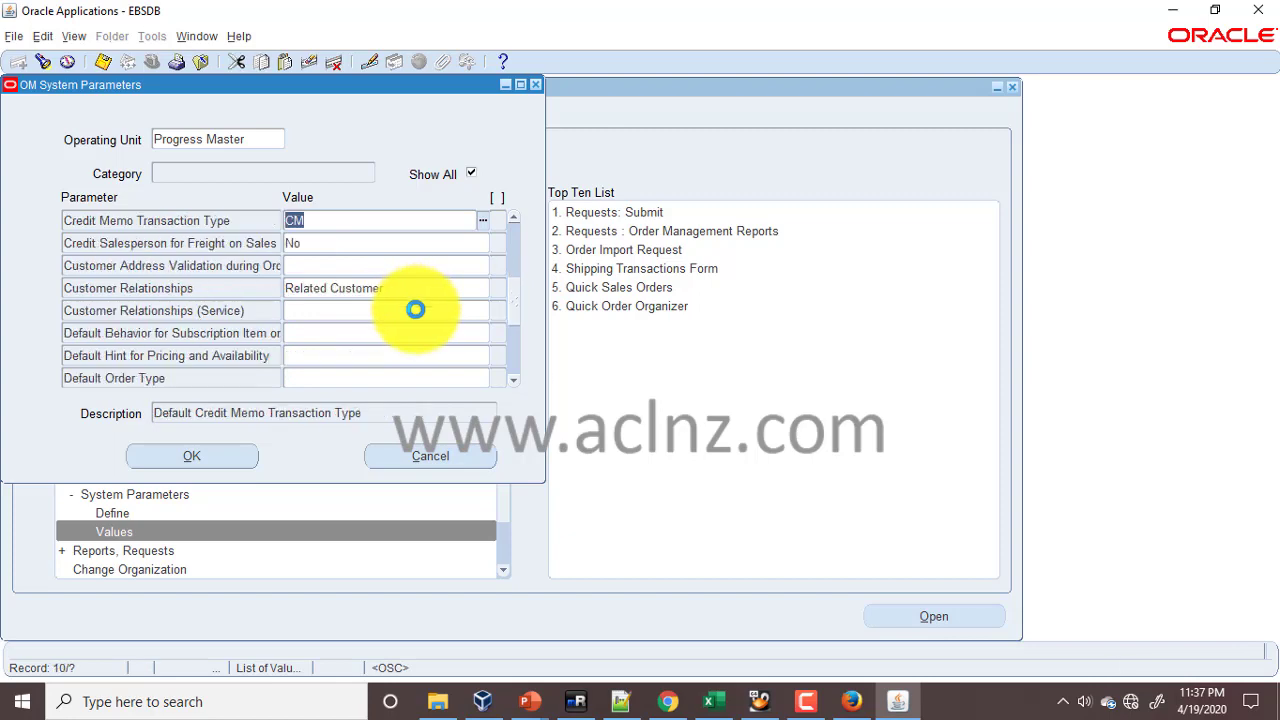
- Check the checklist PDF in Chrome, return to Oracle Applications and close the OM System Parameters window
left_click(660, 705)
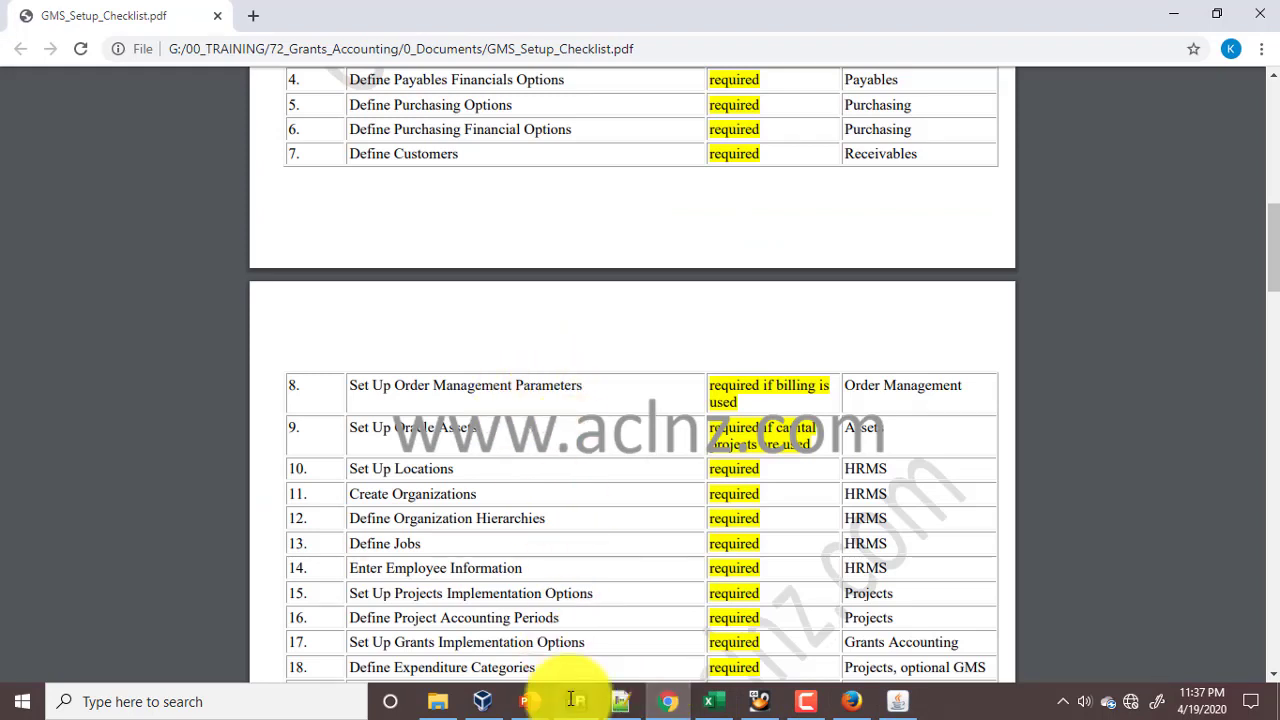
mouse_move(575, 701)
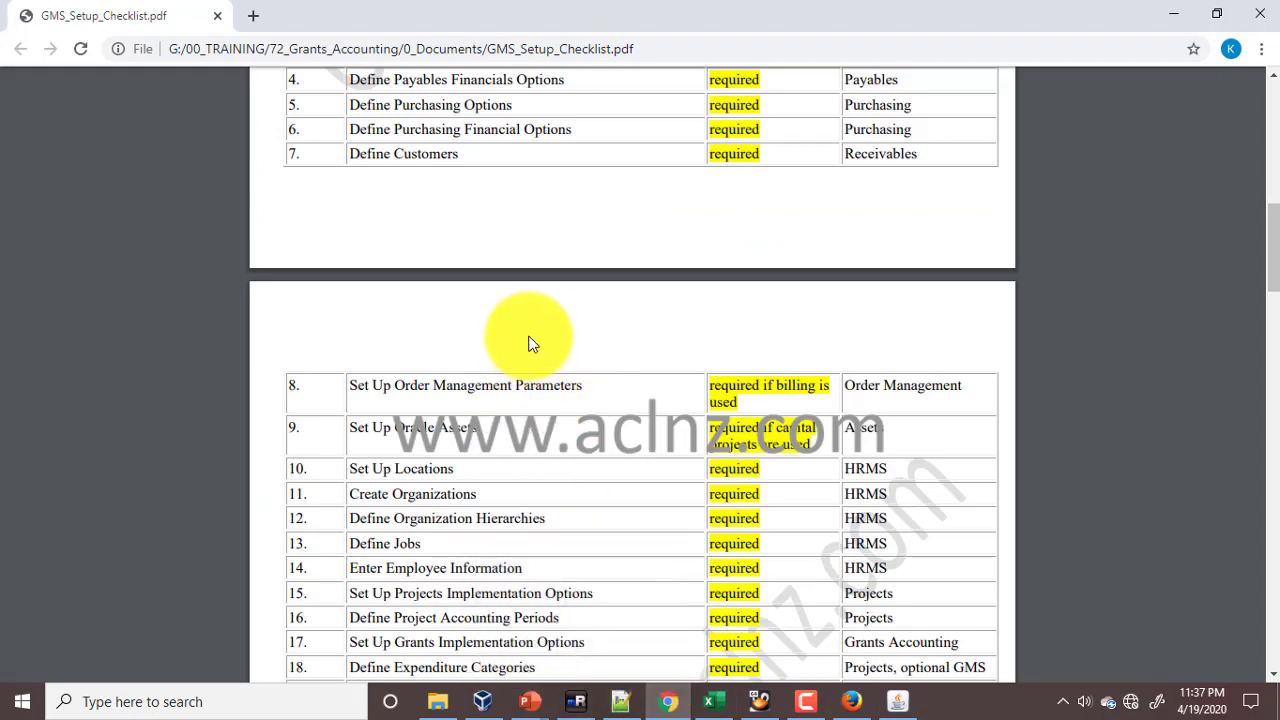
left_click(667, 703)
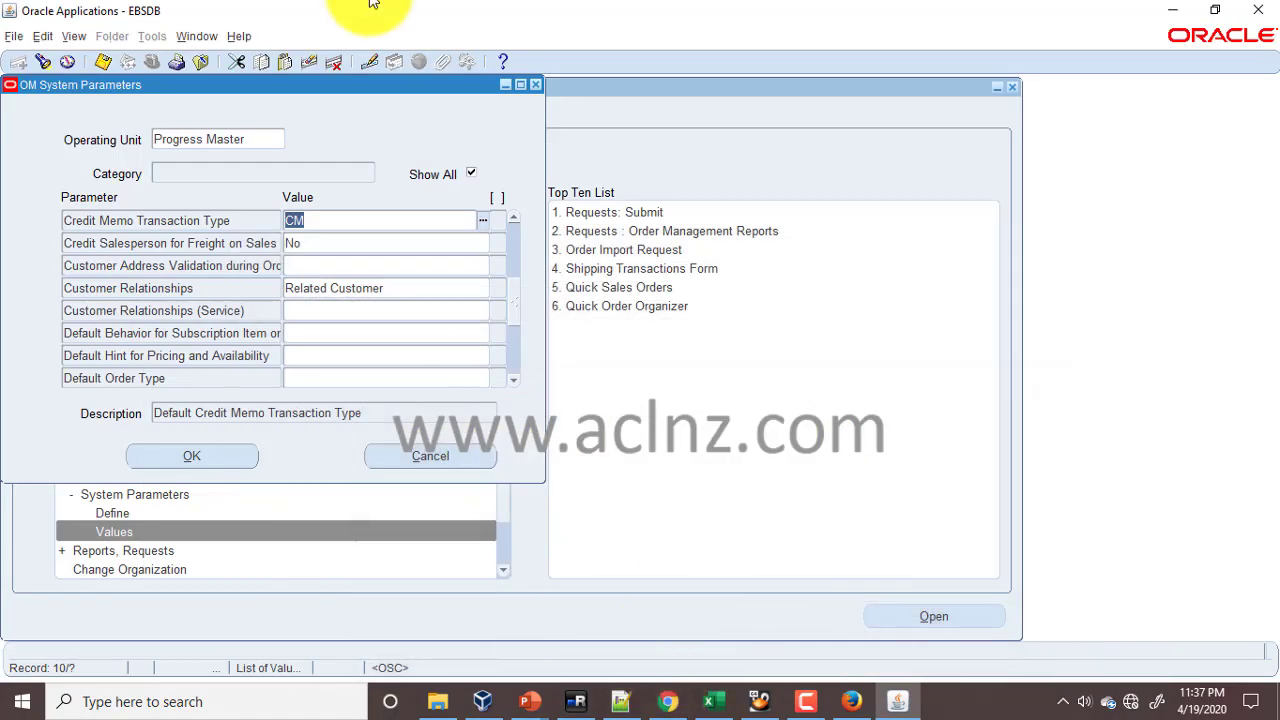
left_click(535, 83)
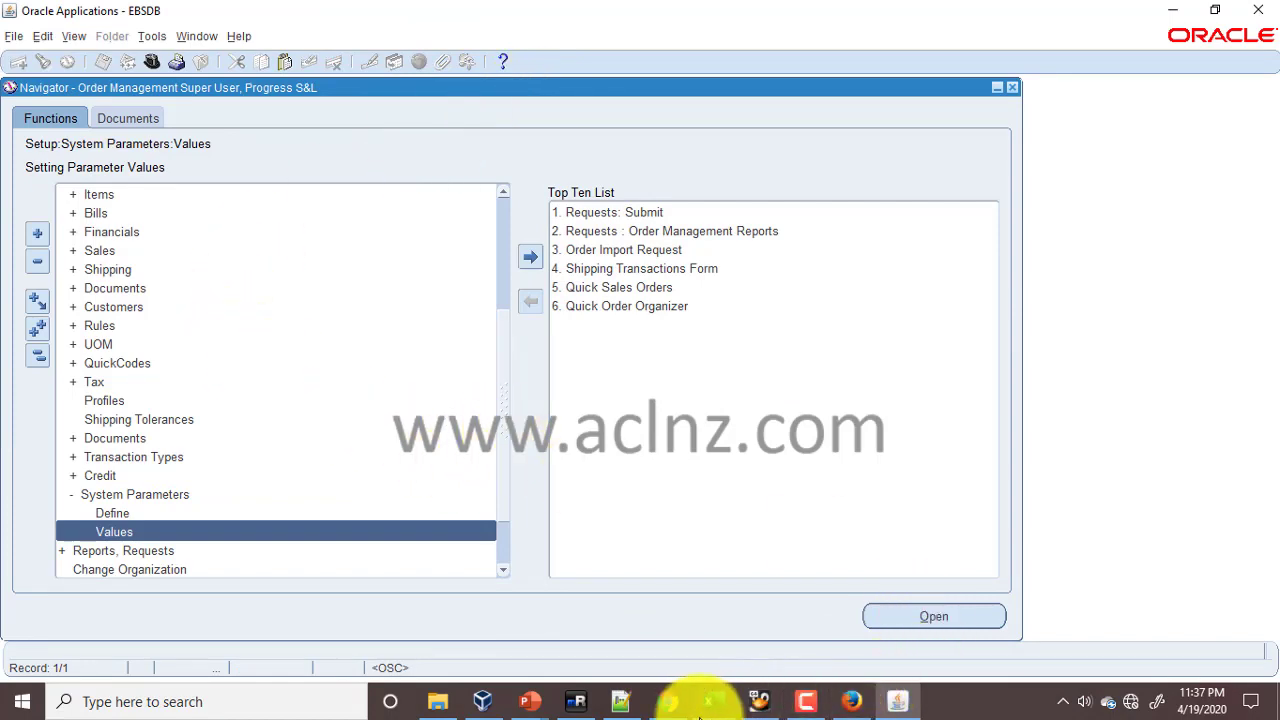
- Switch to the checklist PDF in Chrome and review step 9, highlighting Set Up Oracle Assets
left_click(666, 701)
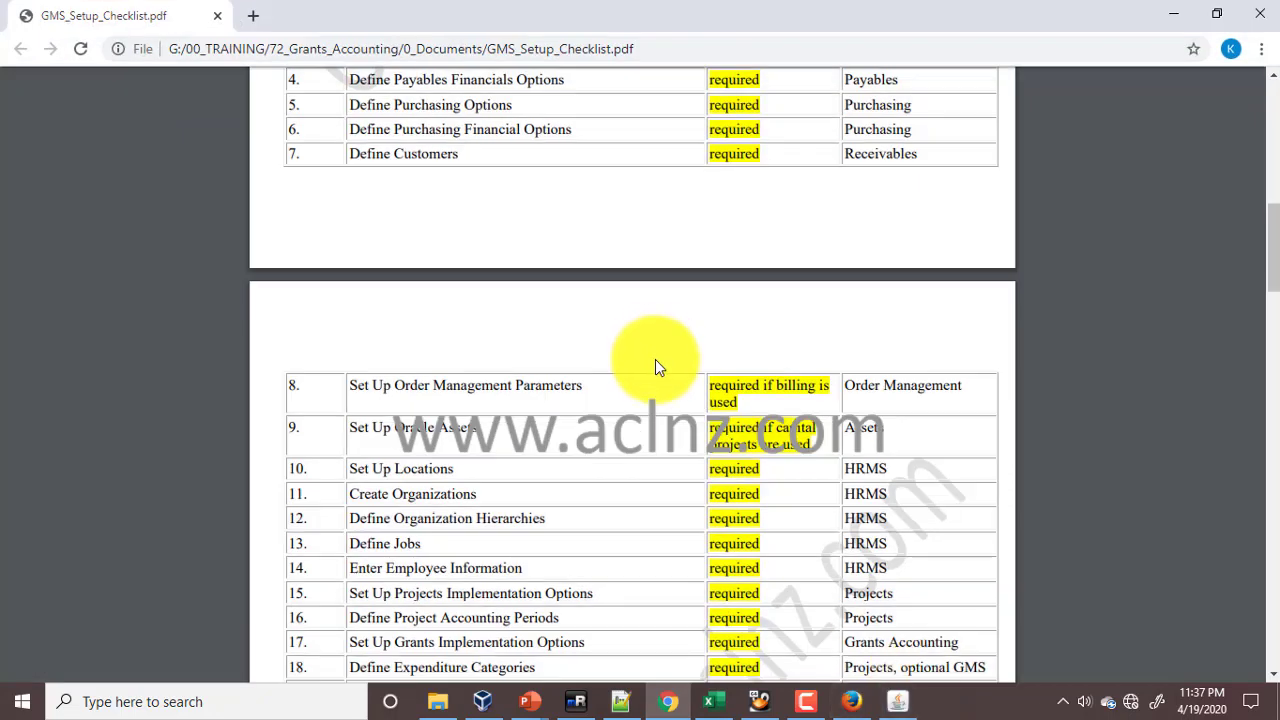
scroll(655, 368, "down", 1)
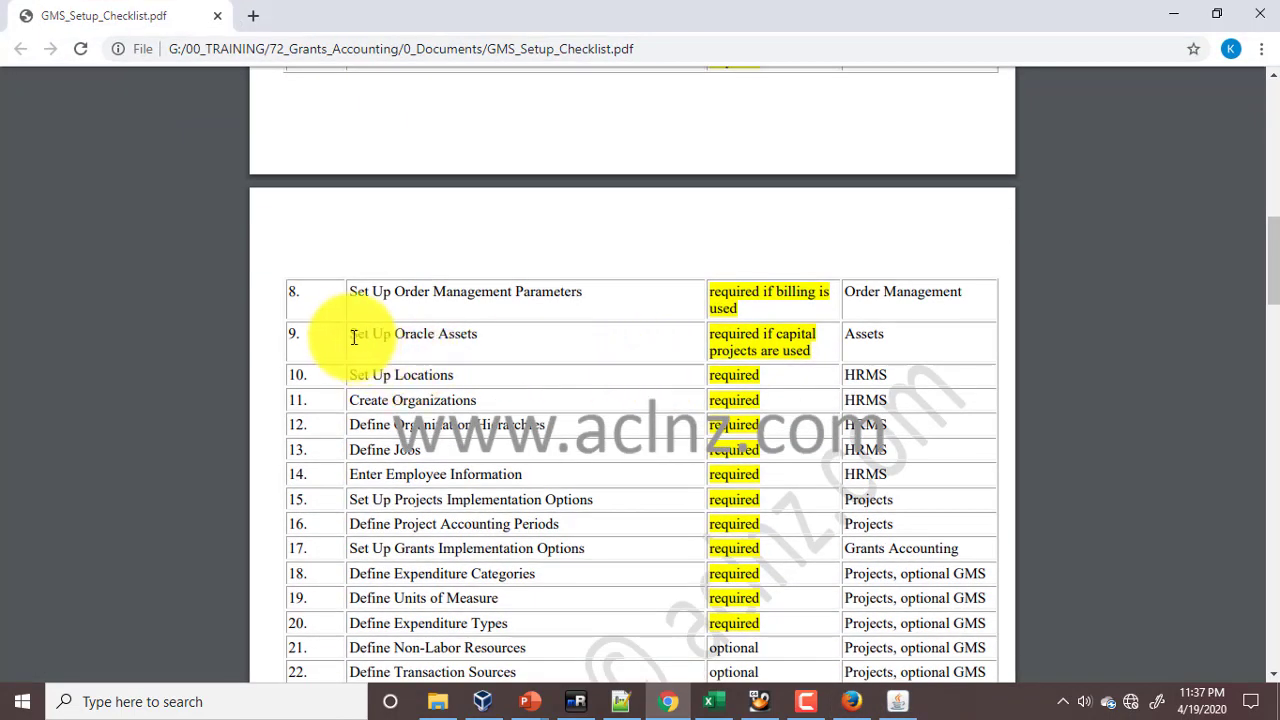
left_click_drag(350, 337, 476, 335)
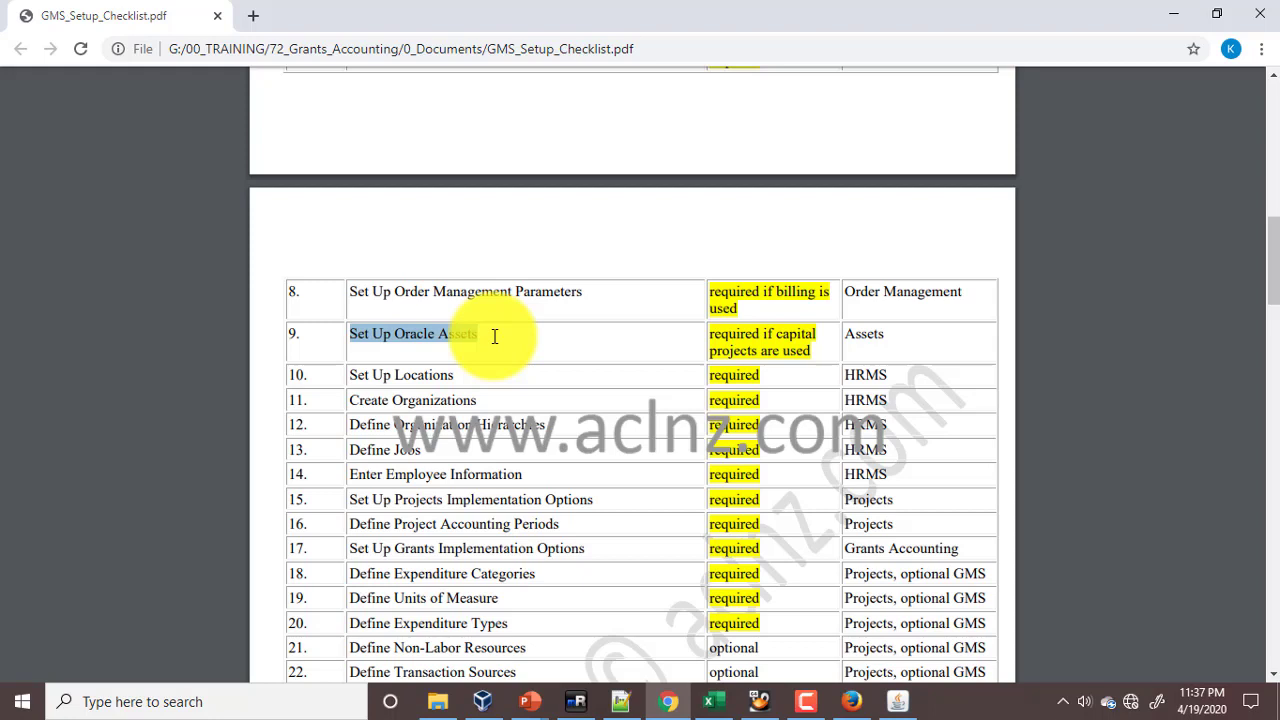
left_click(494, 336)
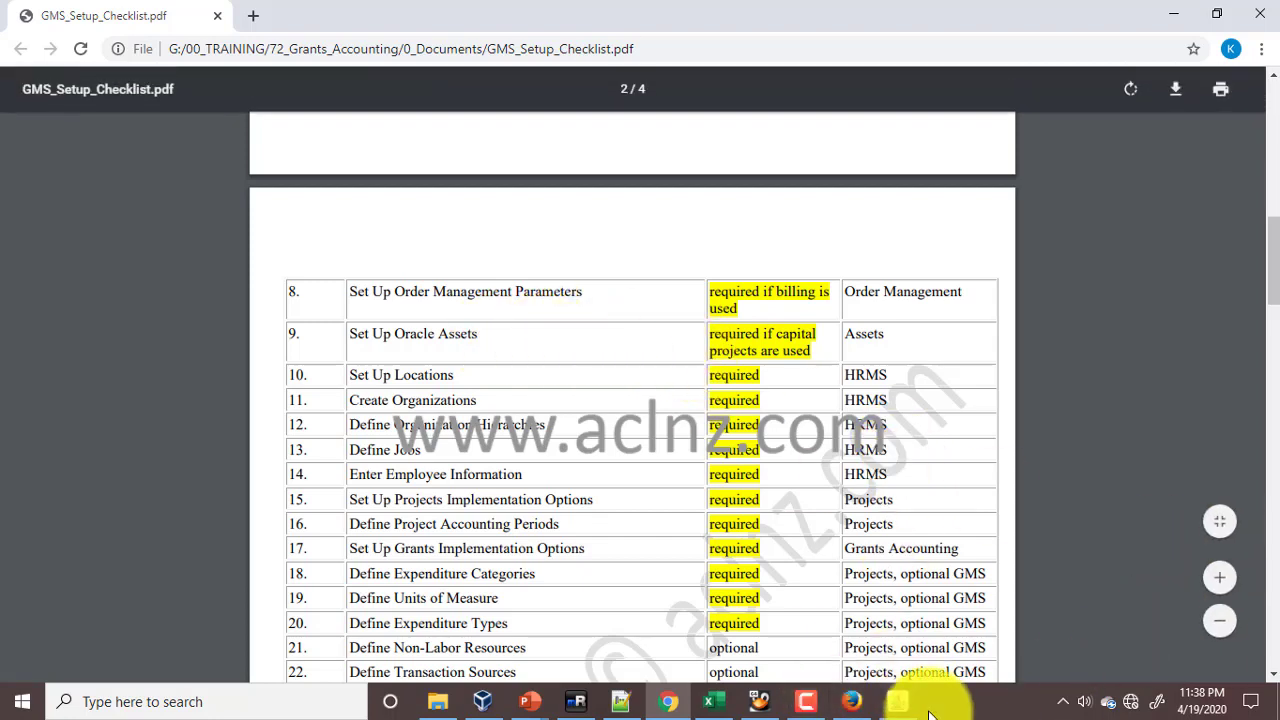
- Switch to Oracle Applications and change the responsibility to Asset Manager, Progress S&L
left_click(899, 703)
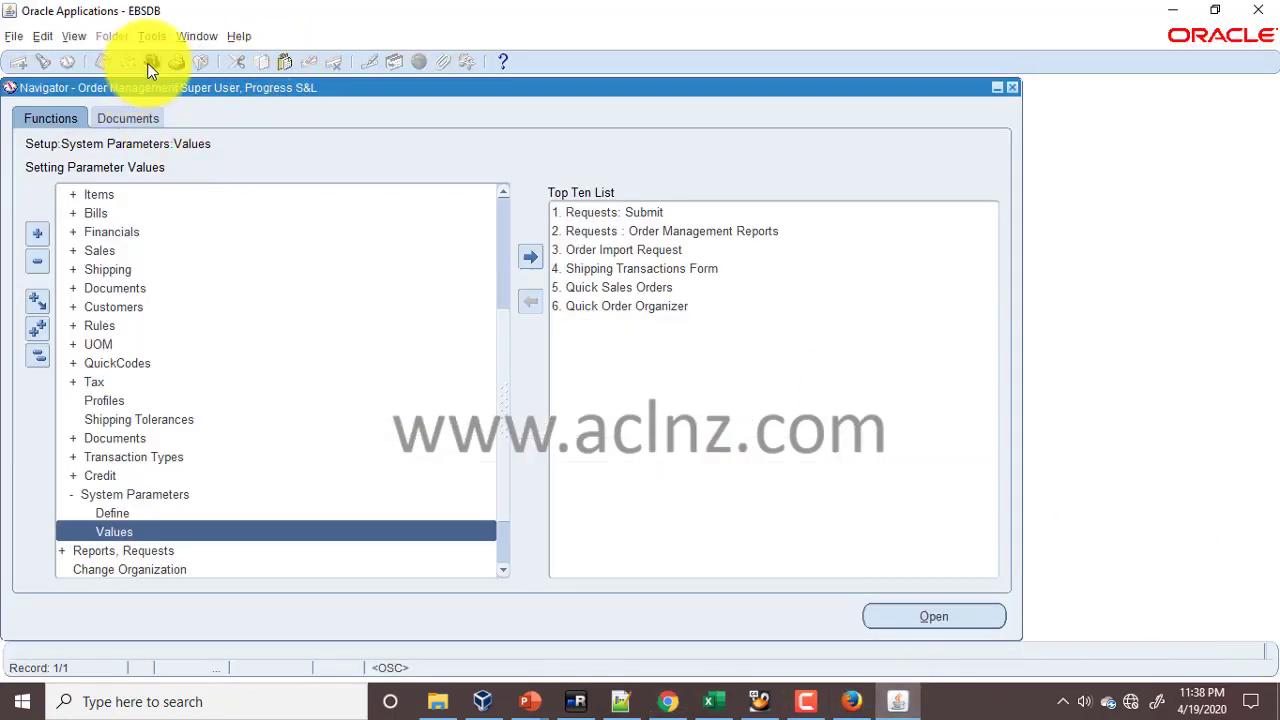
left_click(150, 64)
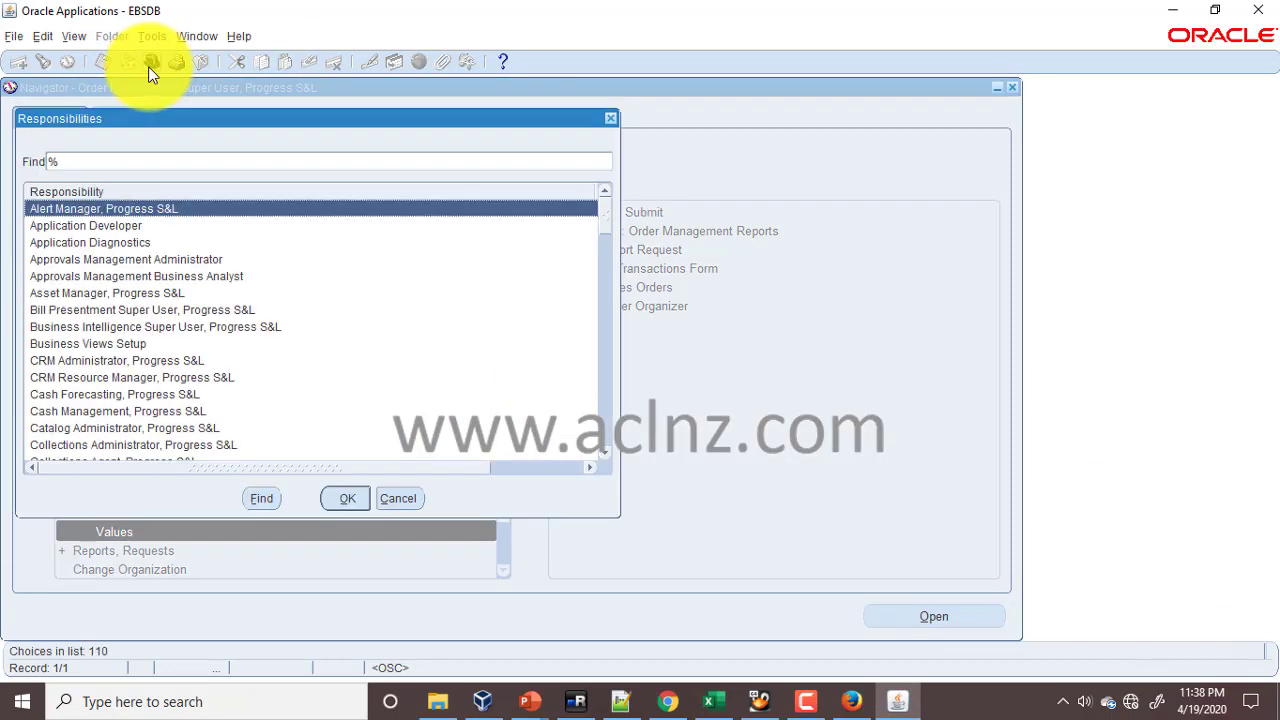
type("f")
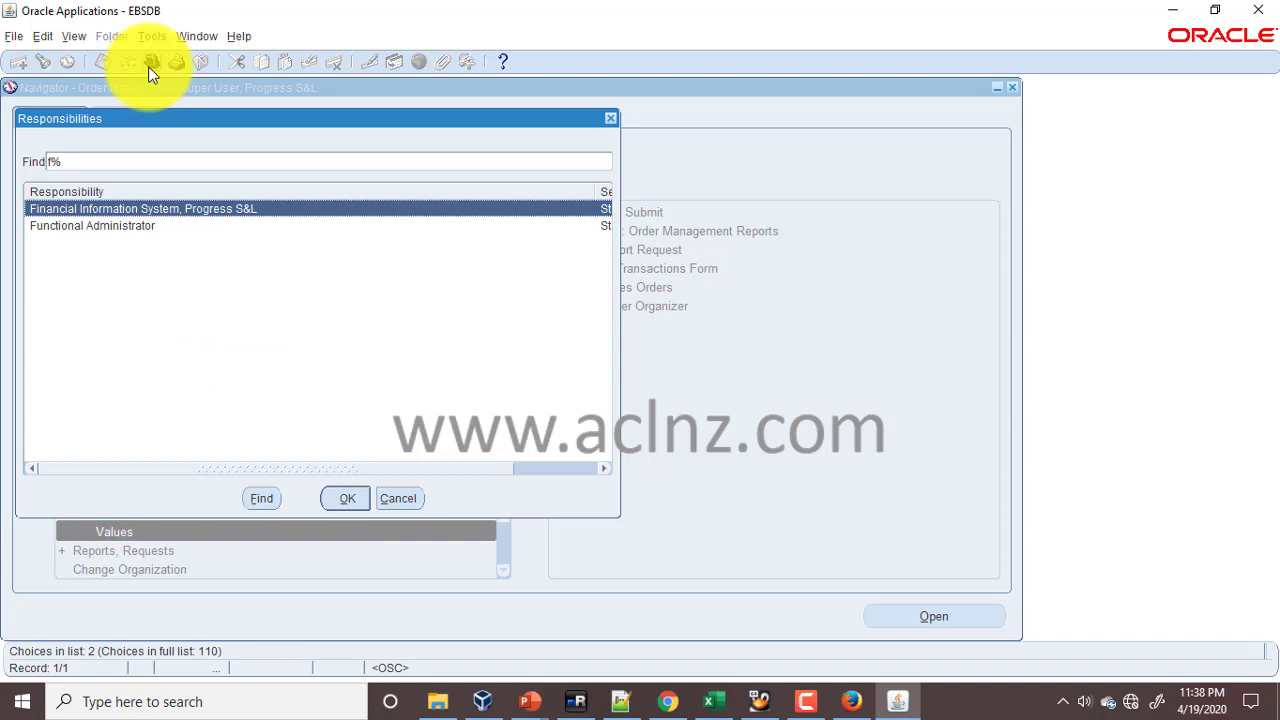
key("BackSpace")
type("a")
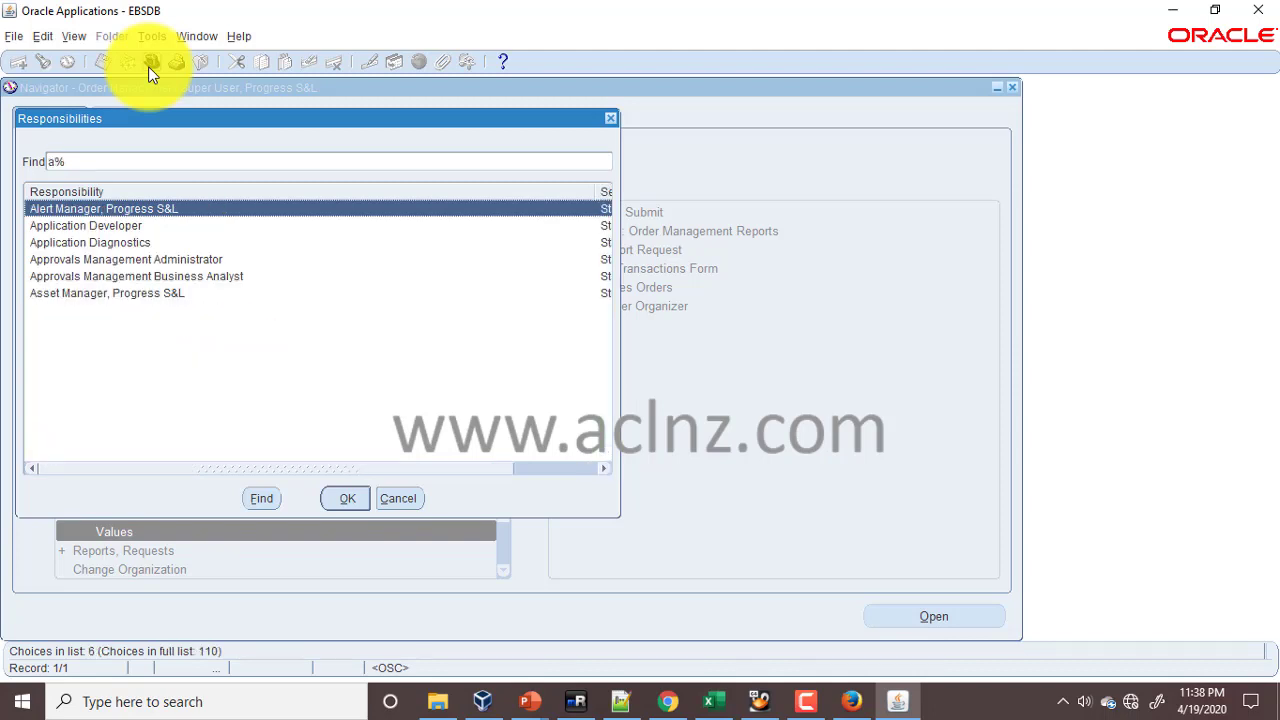
left_click(175, 293)
left_click(345, 498)
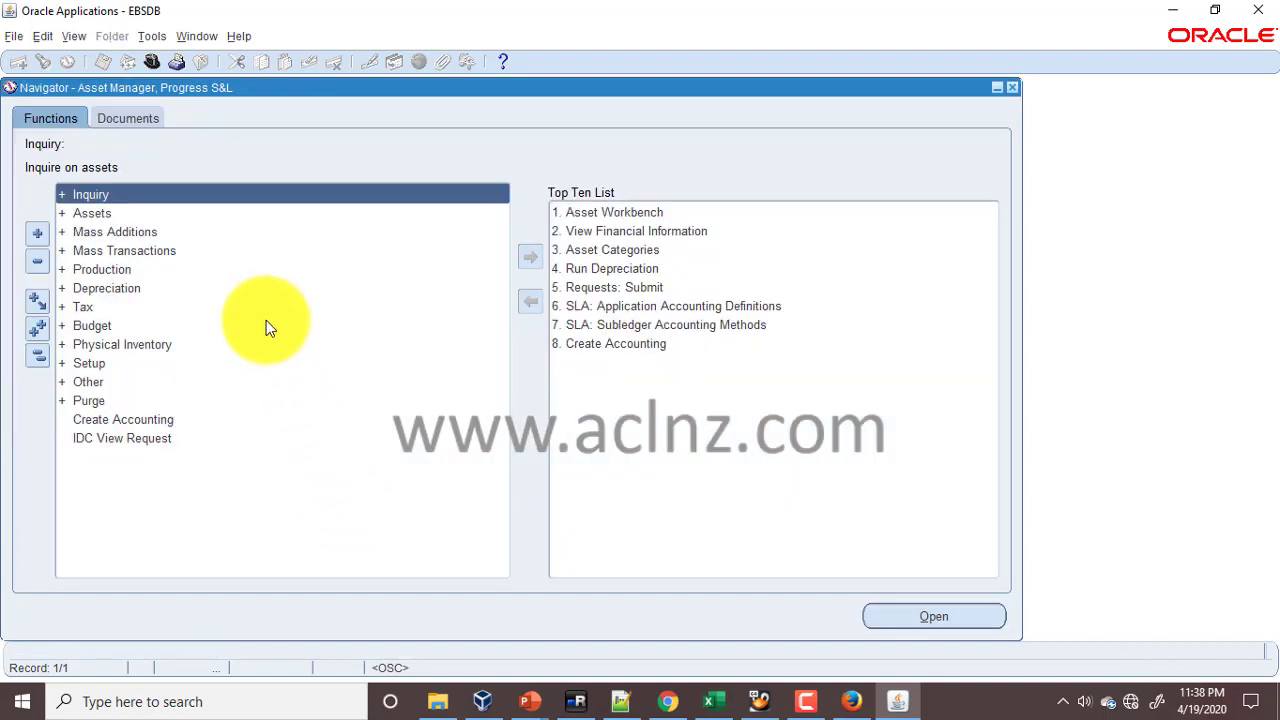
- Expand Asset System under Setup, select System Controls and look through the available asset setup functions
double_click(151, 360)
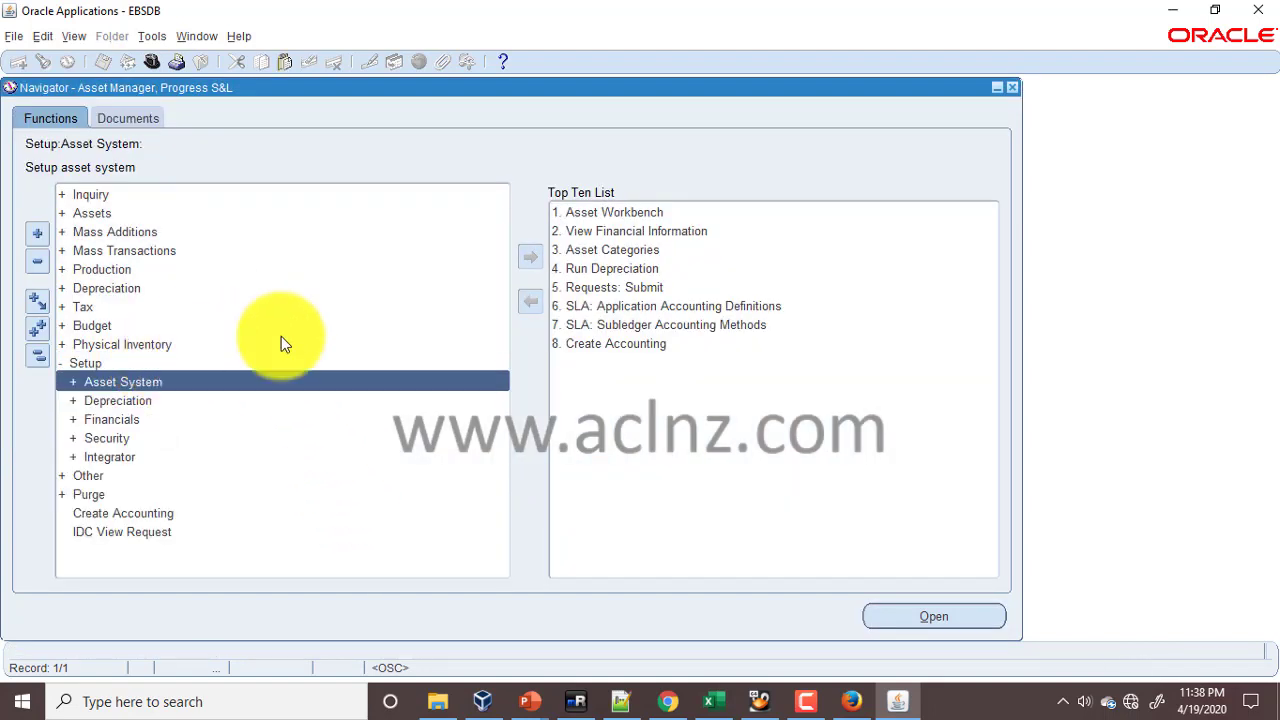
double_click(135, 388)
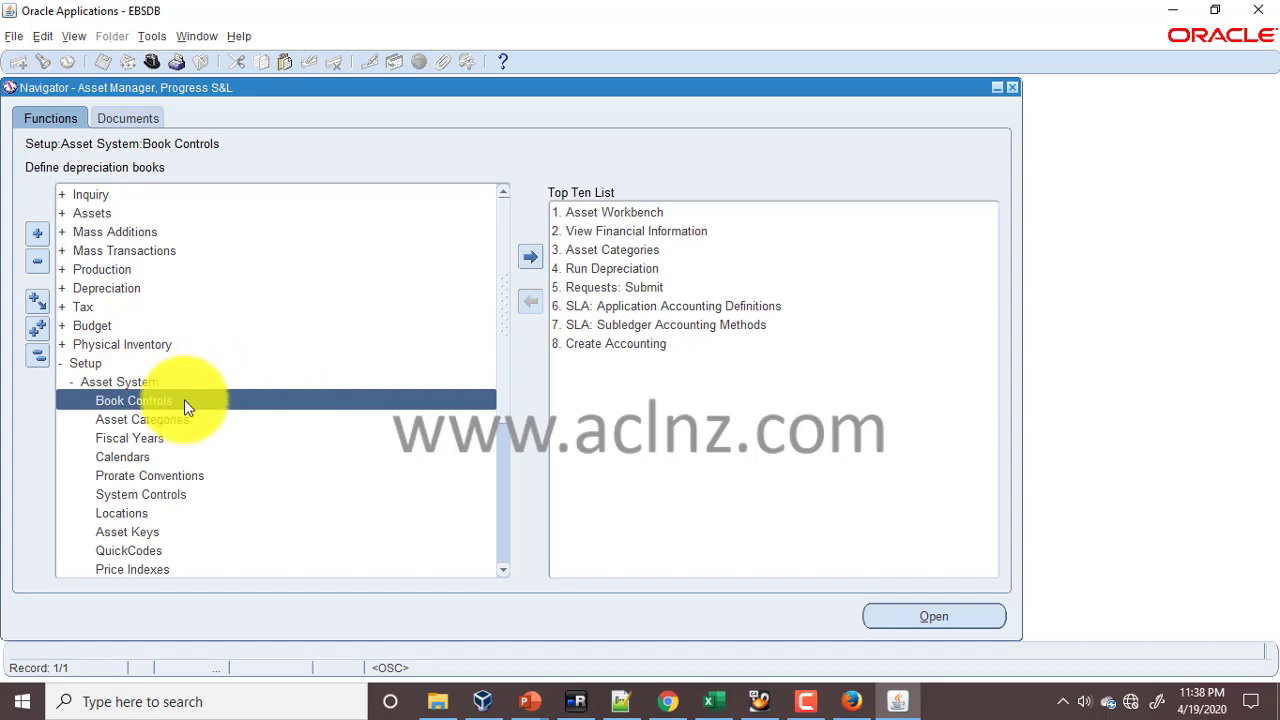
left_click(176, 498)
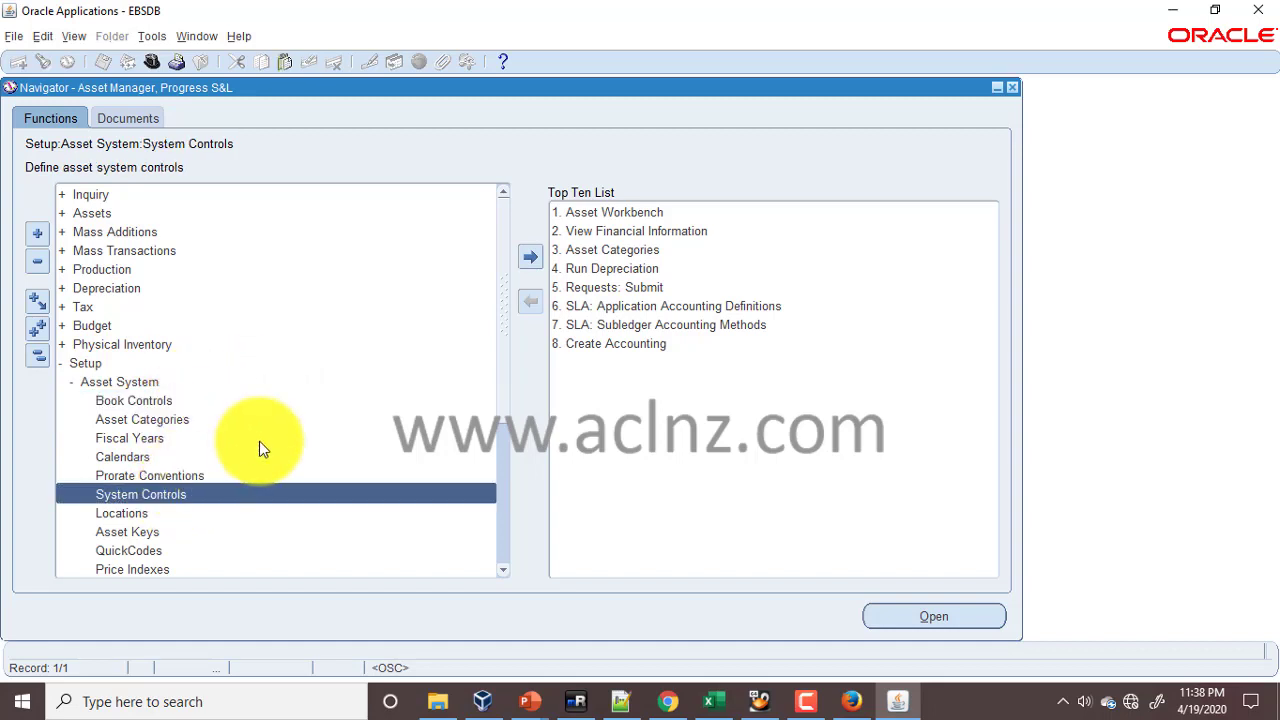
scroll(259, 443, "down", 2)
scroll(259, 443, "down", 1)
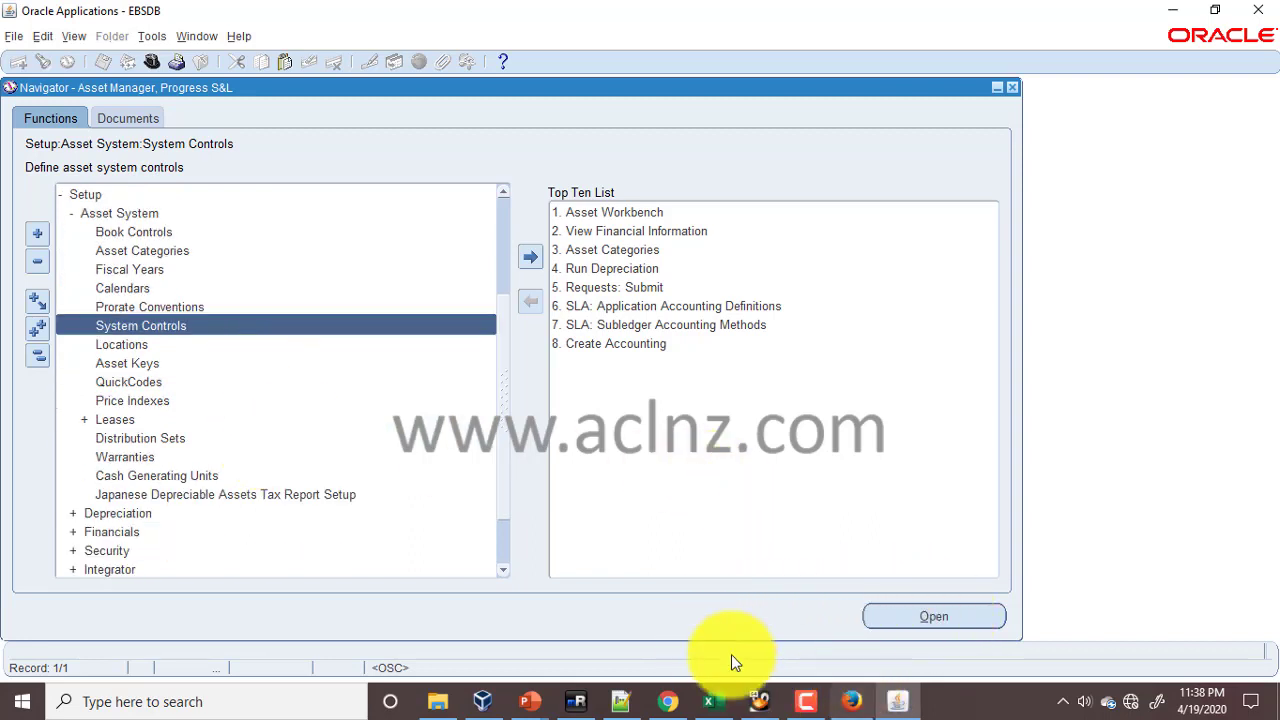
- Switch to the checklist PDF in Chrome and review steps 10 to 12, highlighting the locations and organizations entries and their HRMS module
left_click(668, 703)
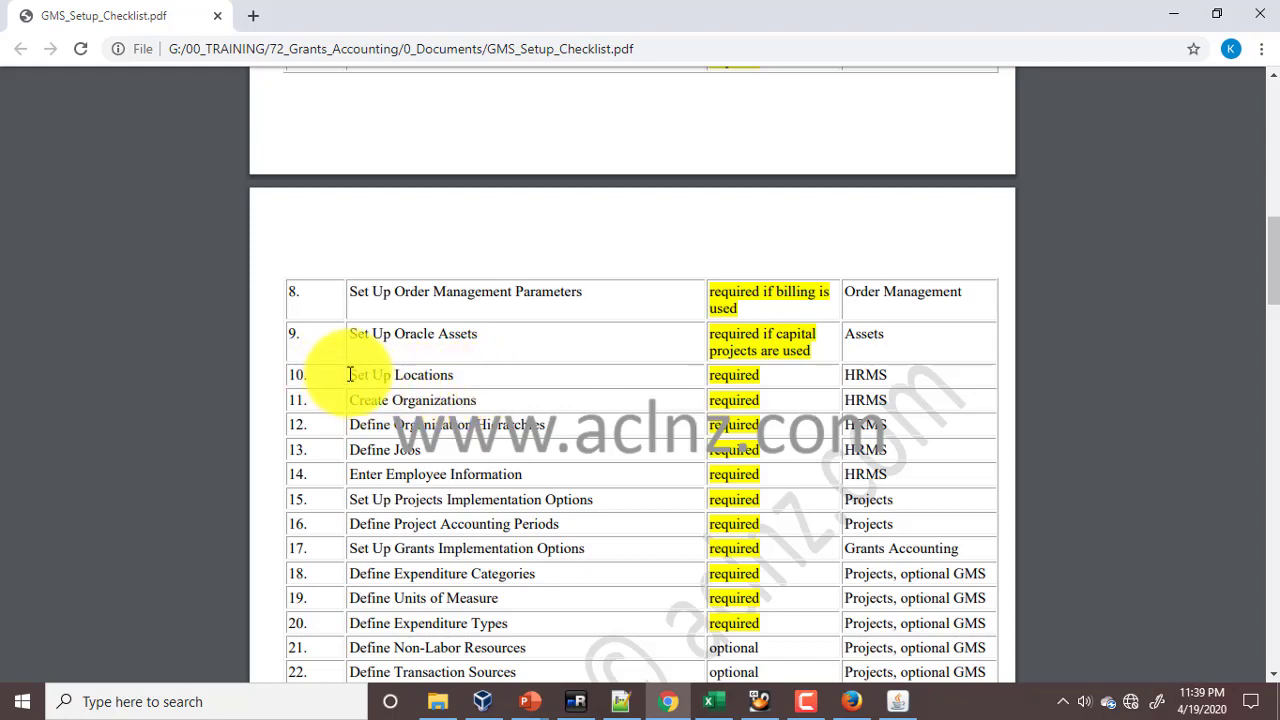
left_click_drag(352, 375, 481, 386)
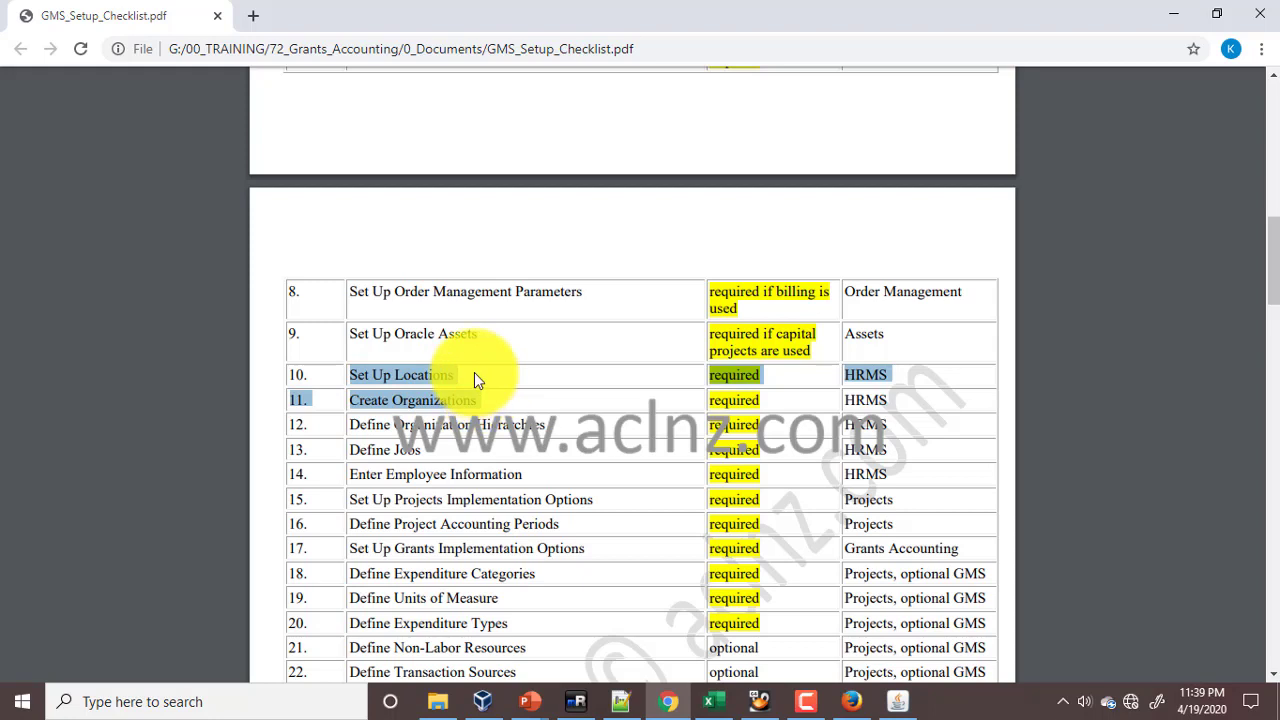
left_click(474, 372)
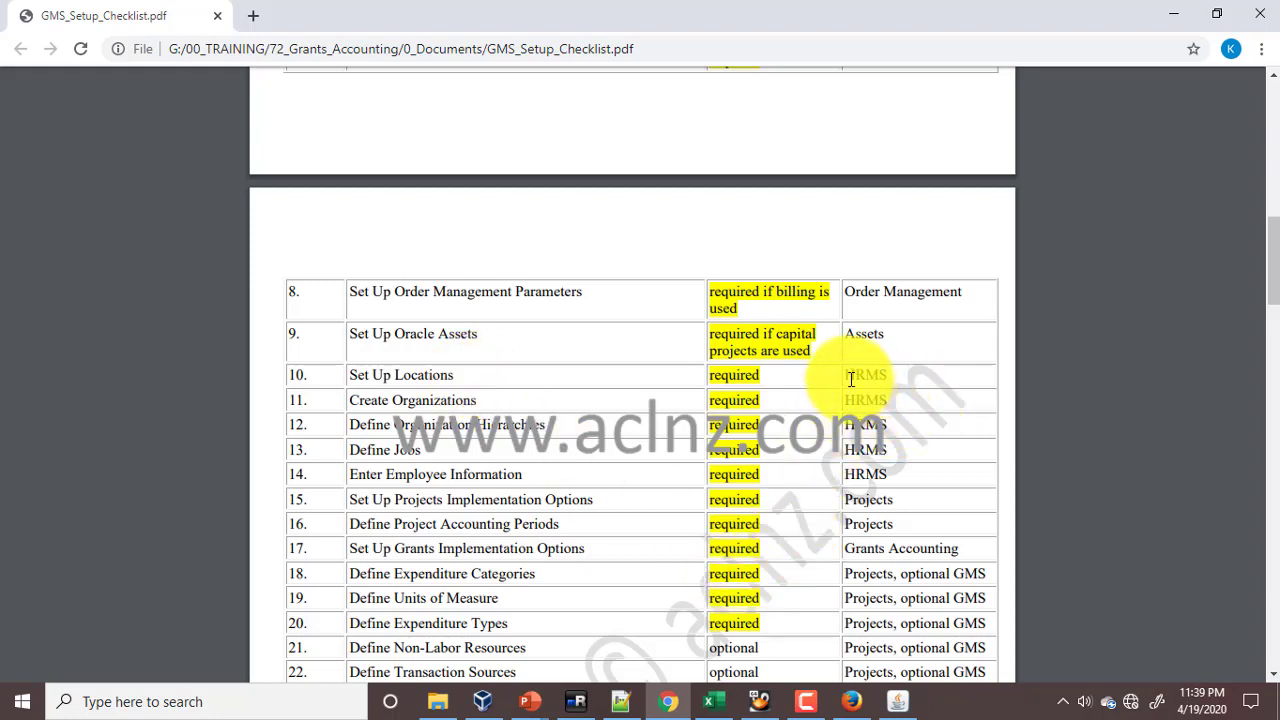
double_click(888, 370)
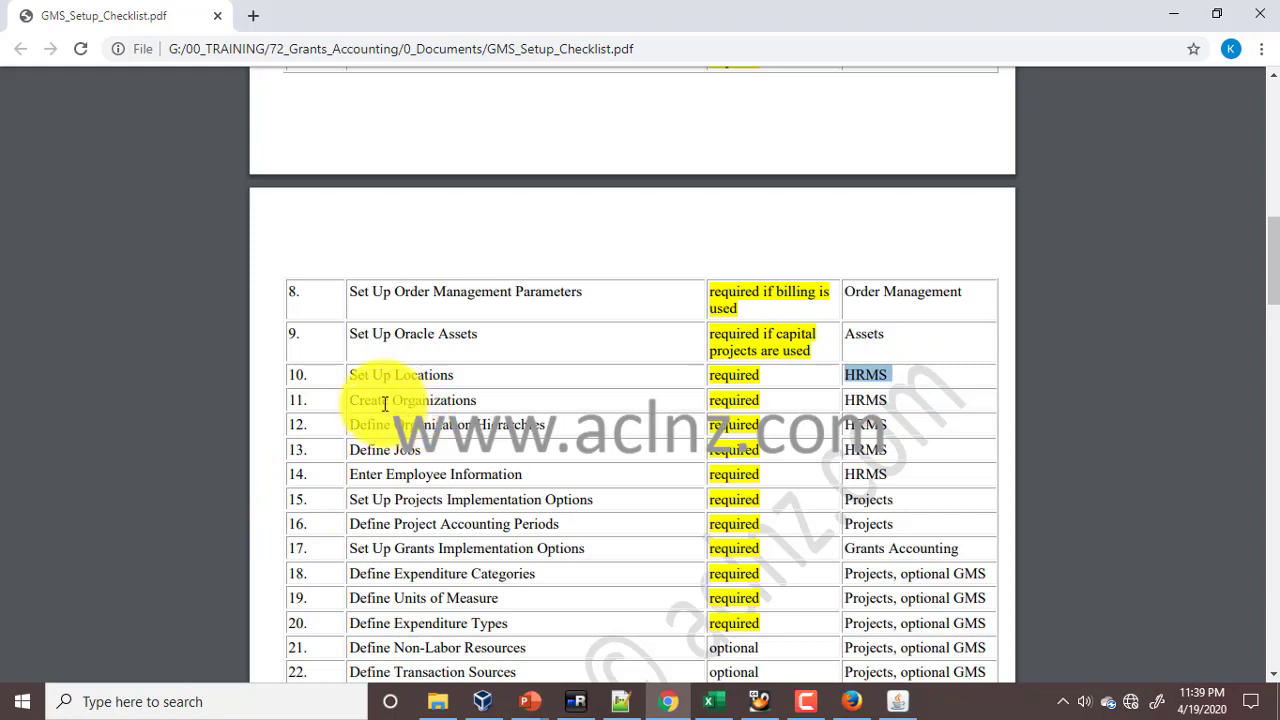
left_click_drag(352, 401, 903, 426)
left_click(888, 374)
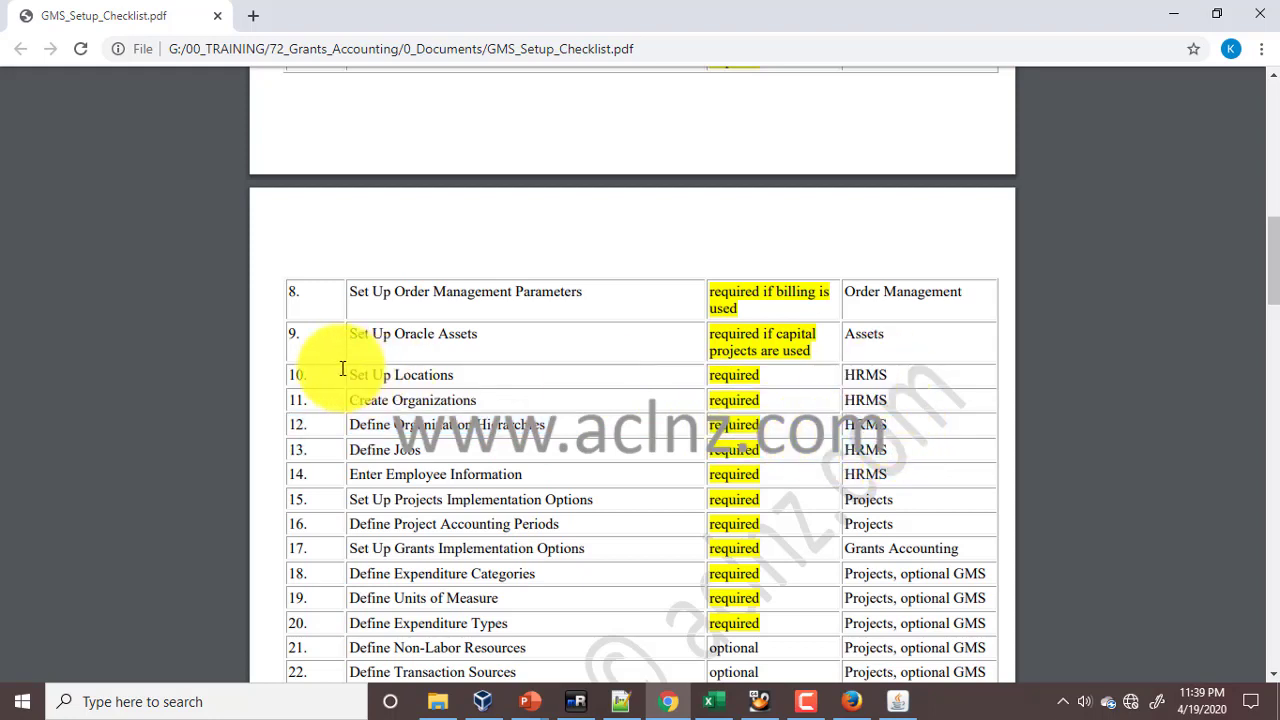
left_click_drag(349, 376, 893, 423)
left_click(892, 423)
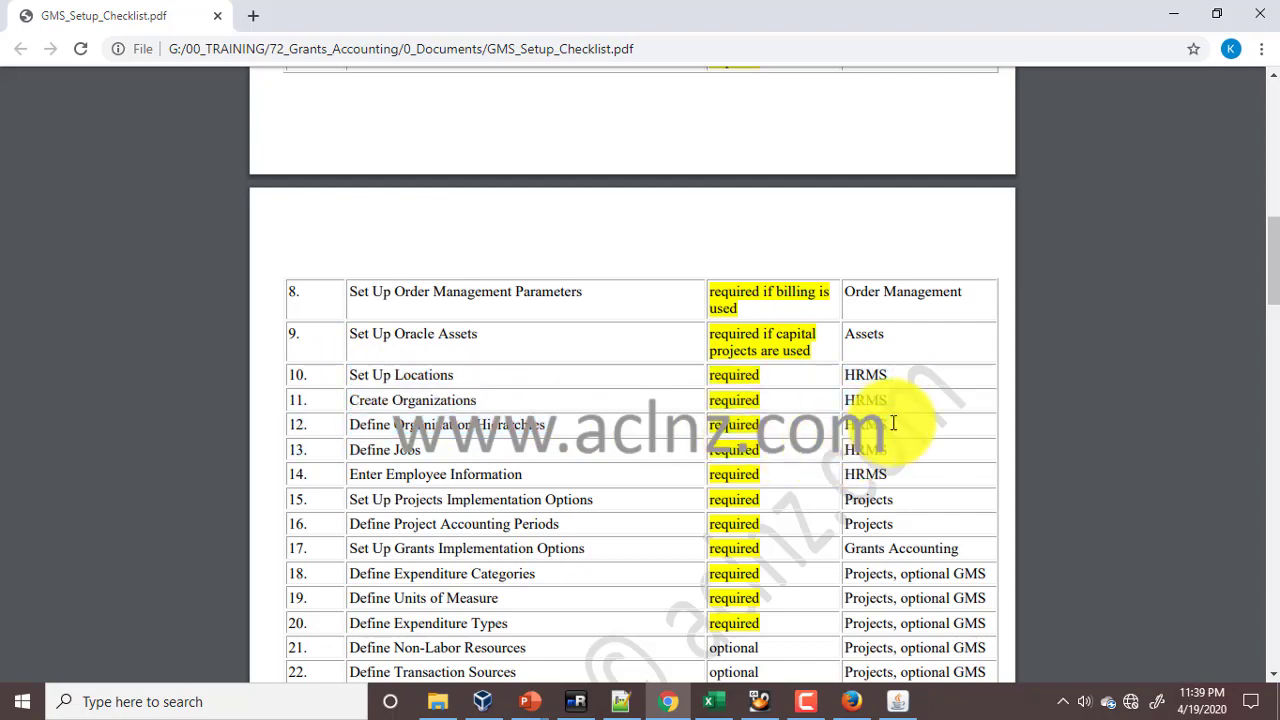
- Switch to Oracle Applications and change the responsibility to Inventory Super User, Progress S&L
left_click(897, 704)
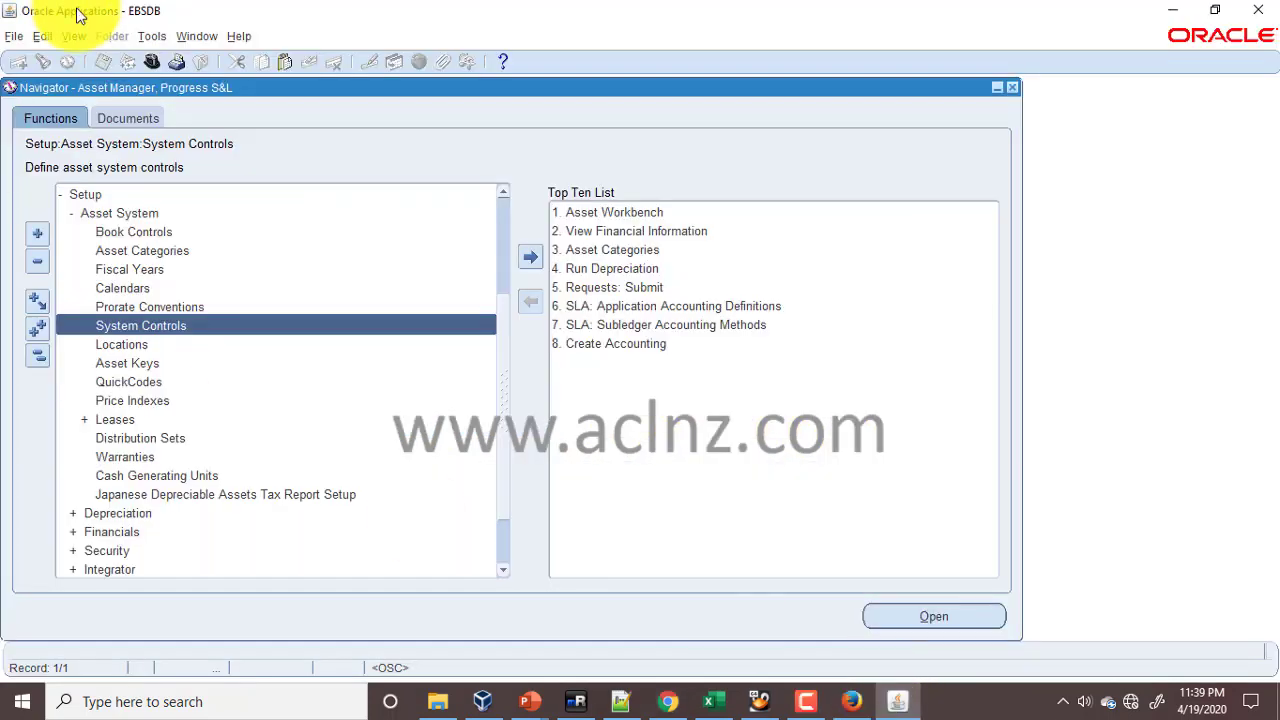
left_click(147, 62)
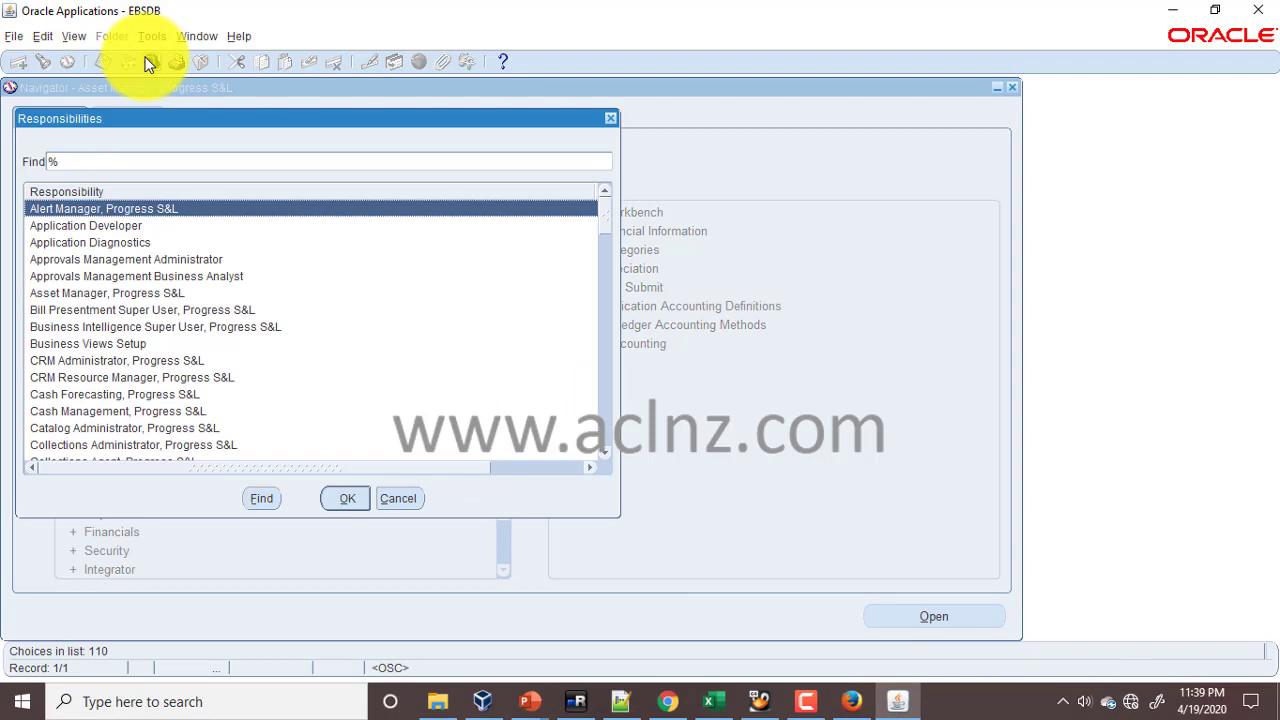
type("i")
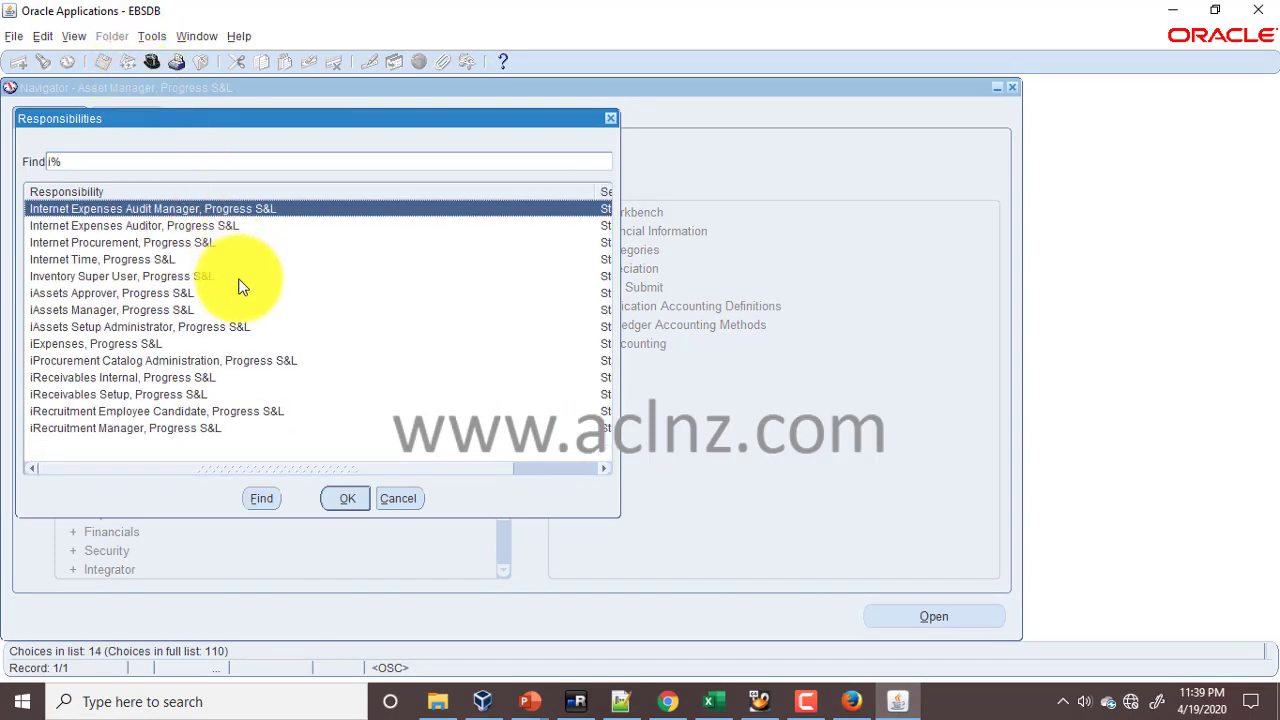
left_click(180, 276)
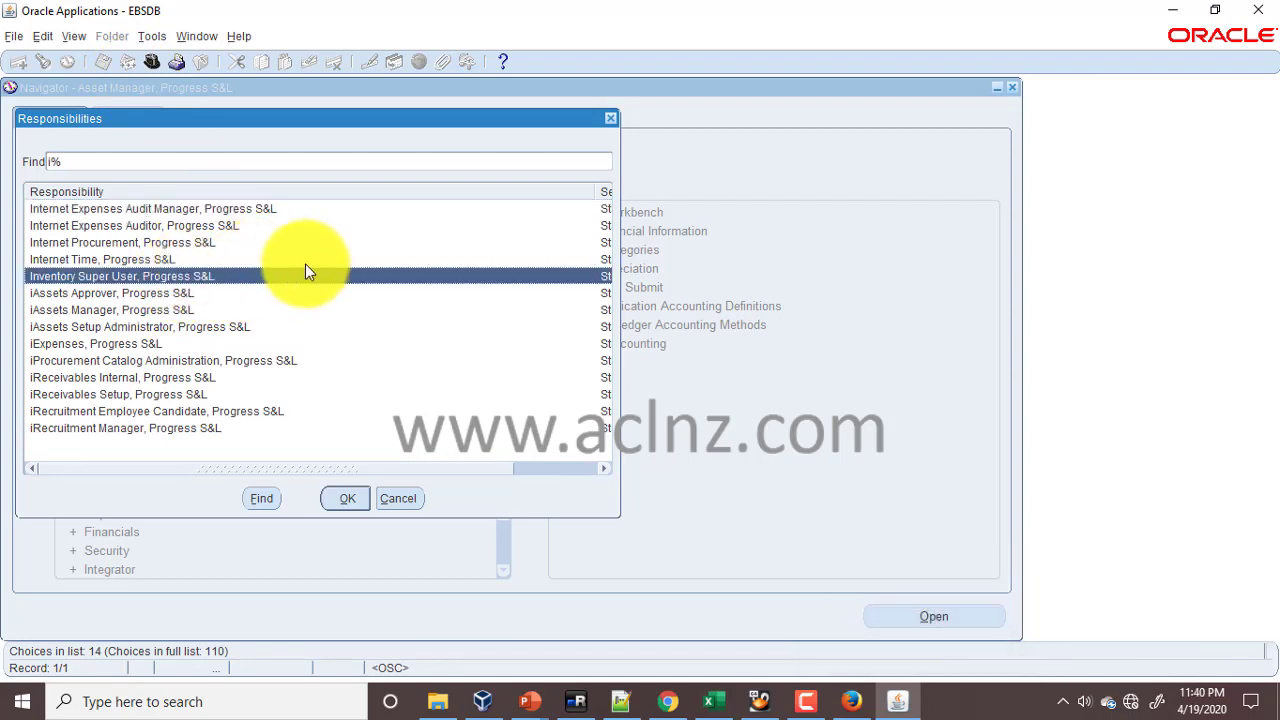
left_click(350, 497)
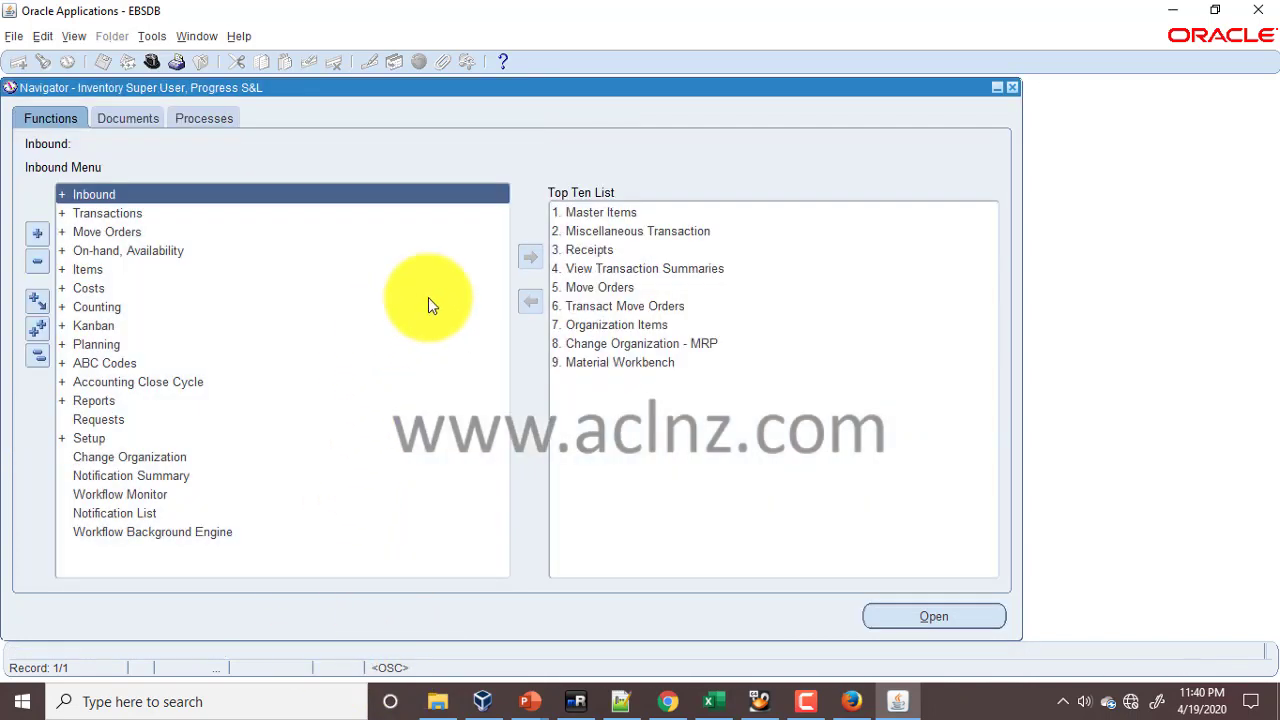
- Expand Organizations under Setup and open the Locations function
left_click(92, 441)
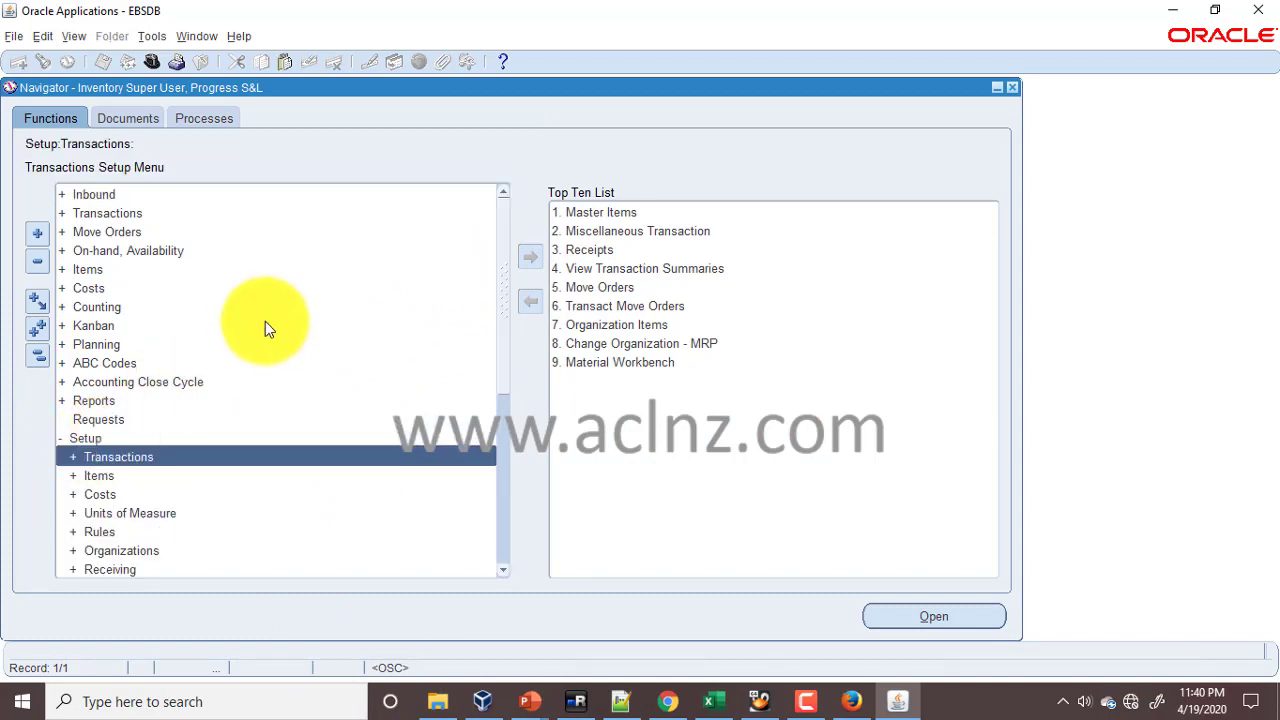
scroll(261, 338, "down", 1)
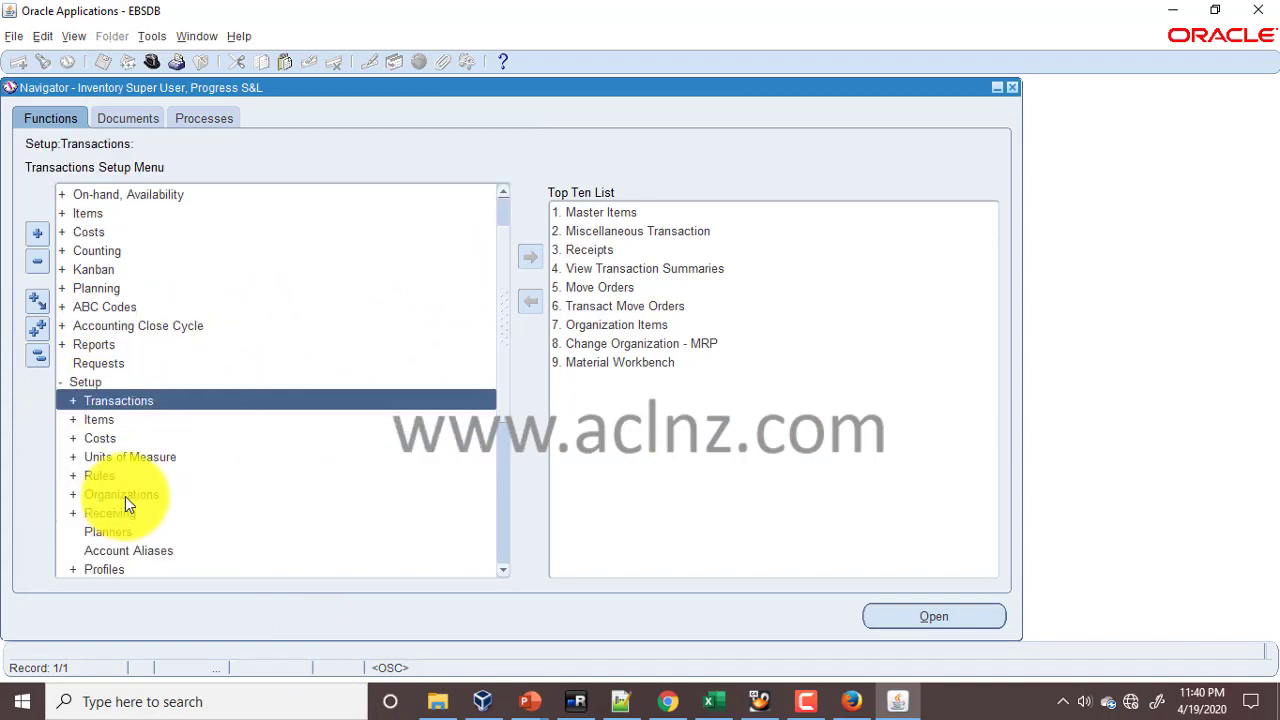
double_click(136, 494)
scroll(203, 435, "down", 1)
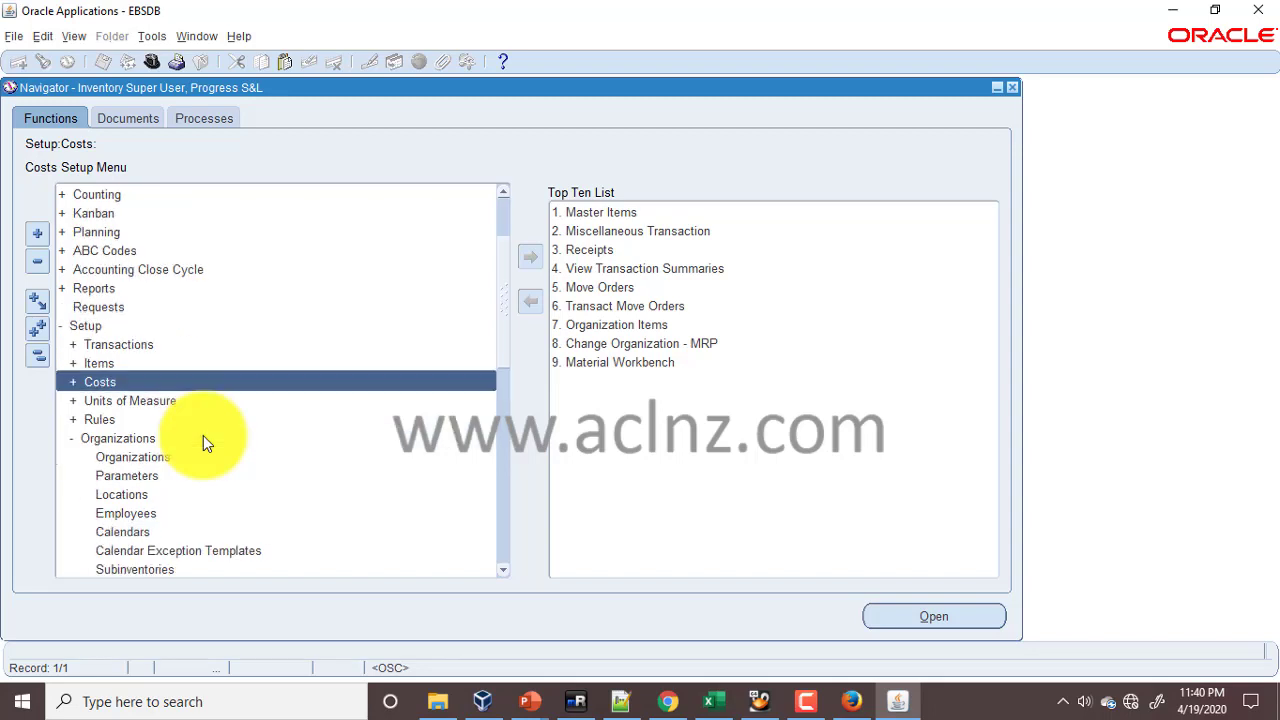
left_click(145, 494)
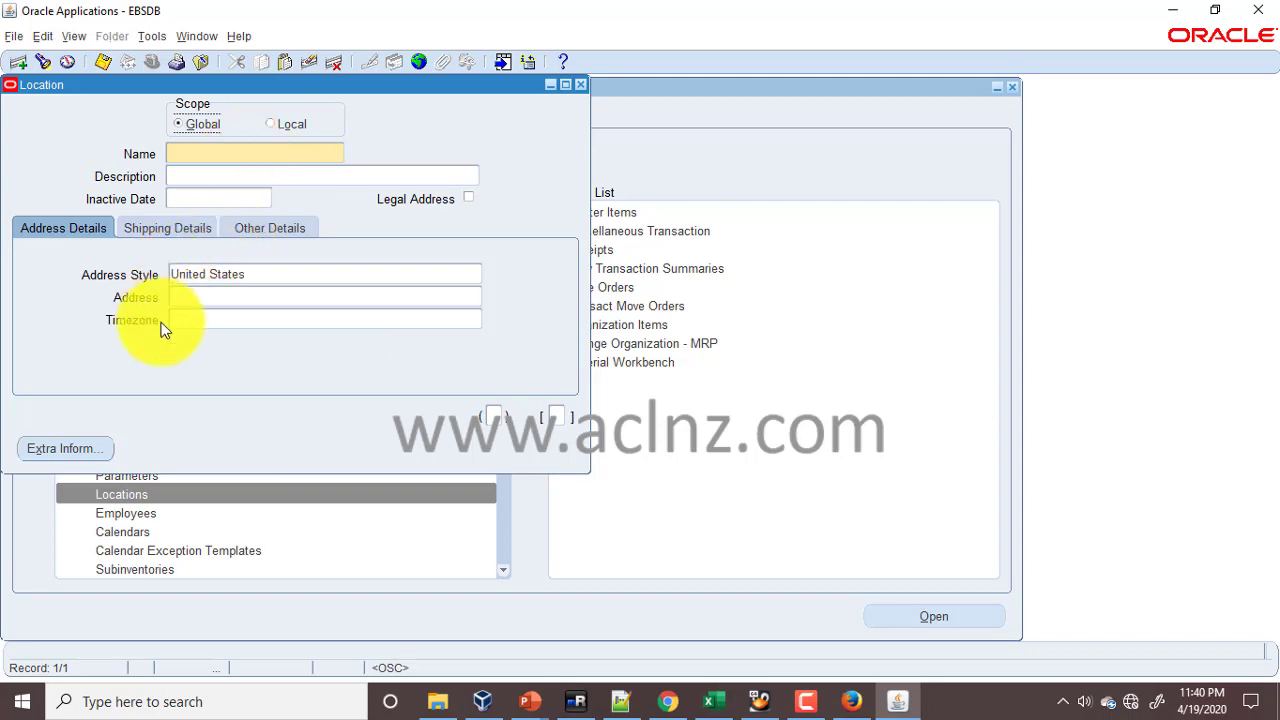
- View the shipping and other details of the blank Location form, and close it without entering anything
left_click(173, 232)
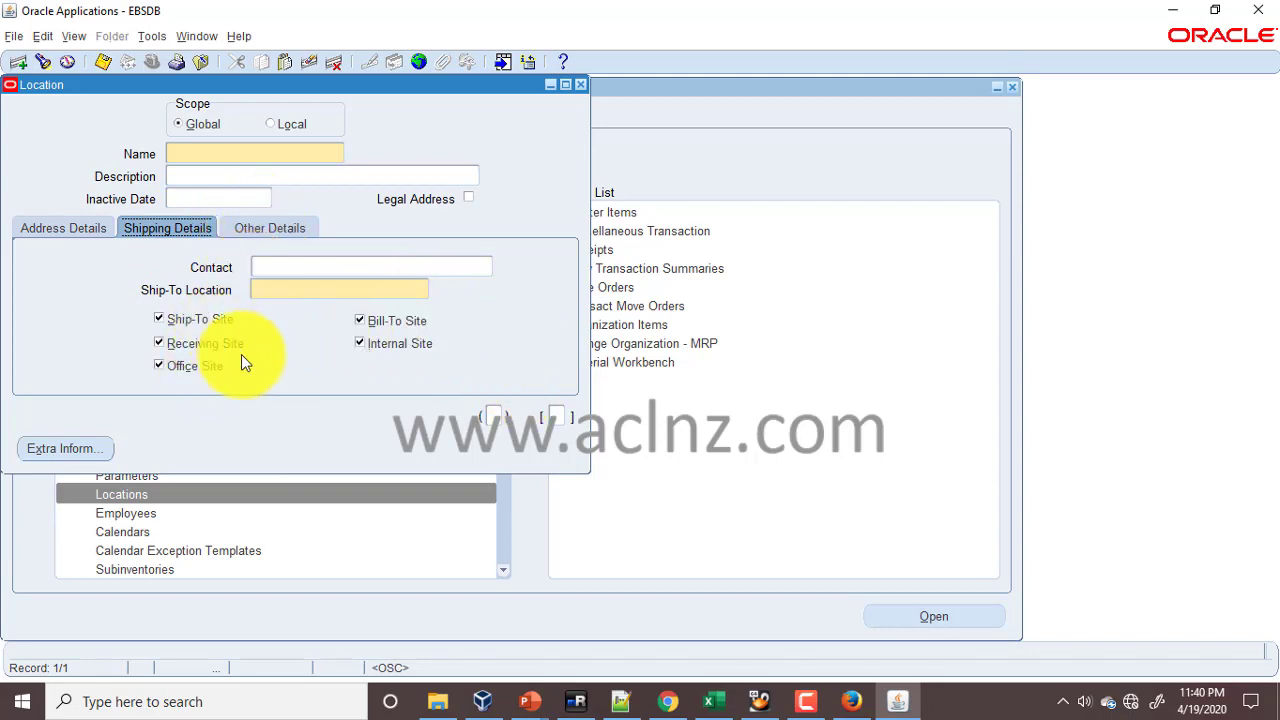
left_click(265, 227)
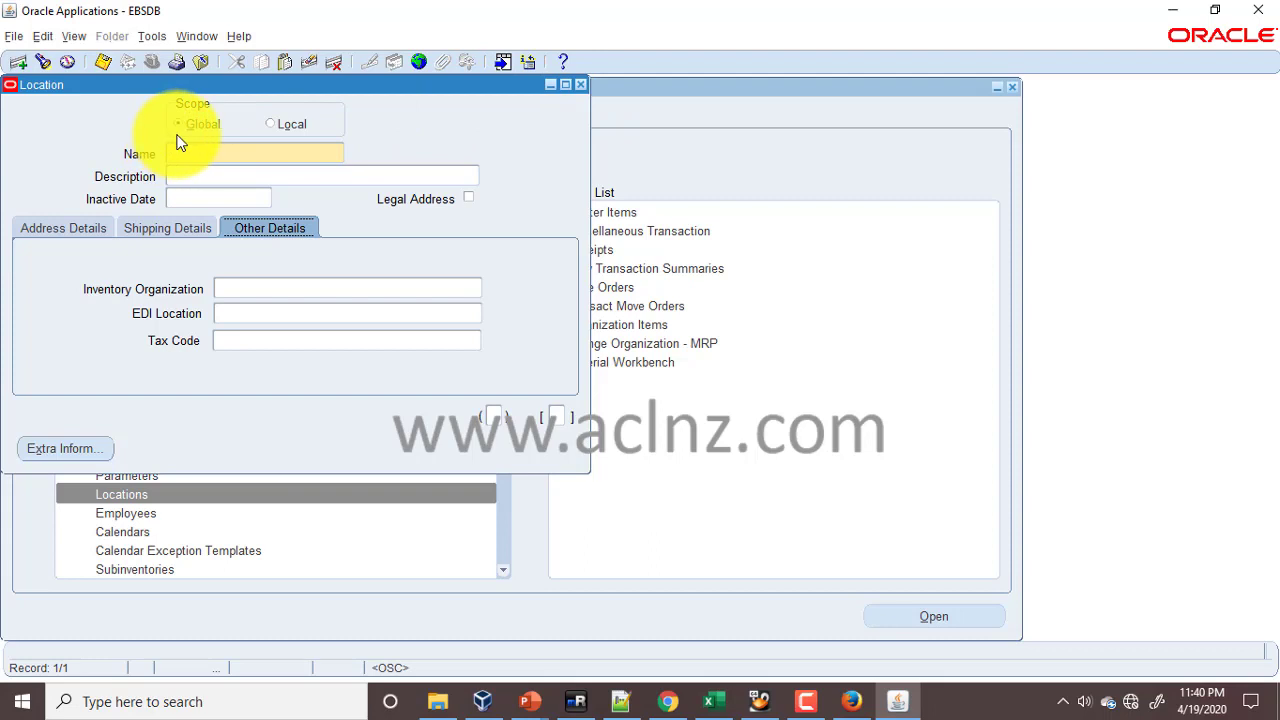
left_click(582, 85)
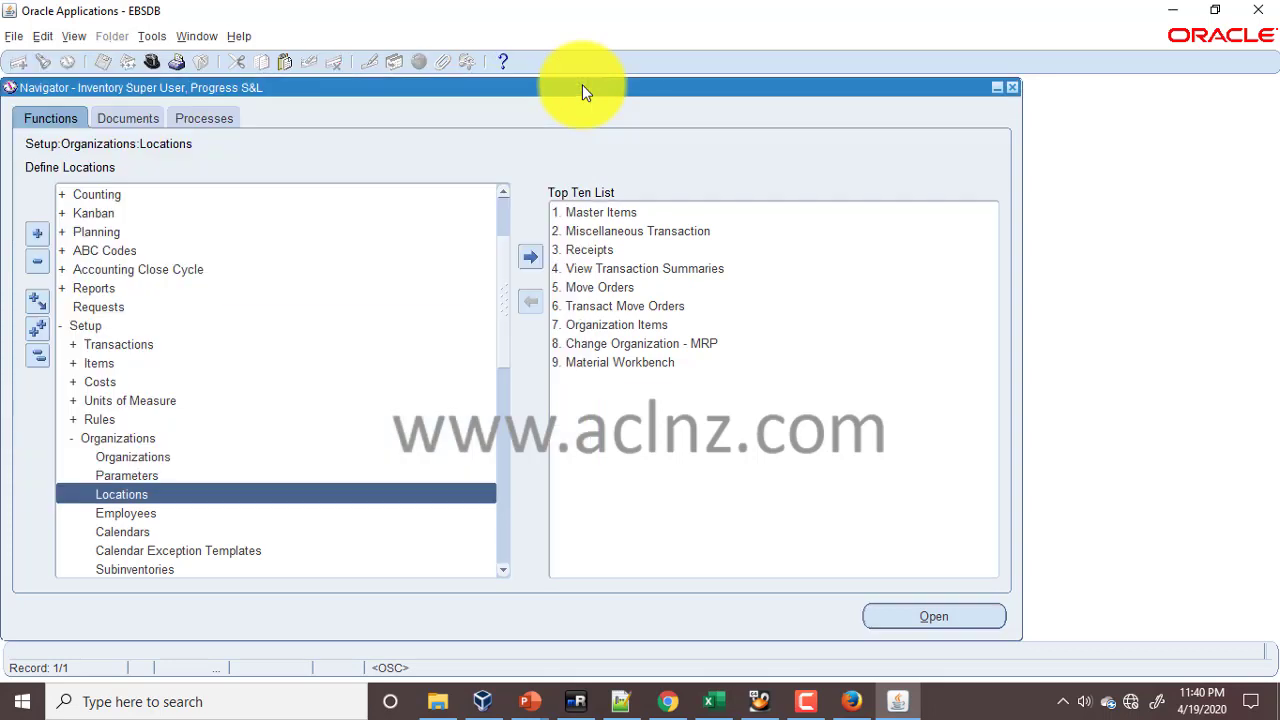
- Check the checklist PDF in Chrome, return to Oracle Applications and open the Organizations setup function
left_click(150, 457)
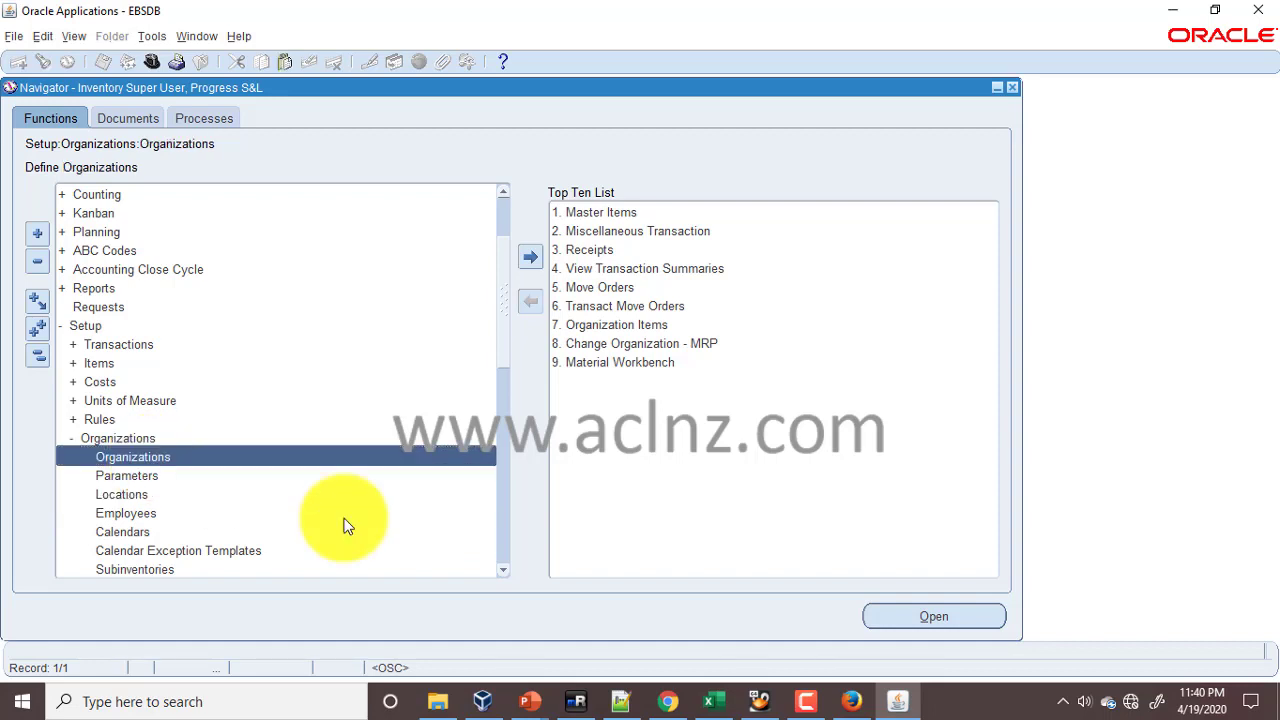
left_click(668, 702)
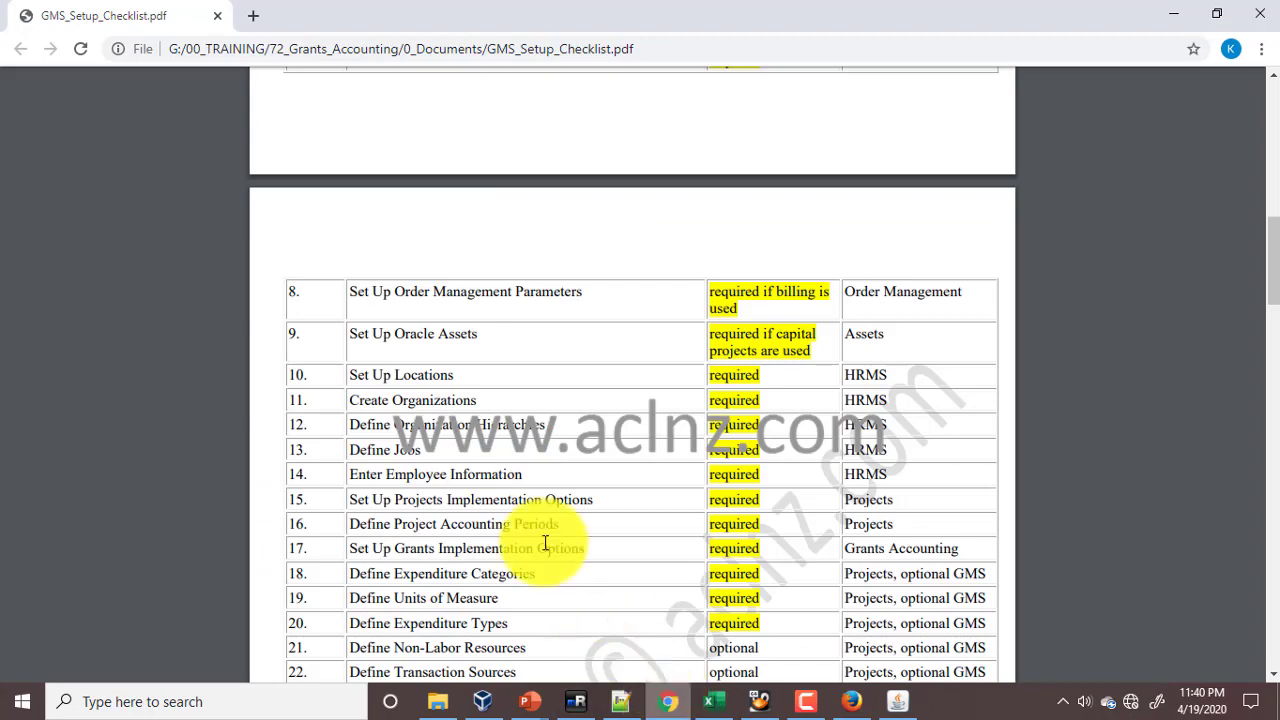
left_click(668, 701)
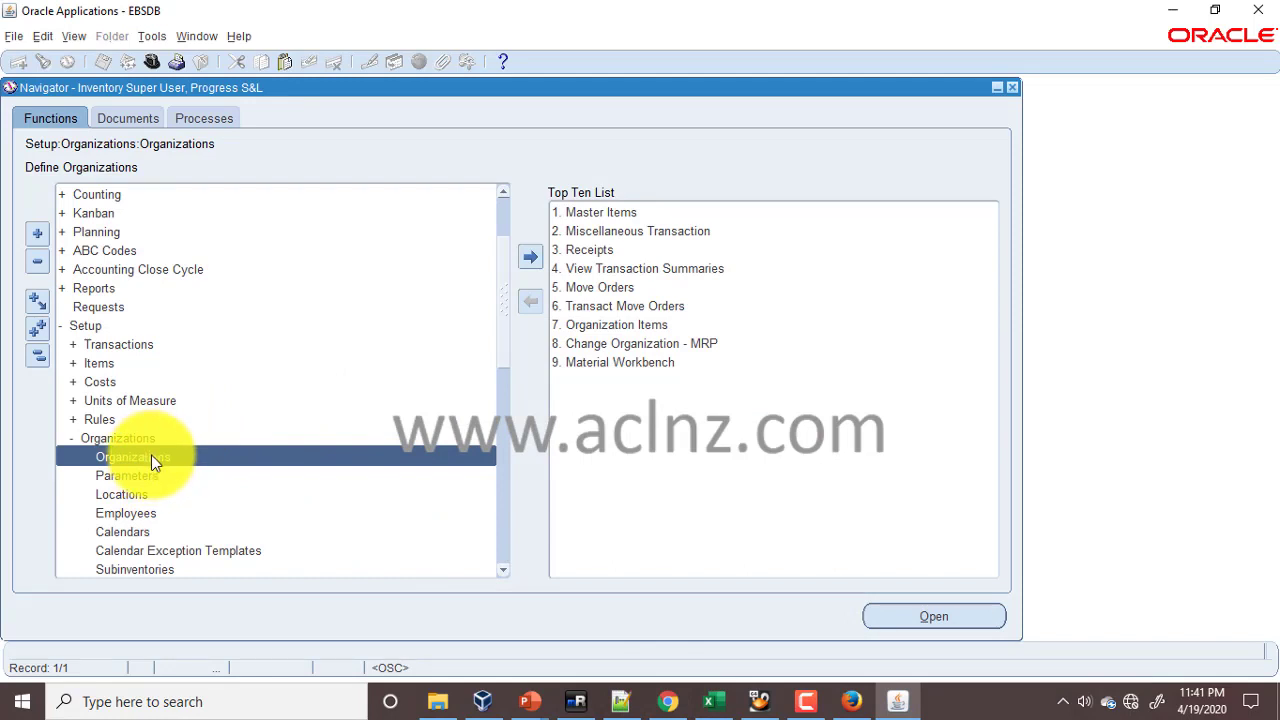
left_click(151, 456)
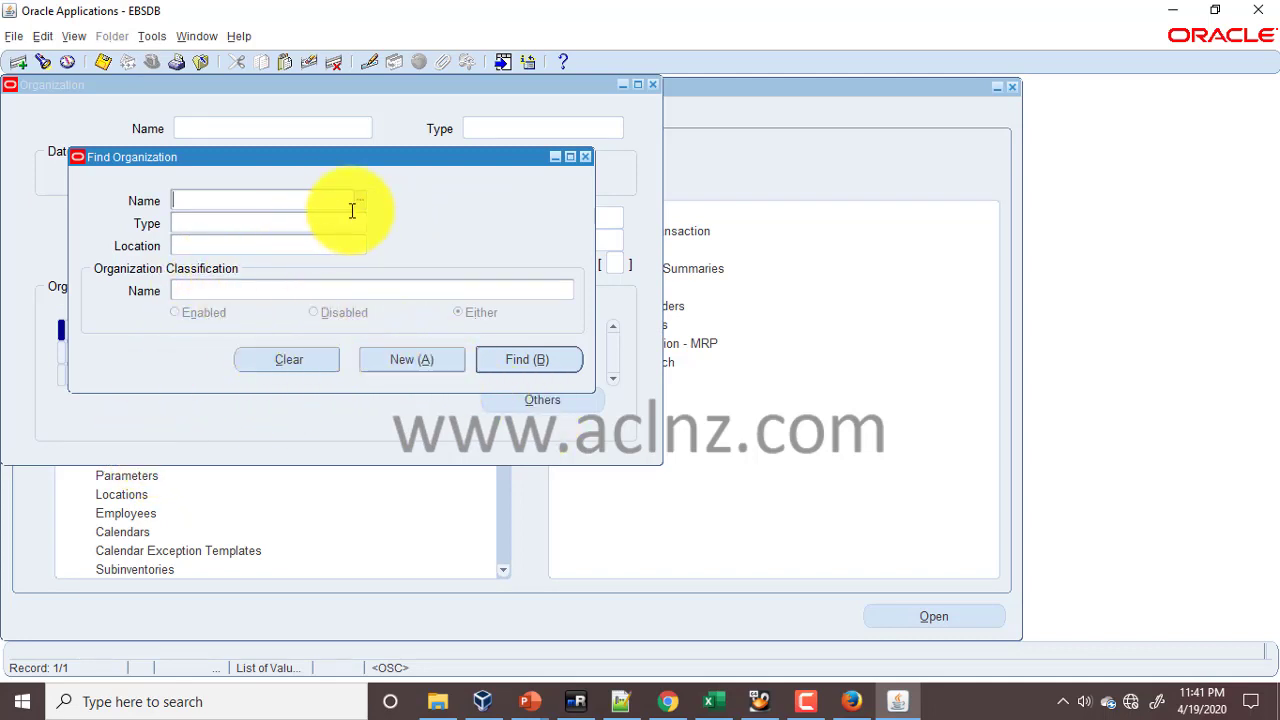
- Search the list of organization names for "Progress %" in the Find Organization form's Name field
left_click(360, 201)
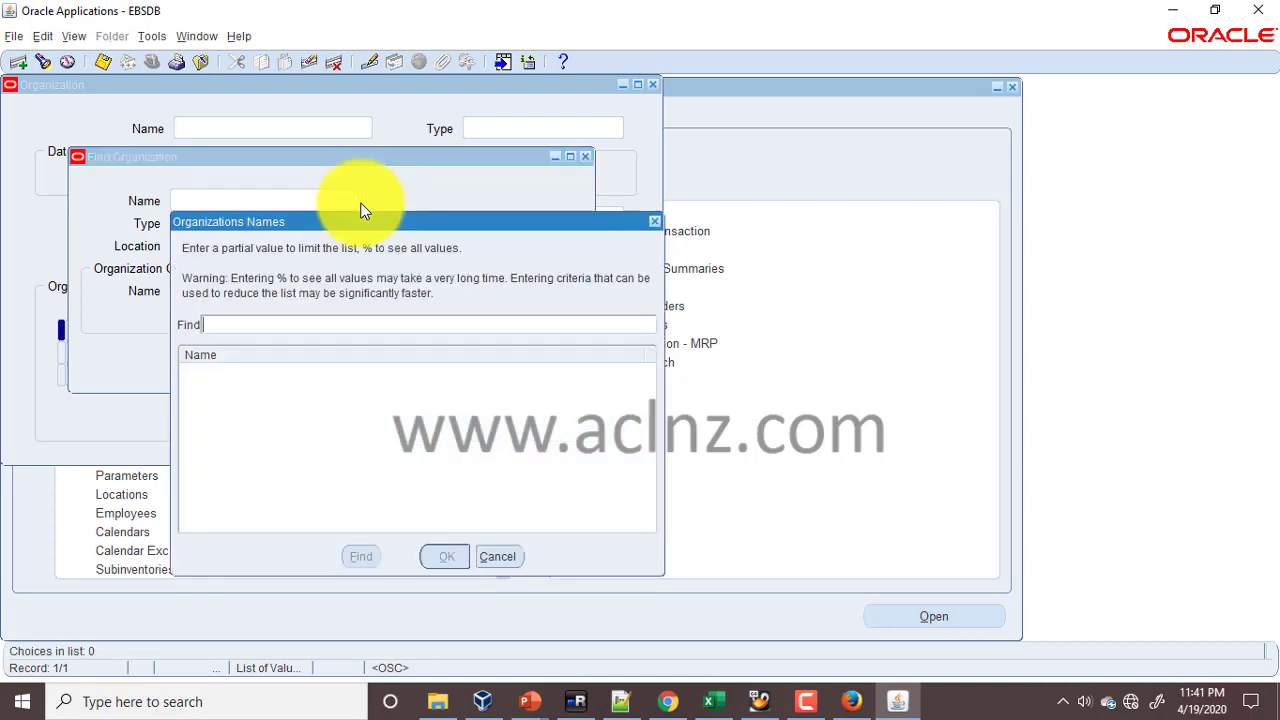
type("p")
key("BackSpace")
key("BackSpace")
key("BackSpace")
key("BackSpace")
key("BackSpace")
key("BackSpace")
key("BackSpace")
type("P")
key("Return")
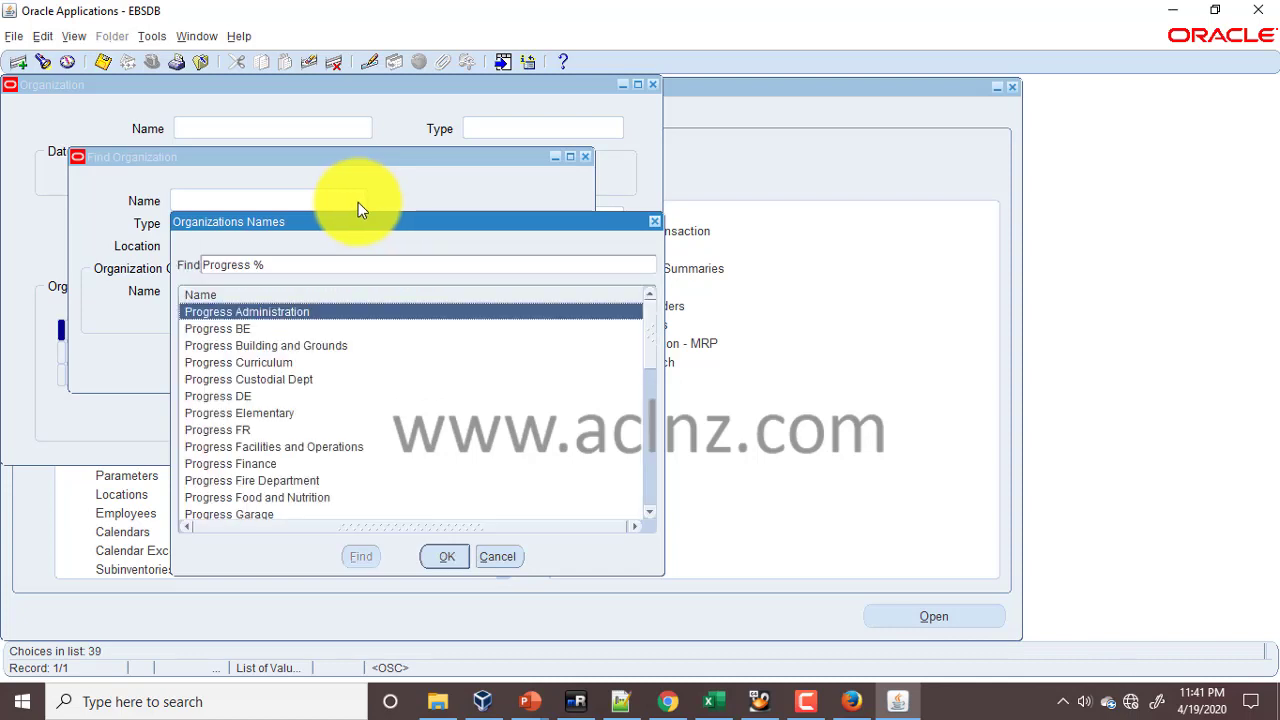
- Choose Progress Master from the organization names and retrieve its organization record
scroll(460, 430, "down", 4)
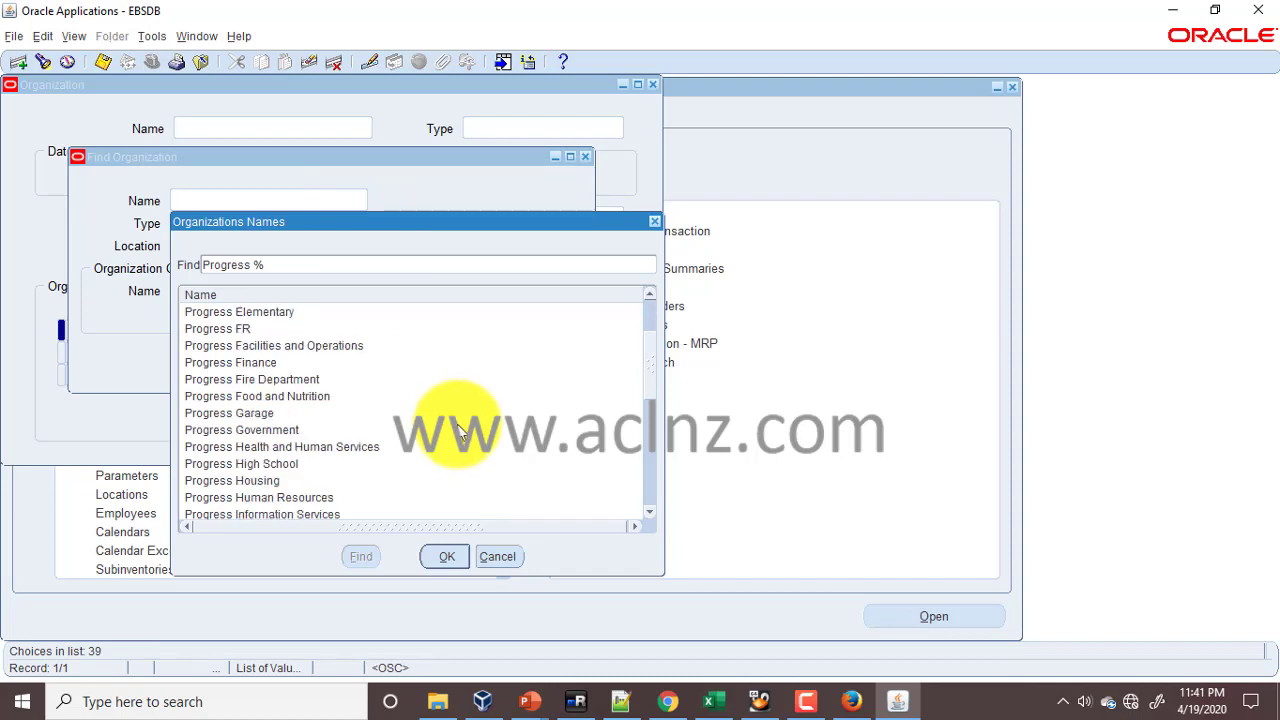
scroll(460, 430, "down", 1)
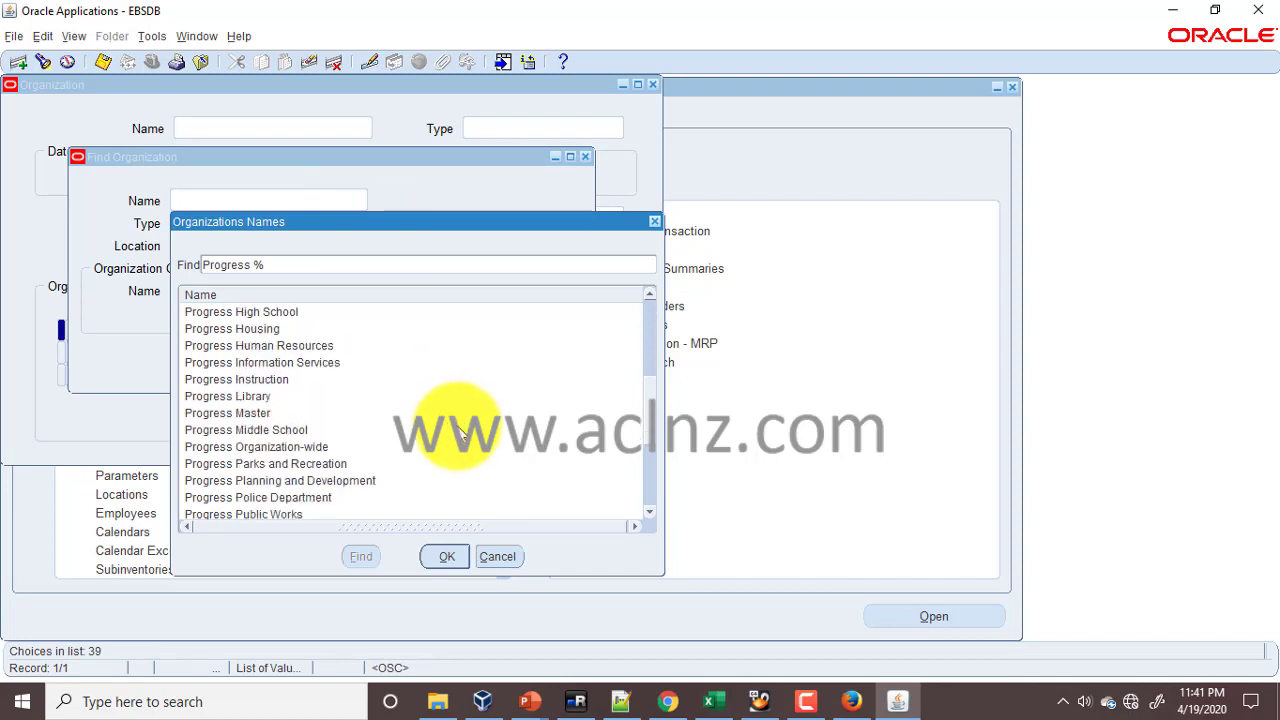
left_click(257, 413)
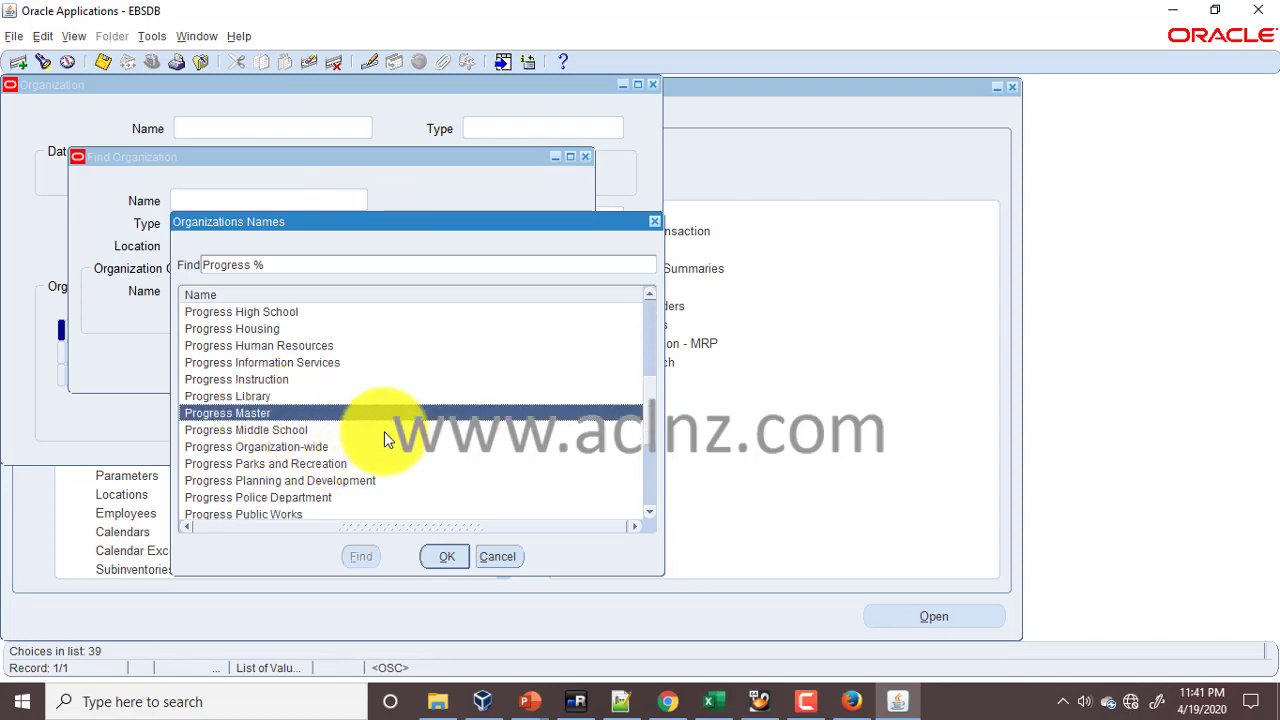
scroll(388, 440, "down", 2)
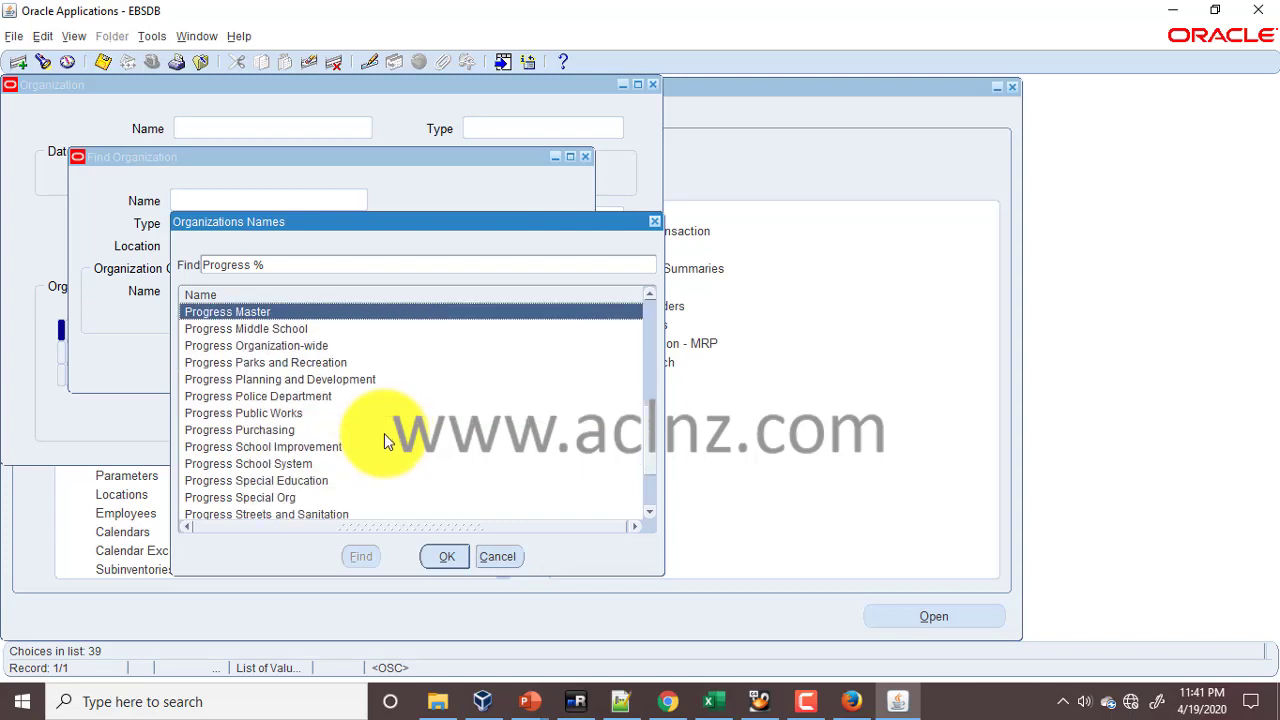
scroll(388, 441, "down", 1)
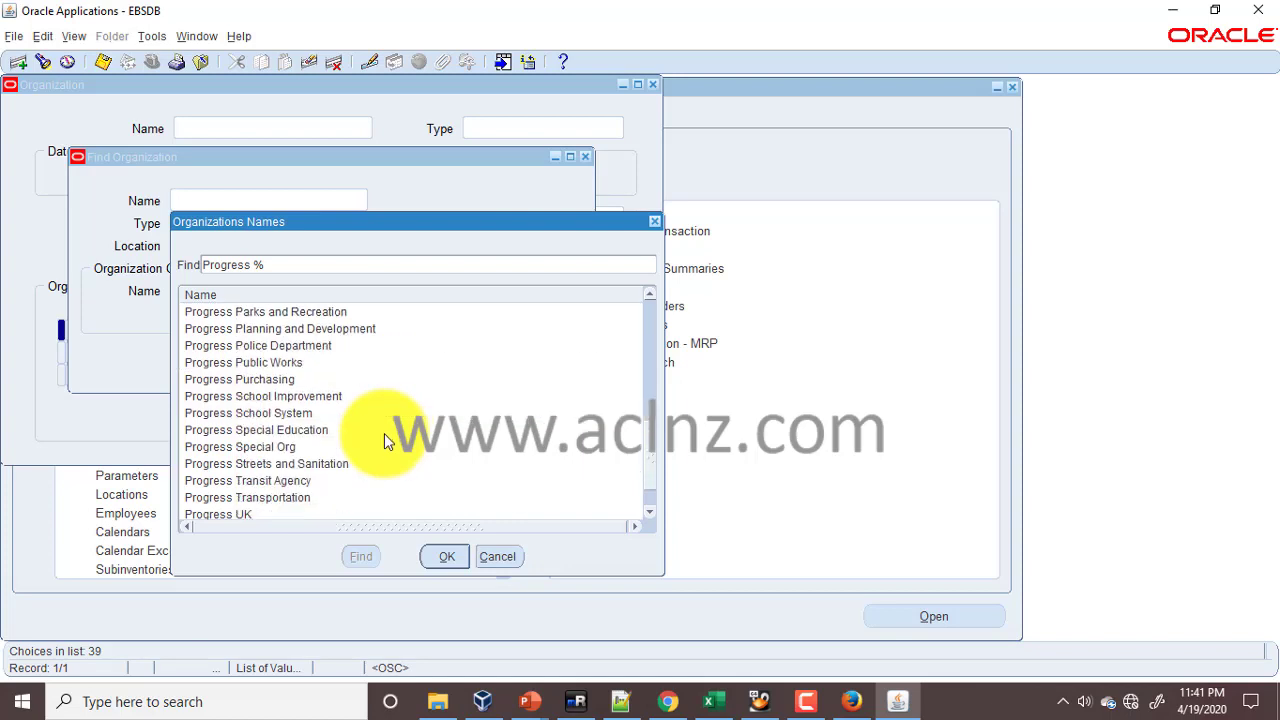
left_click(435, 563)
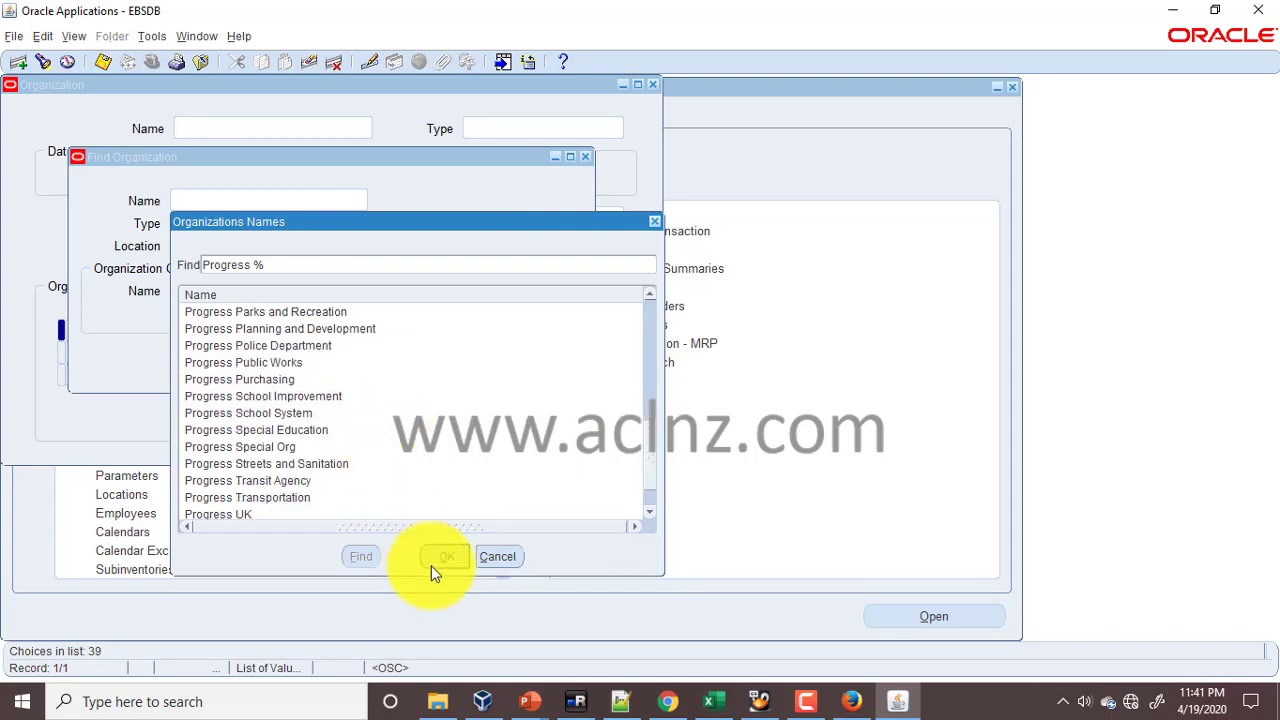
left_click(520, 359)
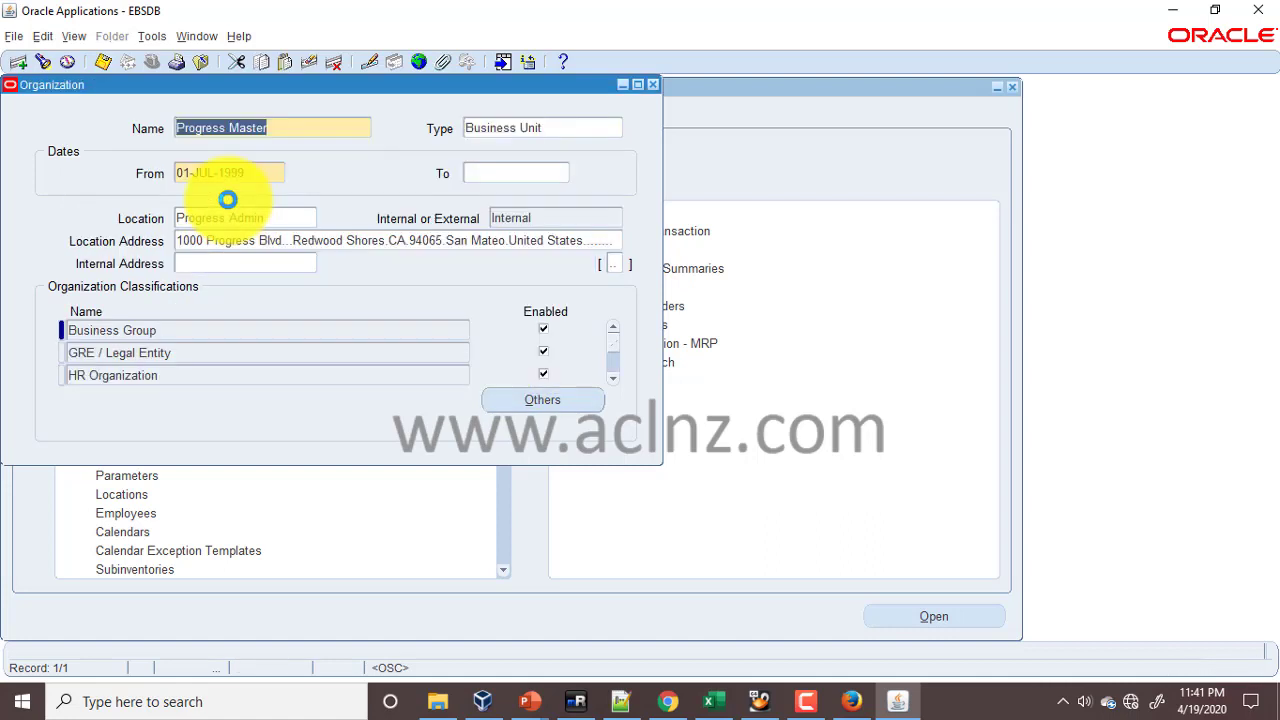
- Review Progress Master's classifications and the additional information types for GRE / Legal Entity, and cancel without choosing one
left_click(199, 352)
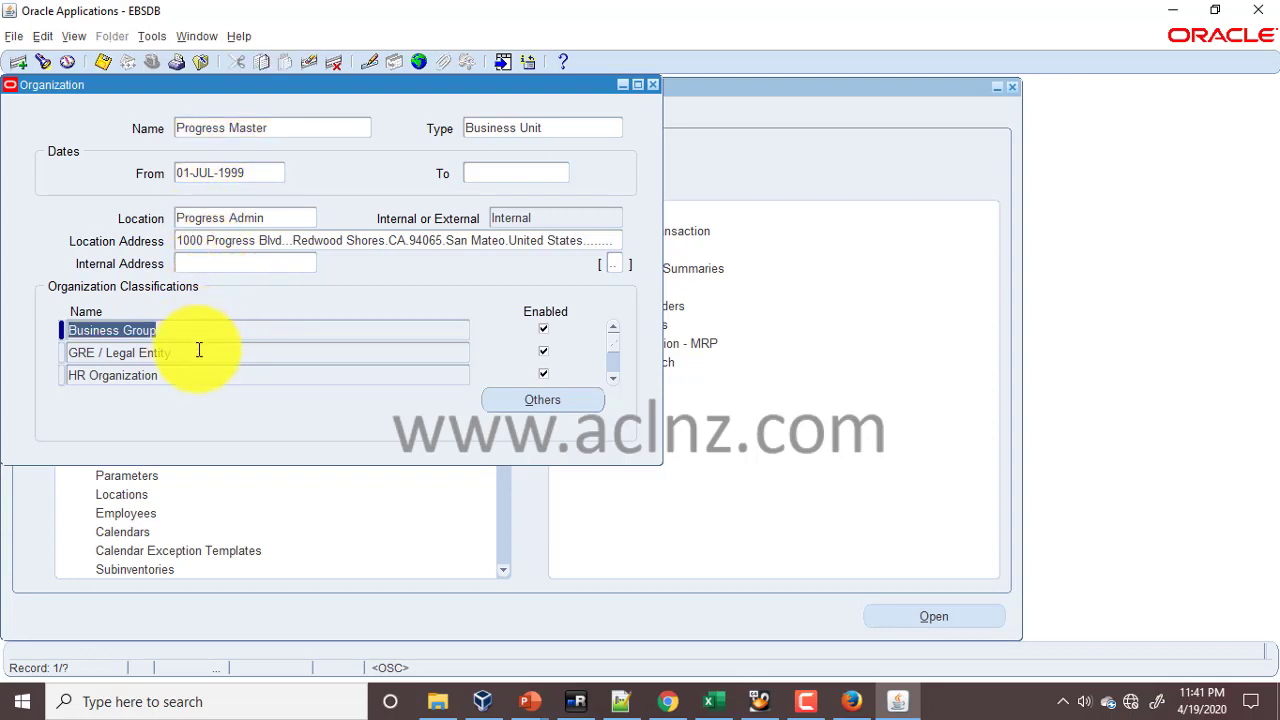
key("Down")
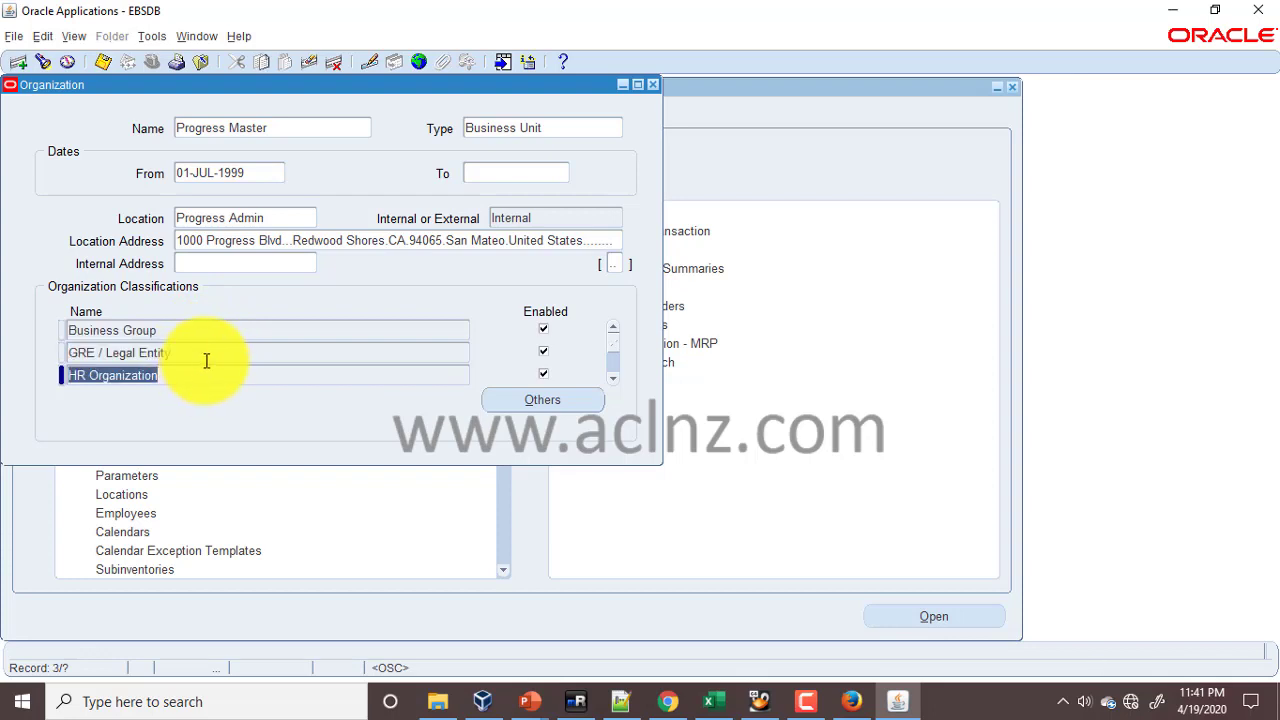
left_click(207, 353)
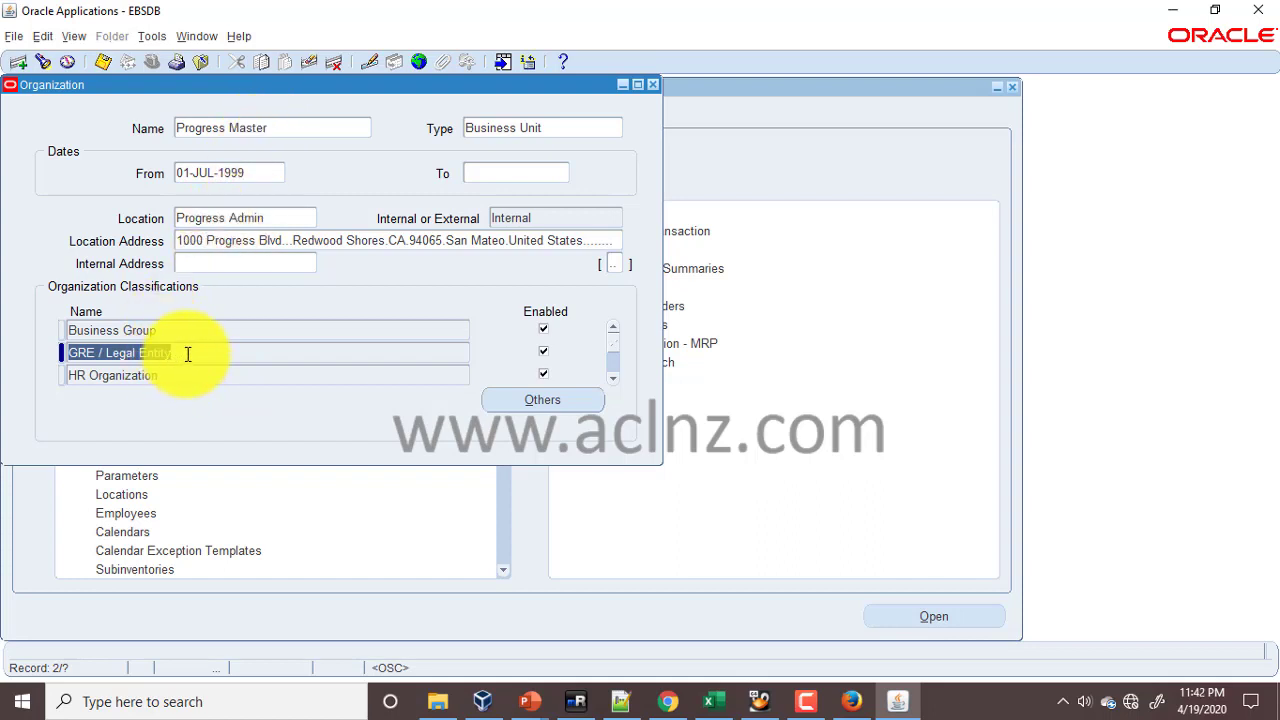
left_click(541, 400)
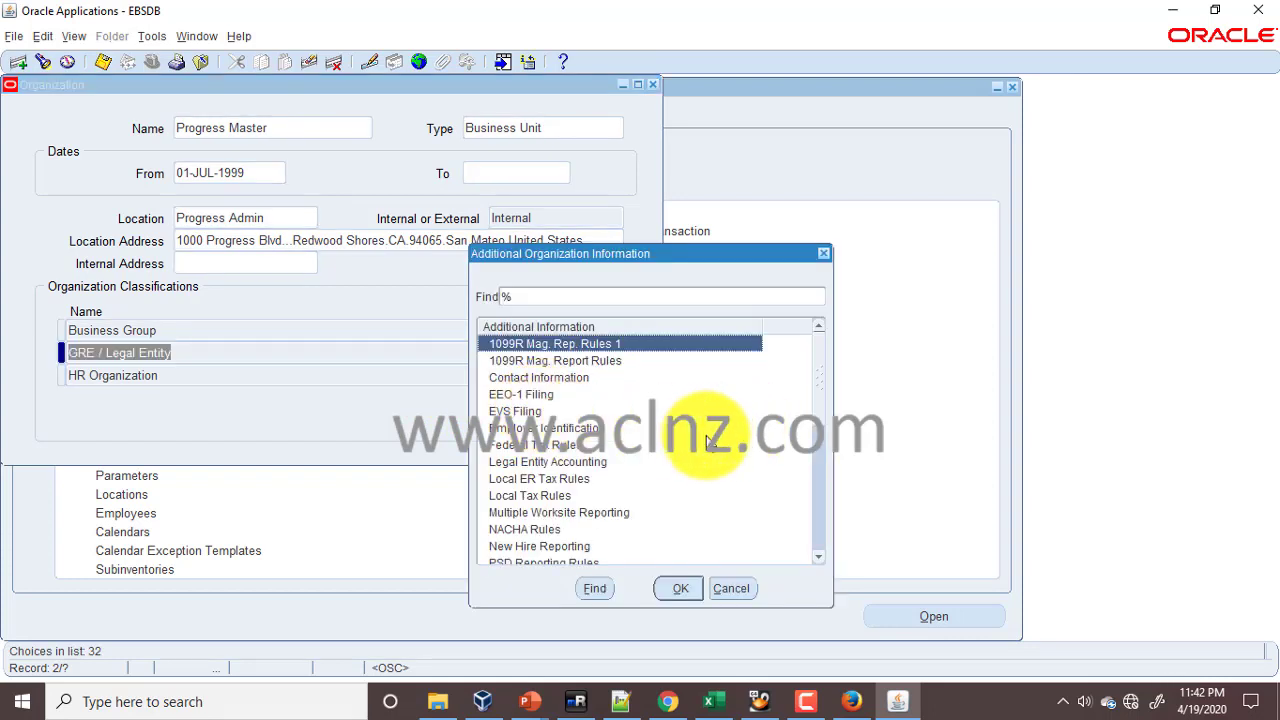
scroll(707, 440, "down", 6)
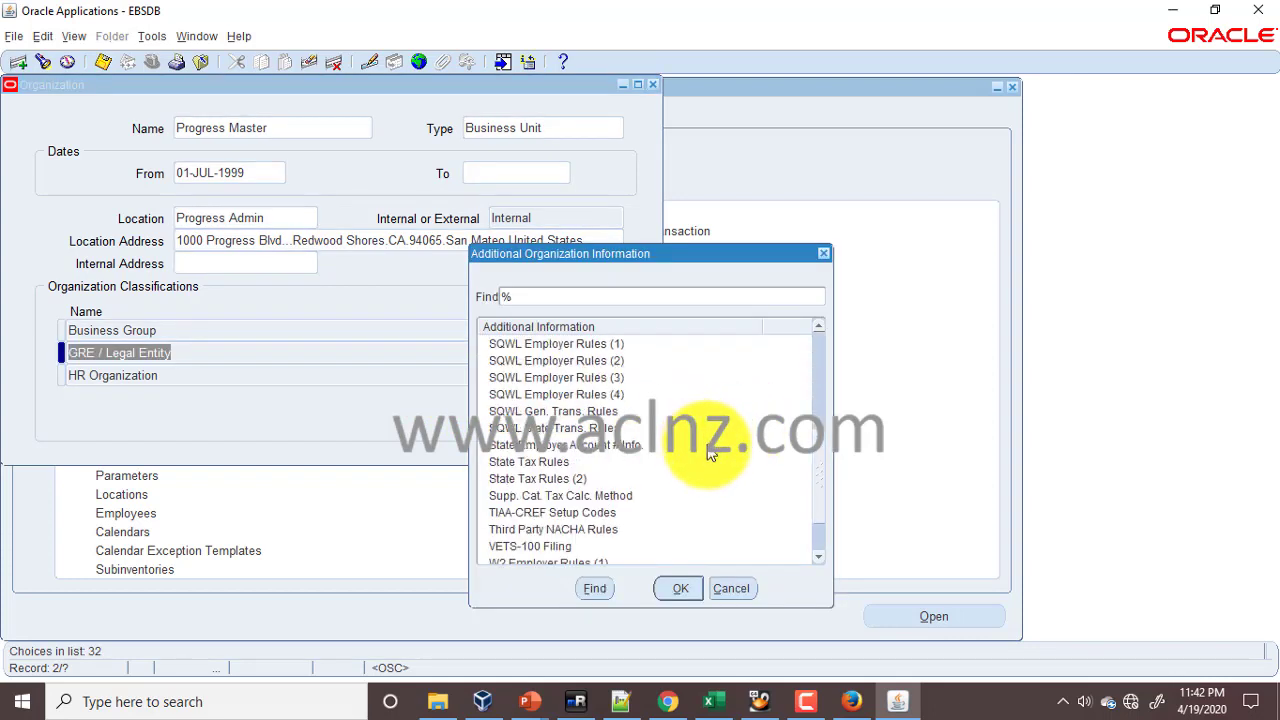
left_click(739, 589)
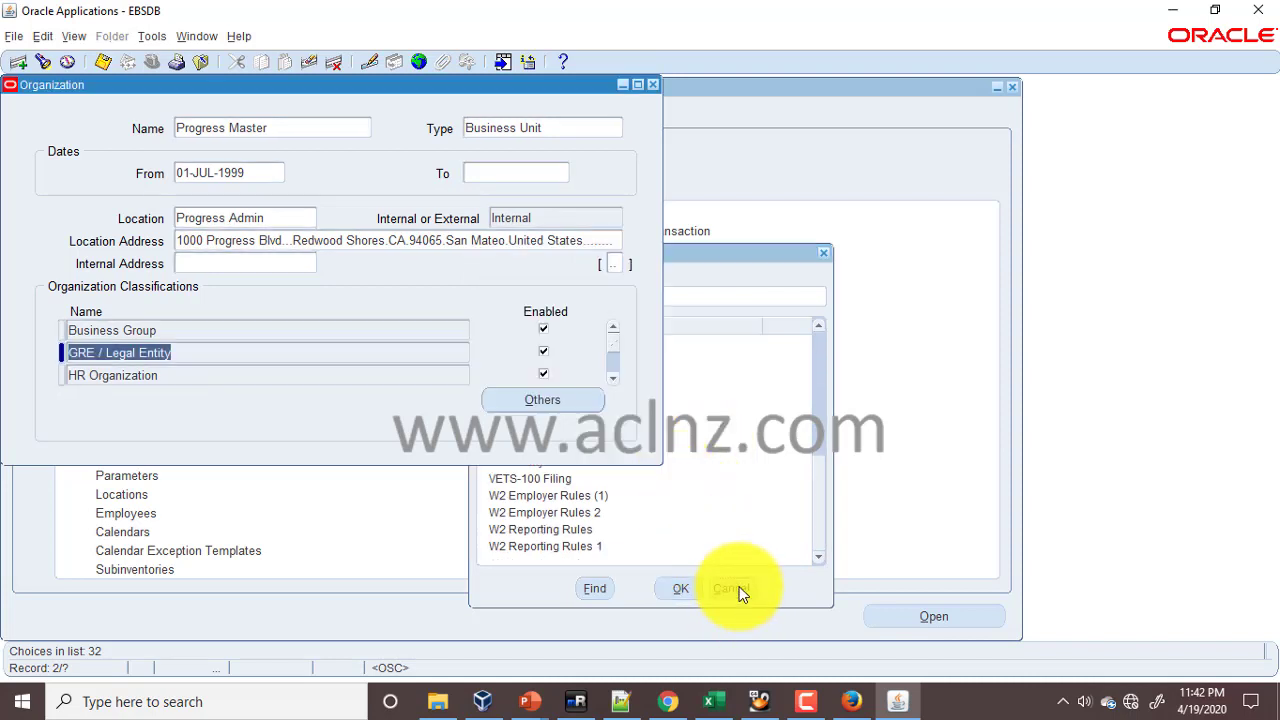
- View the Operating Unit Information details behind Progress Master's Operating Unit classification, and close them without making changes
left_click(617, 381)
left_click(617, 382)
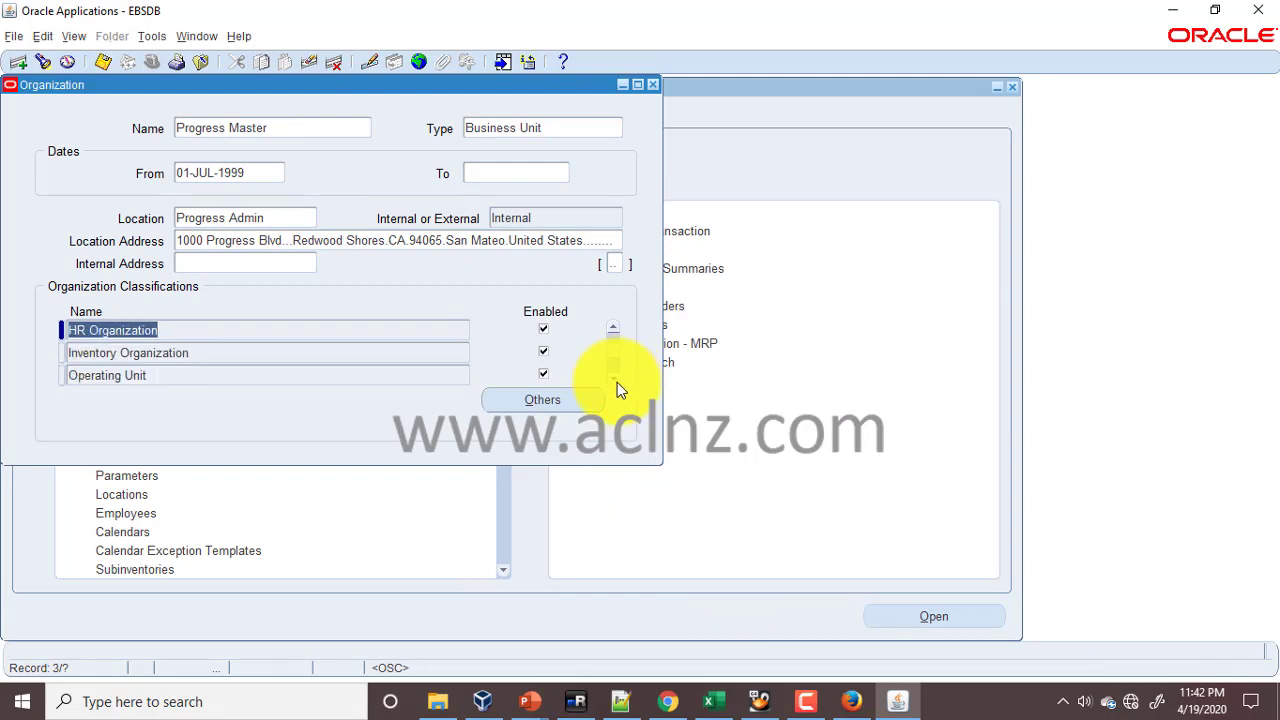
left_click(617, 382)
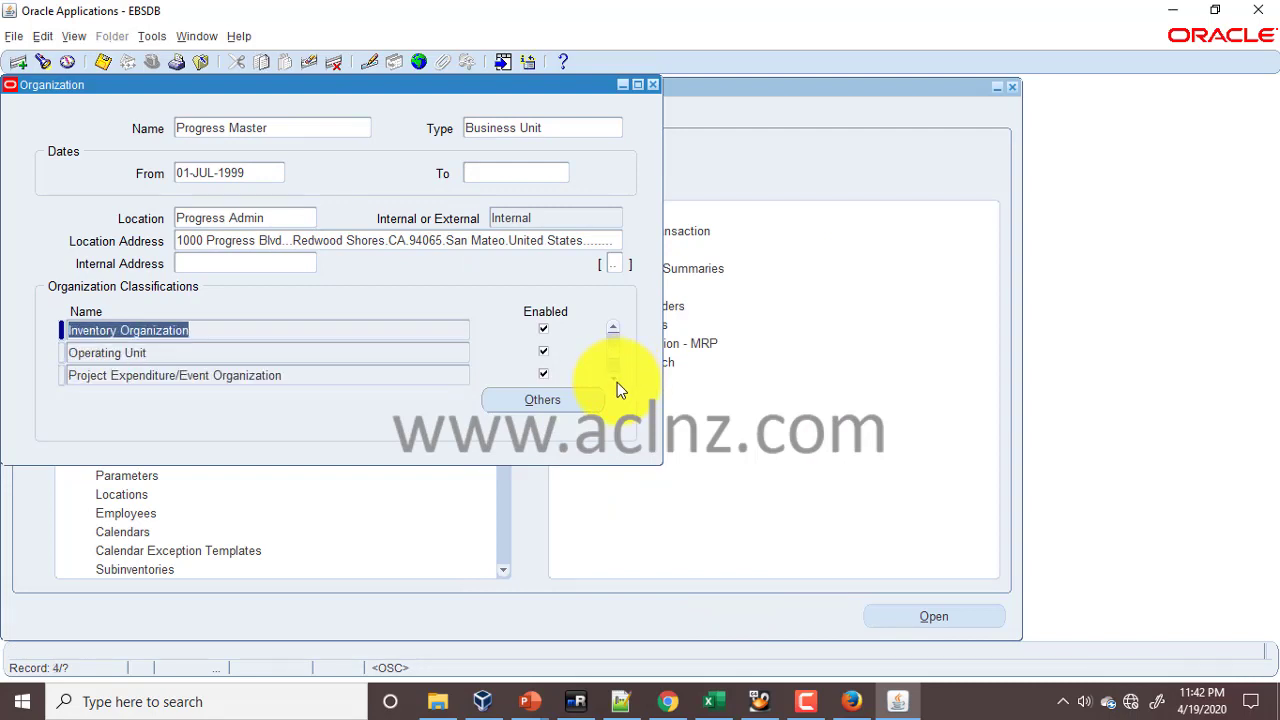
left_click(183, 353)
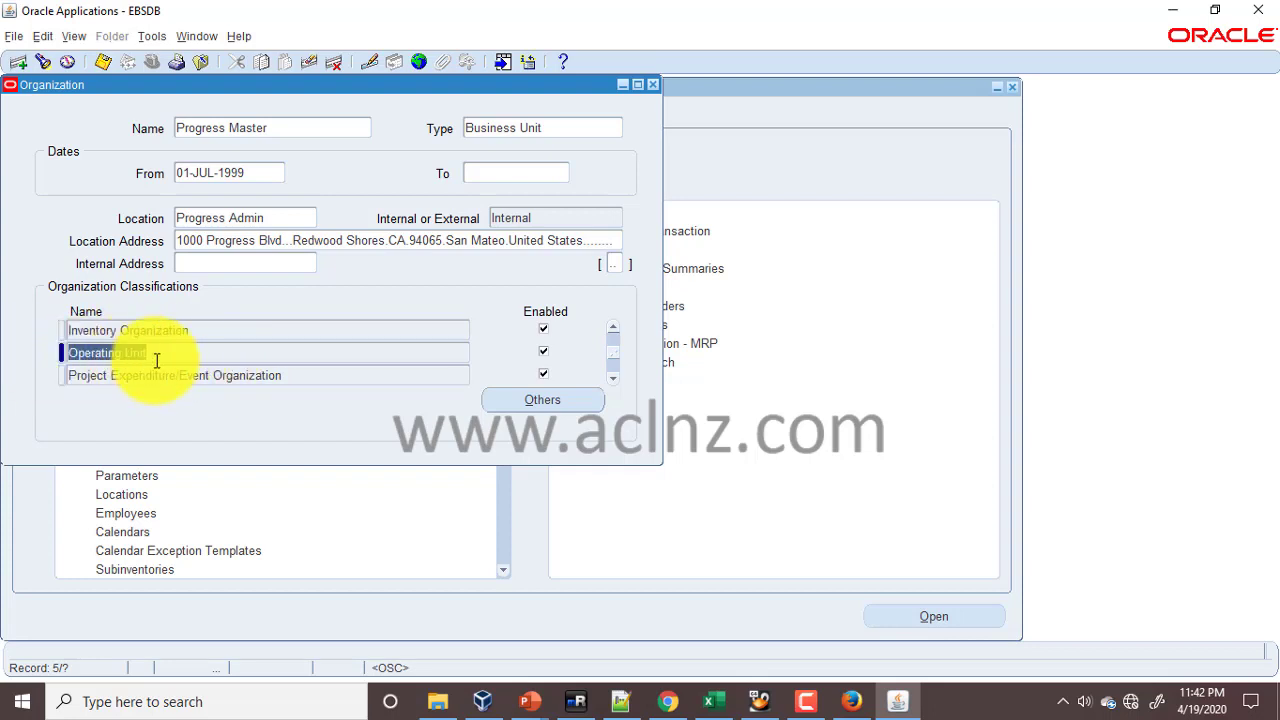
left_click(554, 401)
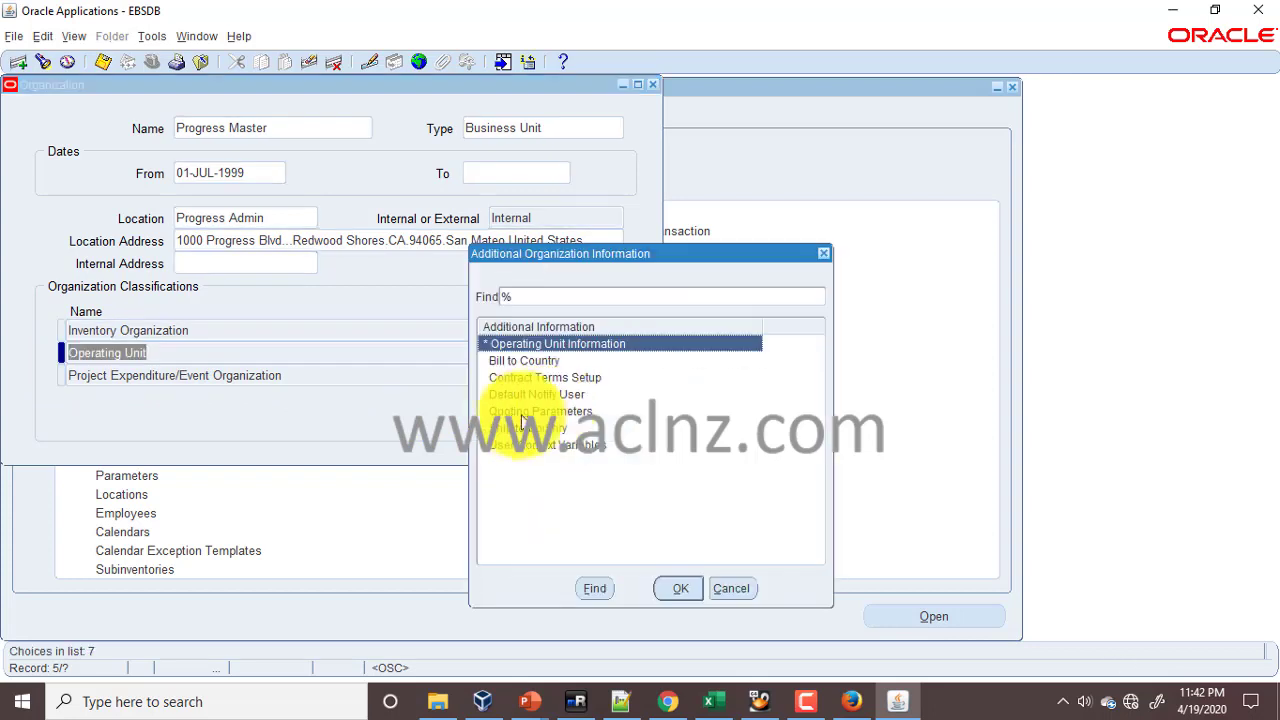
left_click(682, 589)
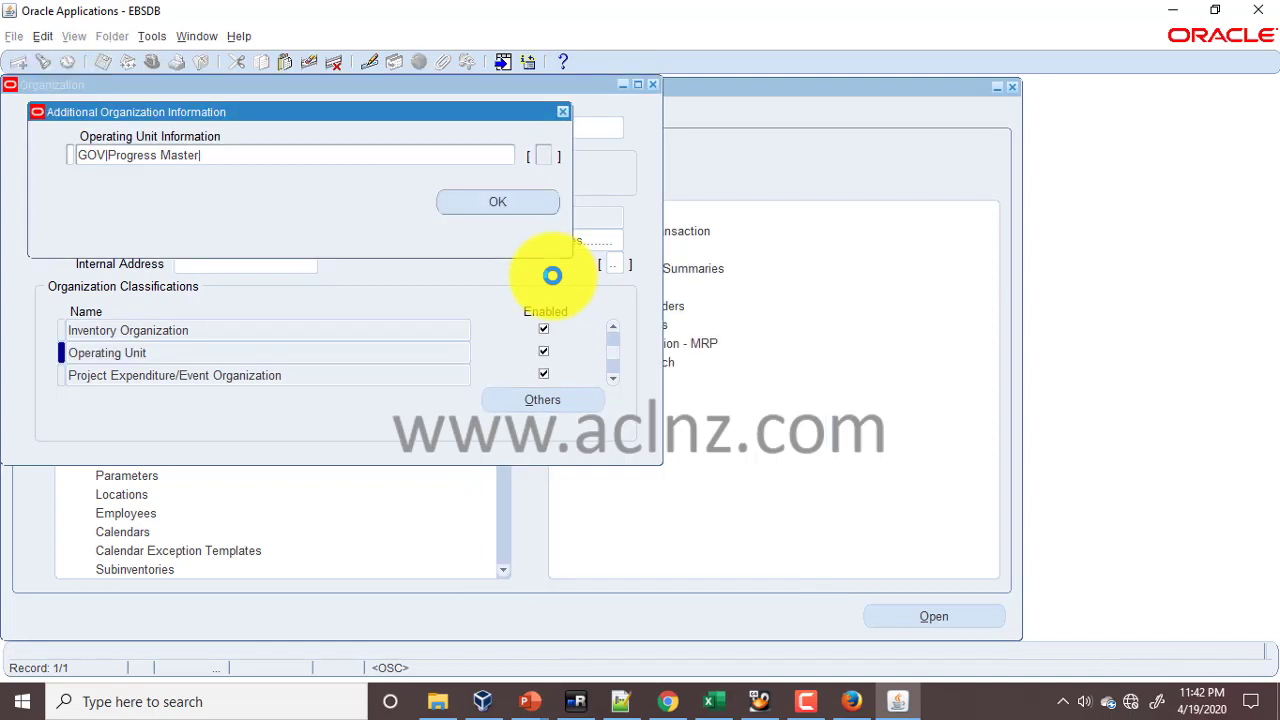
left_click(311, 157)
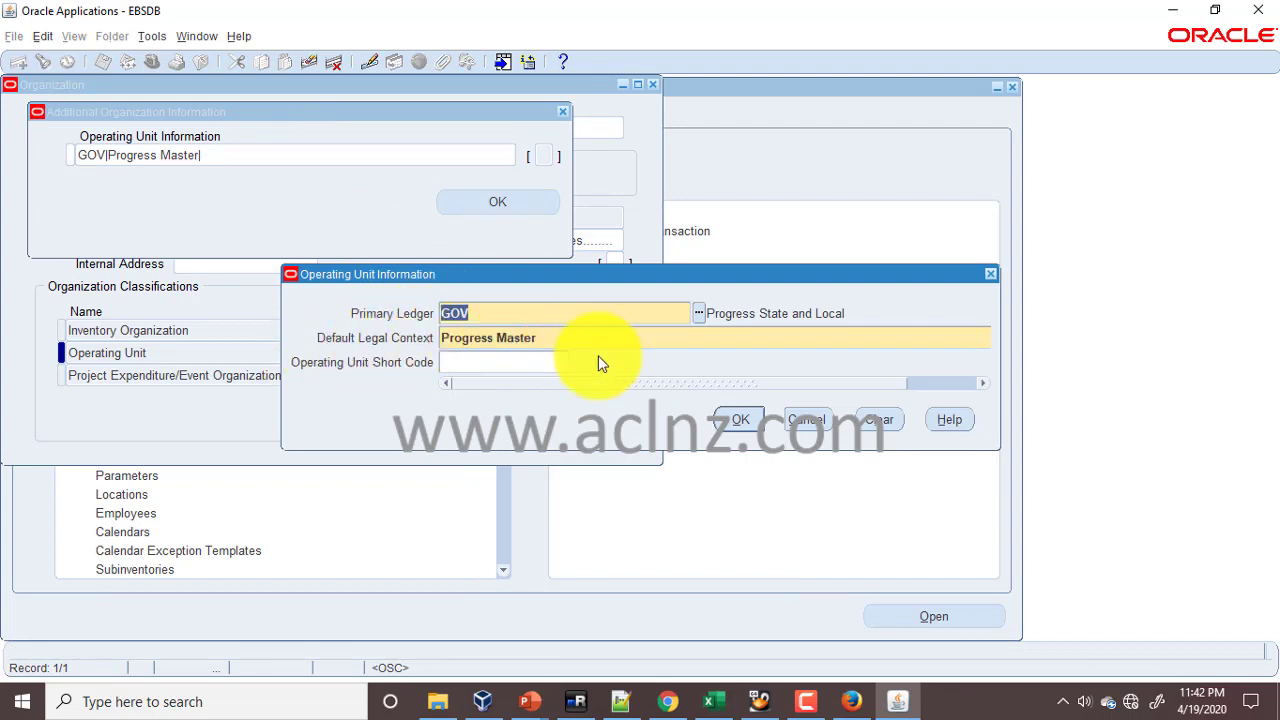
left_click(810, 420)
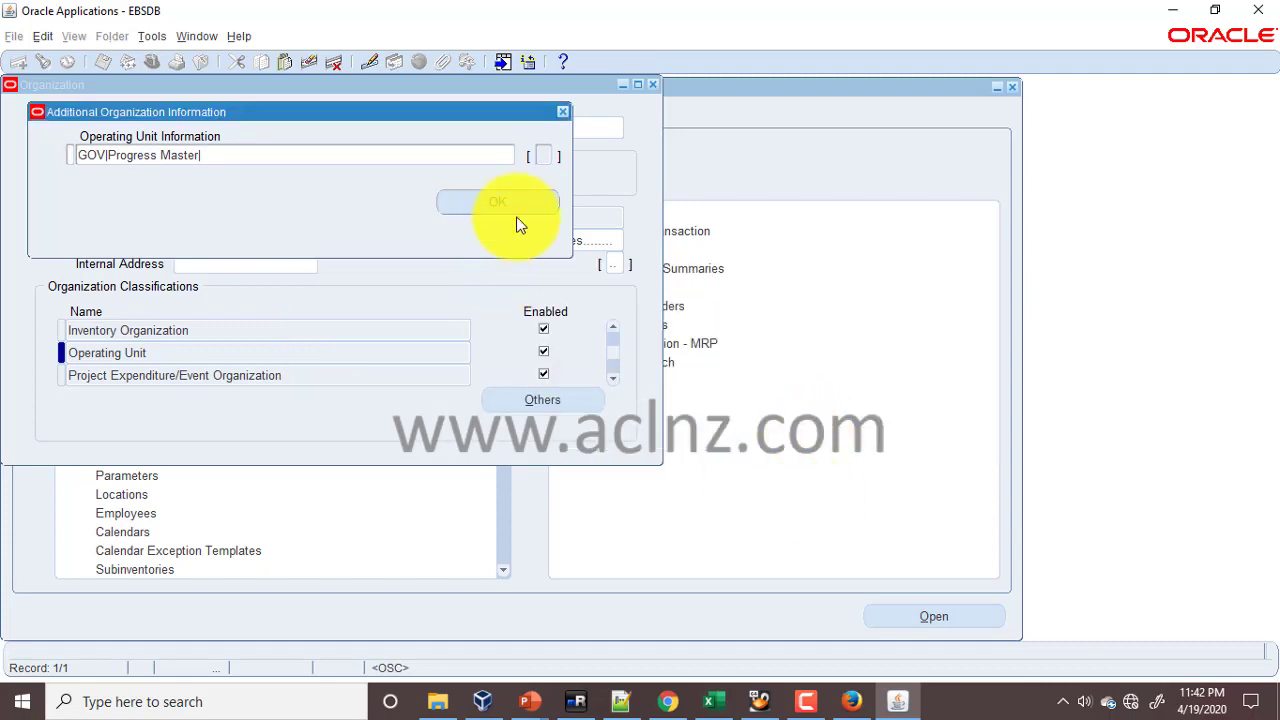
left_click(528, 210)
- Switch to Chrome and review the Create Organizations item and the items after it in the setup checklist PDF
left_click(669, 702)
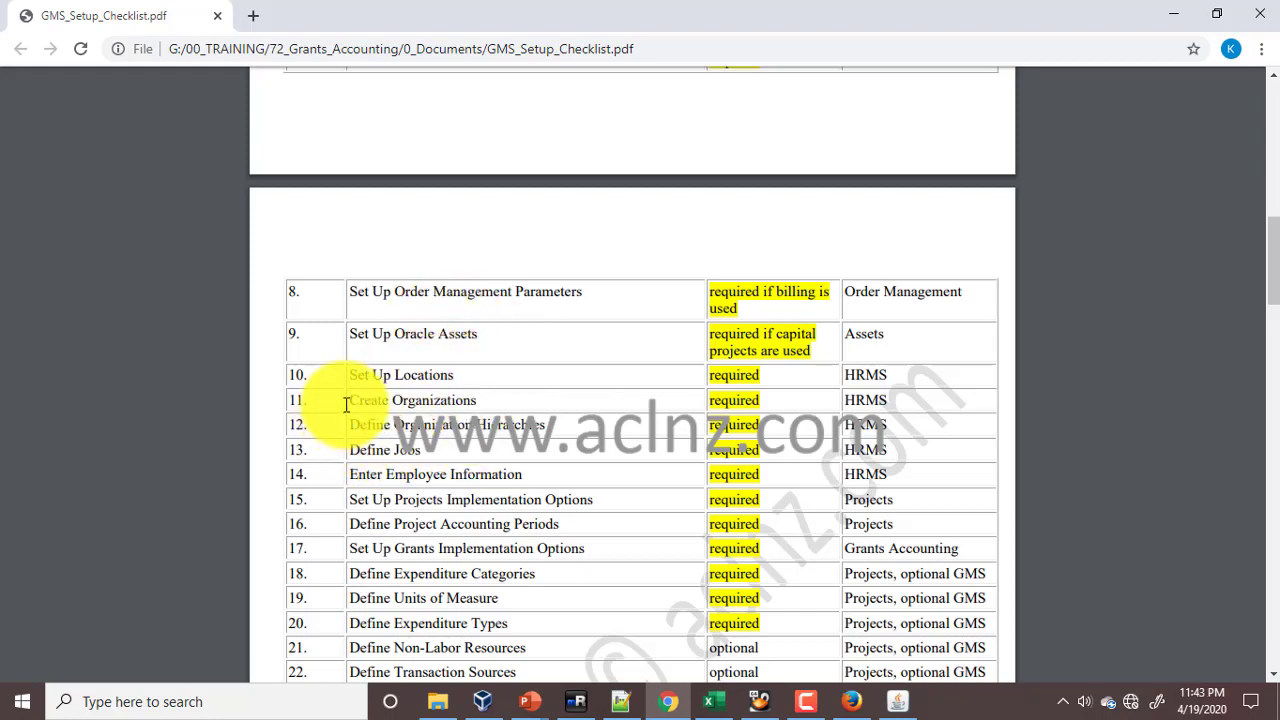
left_click_drag(356, 400, 492, 367)
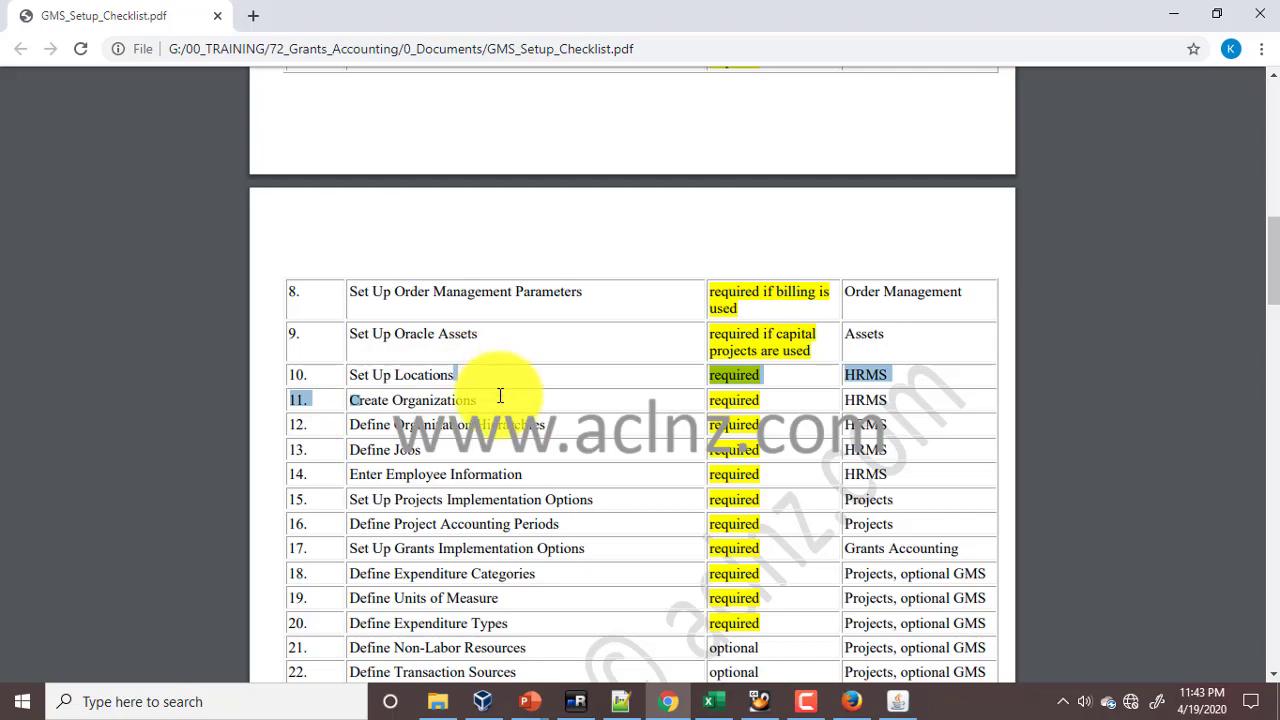
left_click(483, 400)
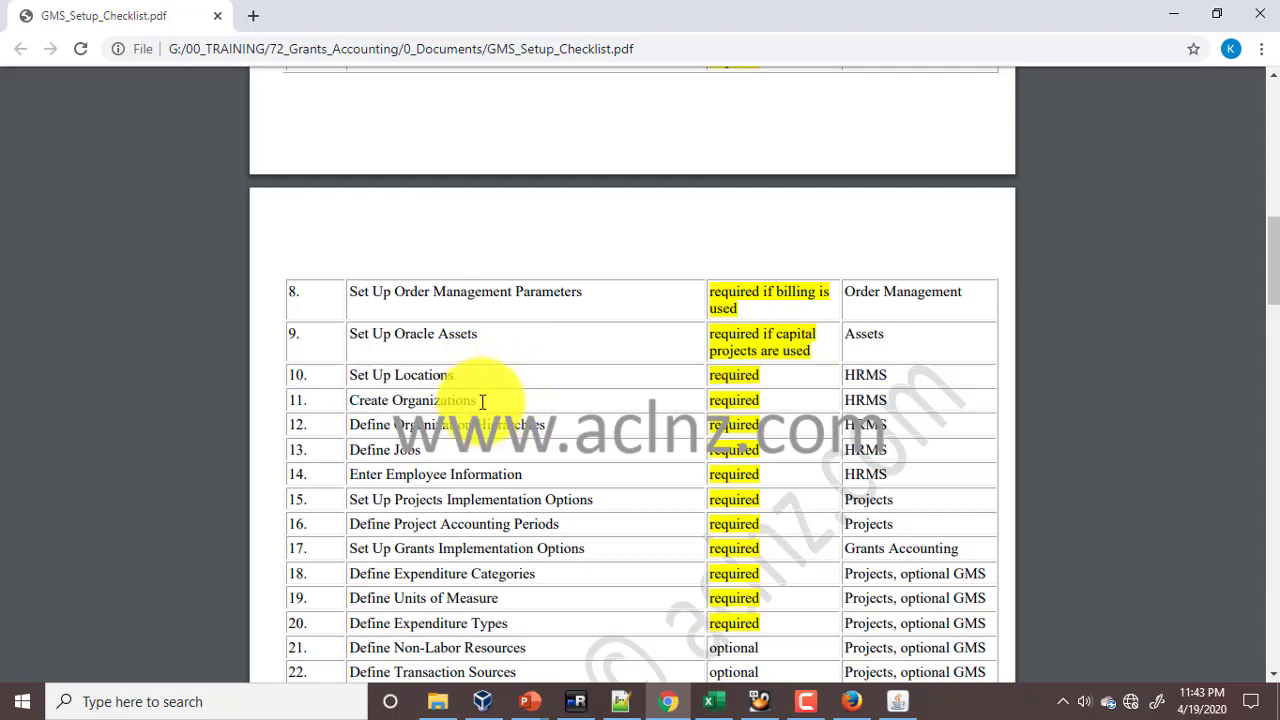
scroll(480, 400, "down", 1)
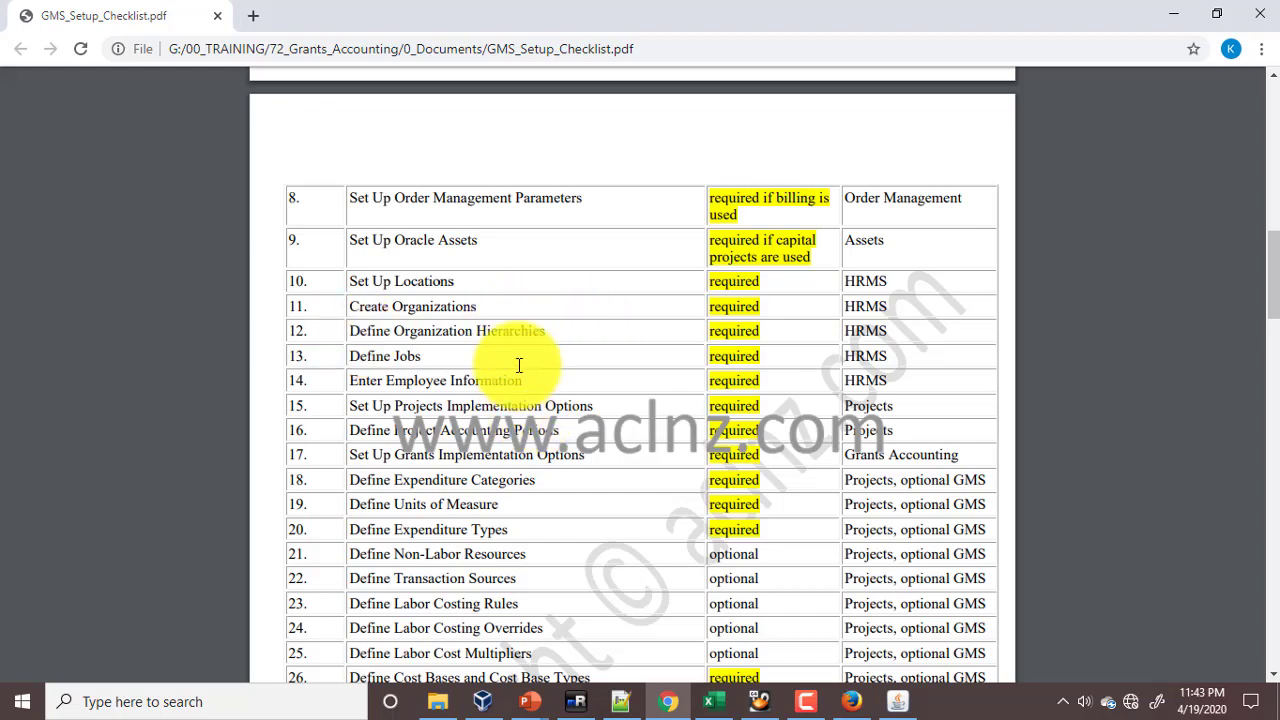
- Return to Oracle Applications and open the Hierarchy function under Setup, Organizations
left_click(893, 703)
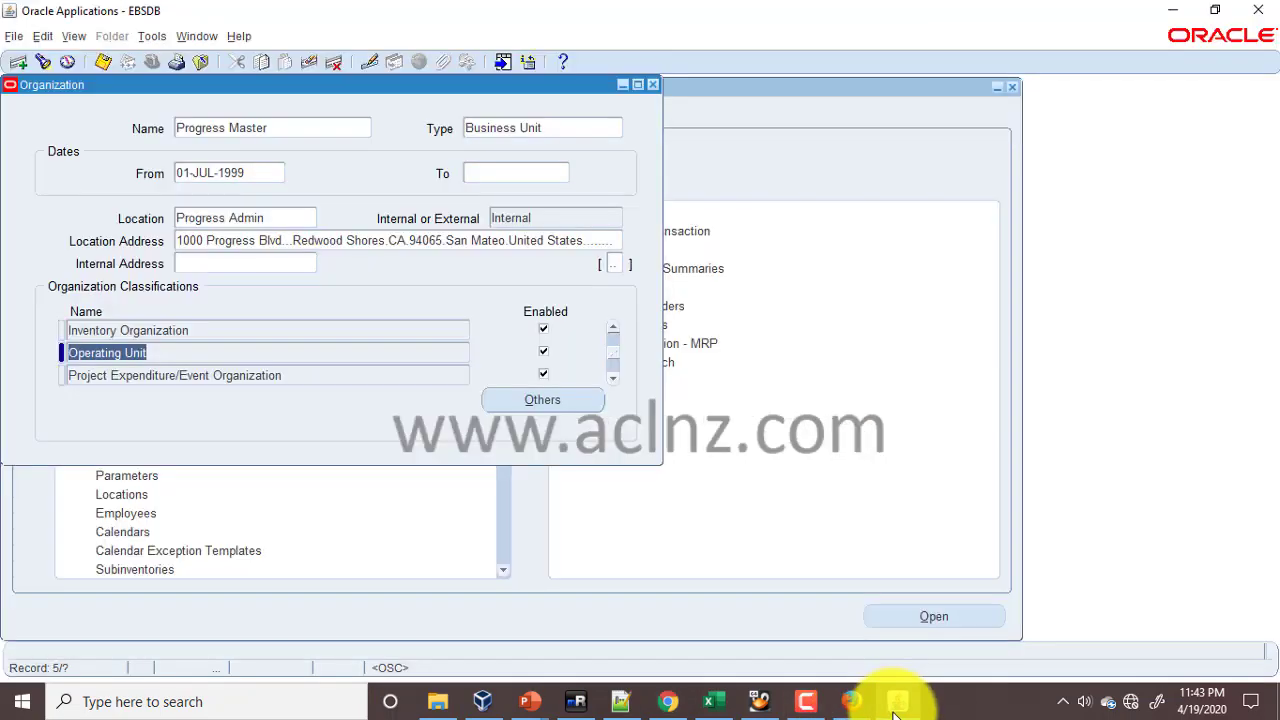
left_click(64, 63)
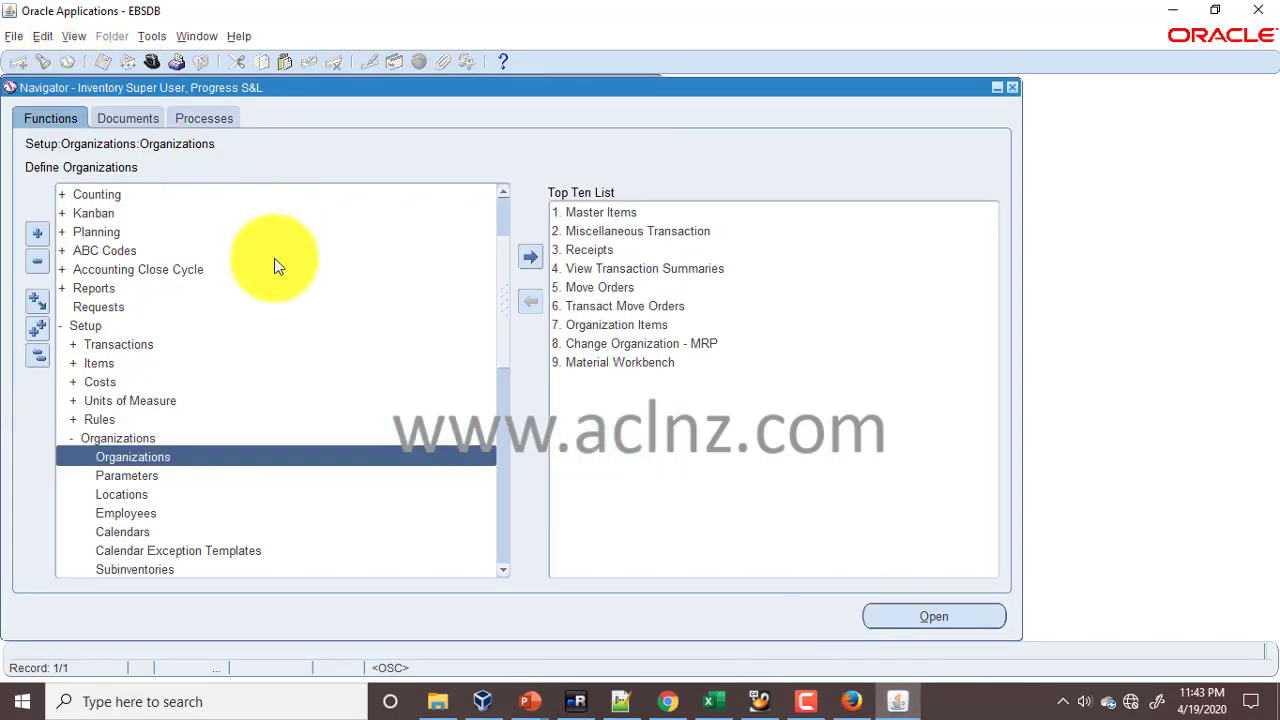
scroll(300, 310, "down", 3)
scroll(314, 336, "down", 1)
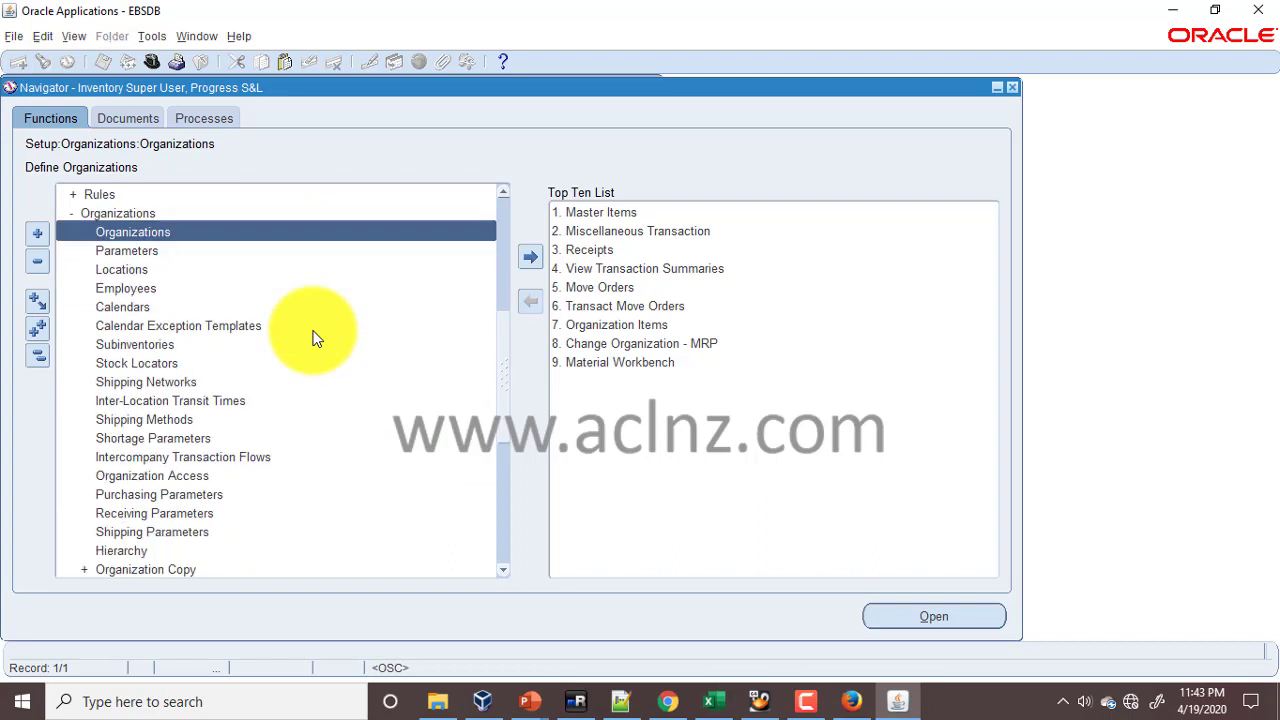
scroll(312, 338, "down", 1)
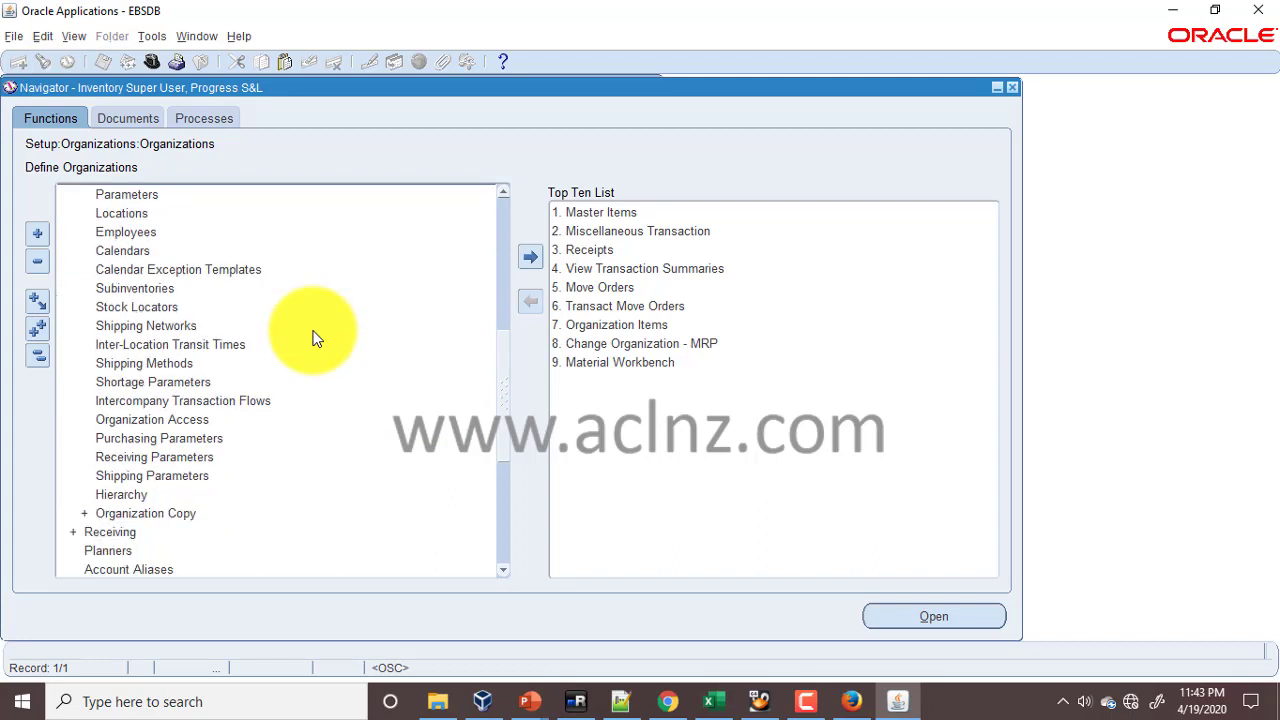
left_click(132, 500)
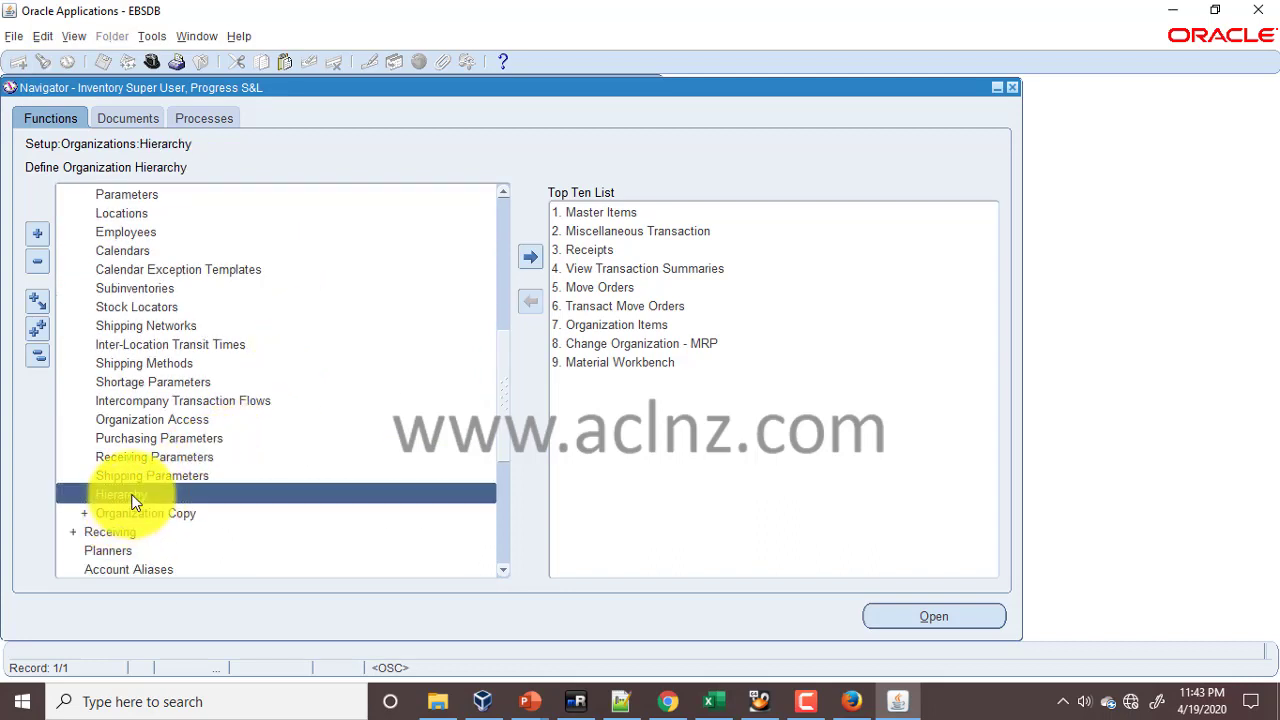
left_click(920, 616)
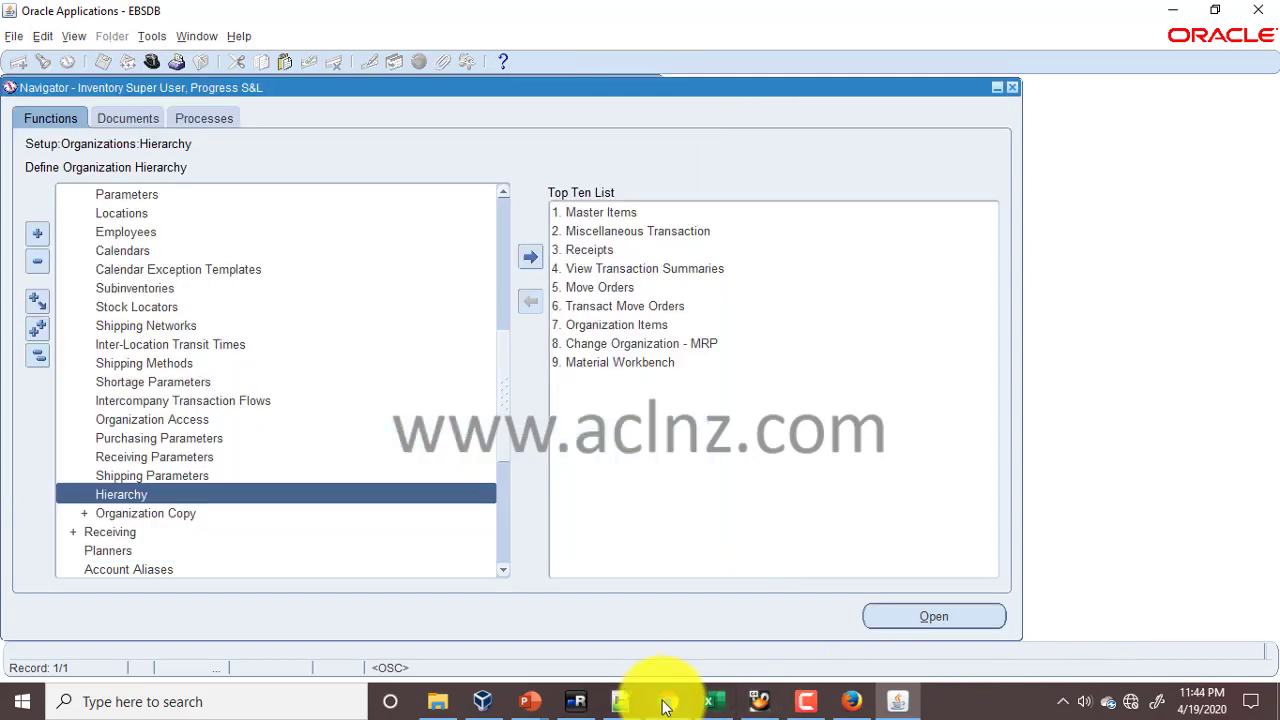
- Check the setup checklist in Chrome, and switch Oracle Applications to the Purchasing Super User, Progress S&L responsibility
left_click(668, 701)
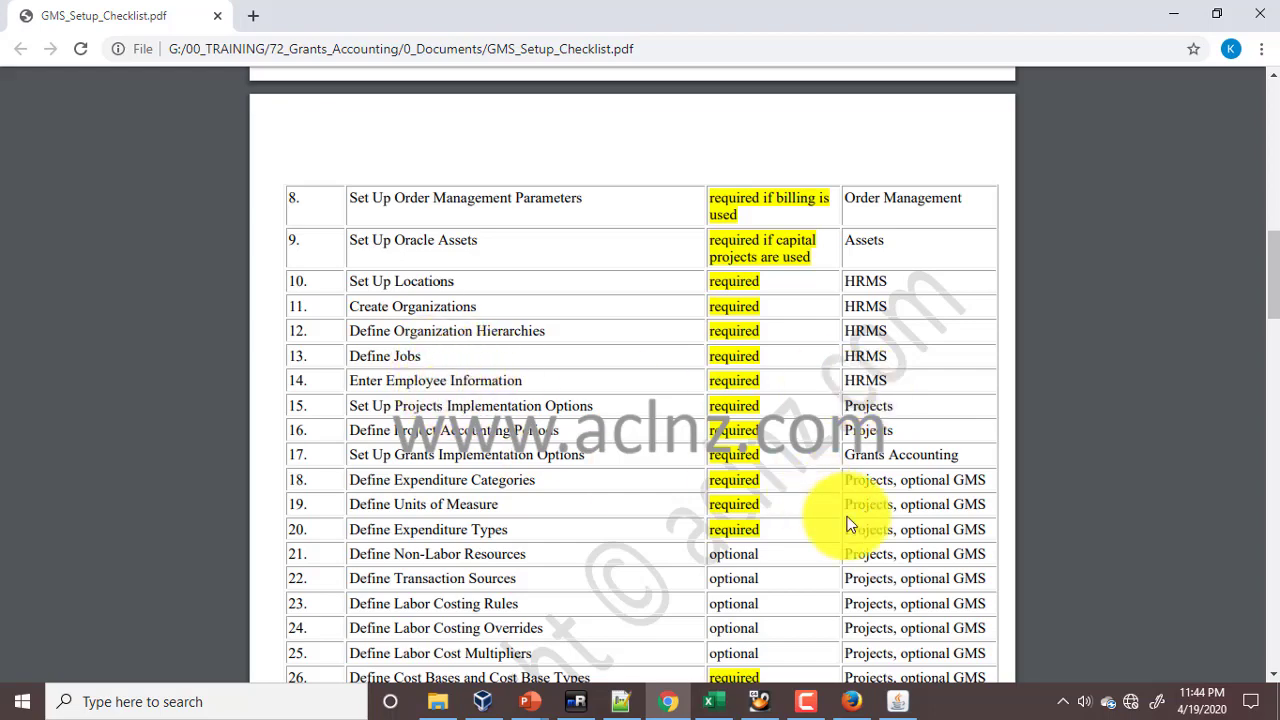
left_click(900, 706)
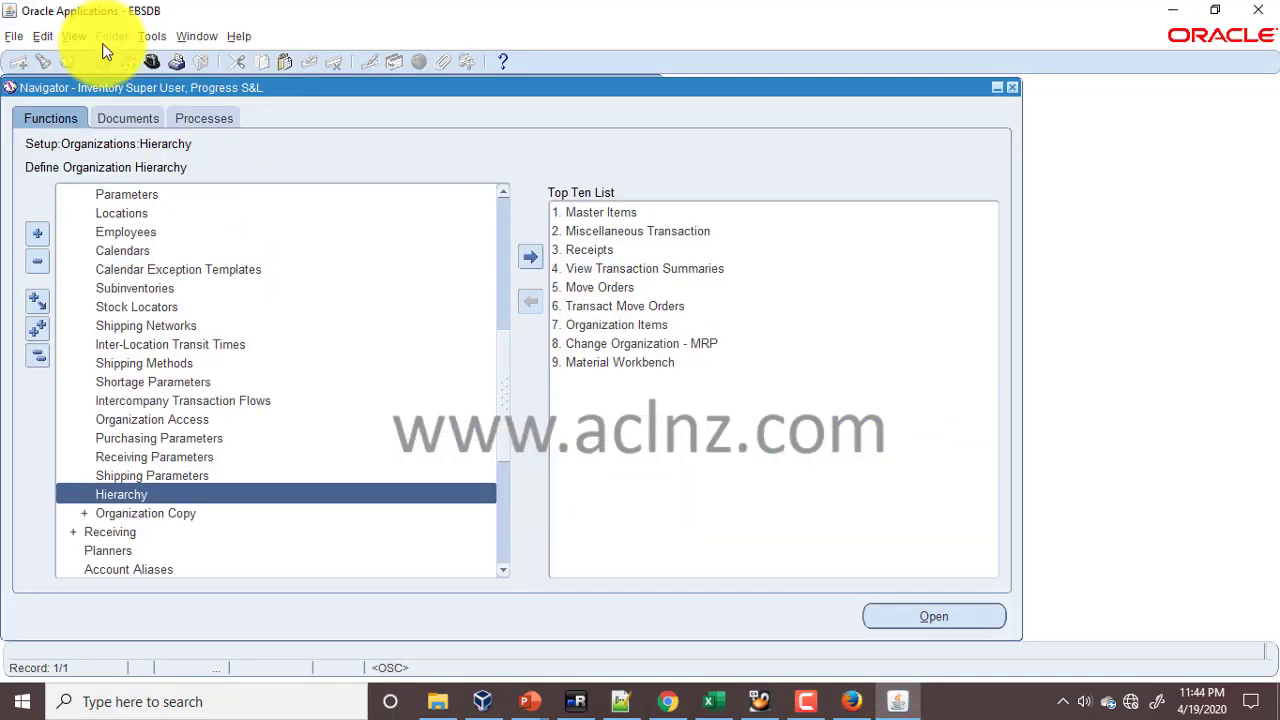
left_click(156, 62)
type("p")
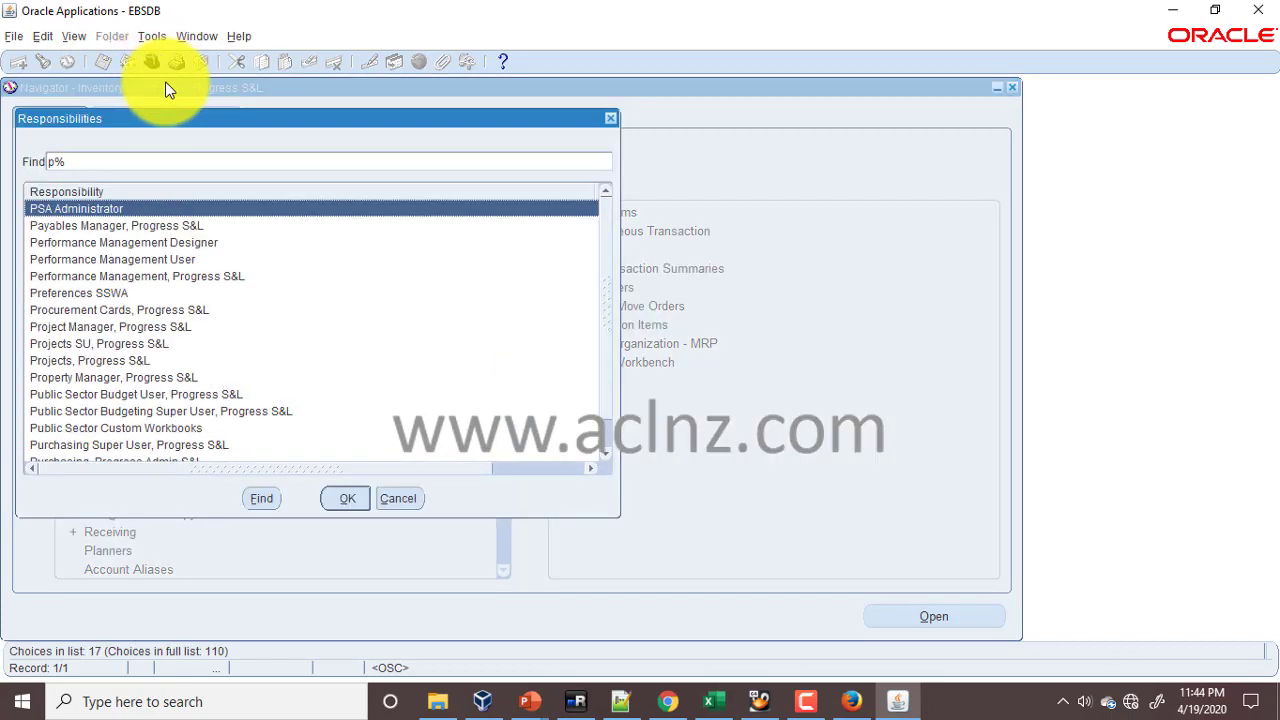
type("u")
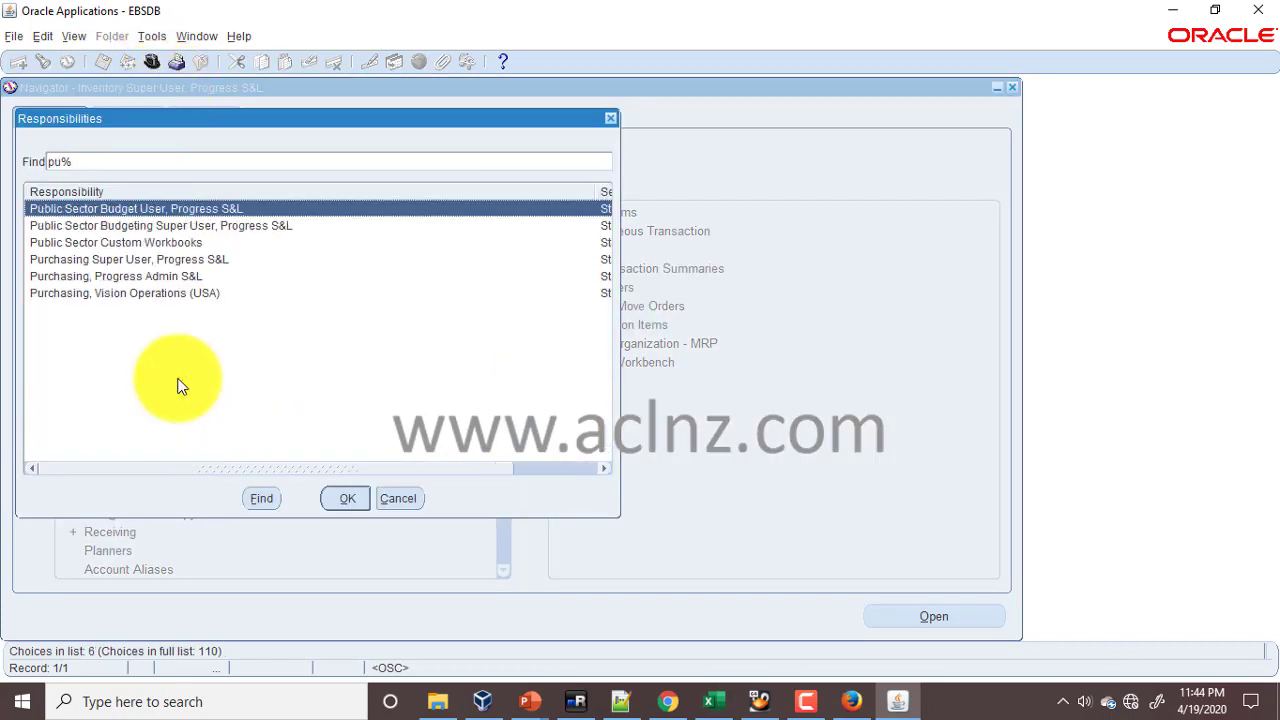
left_click(134, 262)
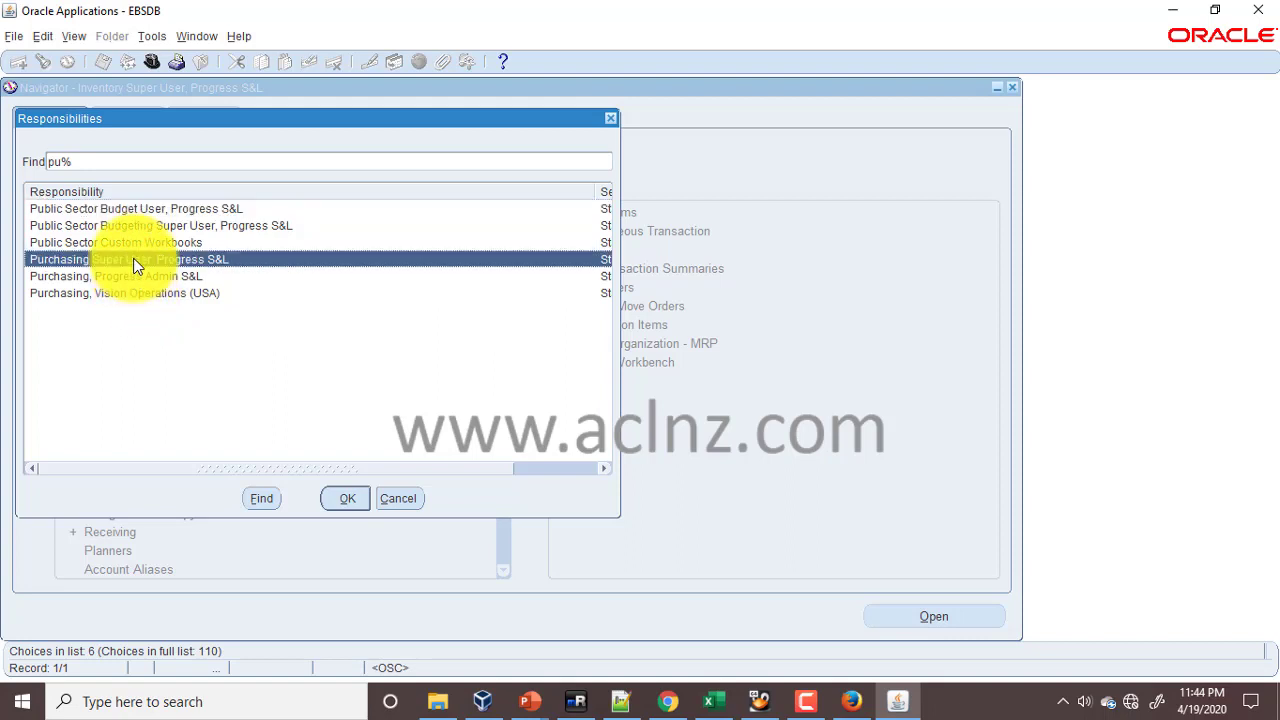
left_click(347, 498)
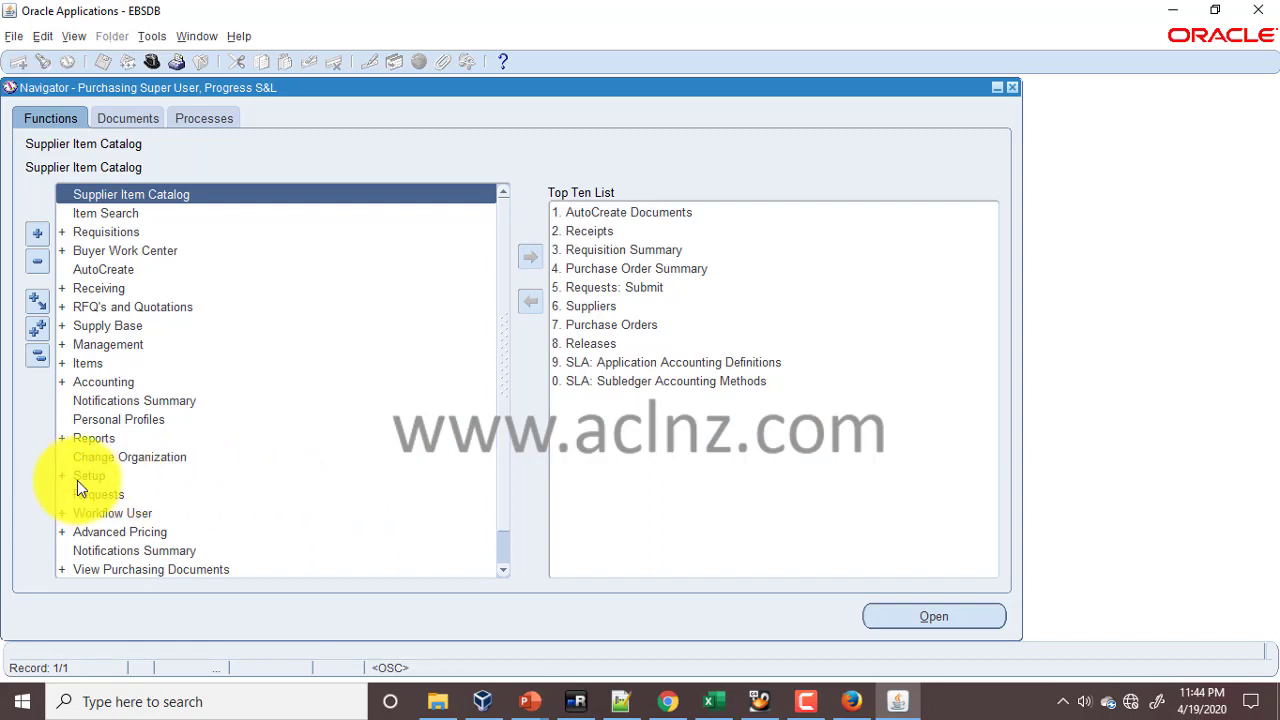
- Expand Setup and its Personnel submenu in the Navigator, checking the setup checklist in Chrome along the way
double_click(82, 476)
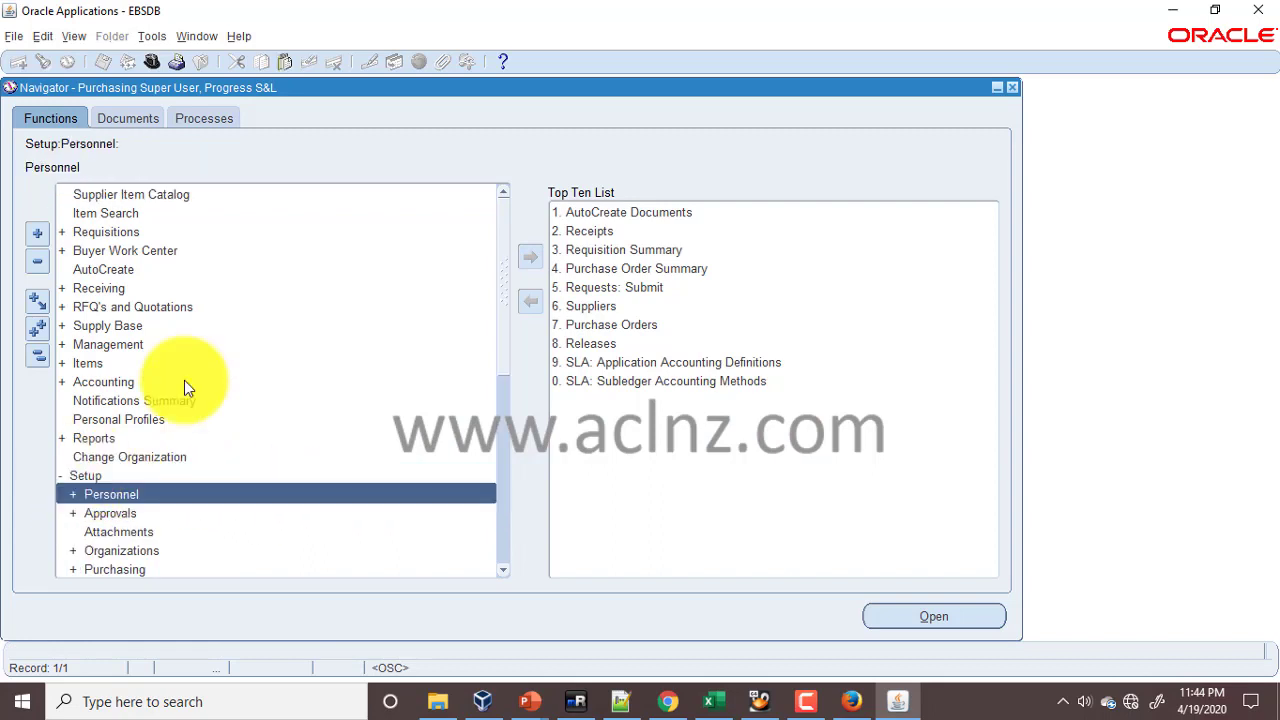
scroll(218, 385, "down", 2)
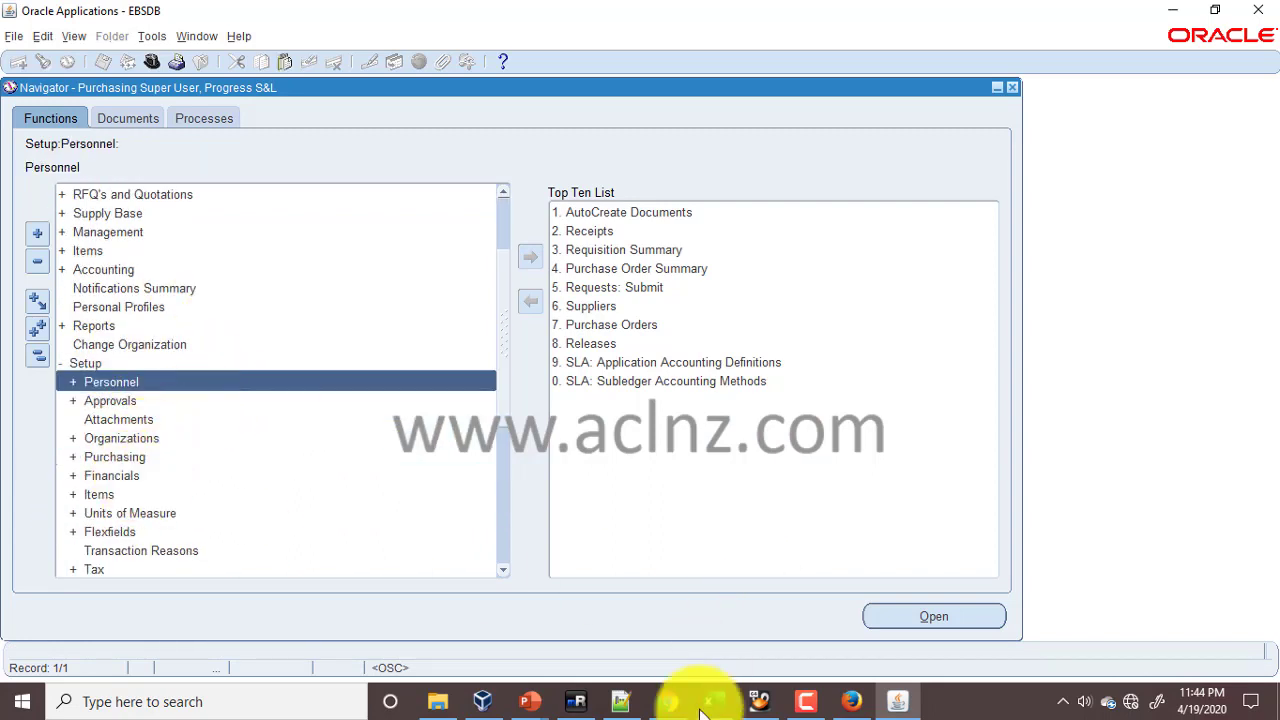
left_click(667, 705)
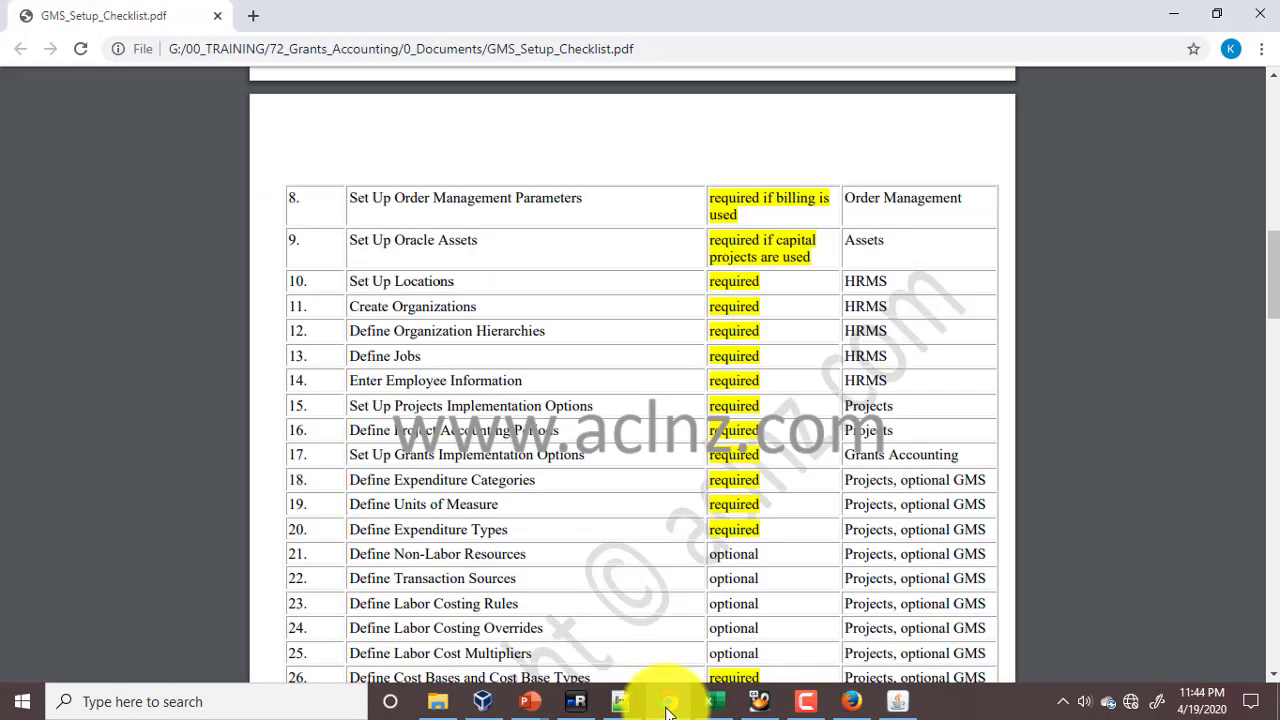
left_click(667, 705)
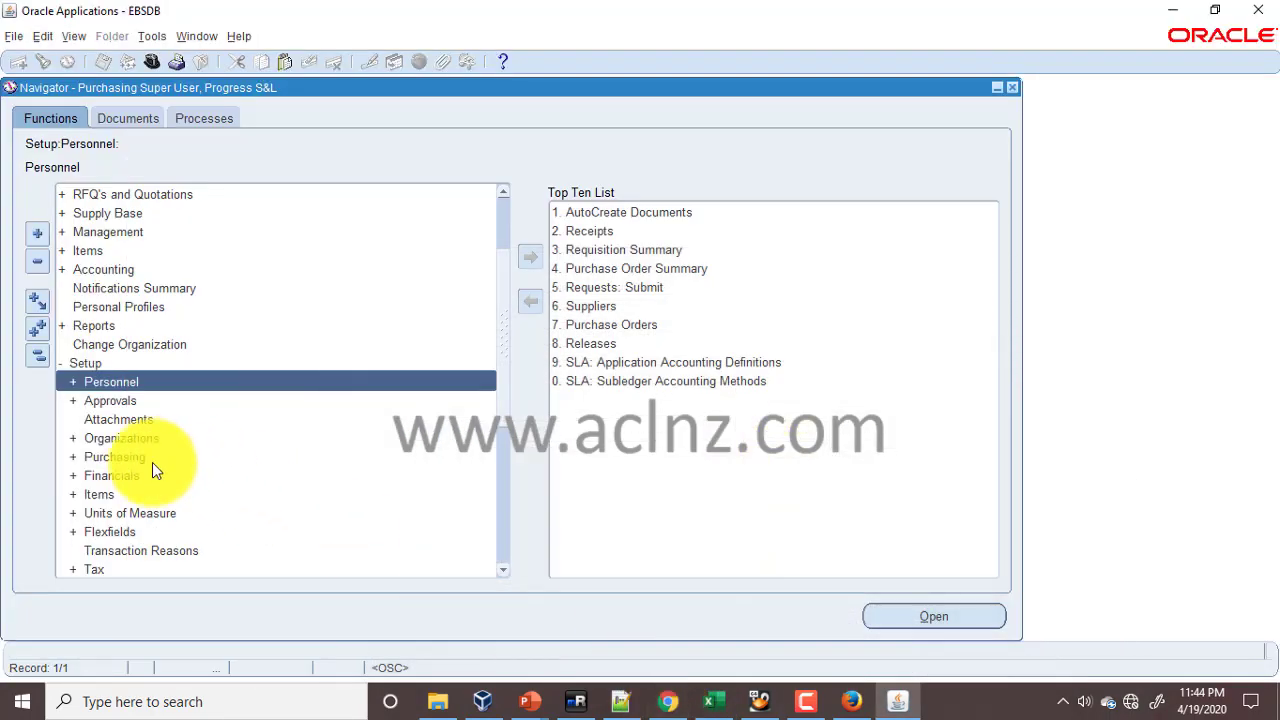
double_click(124, 383)
scroll(127, 470, "down", 1)
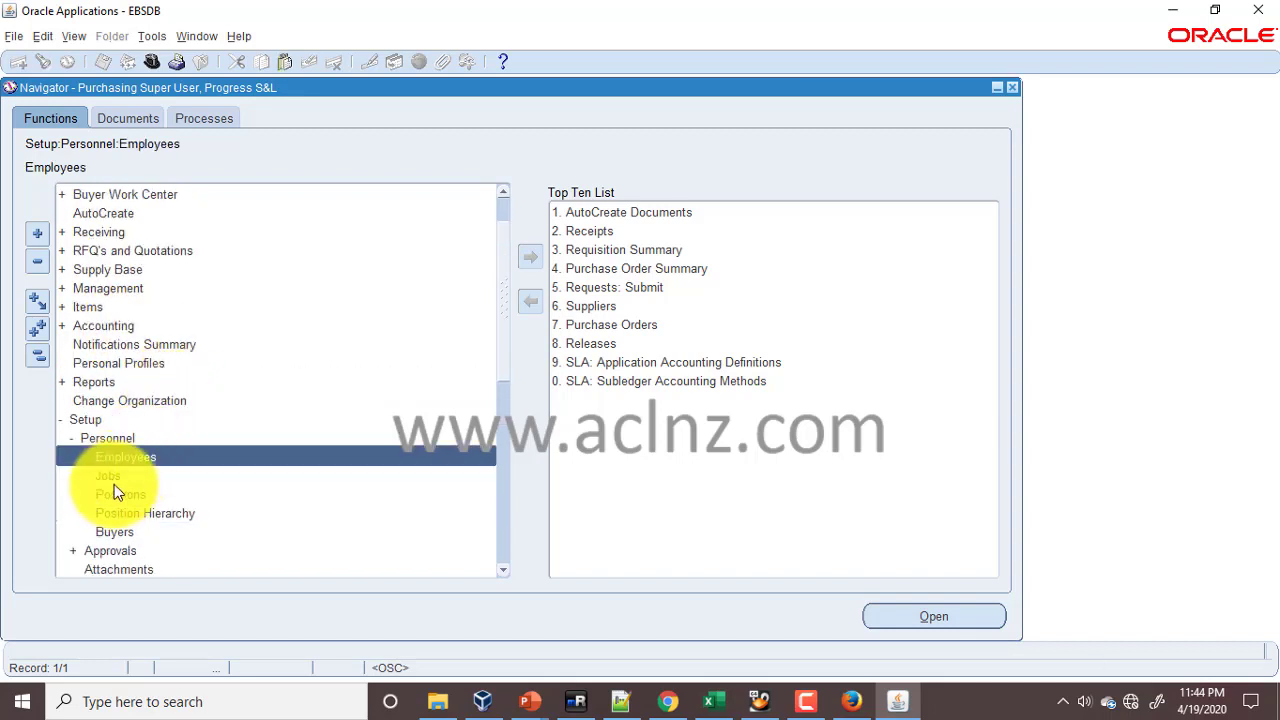
- View the Jobs function under Personnel and close its search form without searching, and try to open the Employees function
left_click(119, 473)
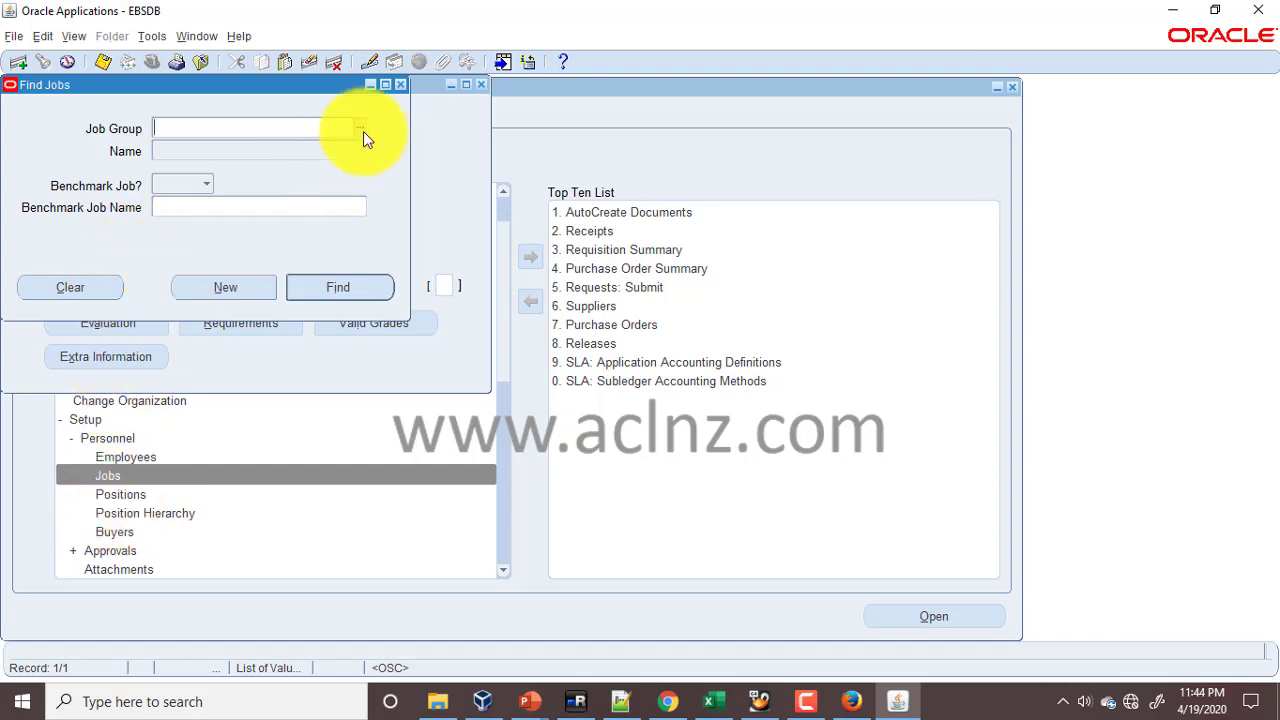
left_click(400, 85)
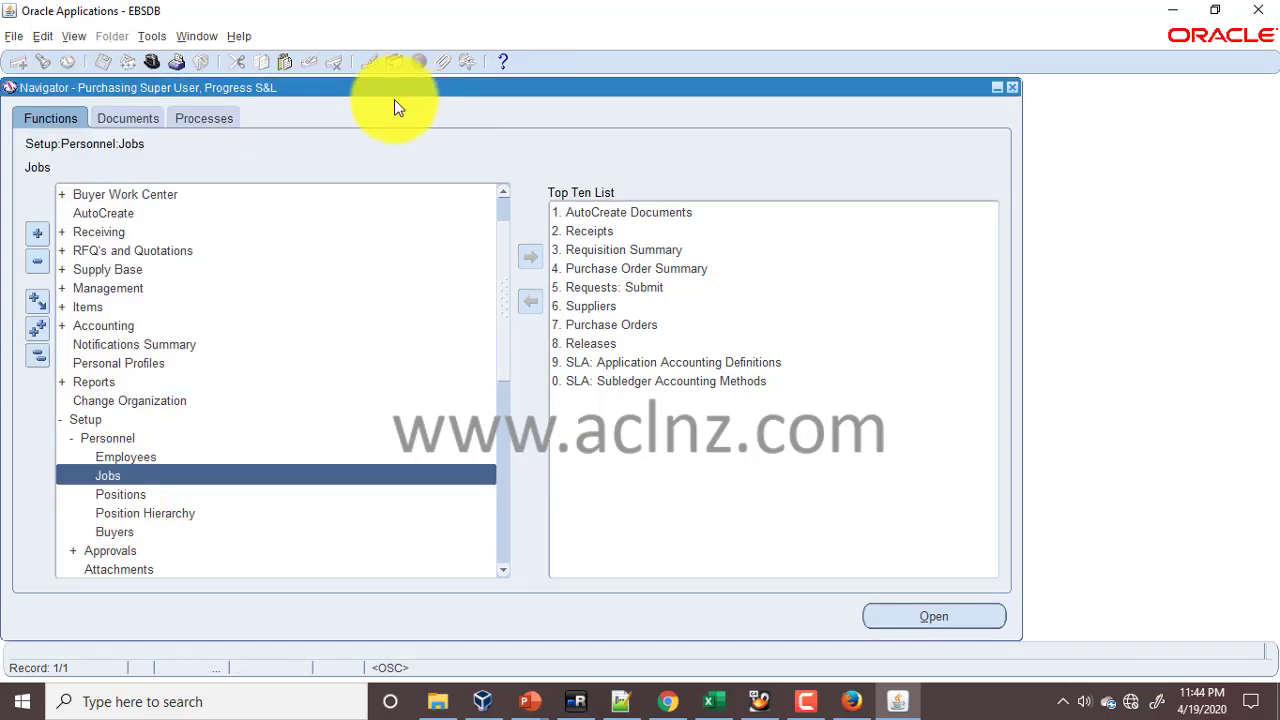
double_click(146, 456)
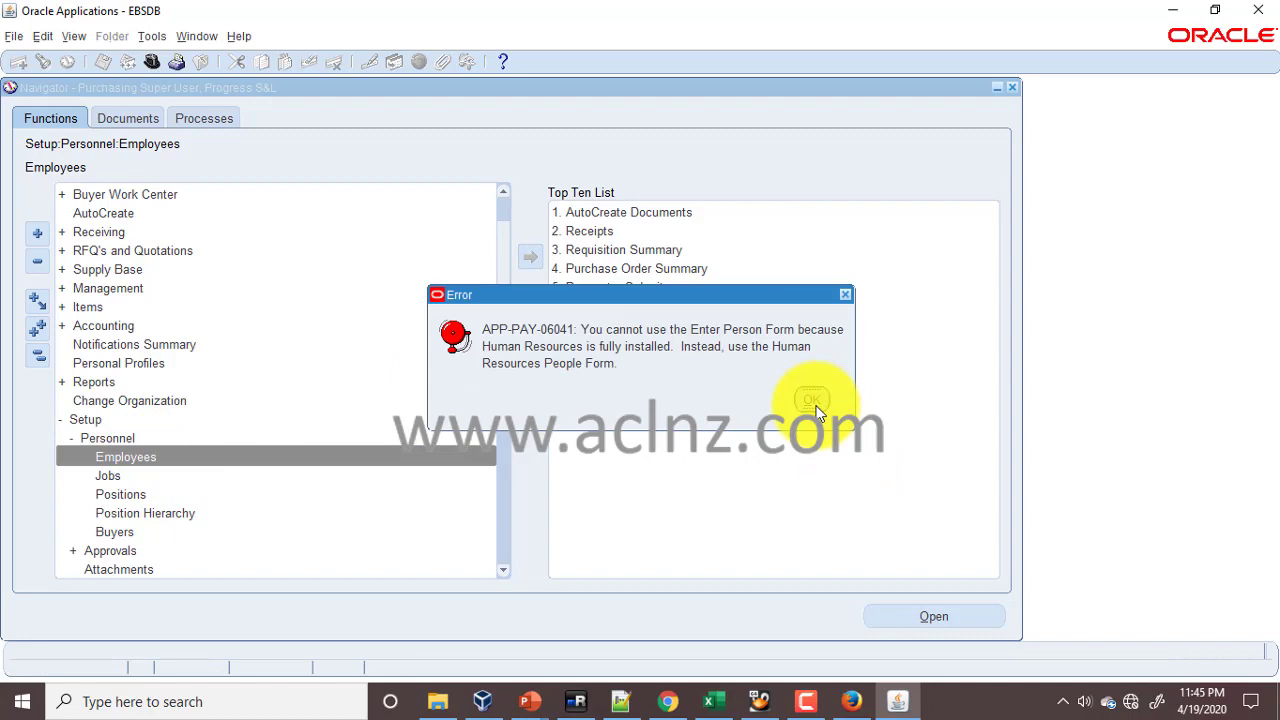
left_click(812, 400)
- Switch the responsibility to Super HRMS Manager, Progress S&L
left_click(155, 63)
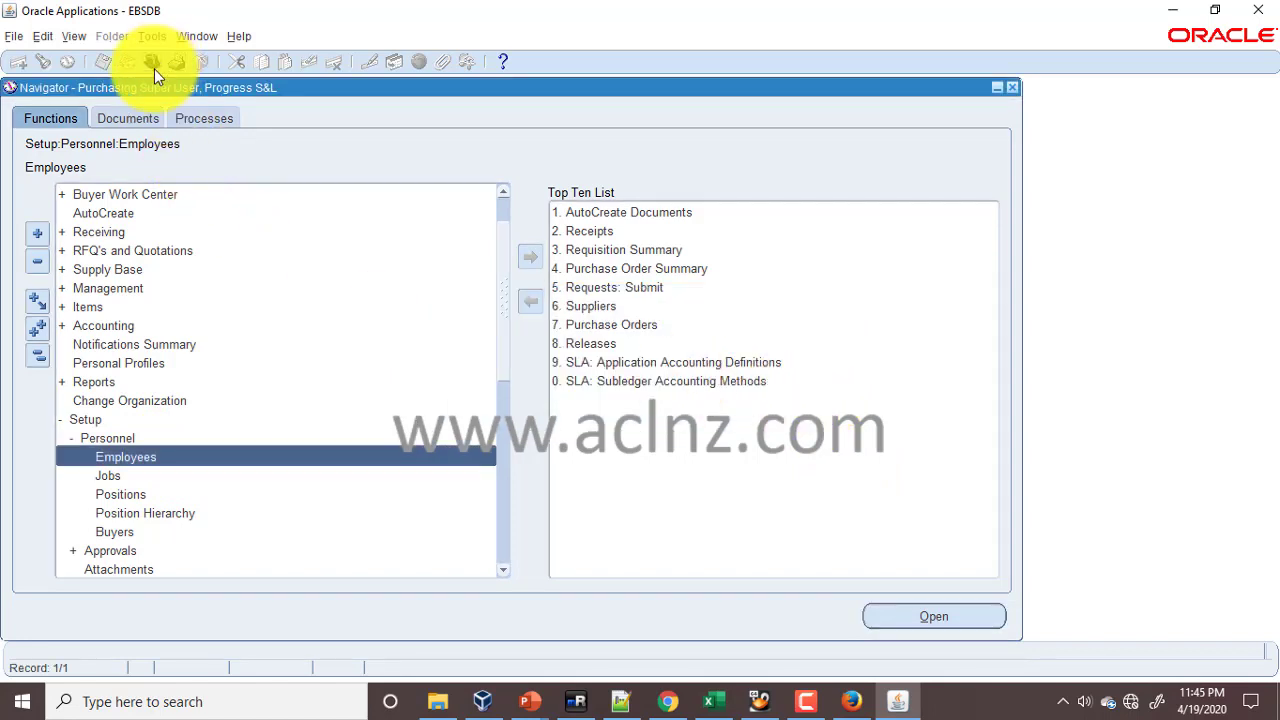
type("hR %")
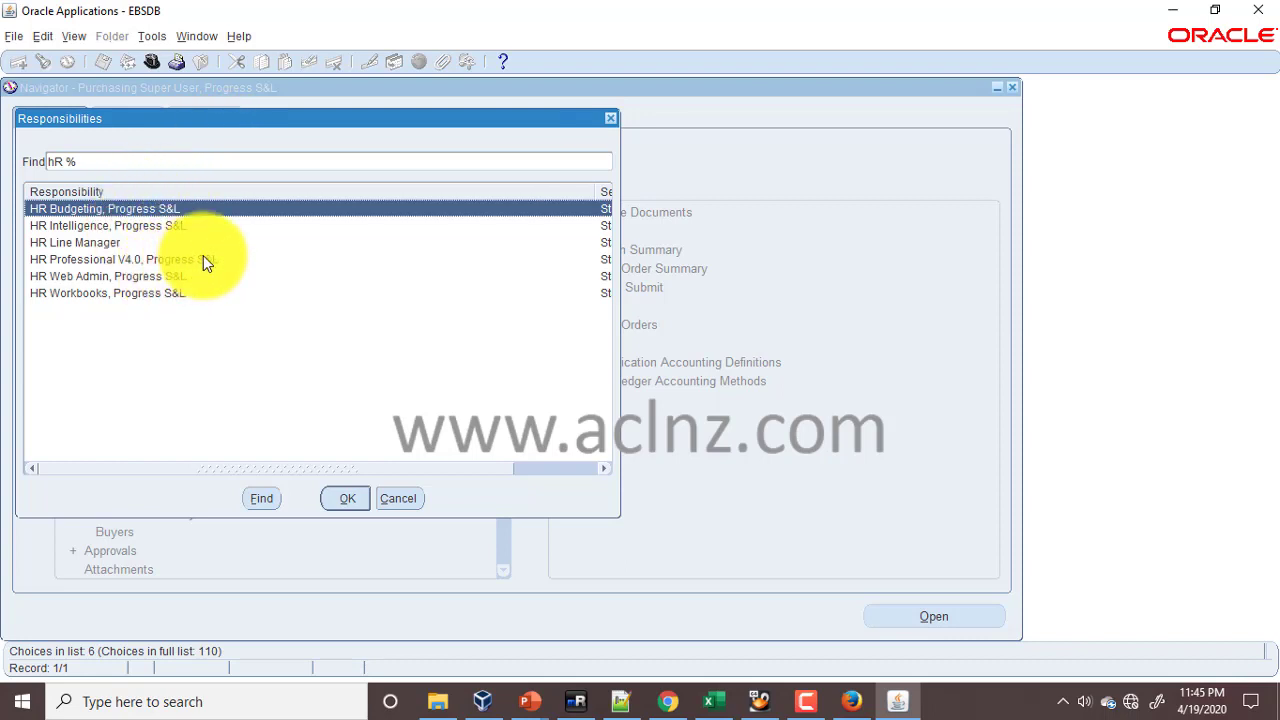
key("BackSpace")
key("BackSpace")
key("BackSpace")
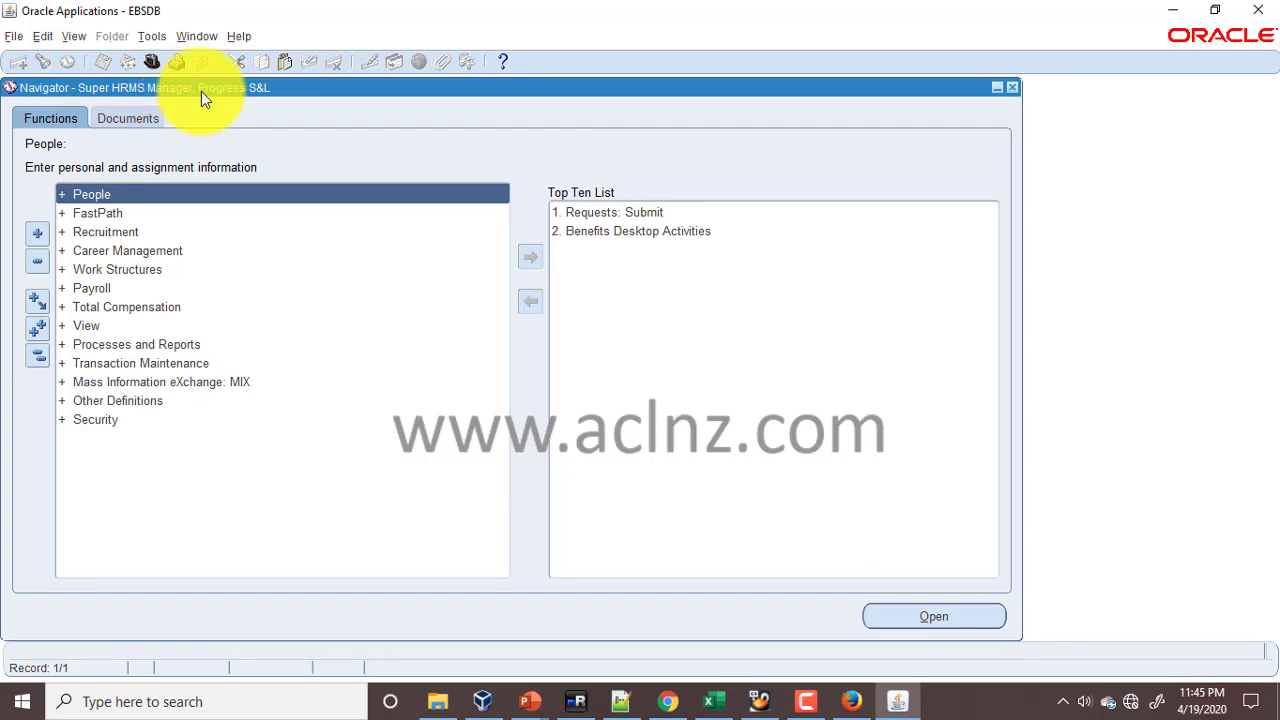
- Open the Enter and Maintain function under People and bring up the list of values for Full Name
double_click(97, 194)
left_click(155, 213)
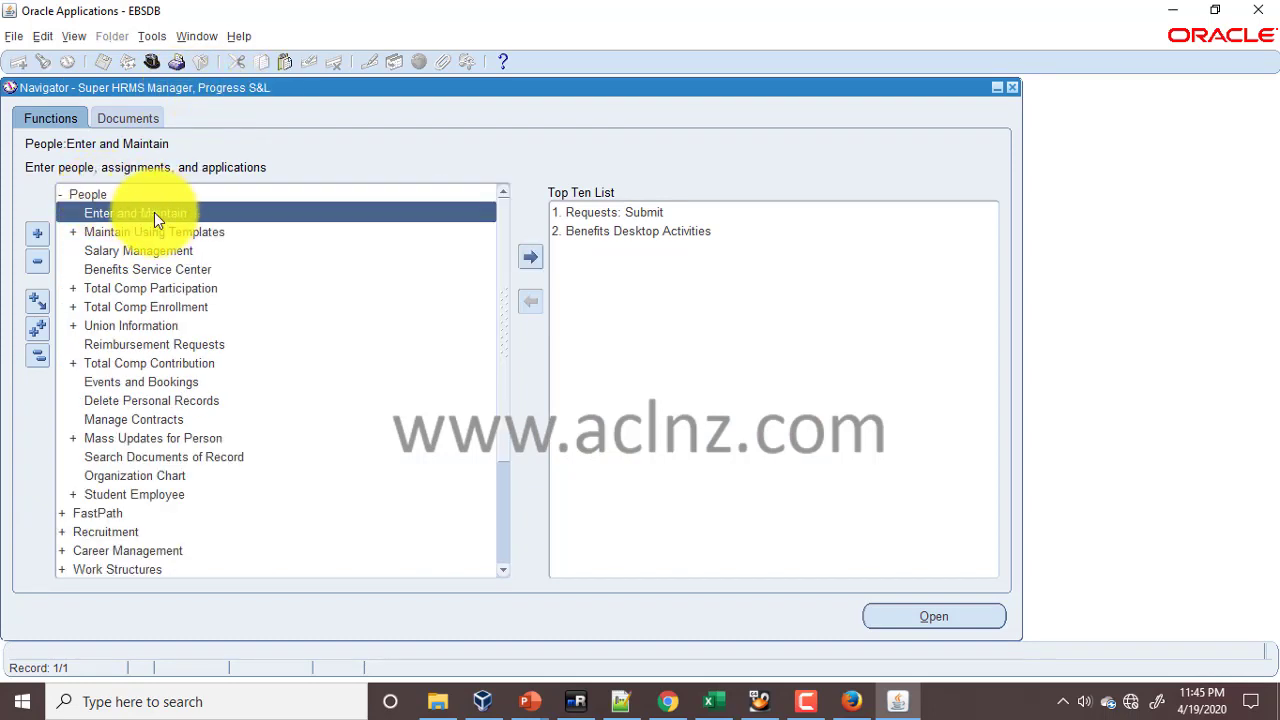
double_click(154, 212)
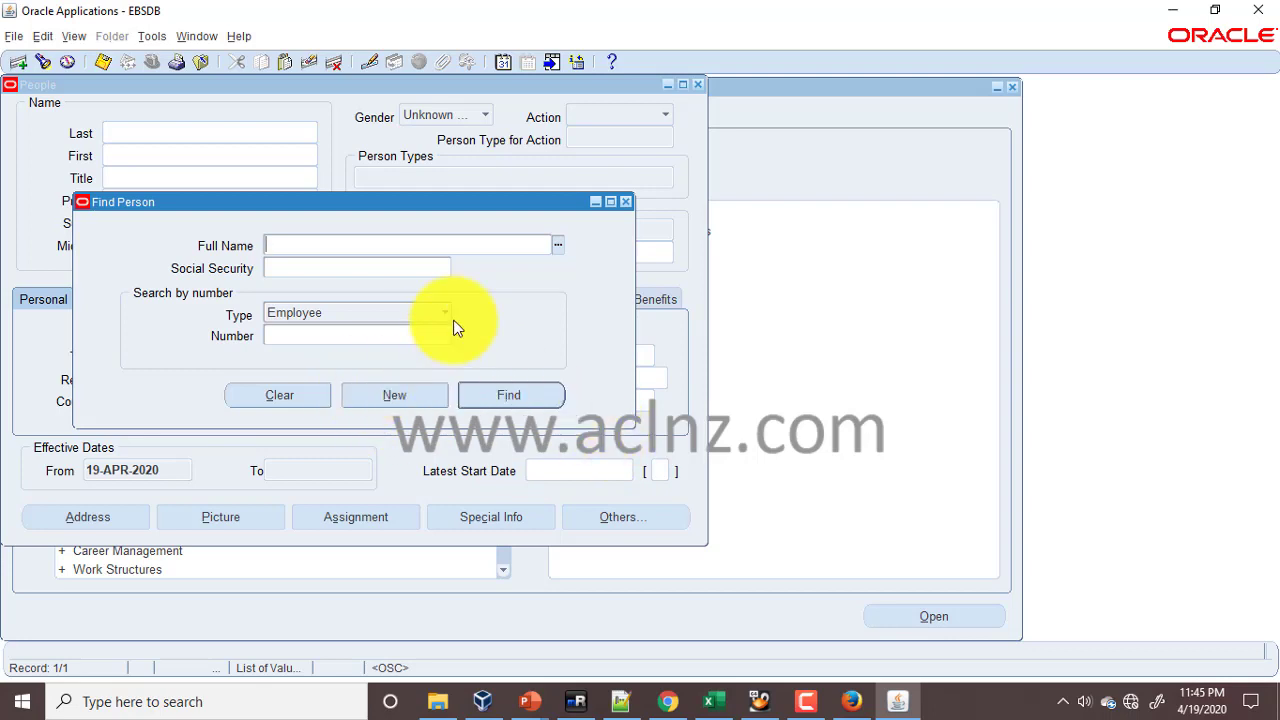
left_click(558, 248)
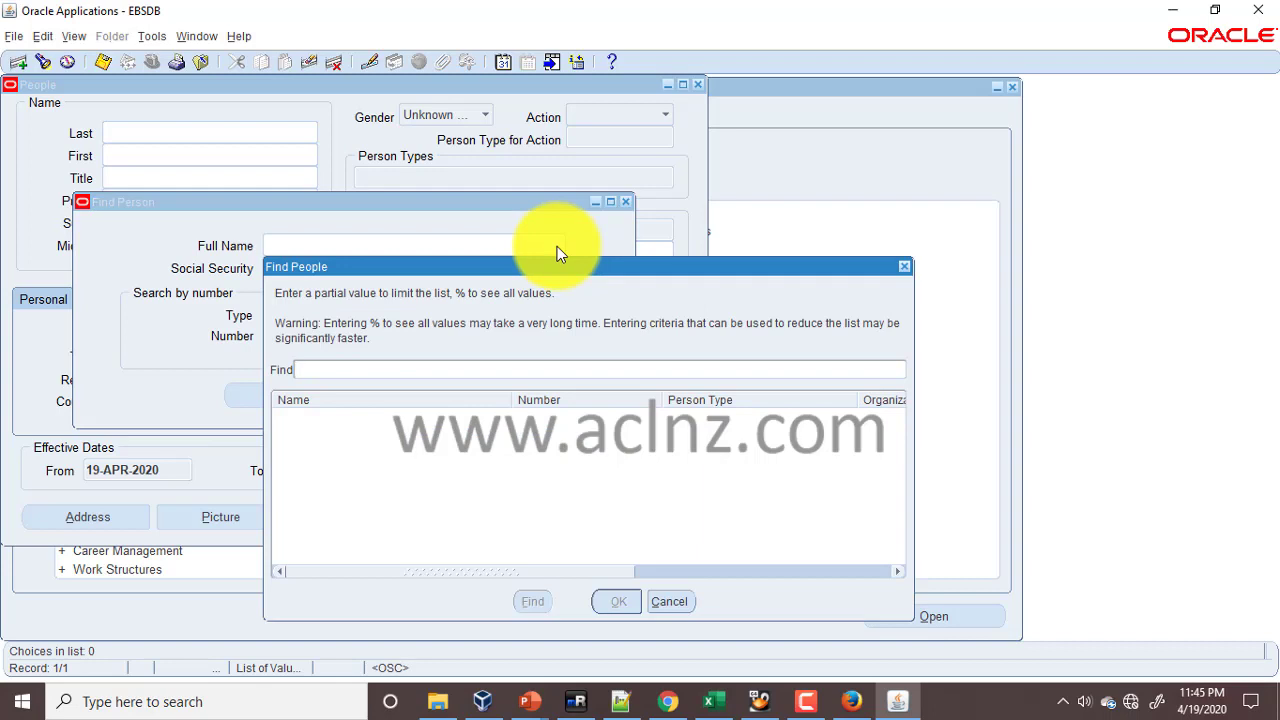
type("stack")
key("BackSpace")
key("BackSpace")
key("BackSpace")
key("BackSpace")
key("BackSpace")
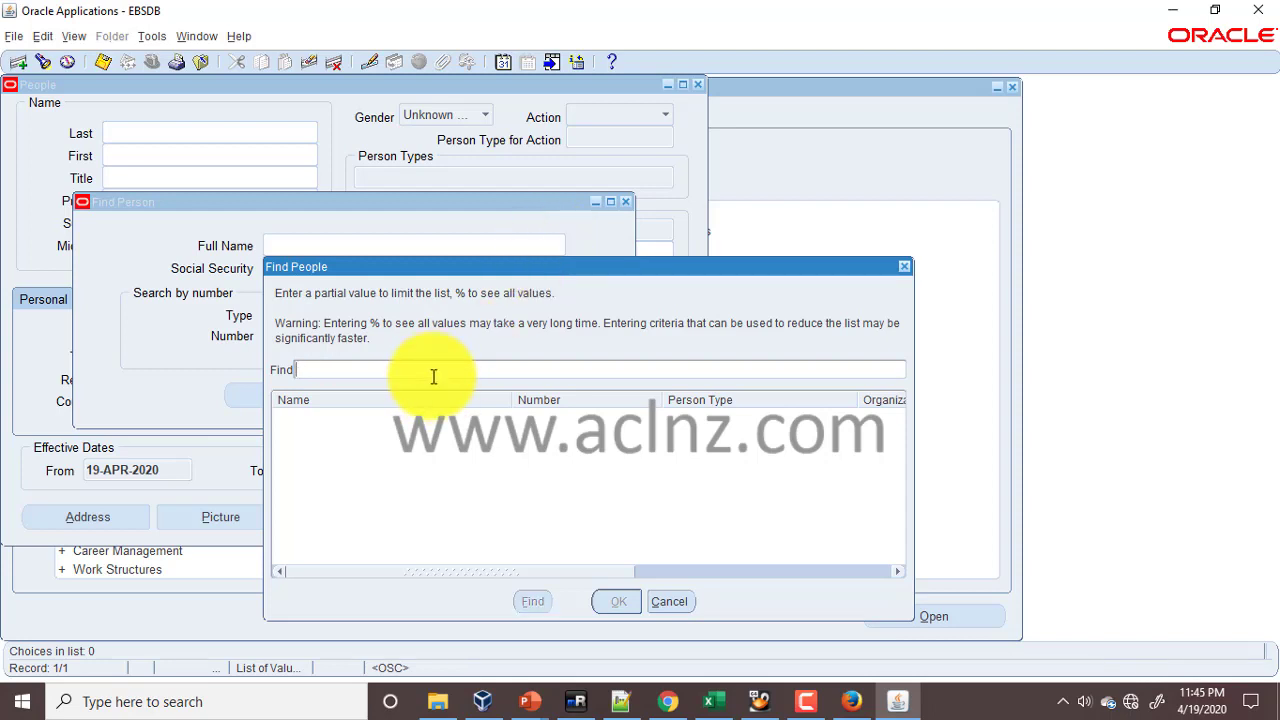
type("P")
key("BackSpace")
key("BackSpace")
key("BackSpace")
key("BackSpace")
- Search people by a partial first name with a wildcard on both sides, and choose the match whose person type is Employee
type("%Pat%")
key("Return")
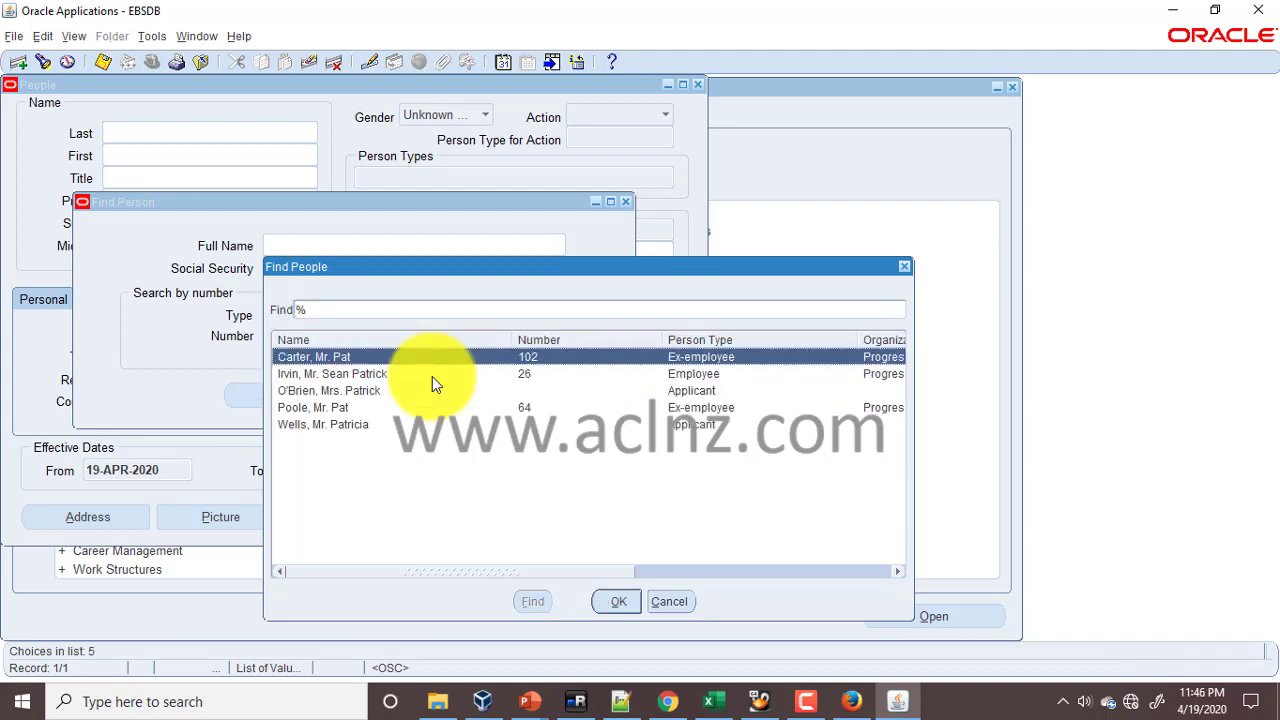
left_click(340, 425)
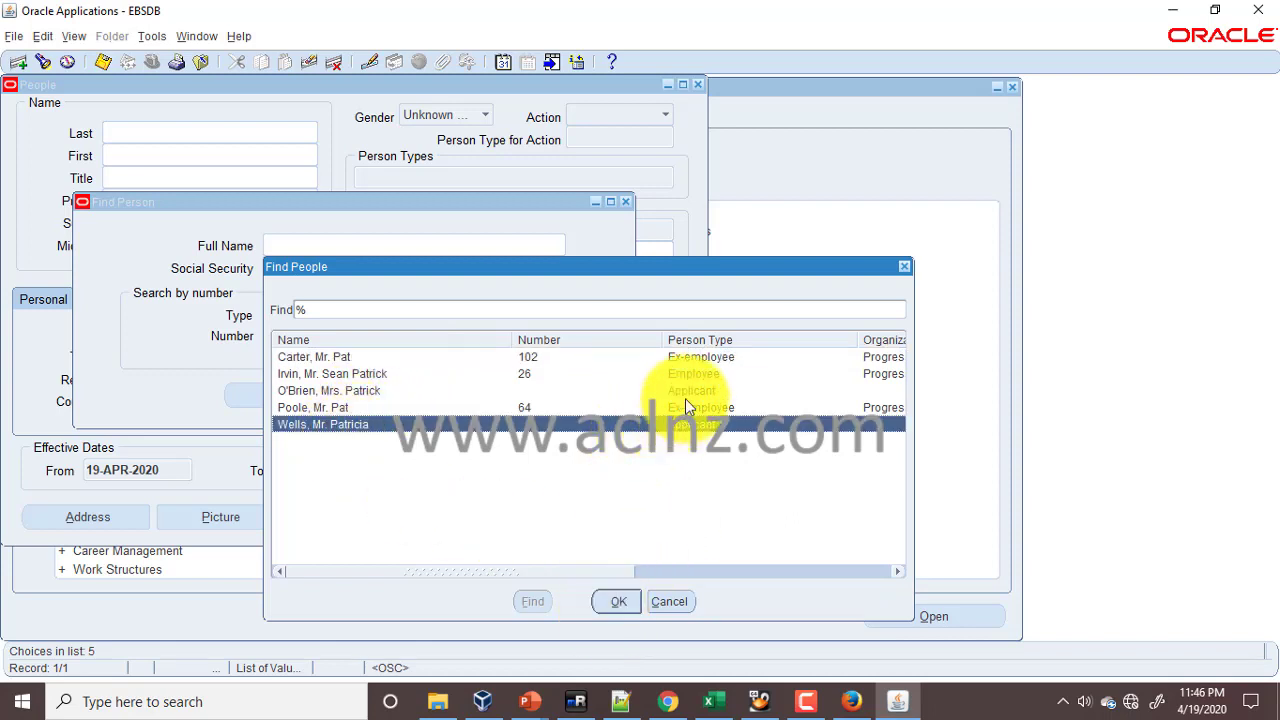
left_click(700, 373)
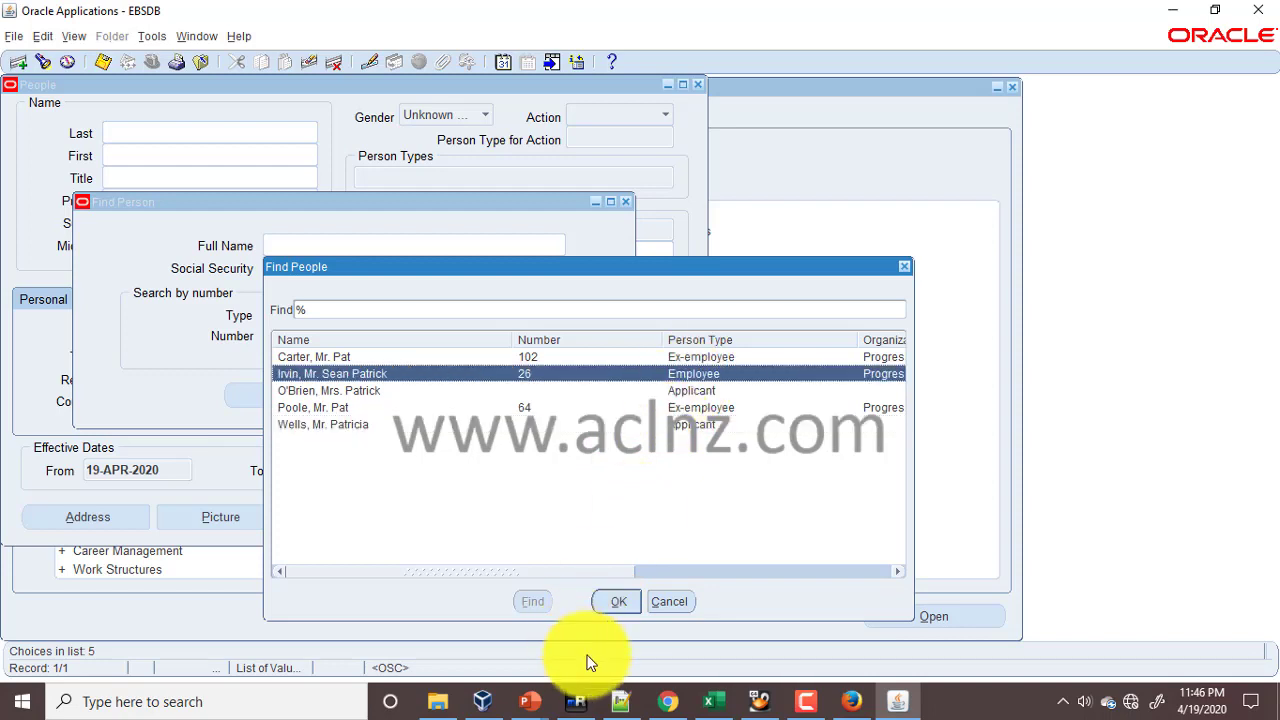
left_click(627, 598)
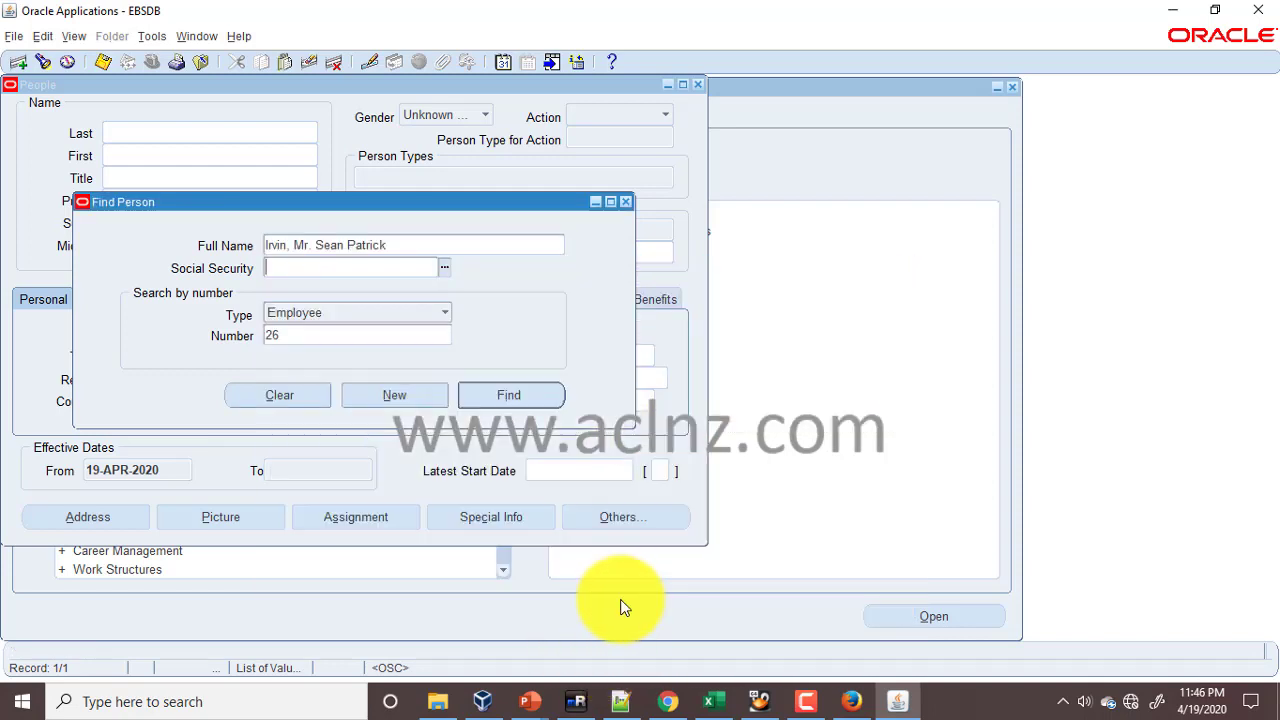
- Find the chosen employee's record and review the organization and job in the Assignment details
left_click(523, 392)
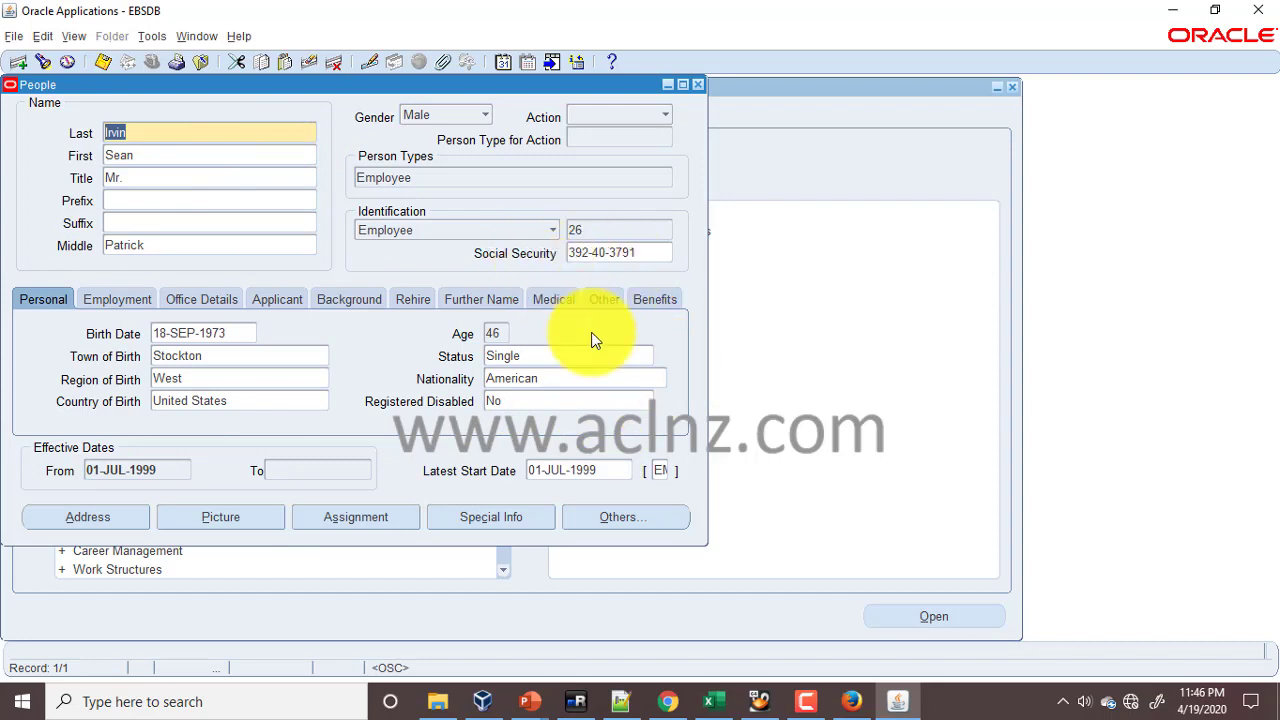
left_click(338, 520)
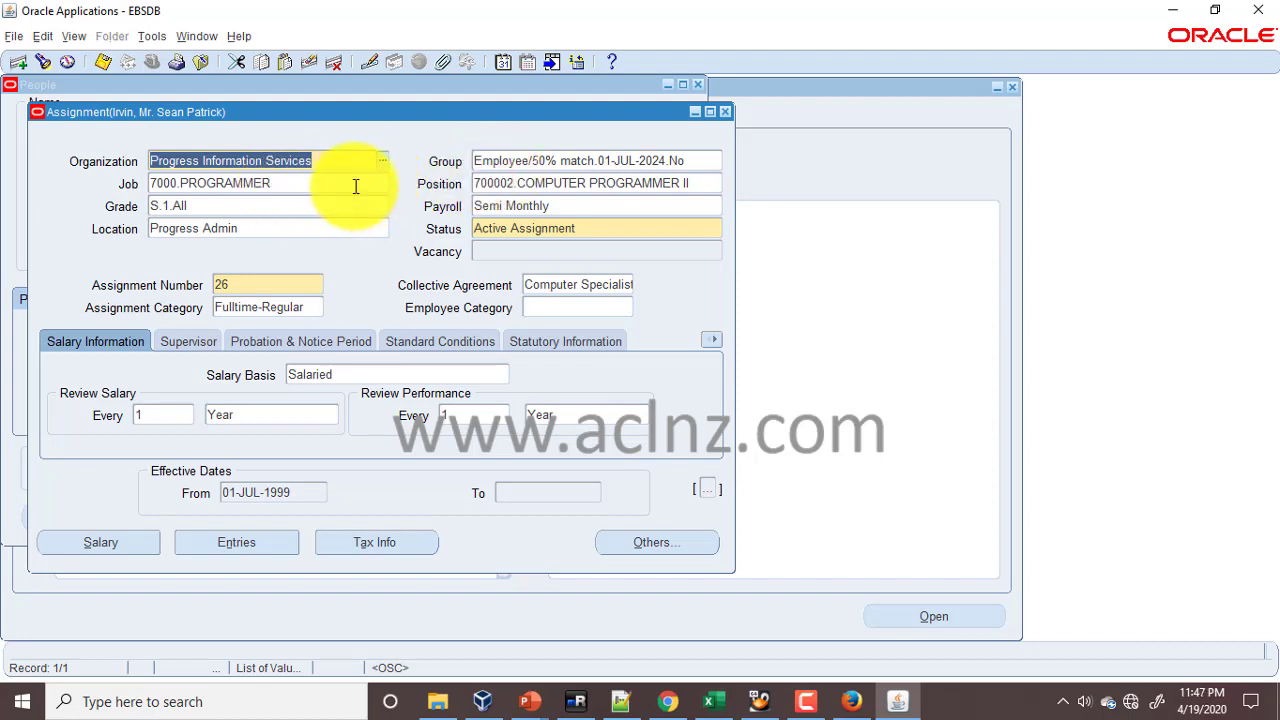
key("Tab")
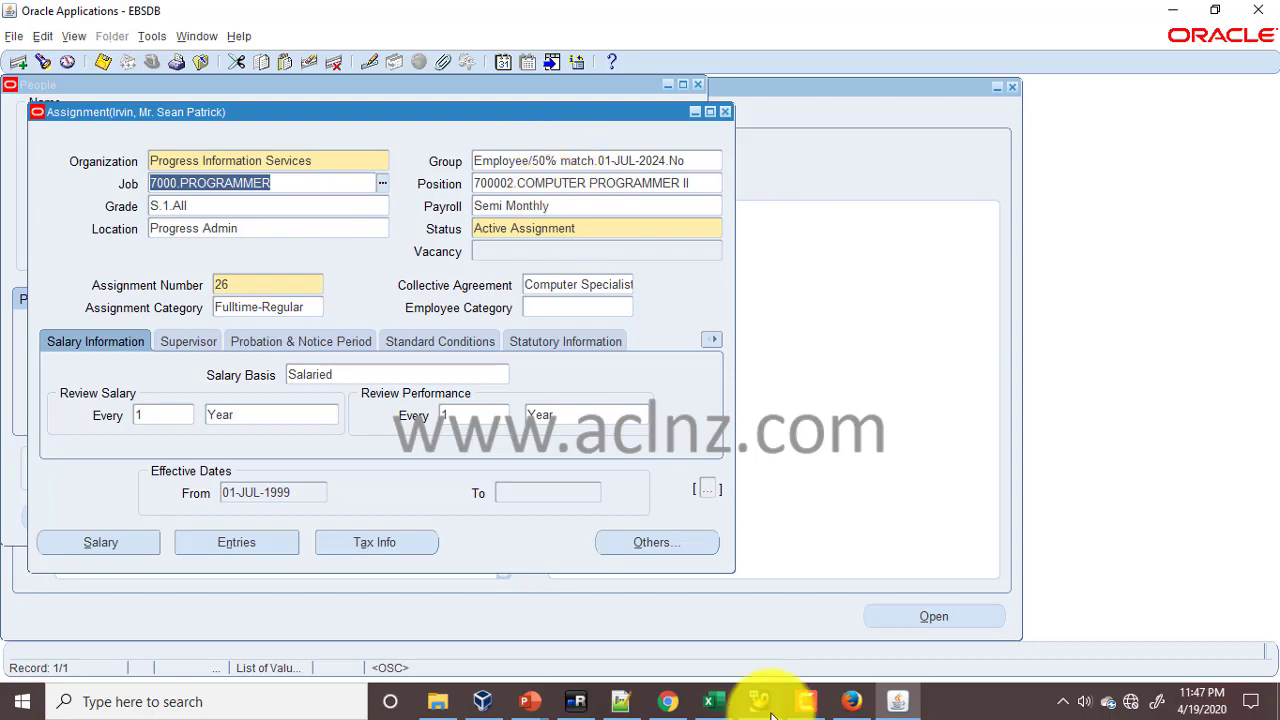
- Switch to Chrome and review items 15 to 17 of the setup checklist, highlighting Set Up Projects Implementation Options
left_click(666, 702)
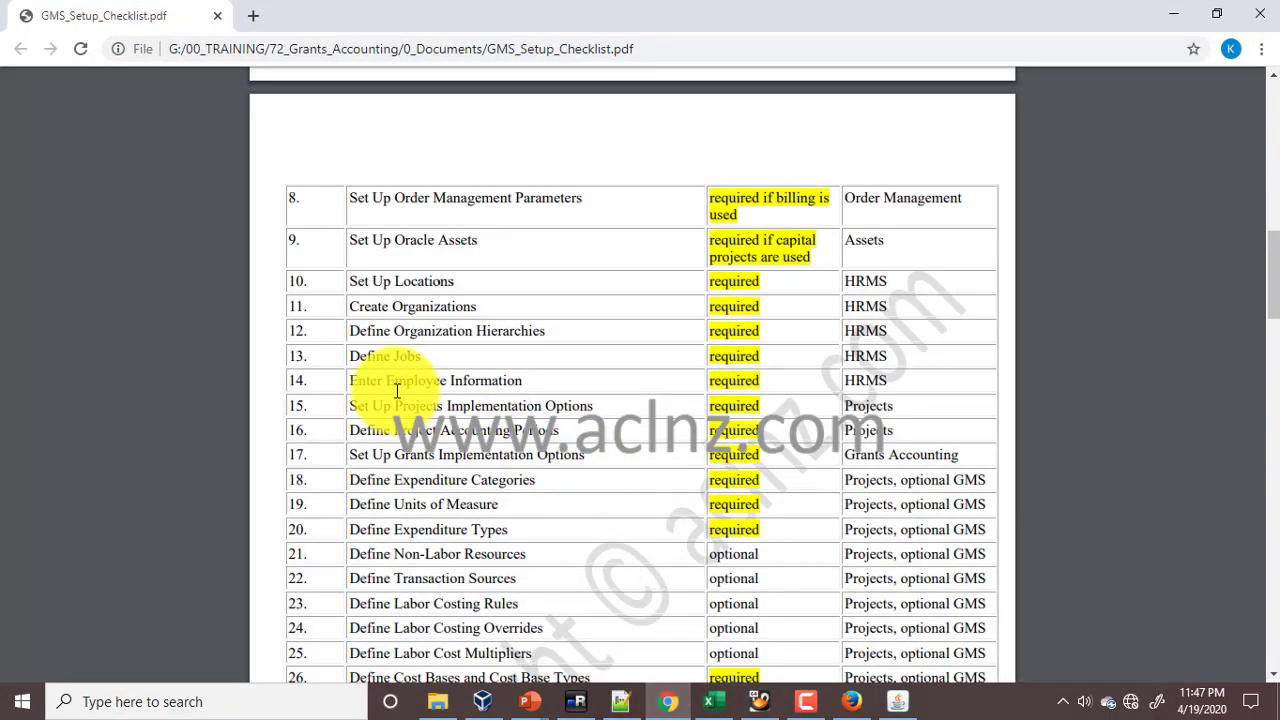
scroll(320, 420, "down", 1)
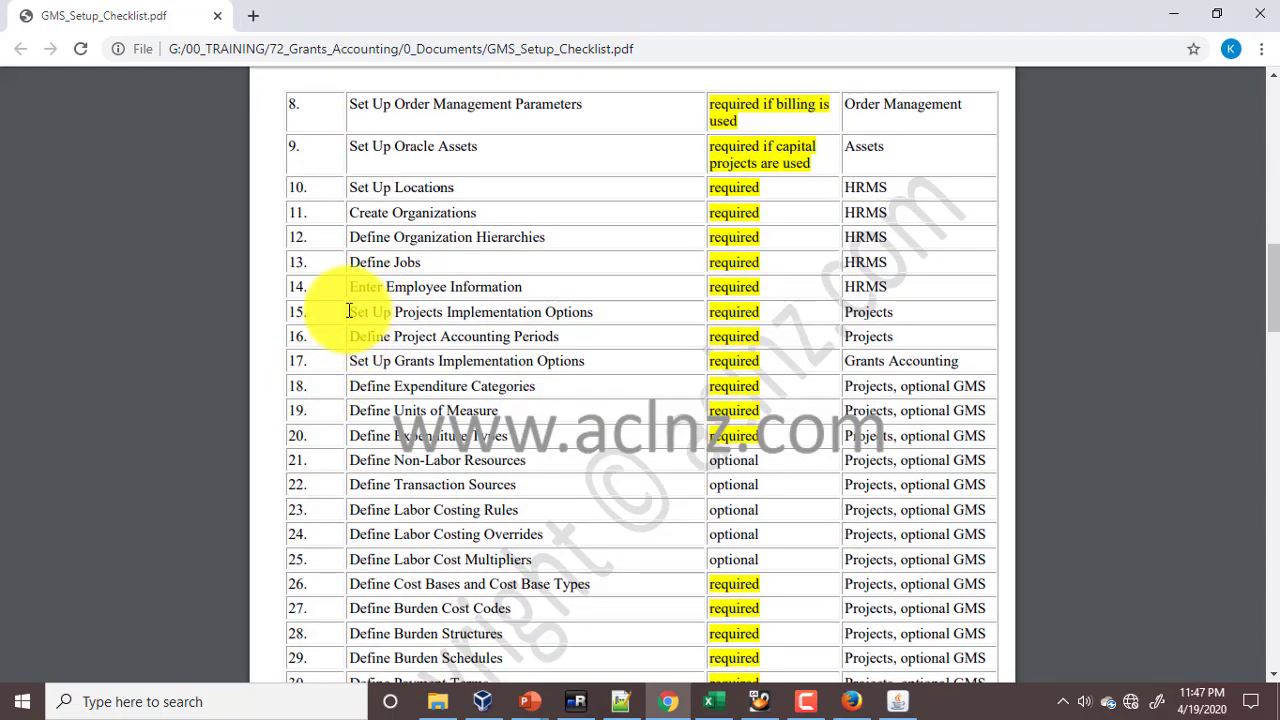
left_click_drag(348, 313, 409, 370)
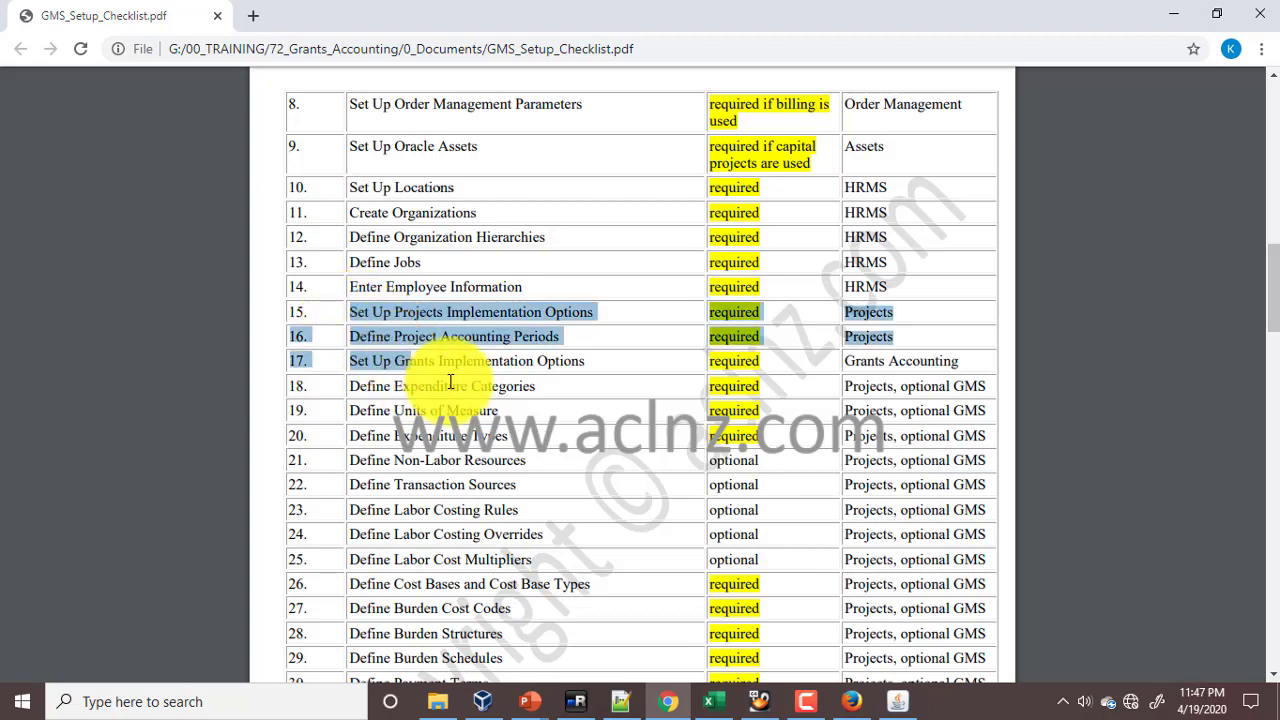
left_click(450, 382)
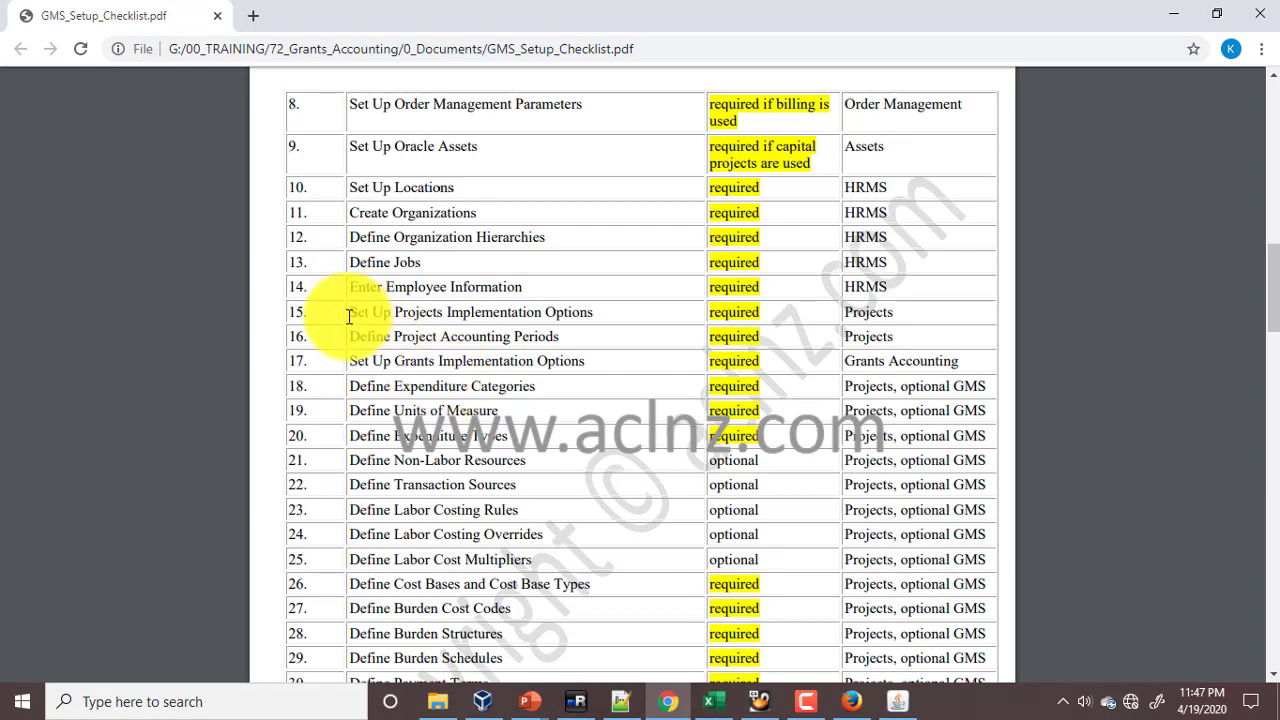
left_click_drag(350, 311, 600, 317)
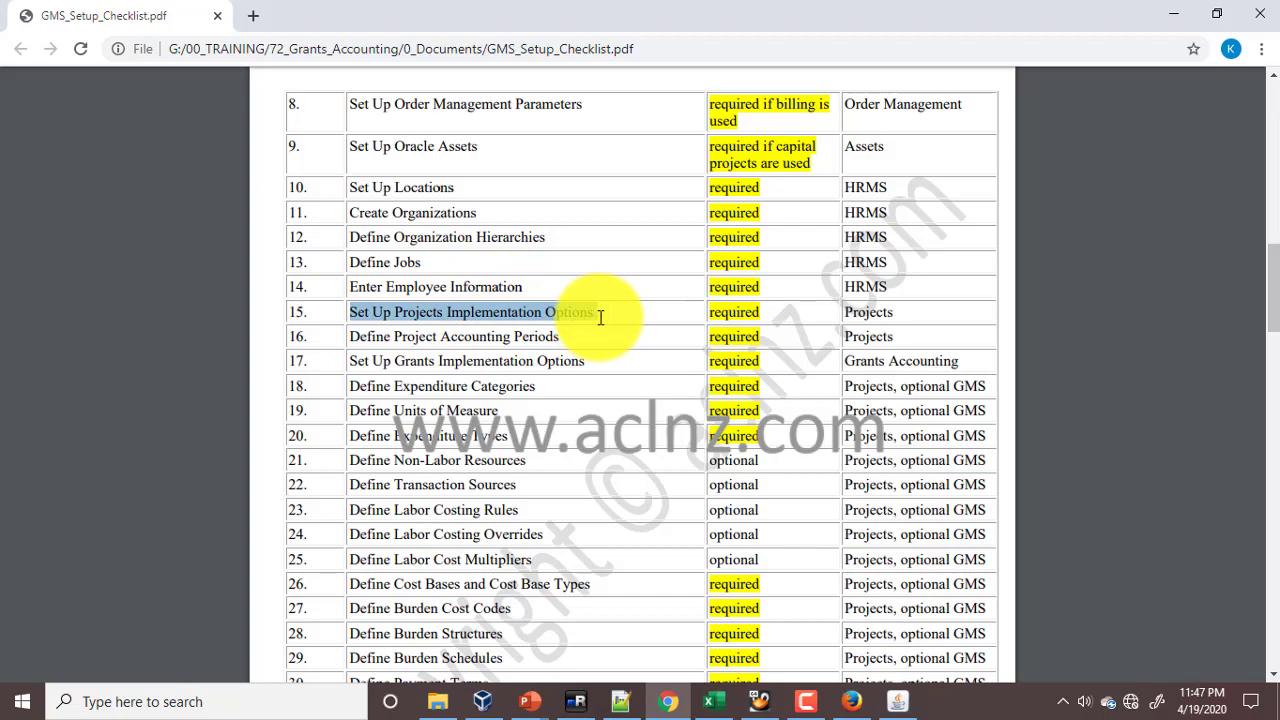
- Switch to Oracle Applications and change the responsibility to Projects SU, Progress S&L, filtering the list by pr%
left_click(897, 701)
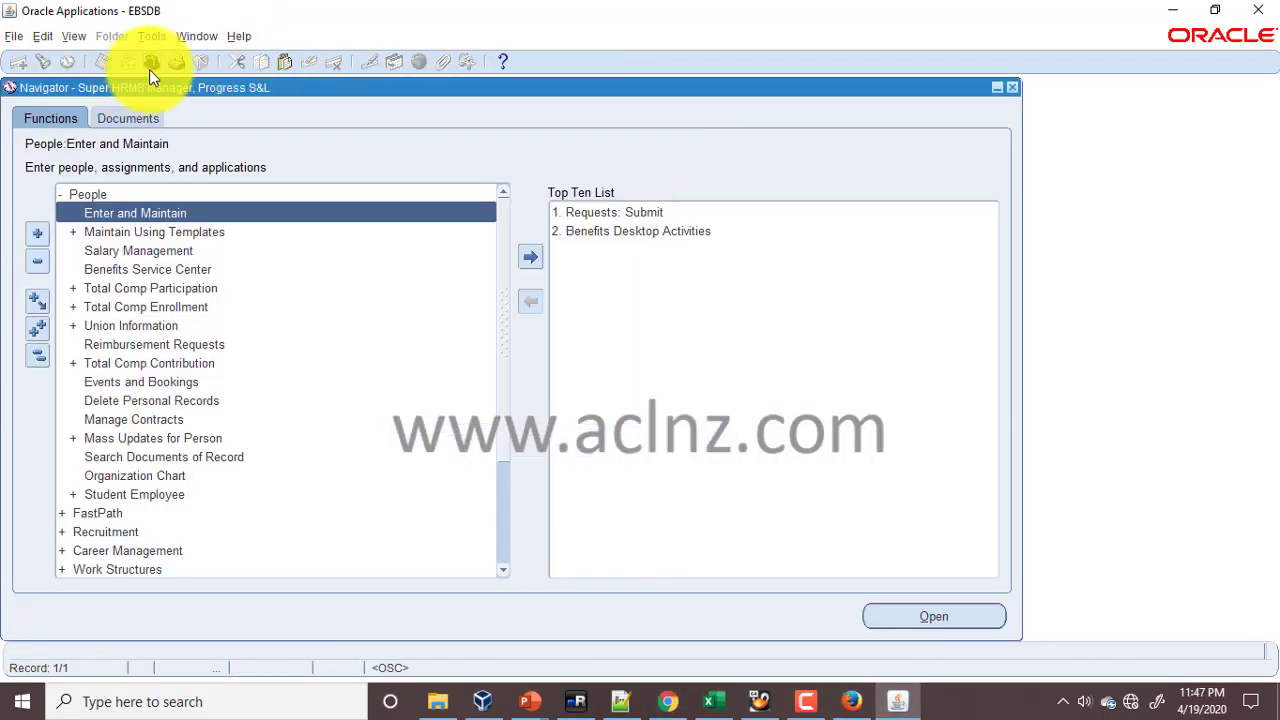
left_click(151, 66)
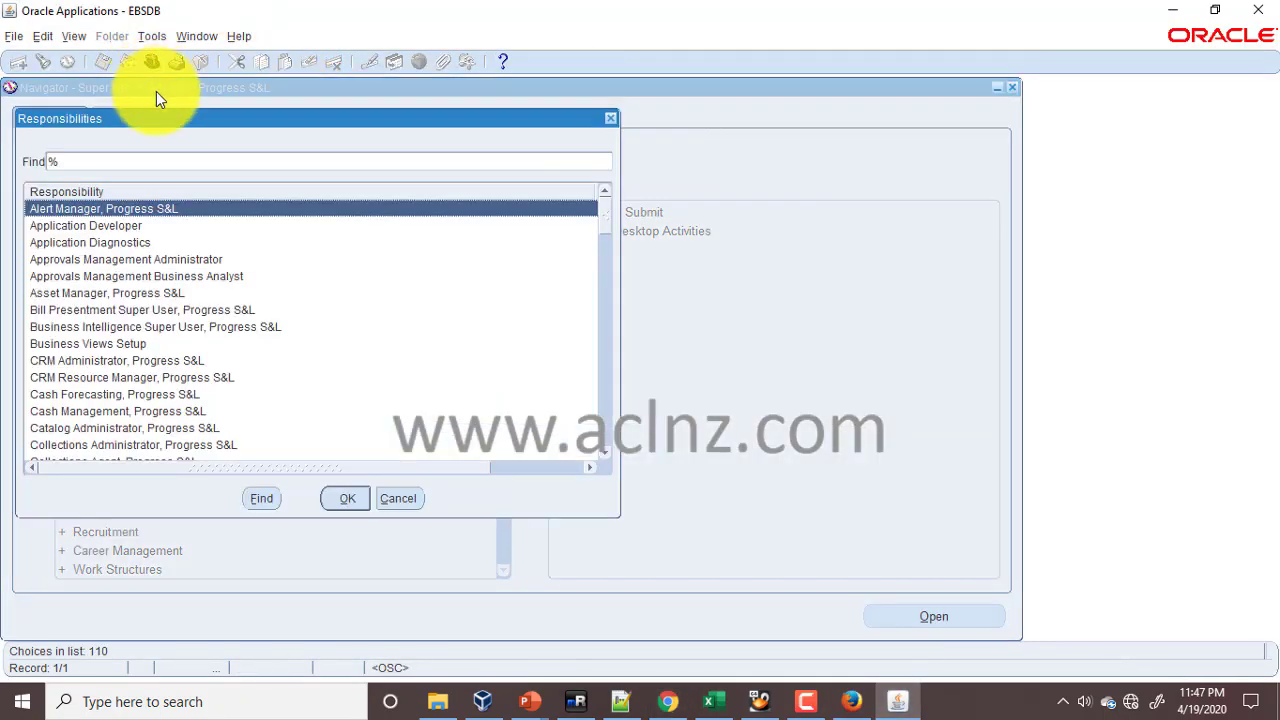
type("p")
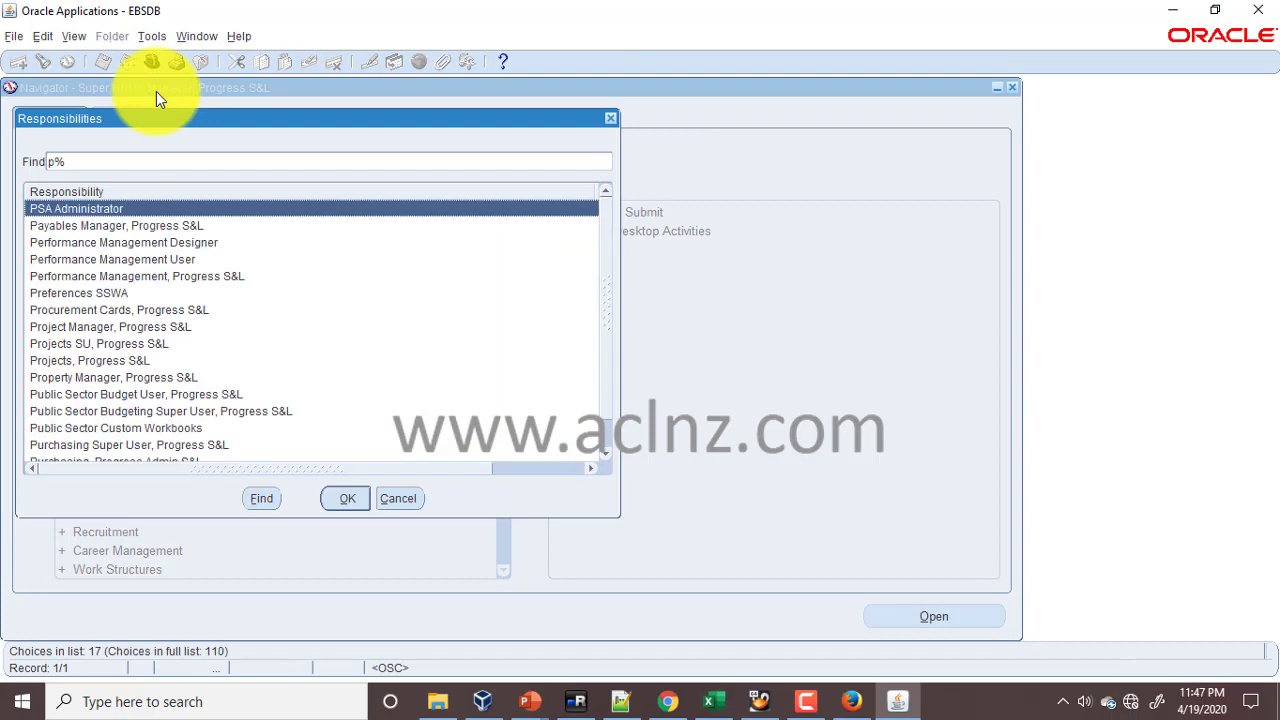
type("r")
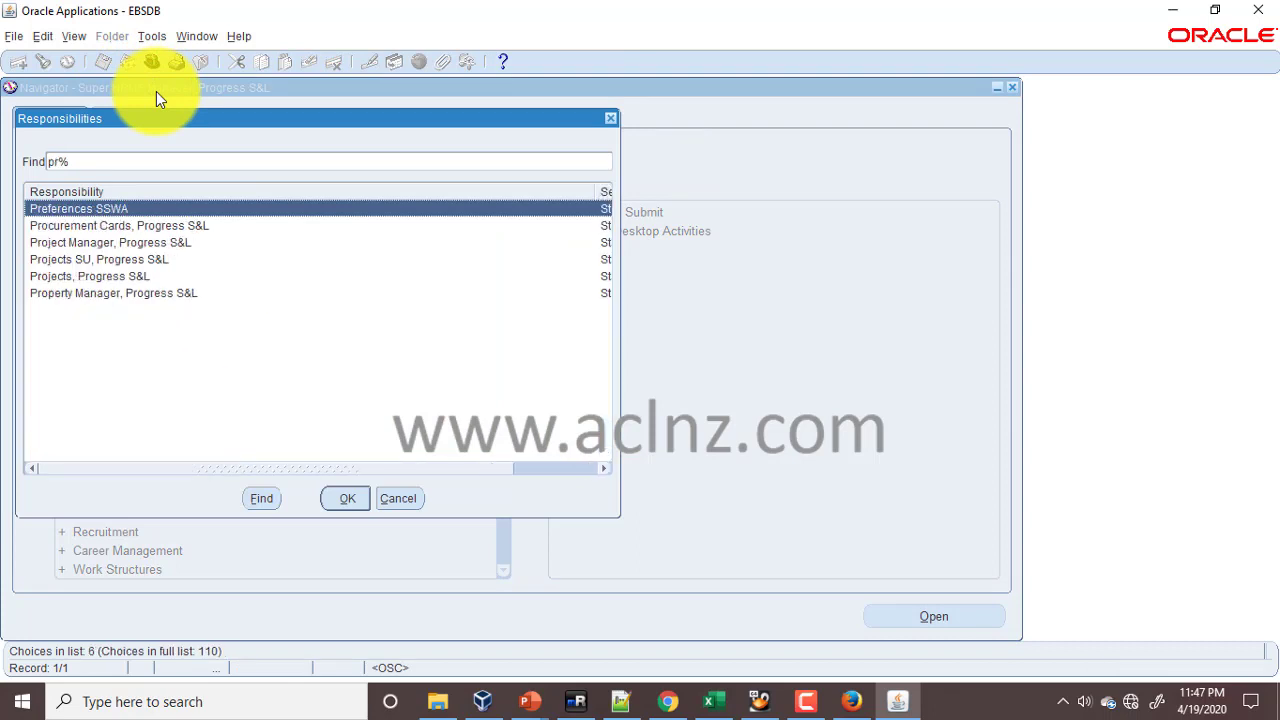
left_click(137, 259)
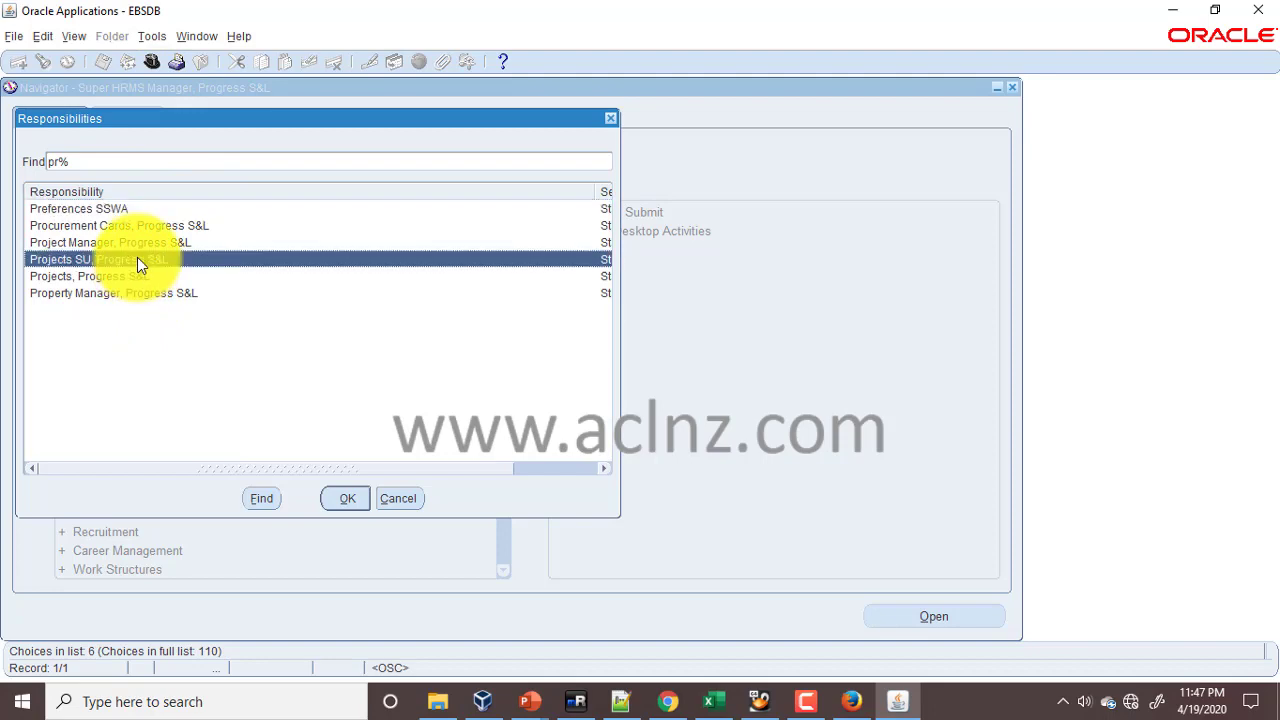
left_click(343, 498)
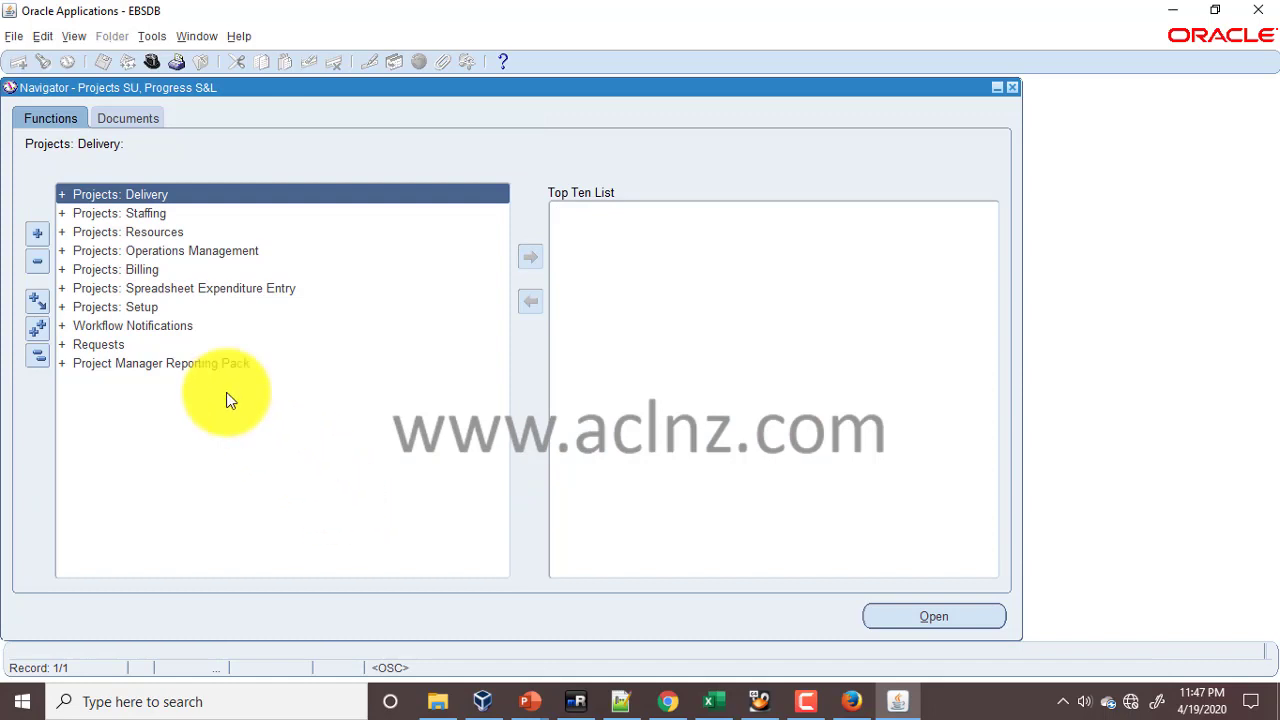
- Expand Projects: Setup and look through its functions for the implementation options
double_click(141, 305)
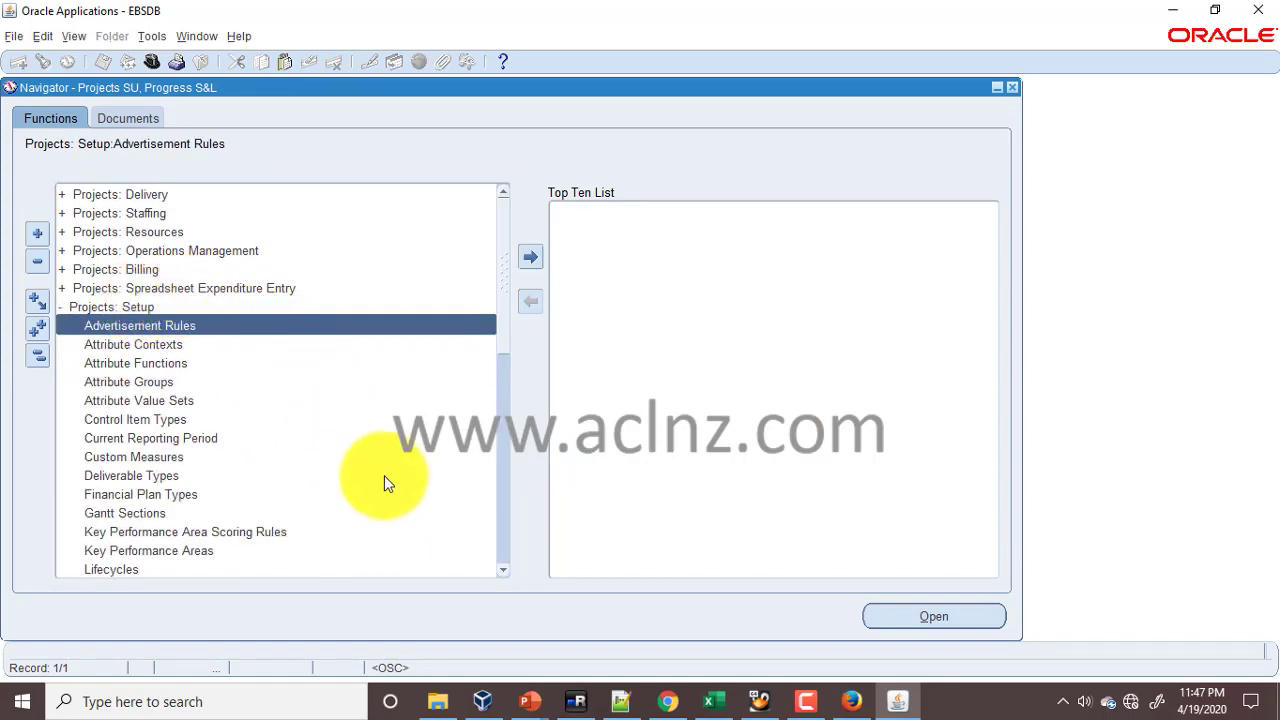
scroll(384, 477, "down", 2)
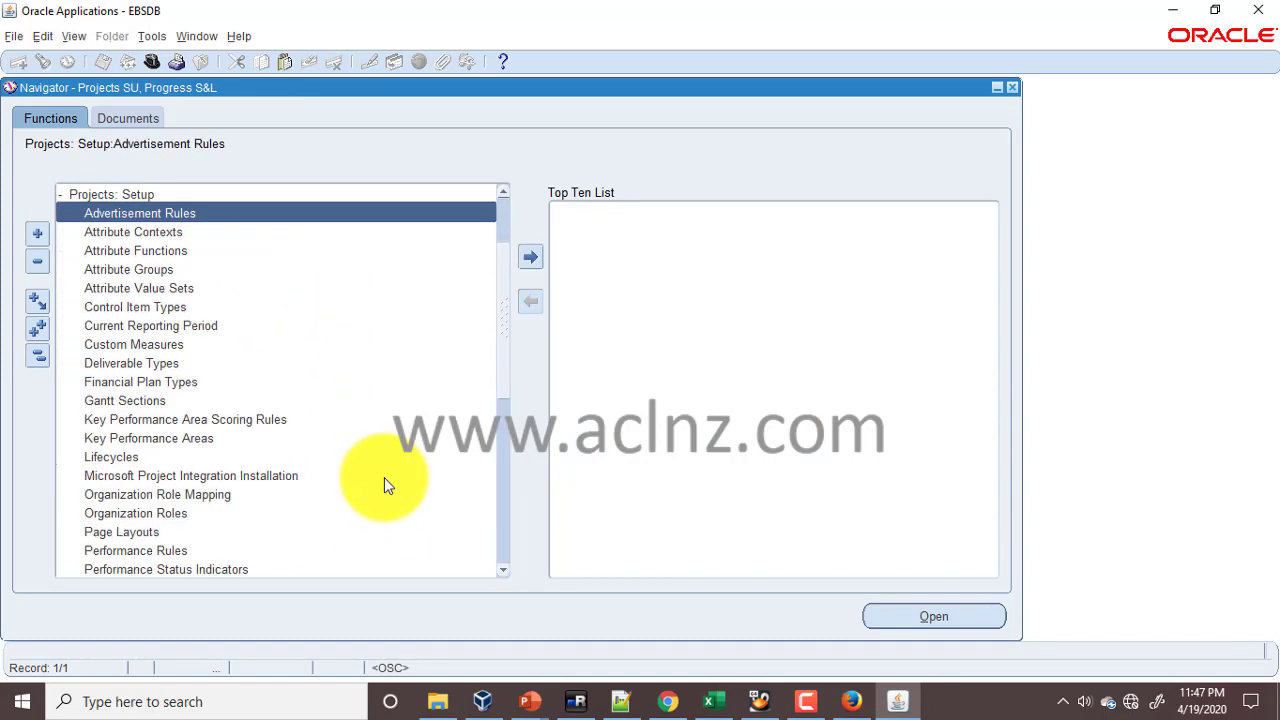
scroll(384, 477, "down", 2)
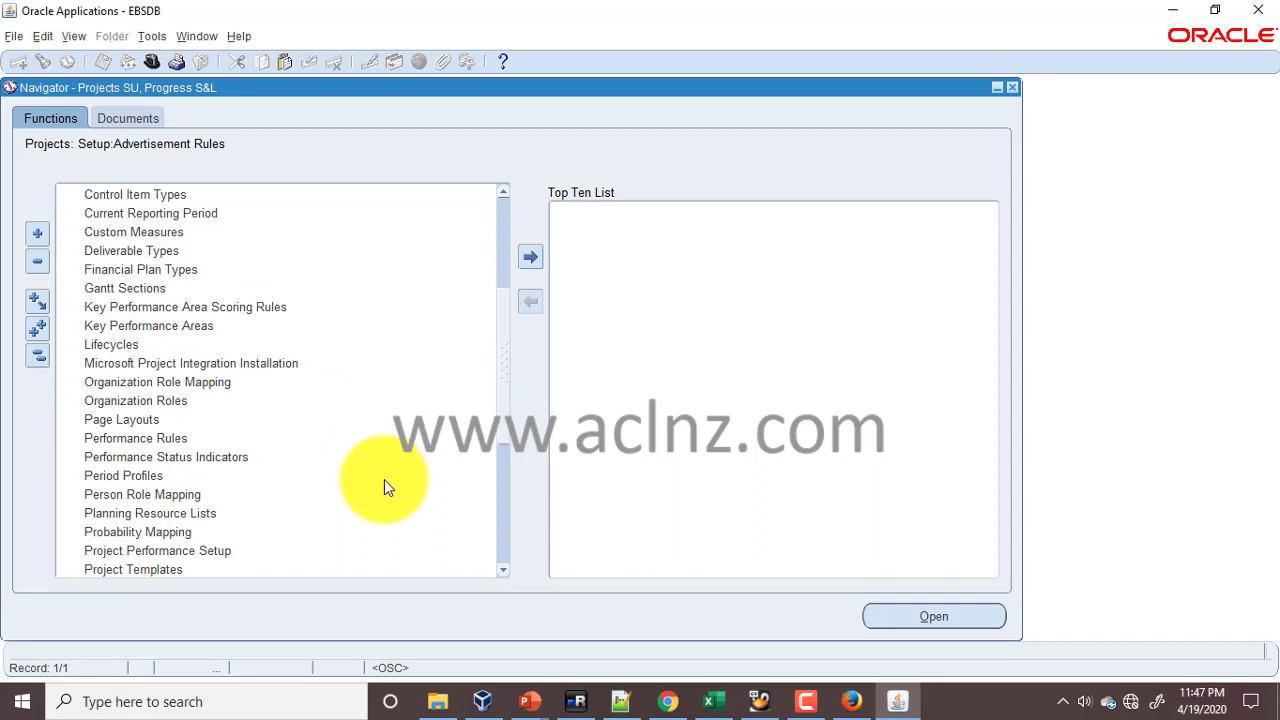
scroll(384, 479, "down", 1)
scroll(384, 481, "down", 1)
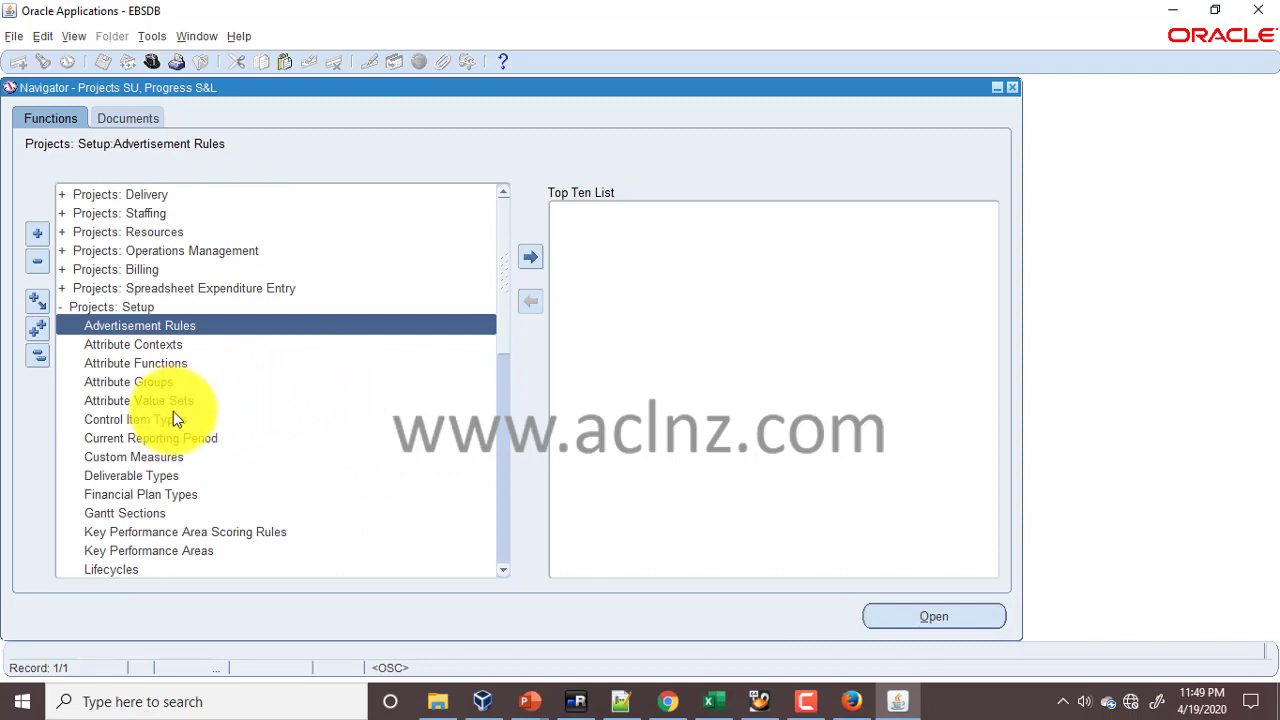
- Change the responsibility to Projects, Progress S&L, filtering the list by pr%
left_click(152, 63)
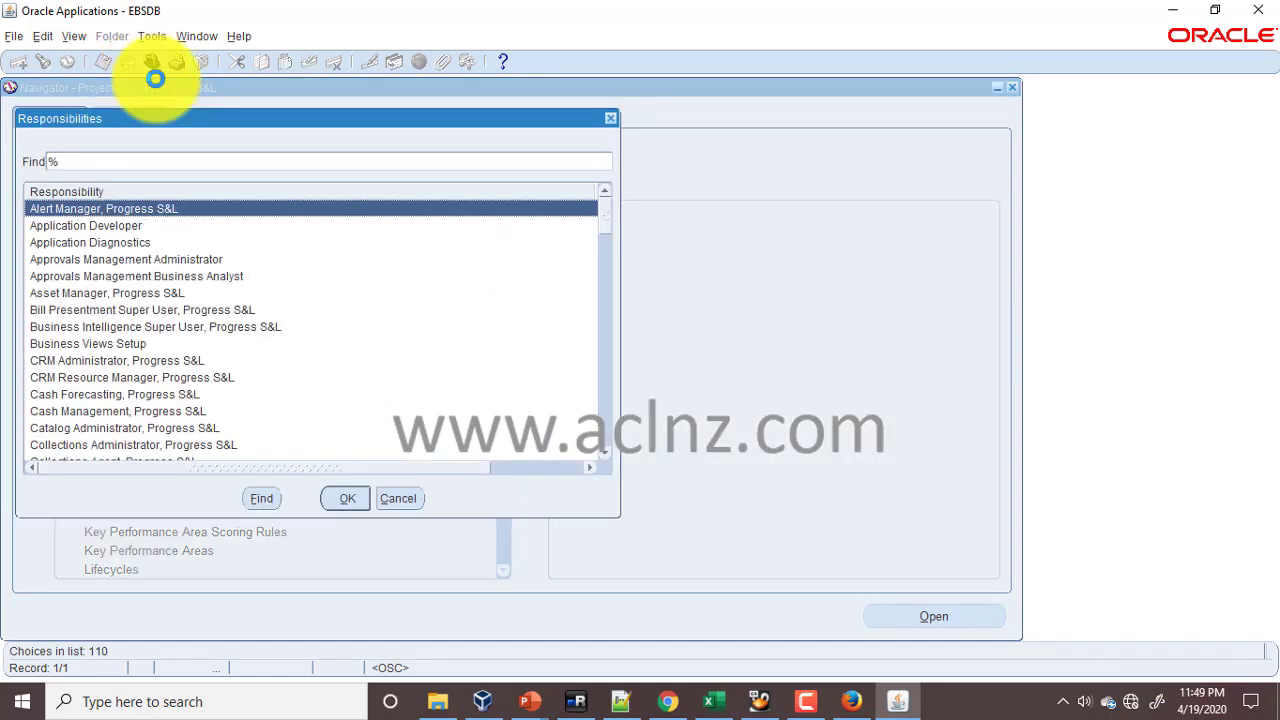
type("pr")
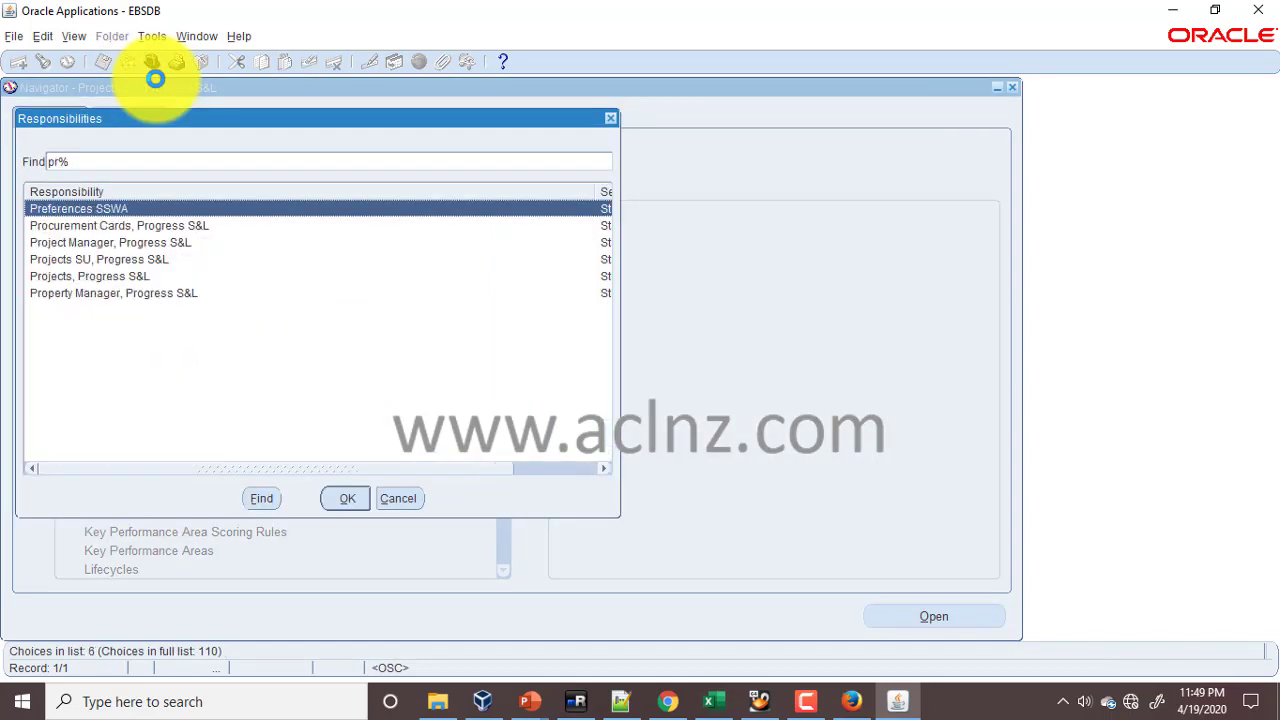
left_click(88, 277)
left_click(347, 498)
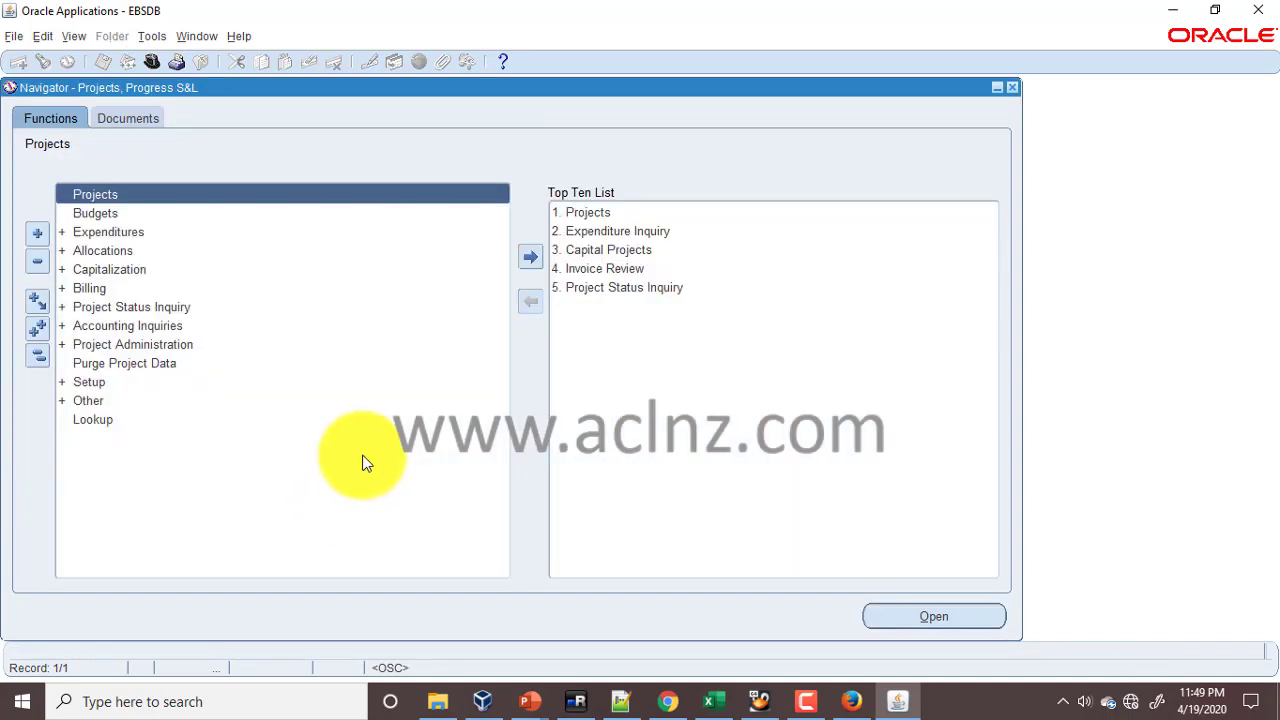
- Expand Setup and its System branch, and open the Implementation Options function
double_click(104, 386)
scroll(362, 488, "down", 1)
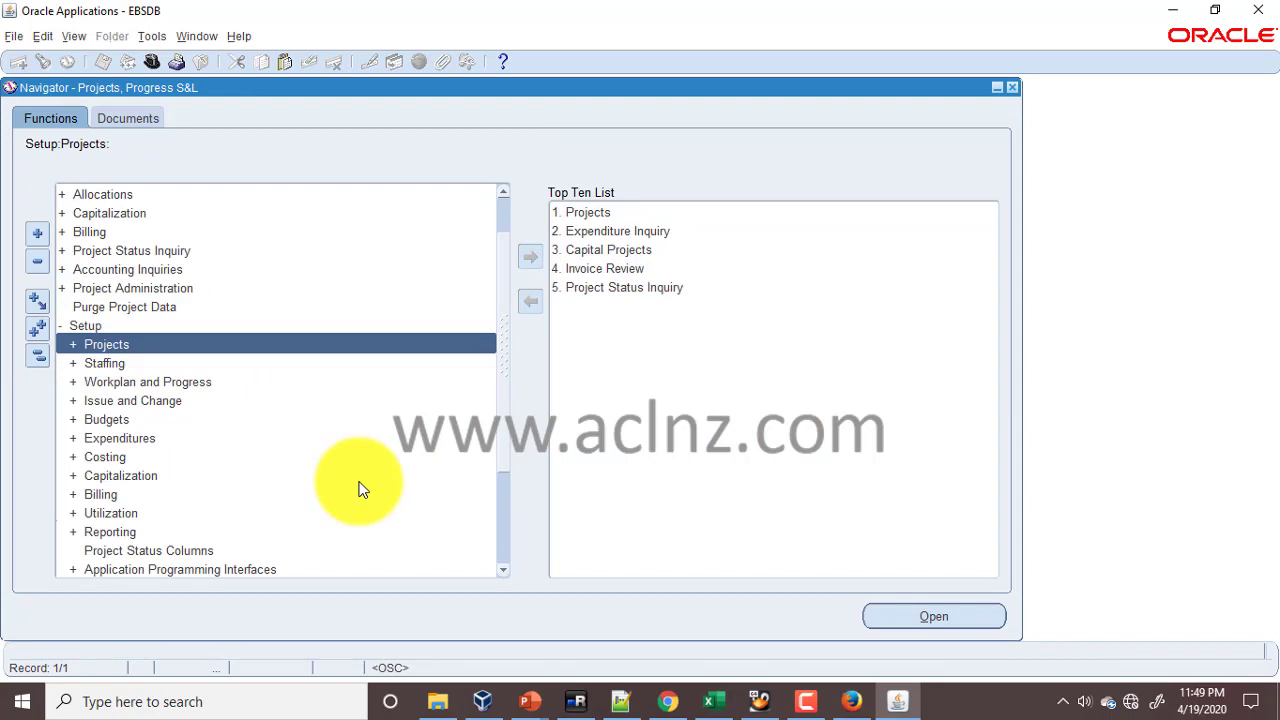
scroll(361, 481, "down", 2)
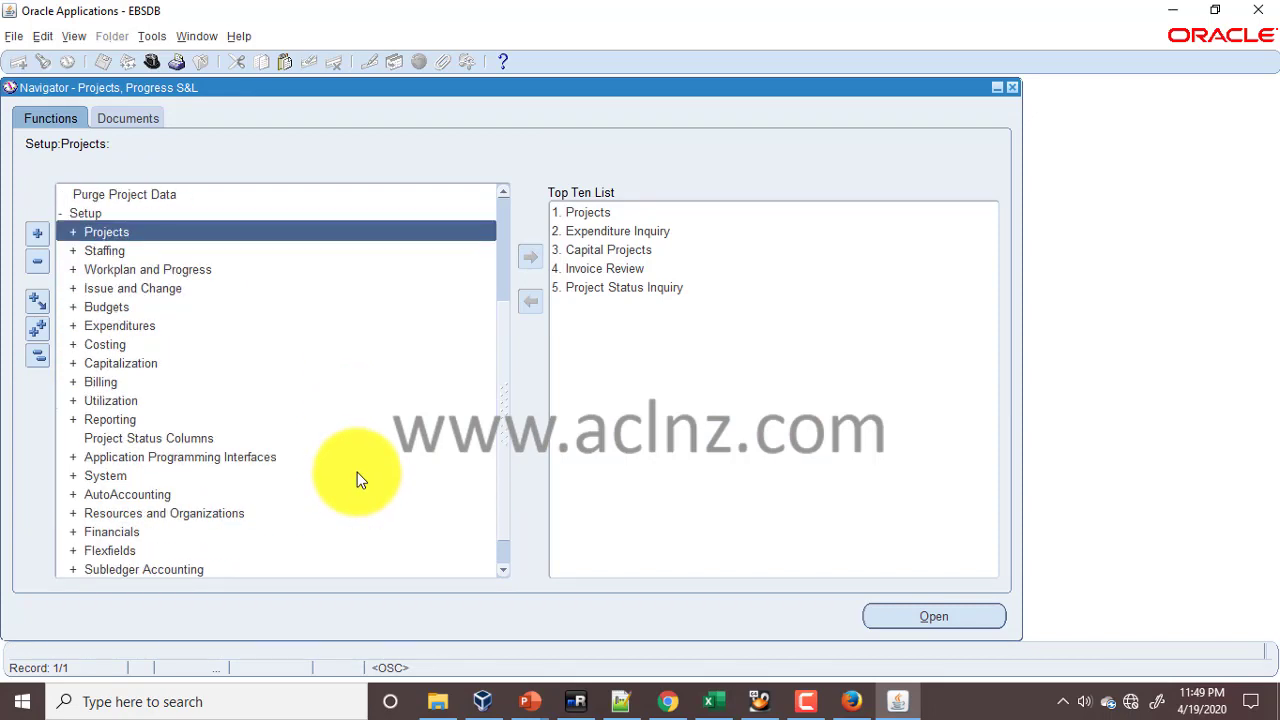
double_click(120, 476)
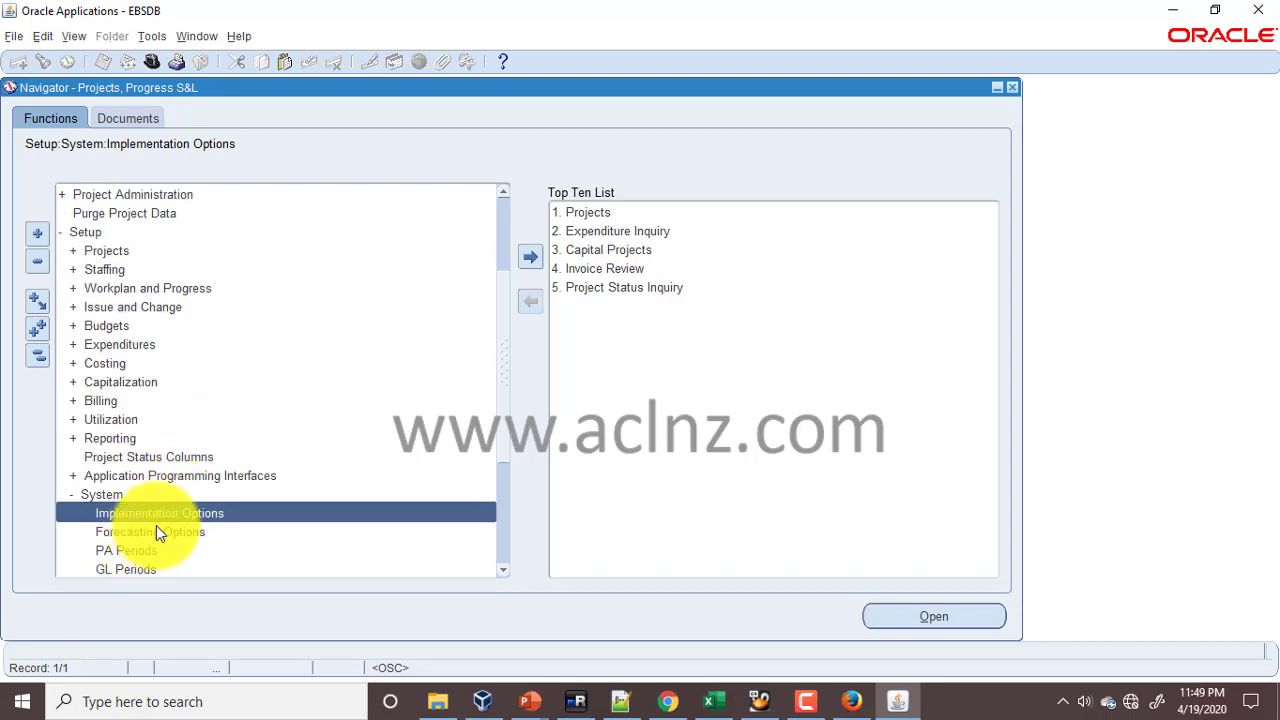
left_click(165, 519)
double_click(158, 522)
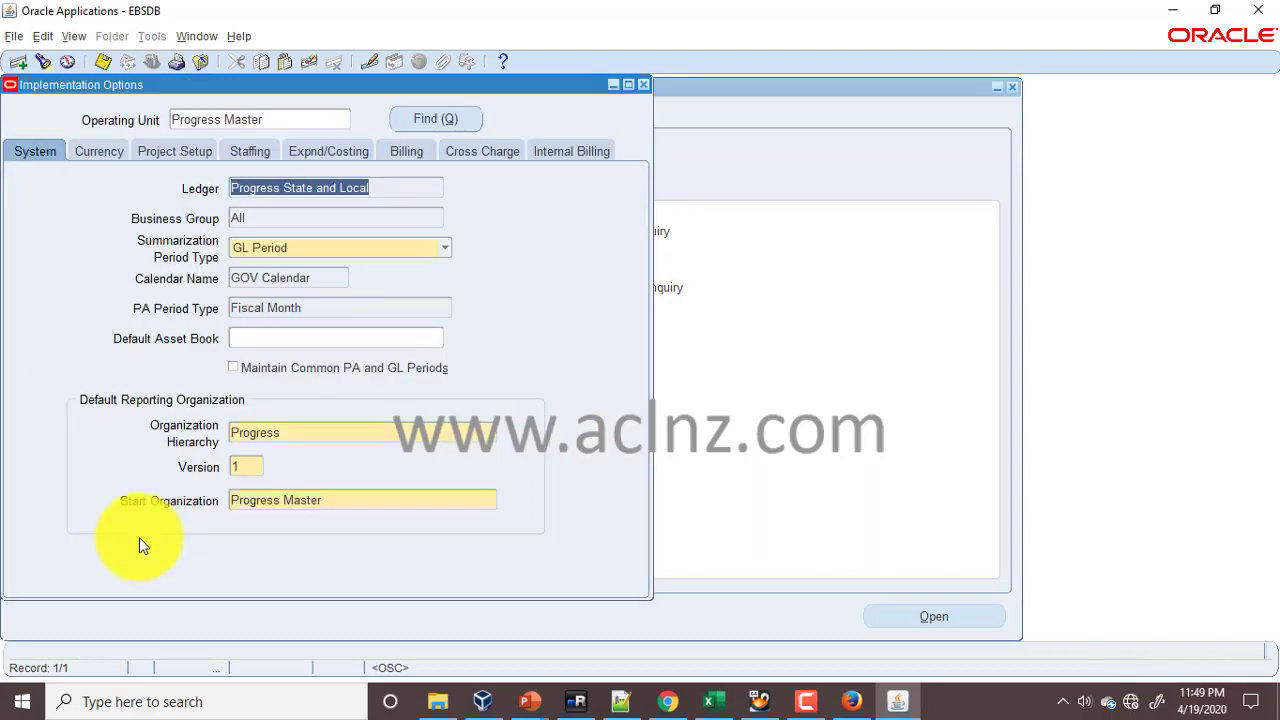
- Review the implementation options for Currency, Project Setup, Staffing, Expnd/Costing, Billing, Cross Charge and Internal Billing, and return to System
left_click(92, 152)
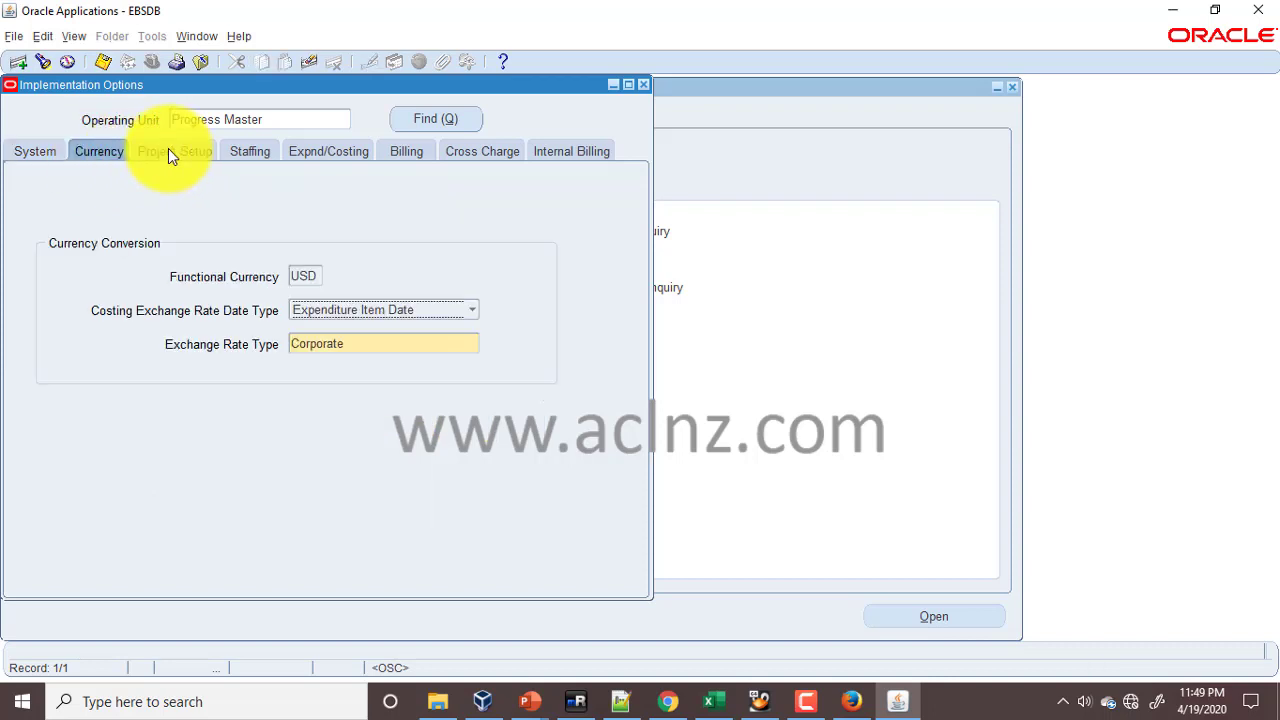
left_click(168, 150)
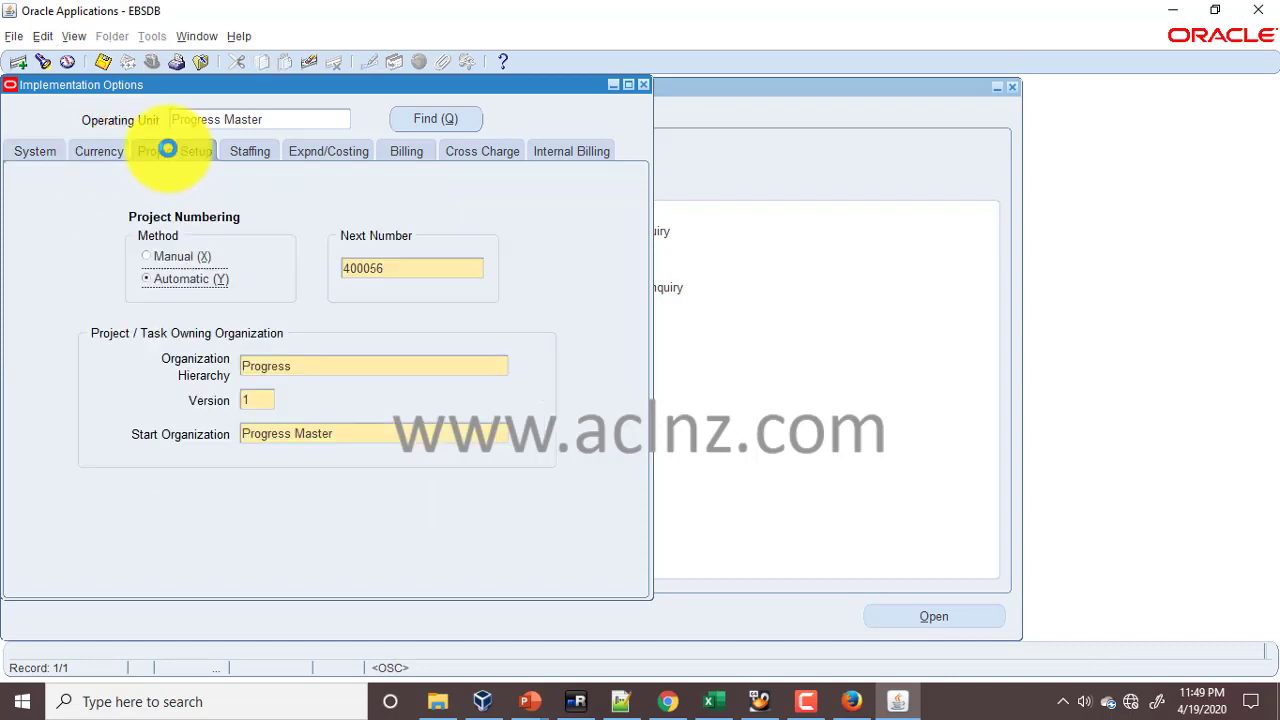
left_click(251, 153)
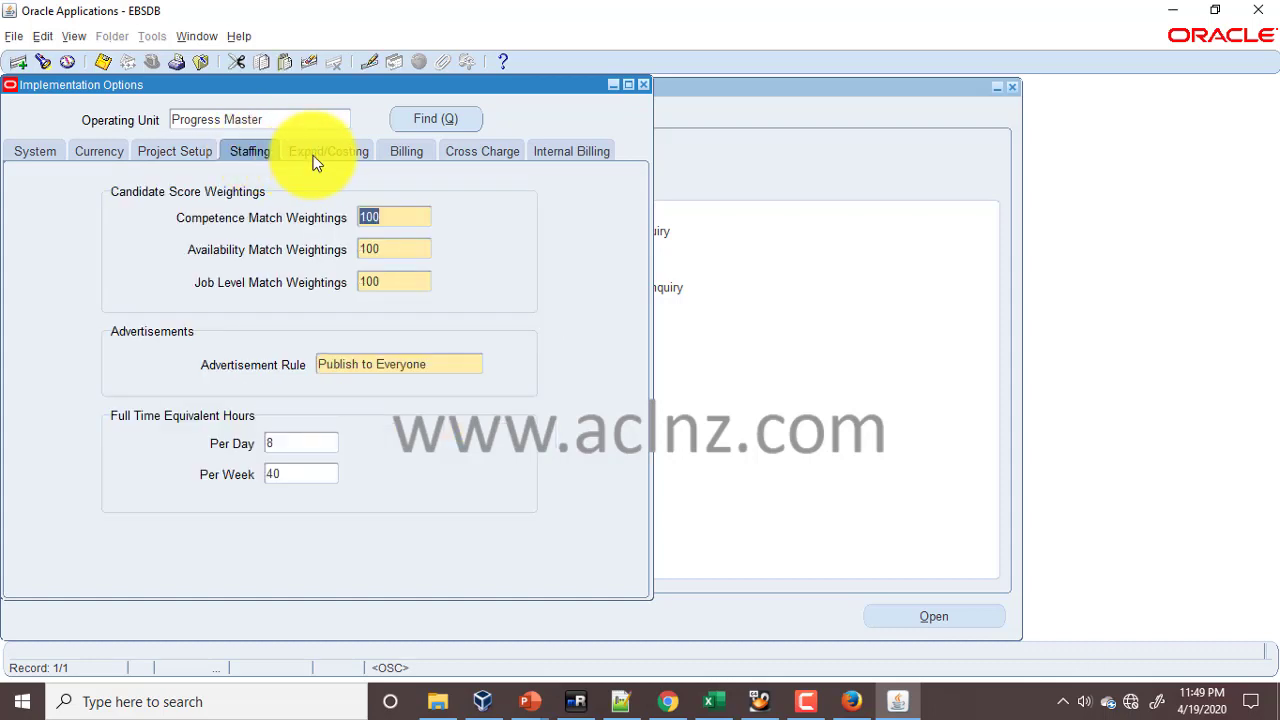
left_click(311, 154)
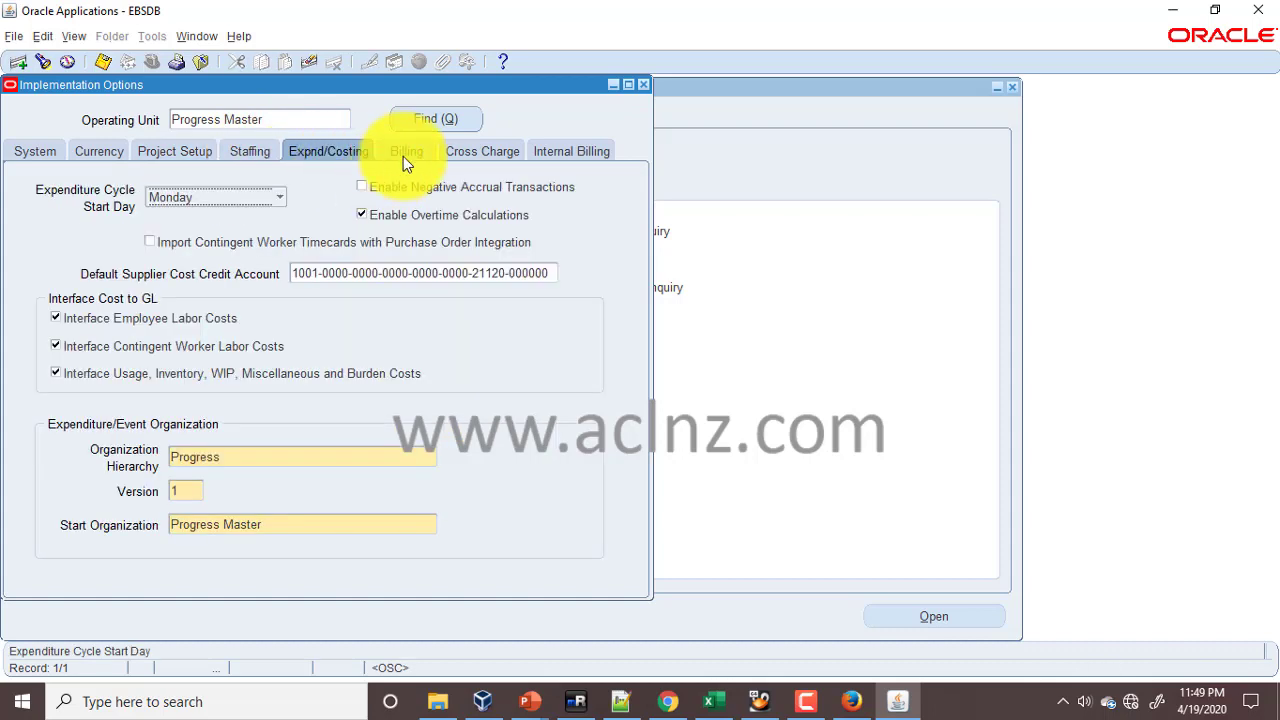
left_click(407, 155)
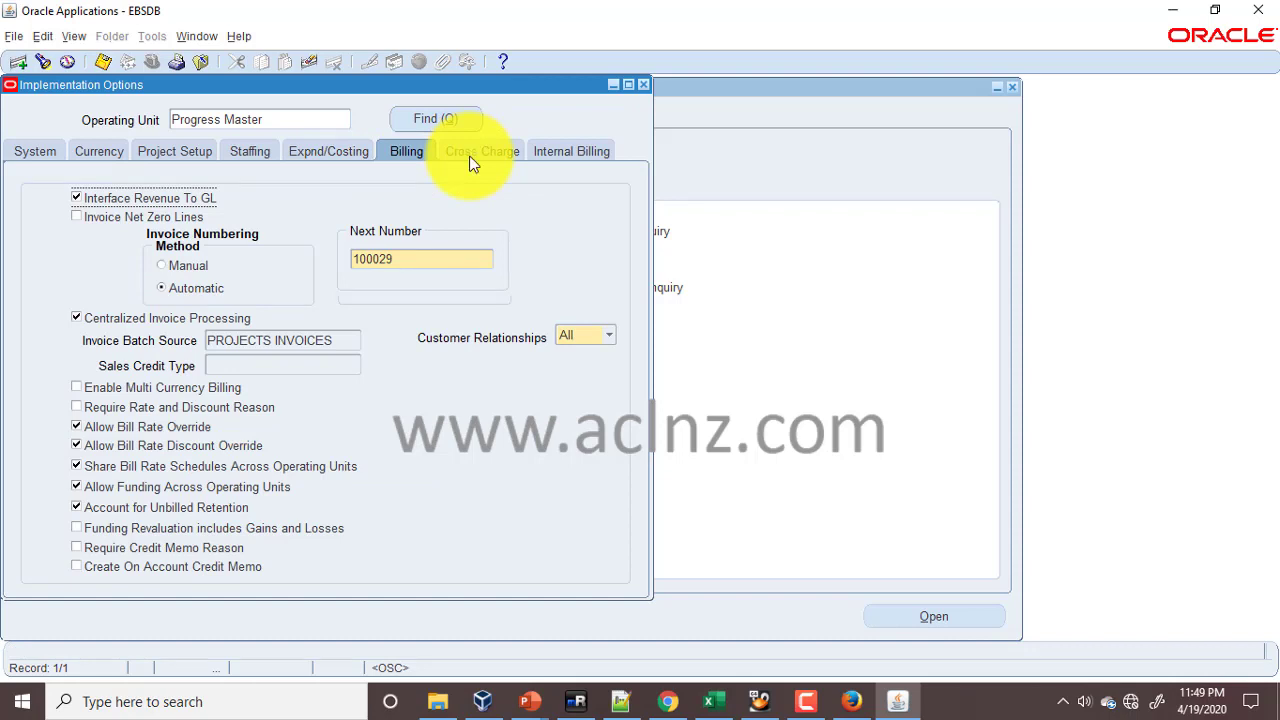
left_click(473, 160)
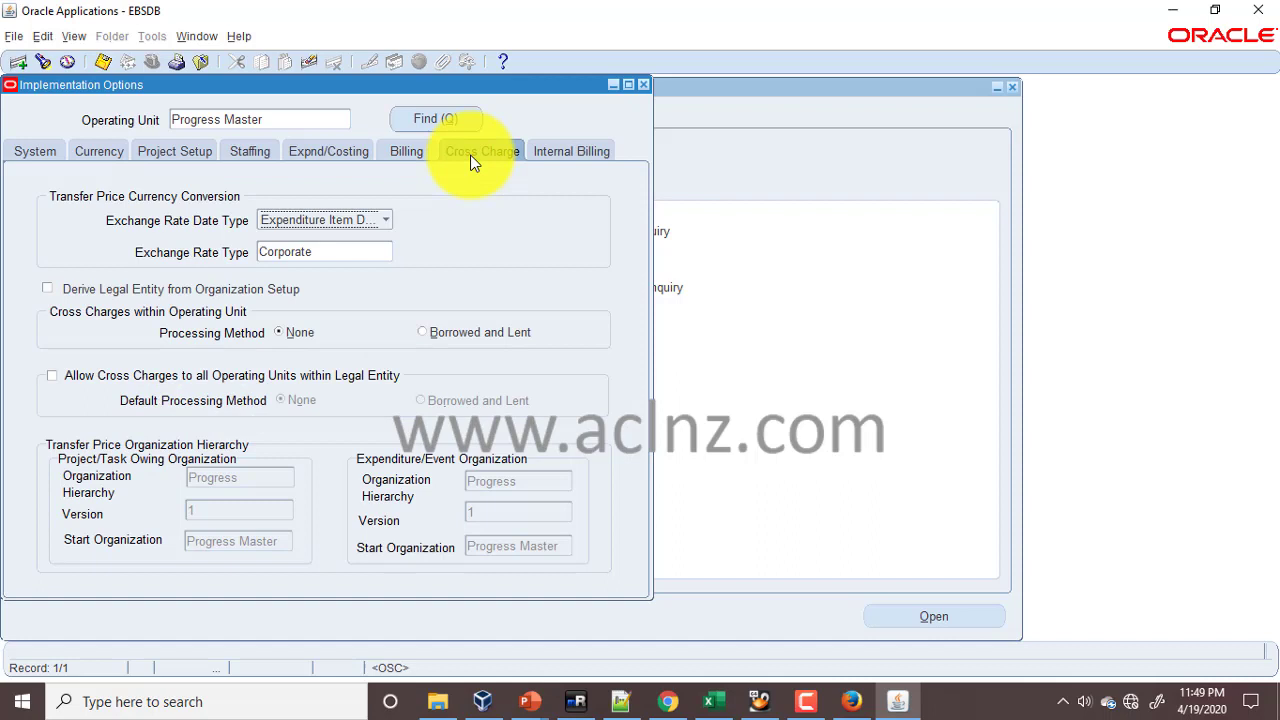
left_click(565, 155)
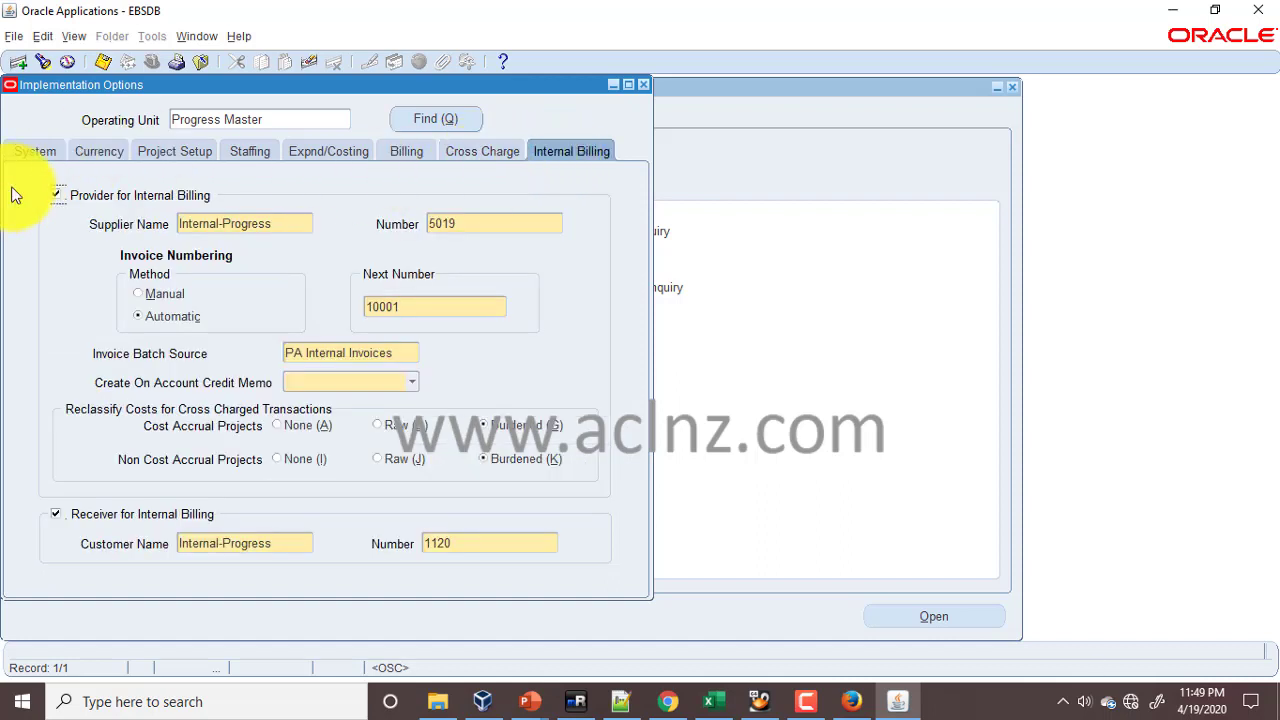
left_click(34, 153)
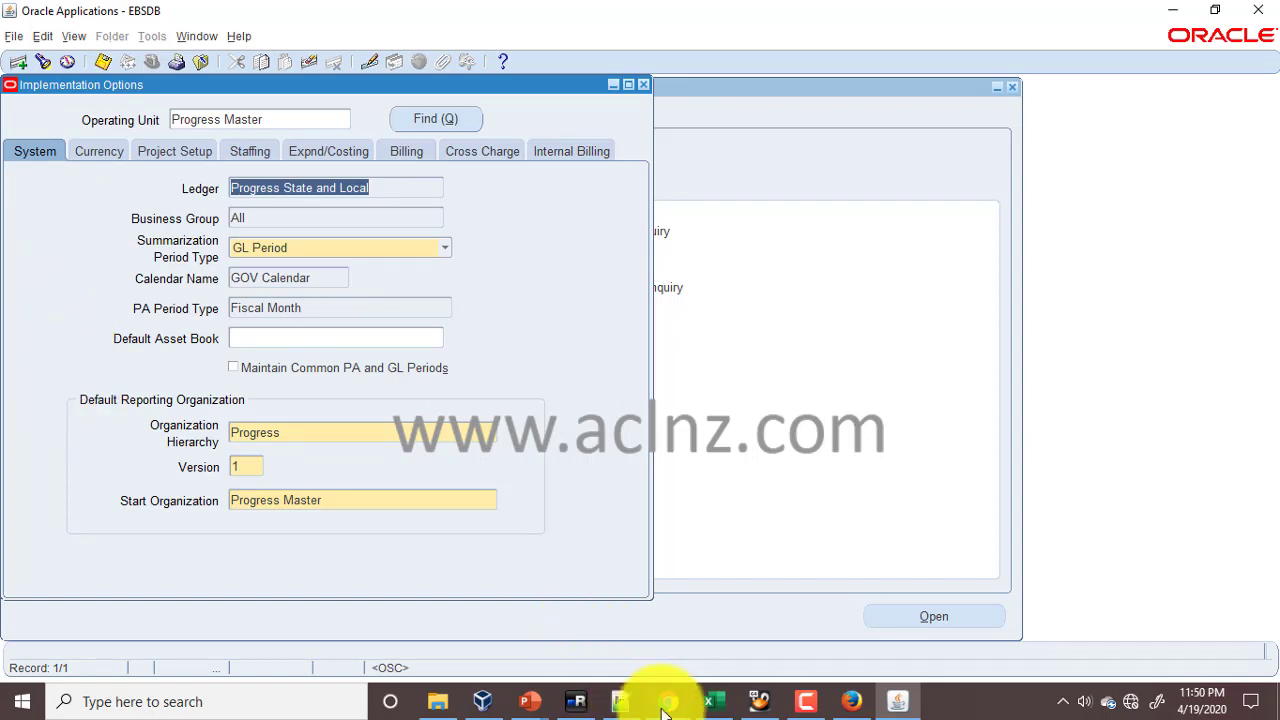
- Switch to Chrome and highlight checklist item 16, Define Project Accounting Periods
mouse_move(662, 712)
left_click(654, 644)
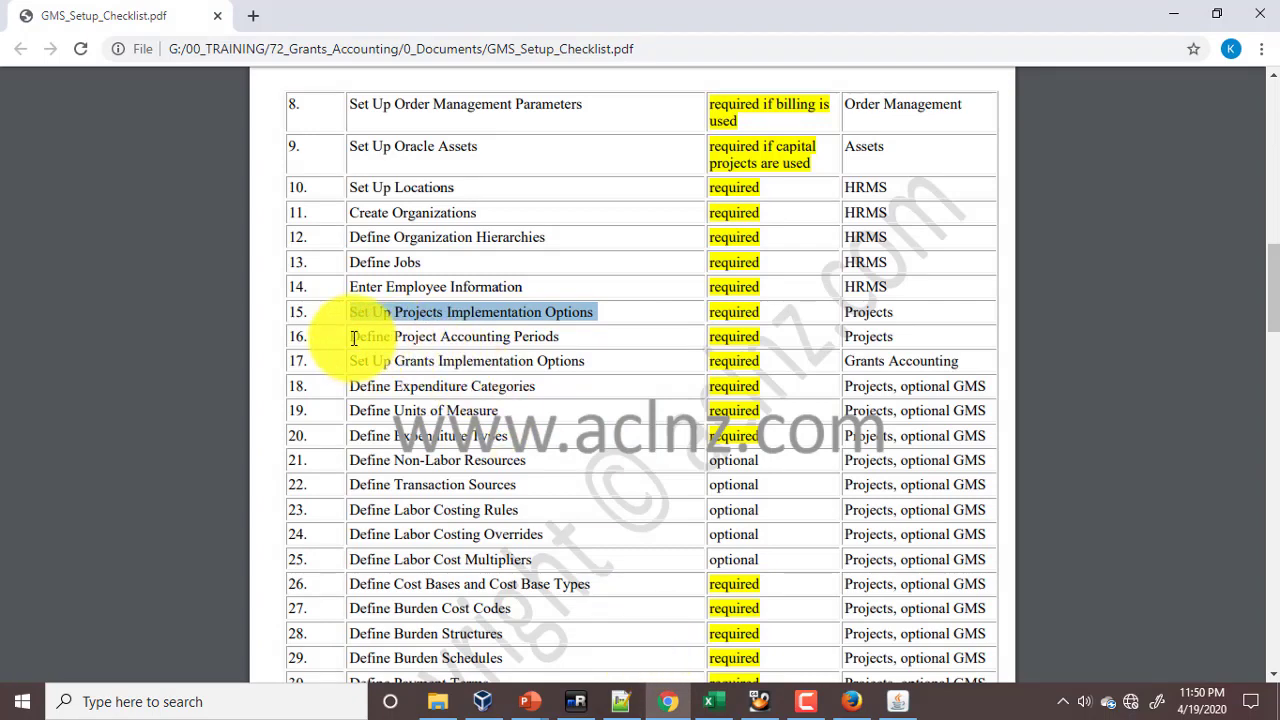
left_click_drag(354, 338, 555, 343)
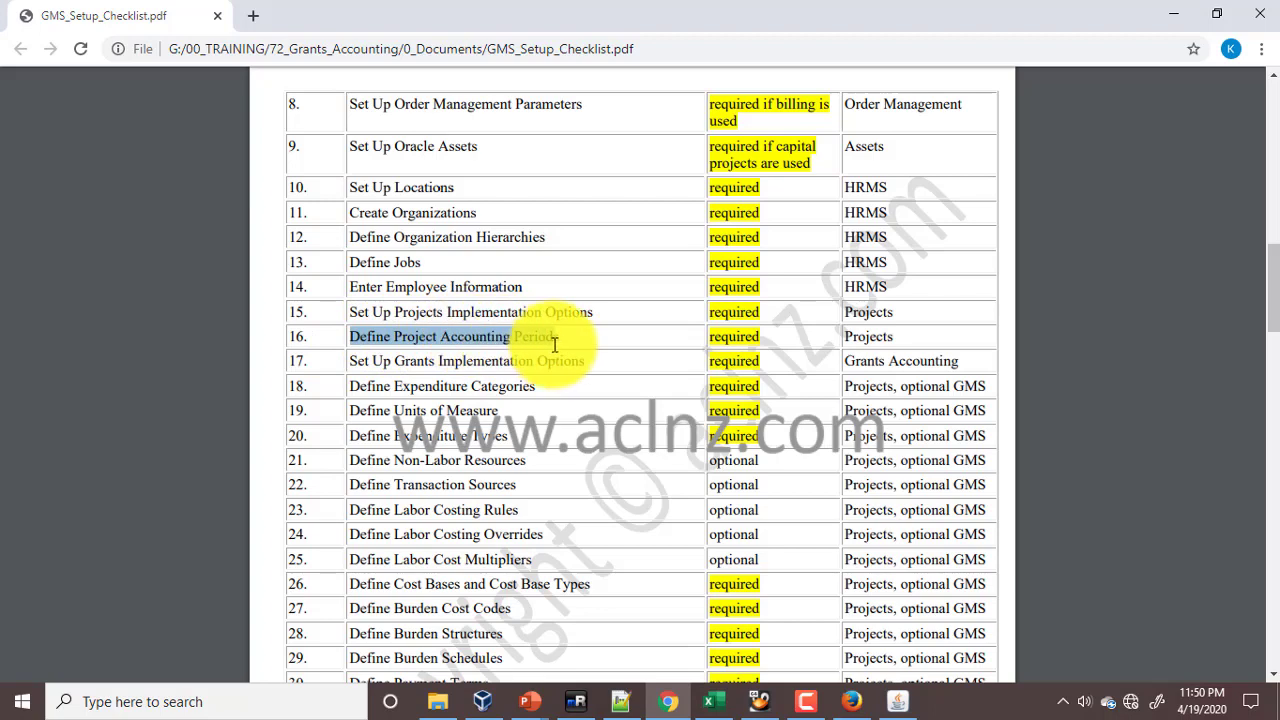
left_click(578, 336)
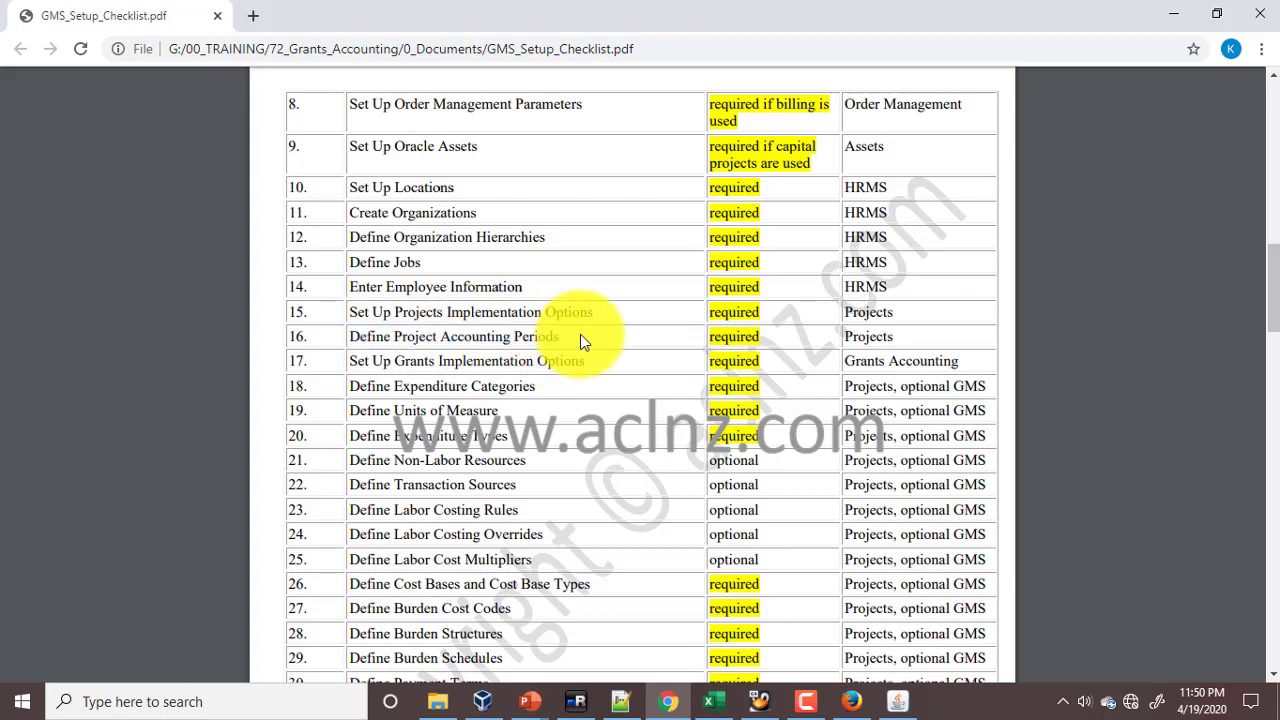
- Switch back to Oracle Applications and review the PA Period Type and Calendar Name in the System implementation options
left_click(899, 704)
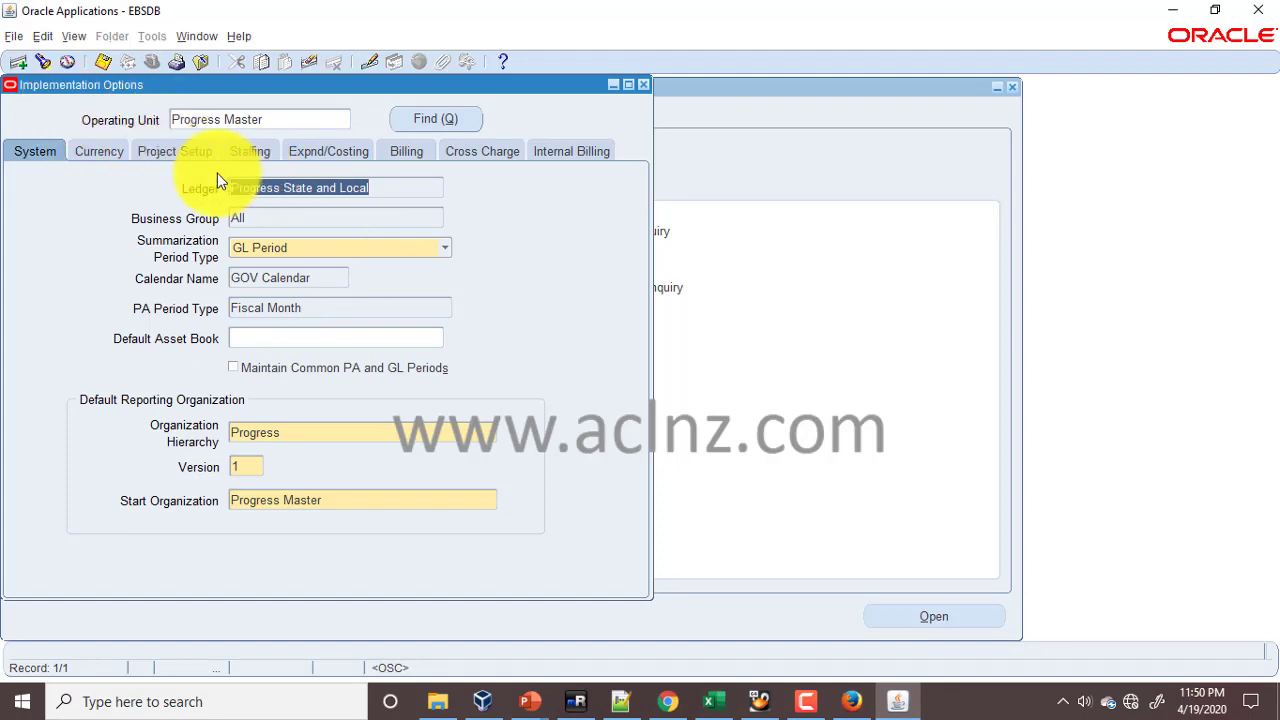
double_click(251, 306)
double_click(257, 282)
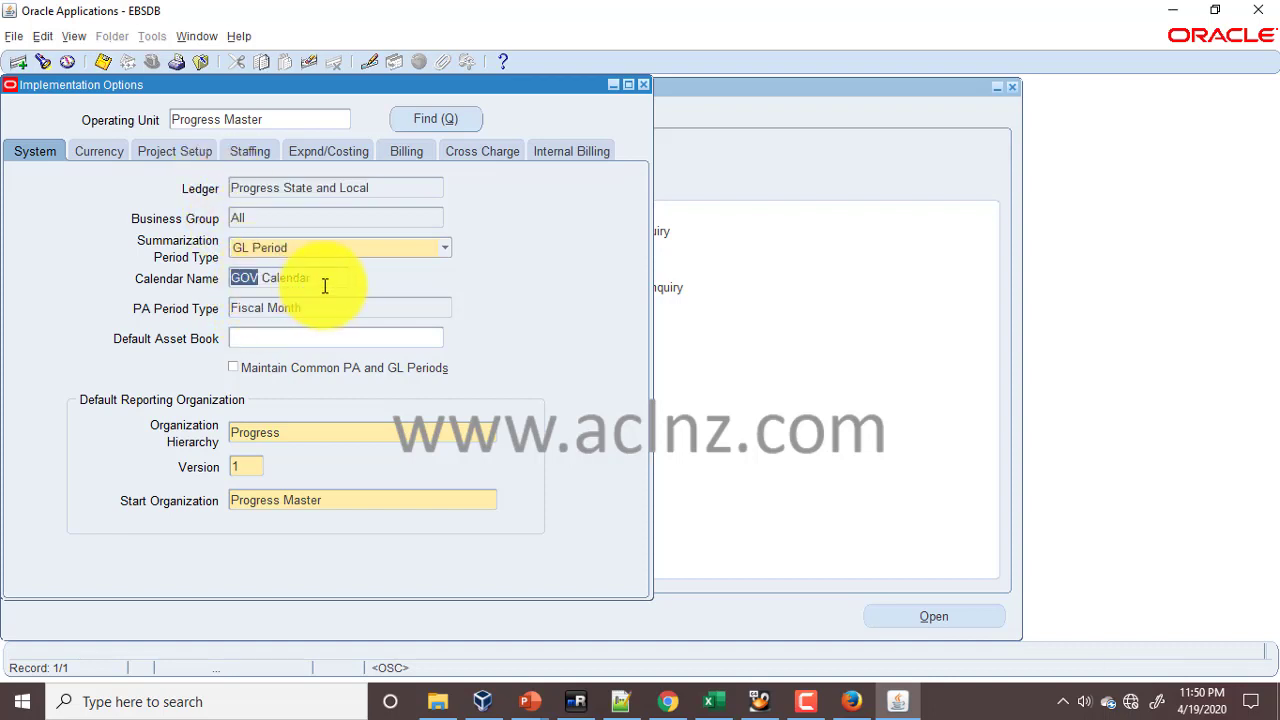
left_click_drag(320, 277, 212, 259)
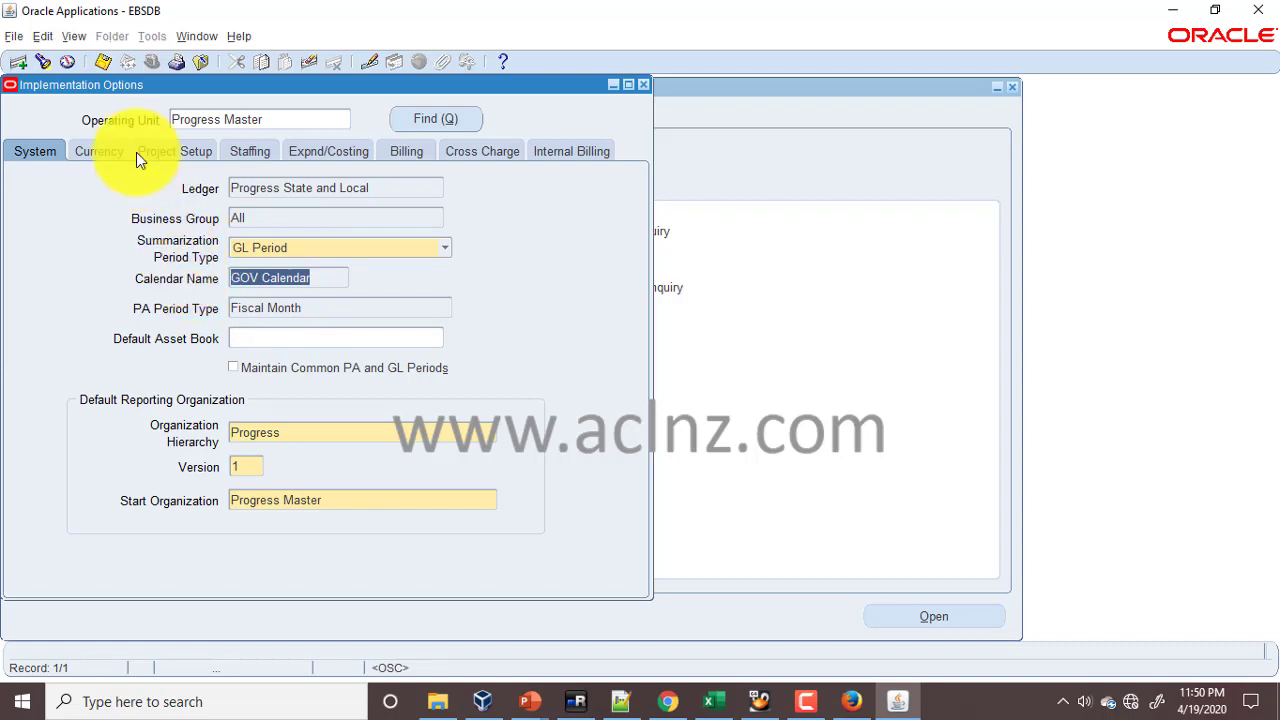
- Open the PA Periods function under Setup, System and find the period statuses for the Progress Master operating unit
left_click(68, 61)
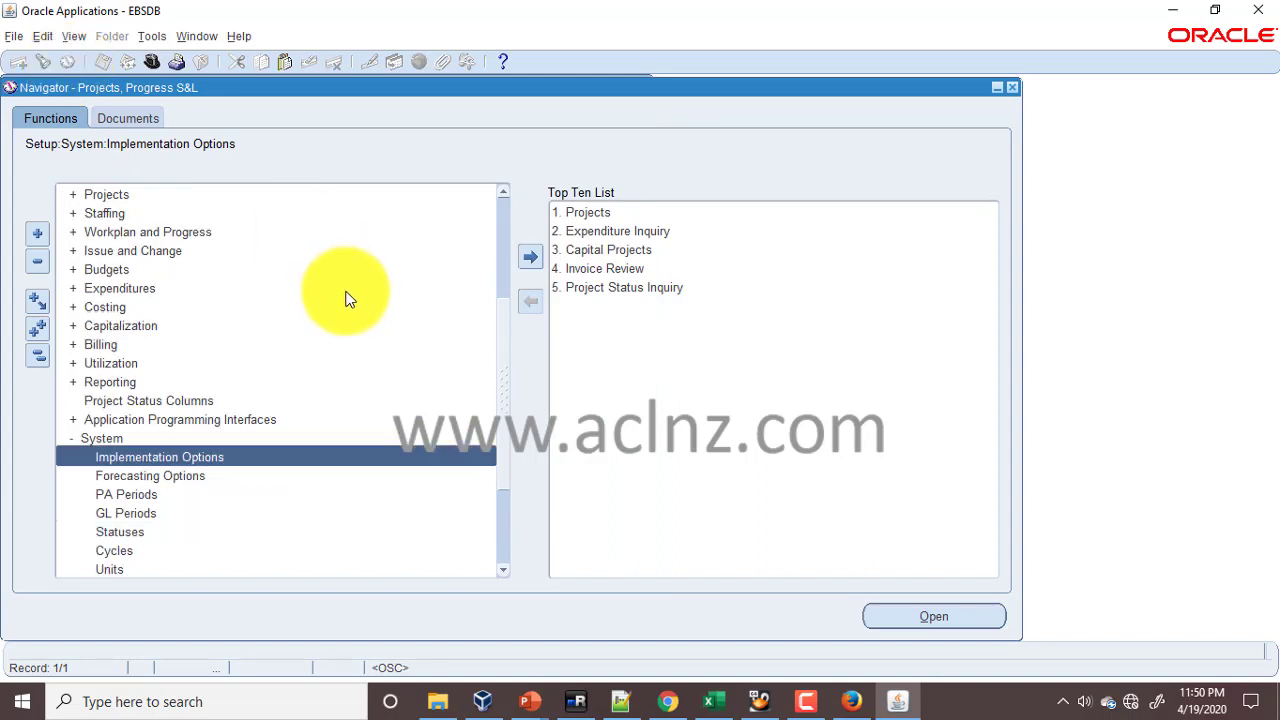
scroll(345, 298, "down", 1)
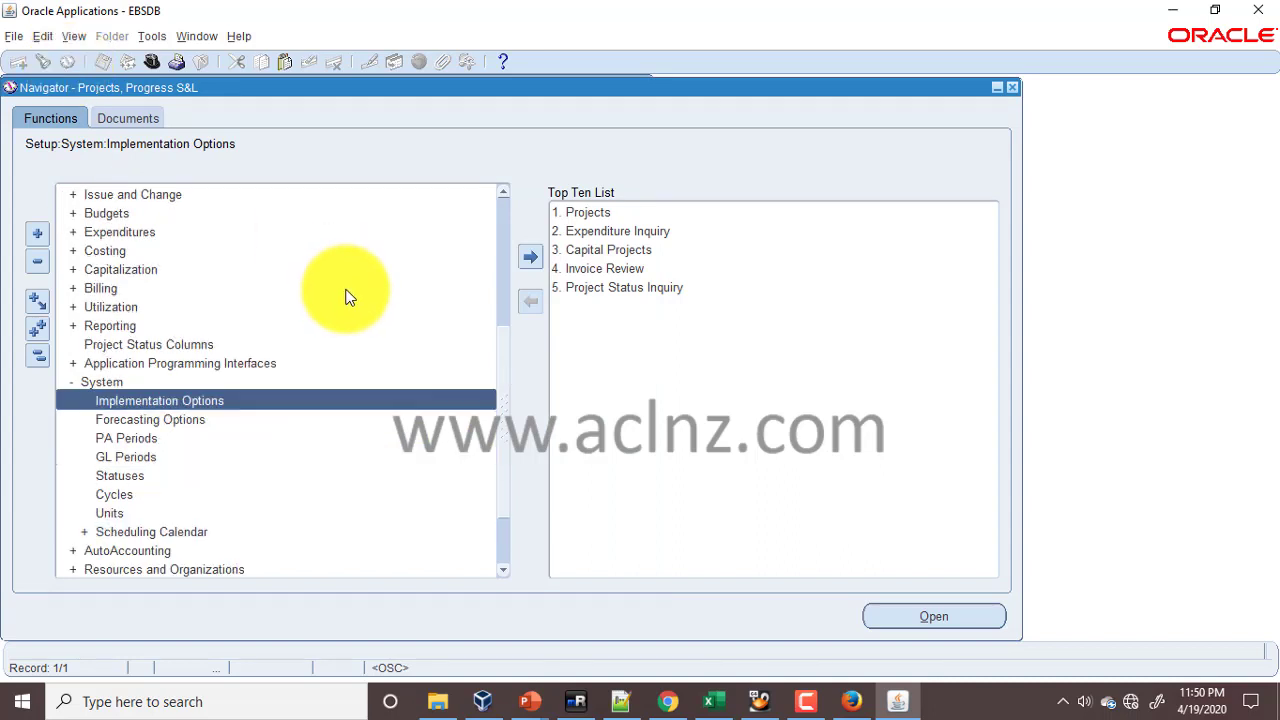
double_click(140, 439)
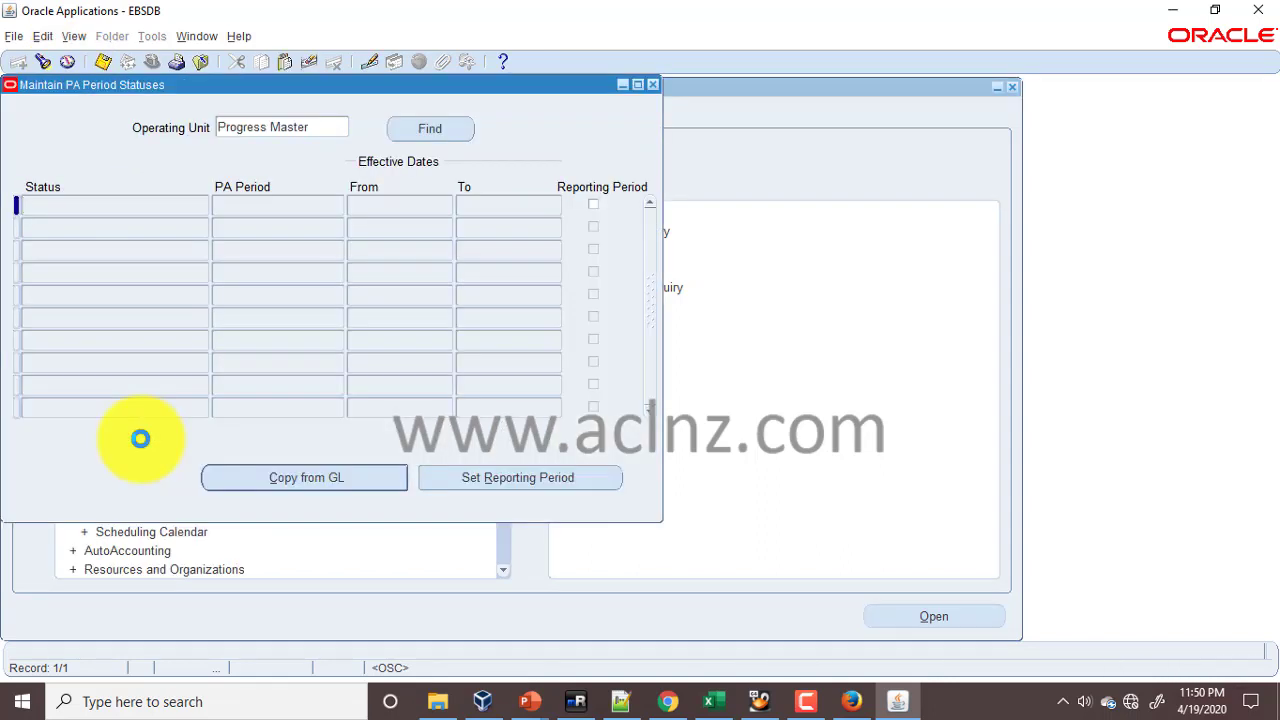
left_click(430, 130)
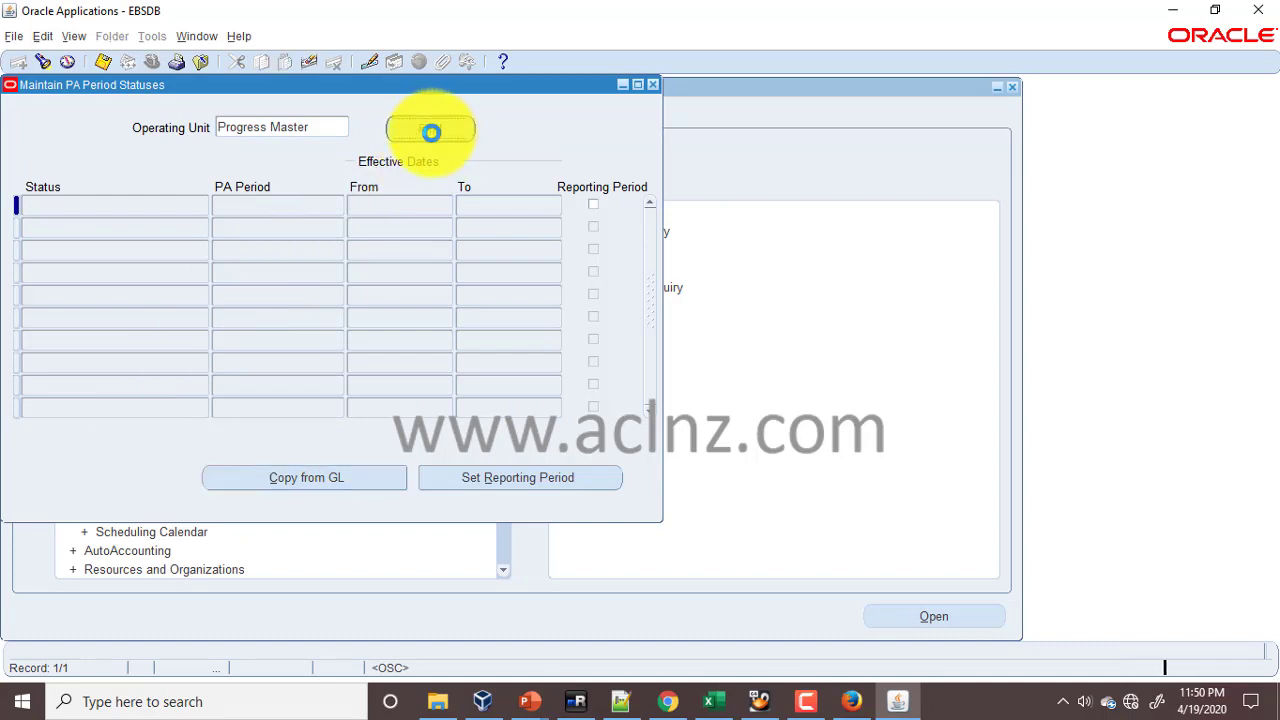
- Review the PA period statuses back through the 2021 periods, and switch to Chrome to check the next setup checklist item
scroll(243, 370, "down", 1)
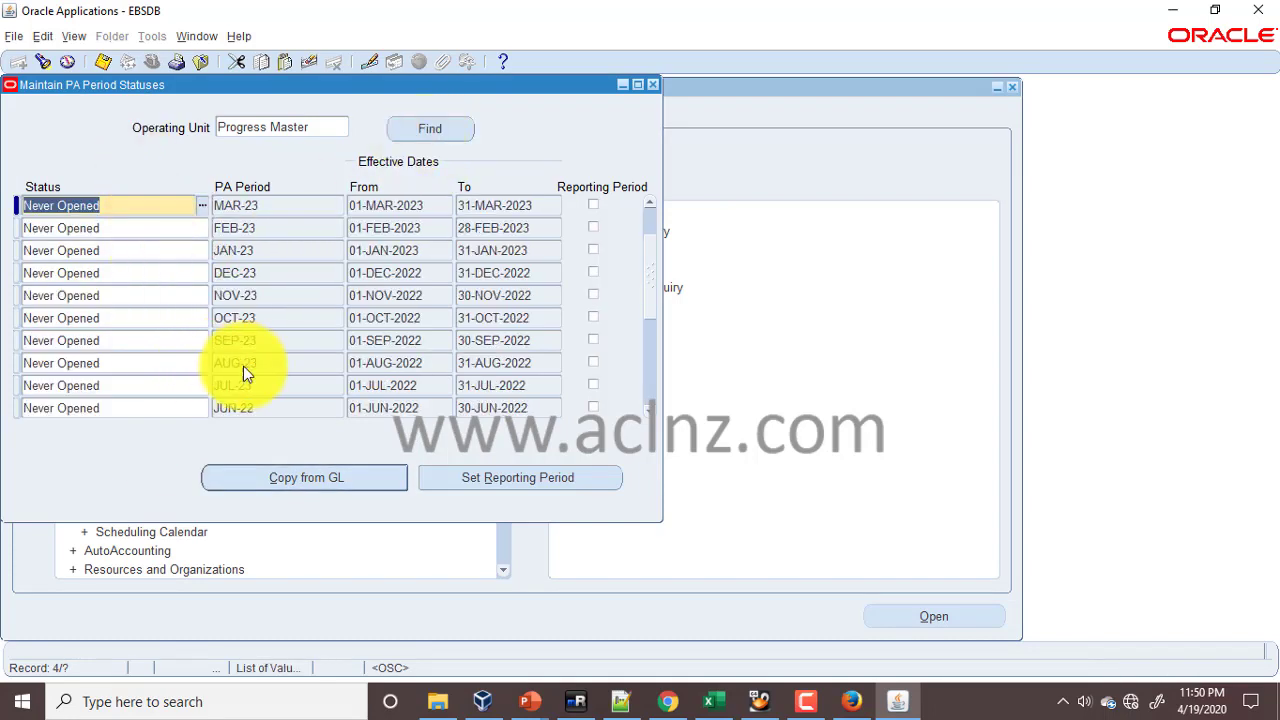
scroll(243, 366, "down", 5)
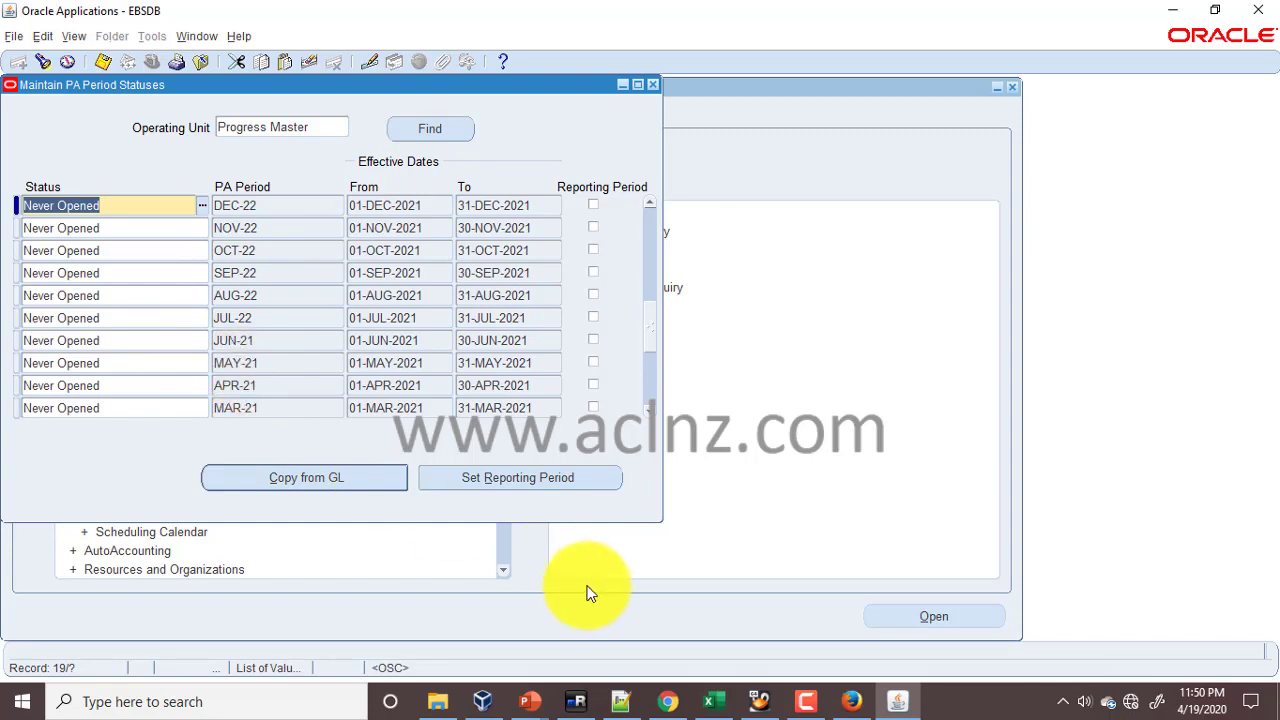
left_click(667, 702)
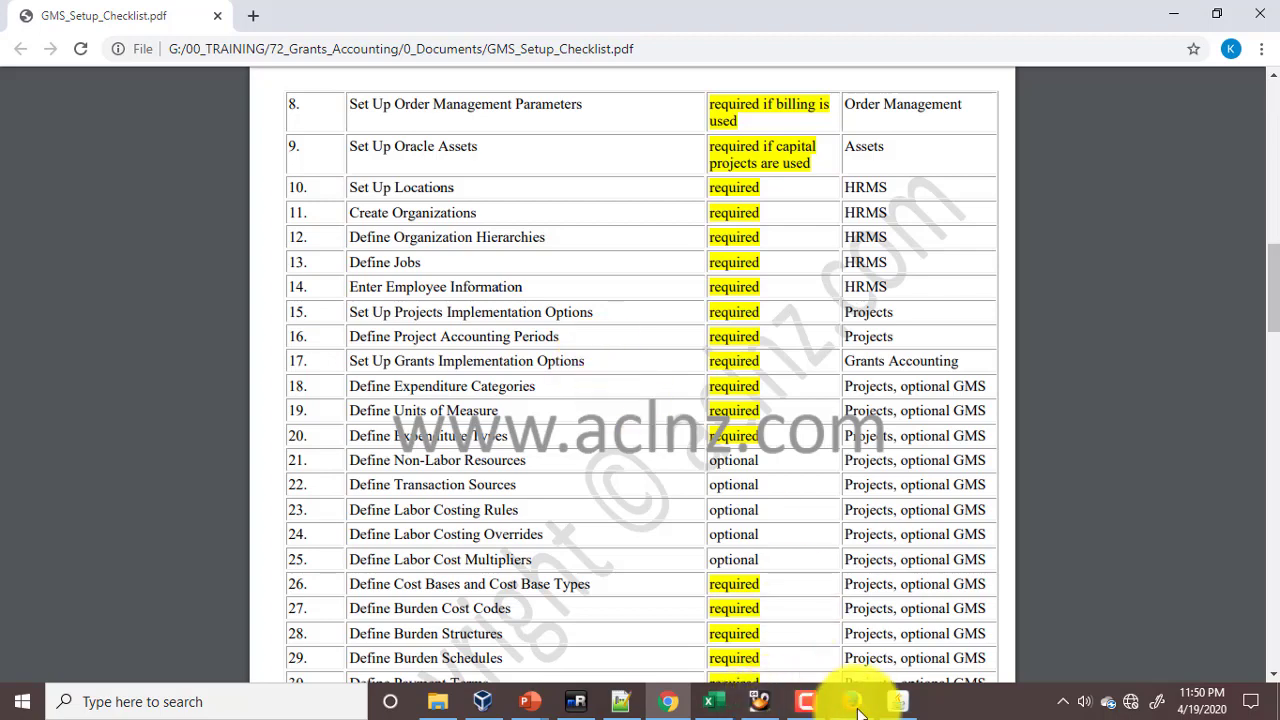
- Switch back to Oracle Applications and change the responsibility to Grants Accounting, Progress S&L
left_click(895, 701)
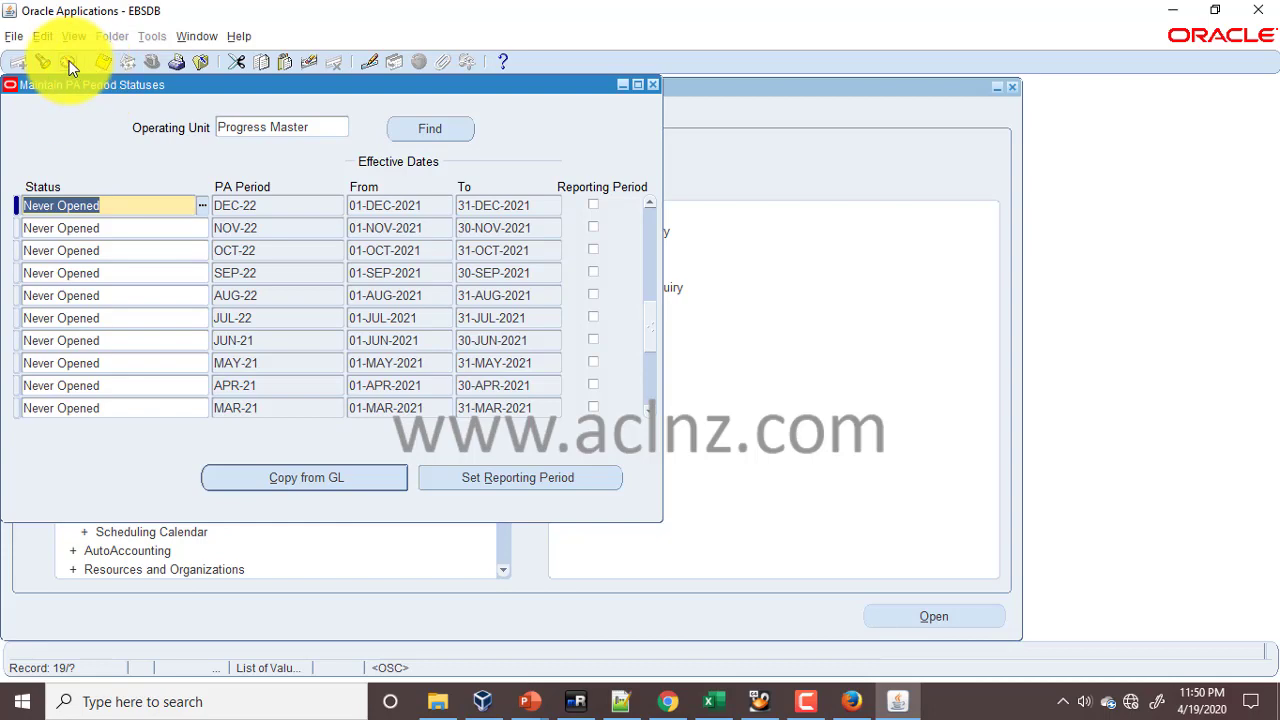
left_click(62, 61)
left_click(152, 62)
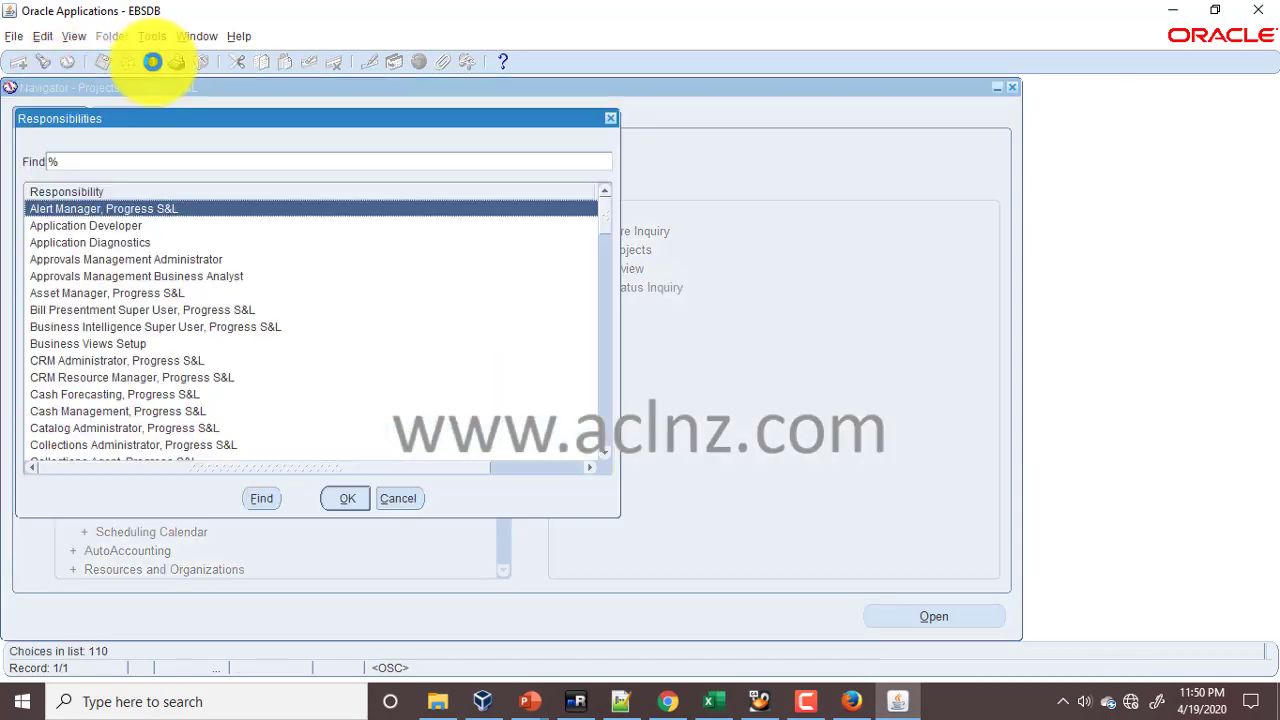
type("g")
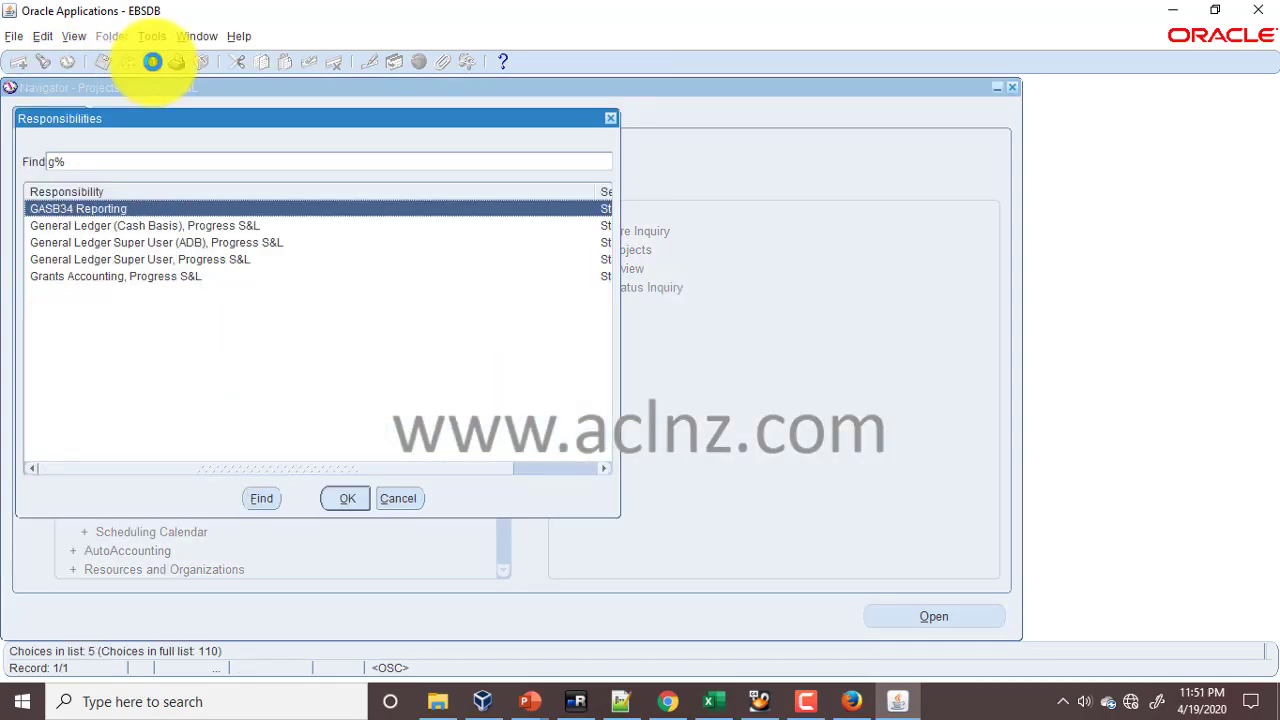
left_click(142, 276)
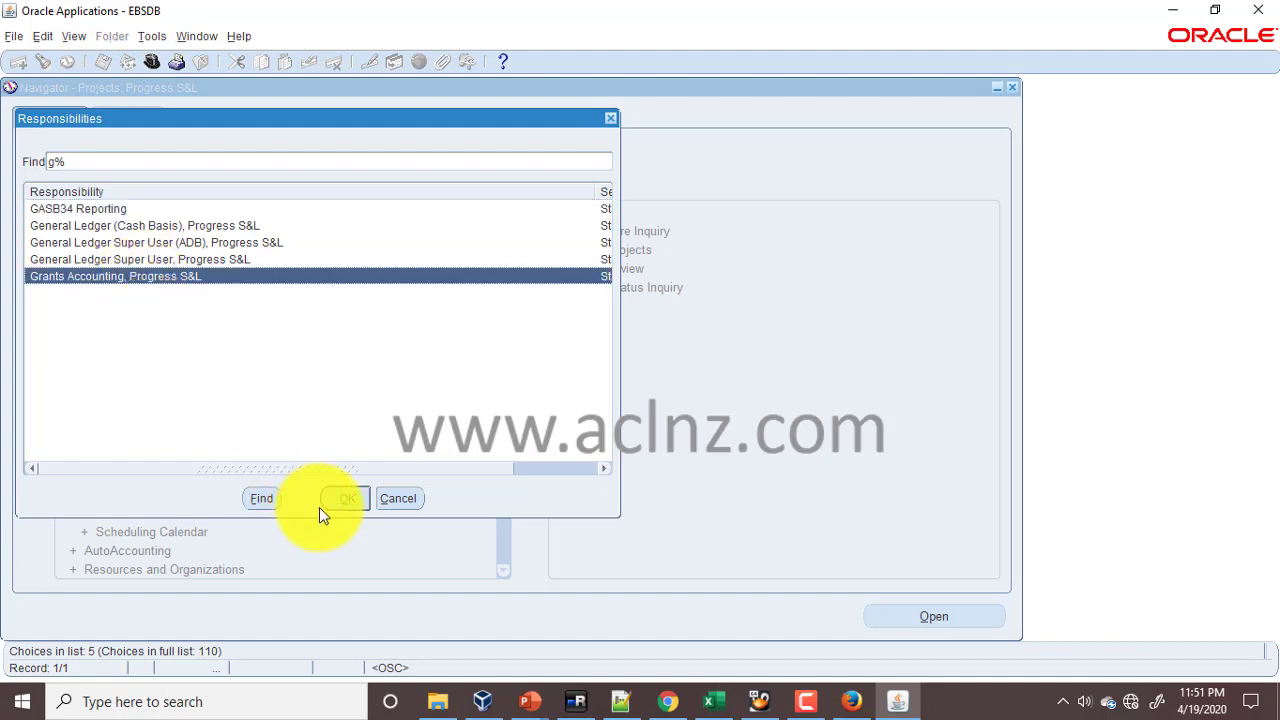
left_click(356, 499)
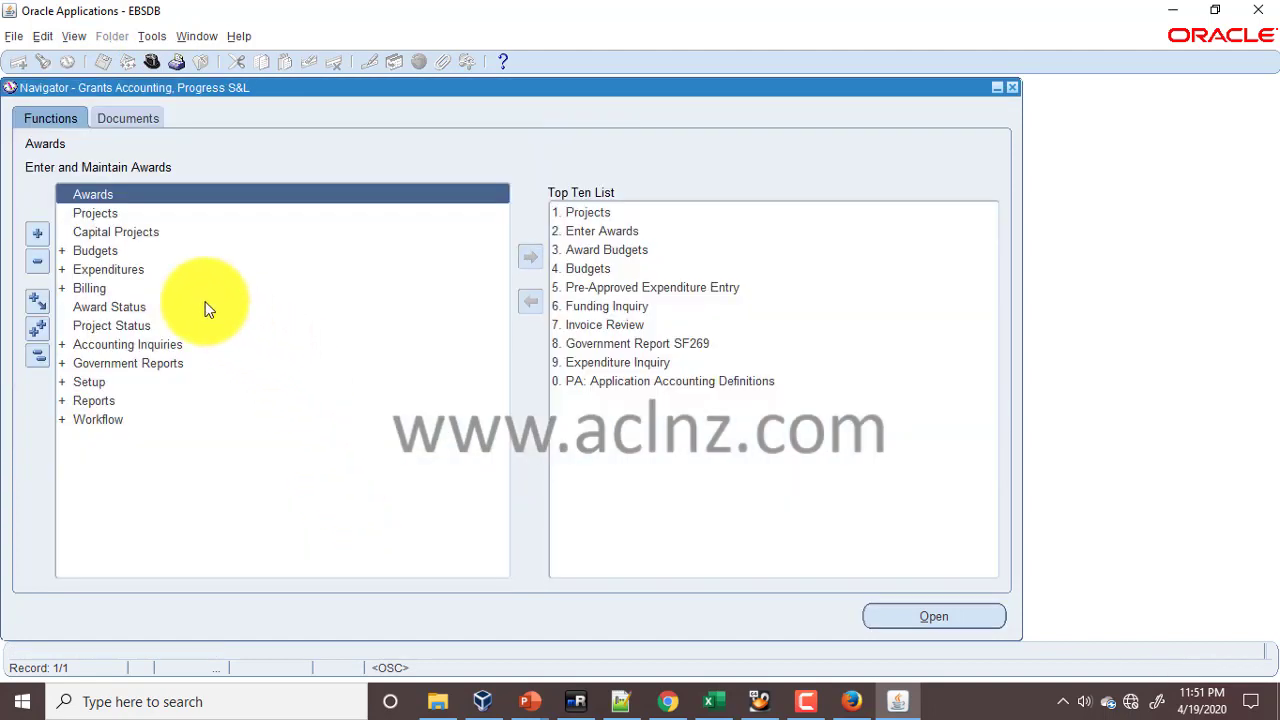
- Open the Grants Implementation Options function under Setup, System
double_click(107, 384)
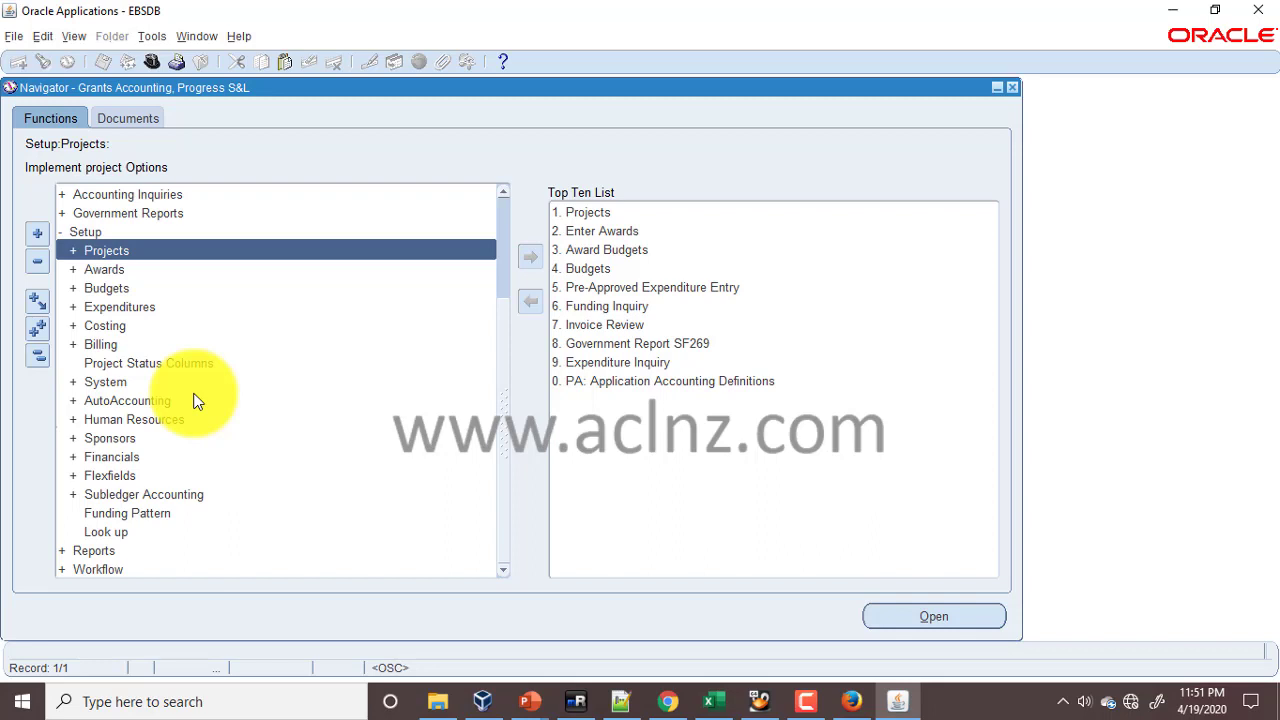
double_click(192, 385)
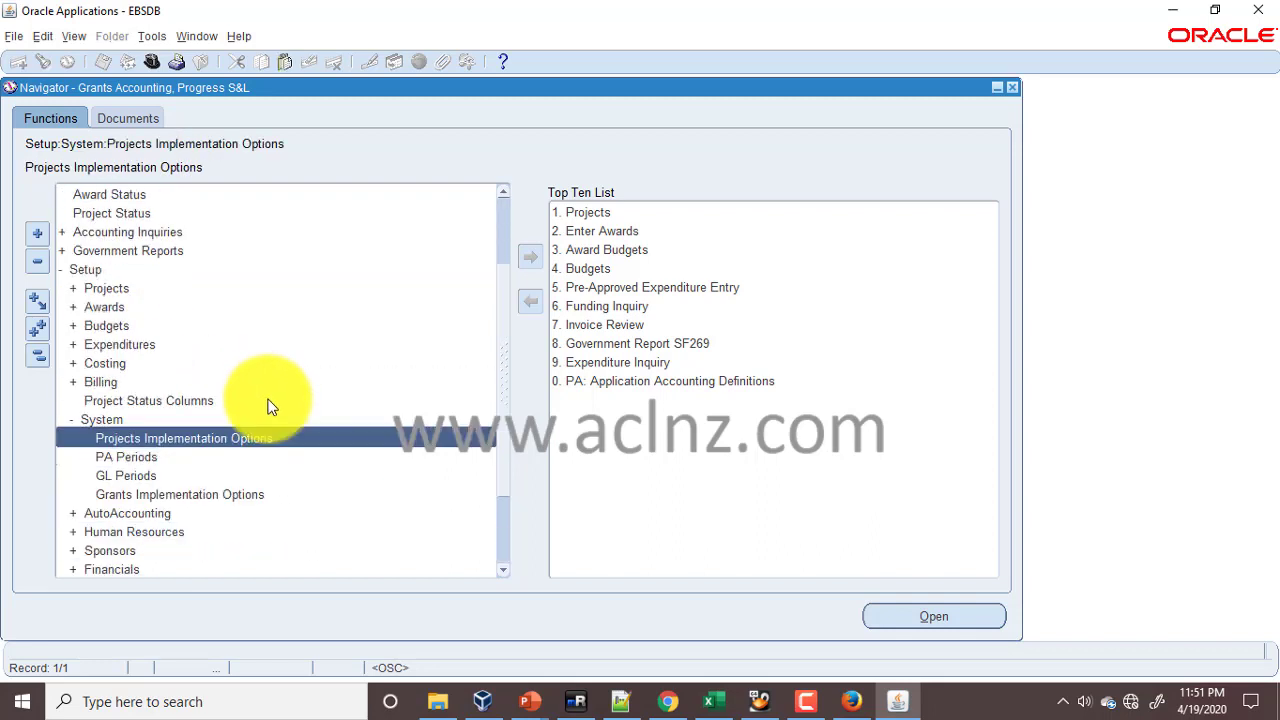
left_click(232, 493)
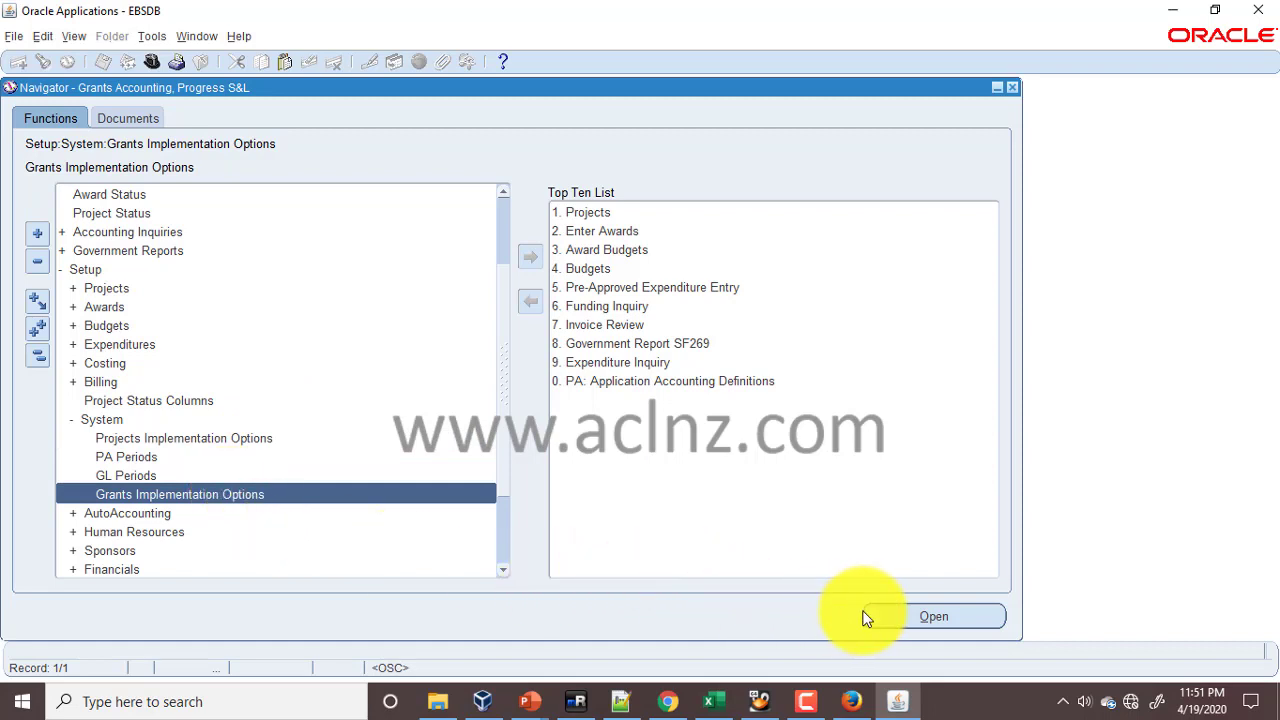
left_click(897, 619)
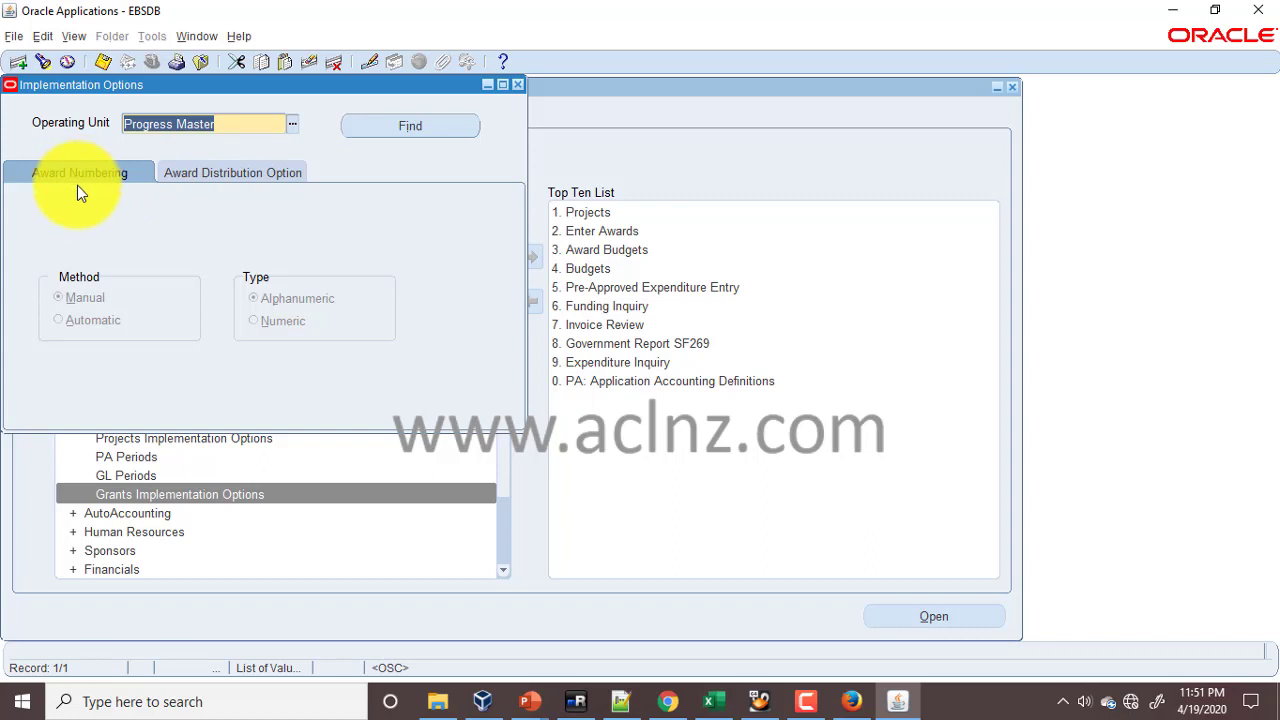
- Review the Award Distribution Option and Award Numbering settings for Progress Master, and switch to Chrome to consult the checklist
left_click(197, 170)
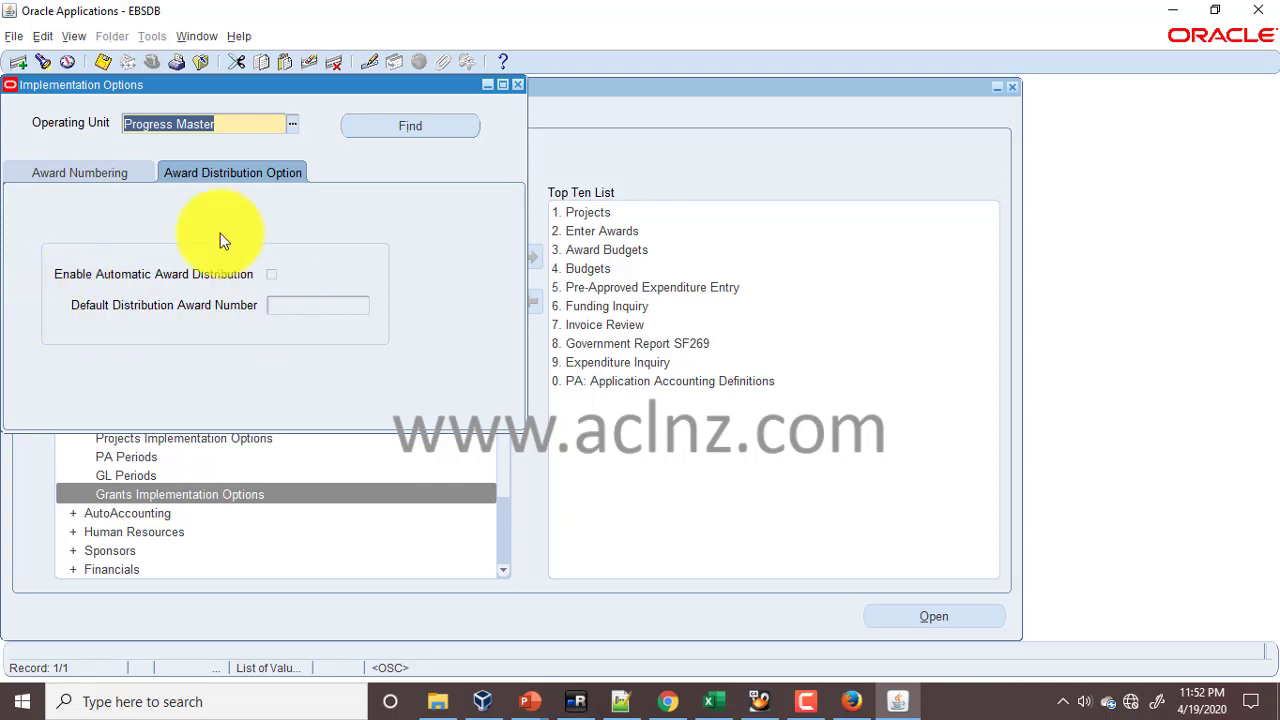
left_click(67, 169)
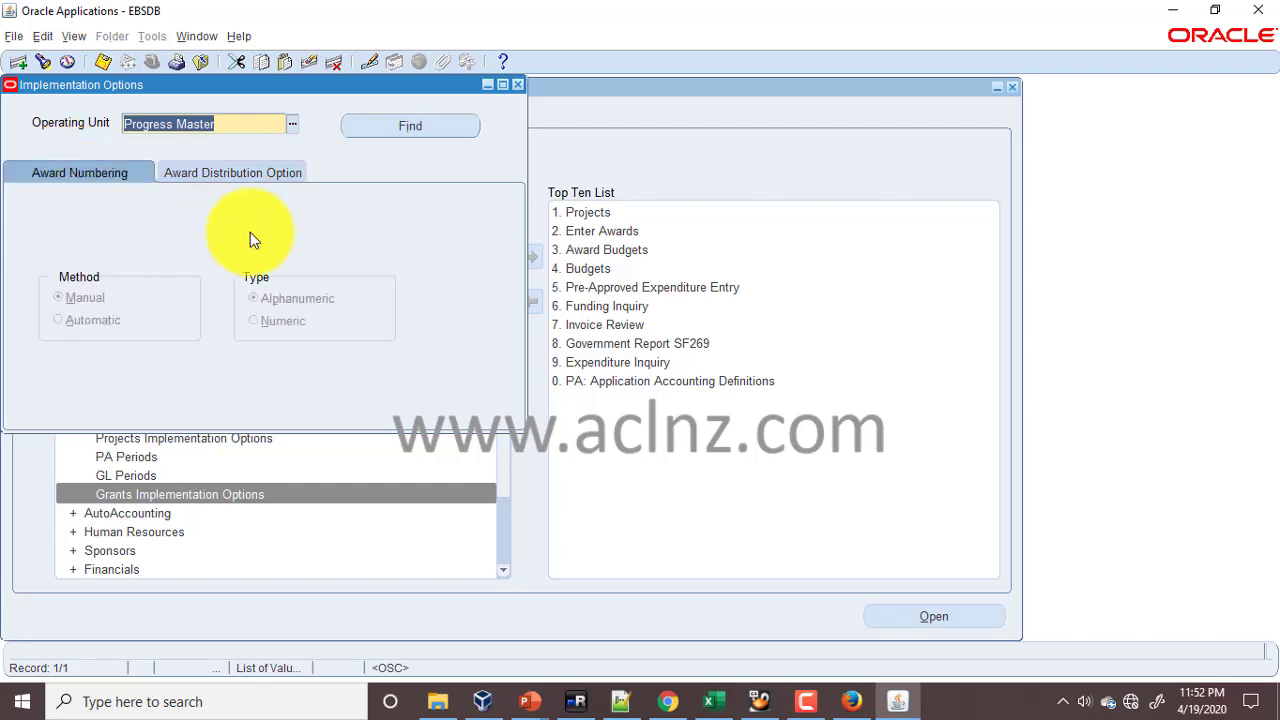
left_click(666, 700)
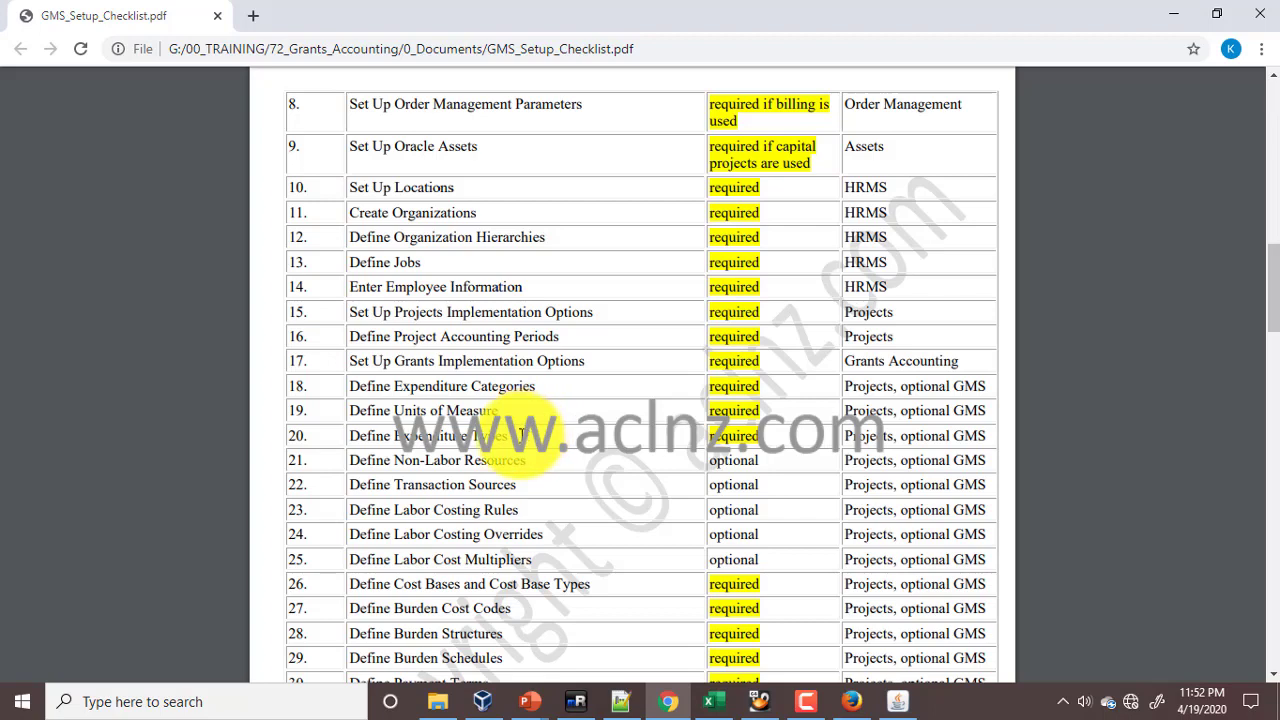
- Switch back to Oracle Applications and change the responsibility to Projects, Progress S&L
left_click(895, 704)
left_click(66, 61)
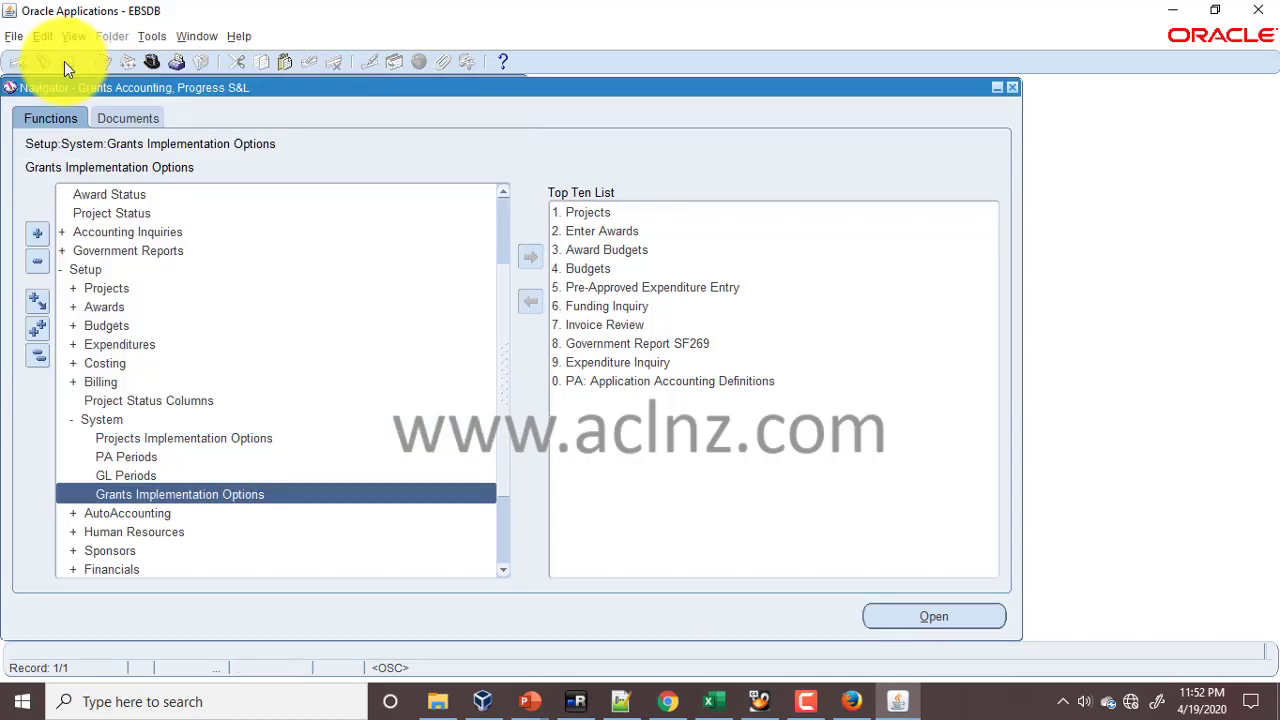
left_click(150, 62)
type("p")
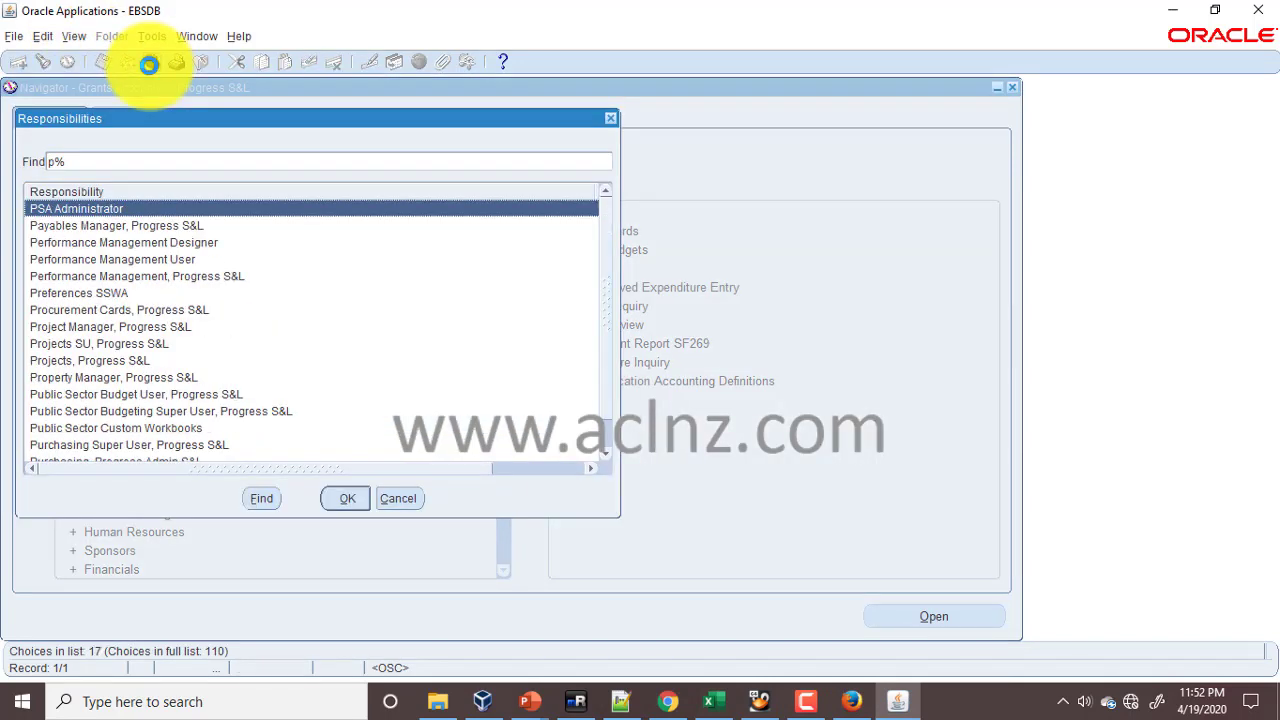
type("r")
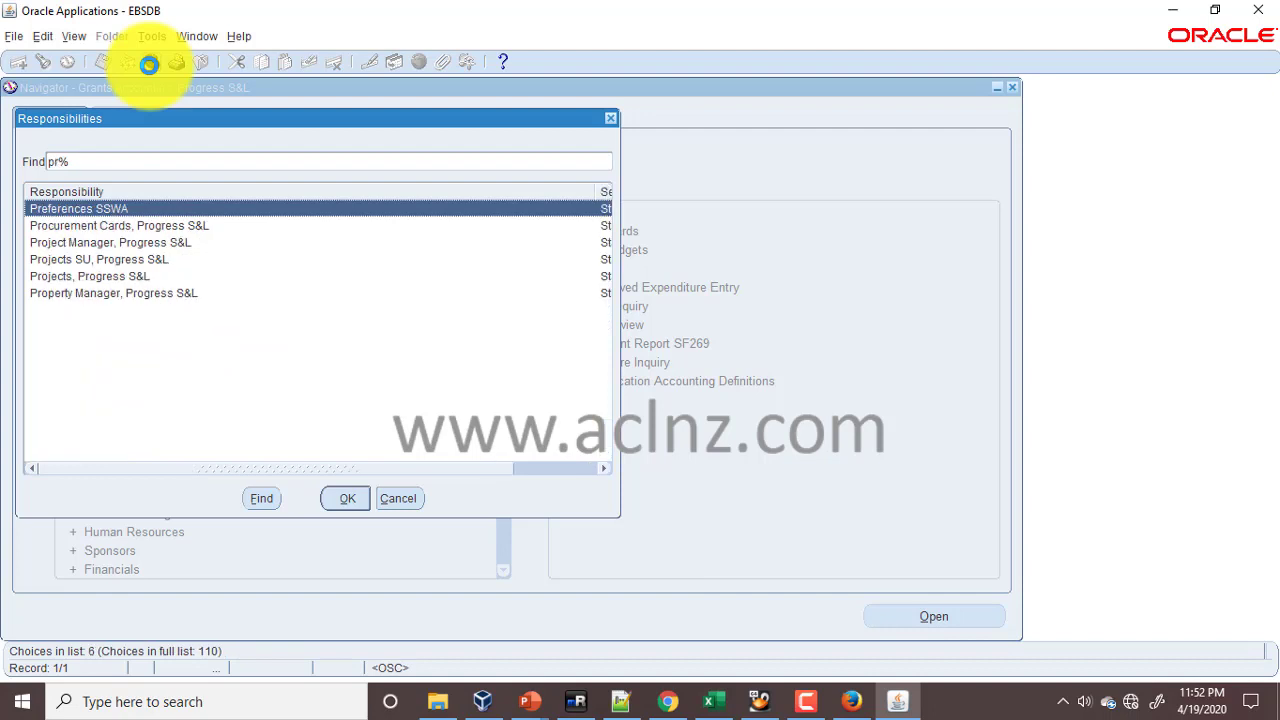
left_click(86, 277)
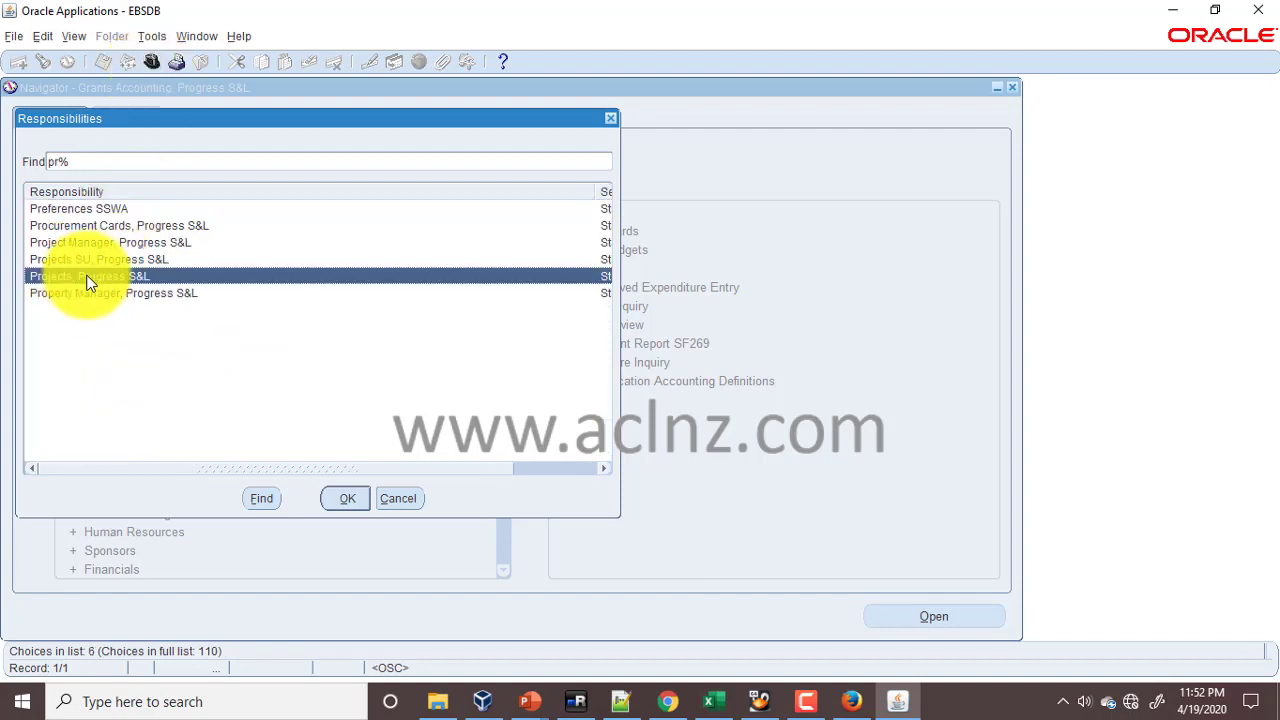
left_click(350, 500)
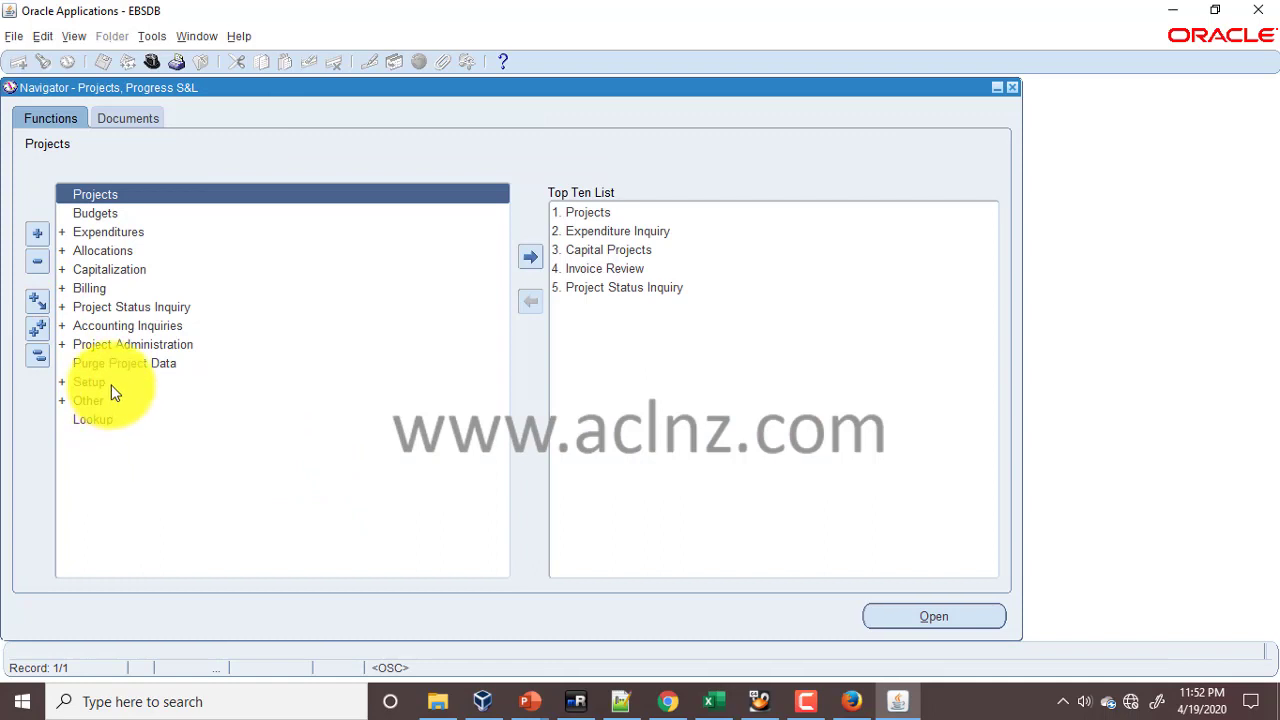
- Expand Setup, Expenditures in the Navigator and locate the Expenditure Categories and Expenditure Types functions
double_click(111, 381)
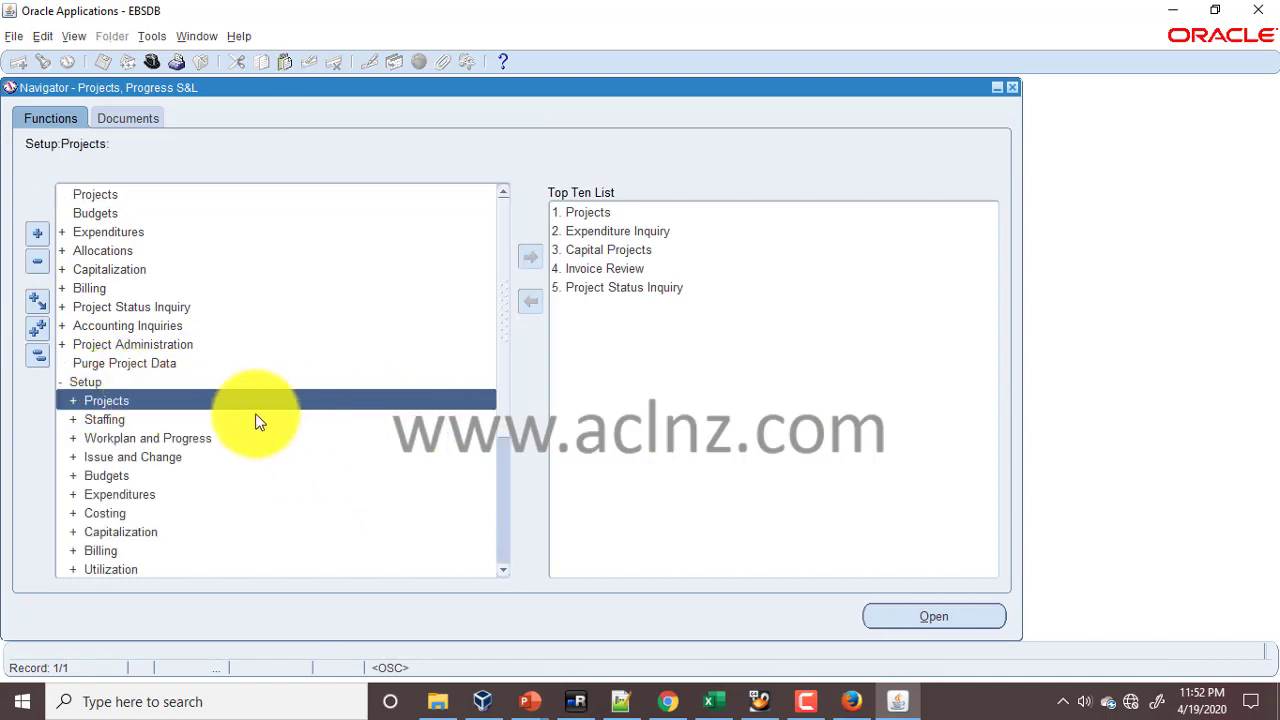
scroll(256, 414, "down", 1)
double_click(195, 434)
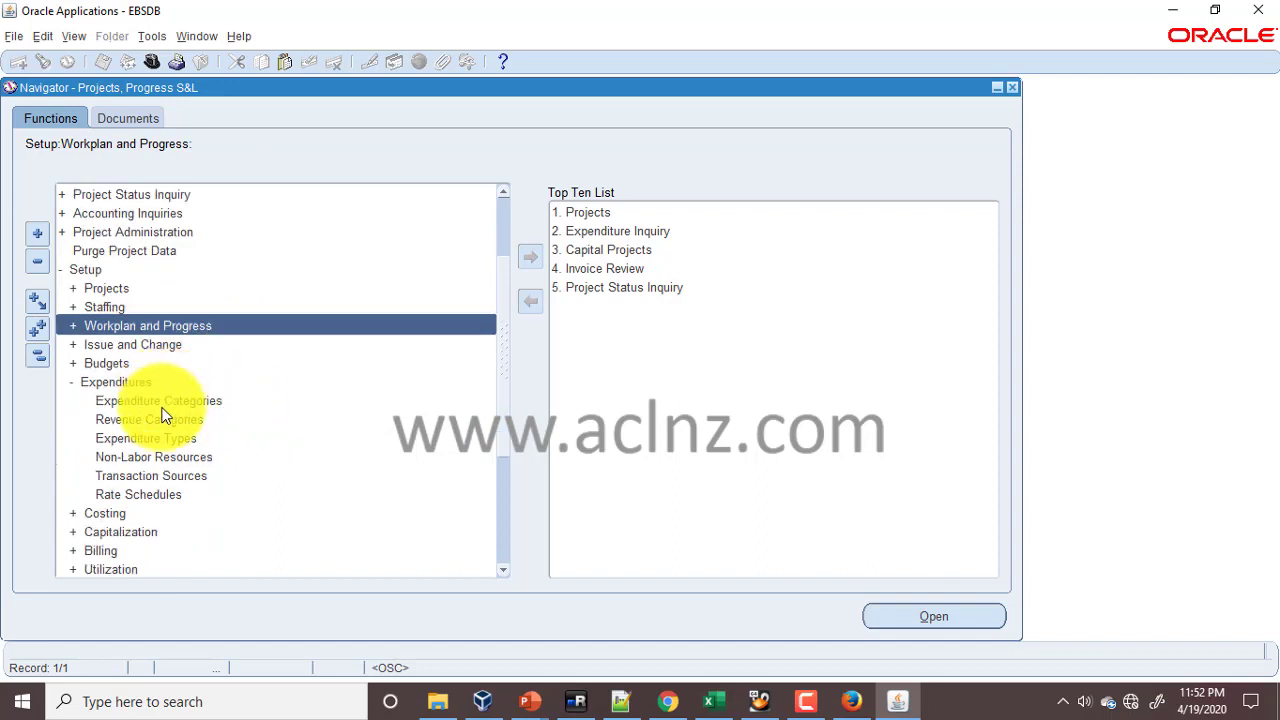
left_click(165, 400)
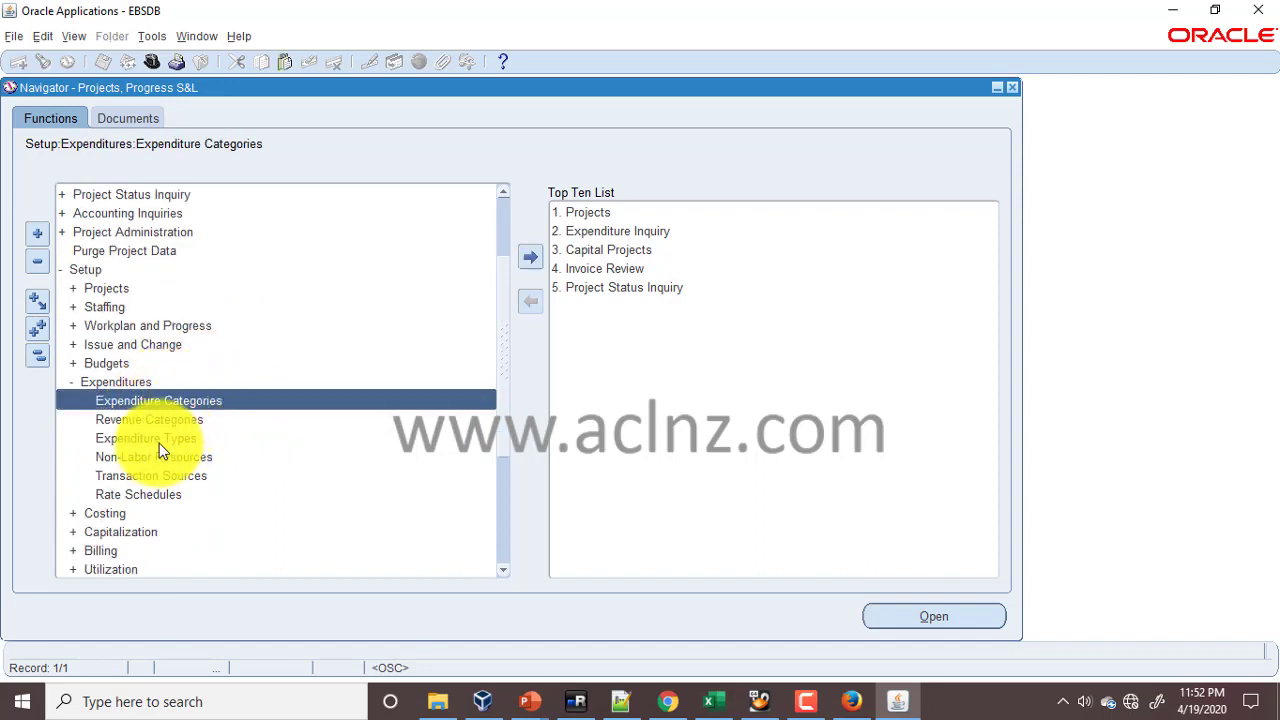
left_click(160, 440)
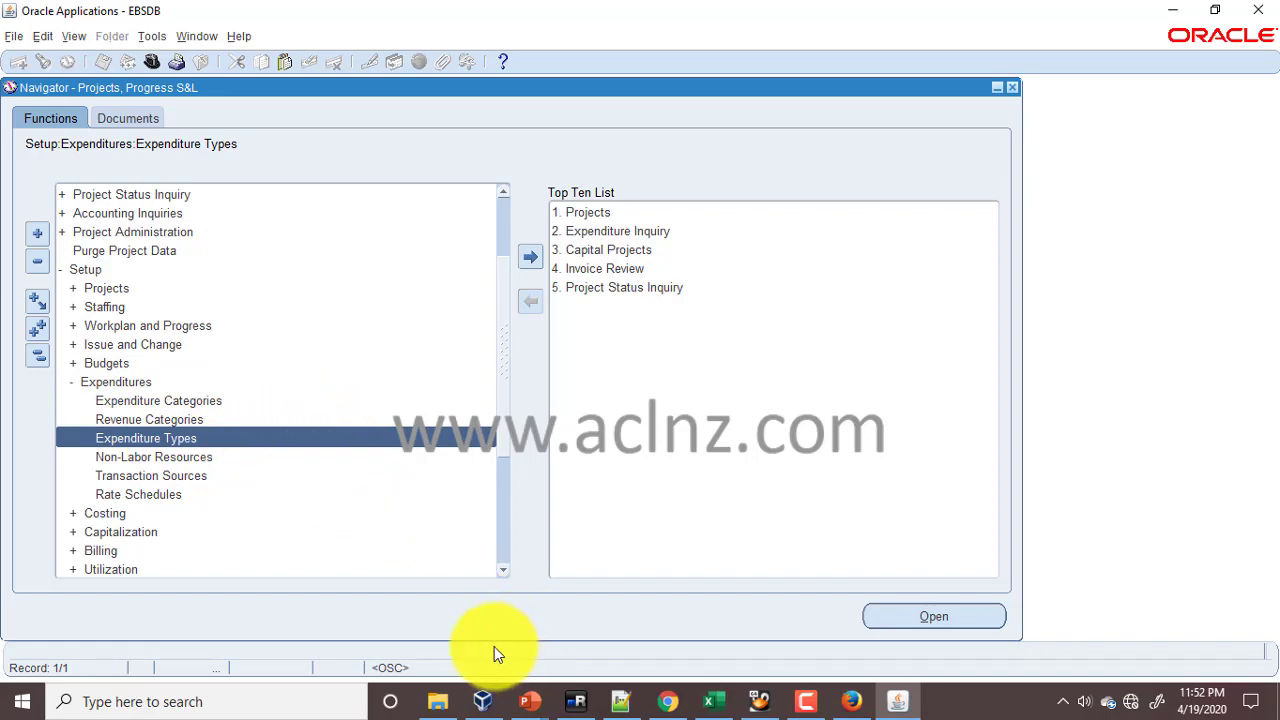
- Switch to Chrome and highlight checklist items 26 to 29, from Define Cost Bases and Cost Base Types to Define Burden Schedules
left_click(667, 701)
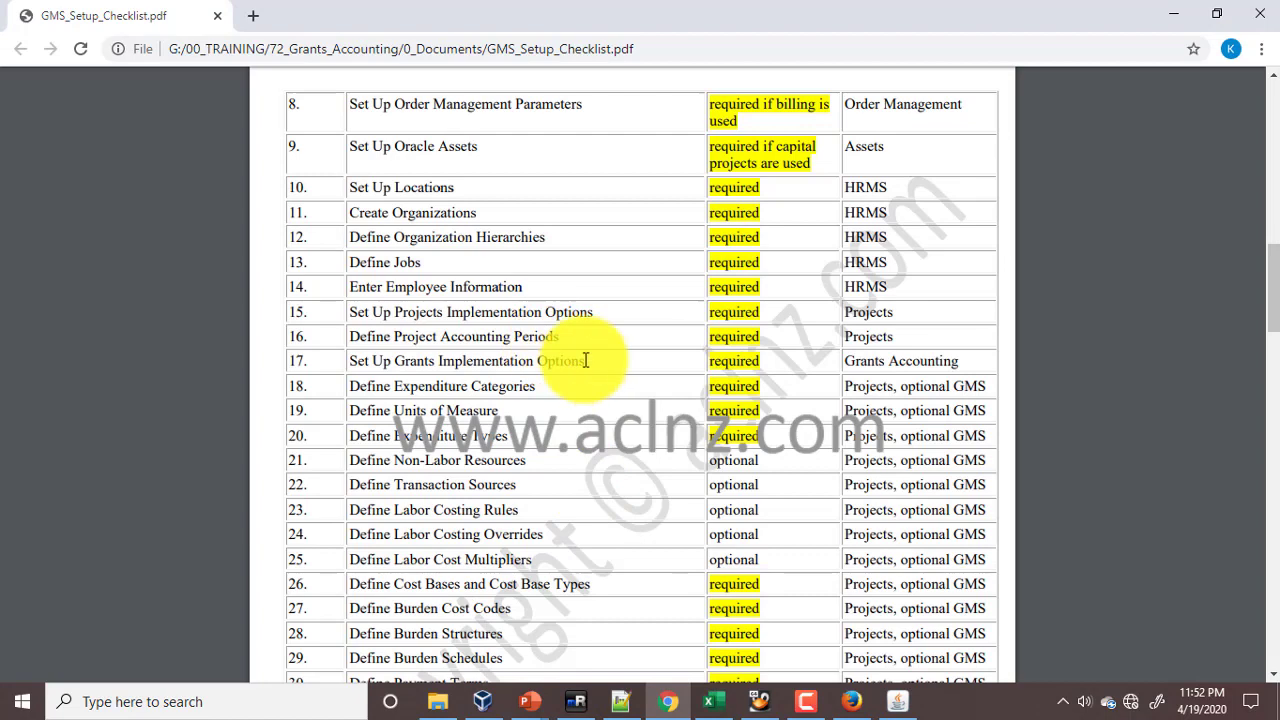
scroll(544, 403, "down", 1)
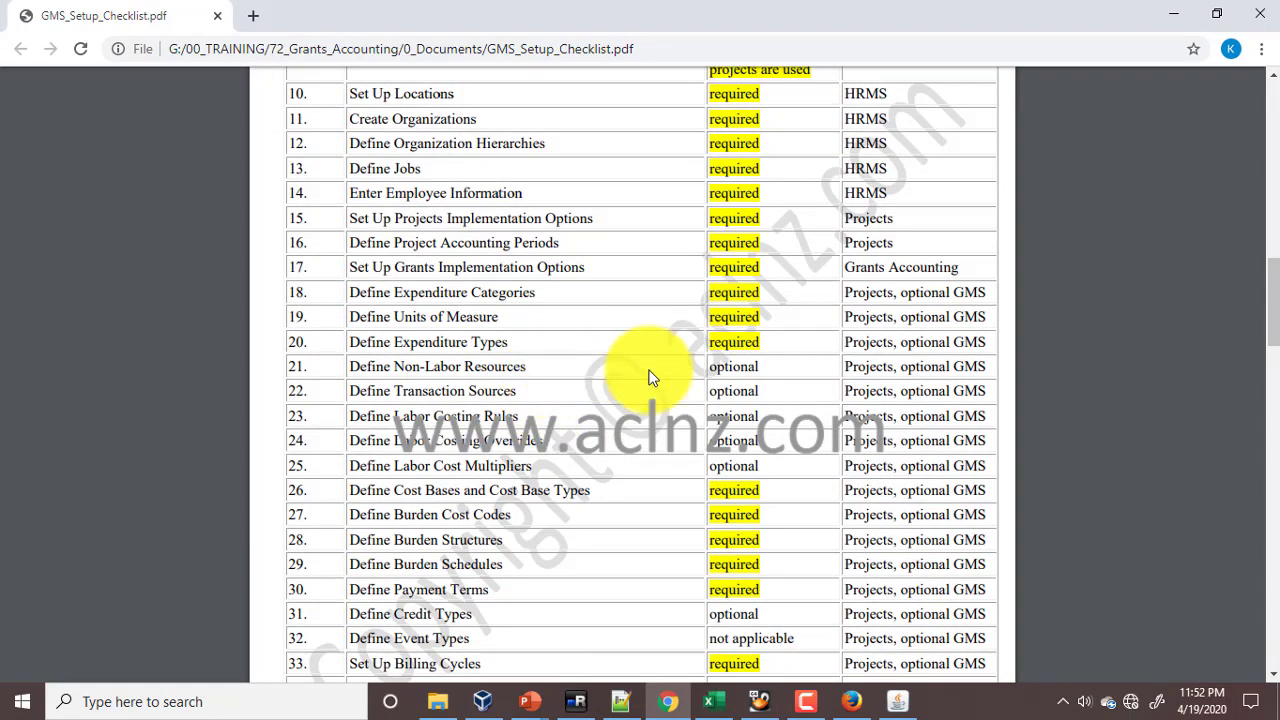
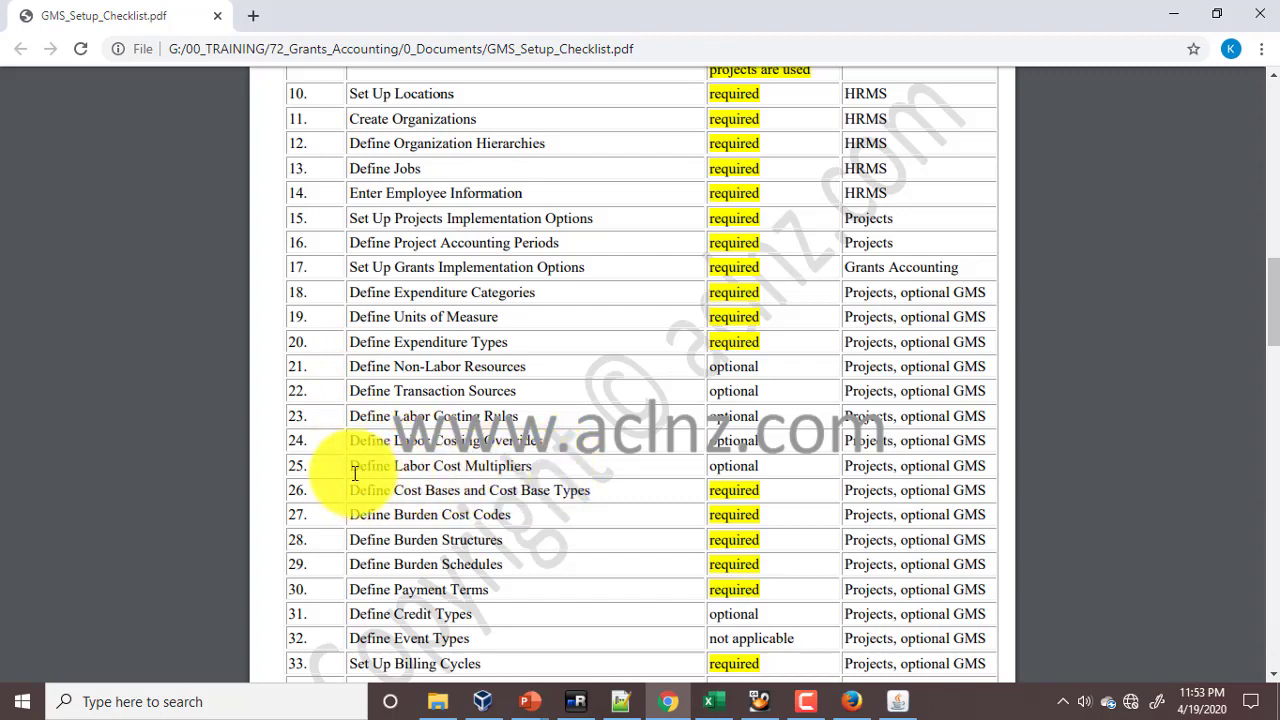
scroll(272, 415, "down", 3)
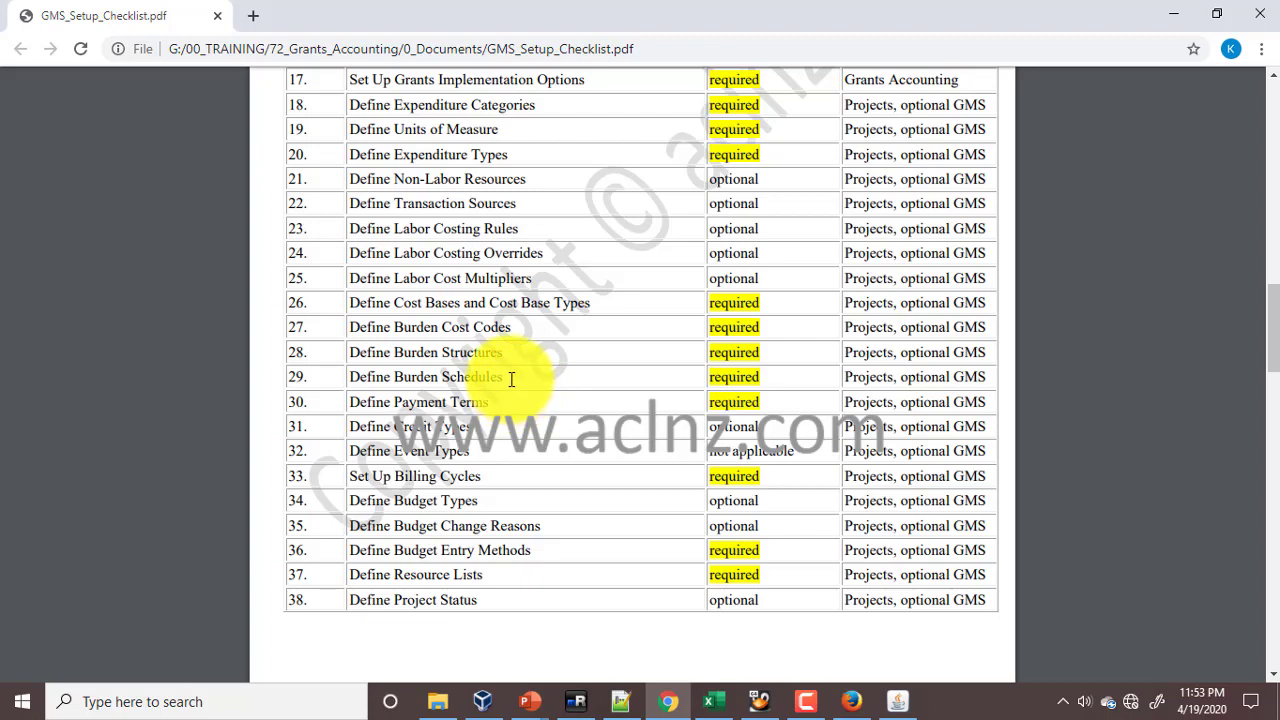
left_click_drag(506, 378, 287, 303)
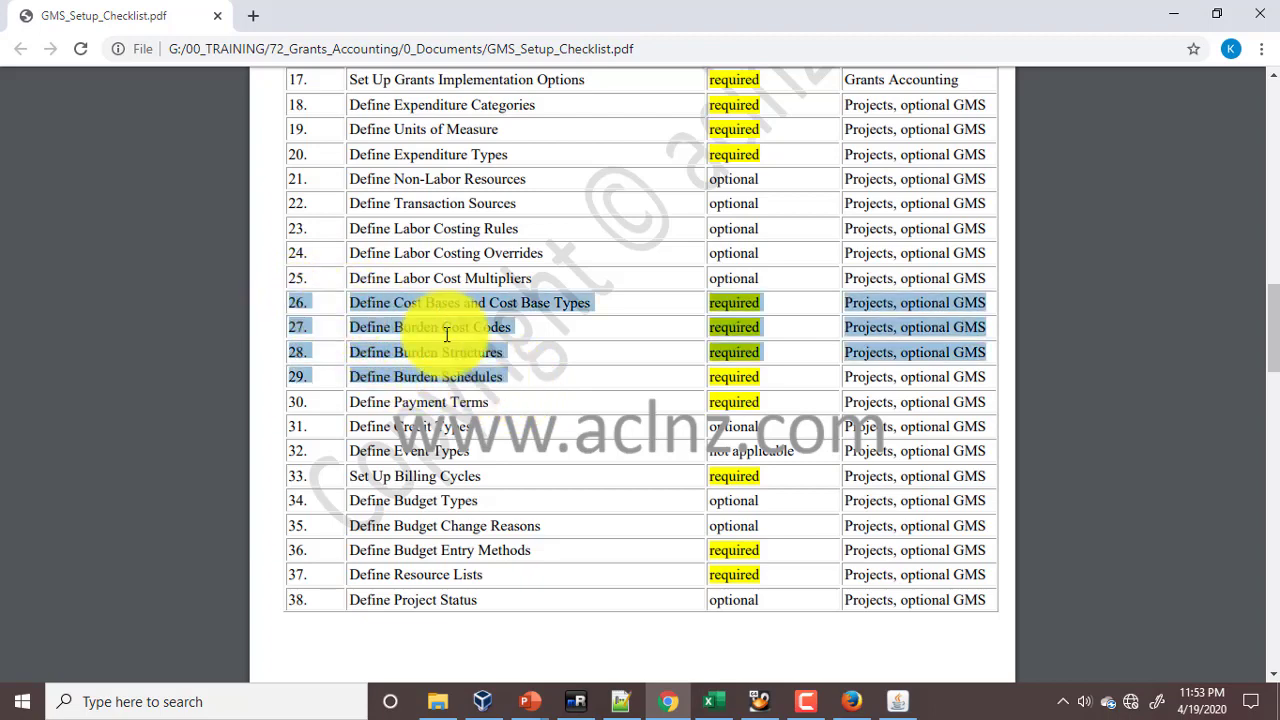
left_click(538, 382)
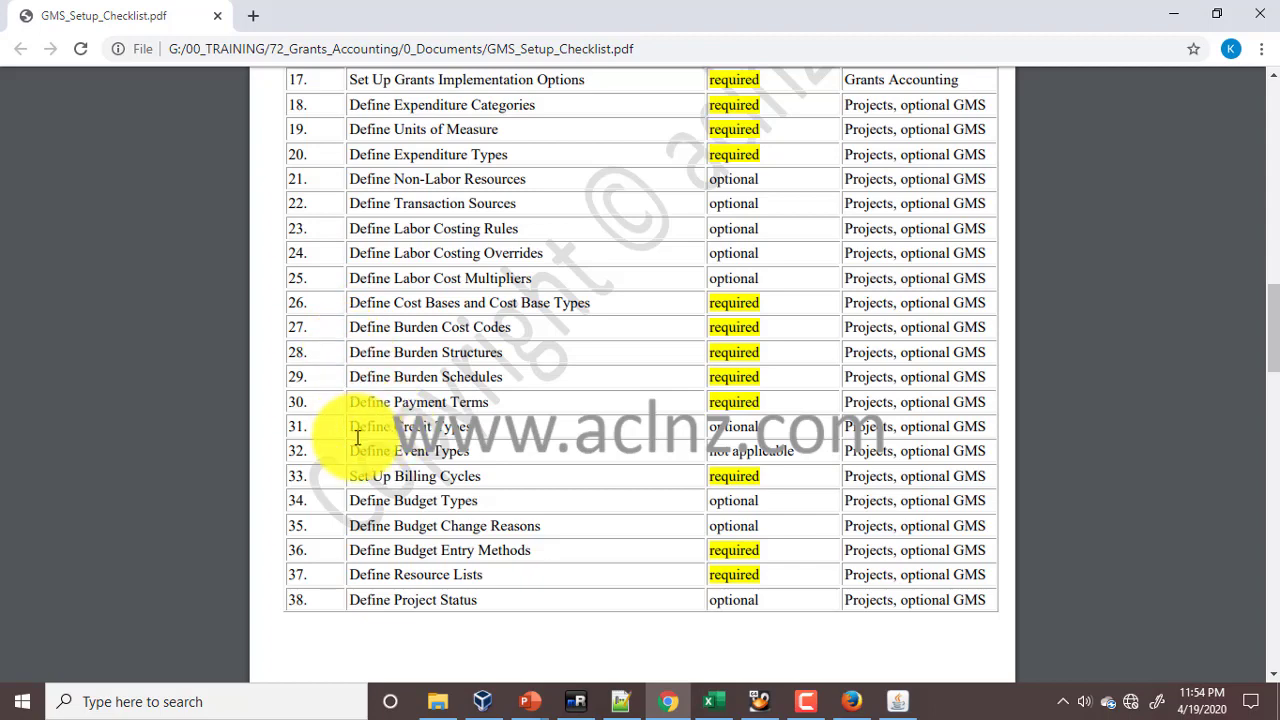
- Highlight checklist item 33, Set Up Billing Cycles, and review the following items through 44, Set Up Award Purpose Codes
scroll(352, 405, "down", 1)
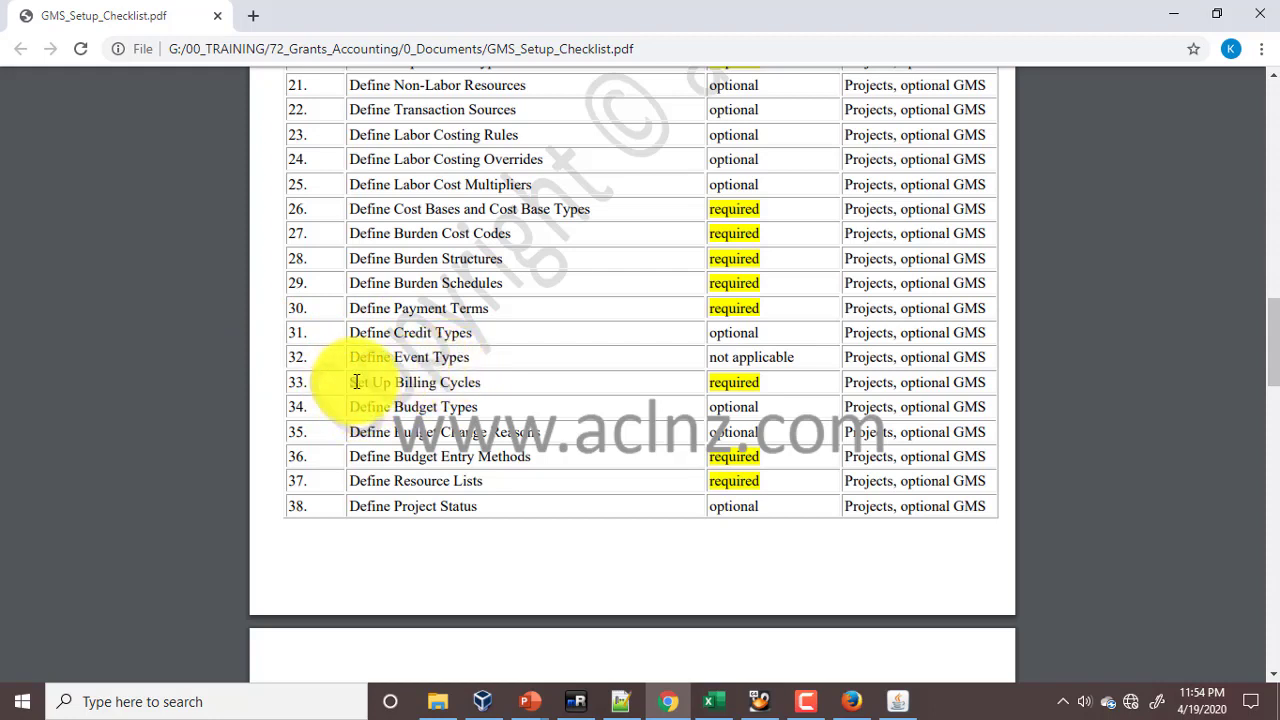
left_click_drag(350, 382, 555, 382)
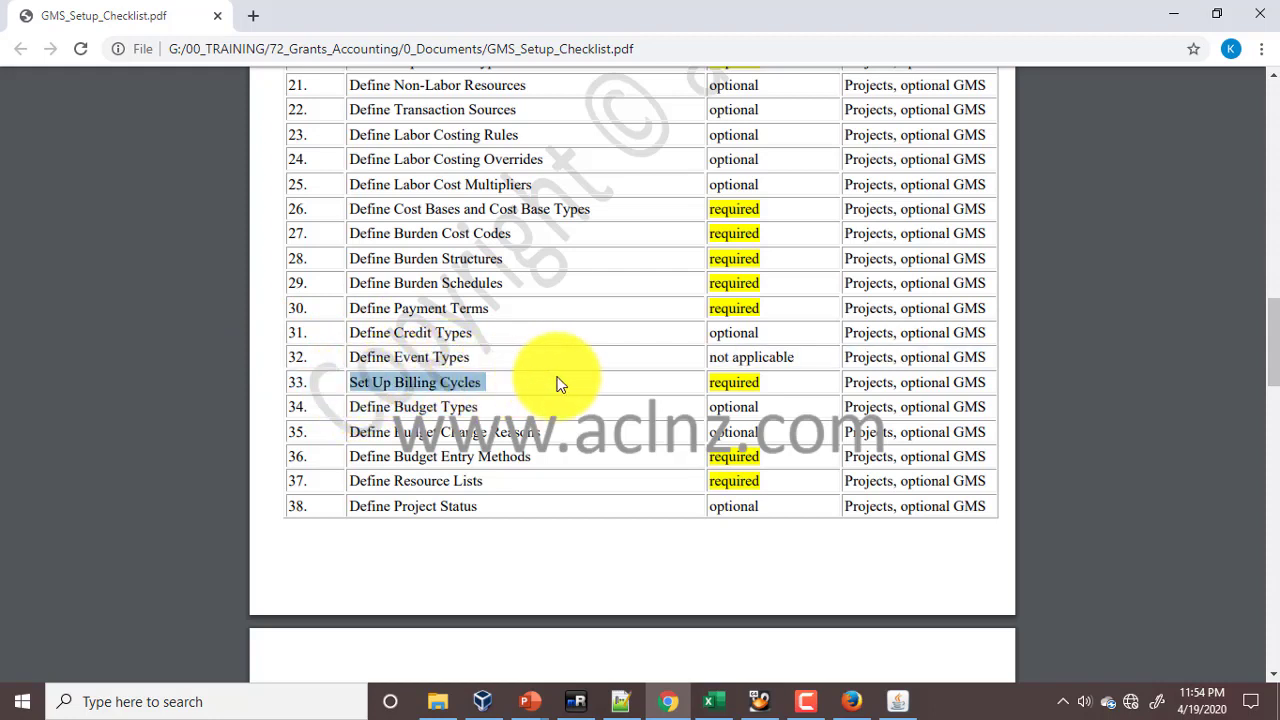
left_click(555, 382)
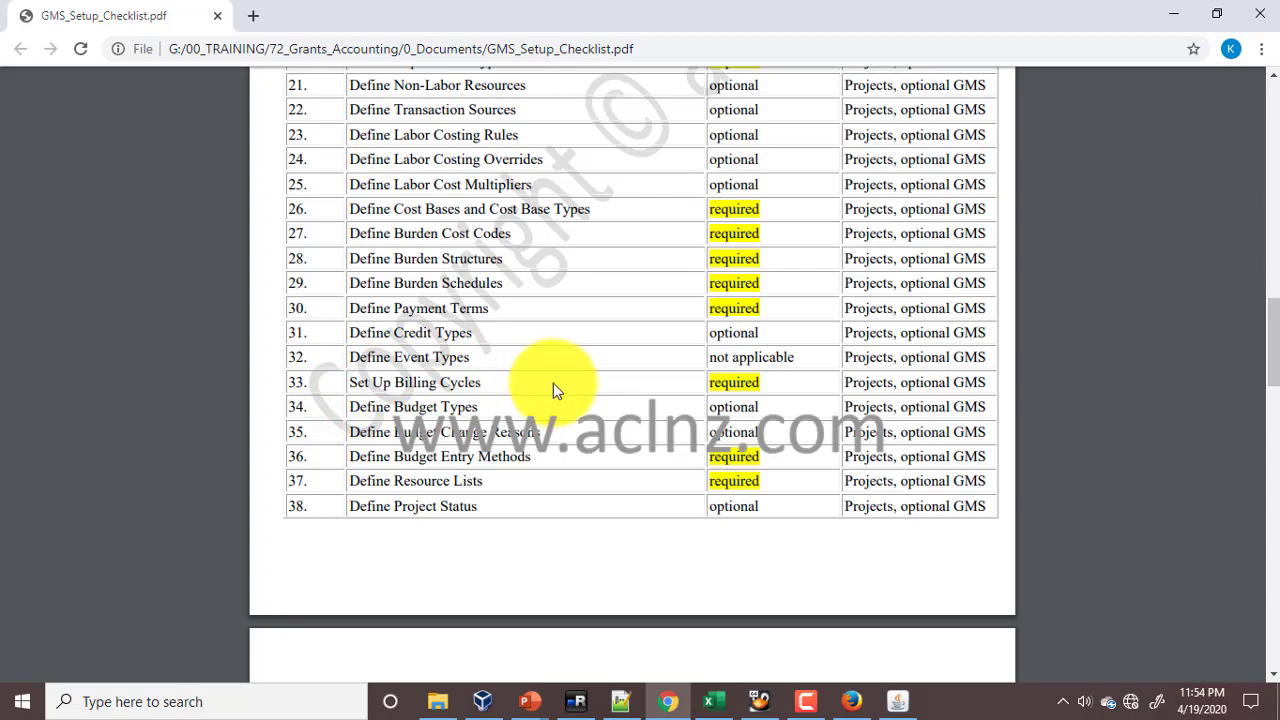
scroll(553, 385, "down", 2)
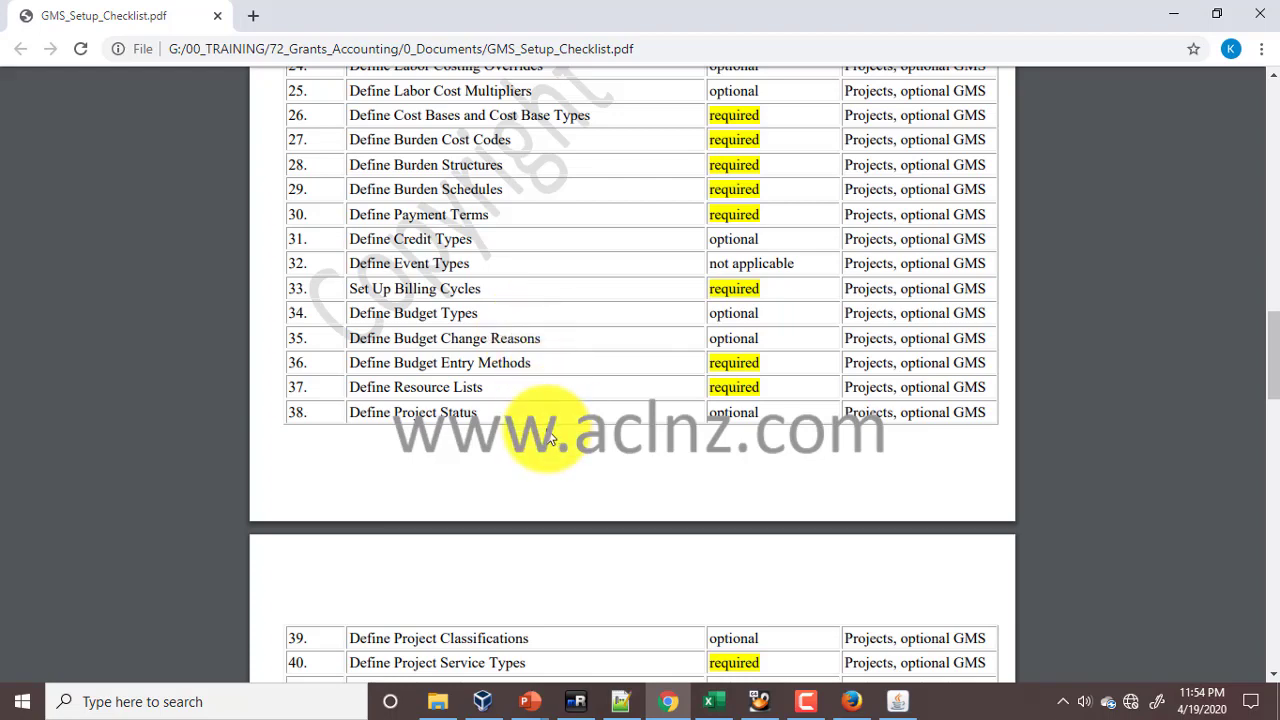
scroll(548, 438, "down", 1)
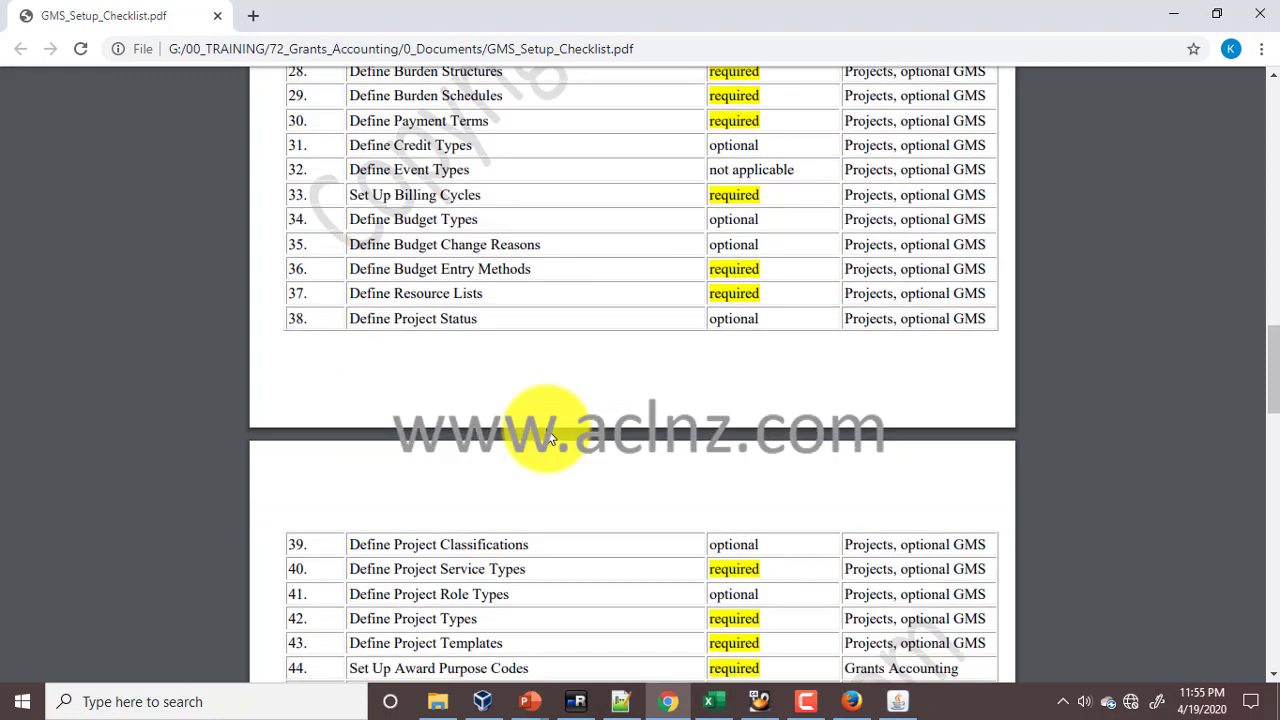
- Review checklist items 39 to 53 and highlight the Grants Accounting entry for item 44, Set Up Award Purpose Codes
scroll(548, 438, "down", 1)
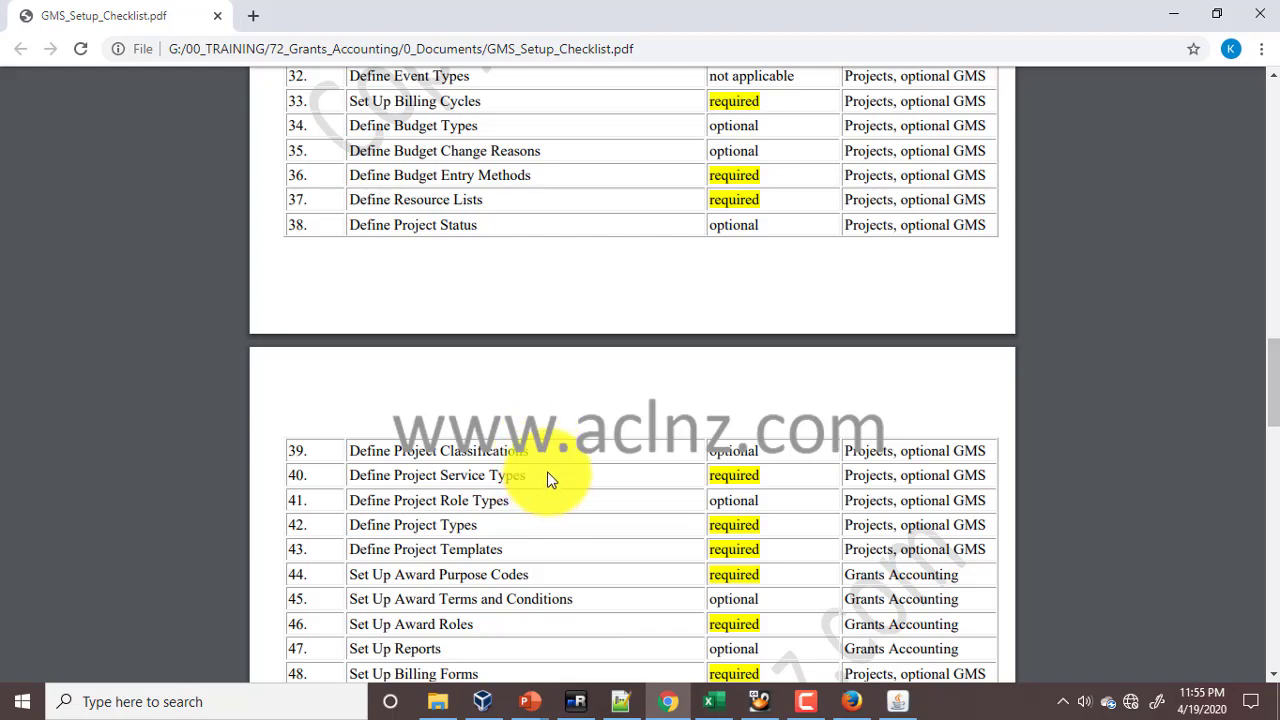
scroll(548, 480, "down", 1)
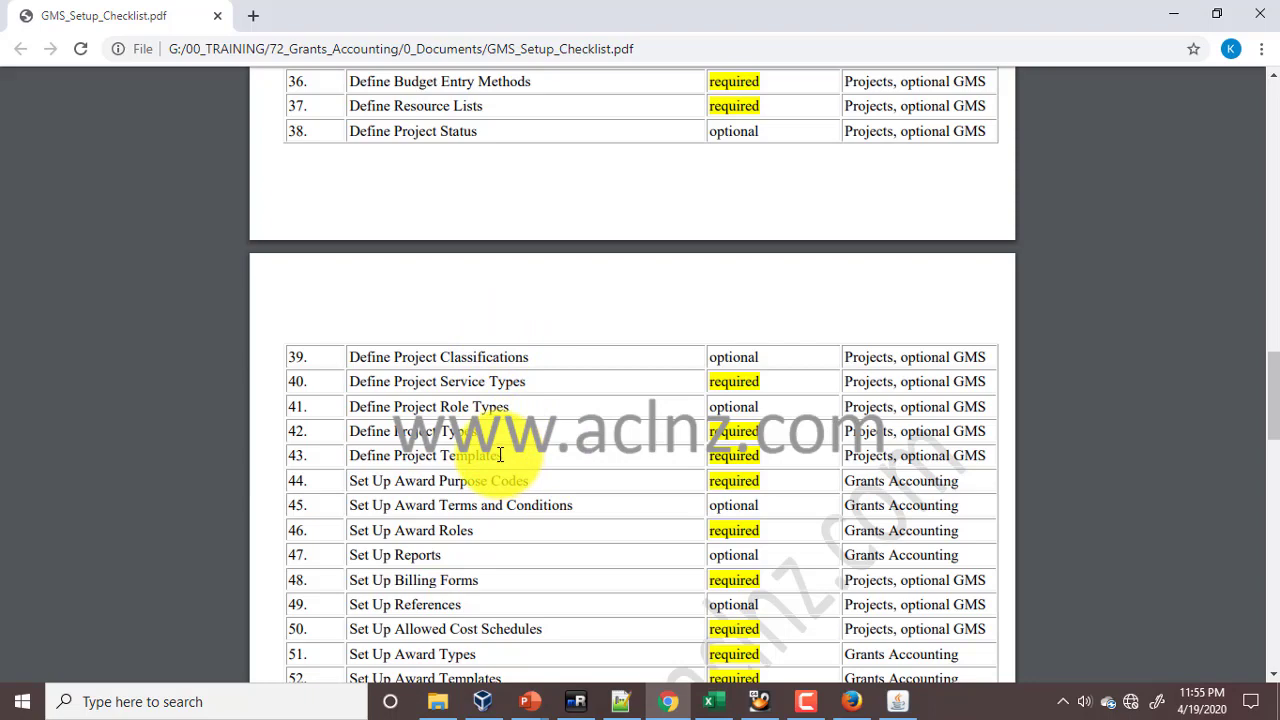
scroll(500, 455, "down", 1)
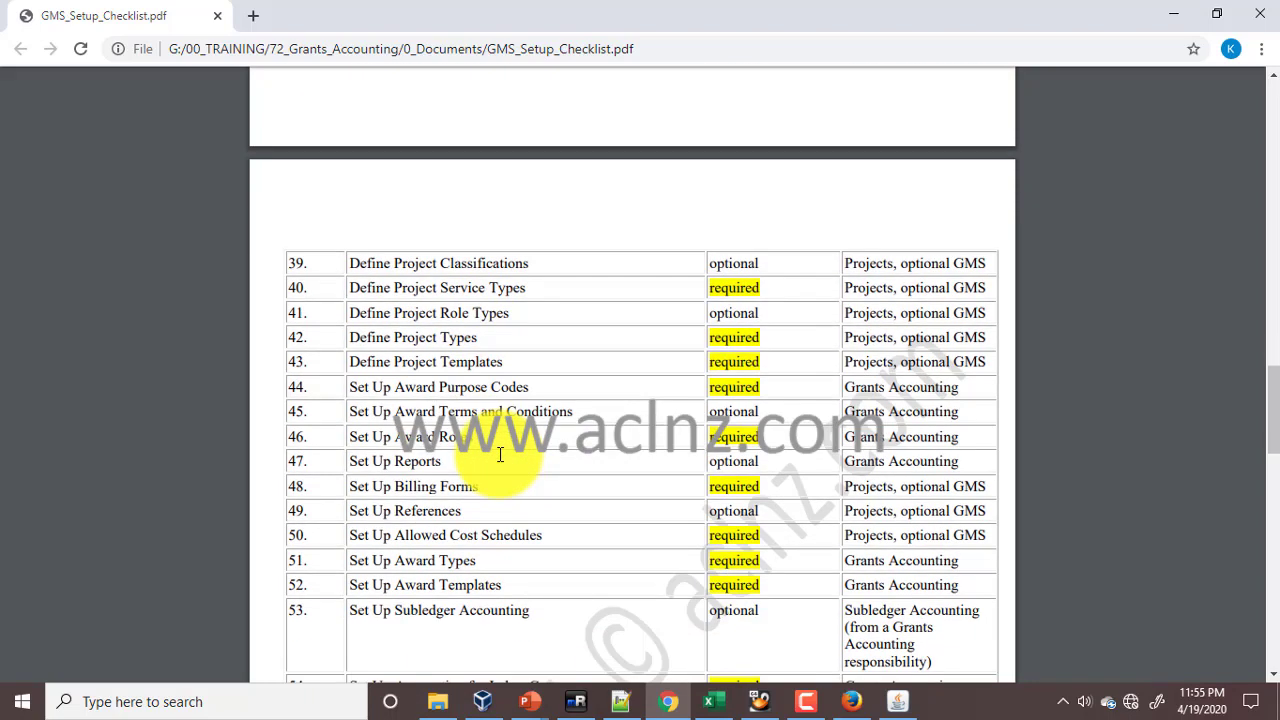
scroll(868, 437, "up", 2)
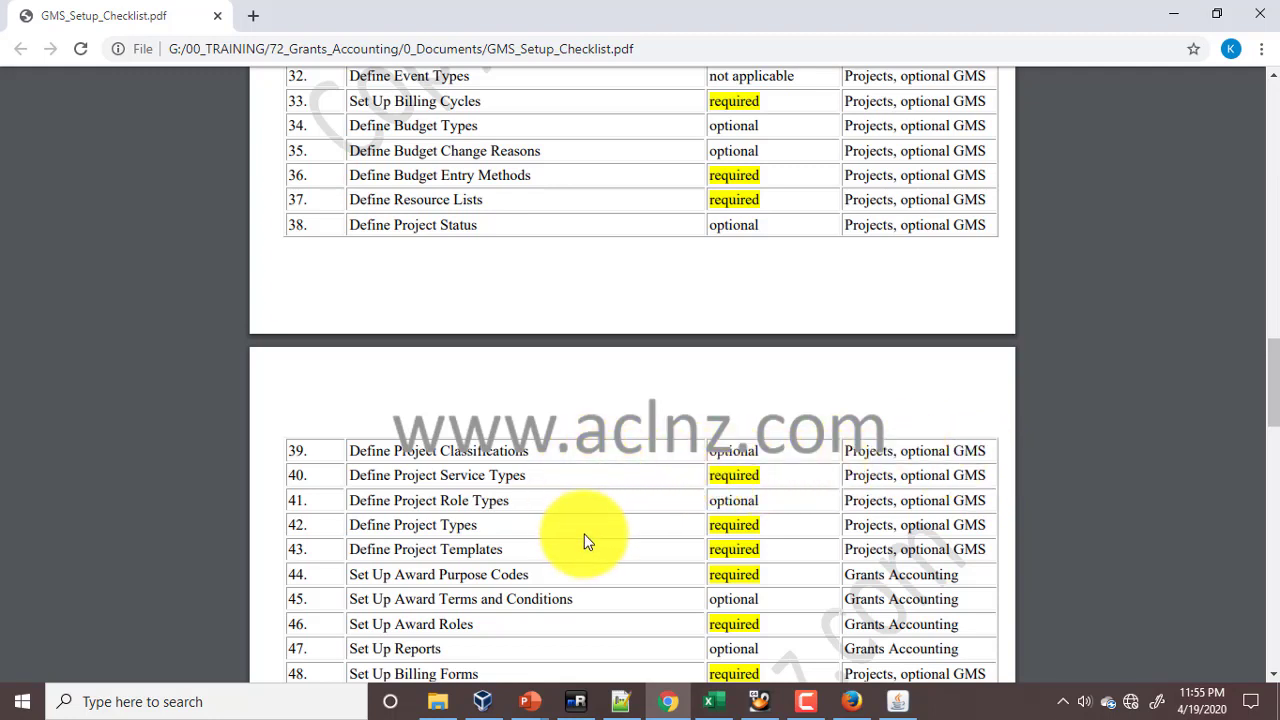
scroll(586, 540, "down", 1)
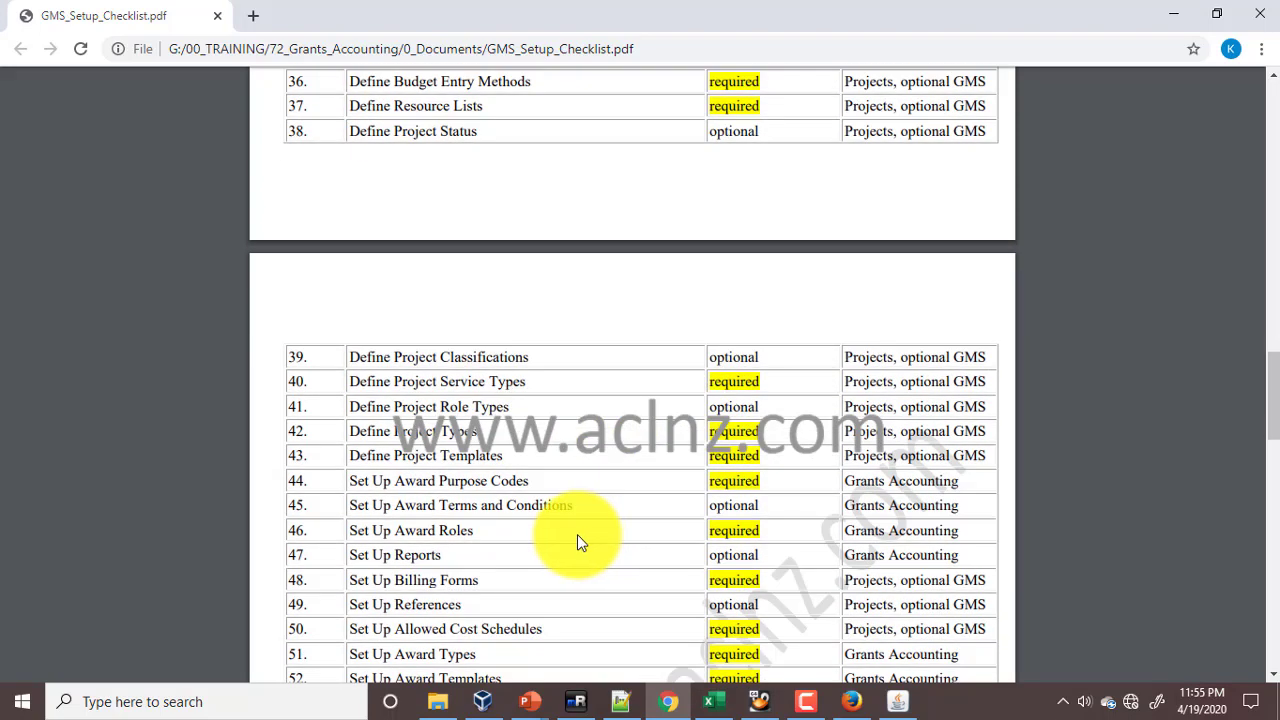
scroll(577, 541, "down", 1)
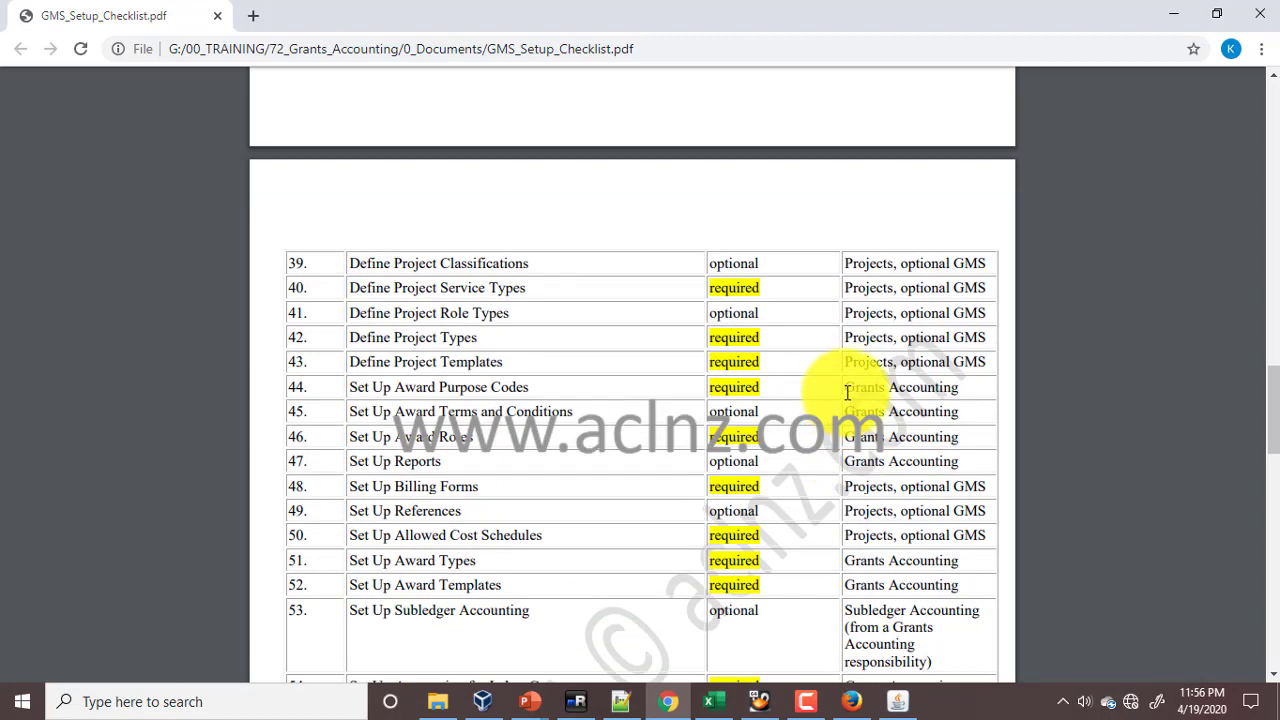
left_click_drag(845, 392, 965, 392)
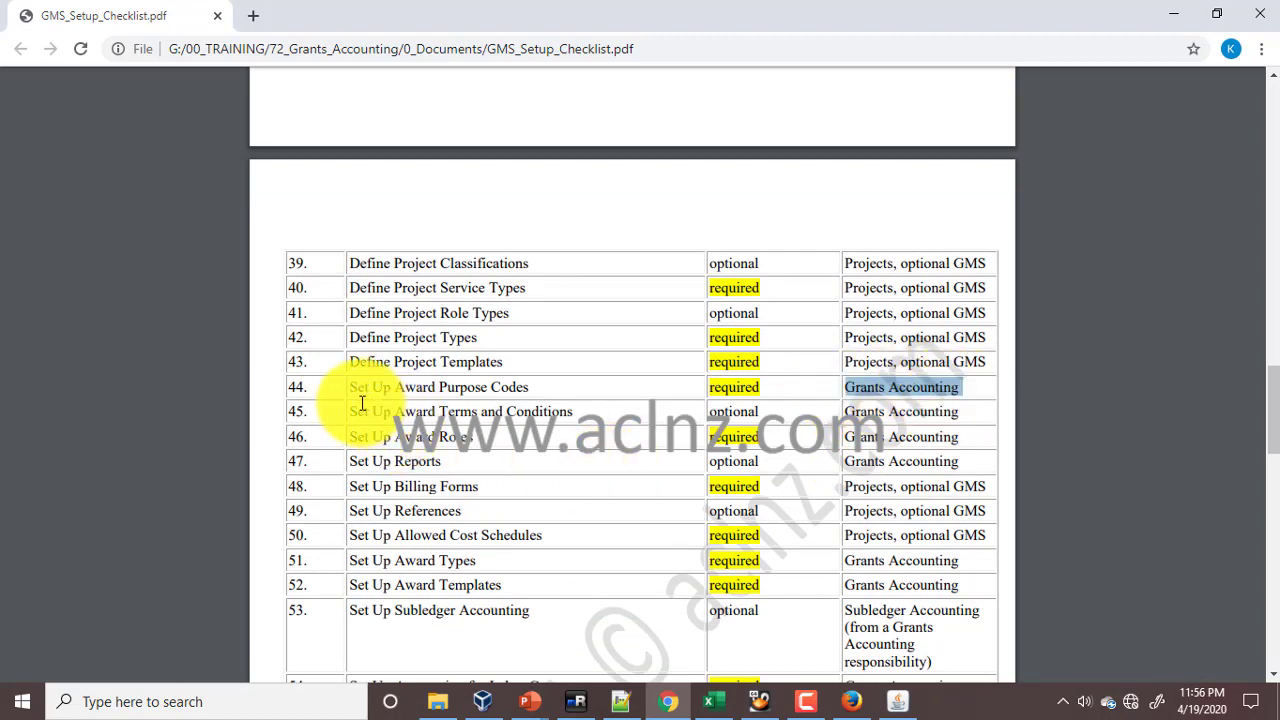
- Highlight the step name Set Up Award Purpose Codes in checklist item 44, then clear the selection
scroll(362, 400, "down", 1)
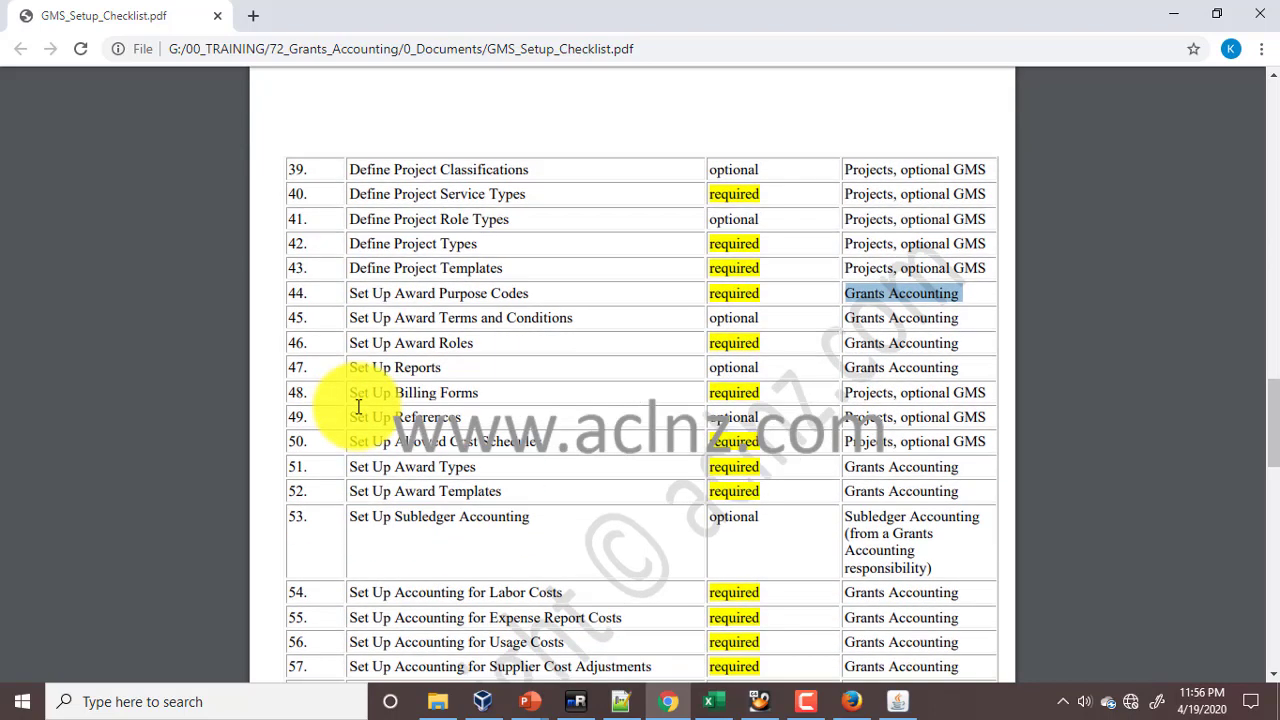
left_click(353, 295)
left_click_drag(353, 295, 532, 293)
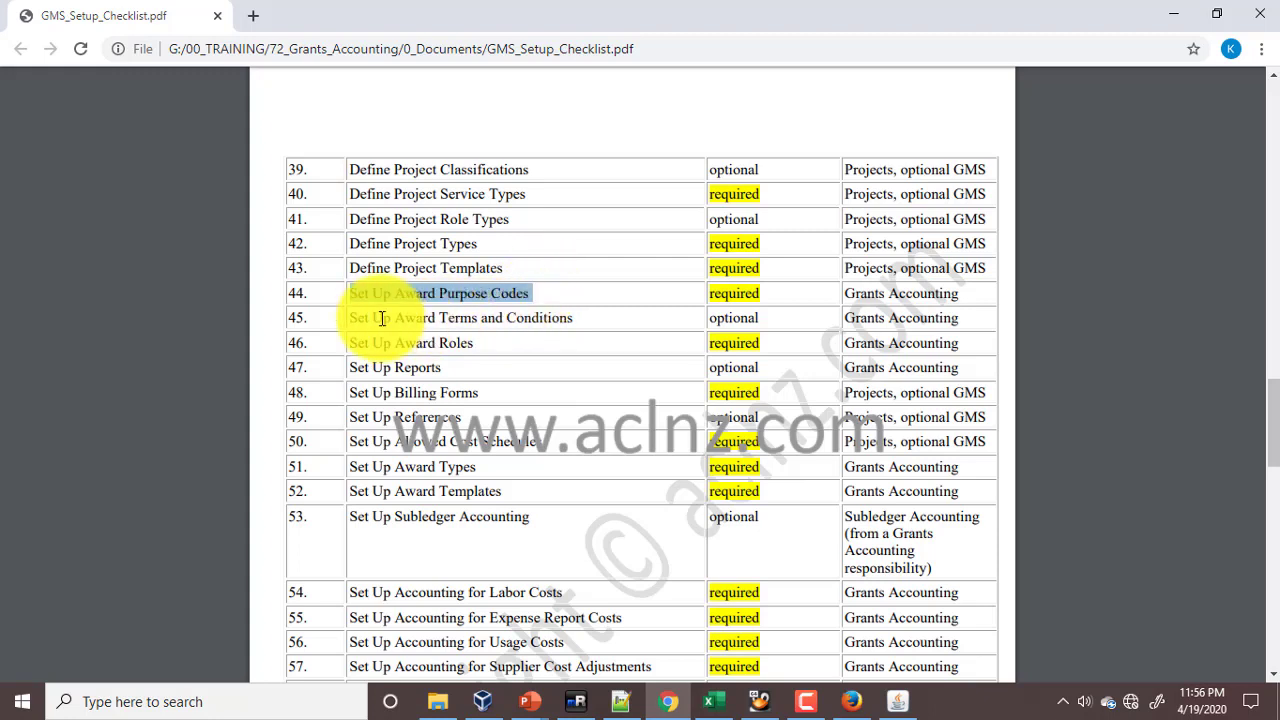
left_click(592, 328)
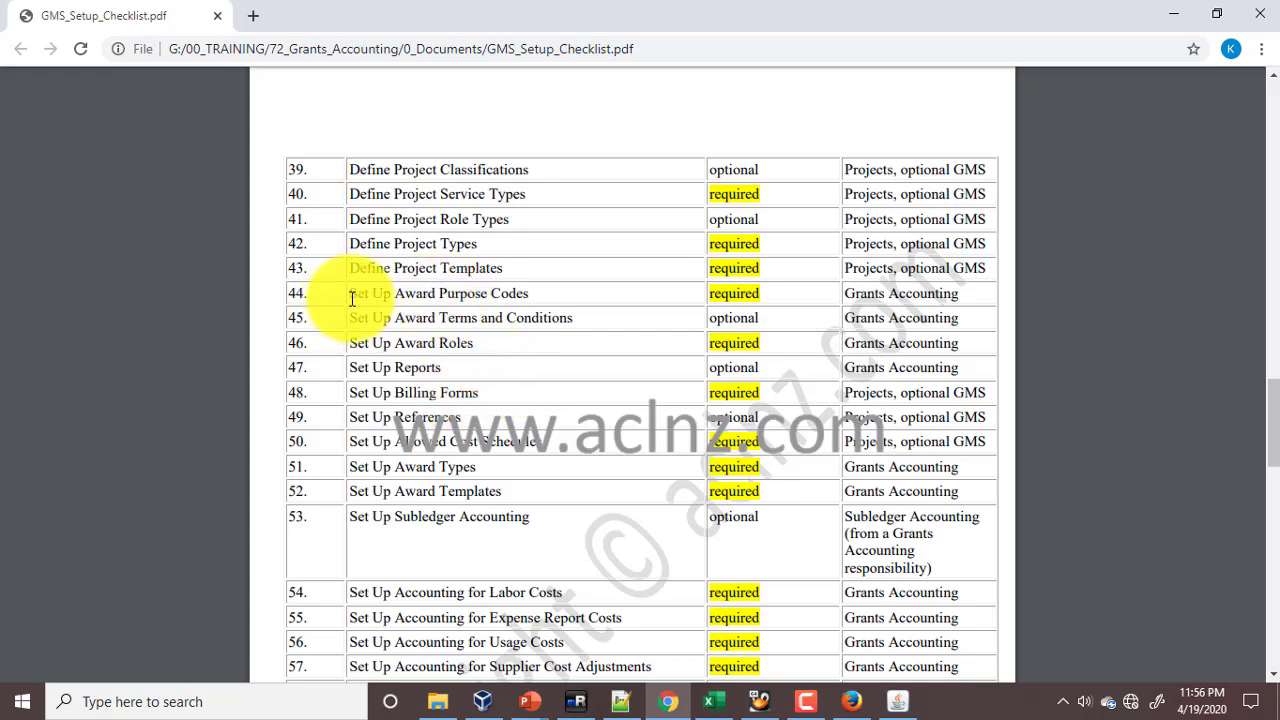
left_click_drag(351, 294, 537, 287)
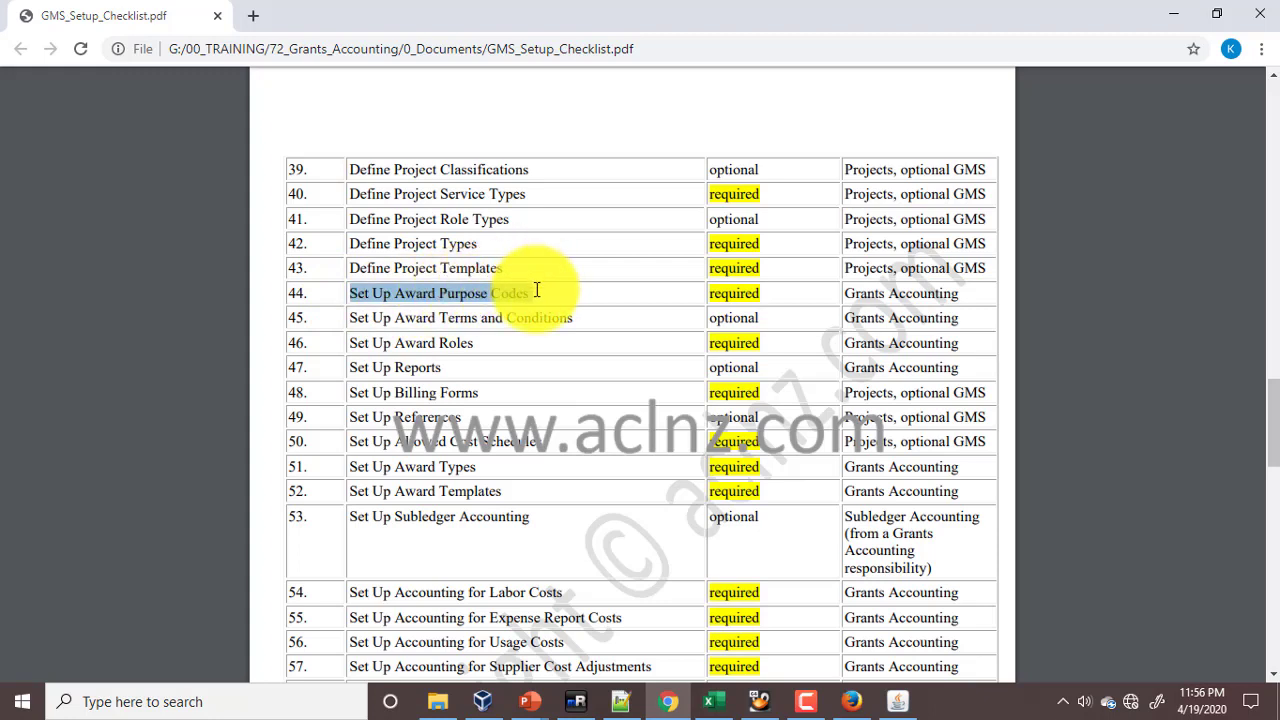
left_click(551, 300)
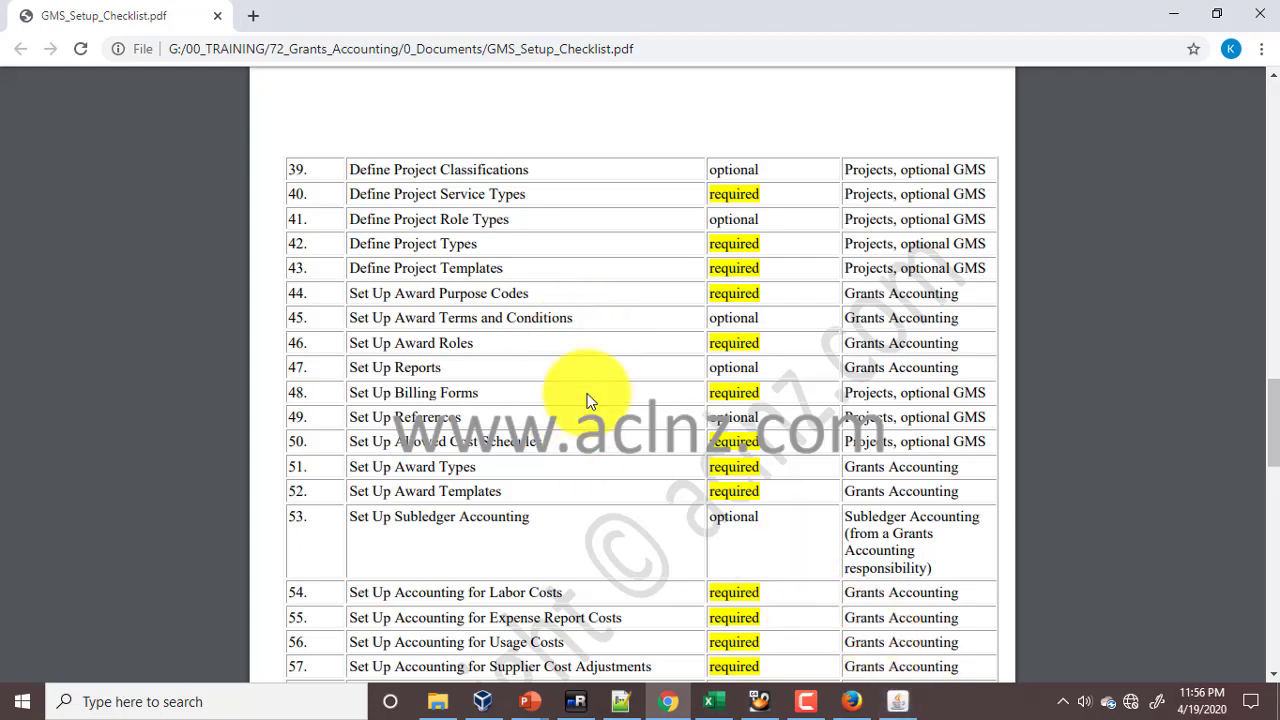
- Switch to Oracle Applications and change the responsibility to Grants Accounting, Progress S&L
left_click(906, 697)
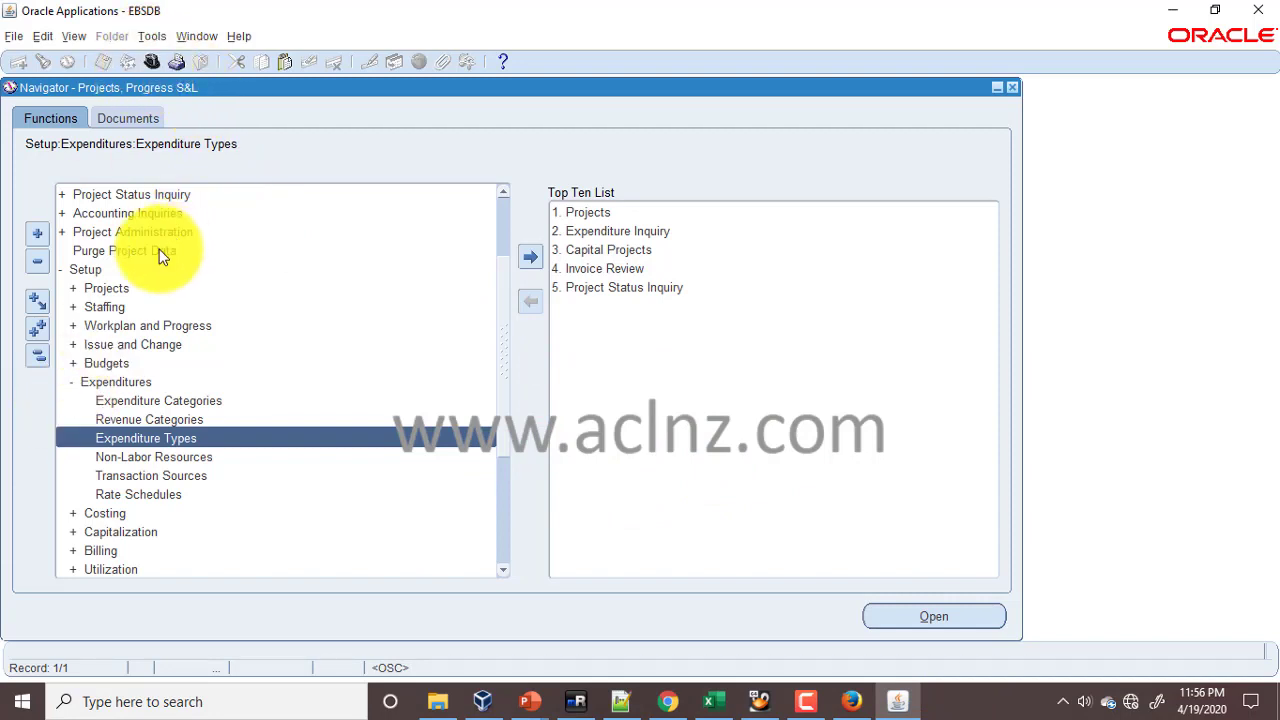
left_click(150, 62)
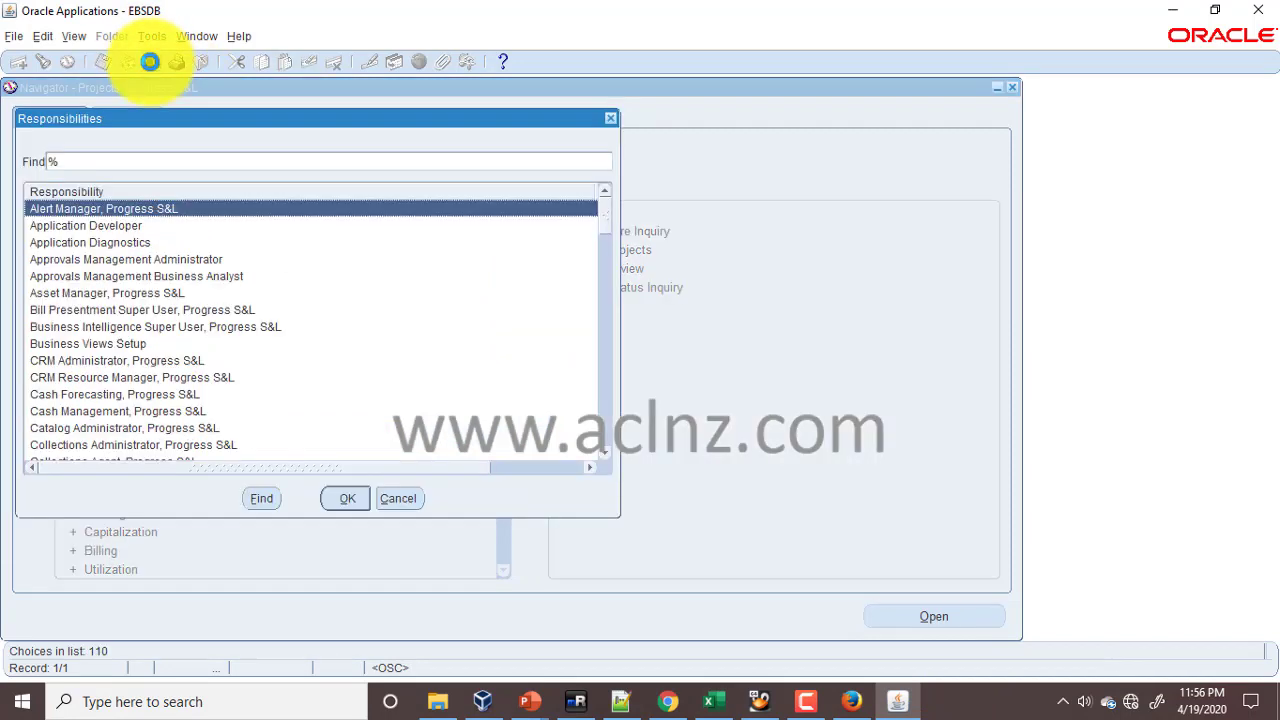
type("g")
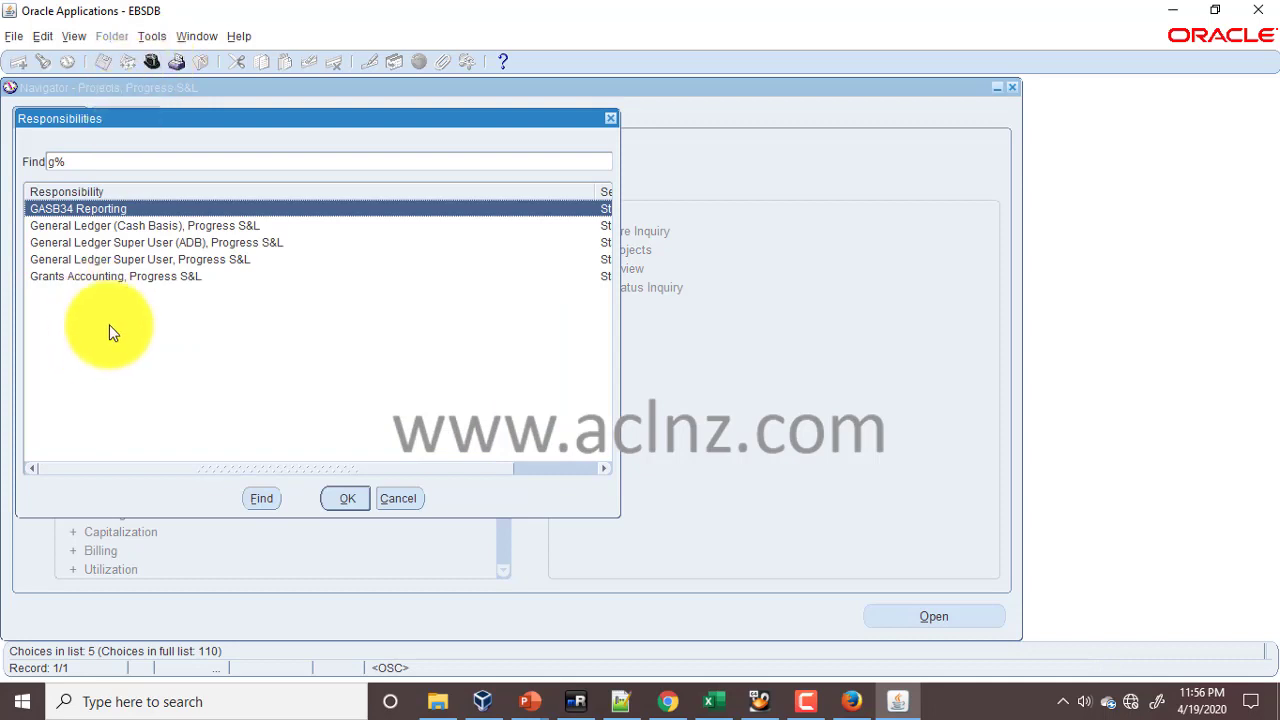
left_click(134, 277)
left_click(352, 505)
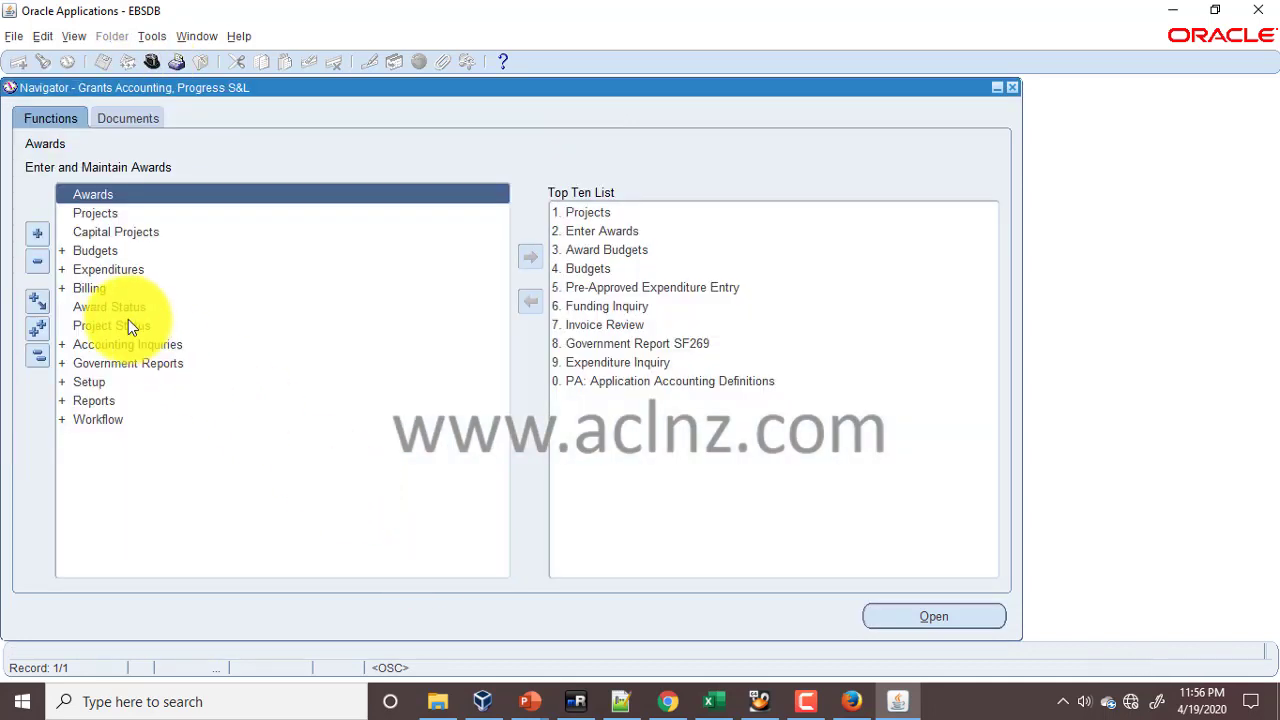
- Expand Setup, Awards in the Navigator, view the Purpose Codes lookups and close the form
left_click(108, 381)
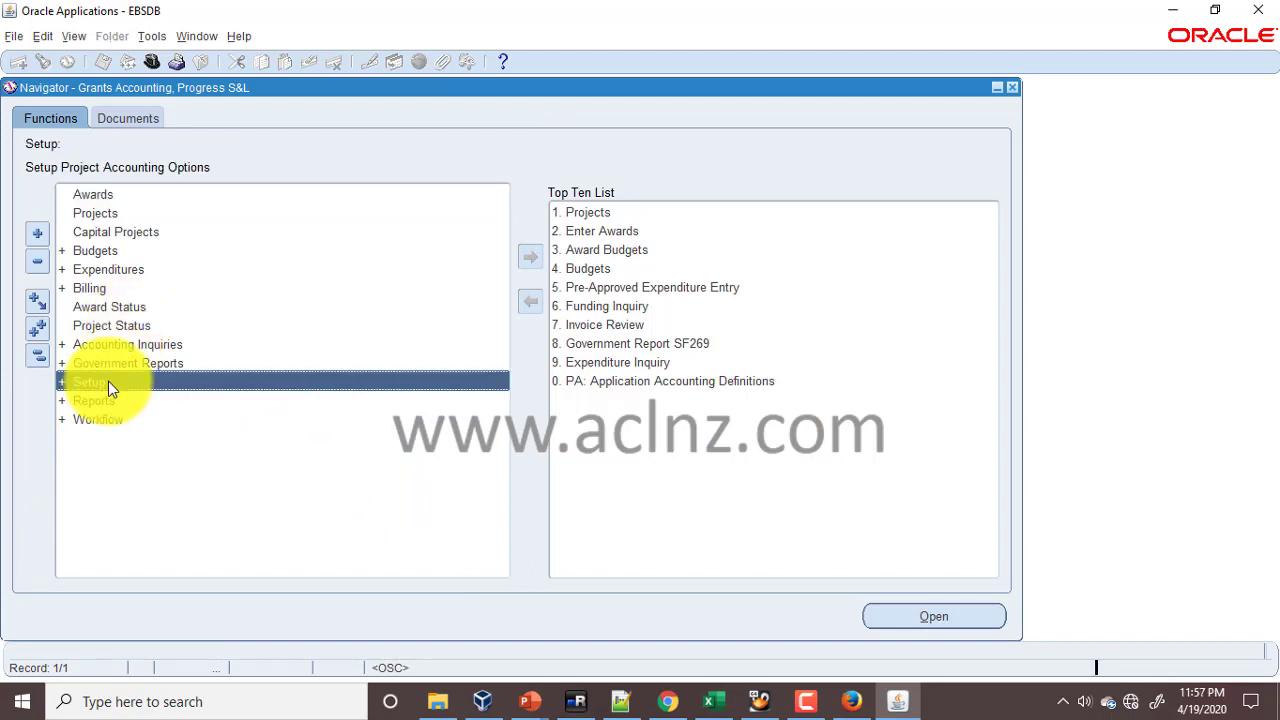
double_click(108, 381)
double_click(110, 419)
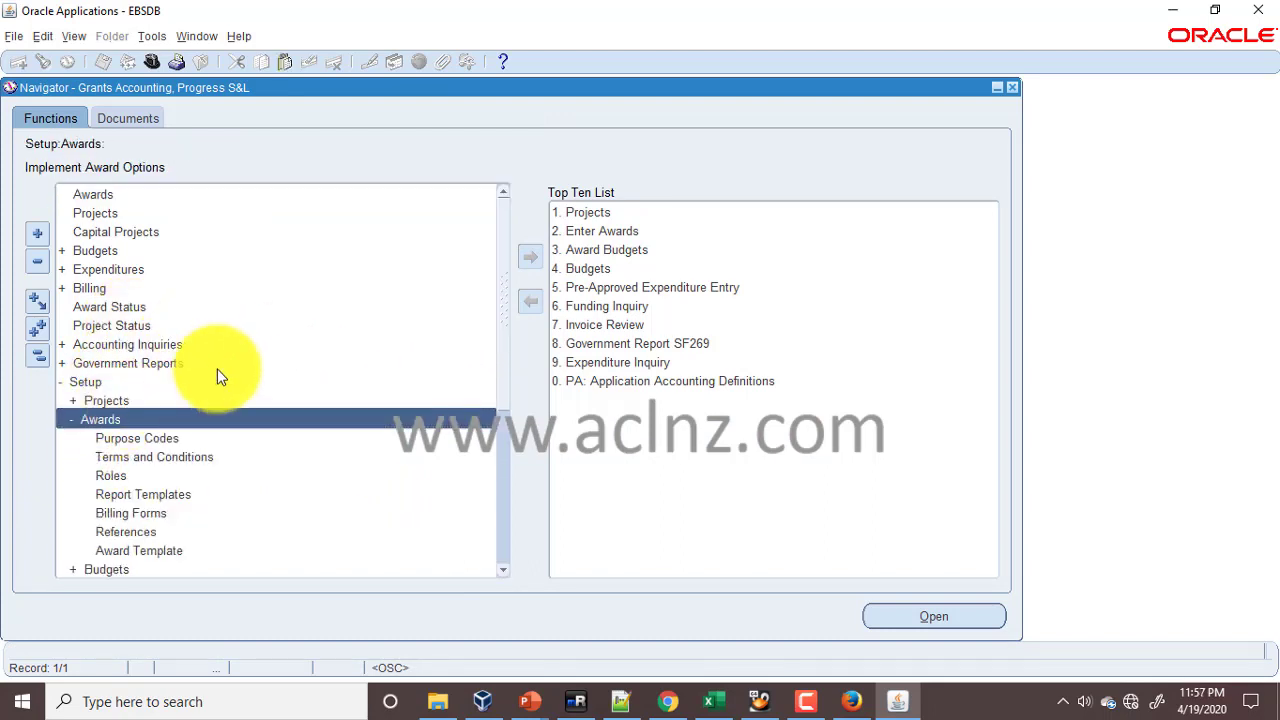
scroll(221, 368, "down", 1)
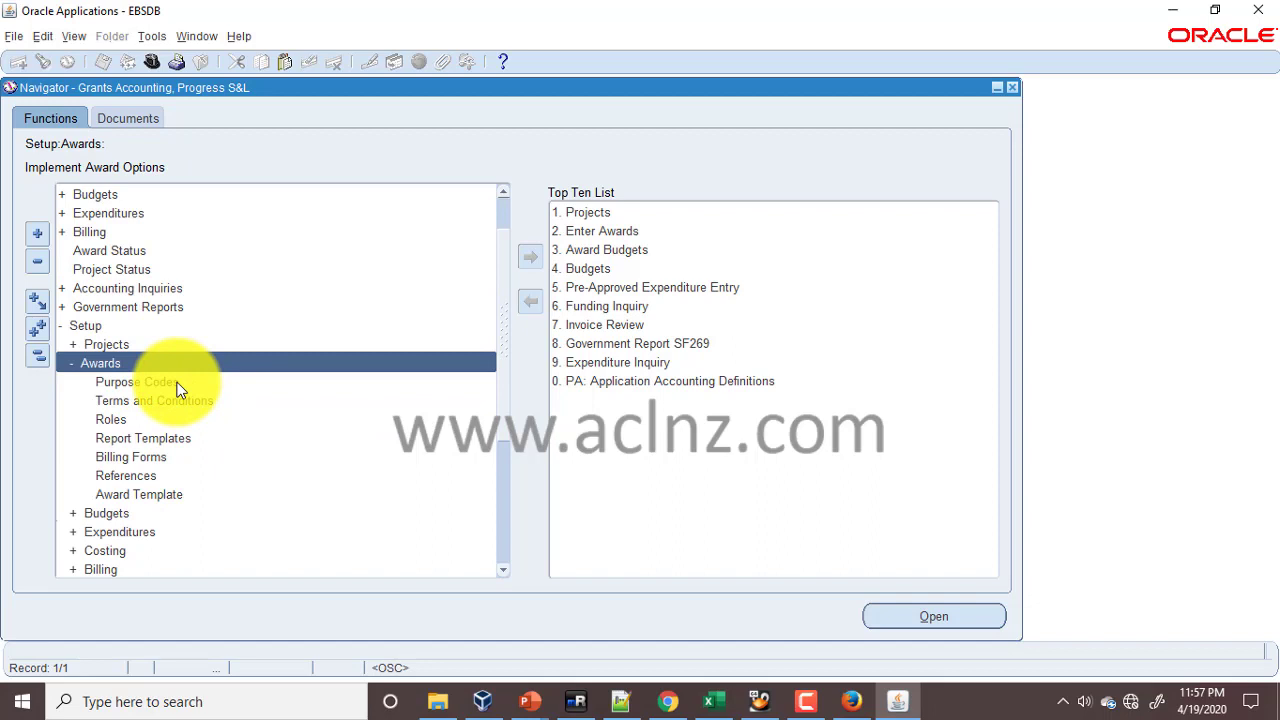
double_click(178, 389)
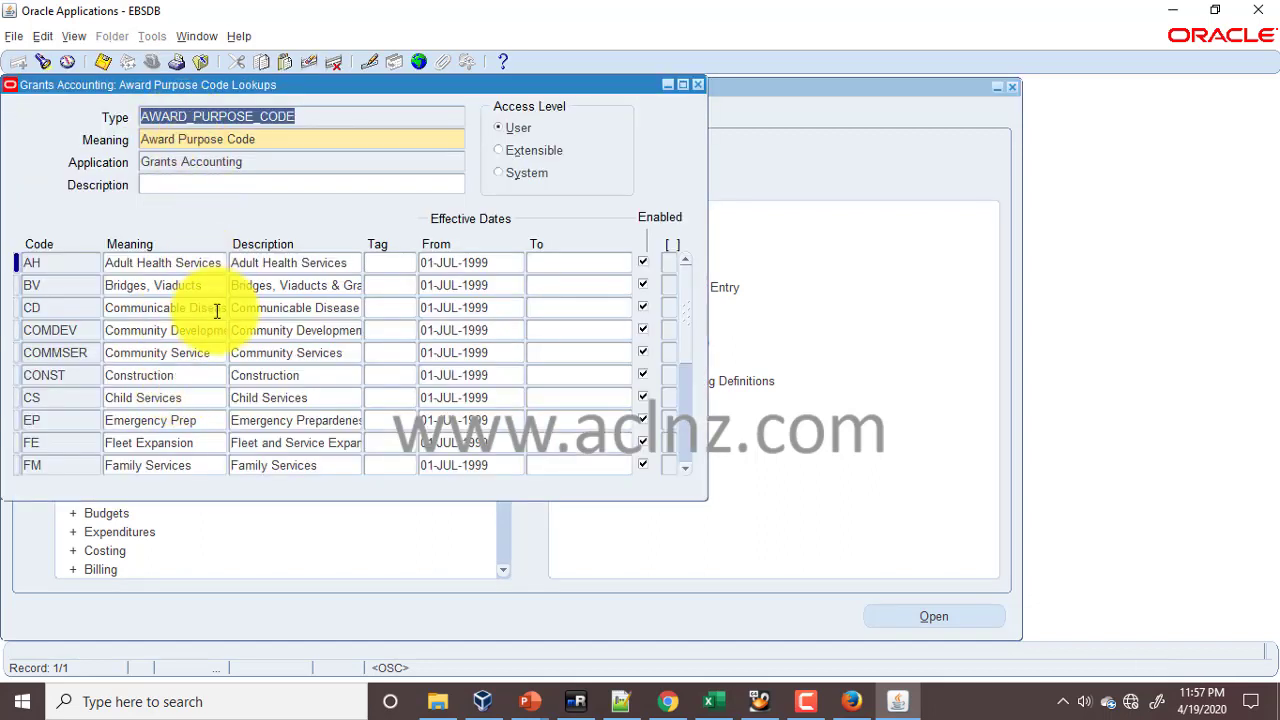
left_click(698, 85)
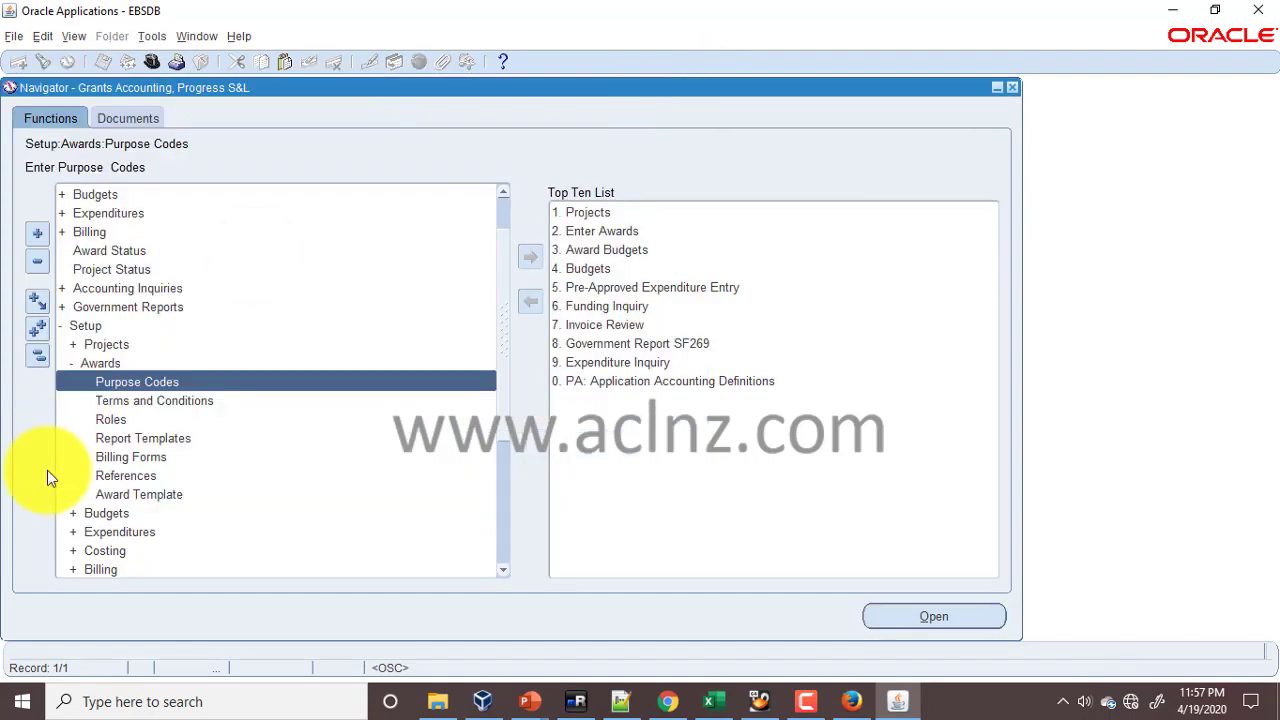
- Open the award Terms and Conditions setup, examine the Equipment category's terms from Advance Notice to Equipment Availability, and close the form
double_click(188, 401)
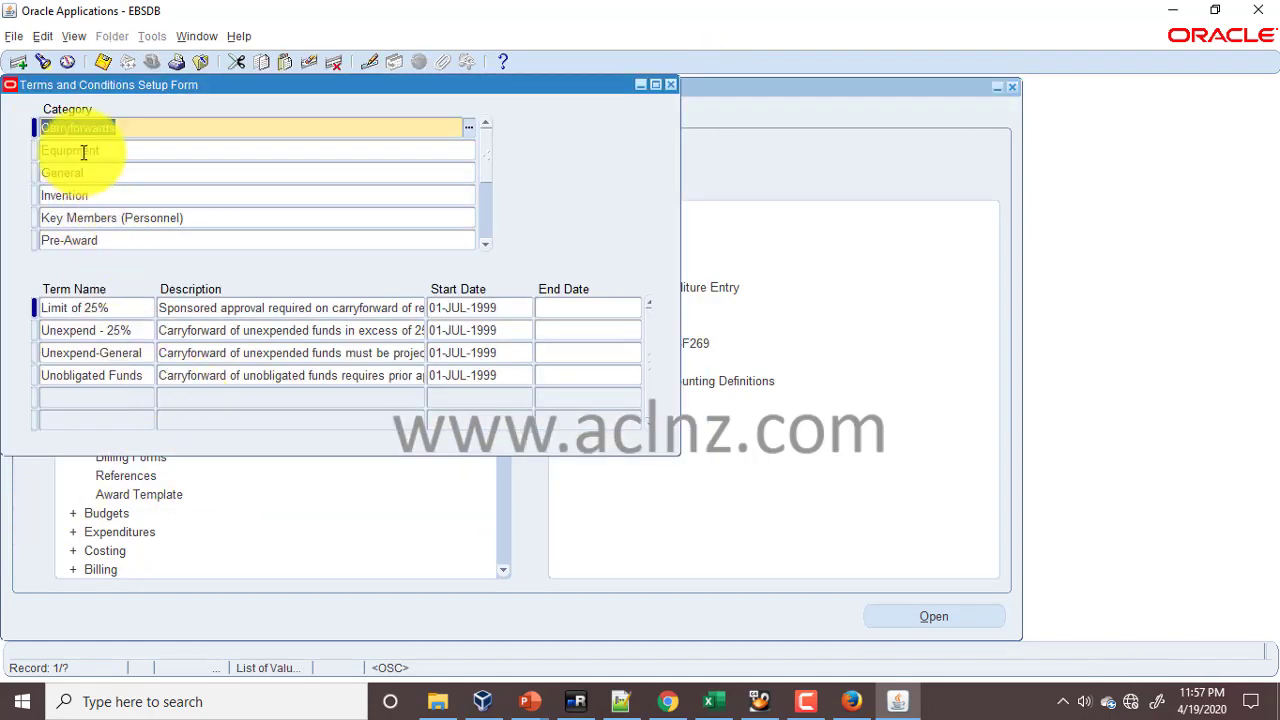
left_click(109, 151)
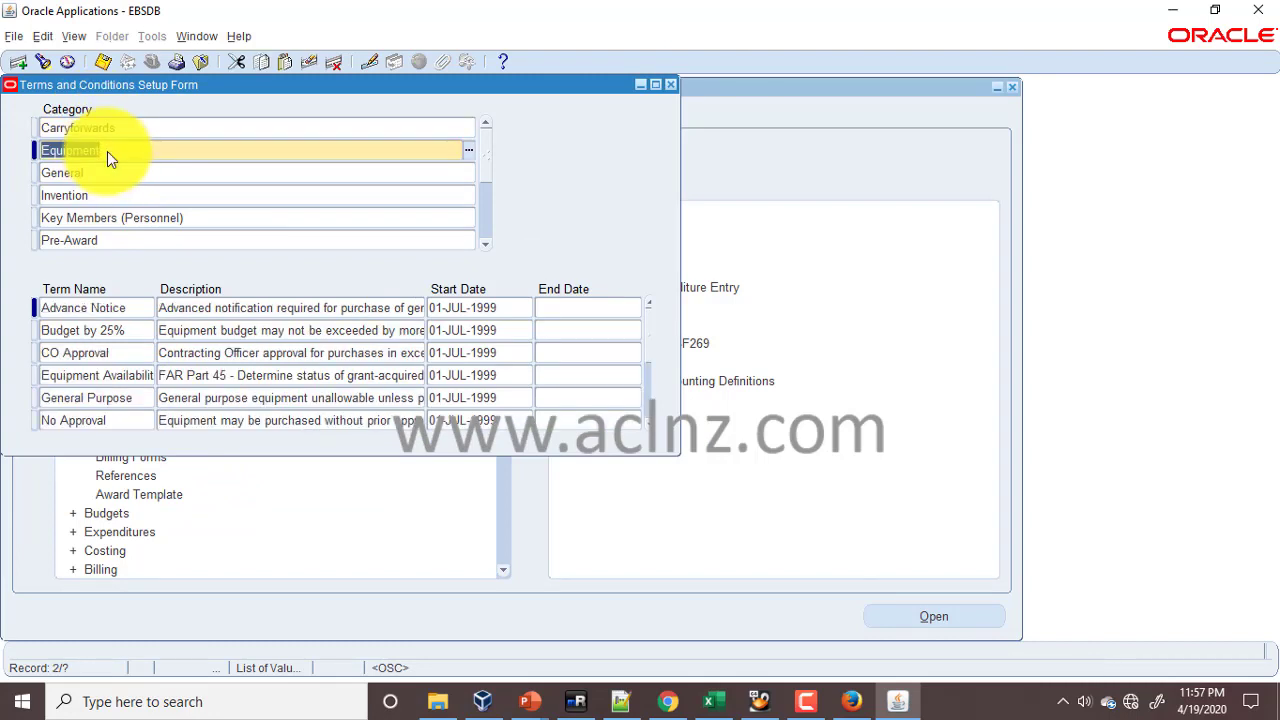
left_click(95, 312)
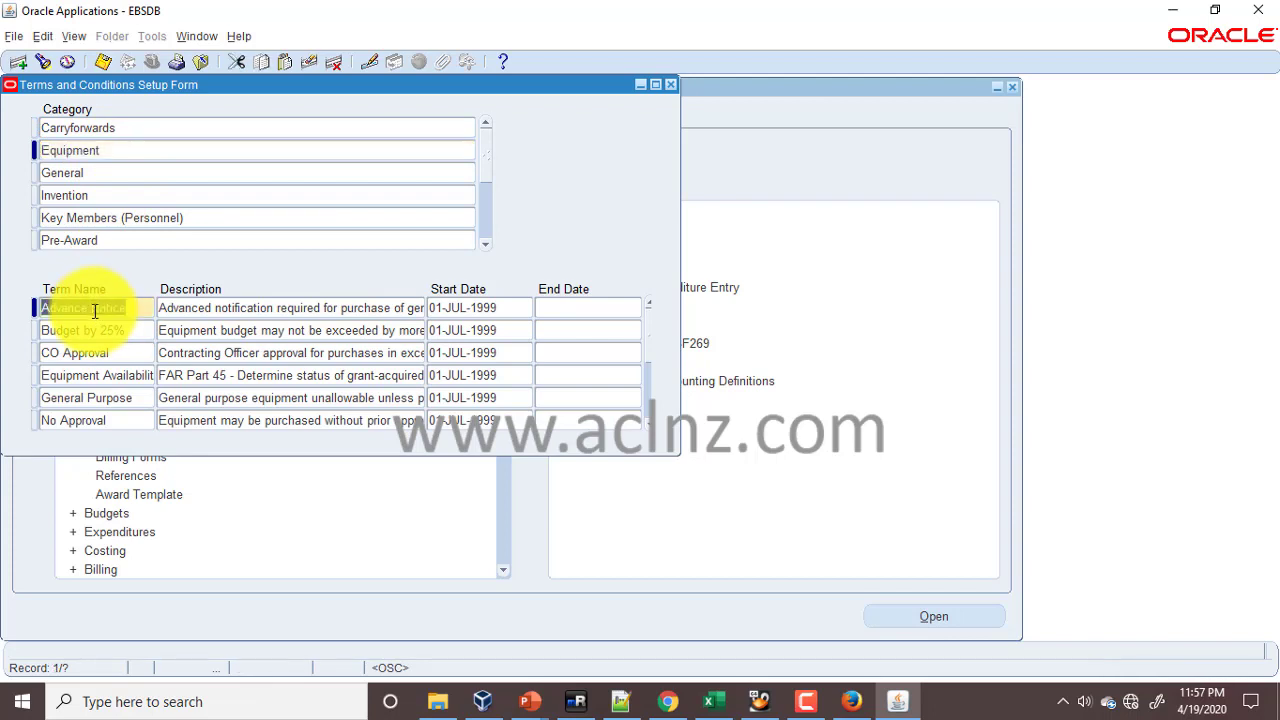
left_click(97, 334)
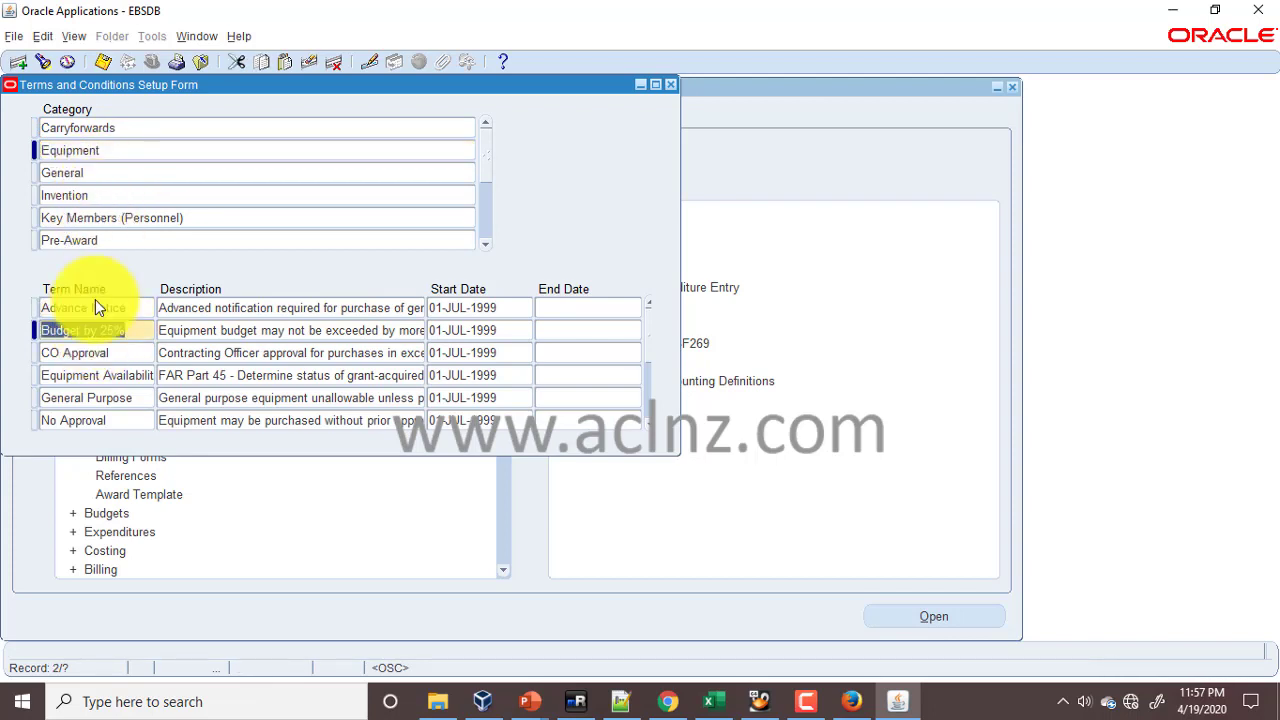
left_click(92, 352)
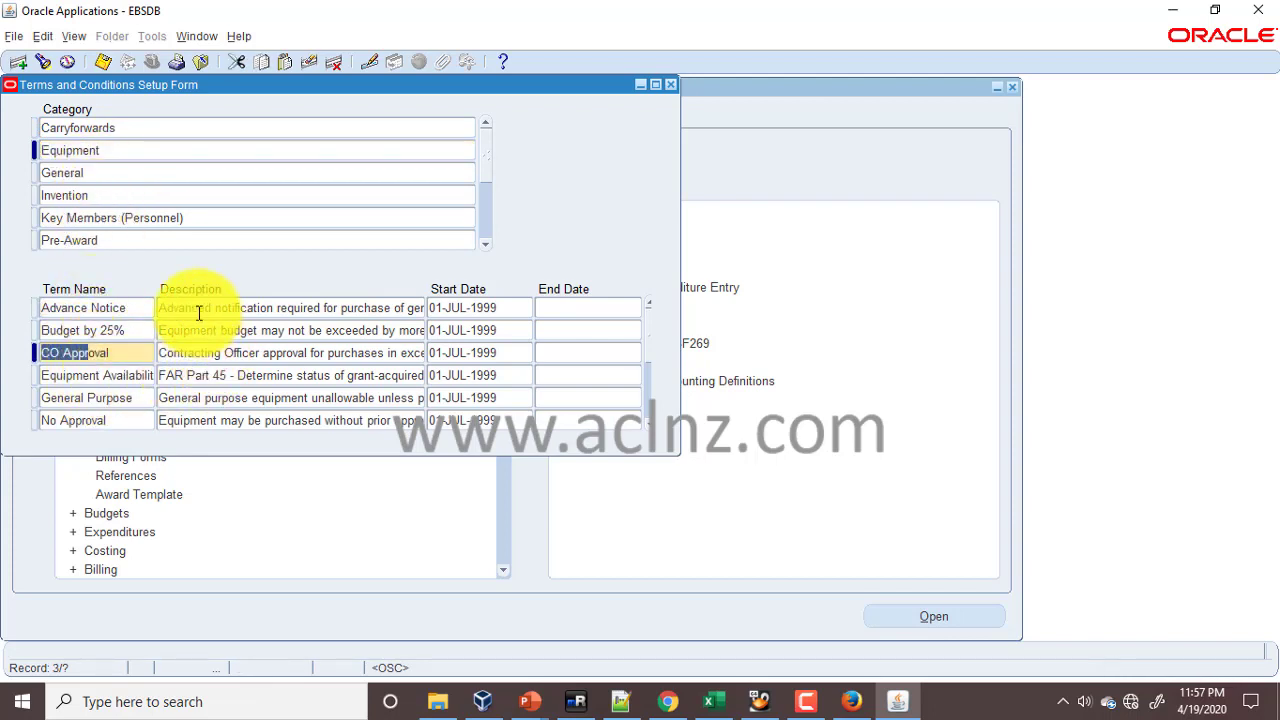
left_click(95, 374)
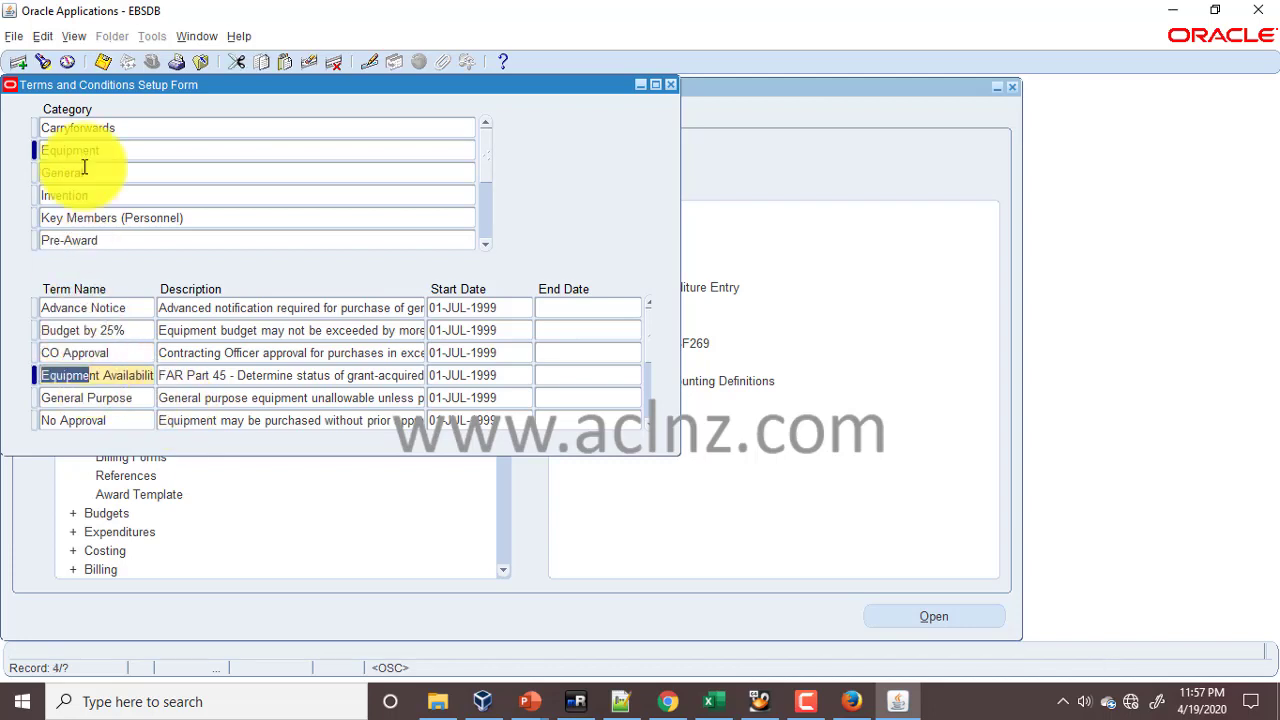
left_click(67, 61)
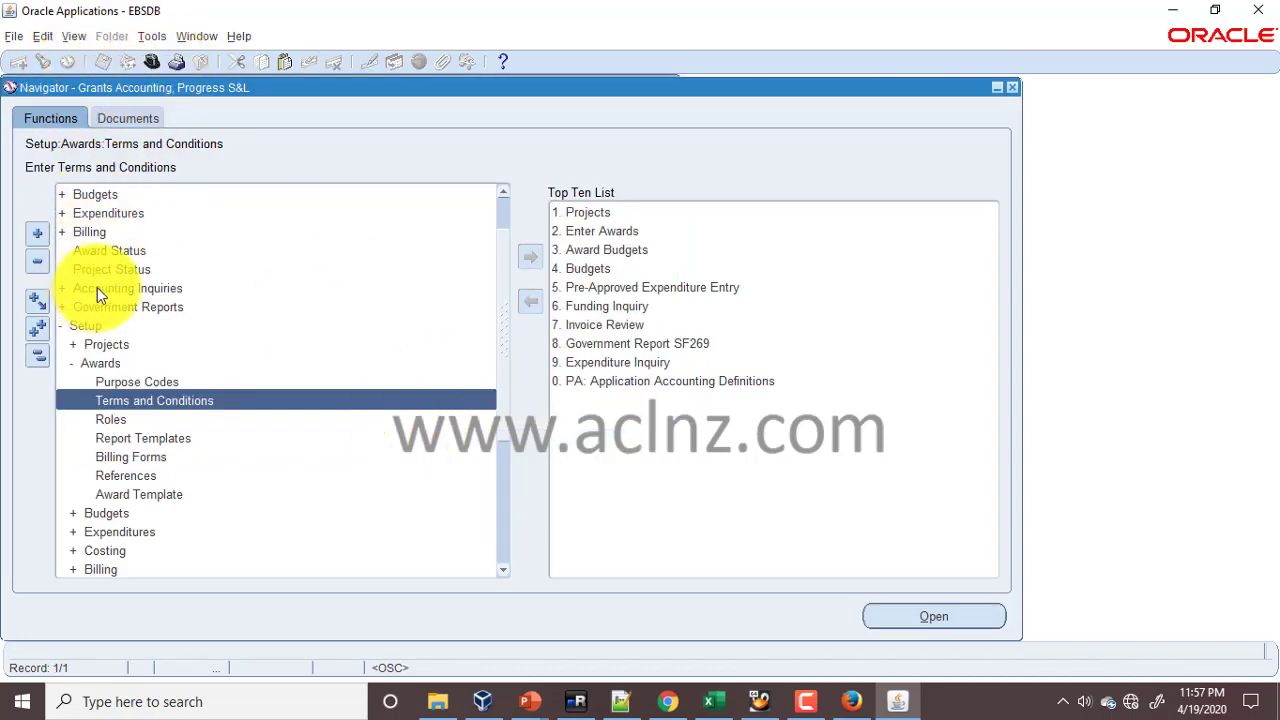
scroll(180, 330, "up", 1)
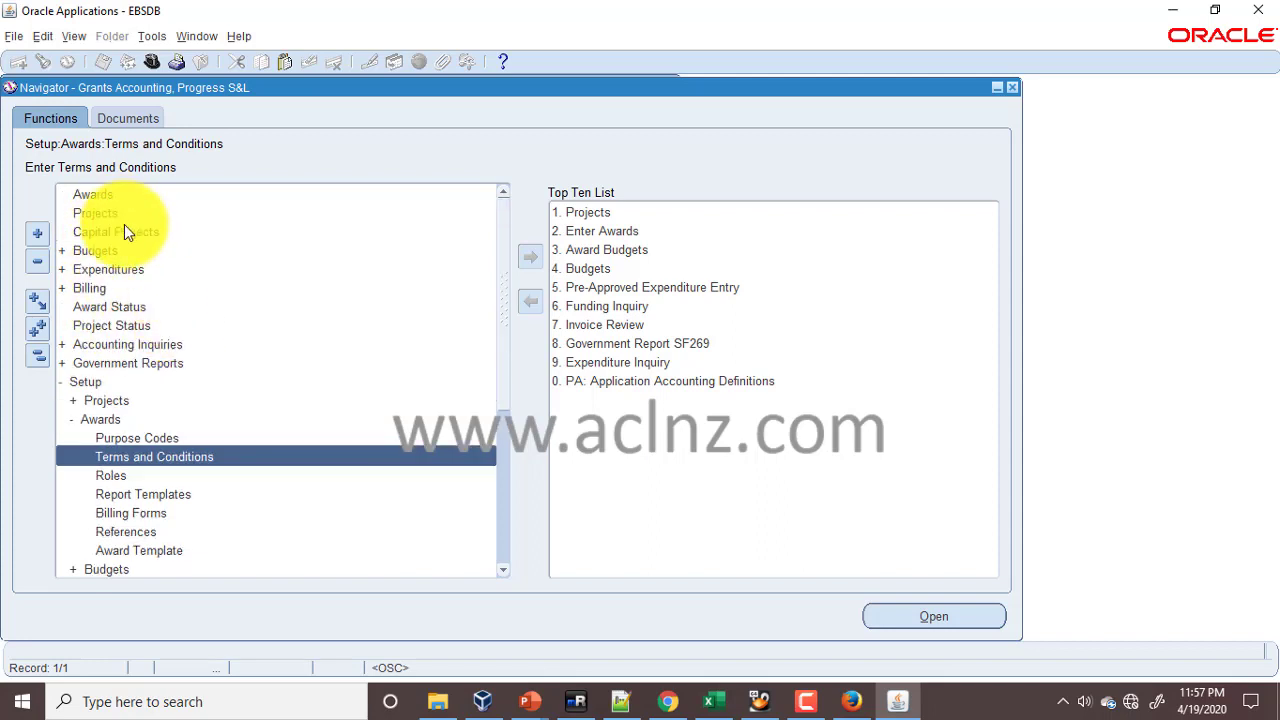
- Open the award search form and copy the award number 41034 from the Sample Demo sheet of 1_Demo_Data.xlsx in Excel
double_click(111, 193)
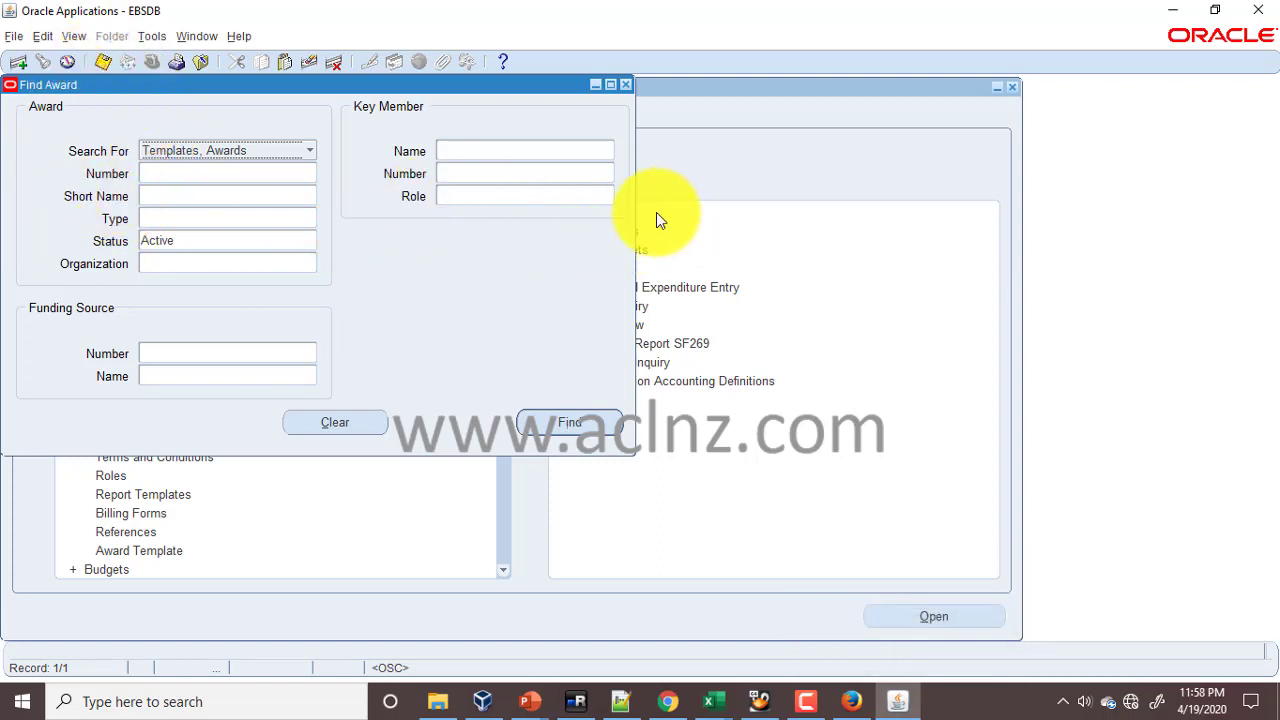
left_click(730, 698)
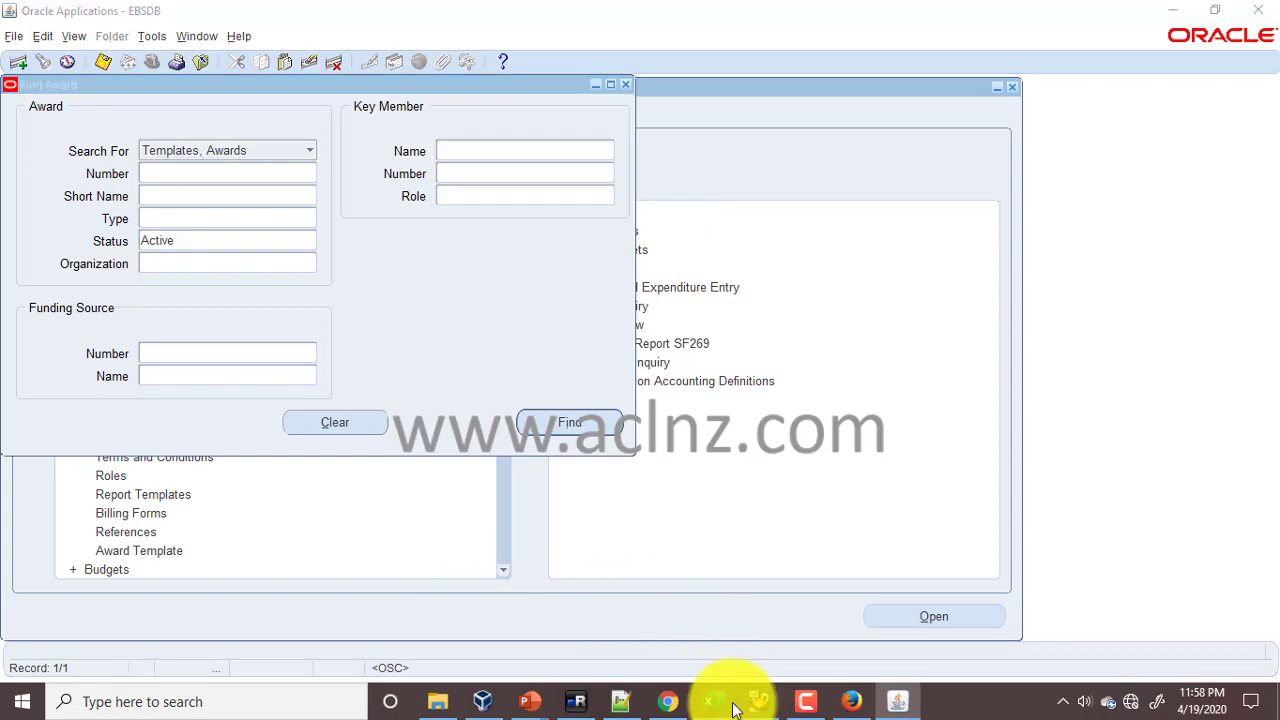
left_click(774, 654)
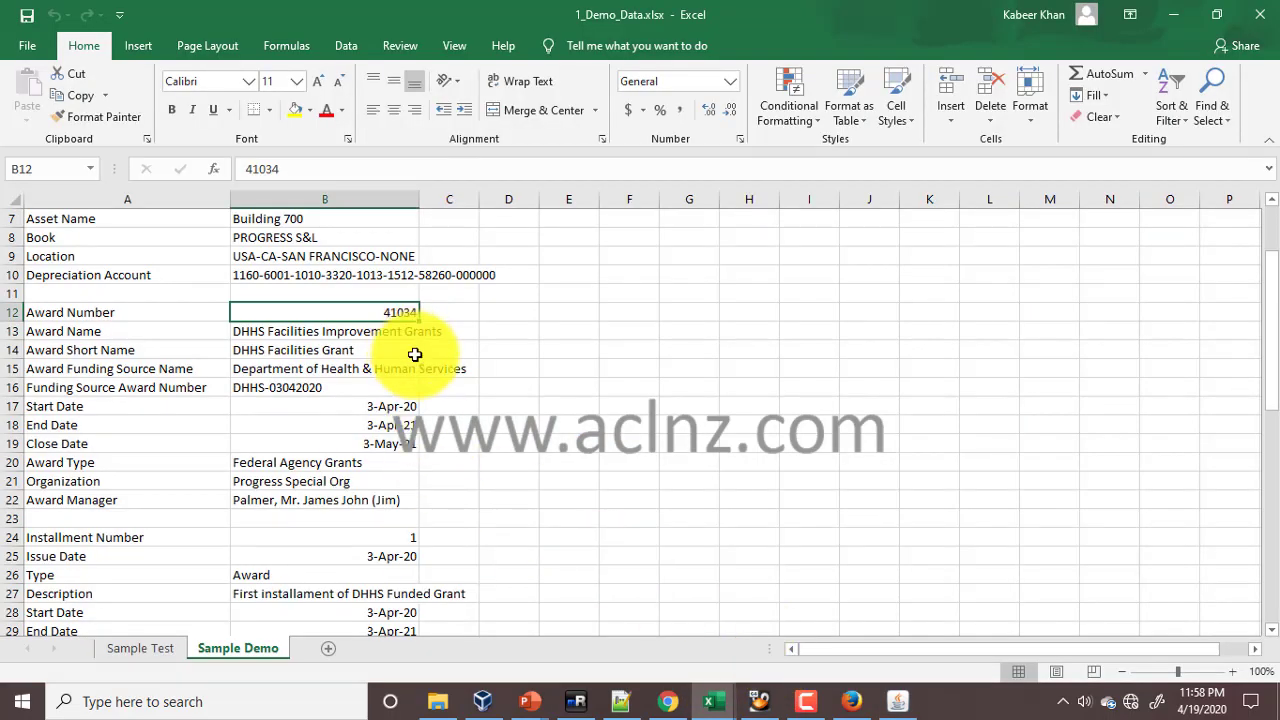
key("ctrl+c")
left_click(896, 701)
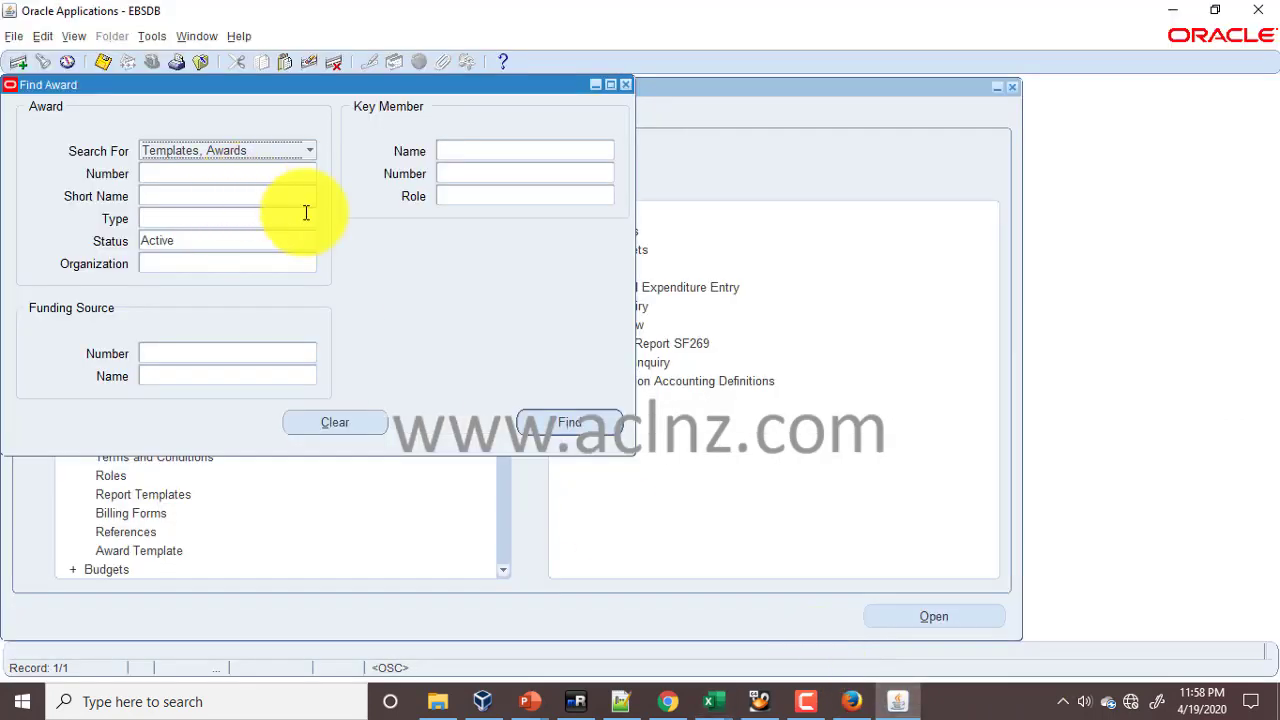
- Find the award with number 41034 in Oracle Applications and open its Award Management record
left_click(257, 176)
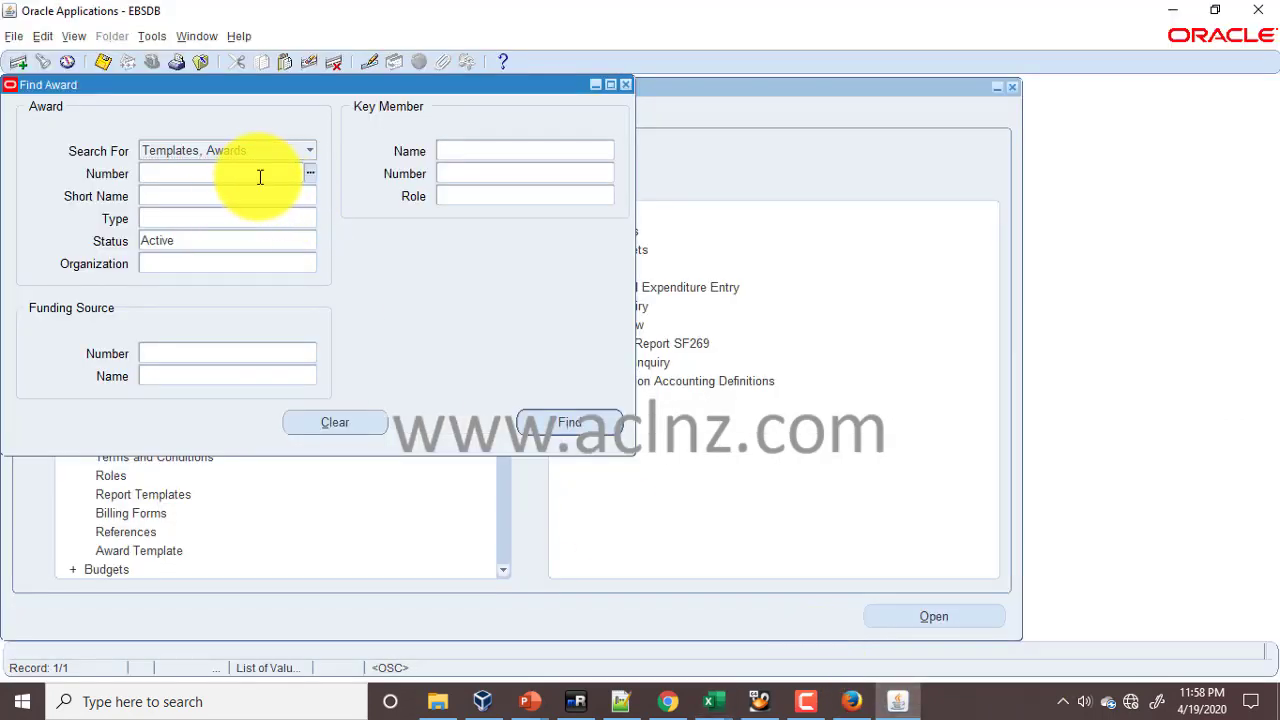
key("ctrl+v")
key("Tab")
left_click(570, 421)
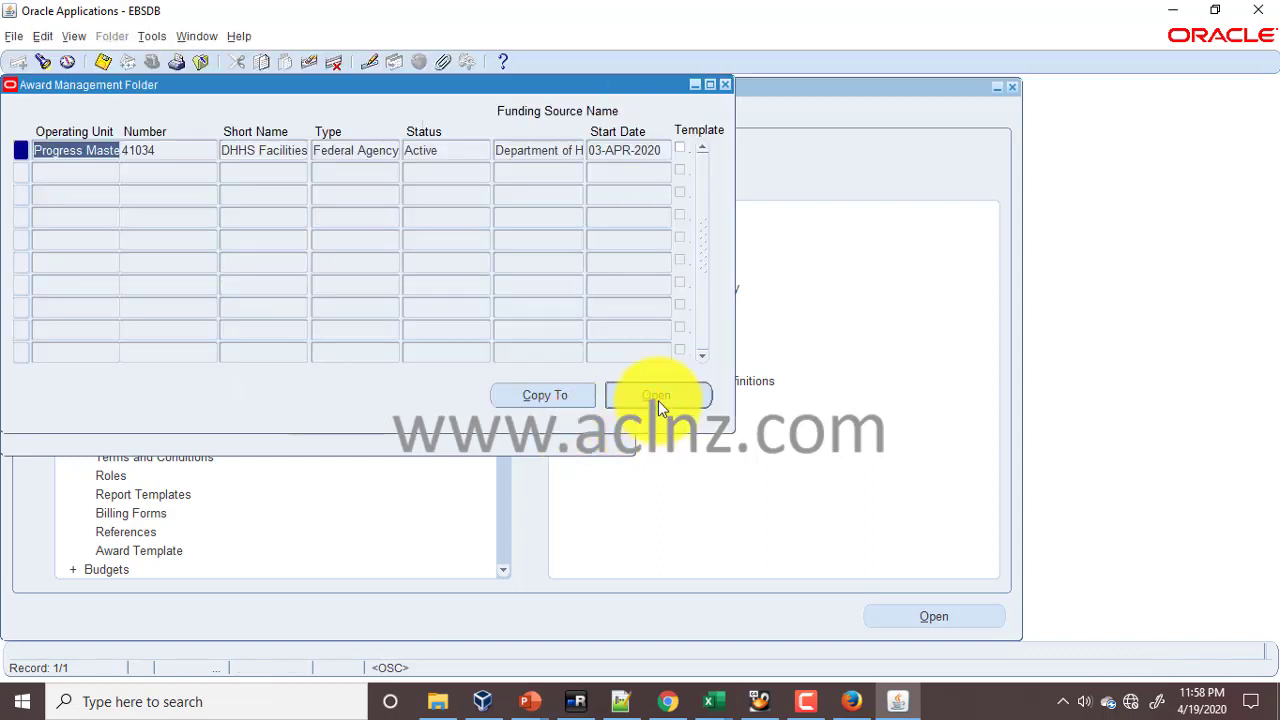
left_click(655, 395)
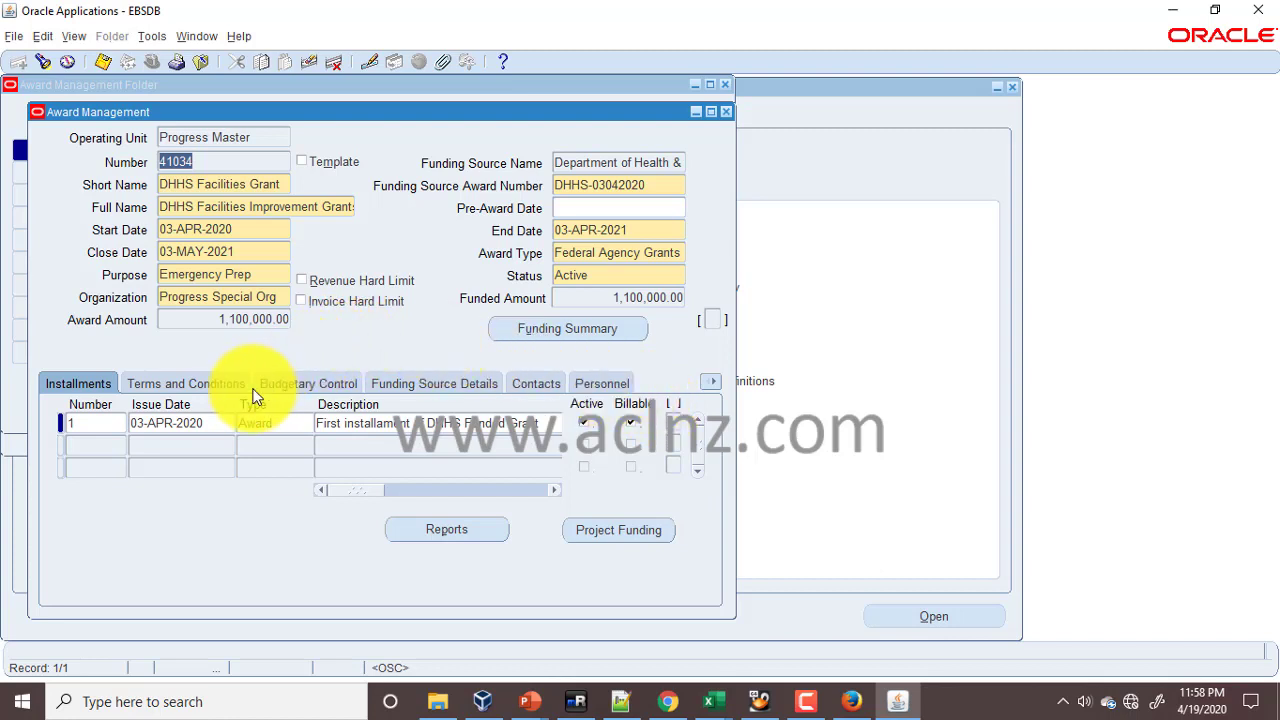
- Review the award's terms and conditions and examine its purpose code
left_click(184, 384)
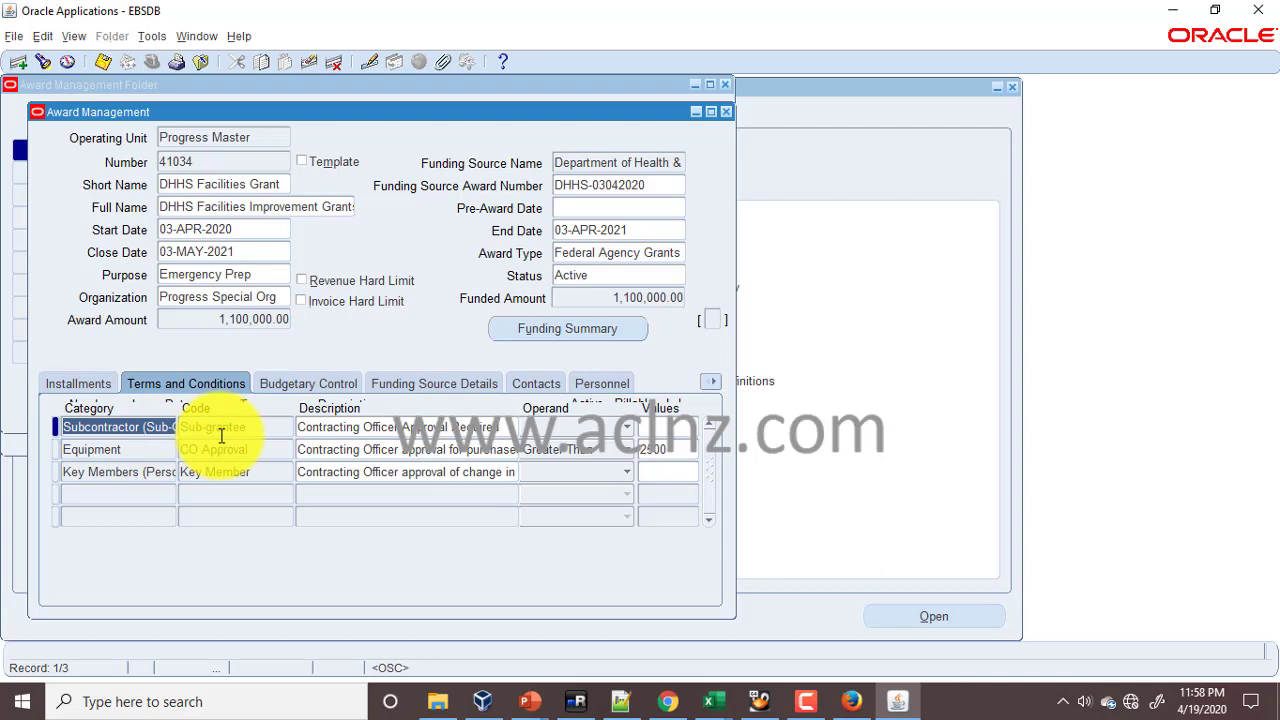
left_click_drag(222, 431, 185, 459)
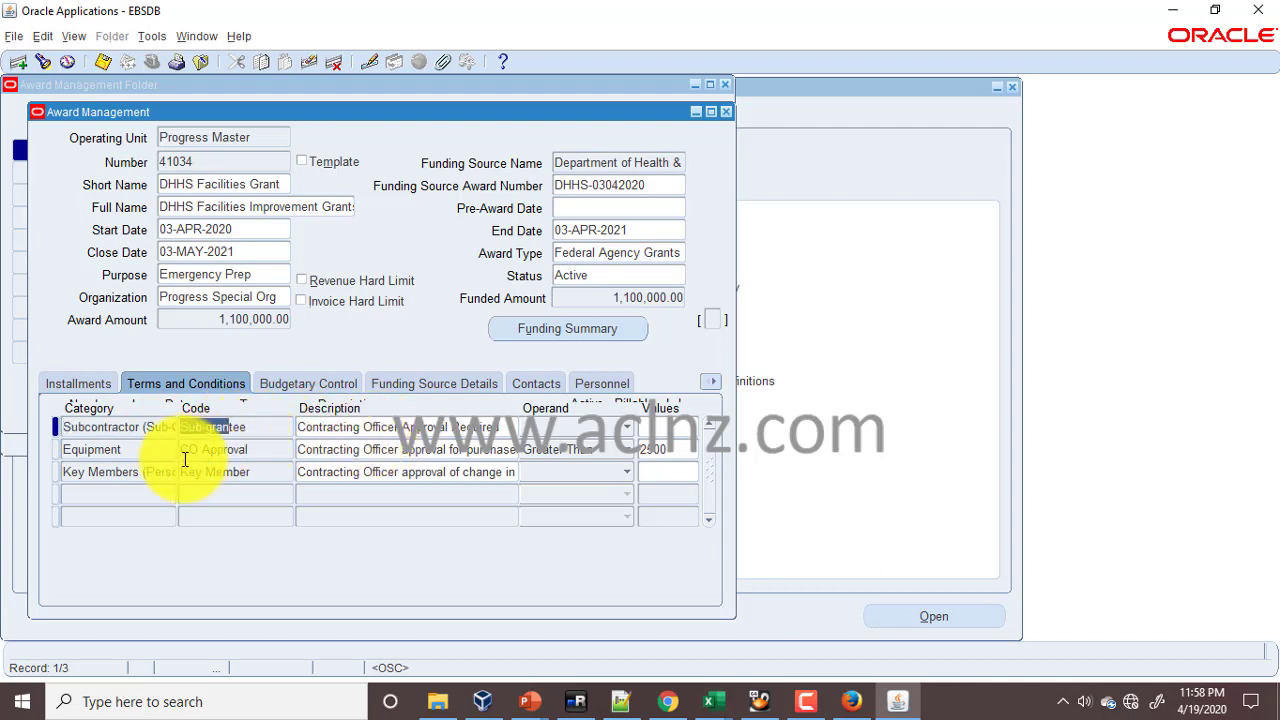
double_click(208, 279)
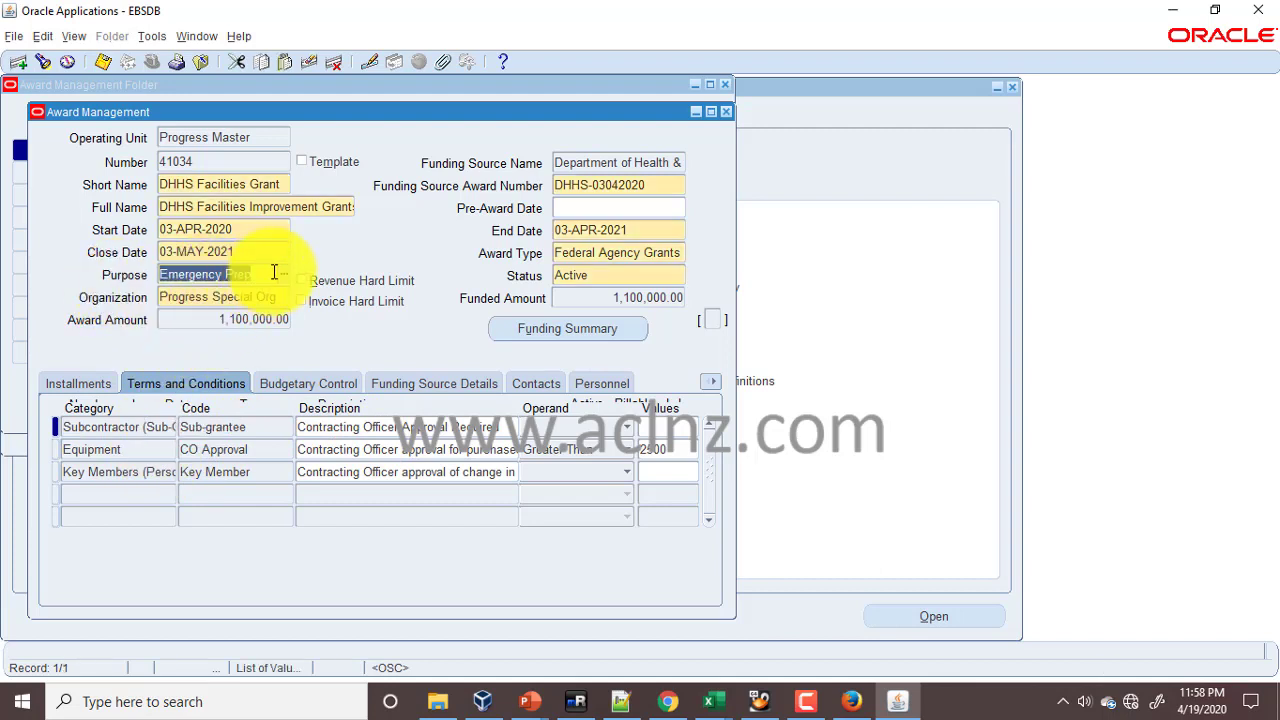
- Return to the Grants Accounting Navigator and locate the Purpose Codes and Terms and Conditions functions under award setup
left_click(201, 38)
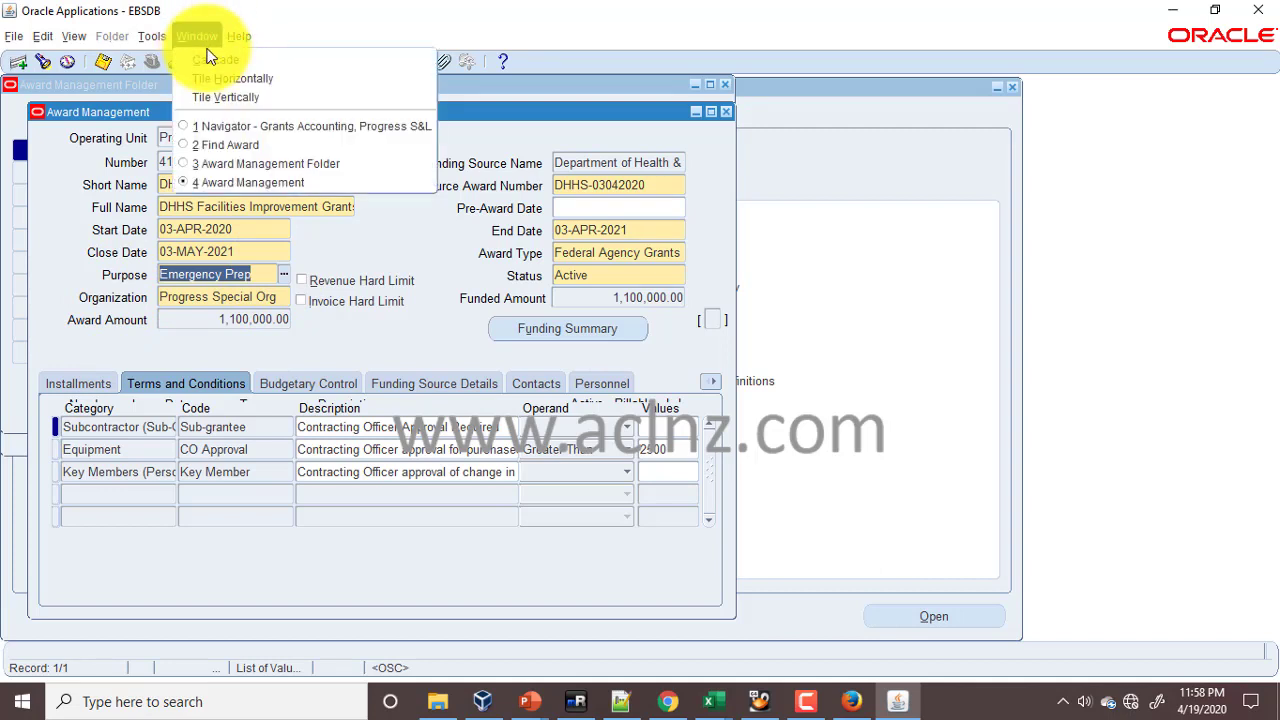
left_click(245, 127)
left_click(166, 443)
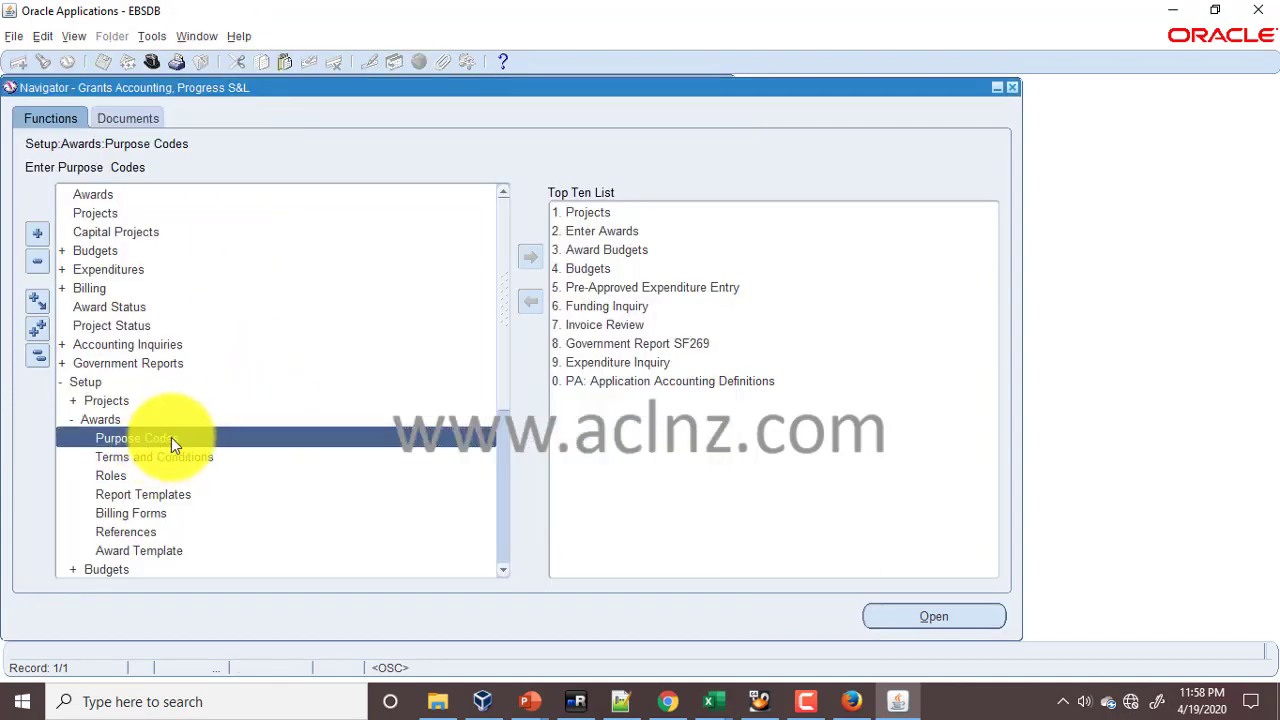
left_click(184, 457)
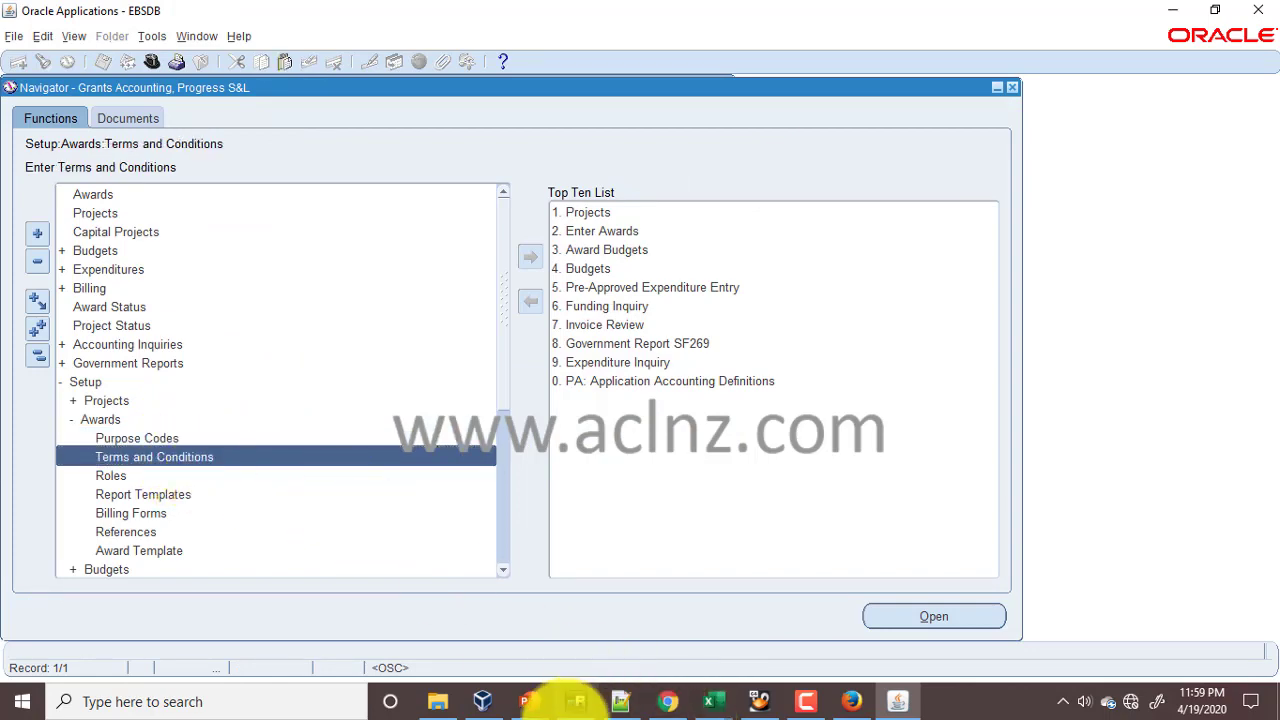
- Check the Set Up Award Roles item in GMS_Setup_Checklist.pdf in Chrome, and return to Oracle Applications
left_click(667, 701)
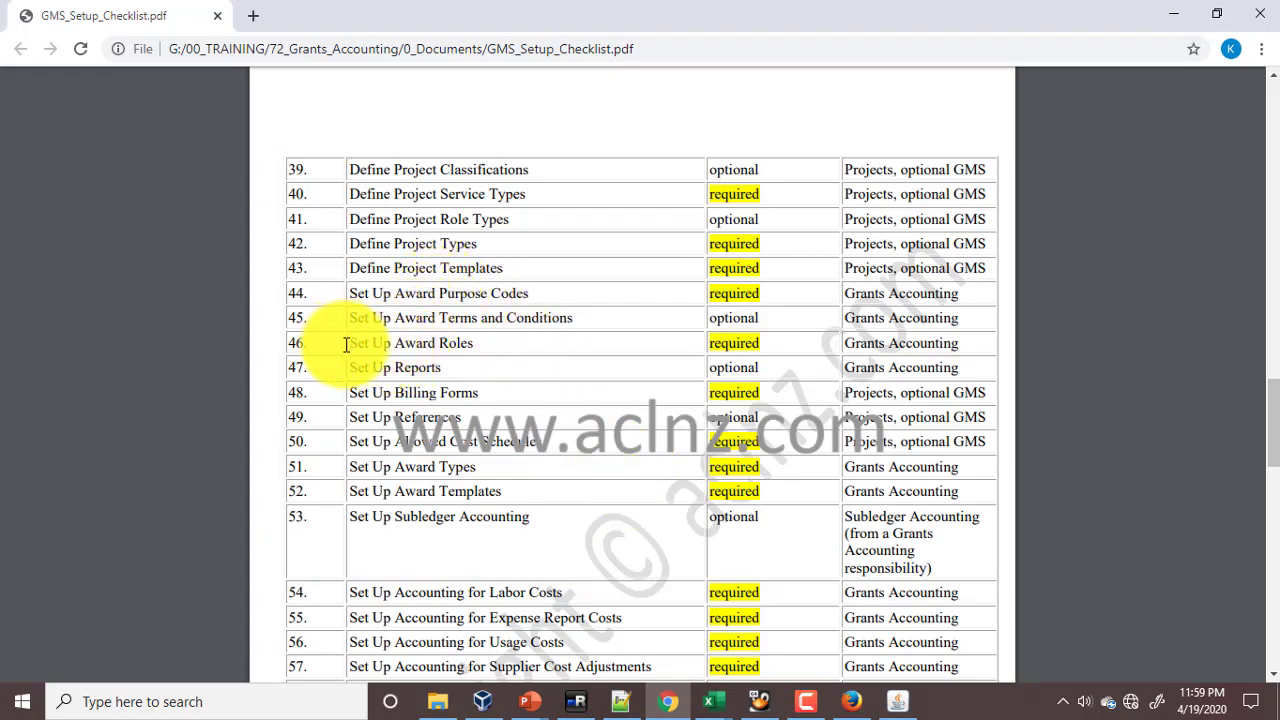
left_click_drag(349, 347, 491, 344)
left_click(490, 341)
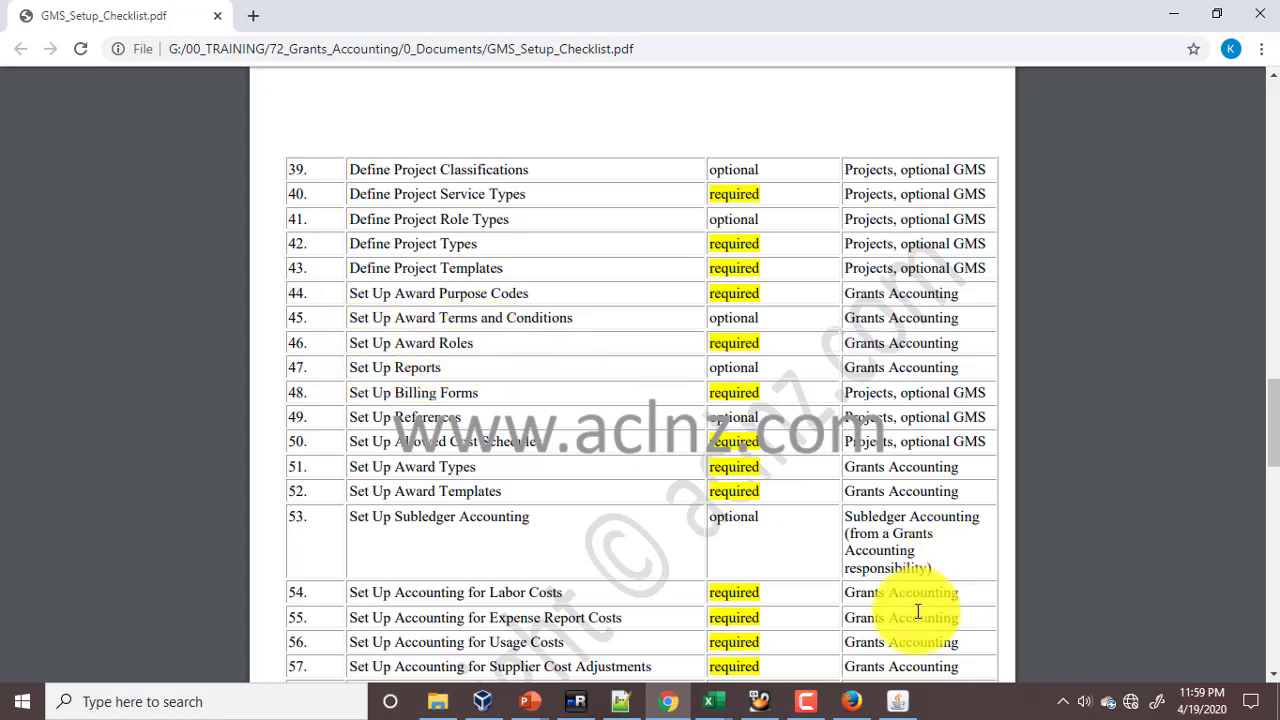
left_click(897, 701)
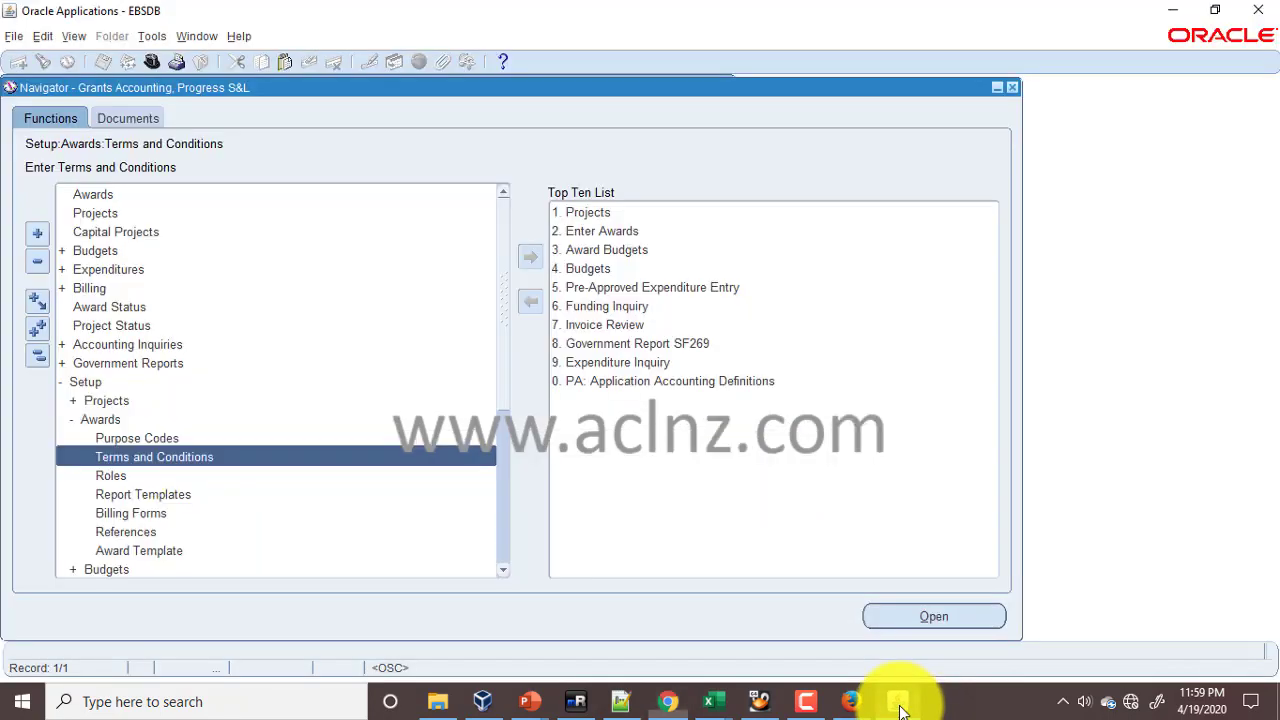
- Review the personnel roles on the open award and browse the list of available award roles without changing the assignment
left_click(197, 37)
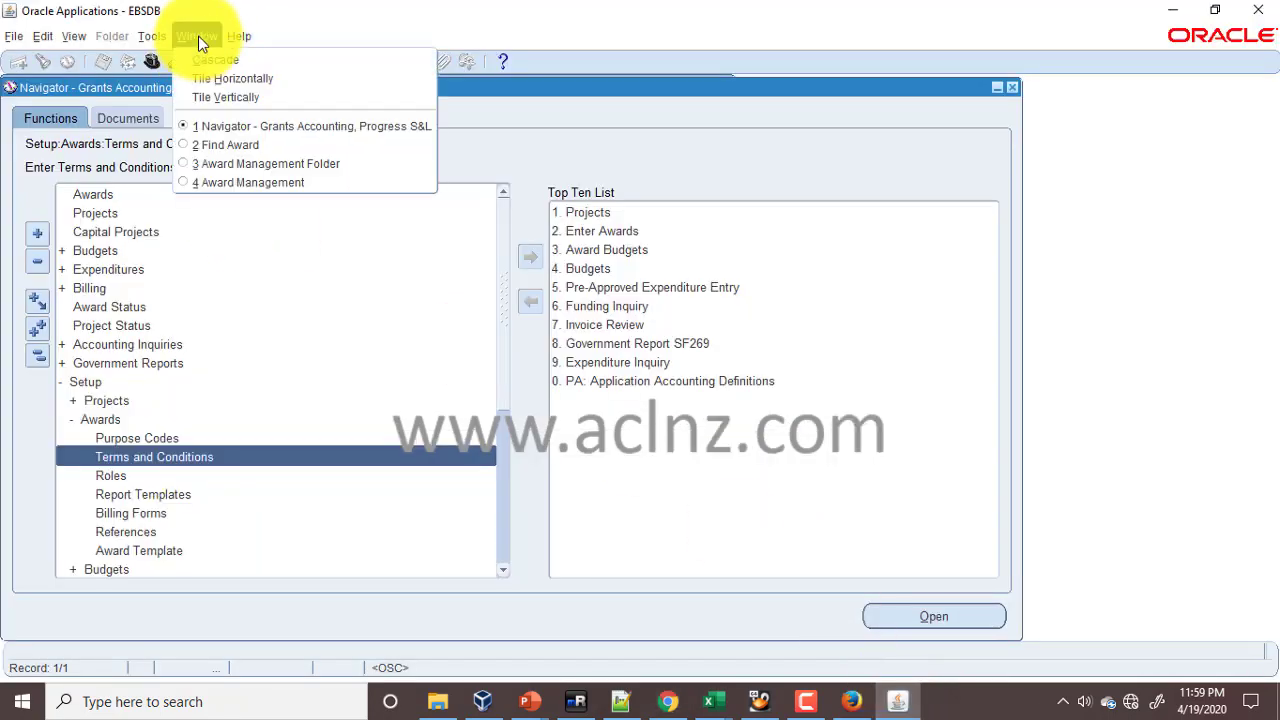
left_click(257, 175)
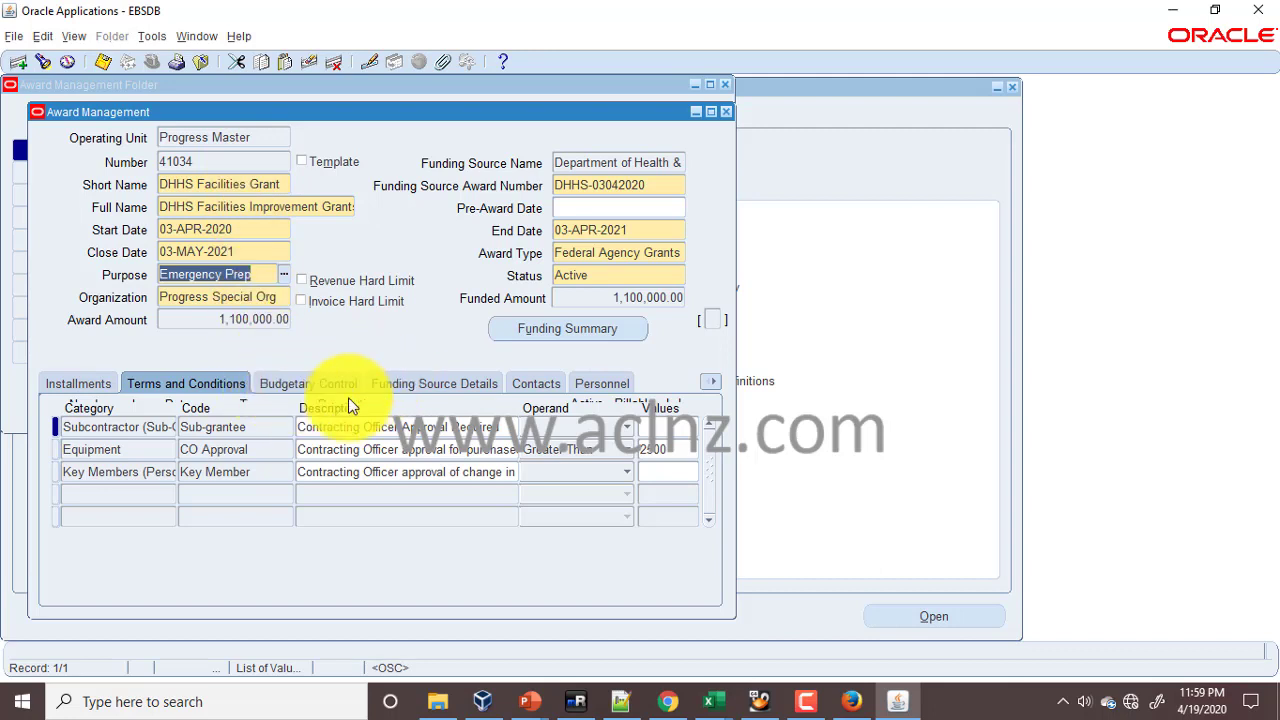
left_click(604, 384)
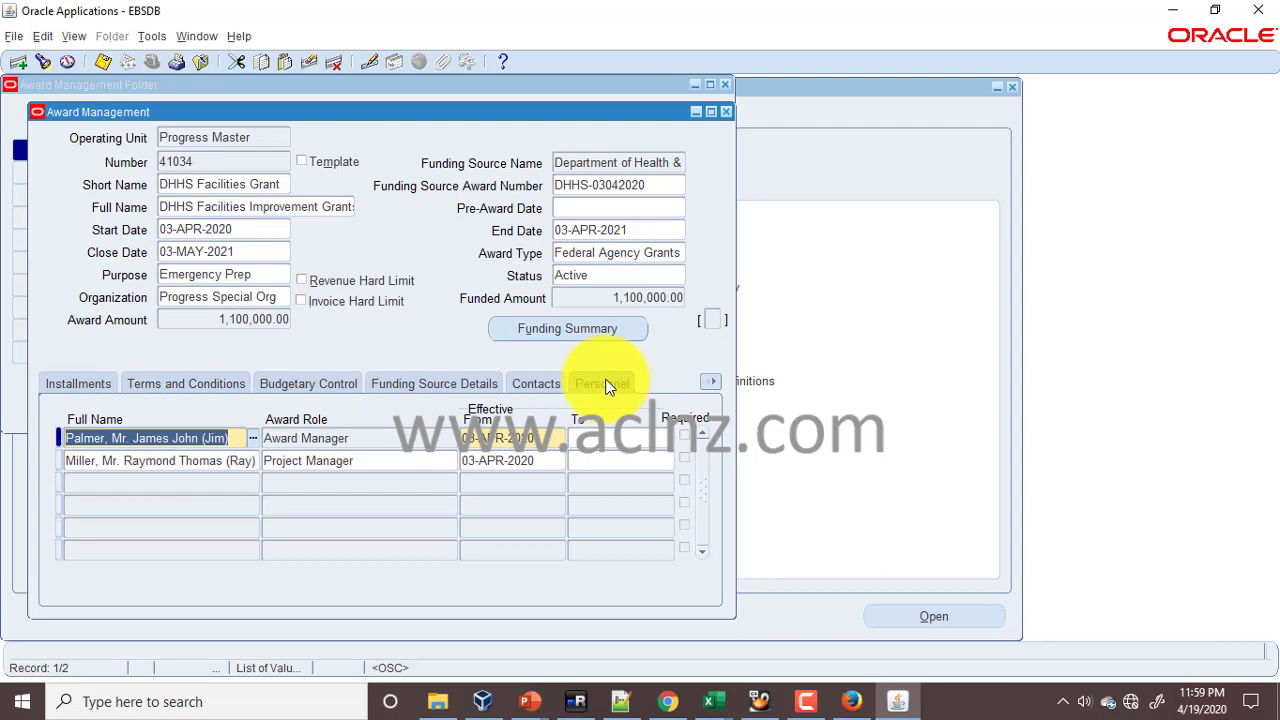
left_click(357, 437)
left_click(372, 460)
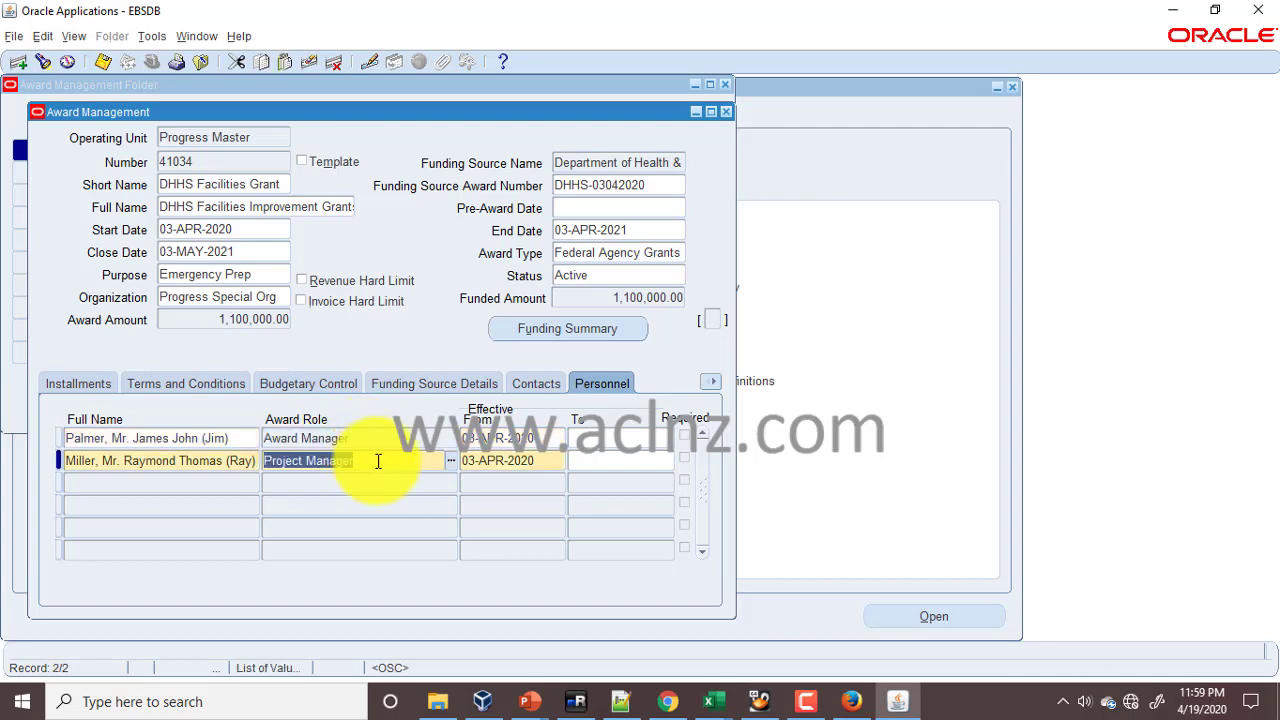
left_click(446, 459)
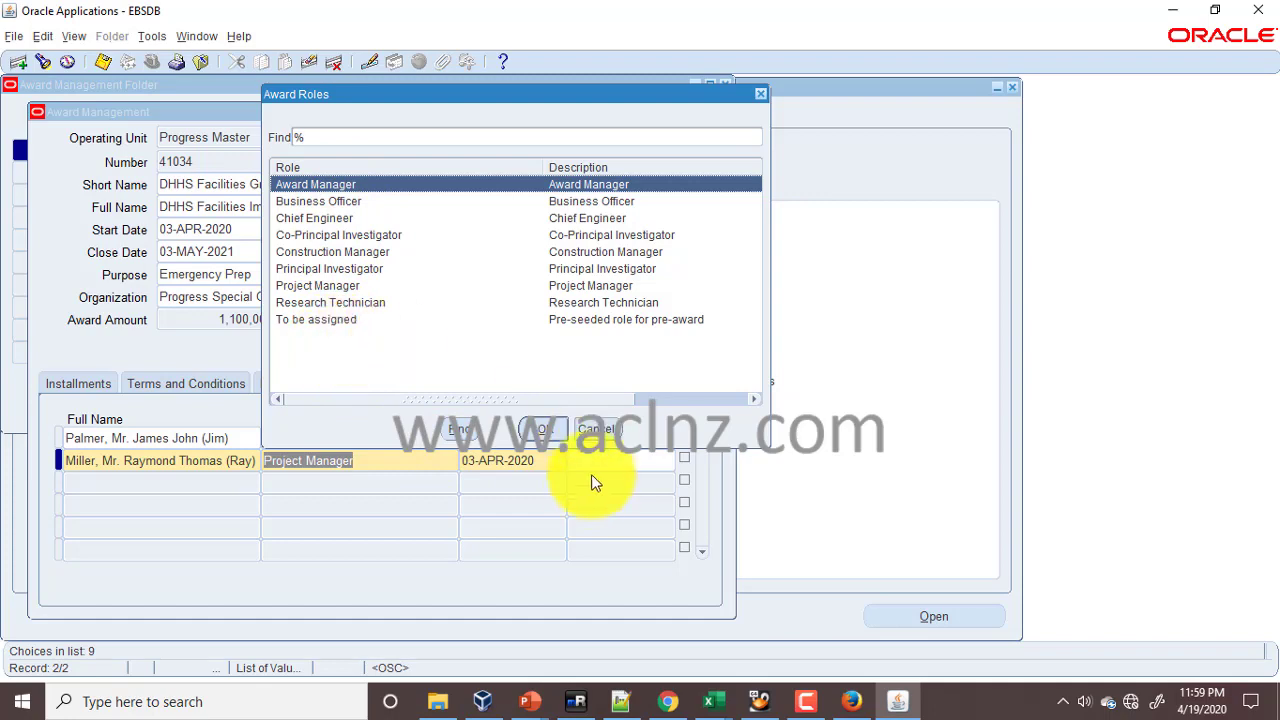
left_click(597, 428)
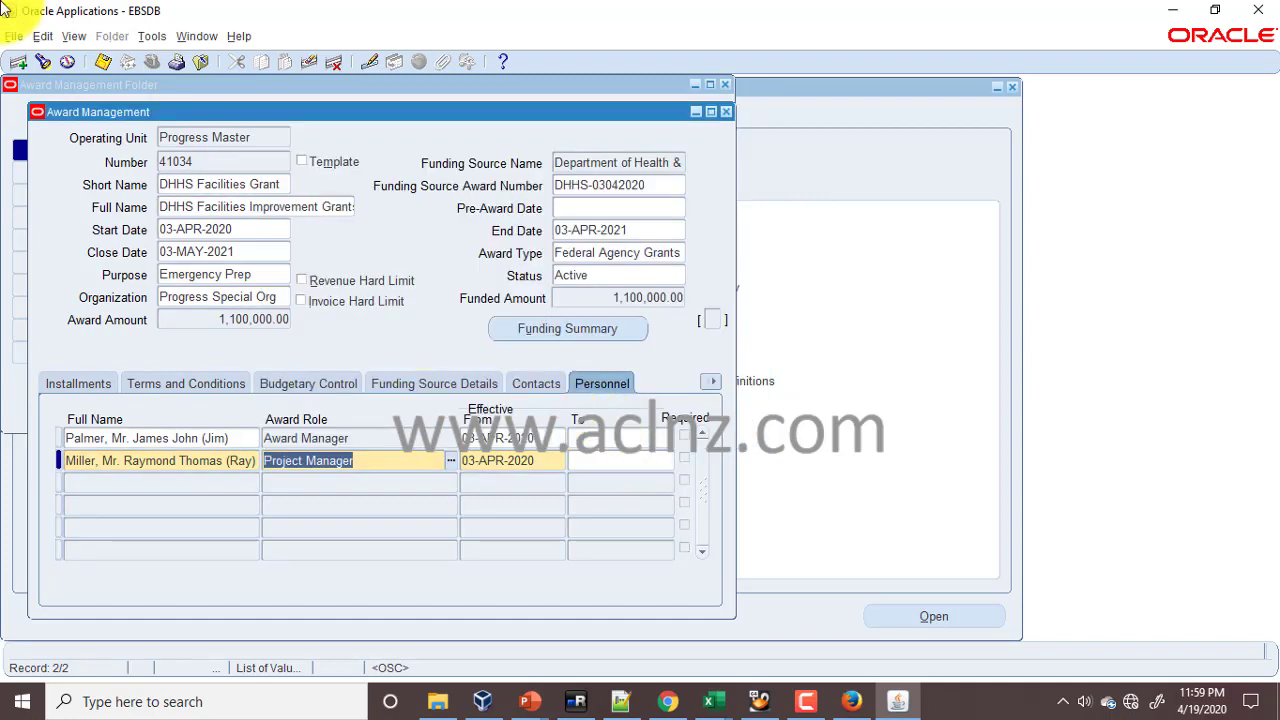
- Open the award Roles setup from the Navigator and examine the award role lookup codes, down to Research Technician
left_click(66, 62)
scroll(187, 362, "down", 1)
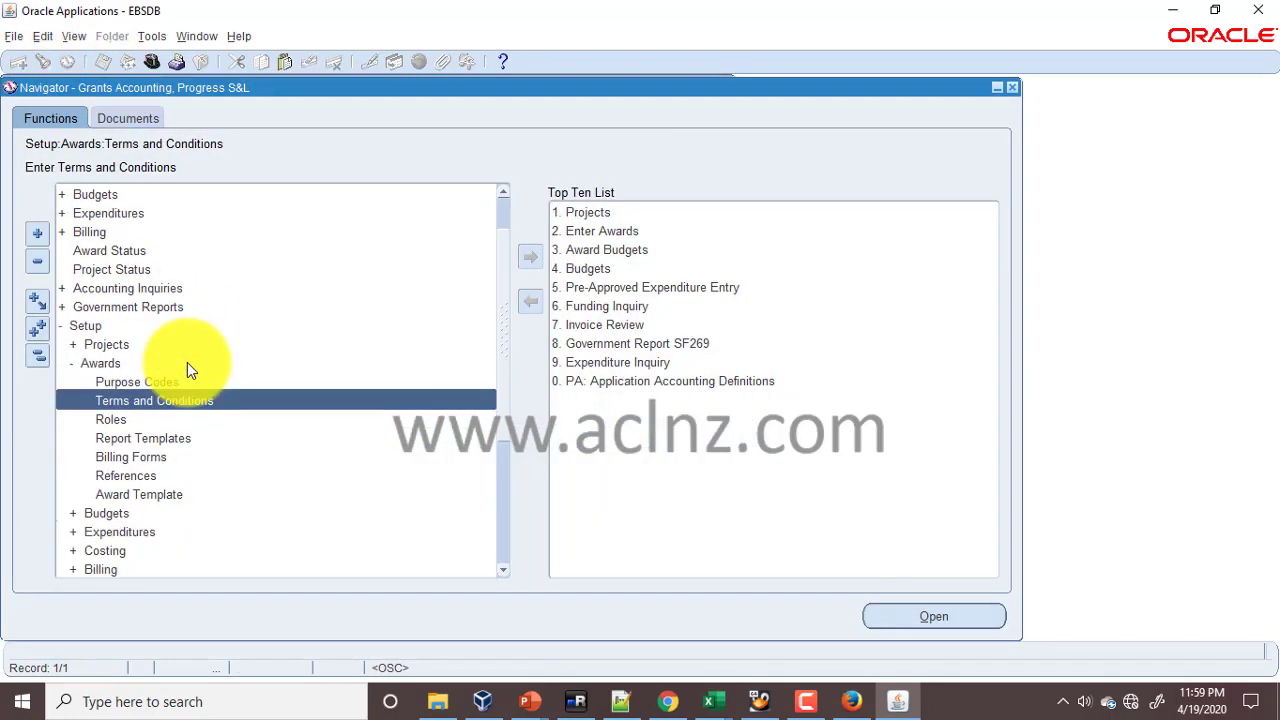
left_click(127, 421)
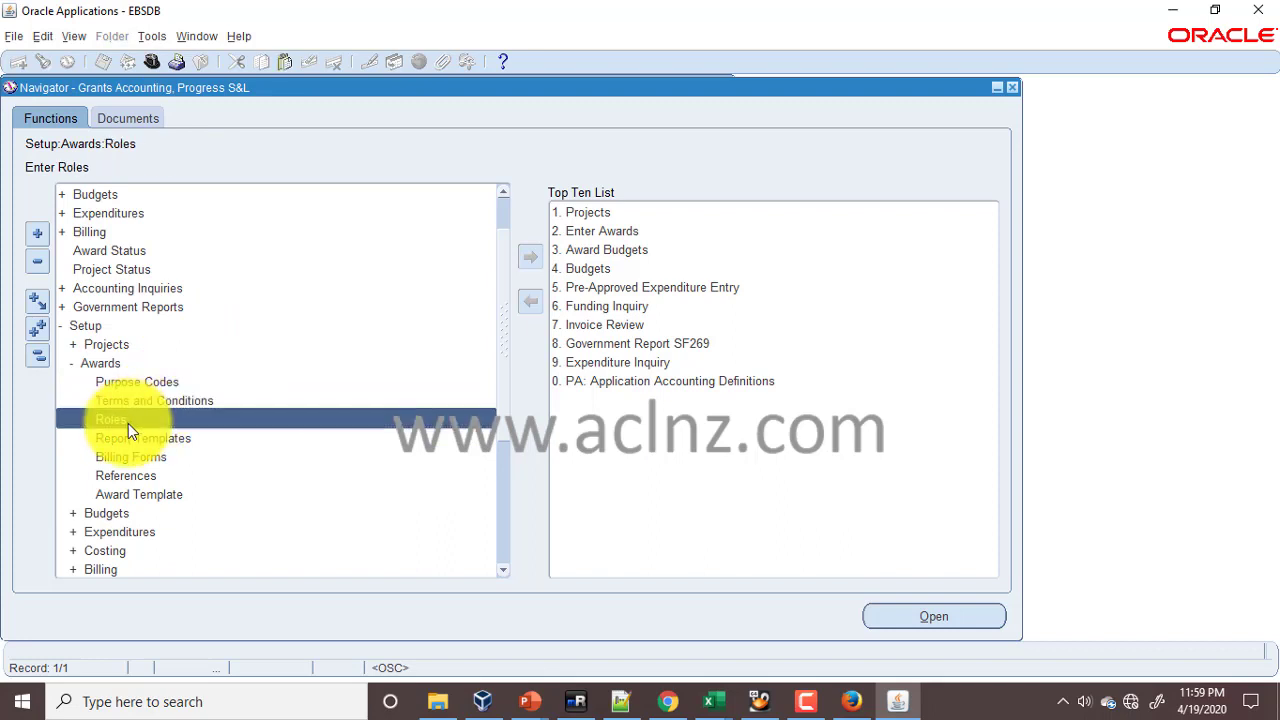
left_click(908, 622)
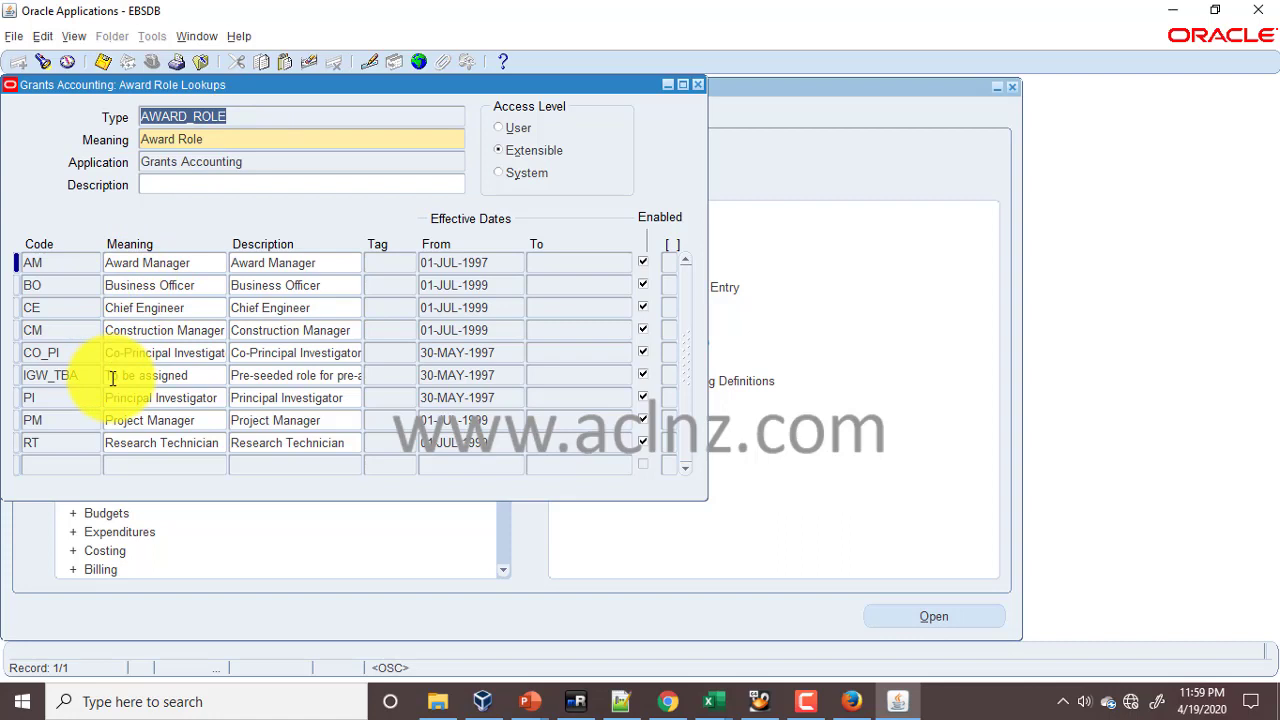
left_click(131, 441)
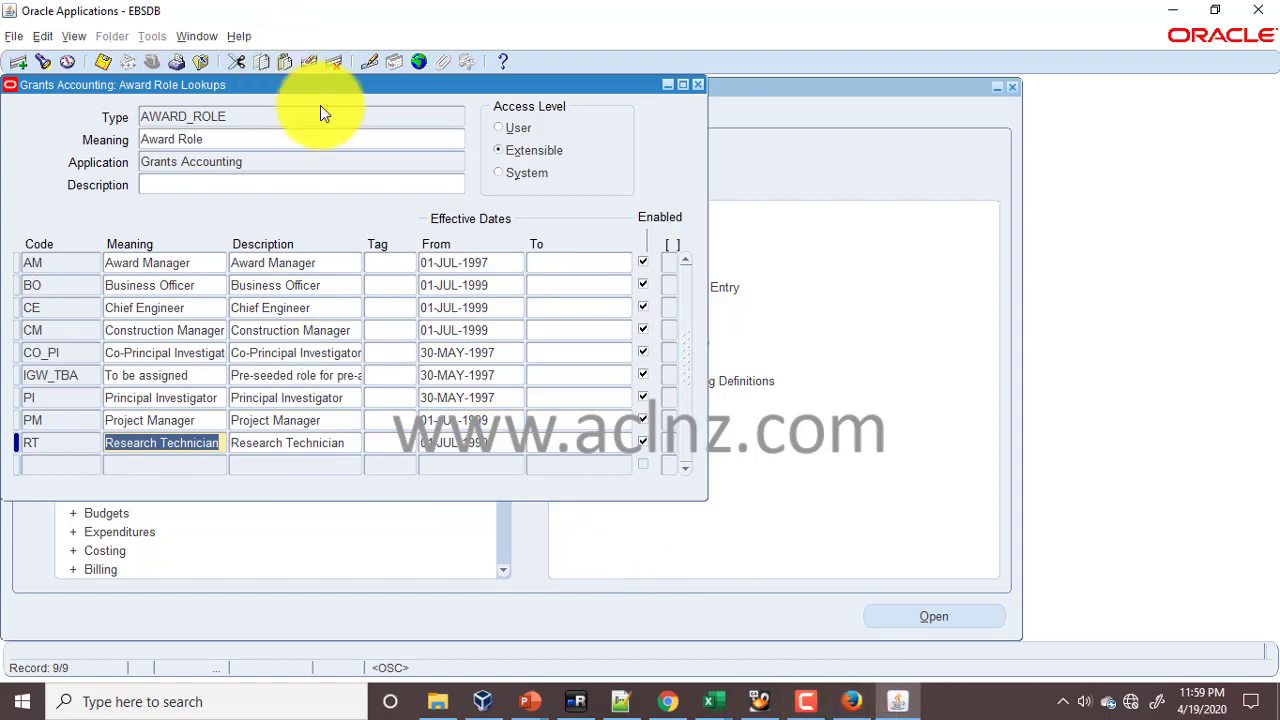
- Check the setup items following award roles in the Chrome checklist, and return to the Navigator in Oracle Applications
left_click(668, 712)
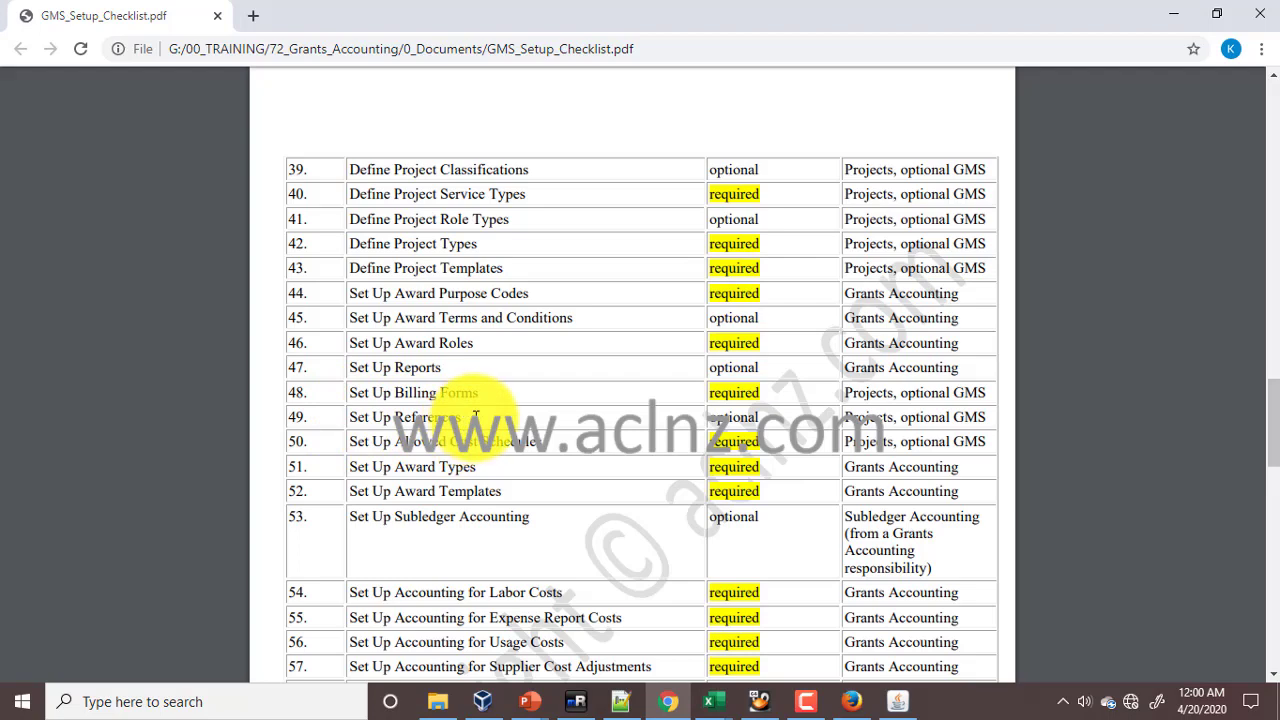
left_click(897, 700)
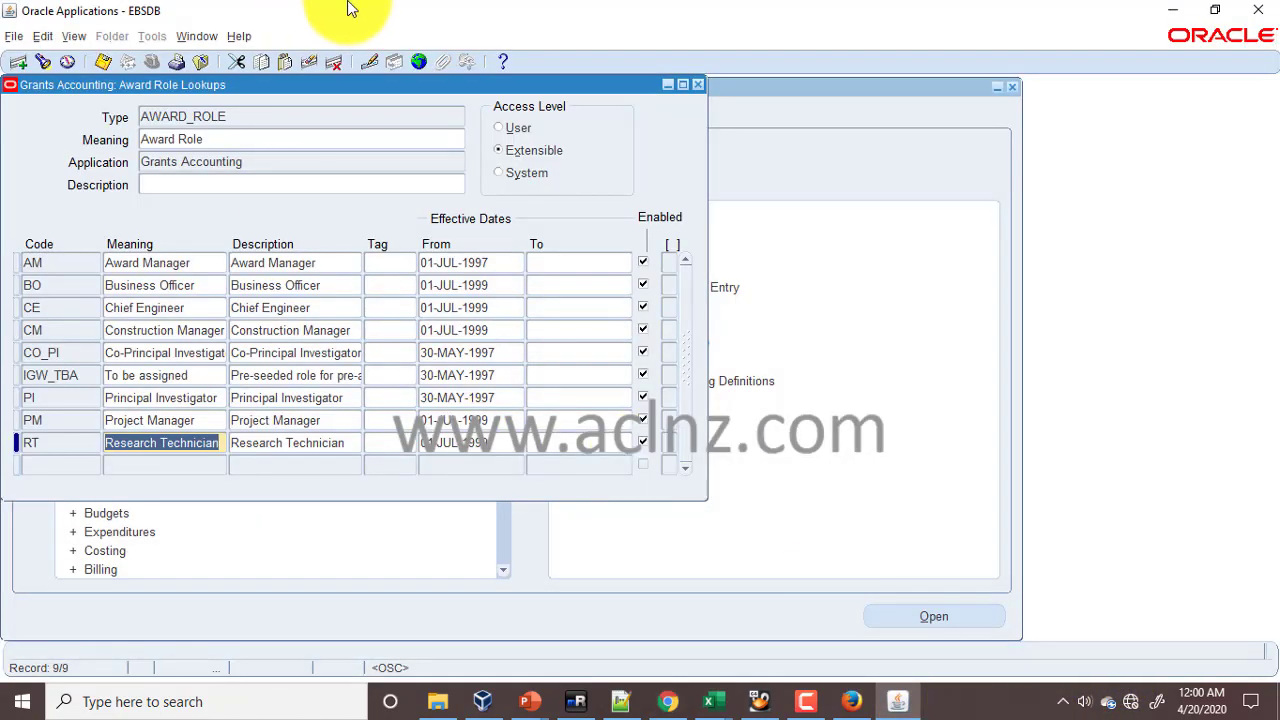
left_click(216, 38)
left_click(238, 140)
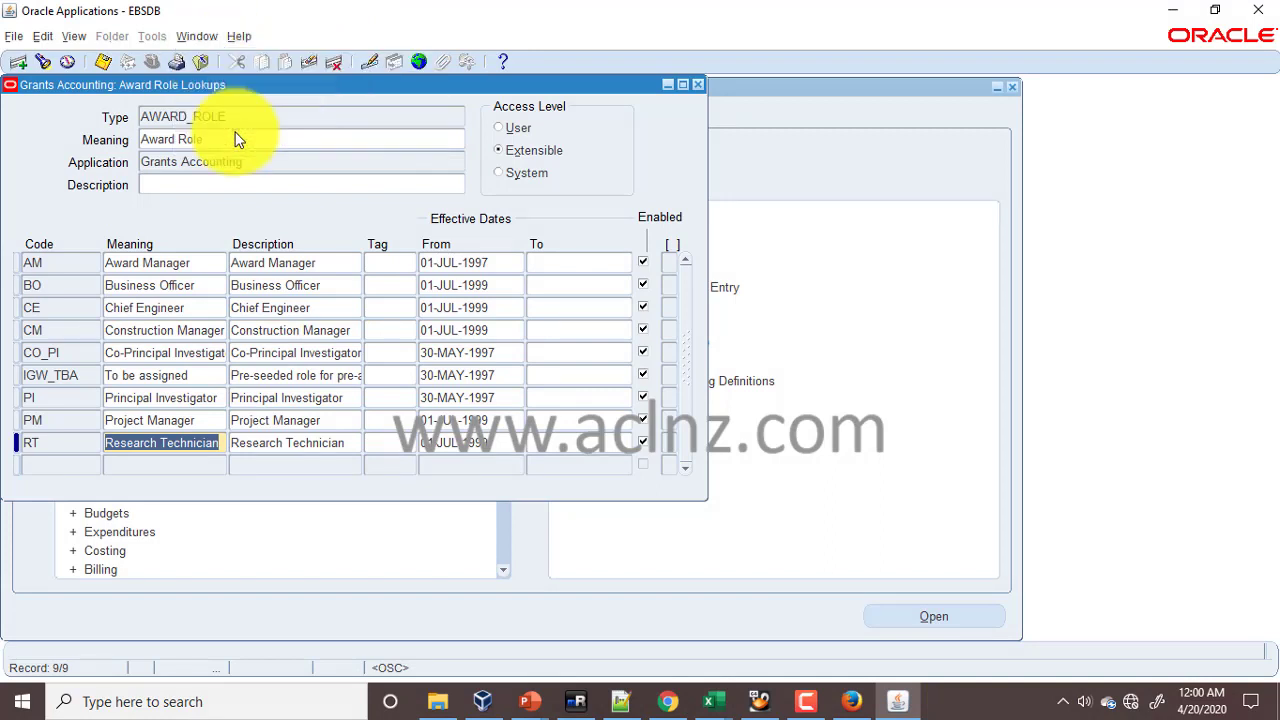
scroll(190, 390, "up", 1)
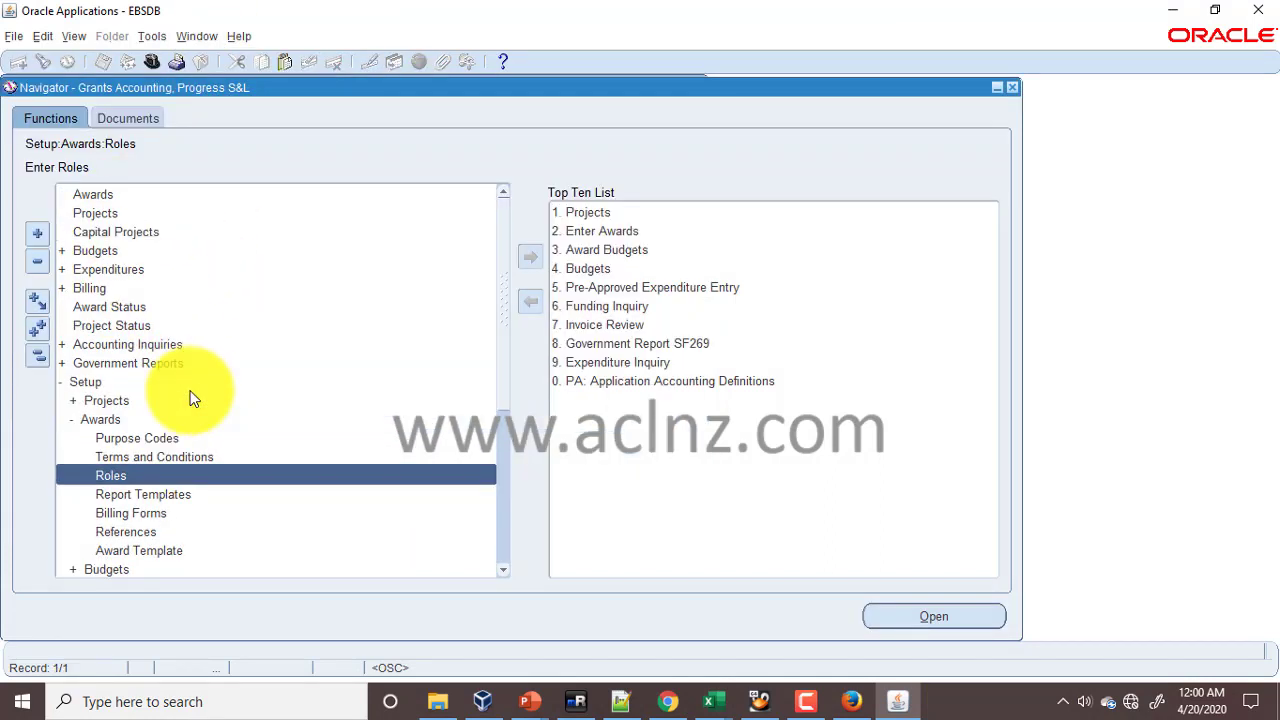
- Turn off the Close Other Forms option for the Navigator
left_click(72, 38)
left_click(154, 46)
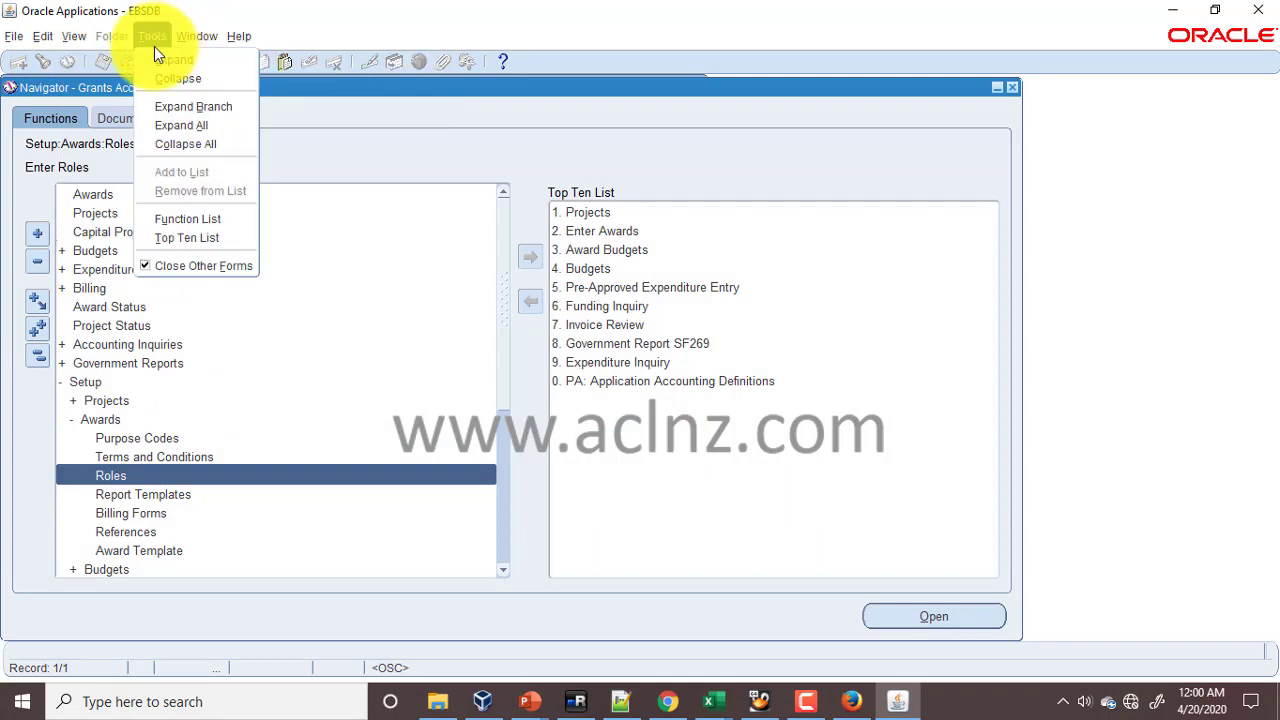
left_click(150, 268)
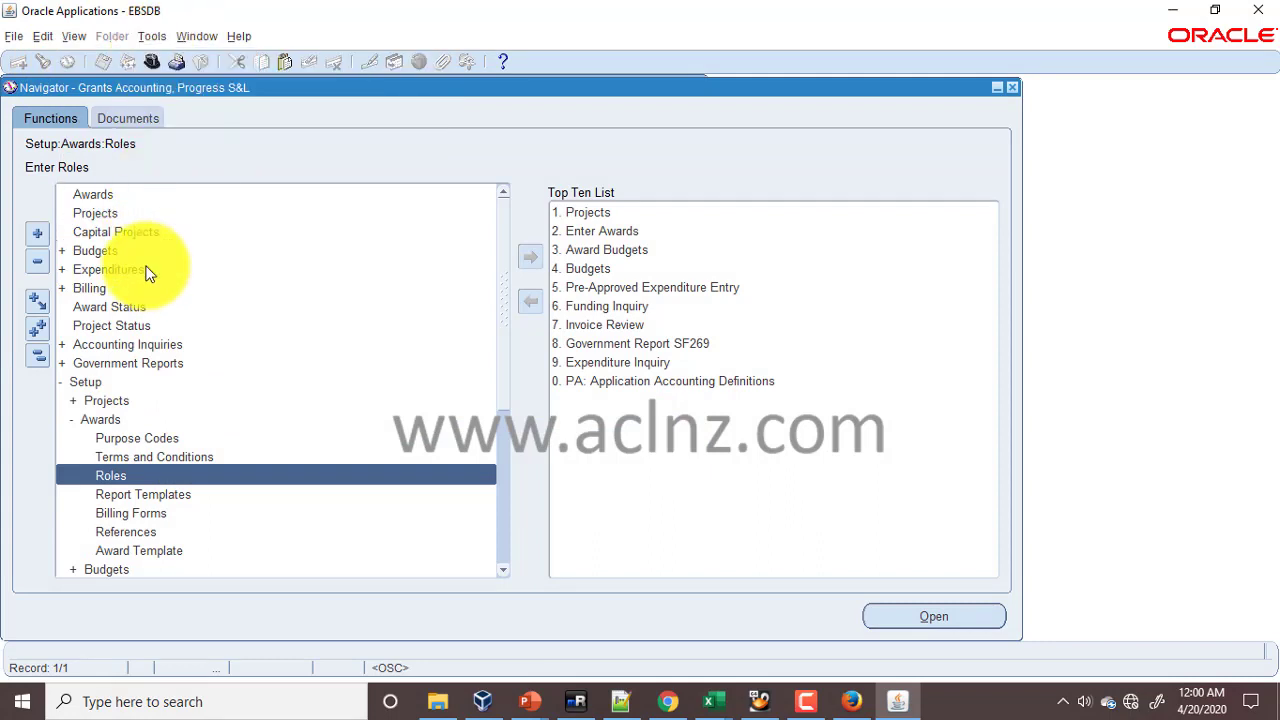
- Reopen the award search form and find the award with number 41034
double_click(96, 195)
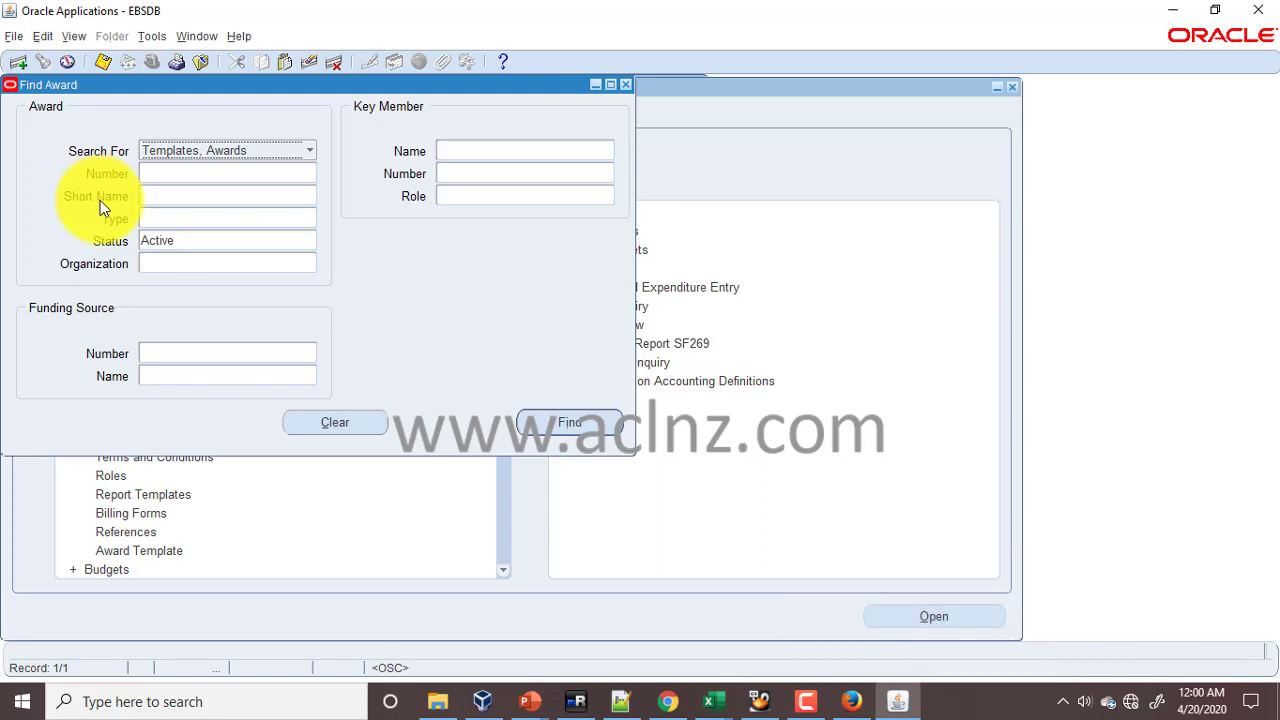
left_click(260, 172)
key("Tab")
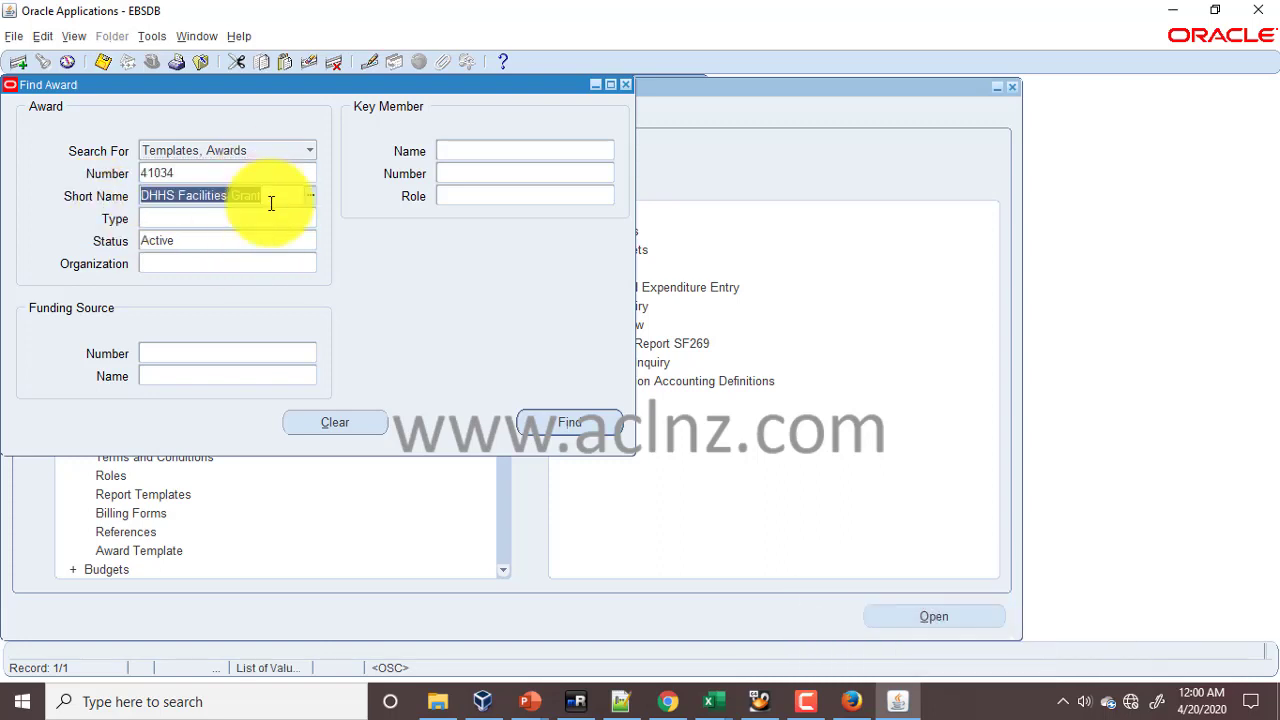
left_click(565, 424)
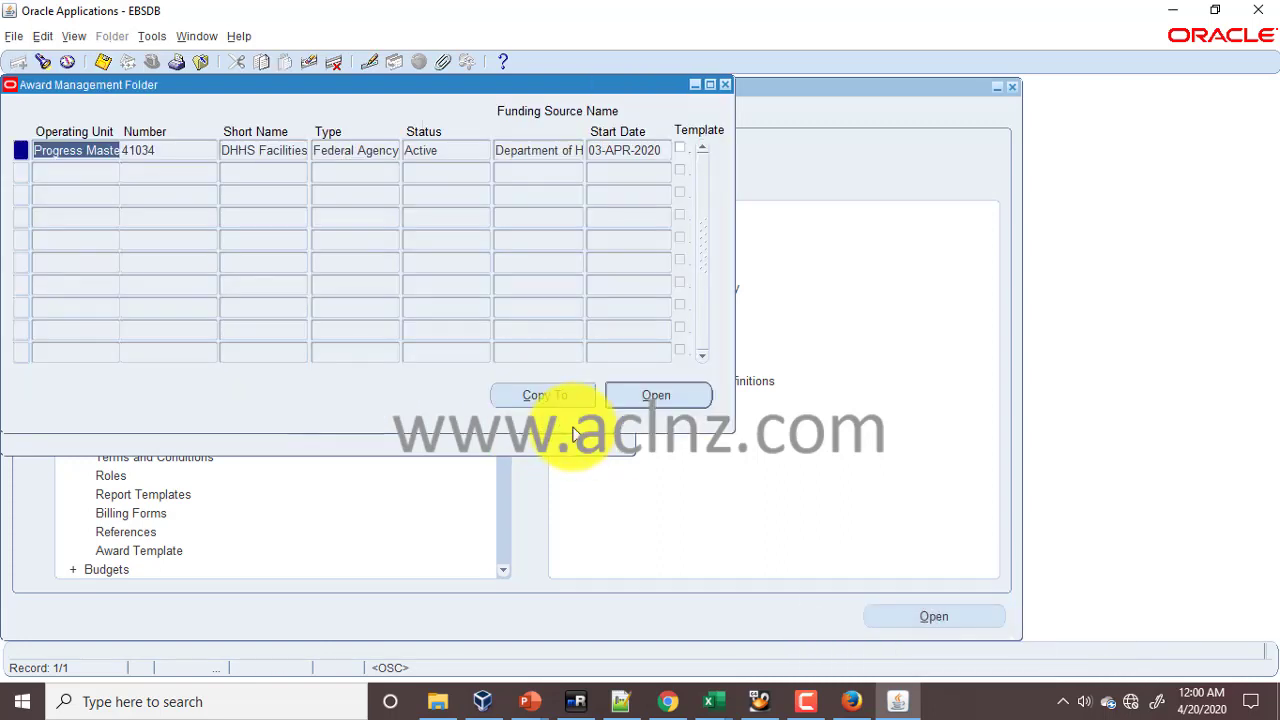
- Open award 41034 and examine the reference types offered on its References details, leaving the CFDA Number reference as it is
left_click(806, 701)
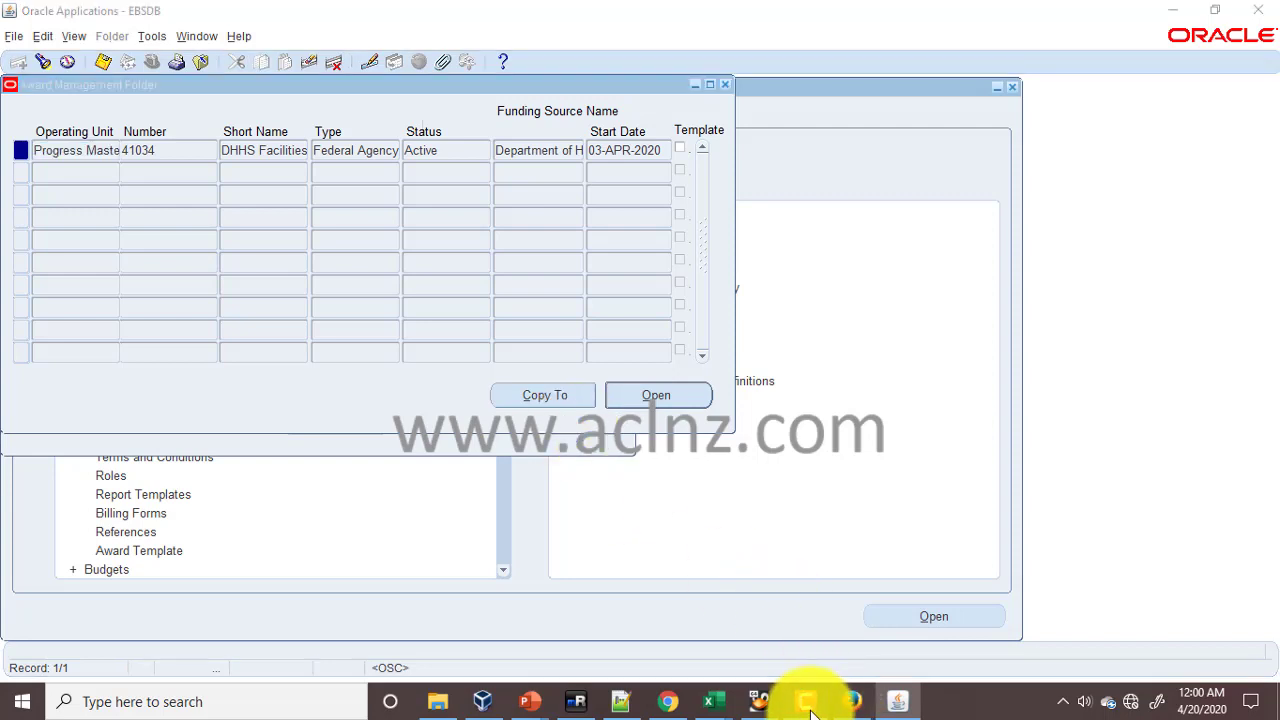
left_click(806, 701)
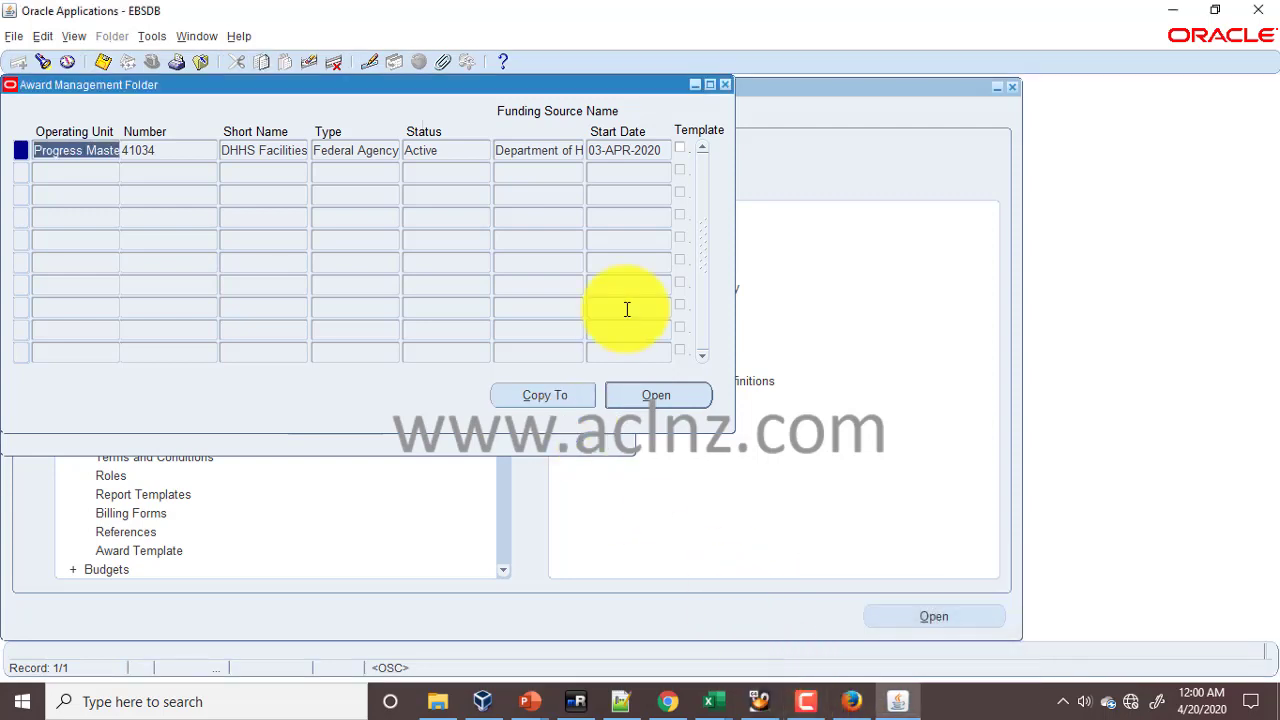
left_click(662, 396)
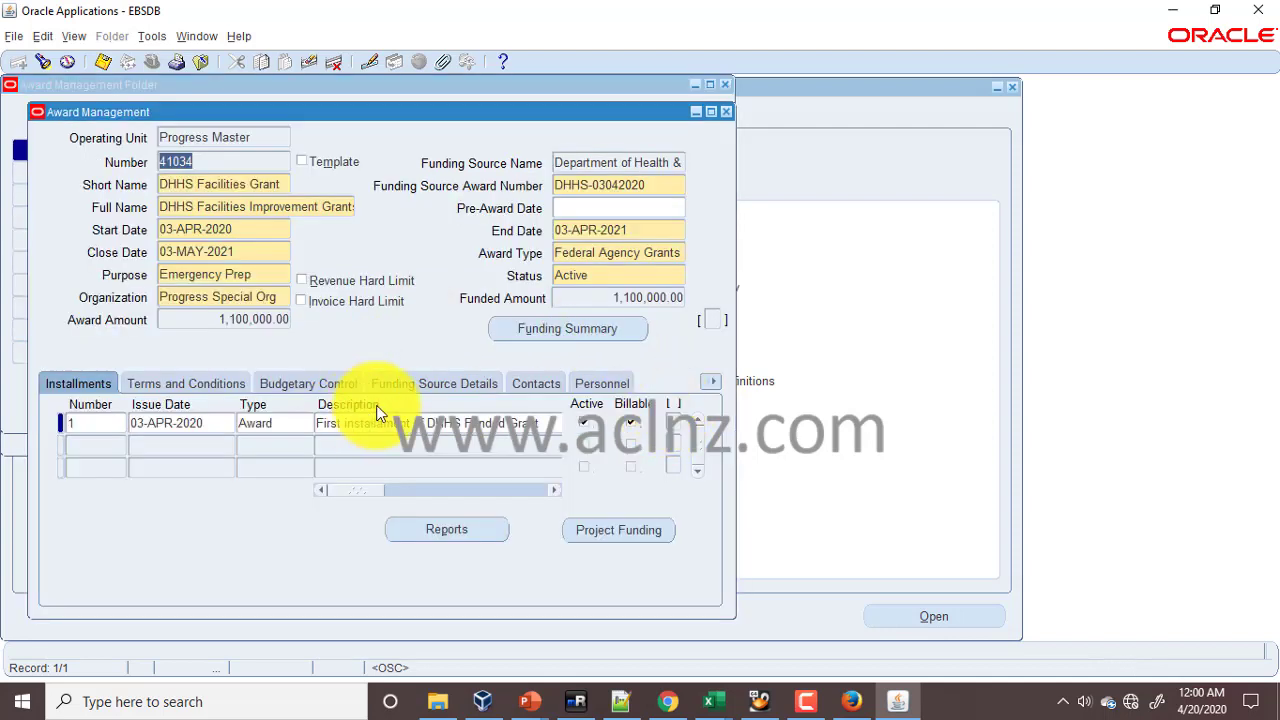
left_click(714, 385)
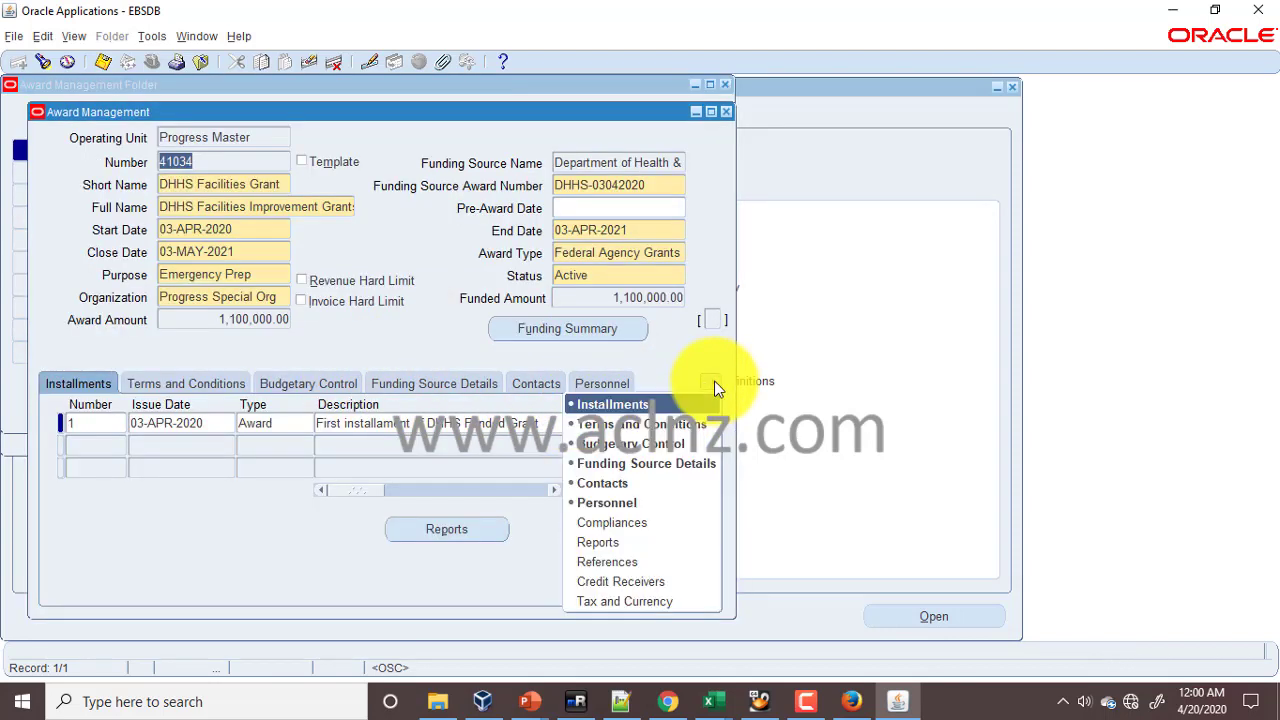
left_click(652, 563)
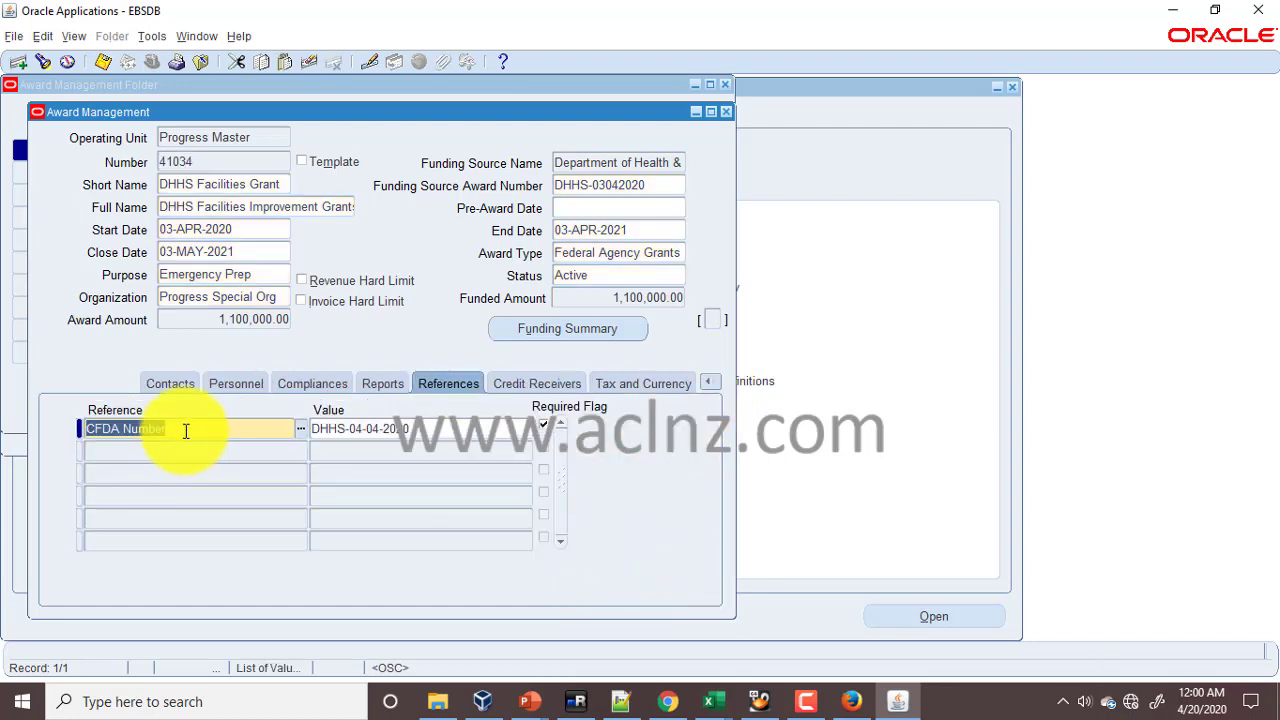
left_click(300, 428)
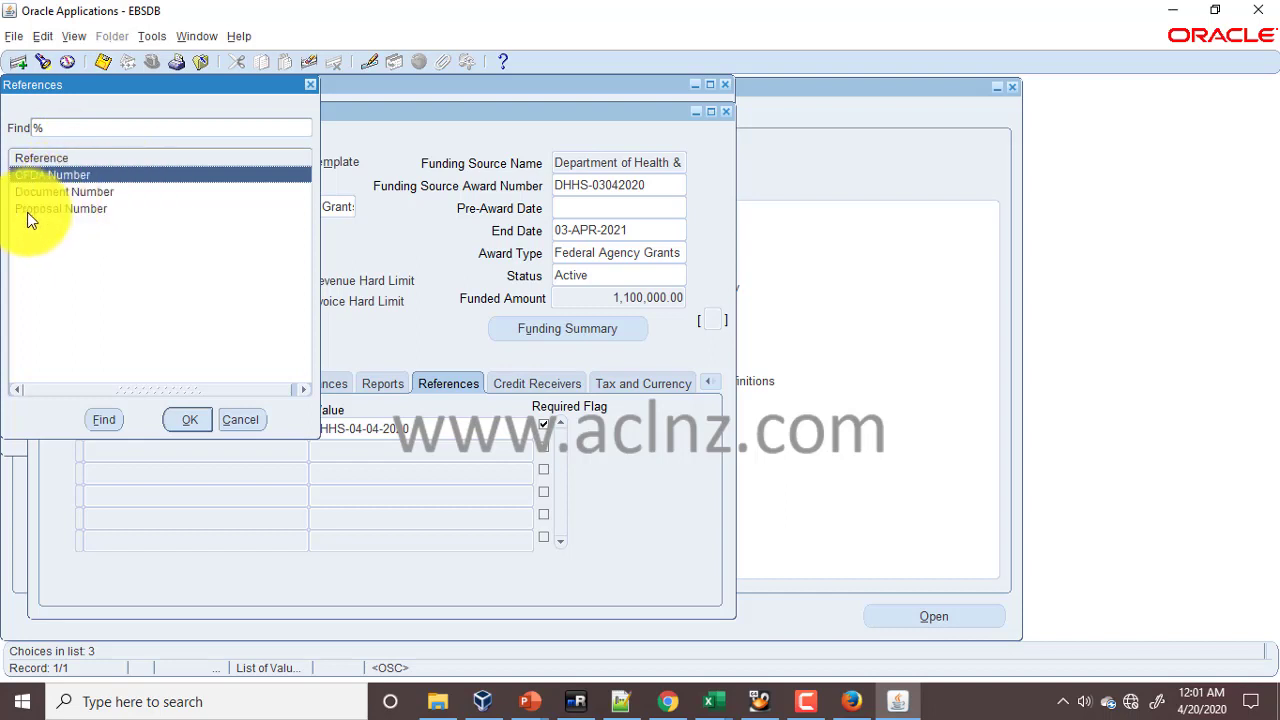
left_click(240, 420)
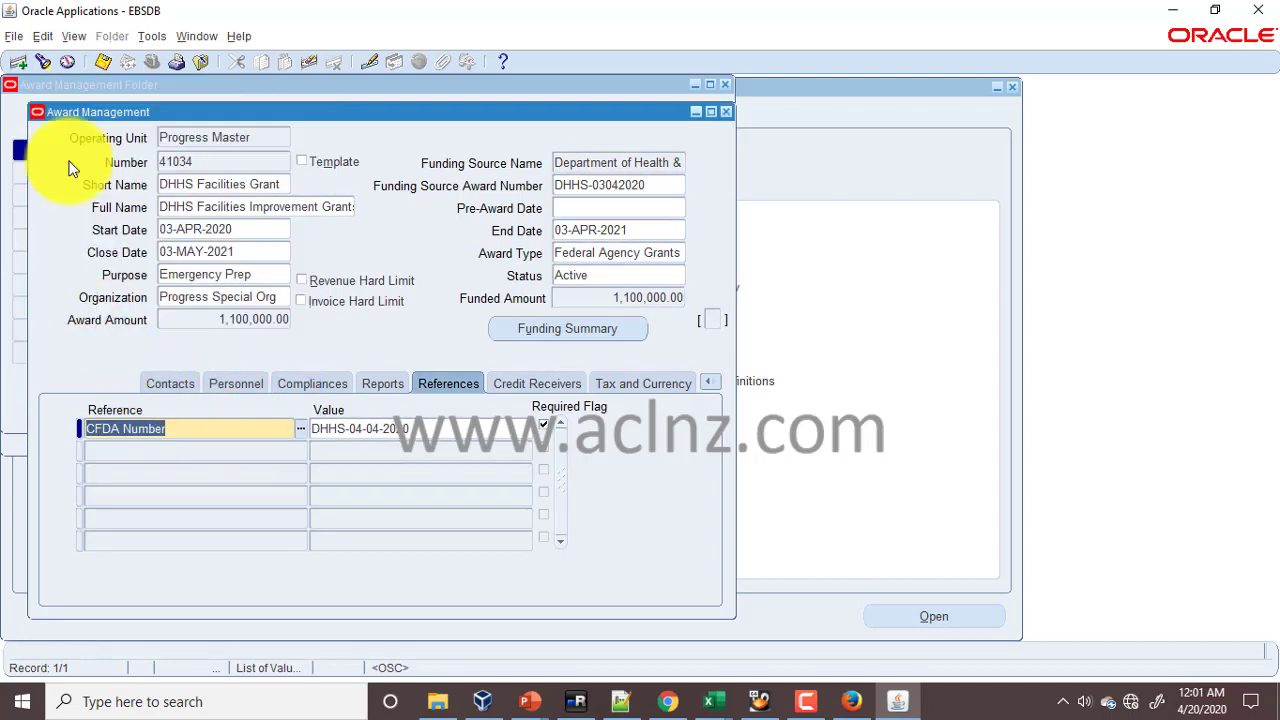
left_click(440, 432)
- Open the award References setup from the Navigator and examine the reference number lookup codes
left_click(64, 65)
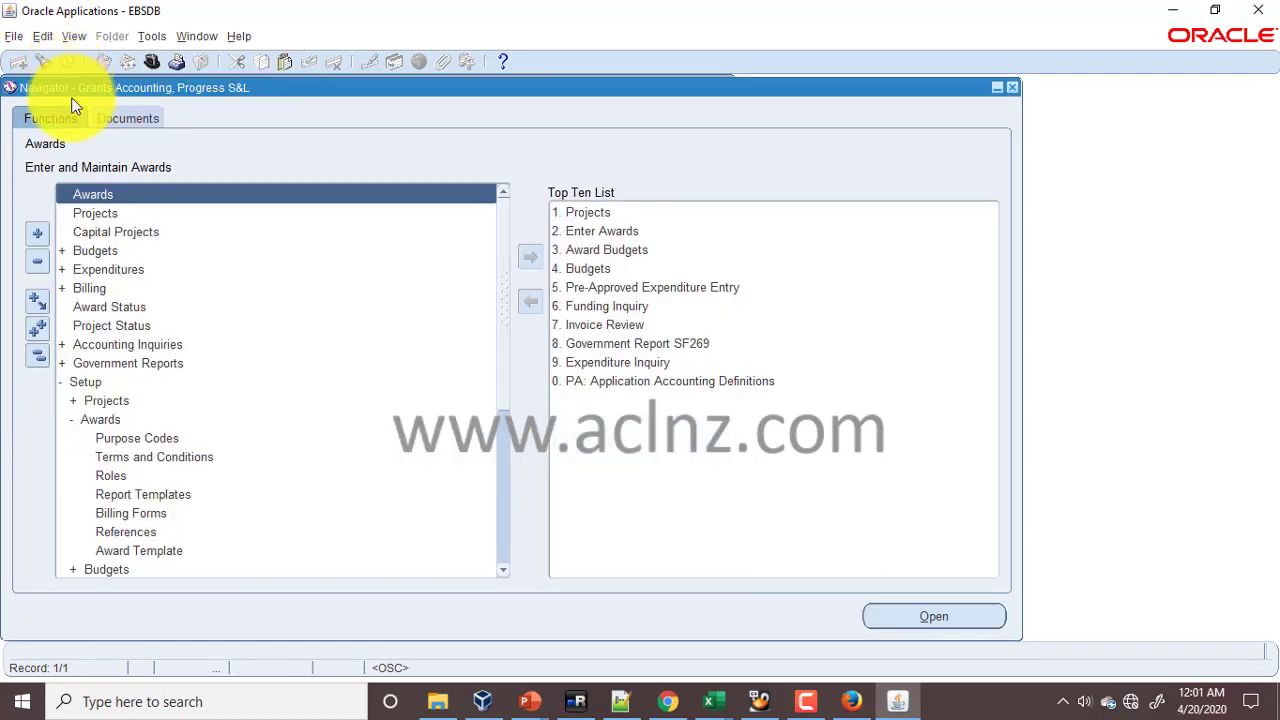
scroll(294, 428, "down", 1)
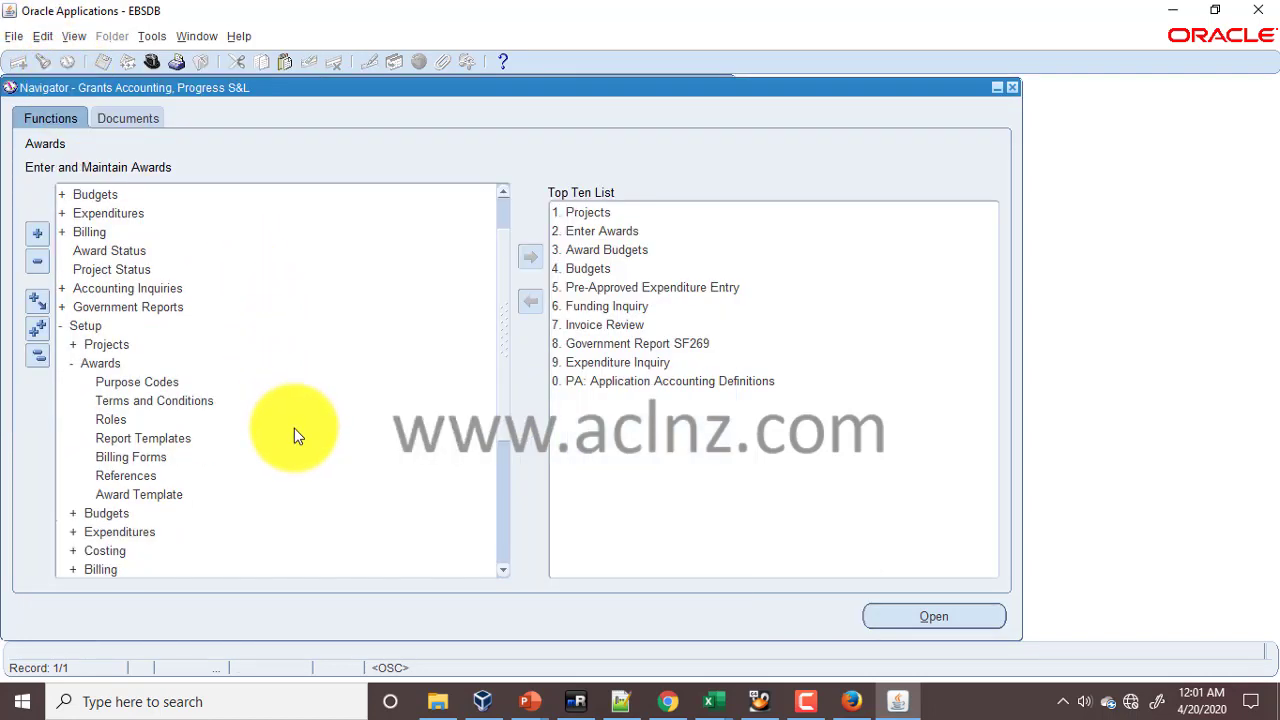
left_click(152, 474)
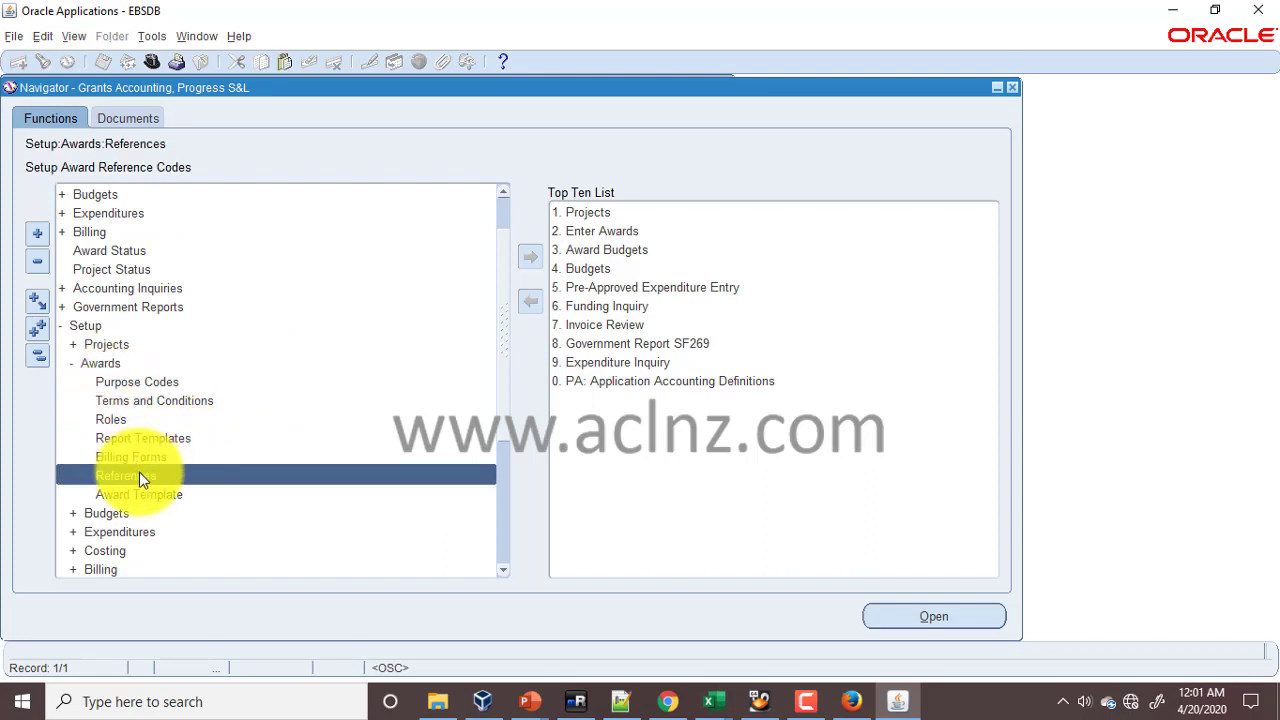
double_click(138, 475)
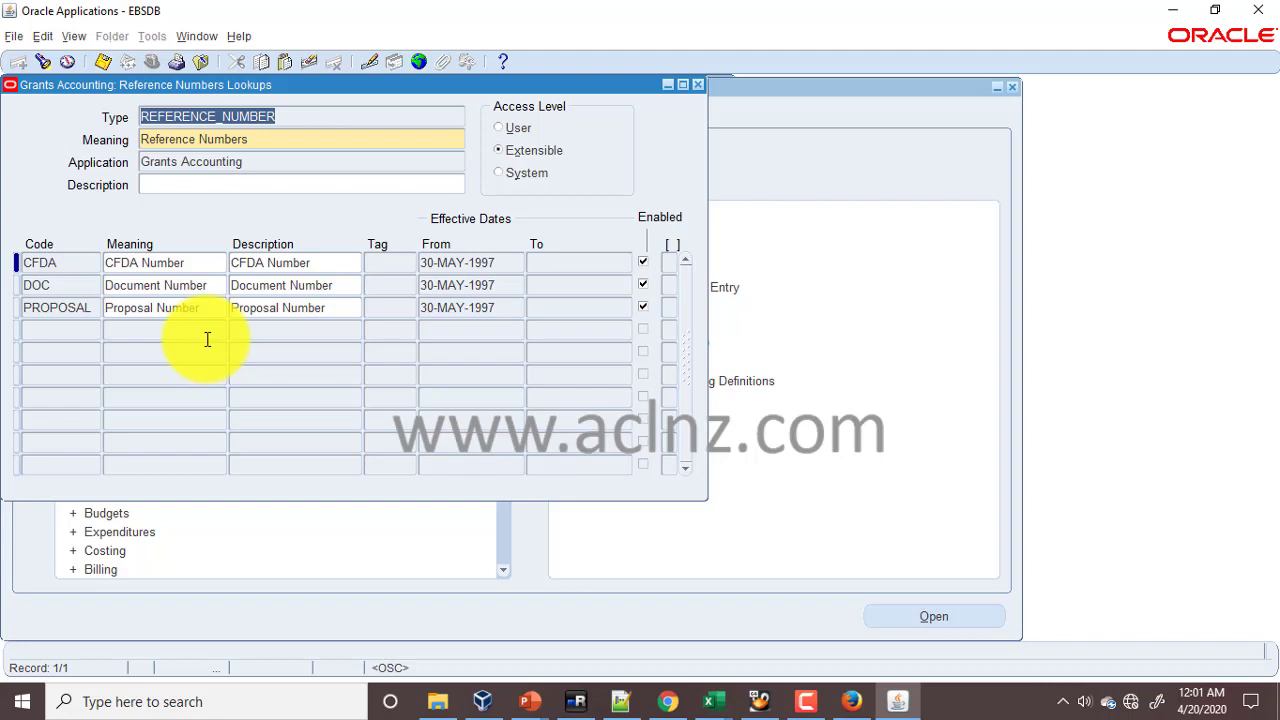
left_click(197, 36)
left_click(197, 38)
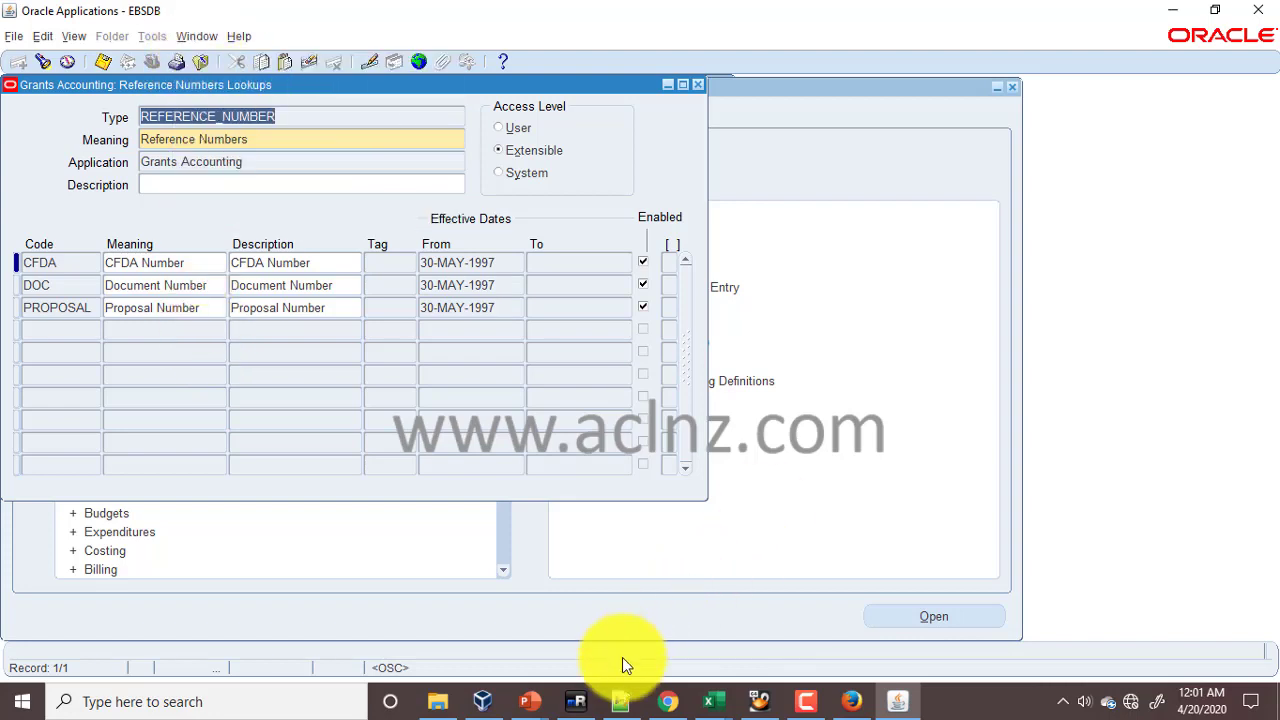
- Check the Set Up Billing Forms item in the Chrome checklist, and locate Billing Forms in the Navigator of Oracle Applications
left_click(667, 701)
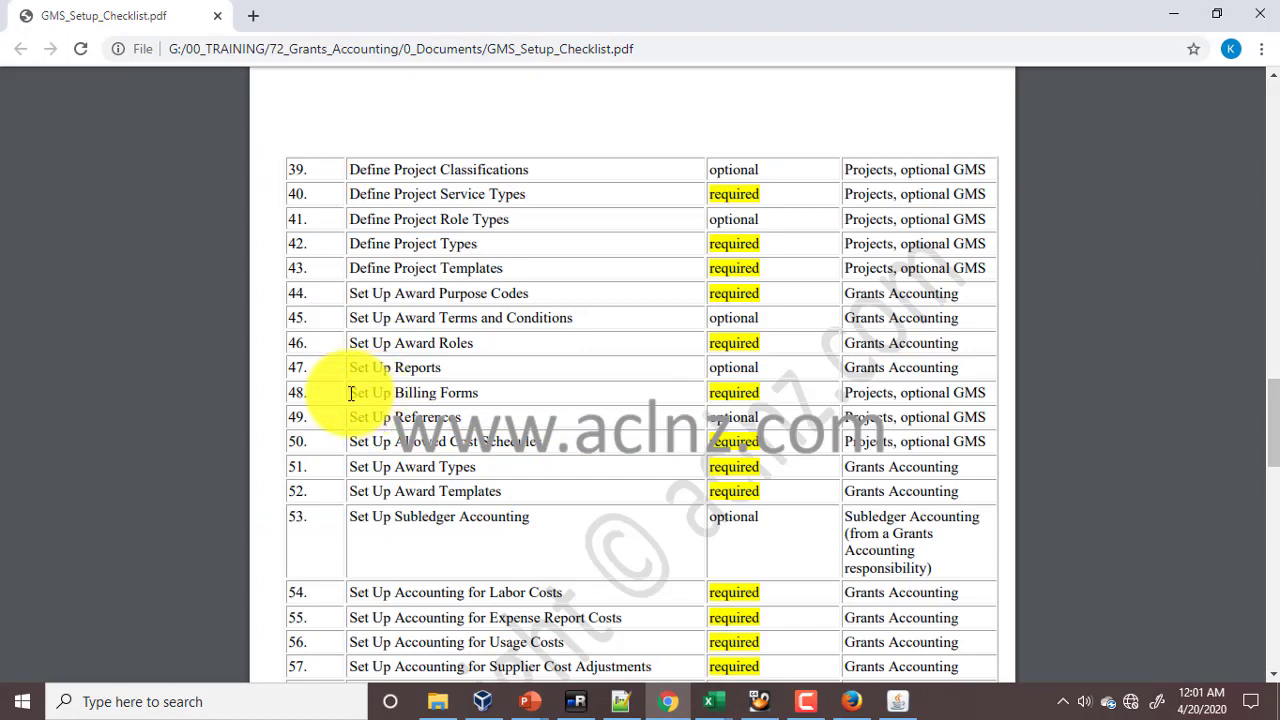
triple_click(400, 393)
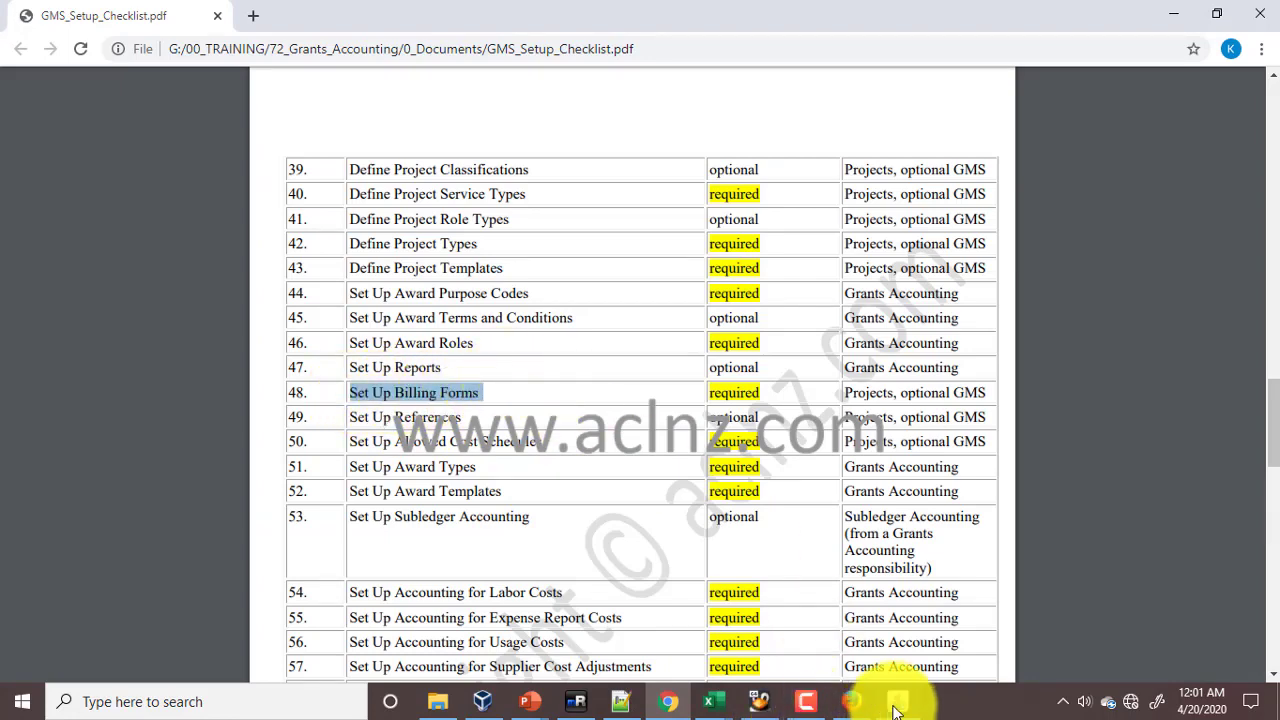
left_click(897, 701)
left_click(65, 66)
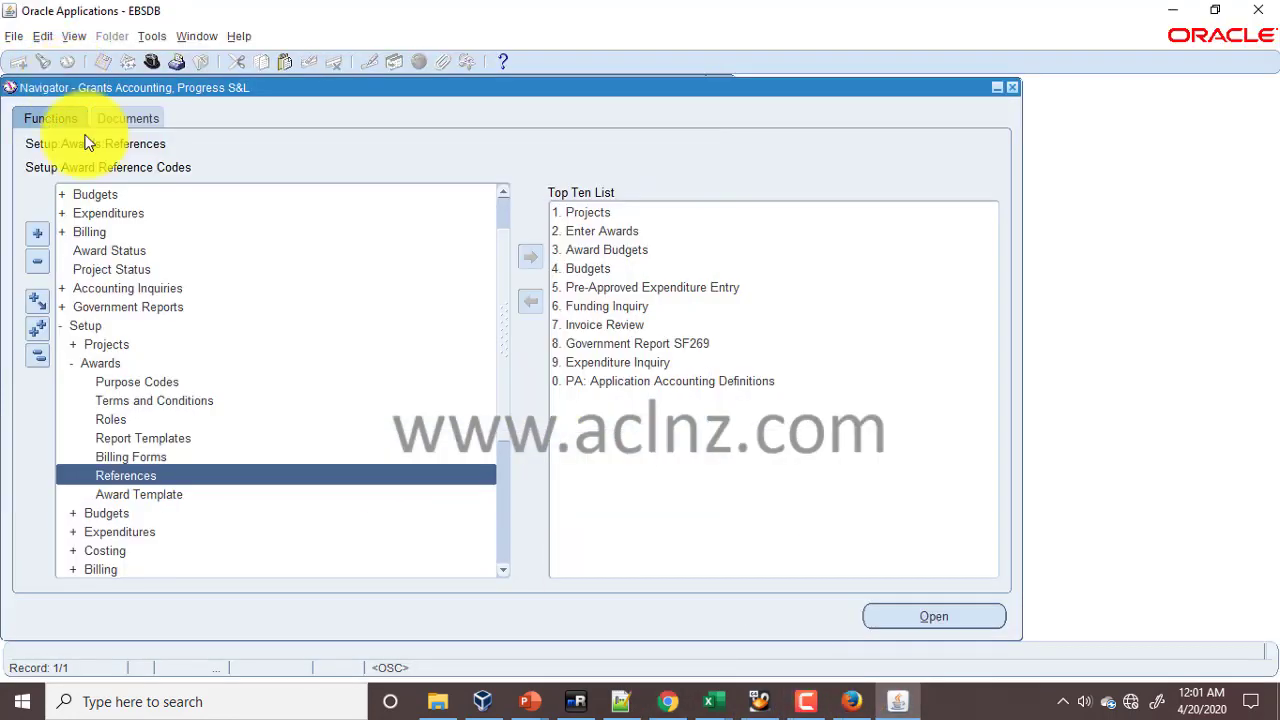
left_click(141, 459)
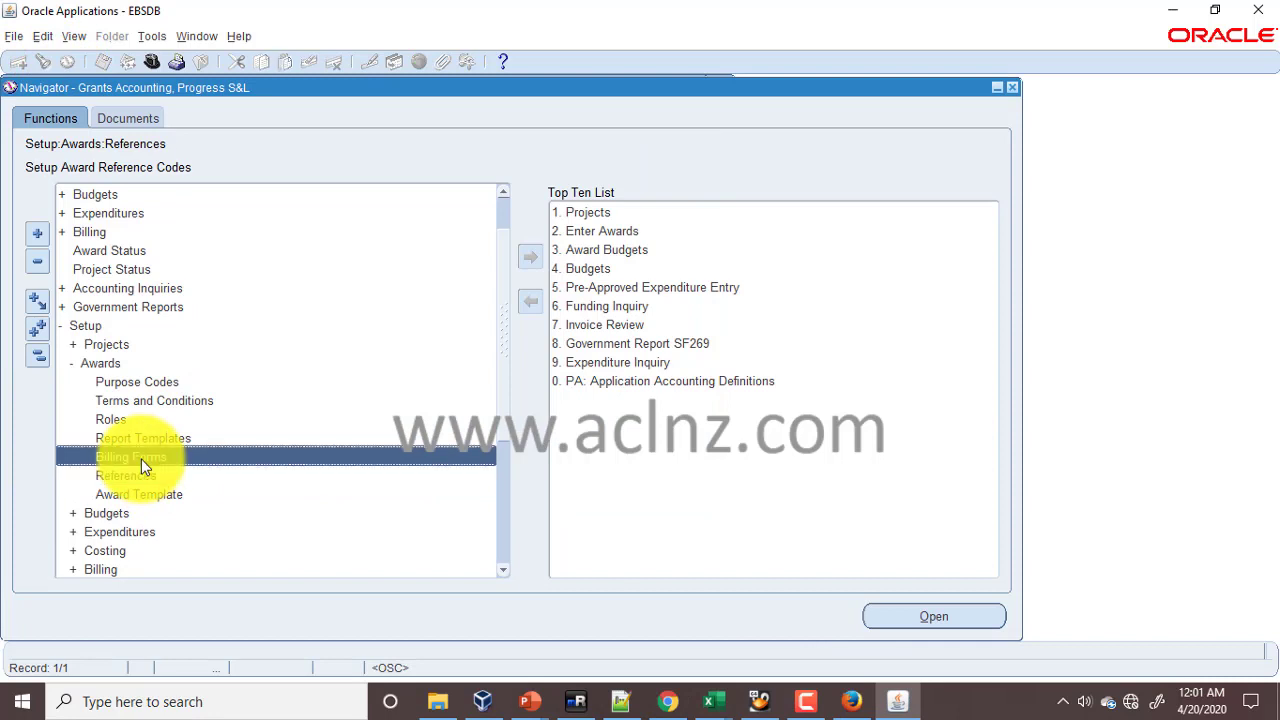
- Go back to award 41034 and examine its Contacts and Compliances details, down to the billing terms and Billing Format option
left_click(198, 36)
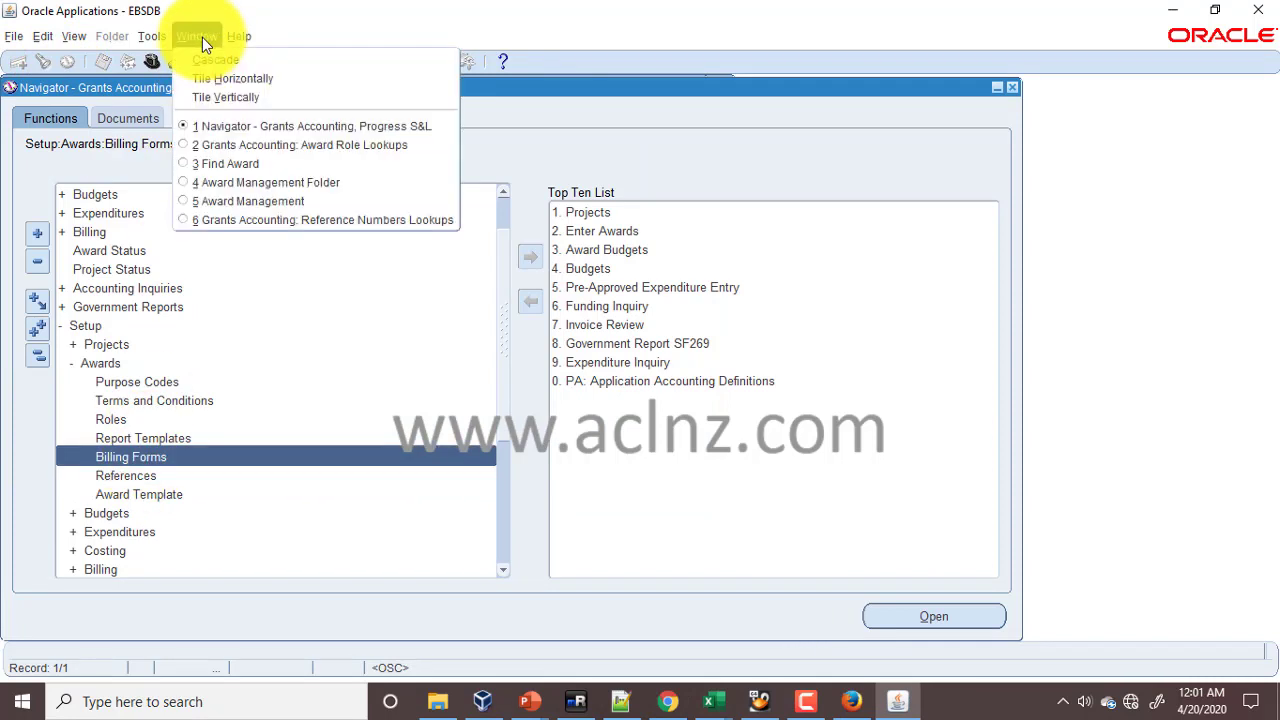
left_click(257, 204)
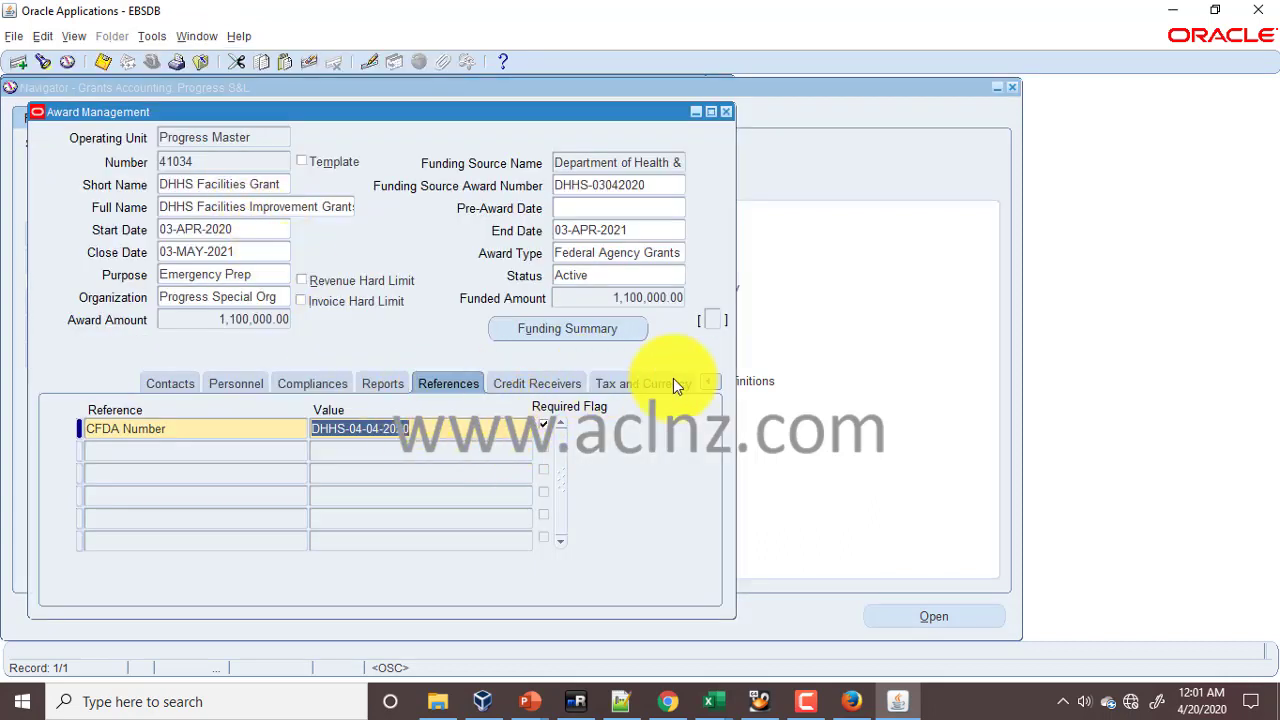
left_click(716, 382)
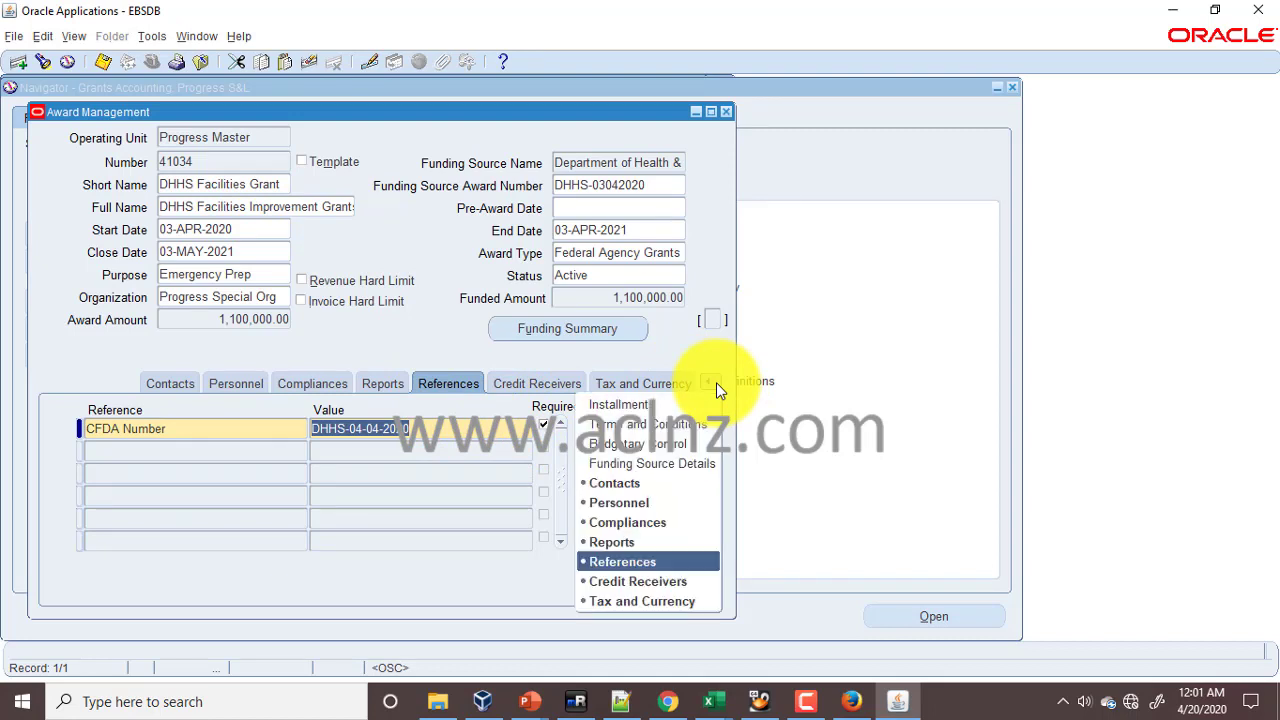
left_click(716, 382)
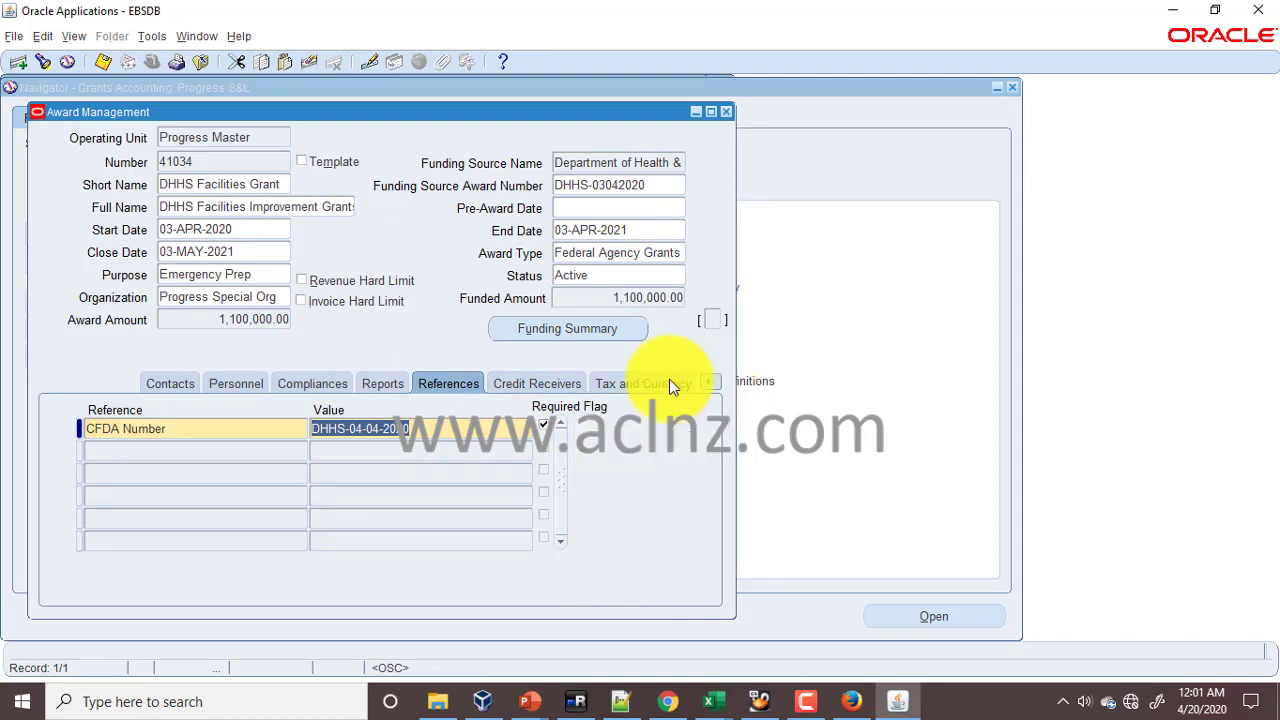
left_click(170, 386)
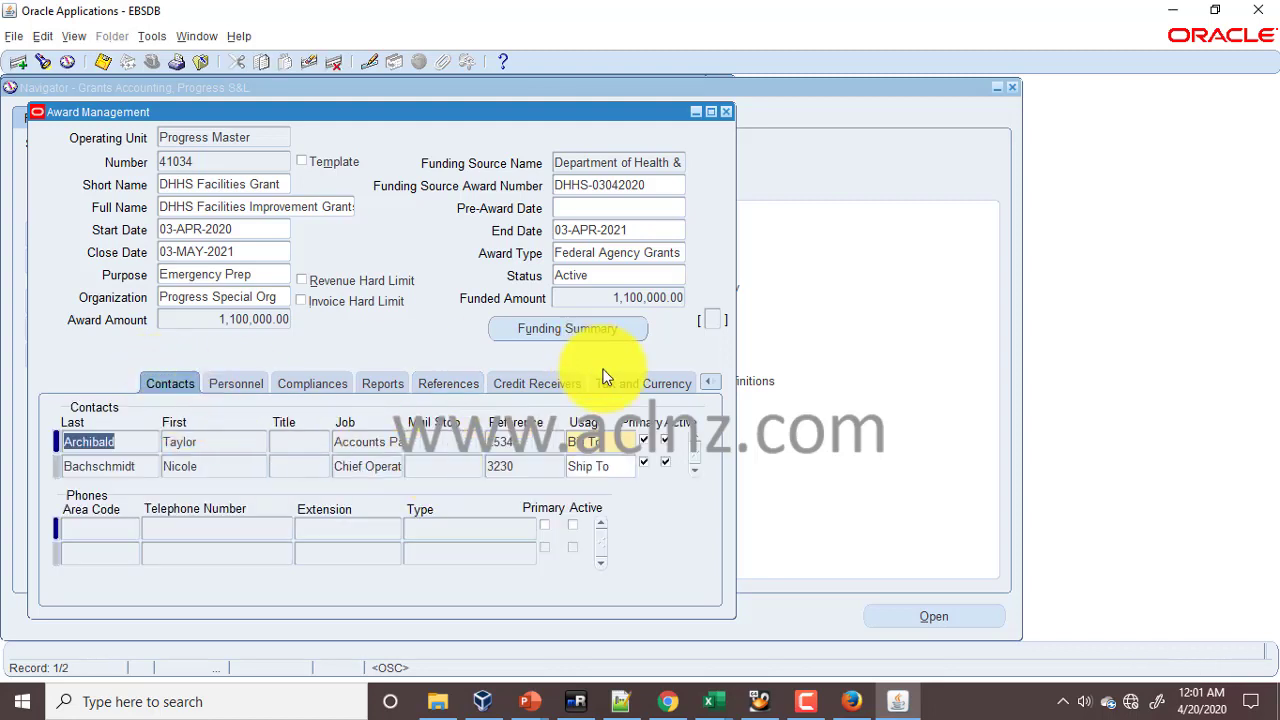
left_click(303, 384)
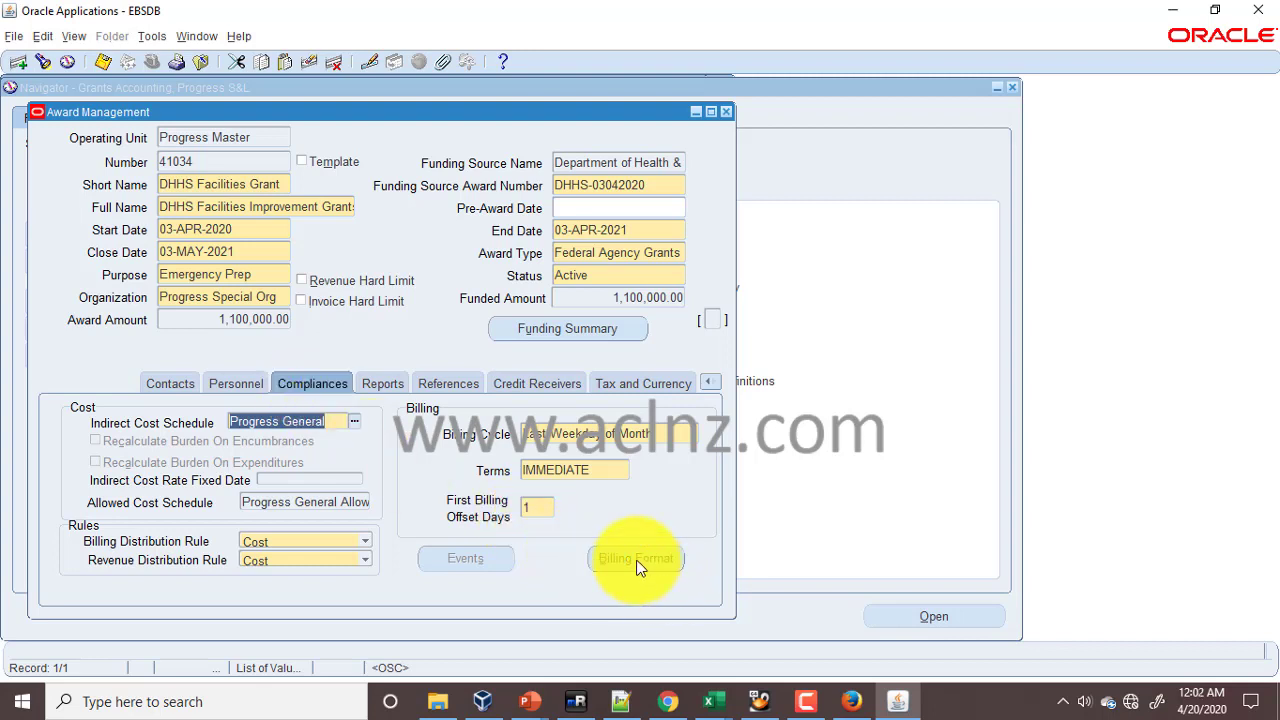
left_click(573, 476)
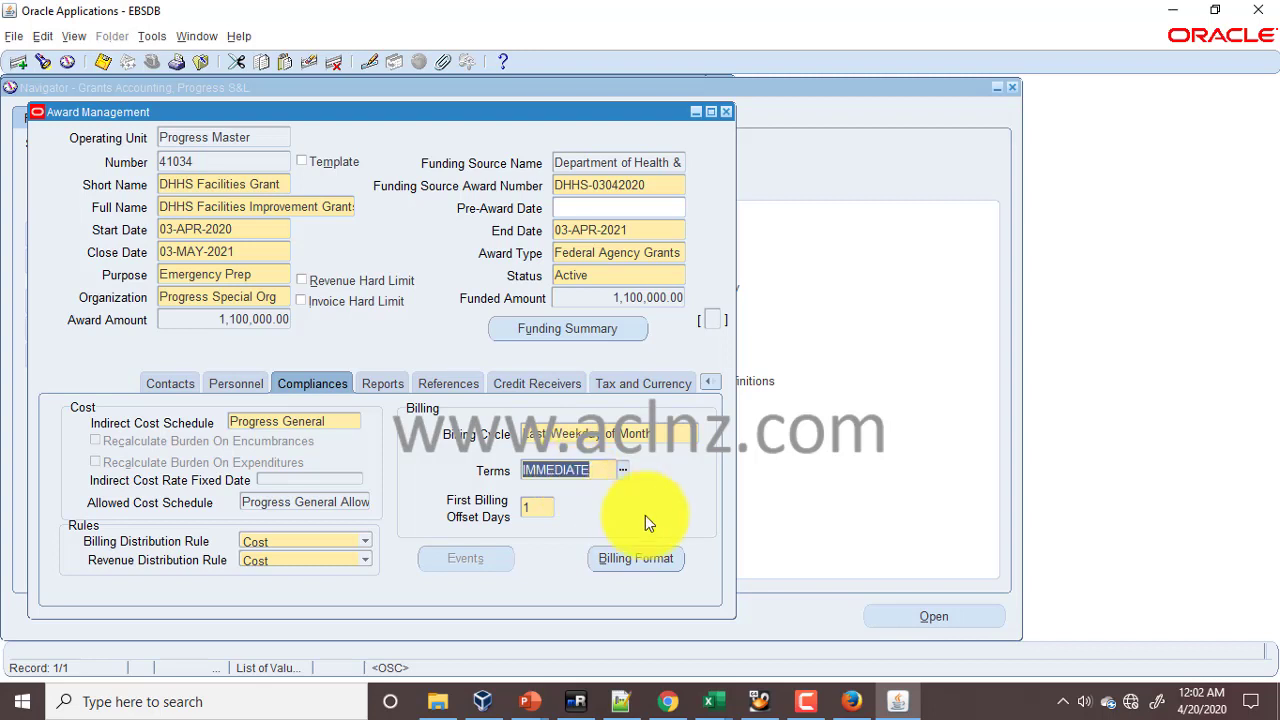
- Open the award Billing Forms setup from the Navigator, examine its fields, and return to the Navigator
left_click(66, 61)
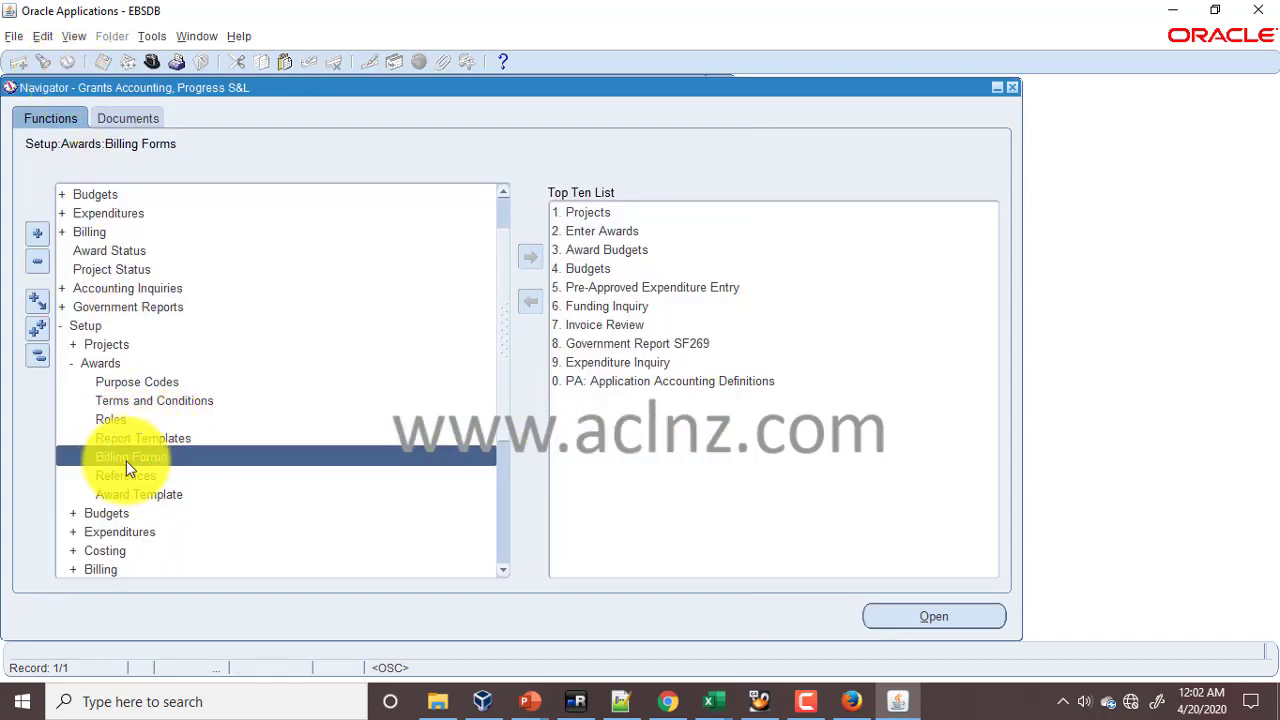
double_click(127, 459)
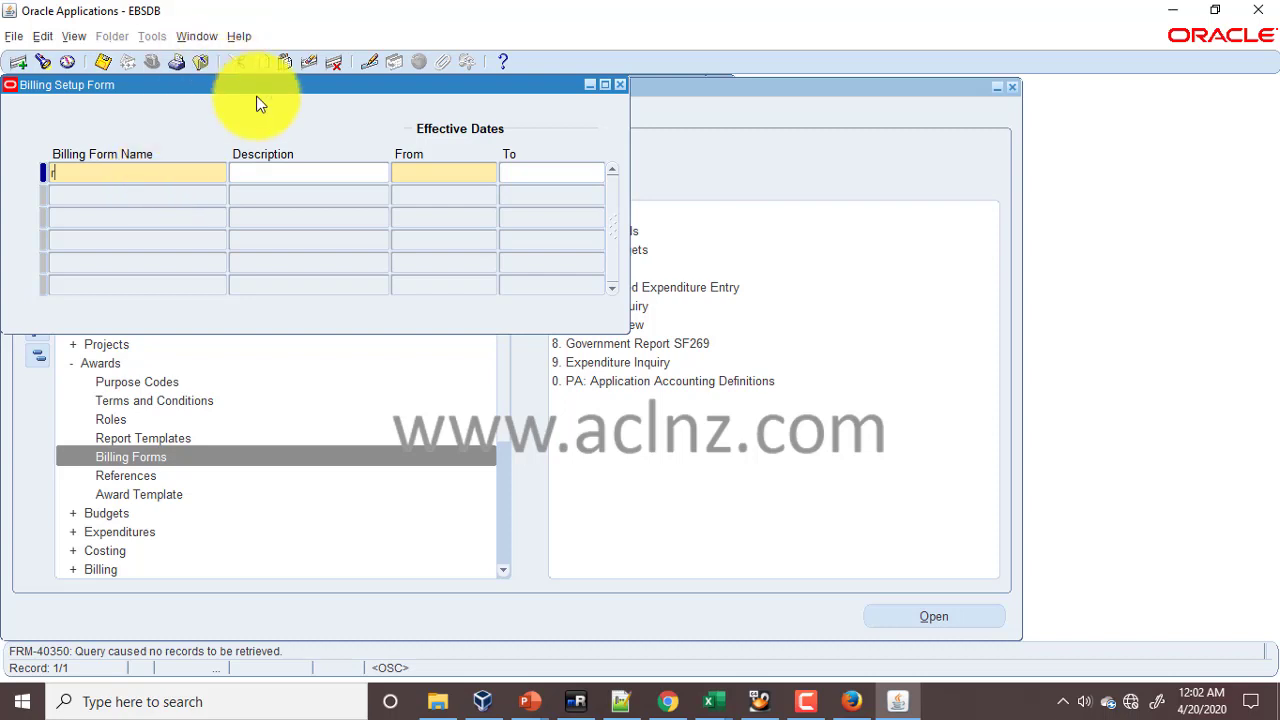
left_click(309, 65)
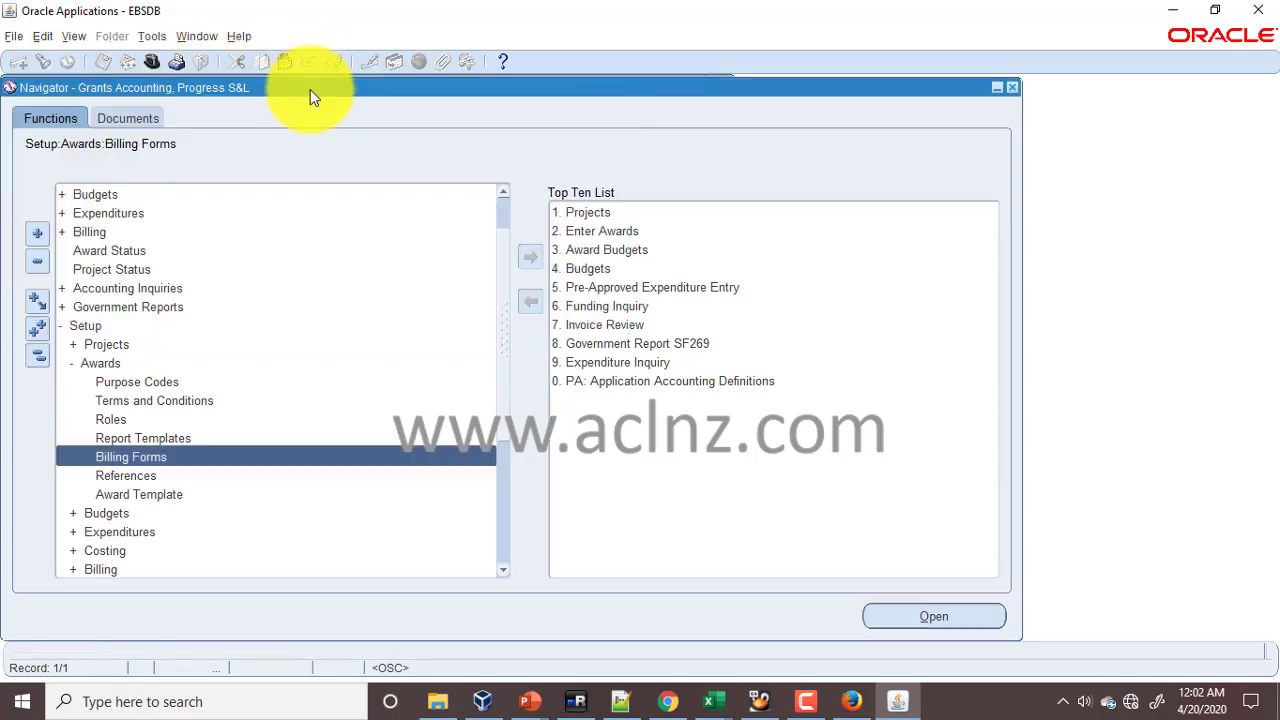
- Switch to the Chrome checklist and highlight the Set Up Allowed Cost Schedules item
left_click(665, 701)
left_click(455, 413)
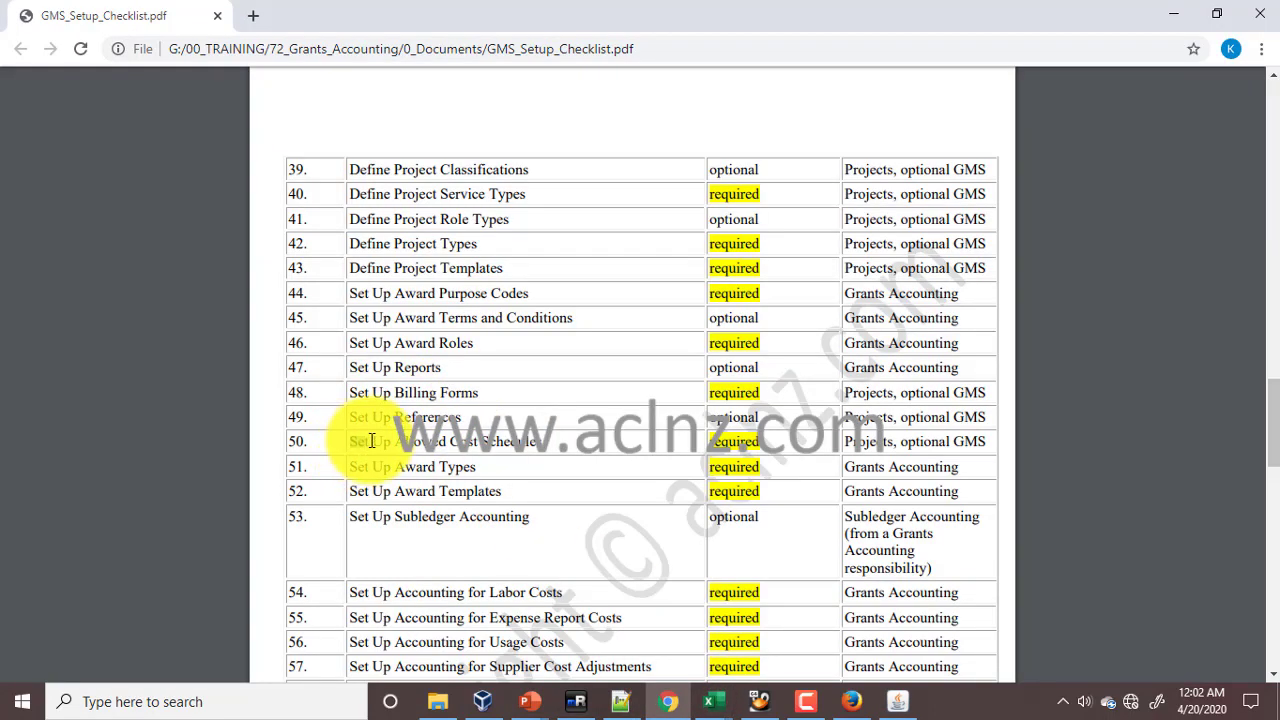
left_click_drag(350, 442, 588, 450)
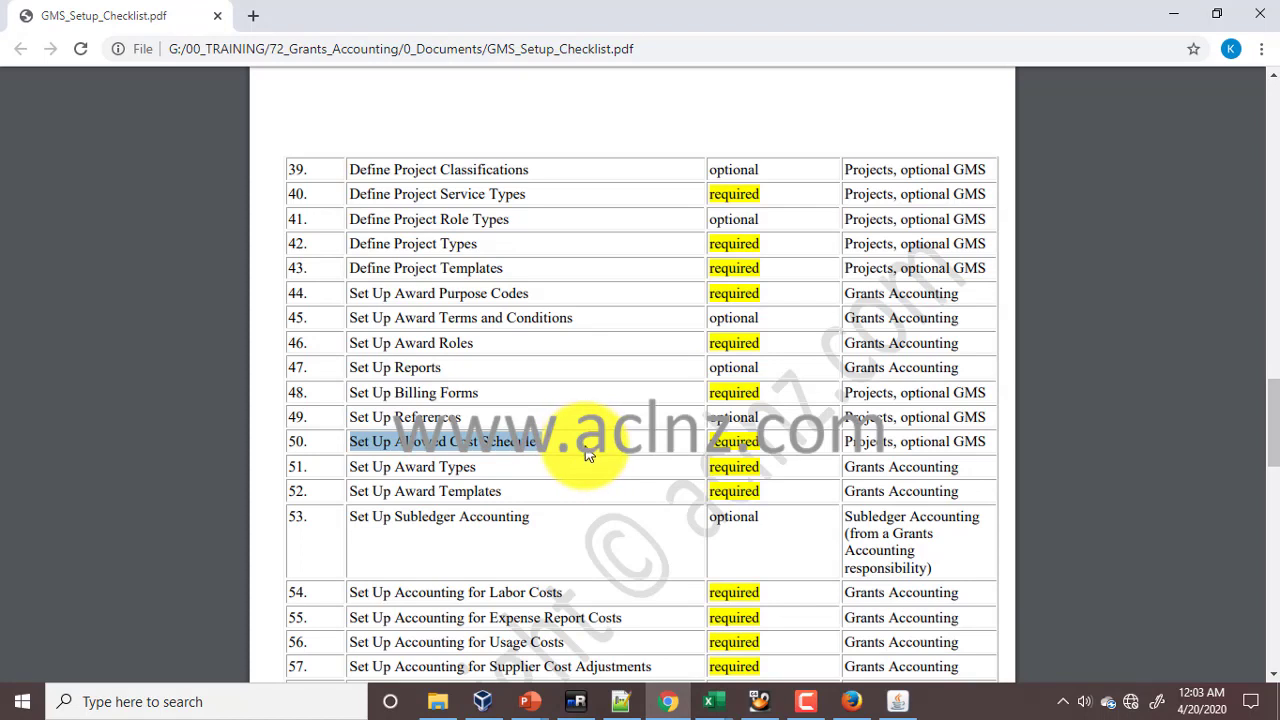
- Return to award 41034 in Oracle Applications and examine its Allowed Cost Schedule and Indirect Cost Schedule fields
left_click(898, 702)
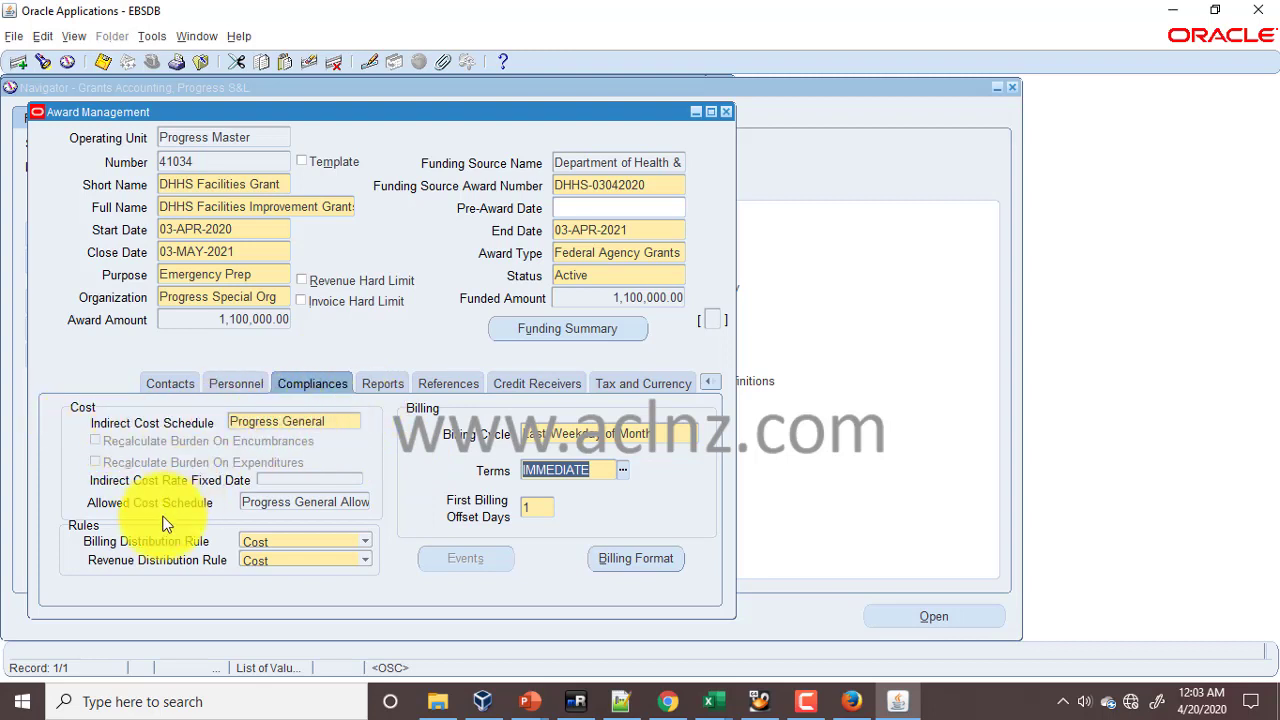
left_click(290, 502)
left_click(325, 422)
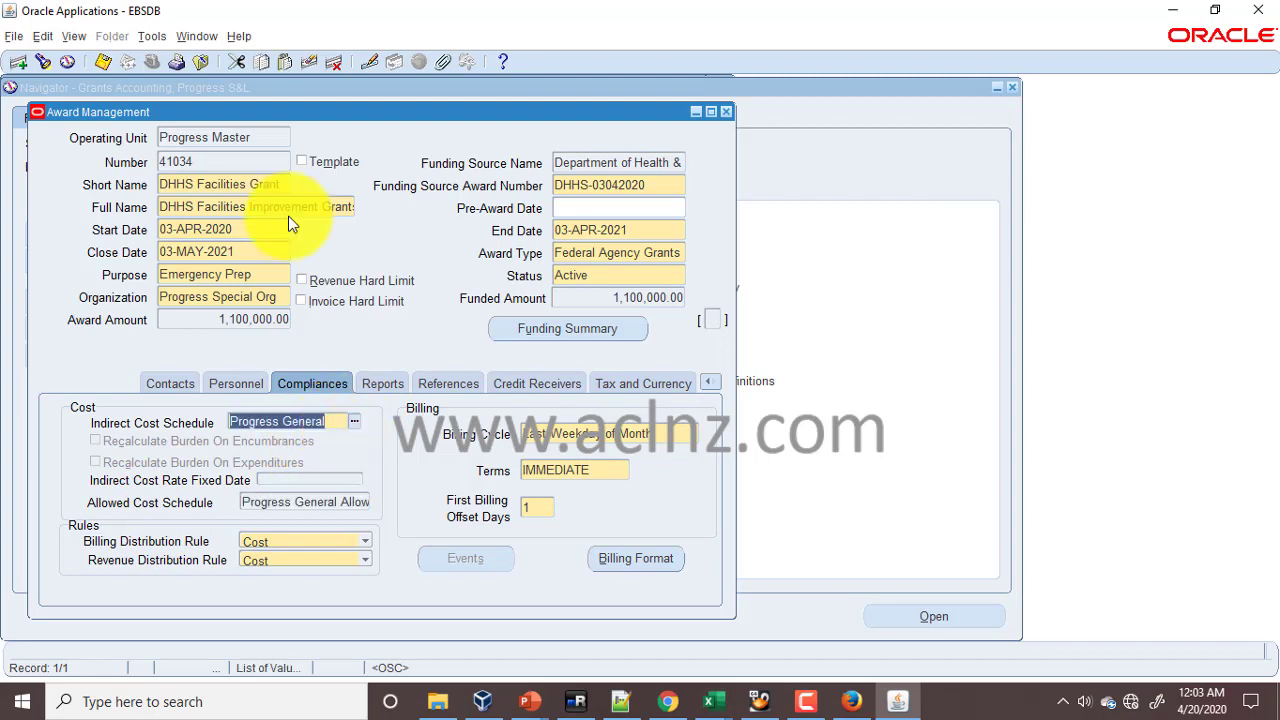
- Open the Burden Schedules setup from Setup, Costing, Burden in the Navigator
left_click(66, 62)
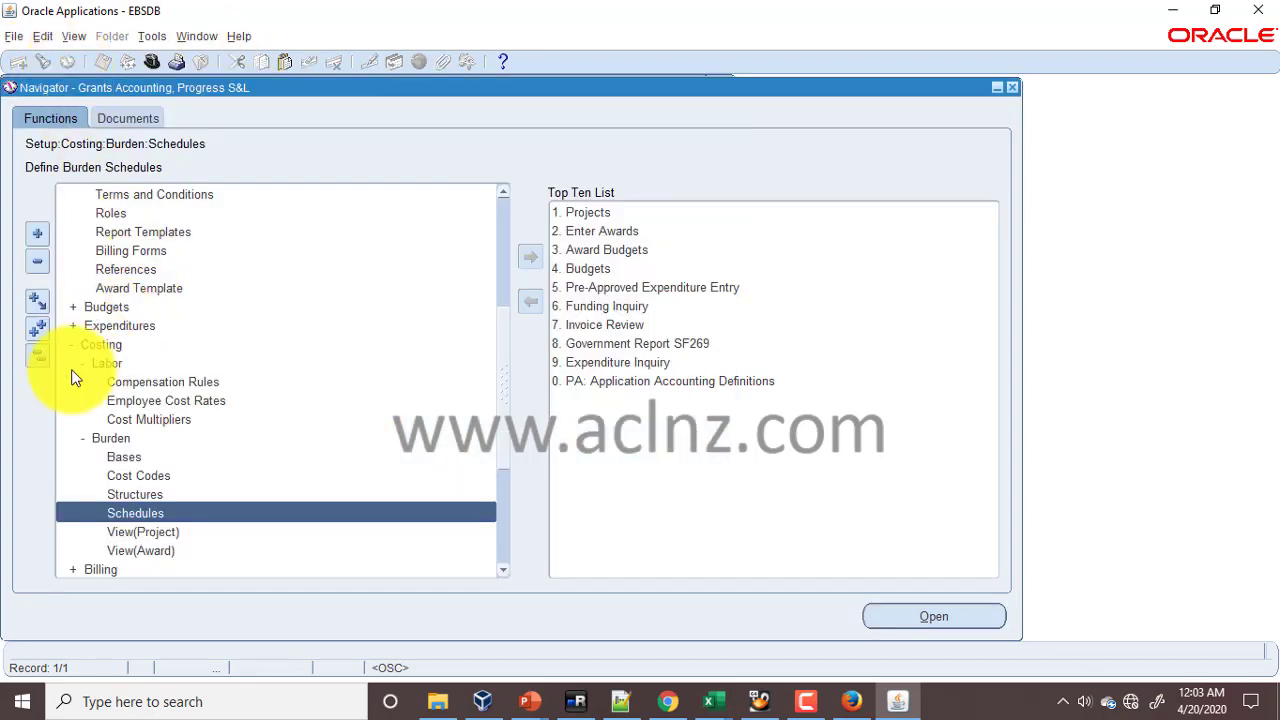
scroll(156, 367, "up", 2)
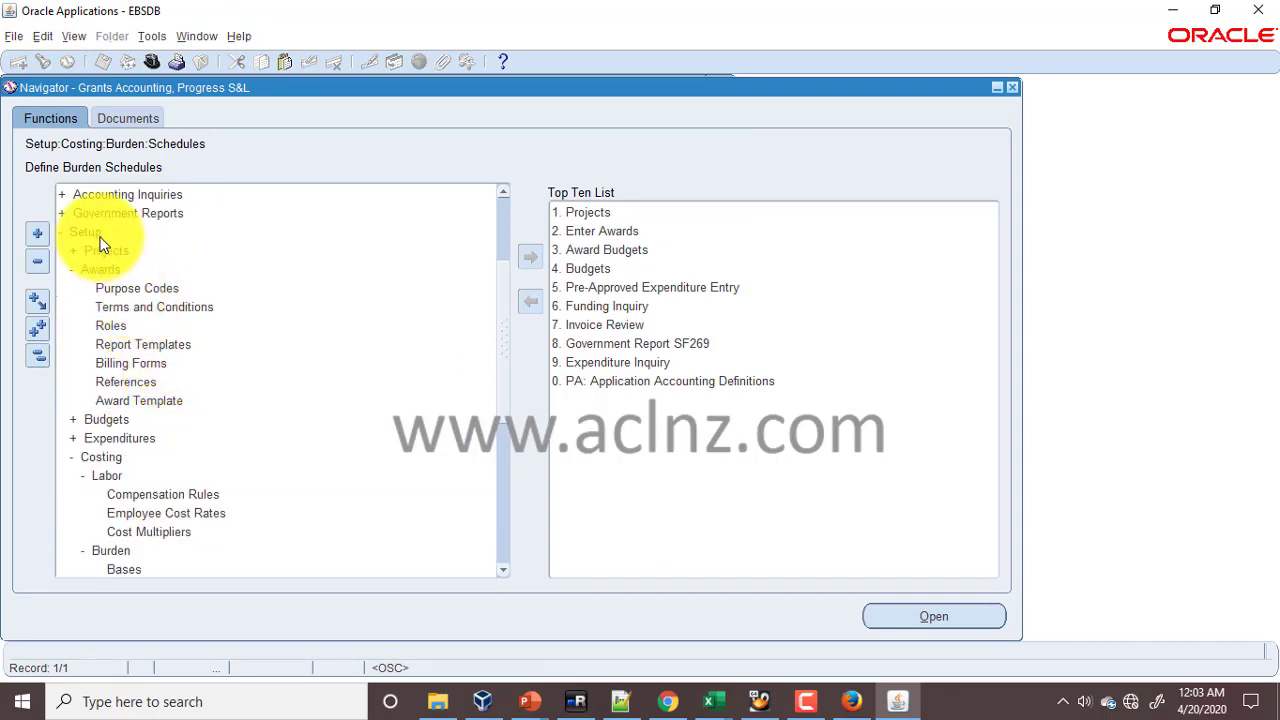
scroll(136, 365, "down", 2)
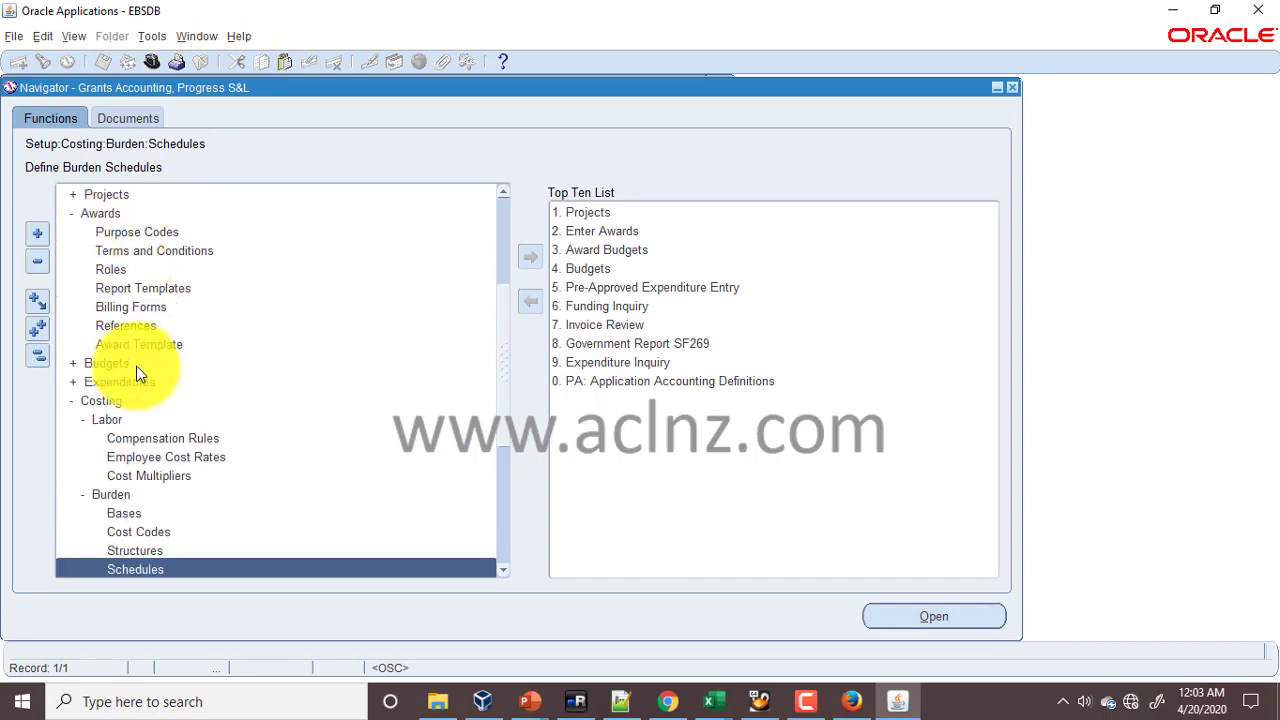
left_click(114, 350)
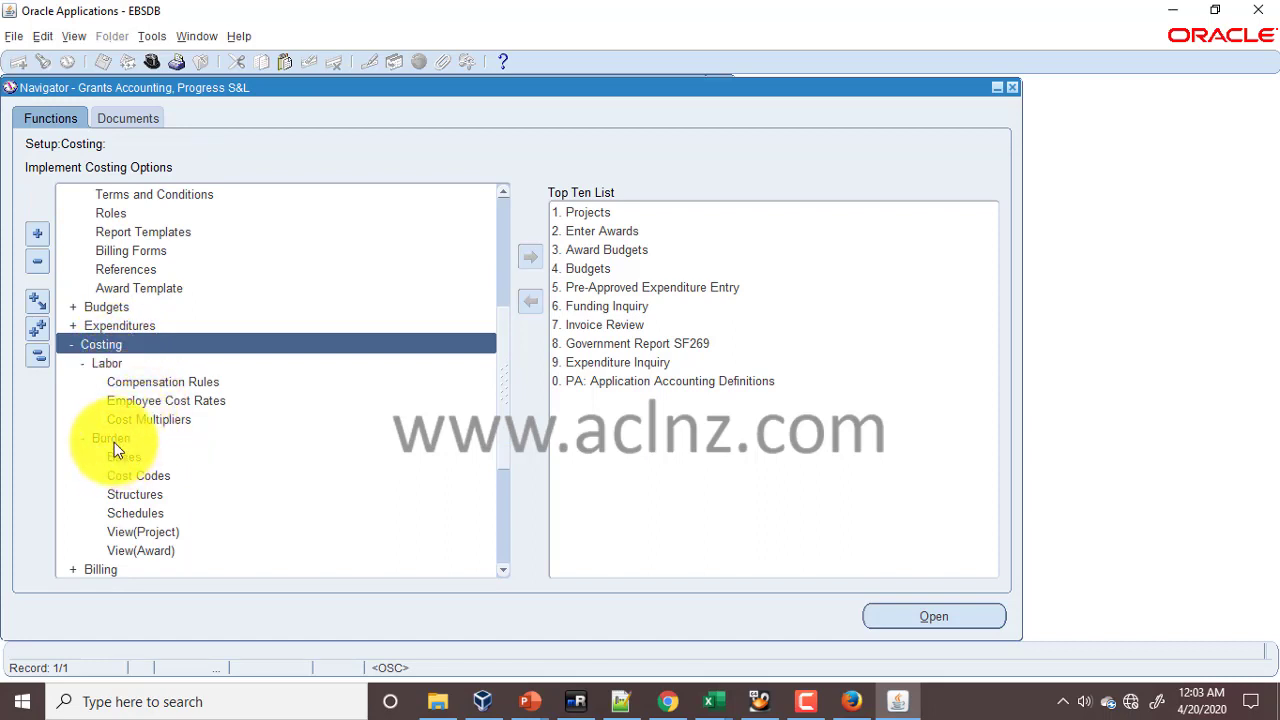
scroll(114, 442, "down", 1)
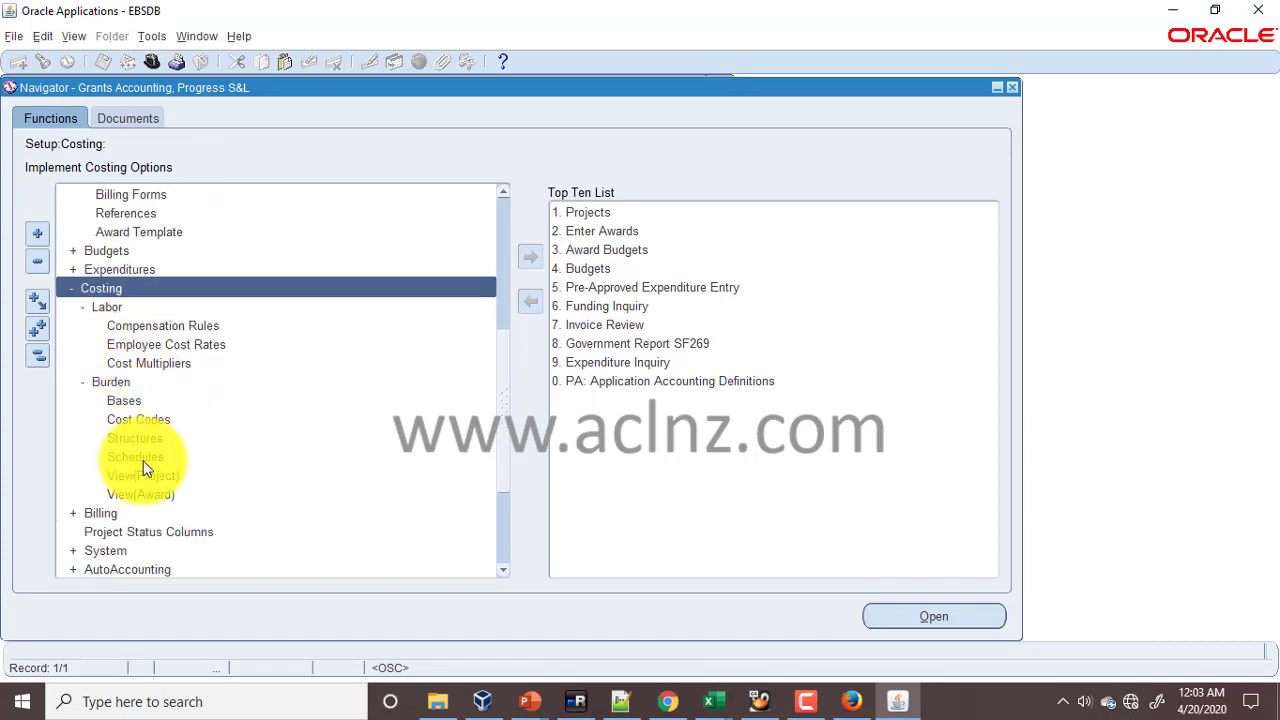
left_click(144, 462)
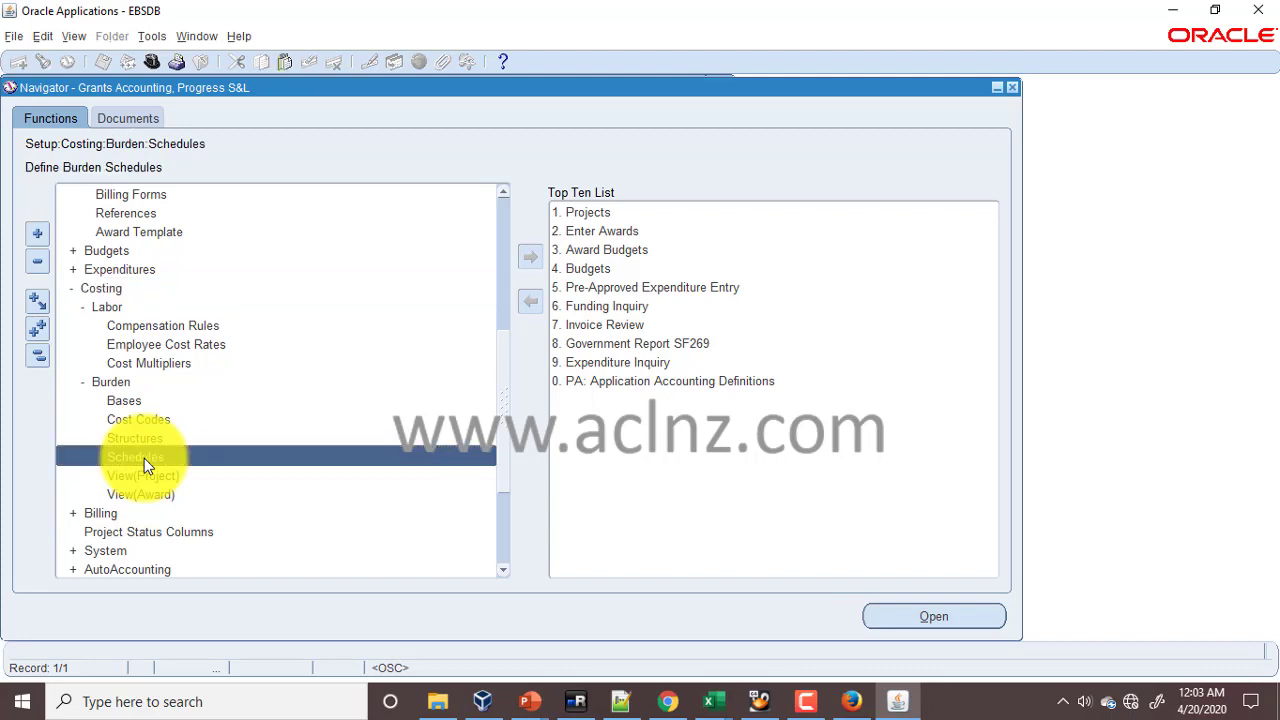
double_click(144, 458)
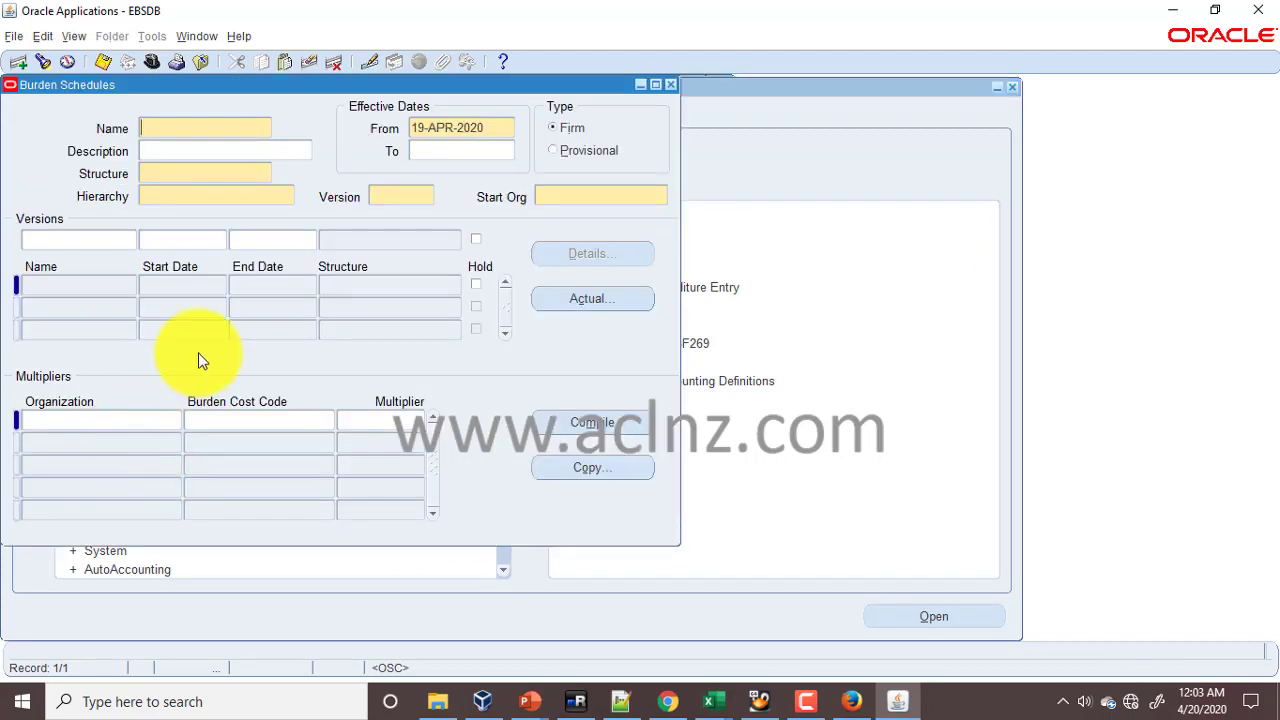
- Query all burden schedules and browse the records through to the Department Oncost schedule
key("ctrl+F11")
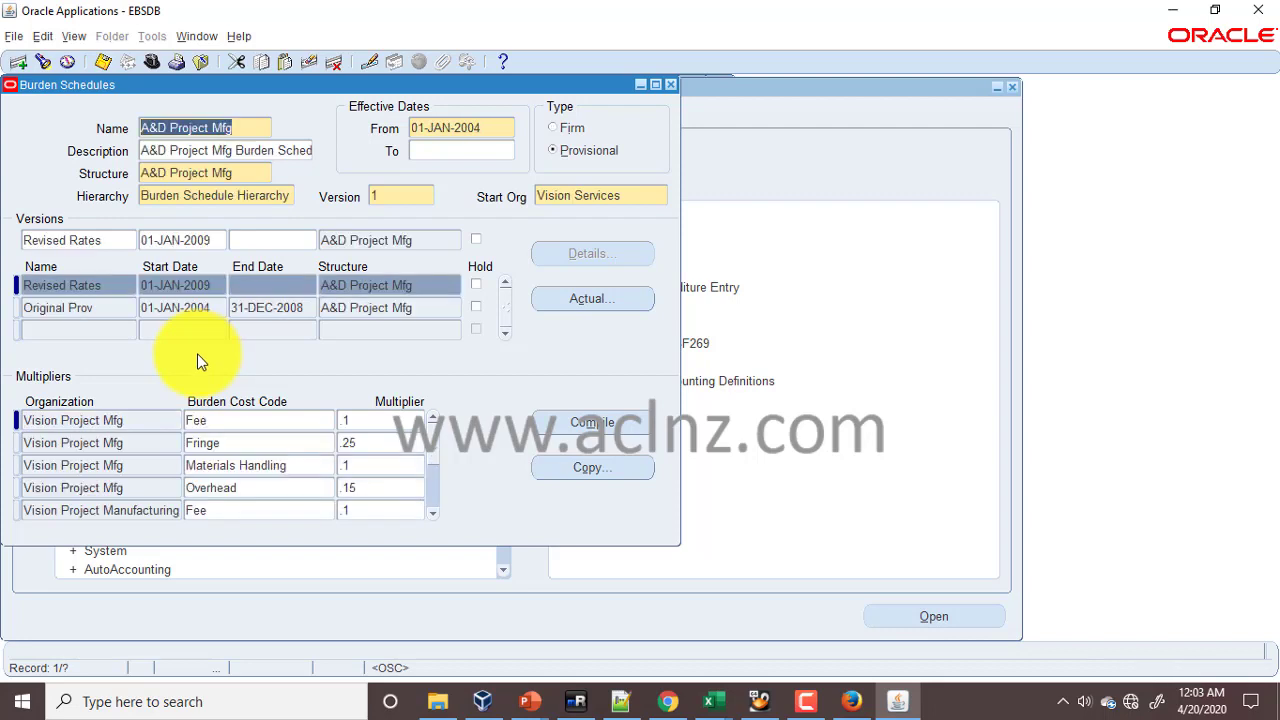
key("Down")
key("Down")
key("Down")
key("Down")
key("Down")
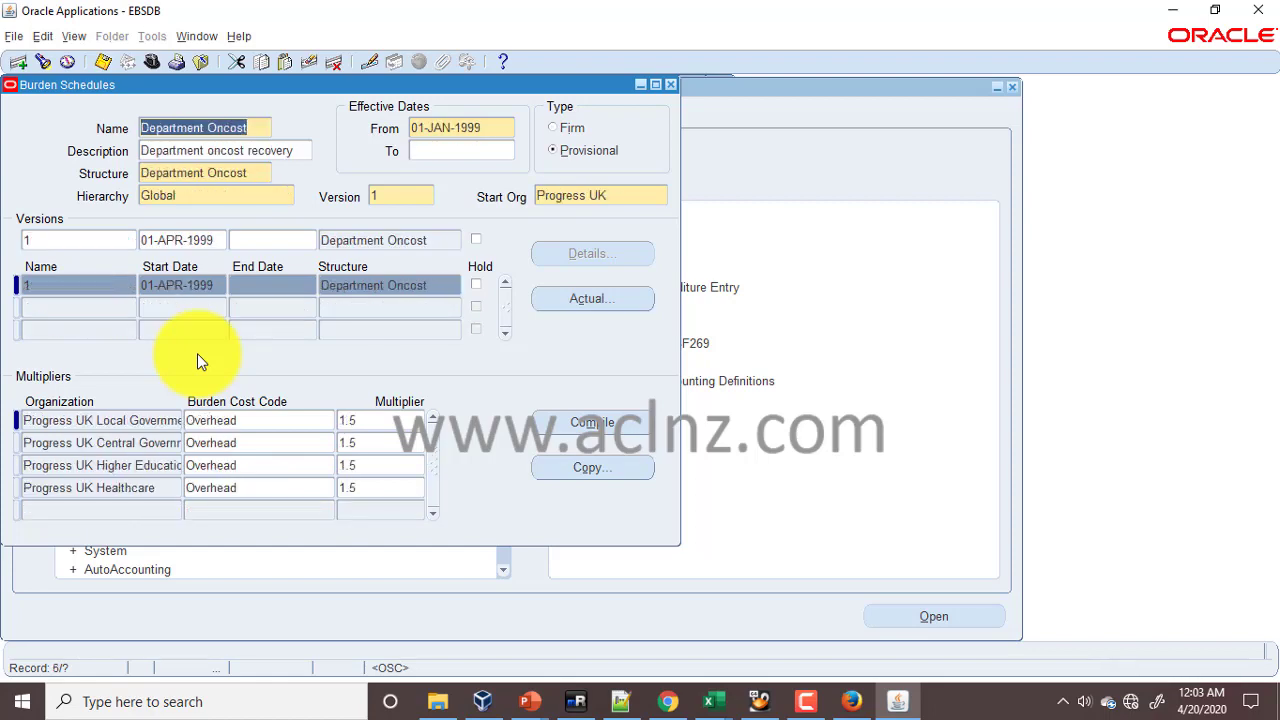
- Highlight the Set Up Award Types item in the Chrome checklist, then return to the Award Management window in Oracle Applications
left_click(668, 701)
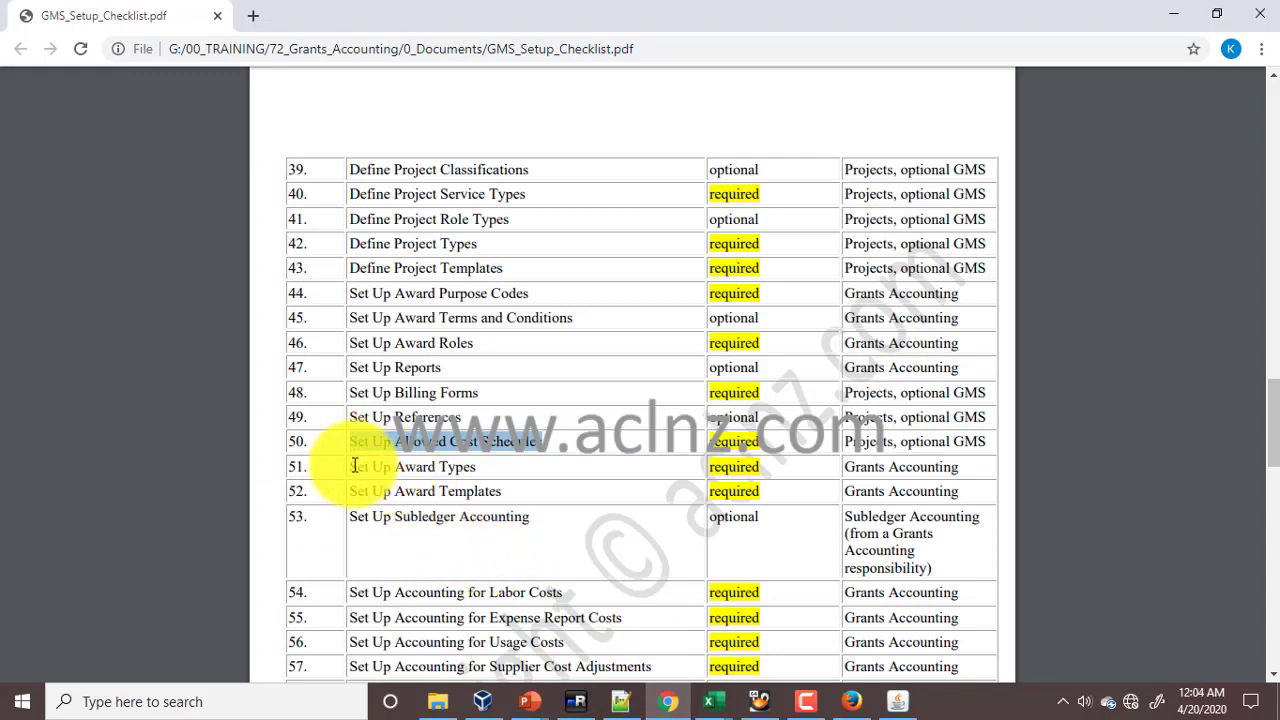
left_click_drag(355, 466, 520, 455)
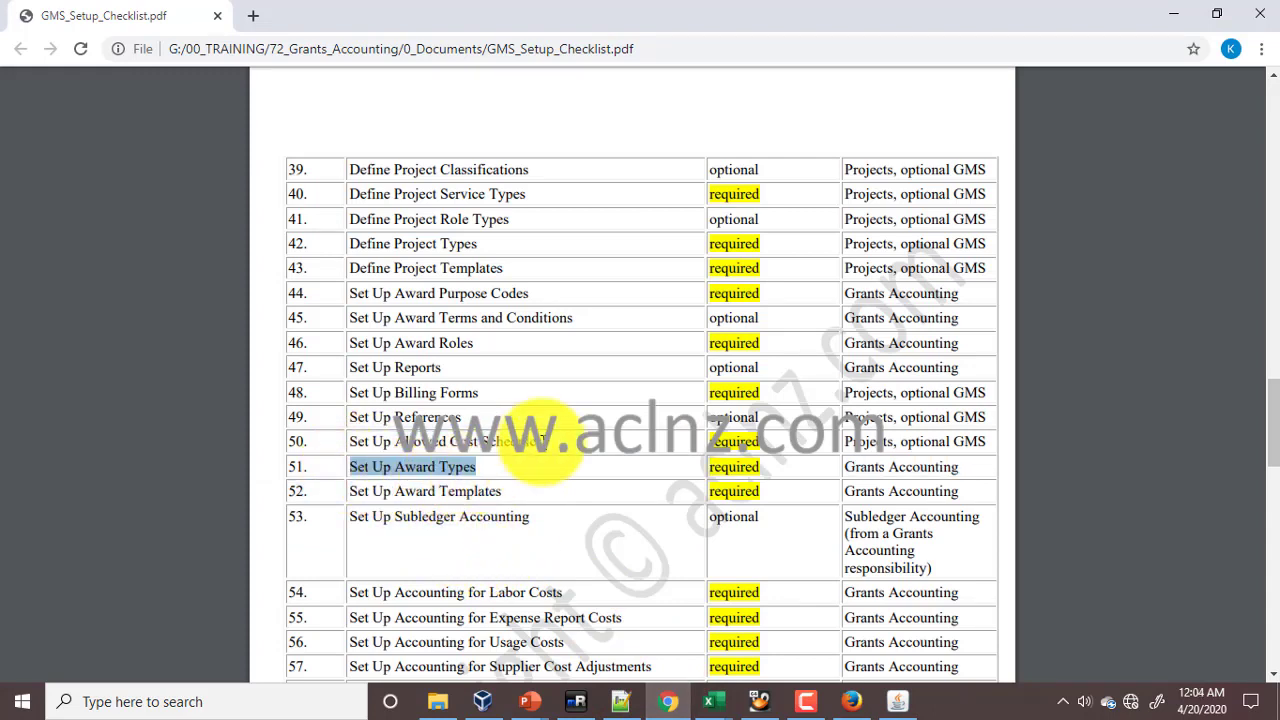
left_click(897, 701)
left_click(196, 36)
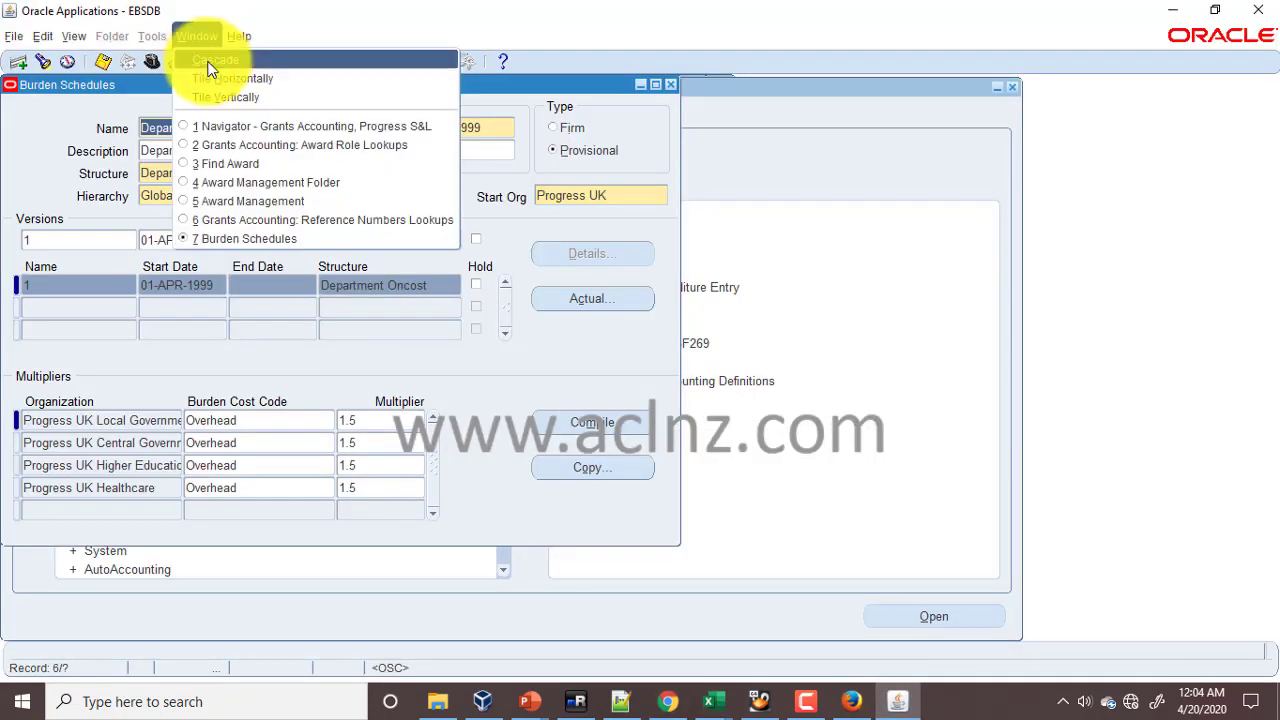
left_click(277, 200)
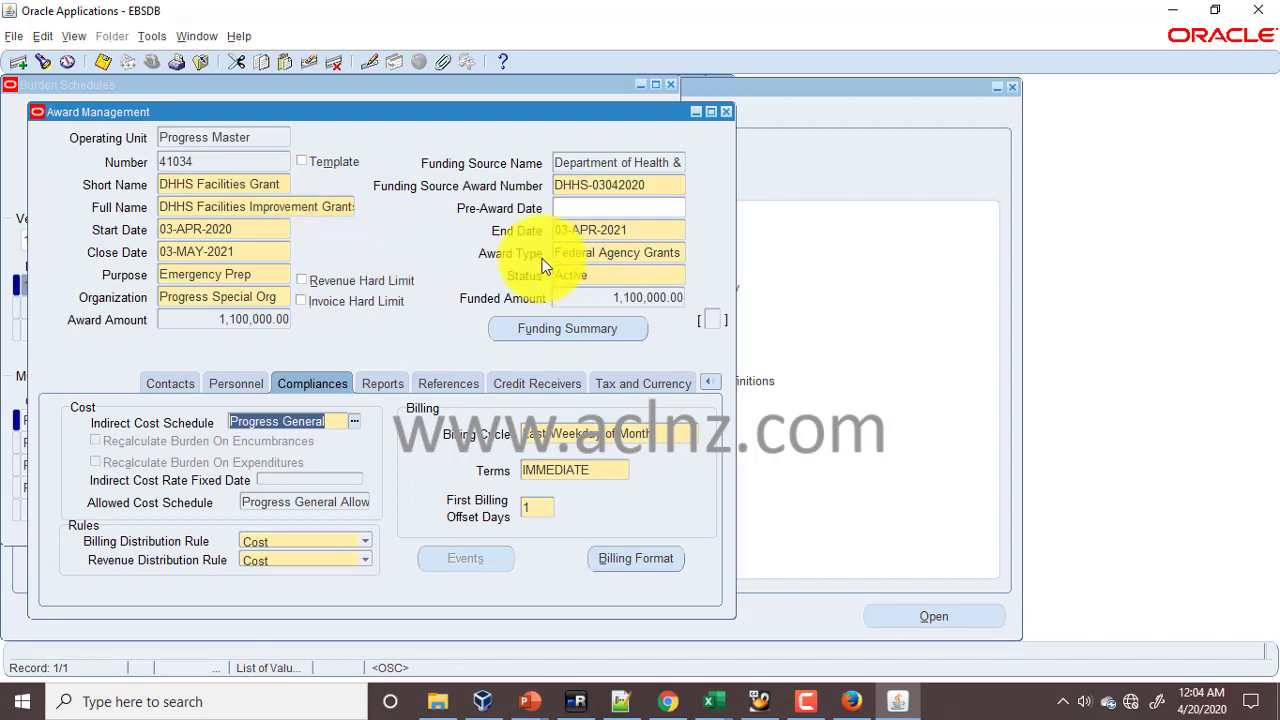
- Examine the list of available values for award 41034's Award Type field and close it without choosing one
left_click(605, 256)
left_click(679, 253)
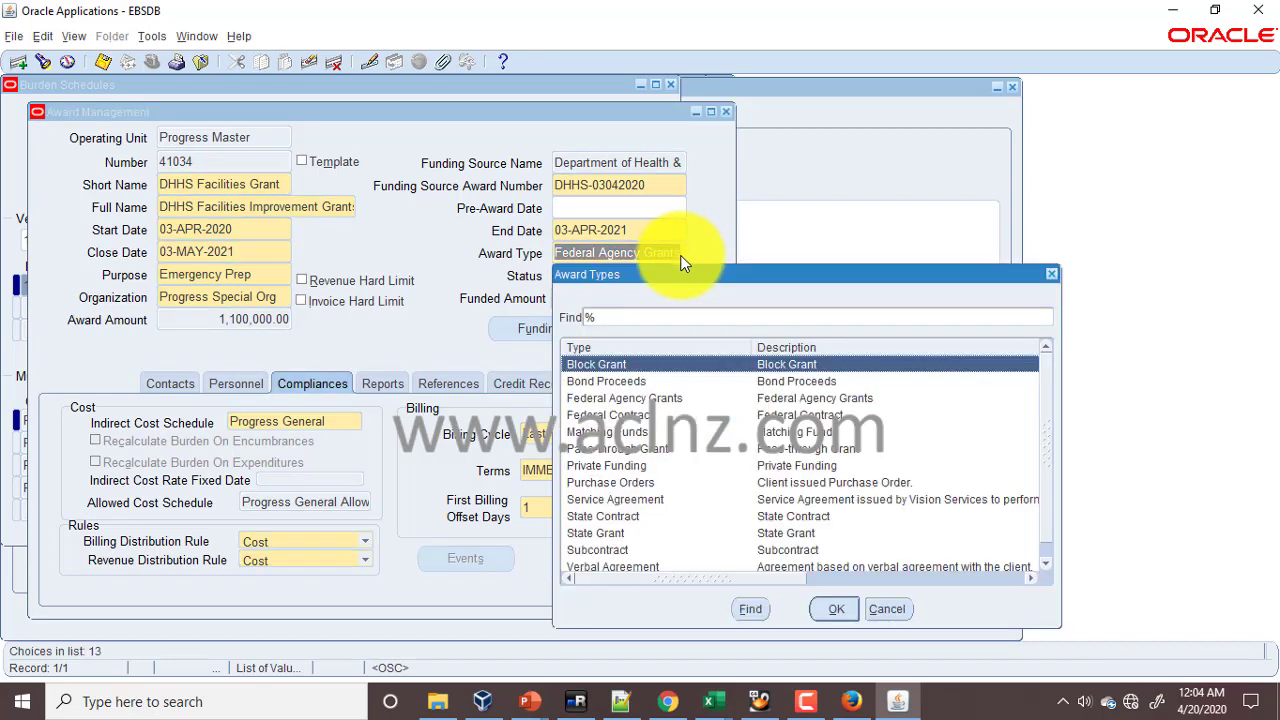
scroll(757, 455, "down", 1)
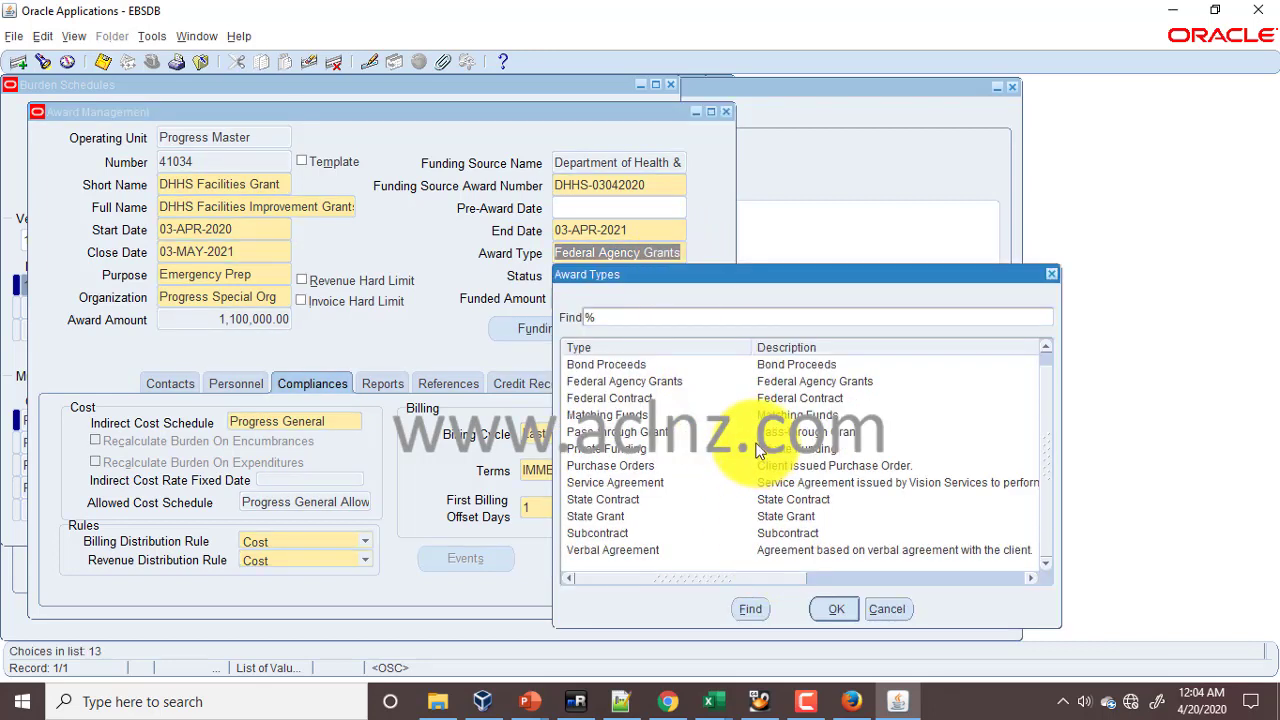
scroll(775, 477, "up", 1)
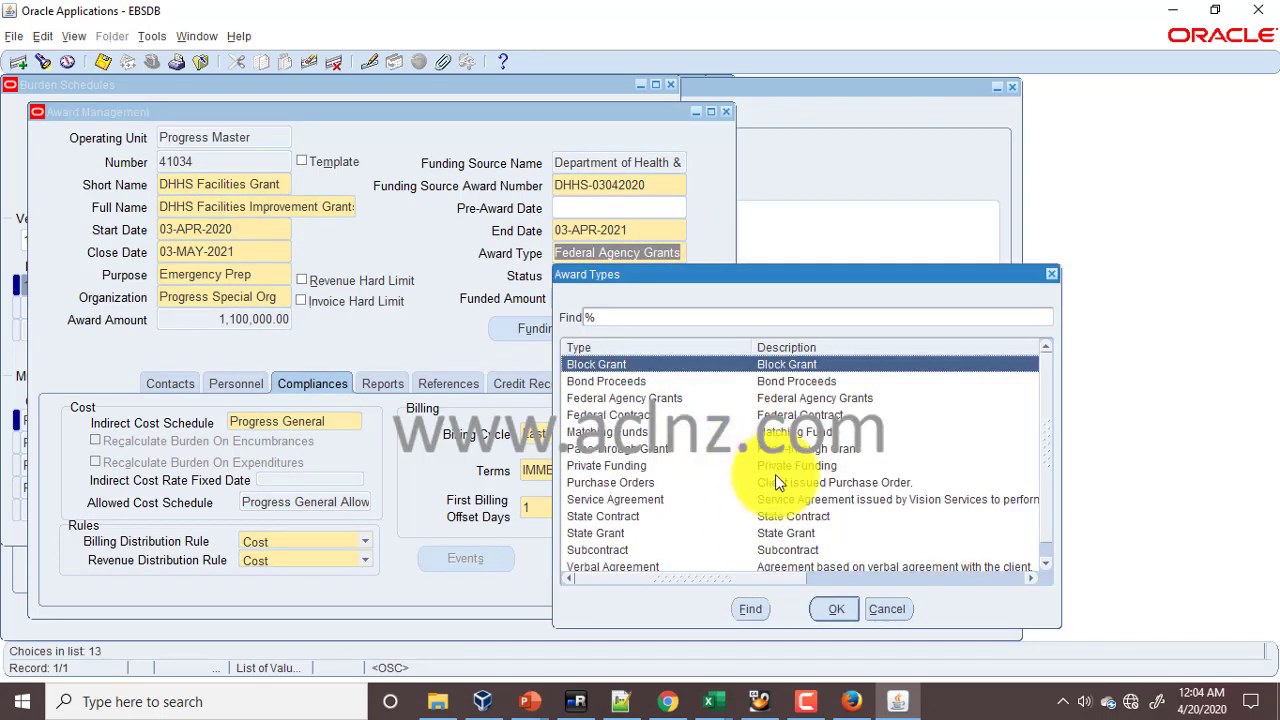
left_click(887, 609)
- Look through the award setup functions in the Navigator and open the Purpose Codes setup
left_click(67, 62)
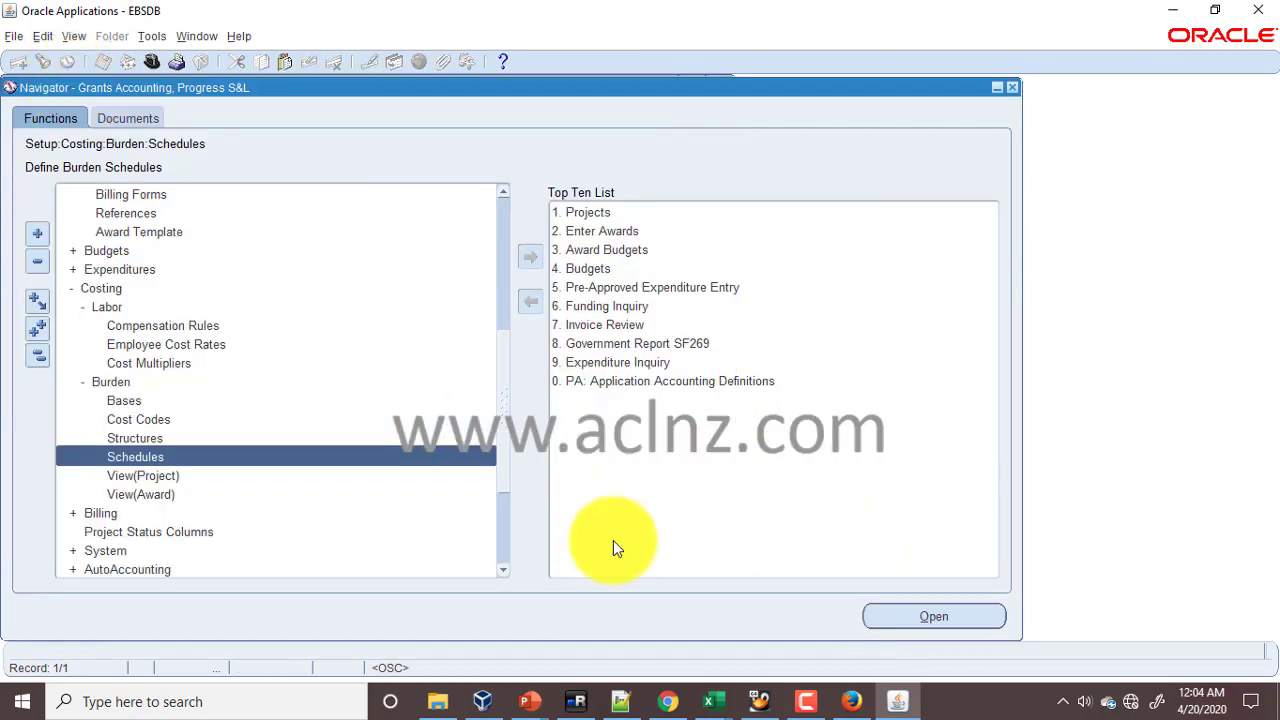
scroll(248, 417, "up", 3)
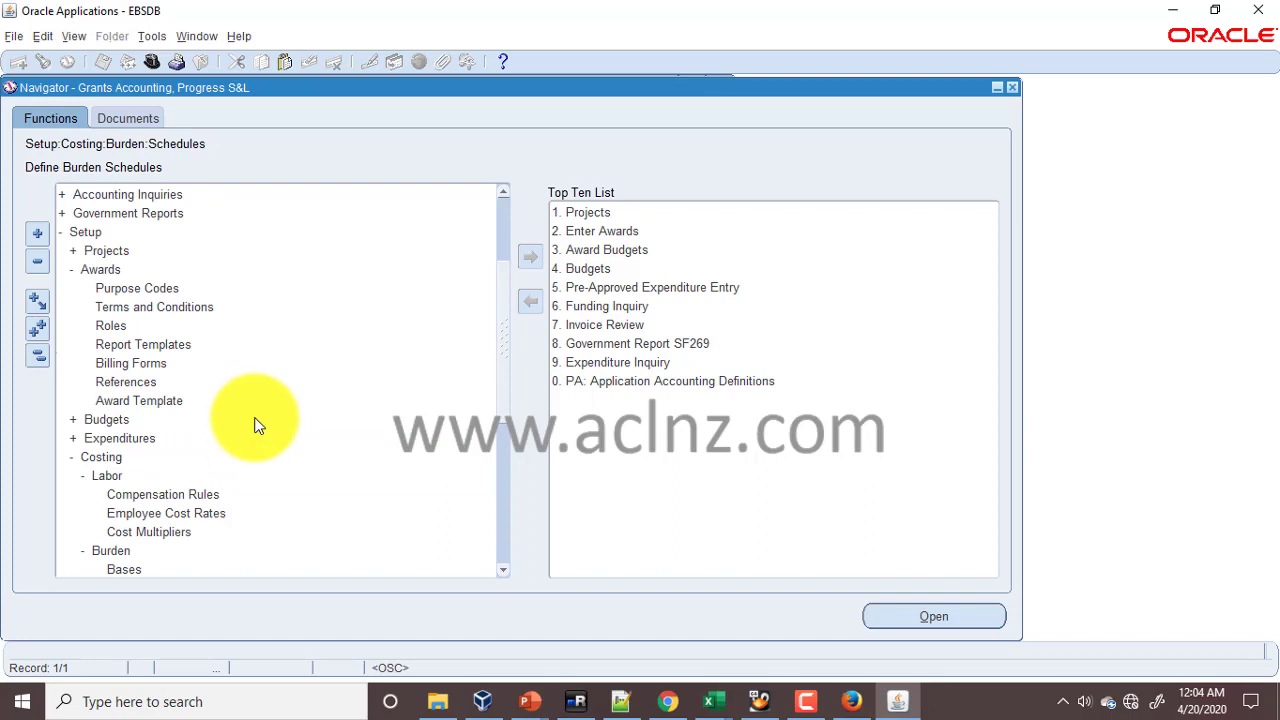
scroll(257, 425, "up", 1)
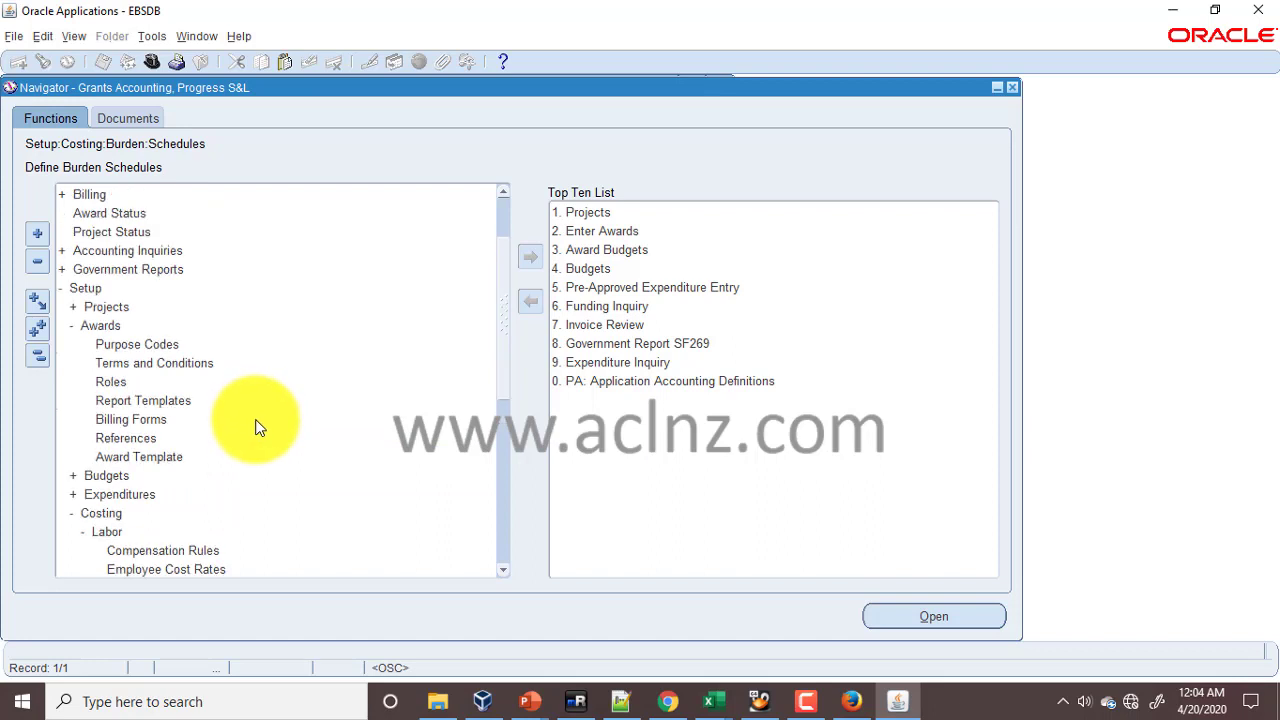
double_click(142, 358)
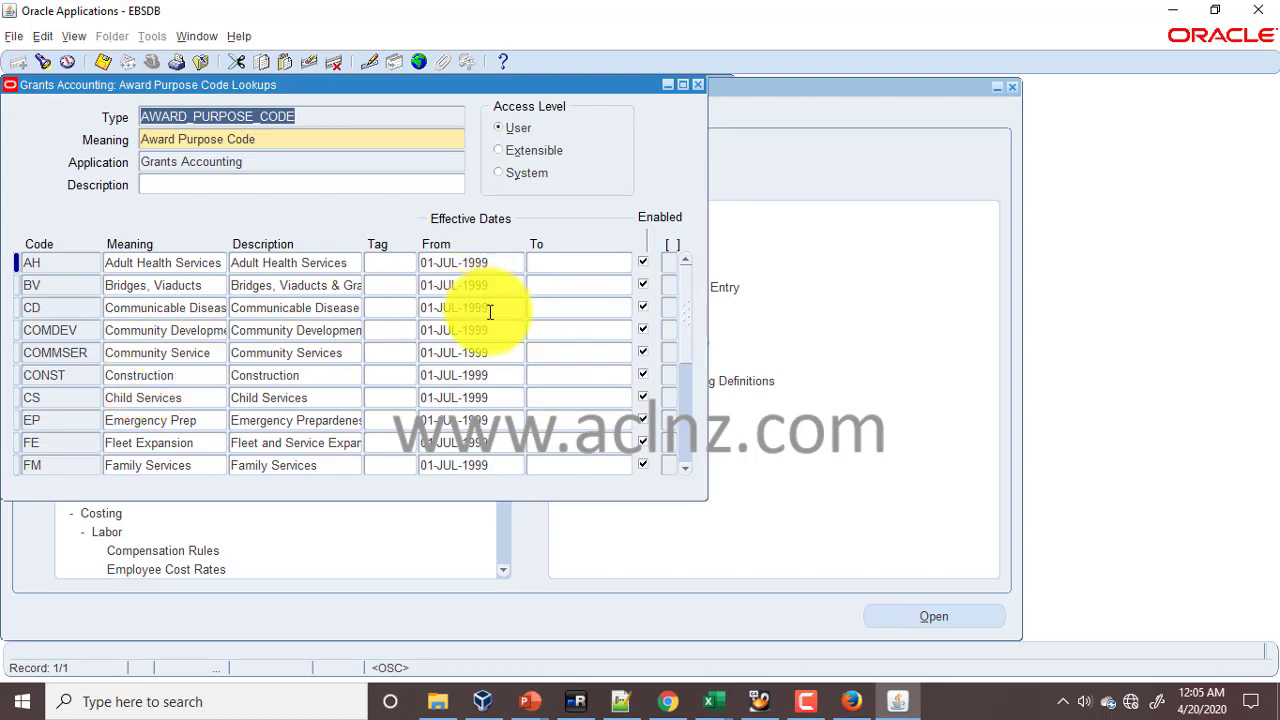
left_click(806, 702)
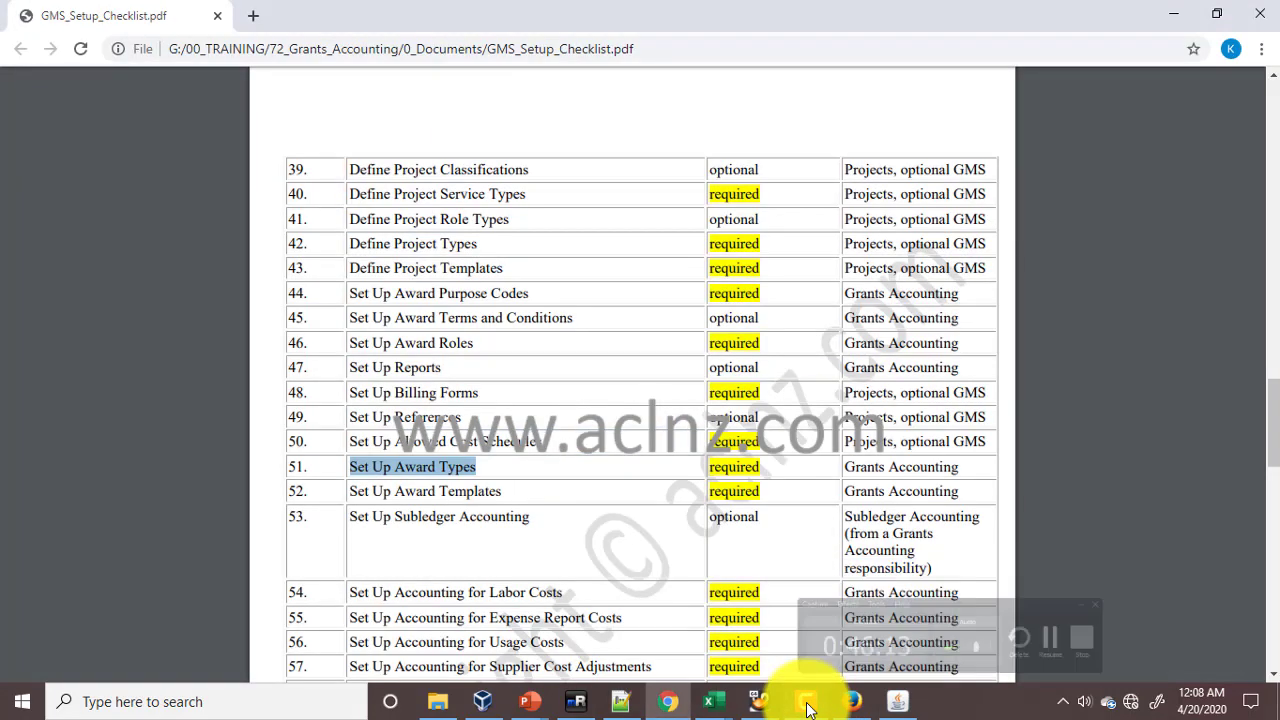
- Switch from the Chrome checklist to Oracle Applications and open the Find Award form, ready for an award number
left_click(900, 704)
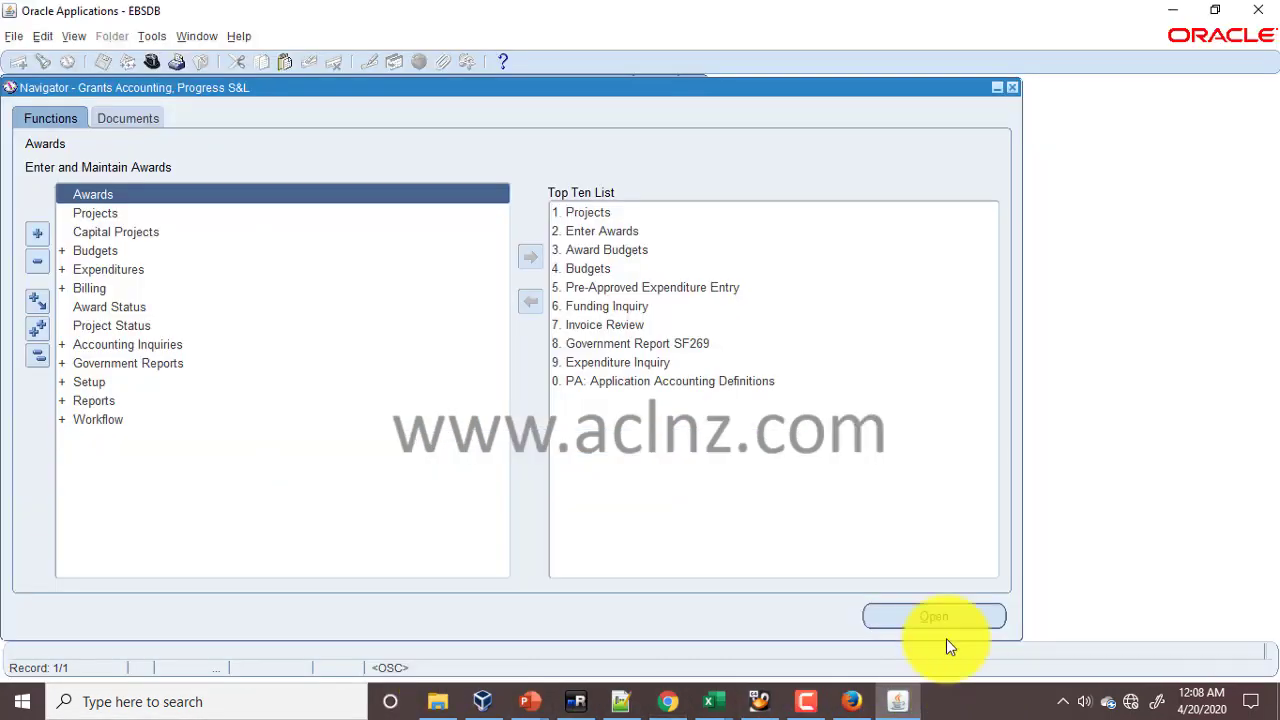
left_click(197, 36)
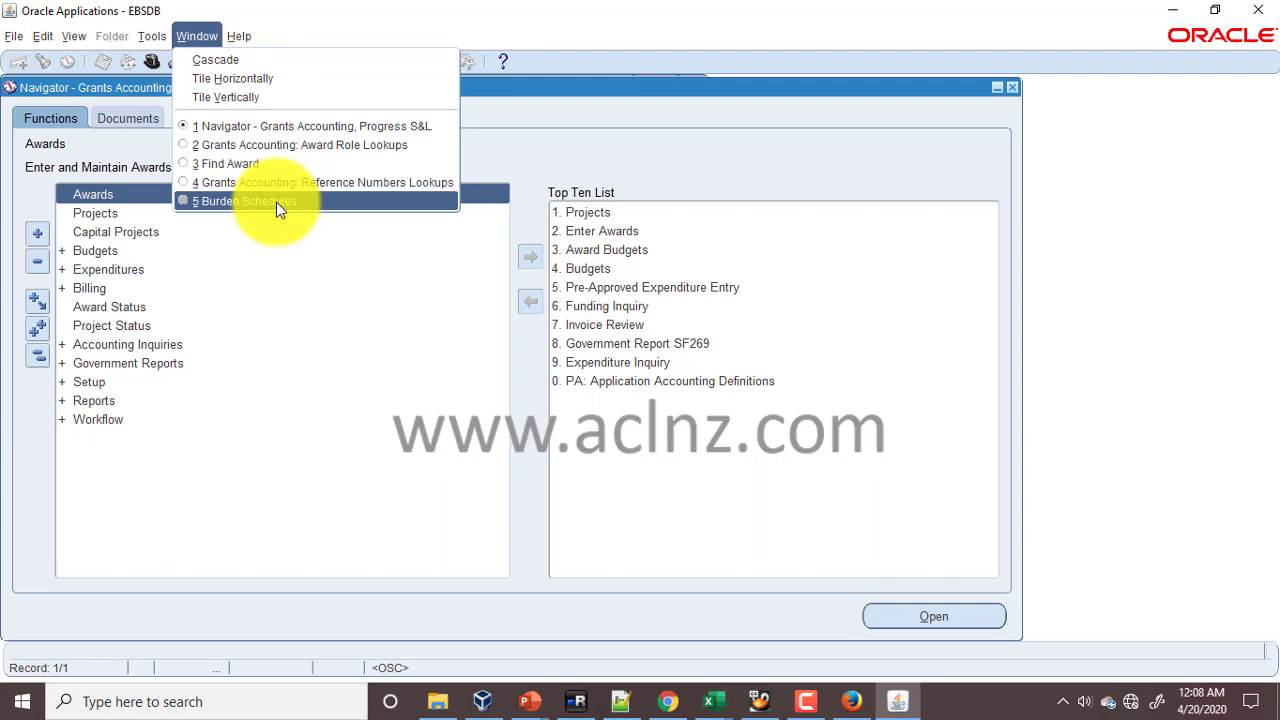
left_click(108, 193)
double_click(110, 193)
left_click(194, 174)
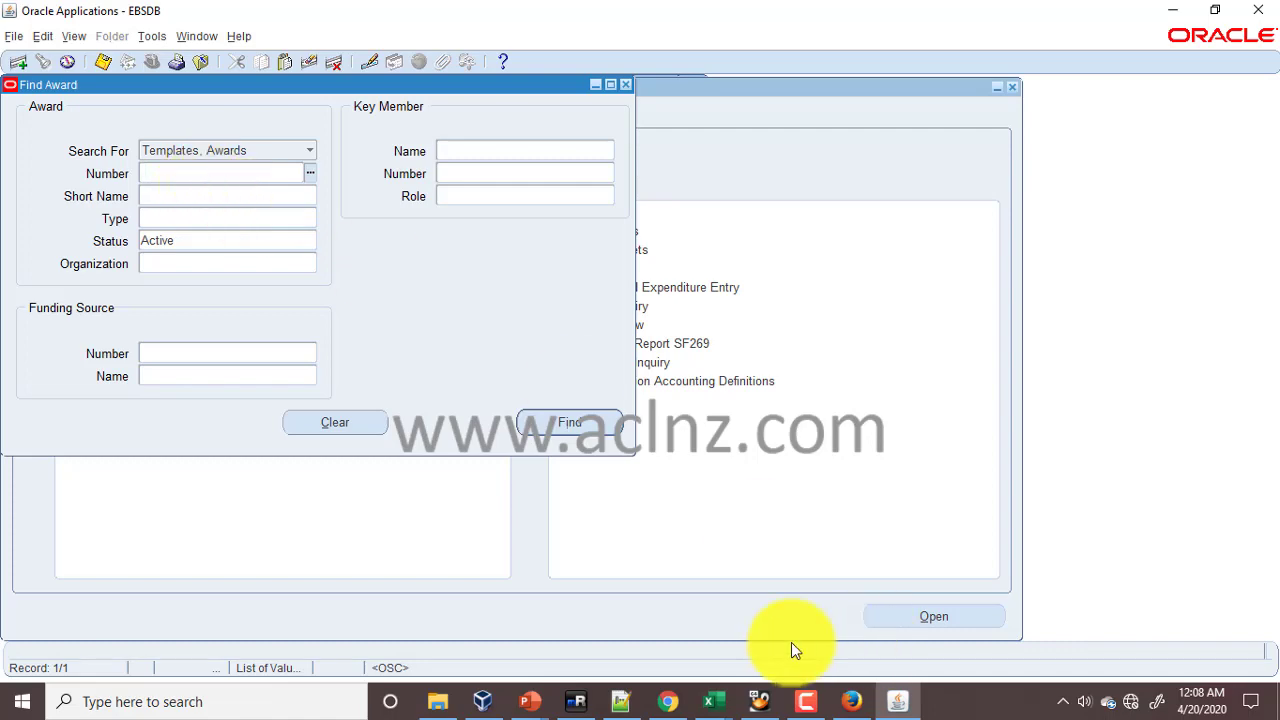
- Copy award number 41034 from the 1_Demo_Data.xlsx workbook in Excel and enter it as the award number to find
mouse_move(712, 702)
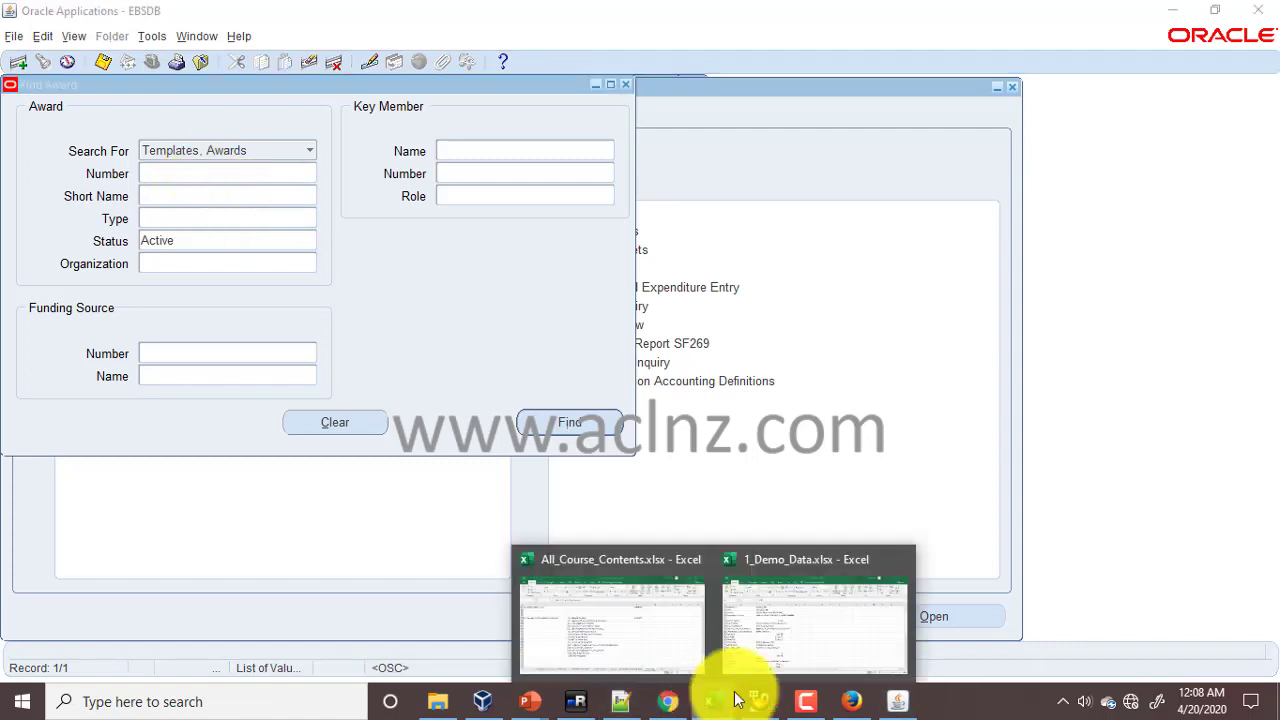
left_click(766, 652)
key("ctrl+c")
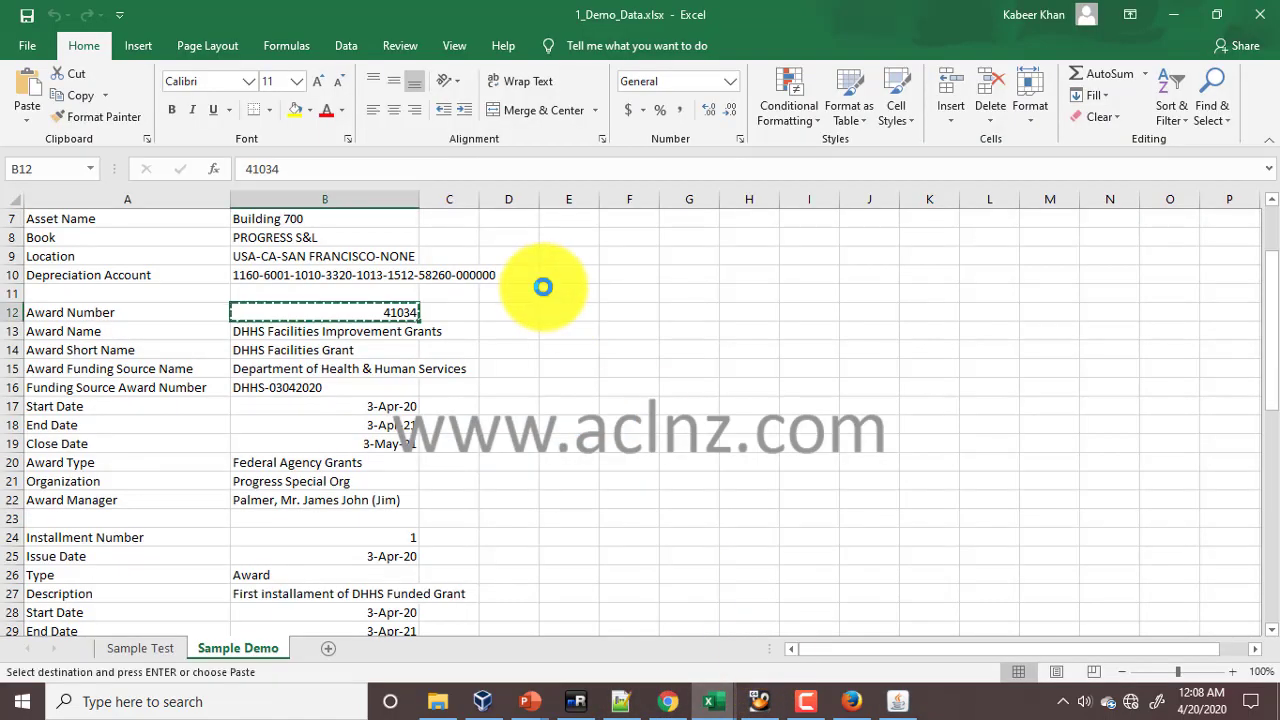
key("alt+Tab")
key("ctrl+v")
key("Tab")
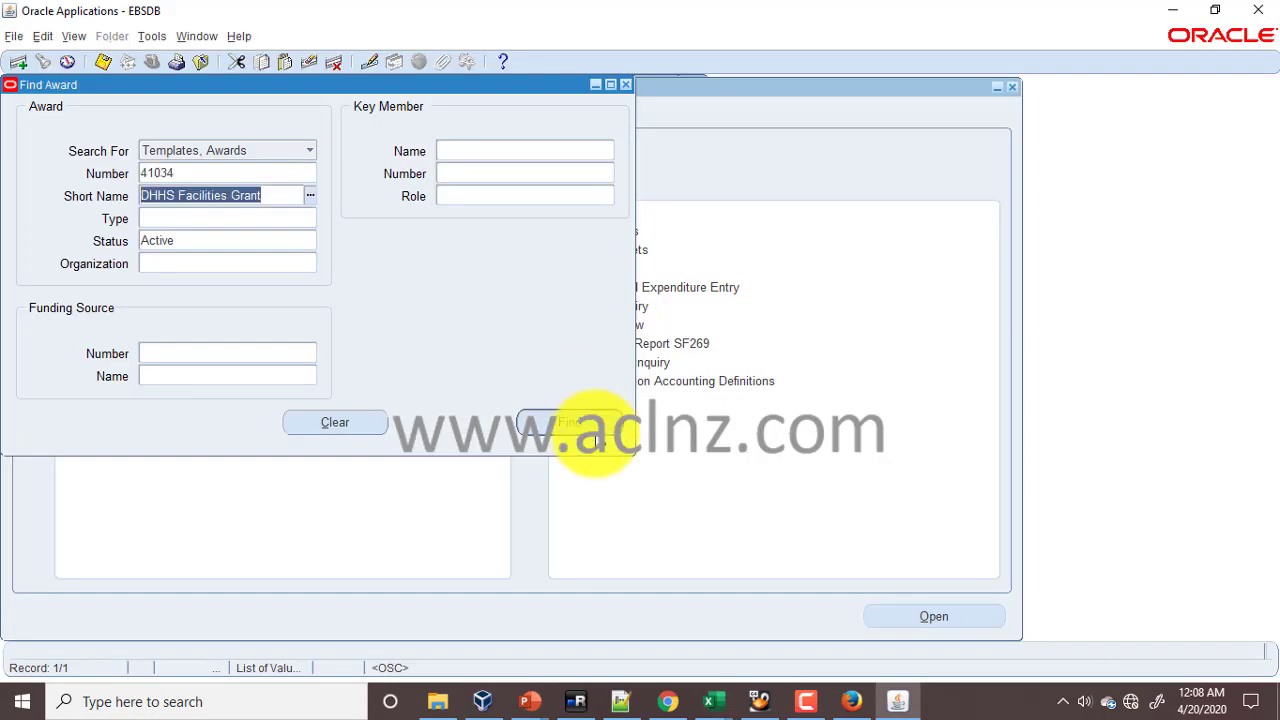
- Run the award search, open award 41034 and go to its Award Type field
left_click(570, 422)
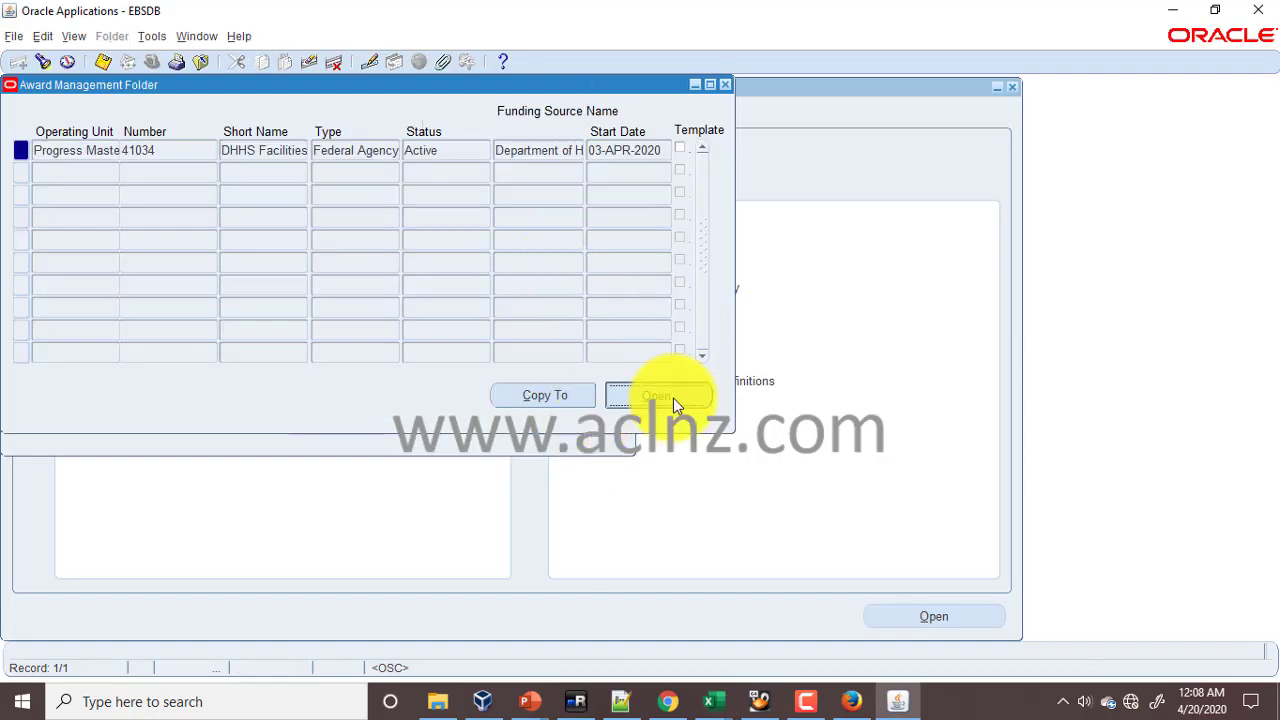
left_click(670, 396)
left_click(612, 252)
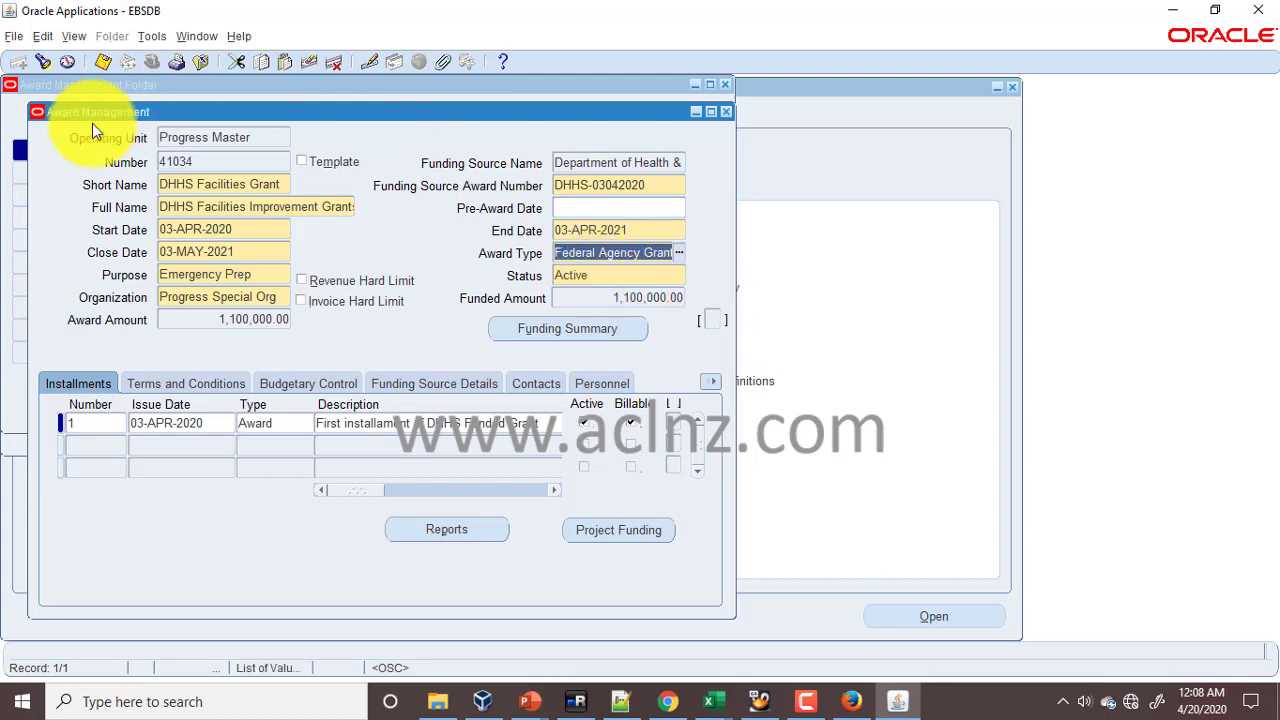
- Return to the Navigator and open the Award Types setup under Setup, Billing
left_click(67, 62)
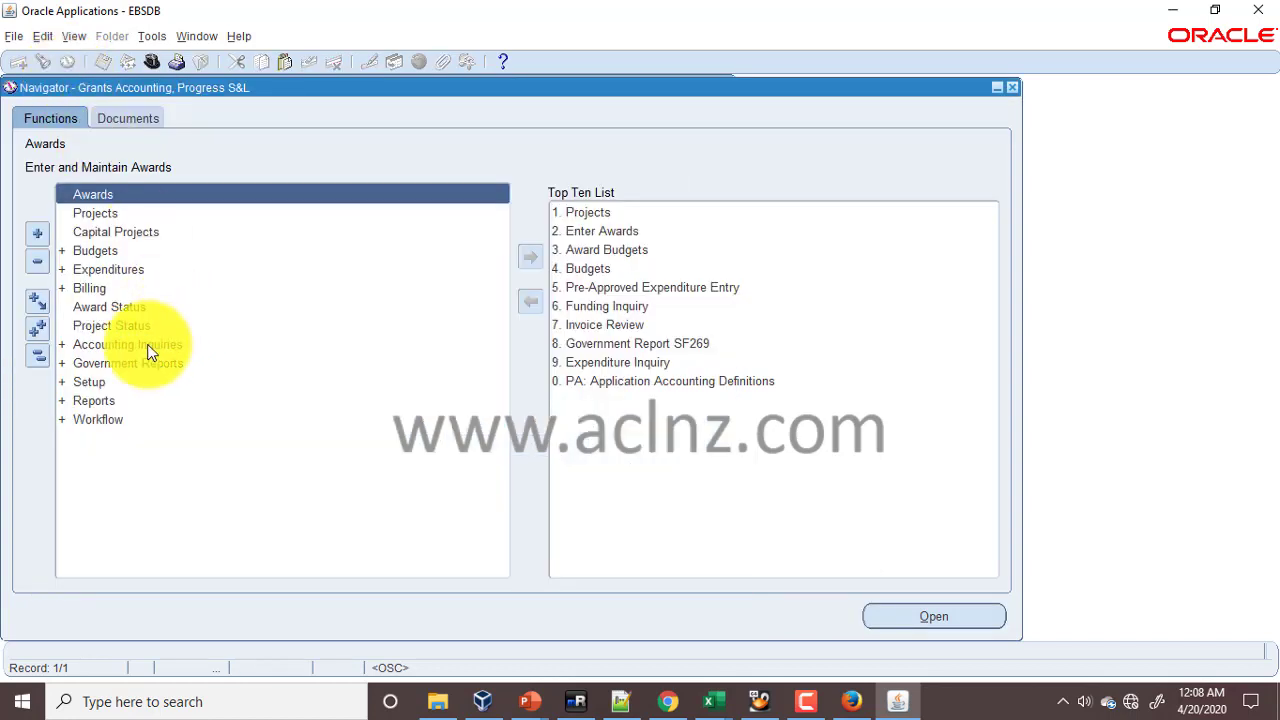
double_click(116, 383)
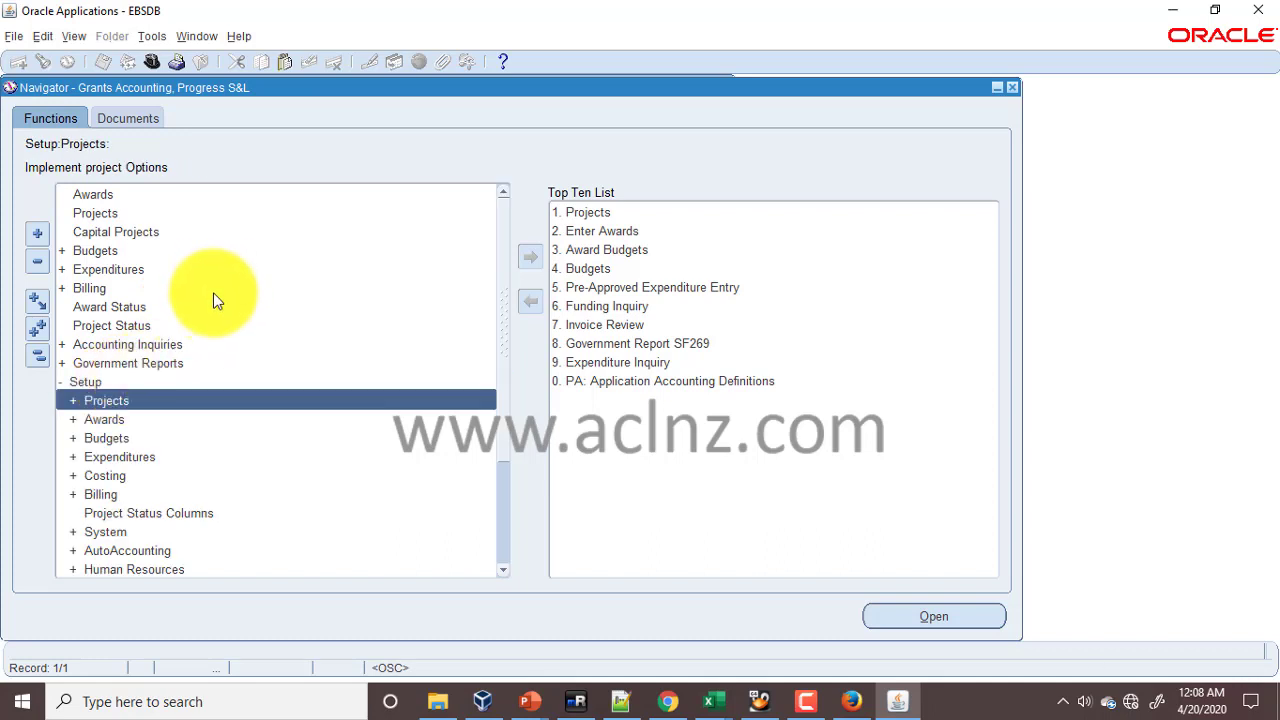
scroll(214, 297, "down", 1)
left_click(132, 441)
double_click(132, 441)
left_click(215, 382)
scroll(237, 366, "up", 1)
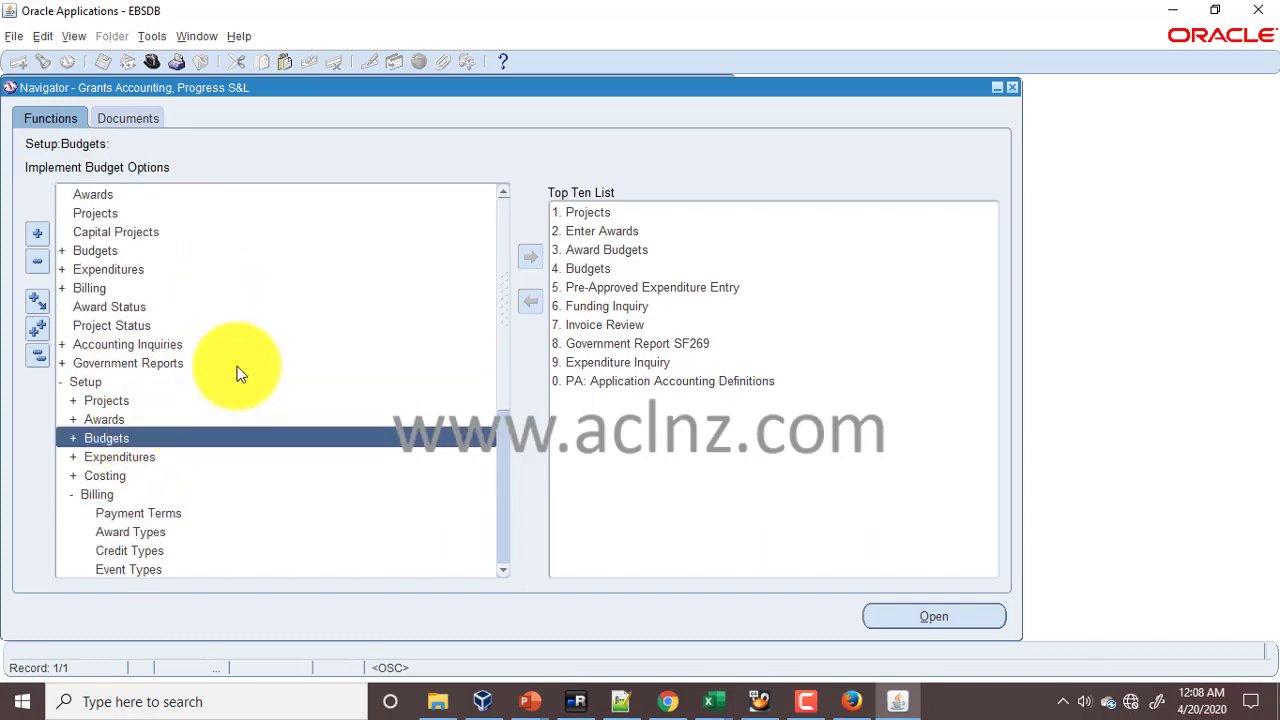
scroll(248, 345, "down", 2)
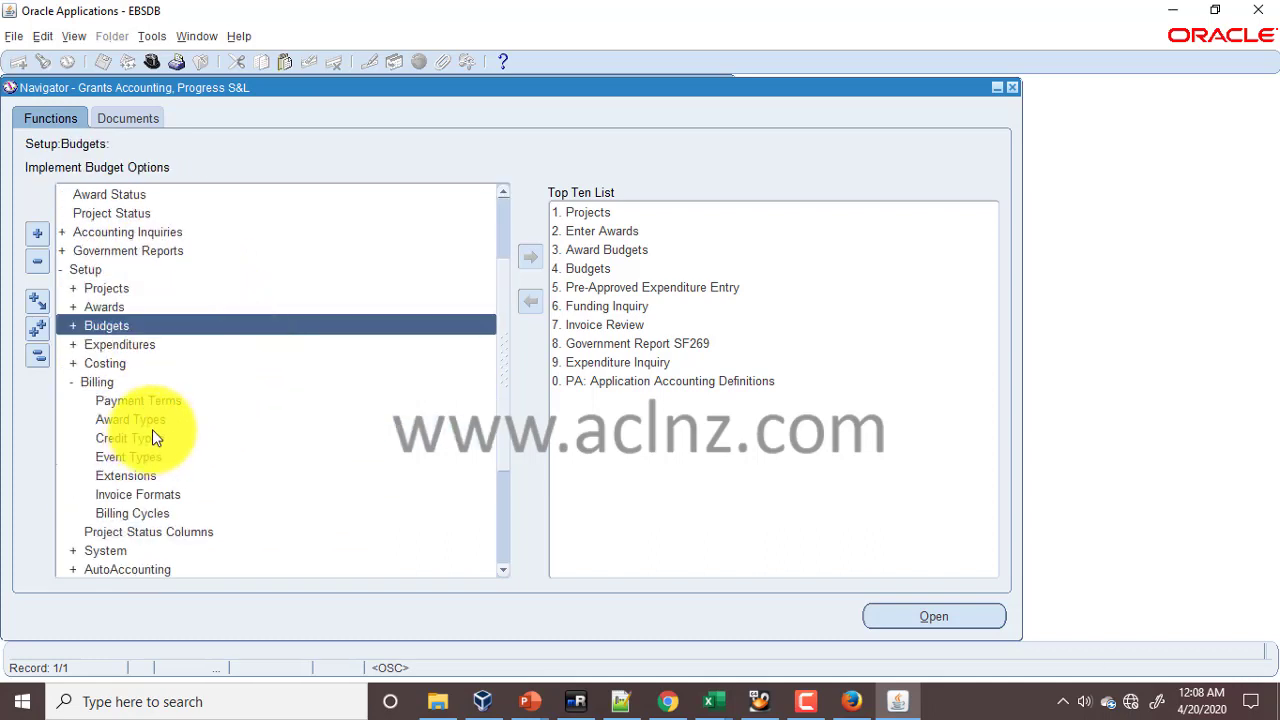
left_click(157, 422)
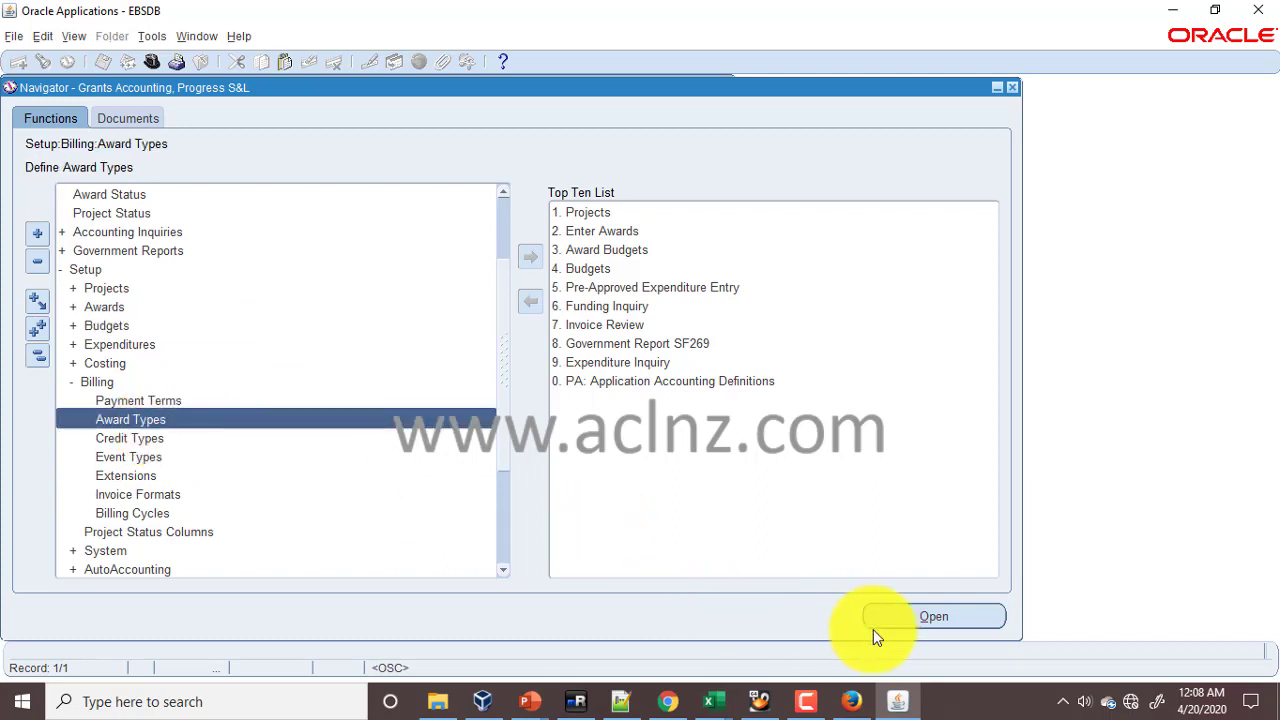
left_click(914, 614)
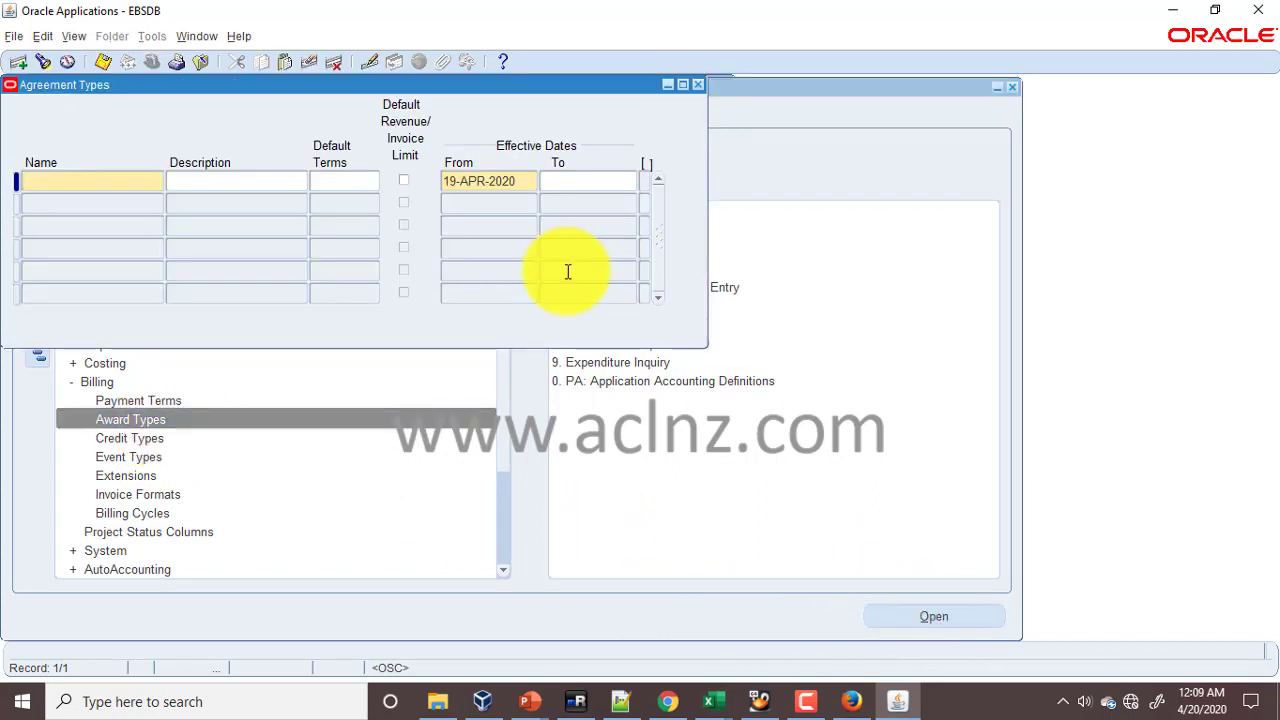
- Query all existing award types and look through the list, including the Federal Agency Grants entry
key("ctrl+F11")
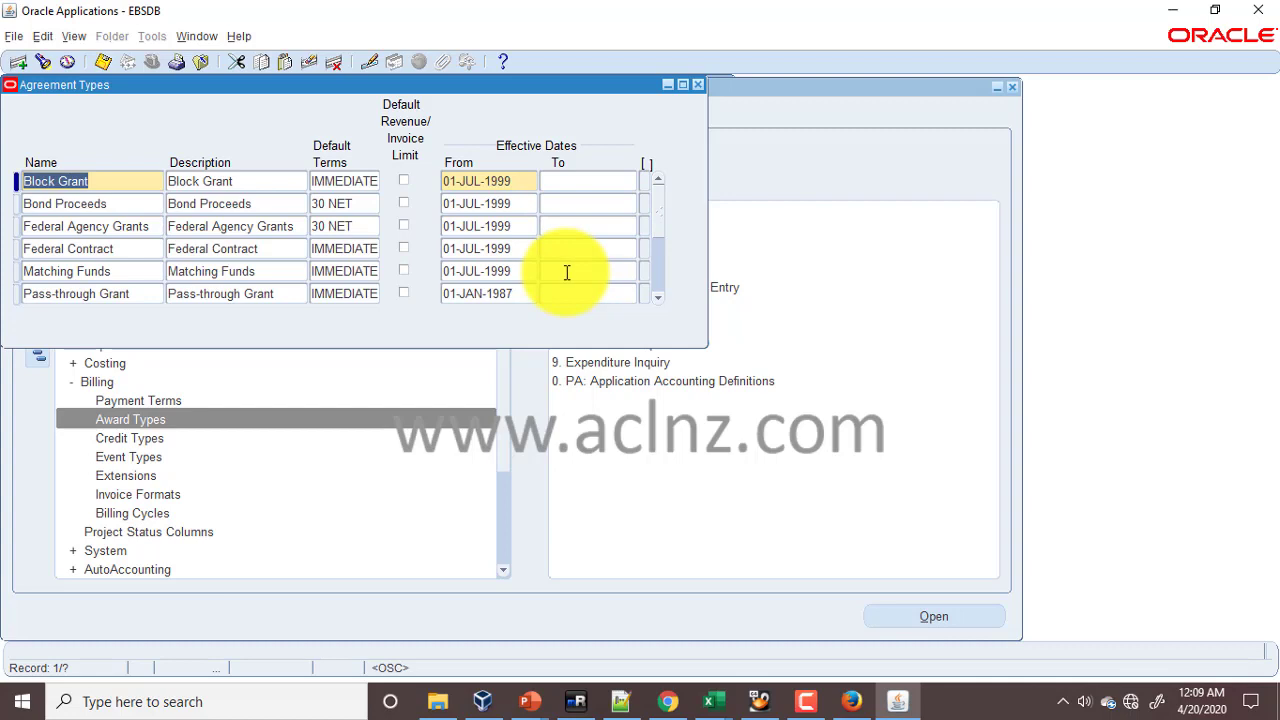
left_click(254, 230)
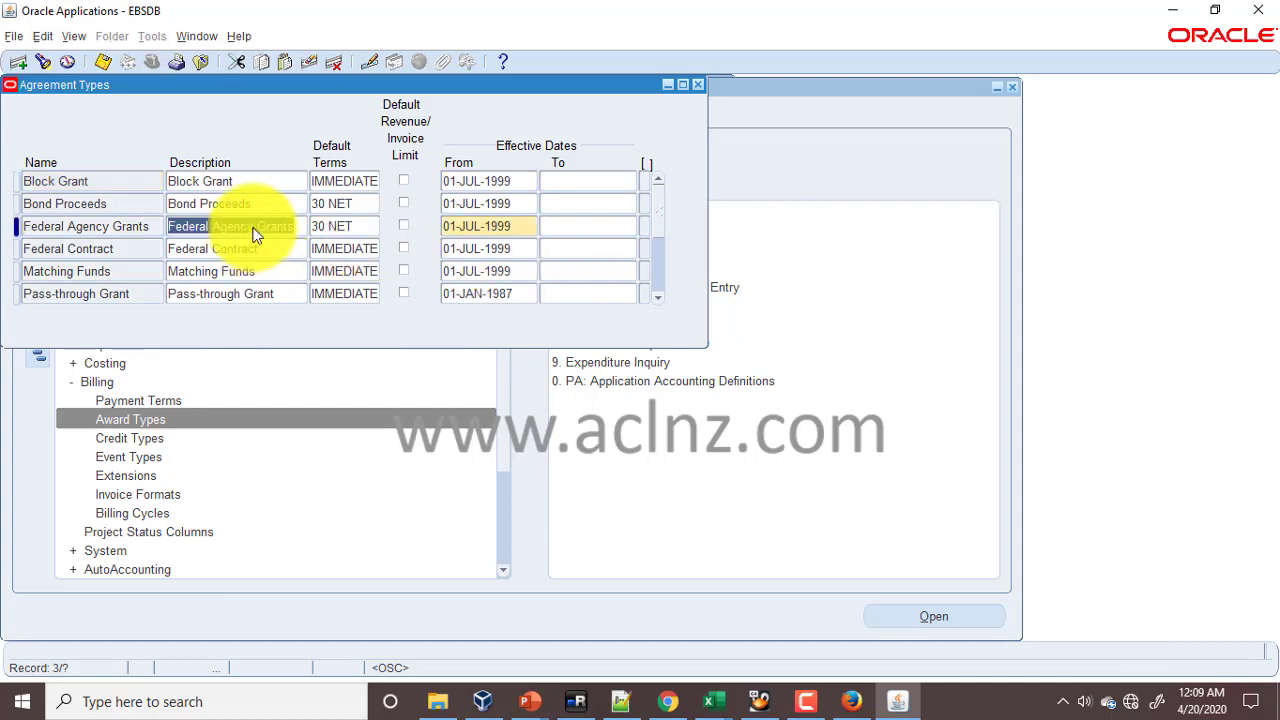
left_click(108, 230)
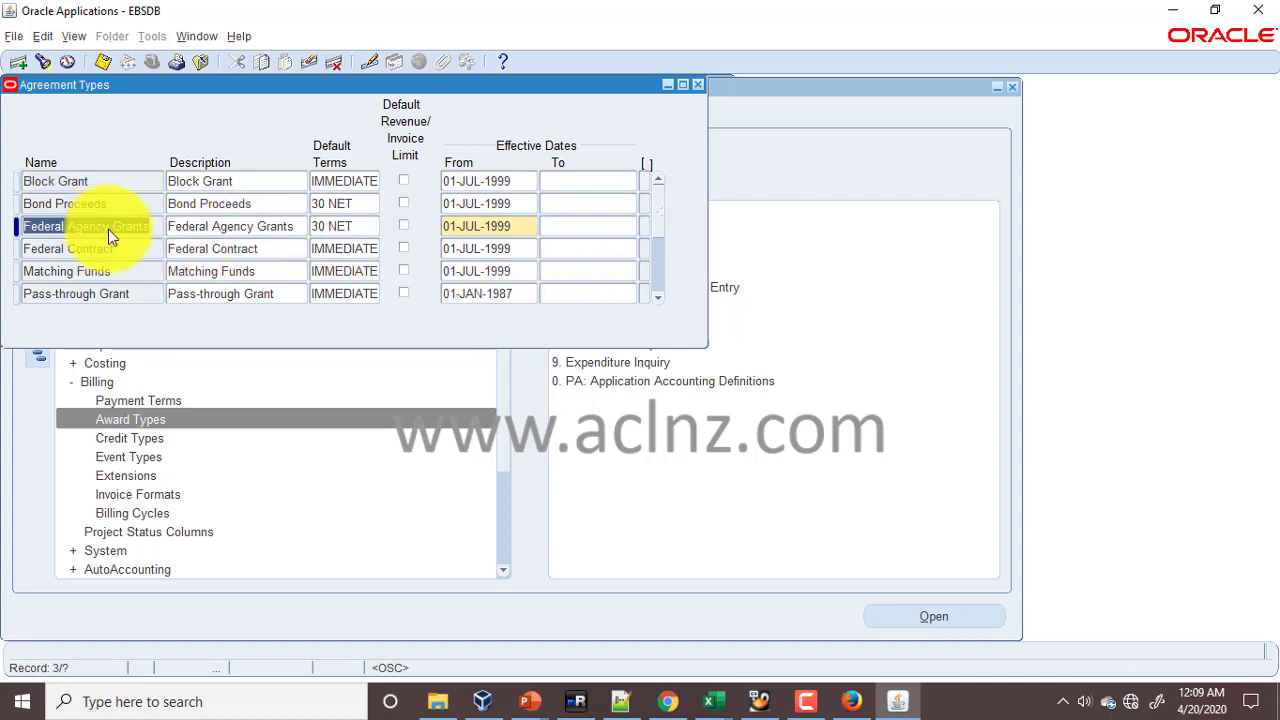
scroll(108, 229, "down", 1)
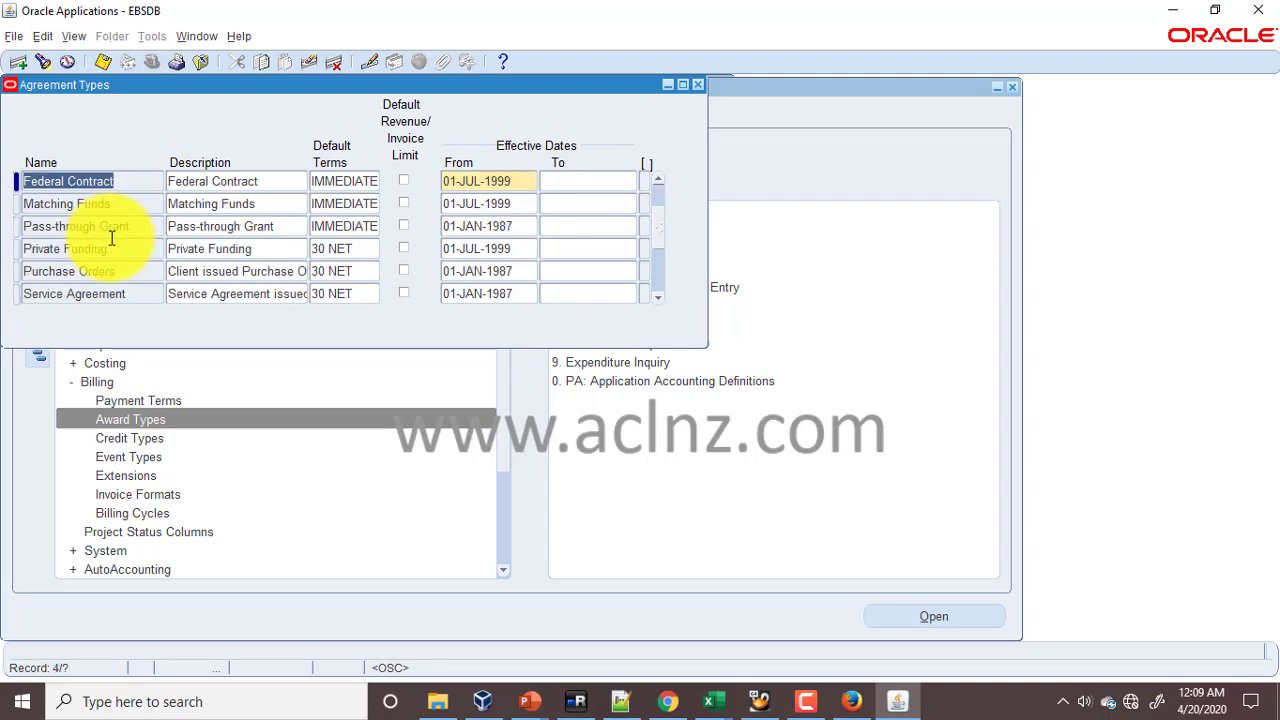
scroll(112, 240, "up", 1)
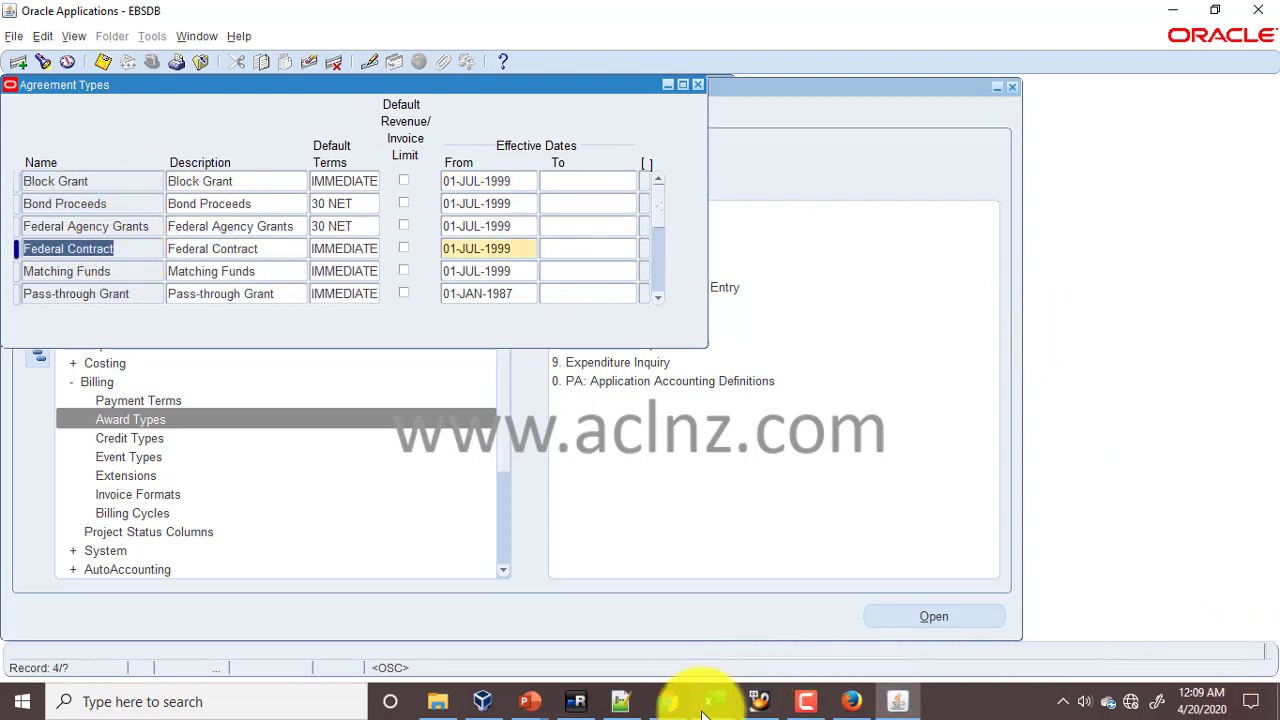
- Switch to GMS_Setup_Checklist.pdf in Chrome and highlight item 52, Set Up Award Templates
left_click(668, 700)
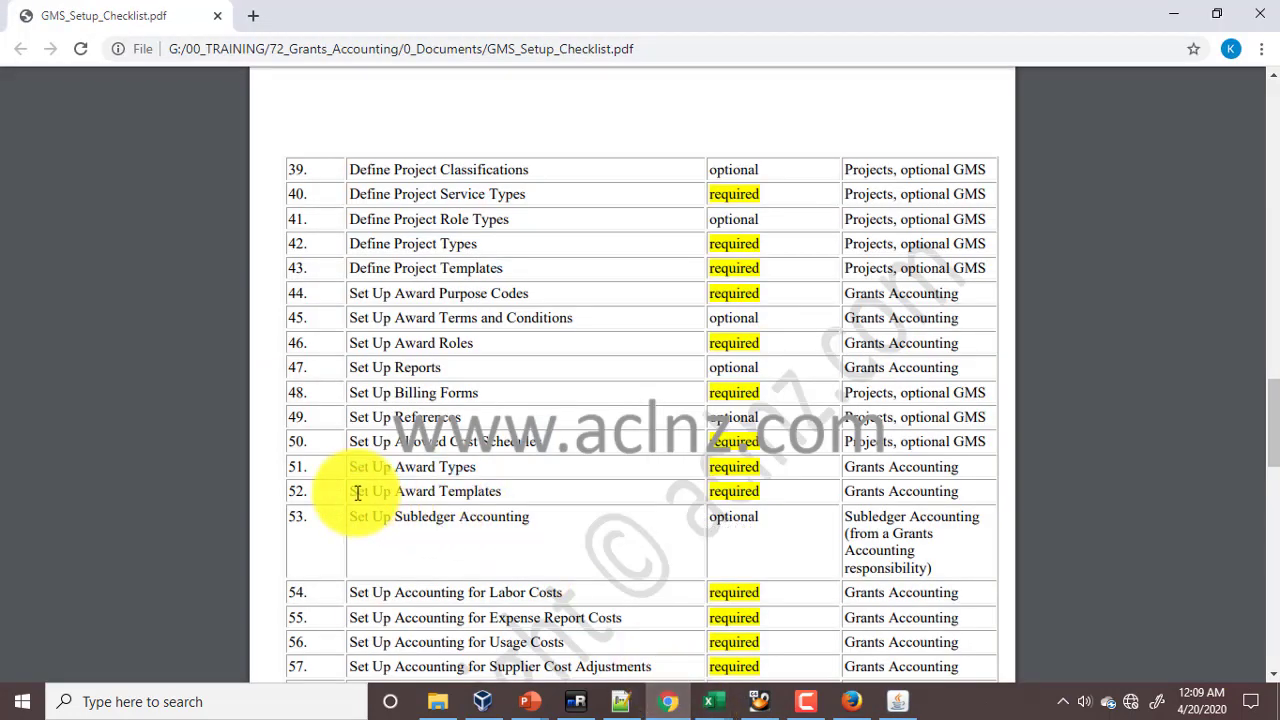
left_click_drag(357, 492, 505, 497)
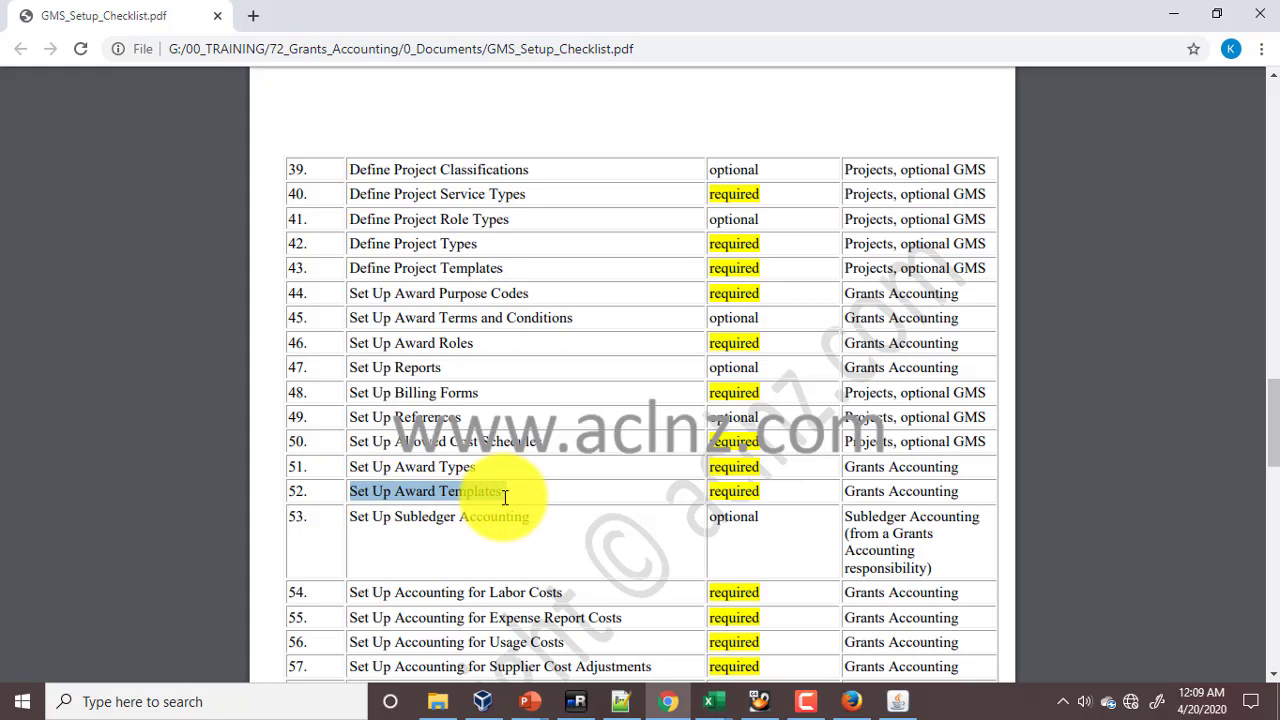
left_click(509, 497)
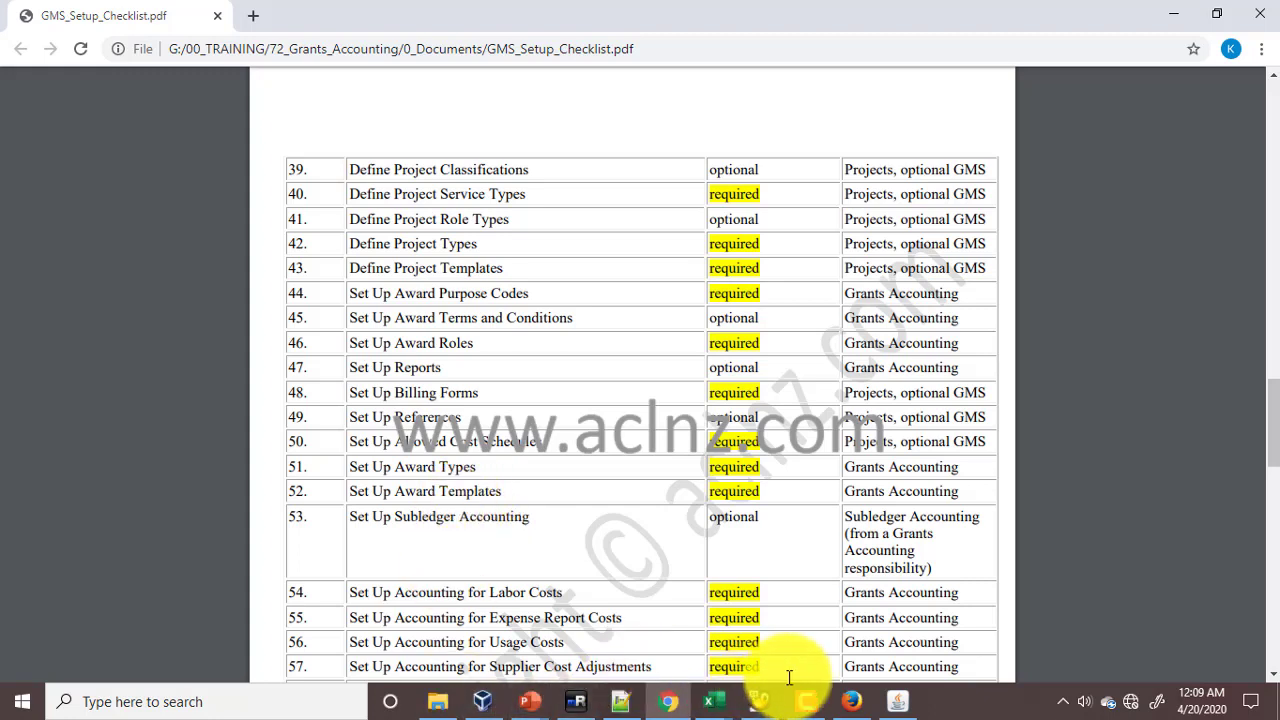
- Switch back to Oracle Applications, close the award types form and open the Award Template setup under Setup, Awards
left_click(897, 701)
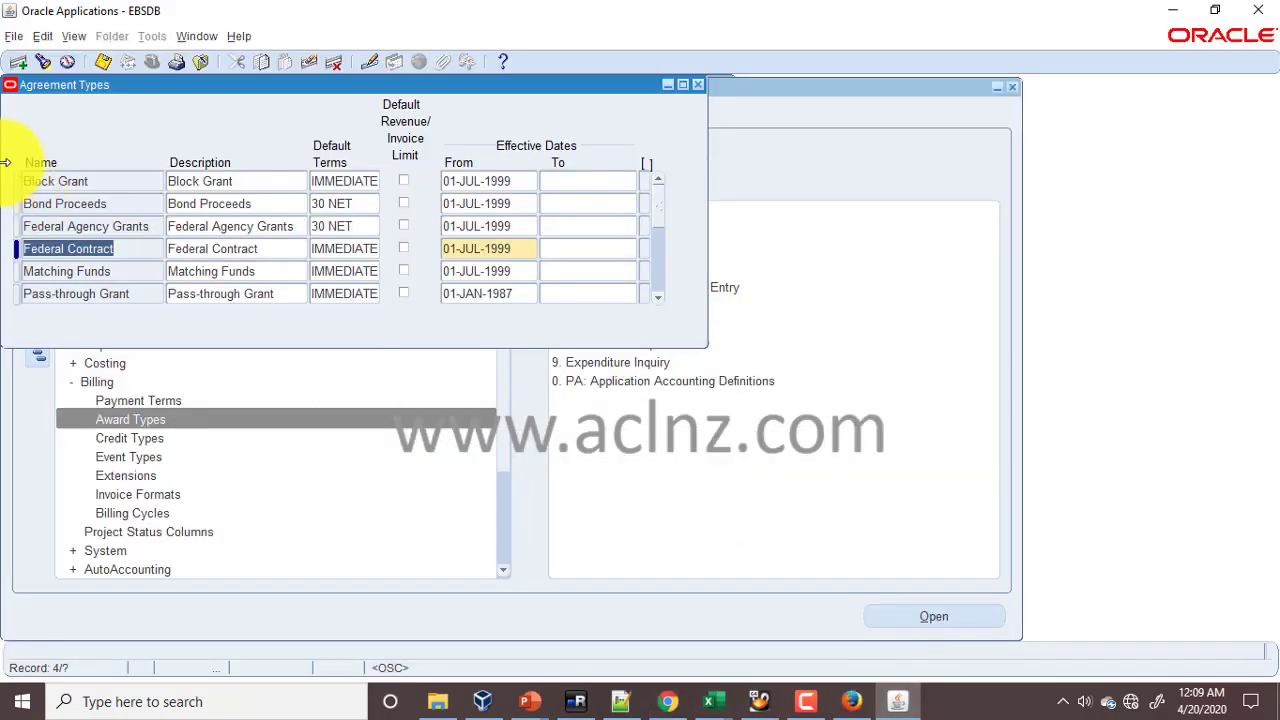
key("F4")
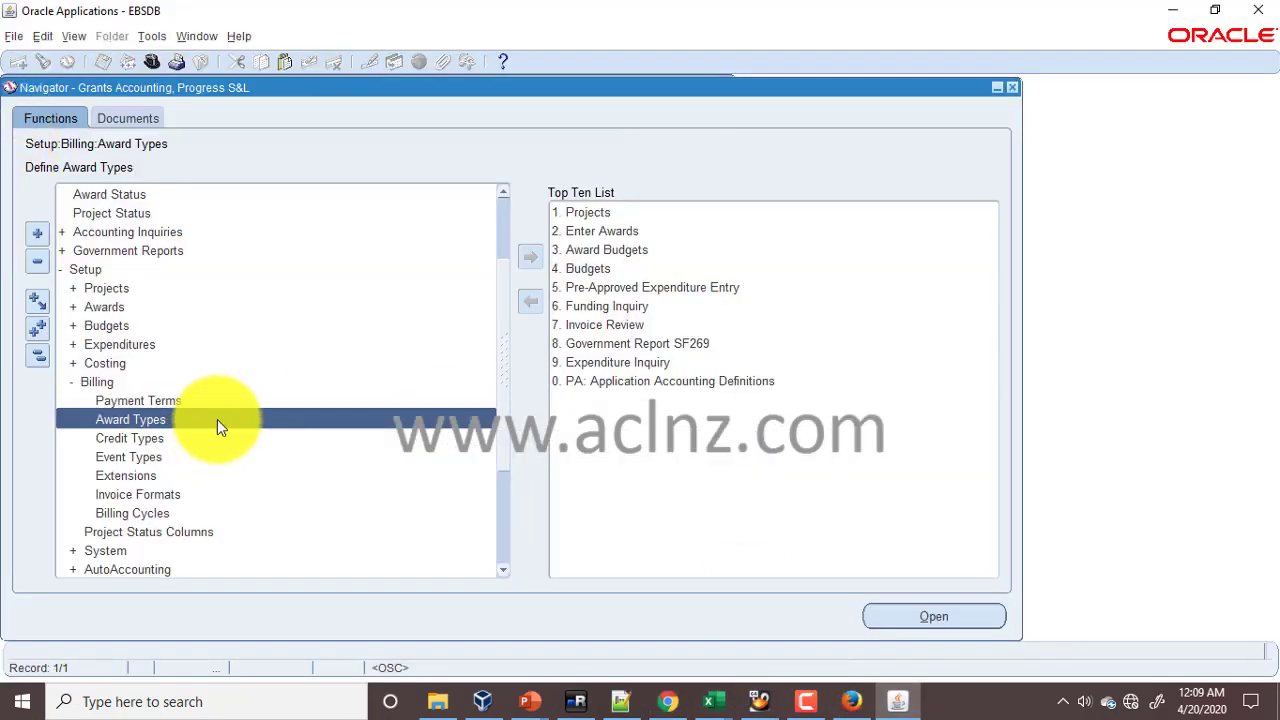
double_click(134, 312)
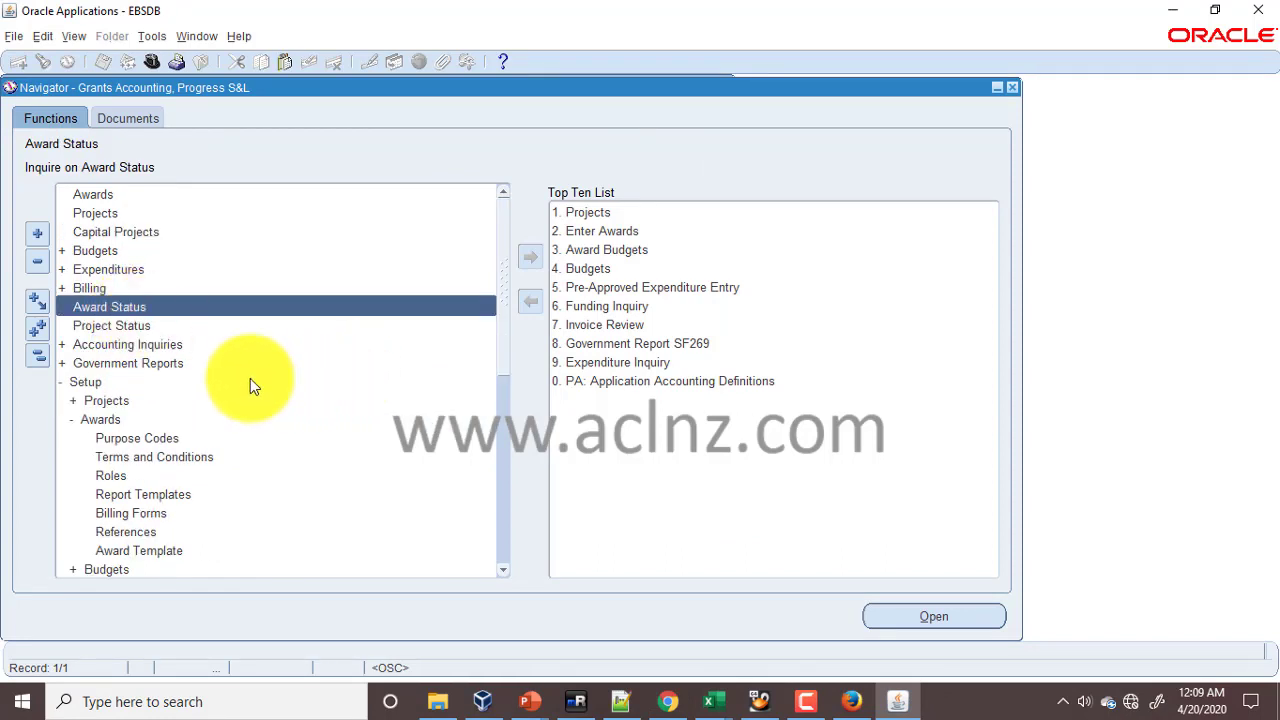
scroll(270, 410, "down", 1)
left_click(88, 325)
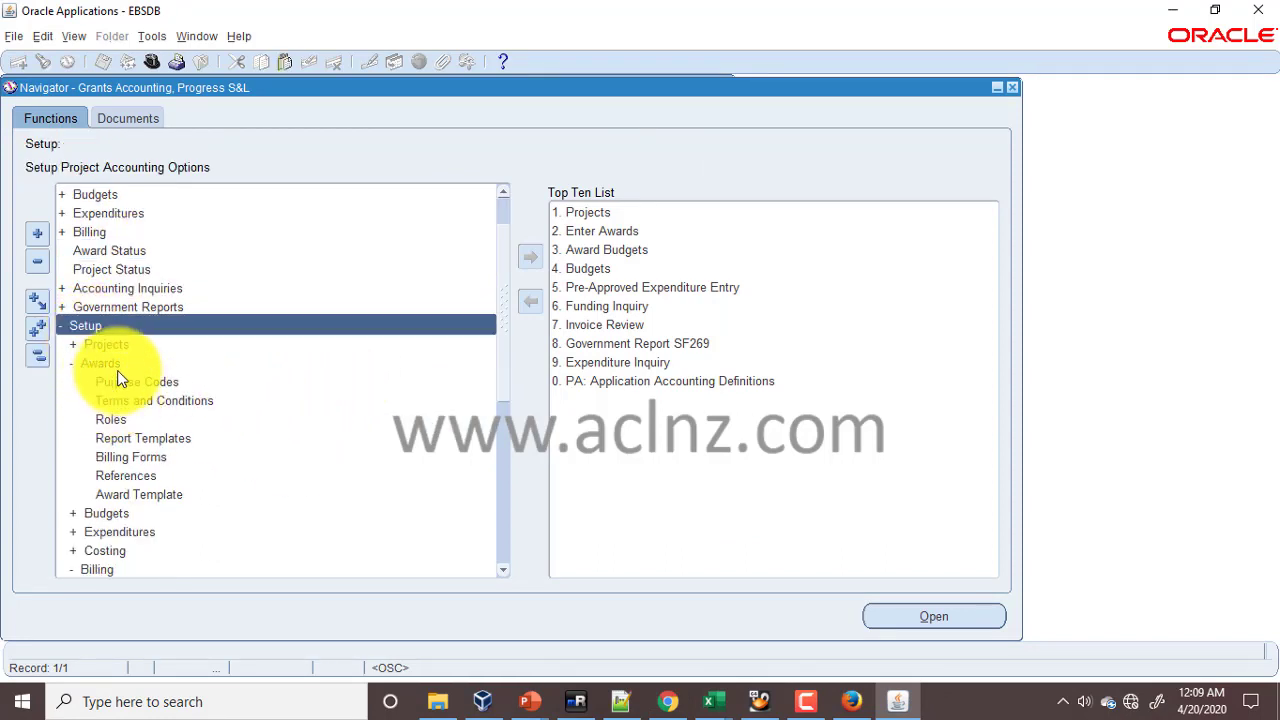
left_click(117, 368)
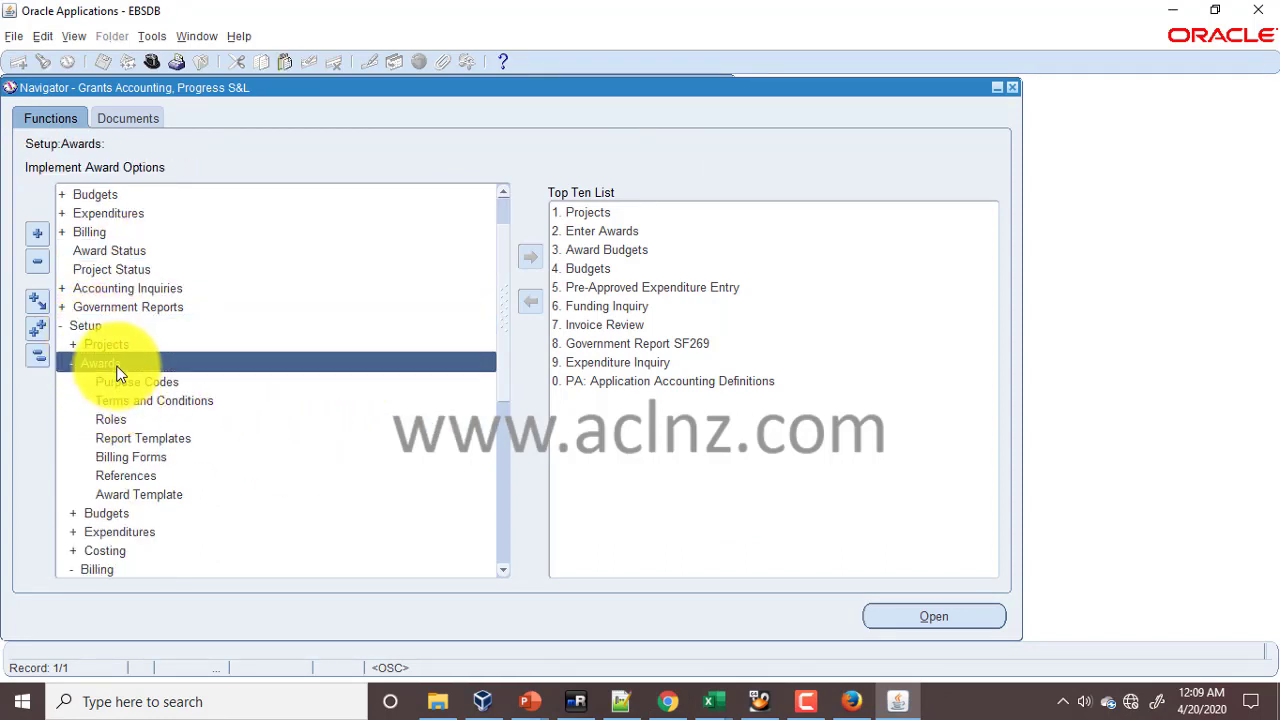
left_click(153, 494)
left_click(920, 620)
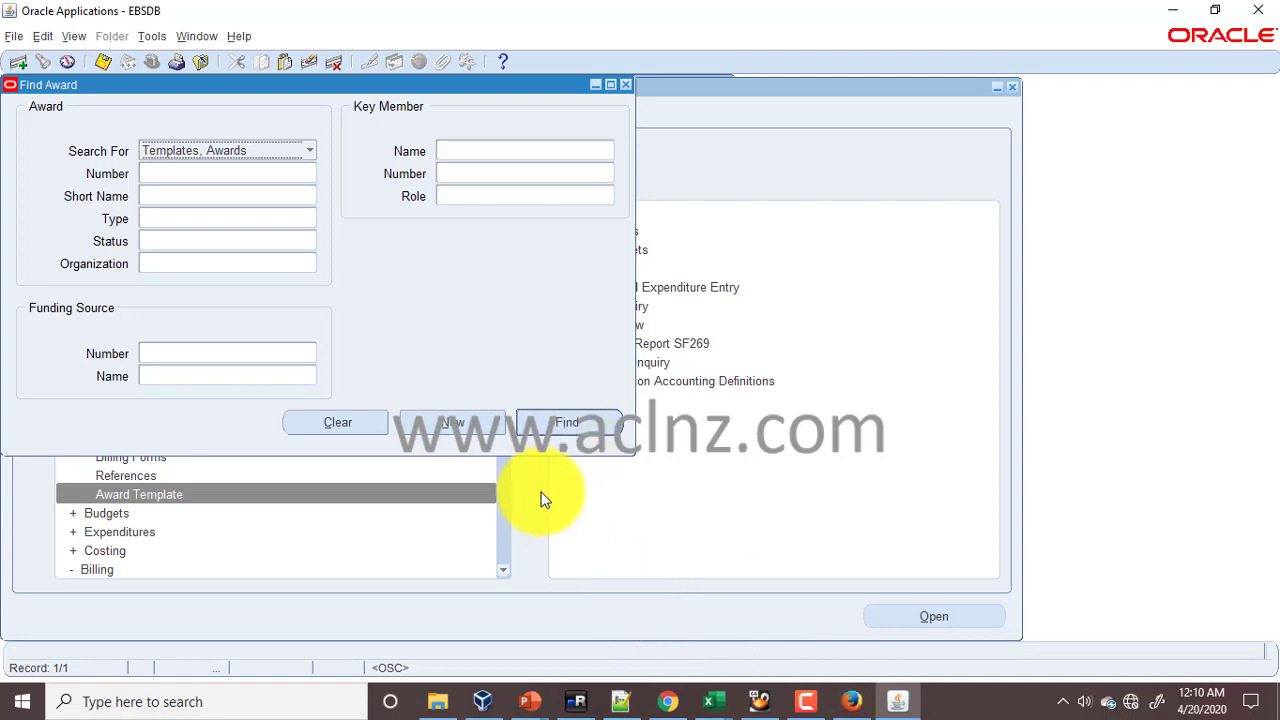
- List all award numbers available for the award search, using the wildcard %
left_click(300, 180)
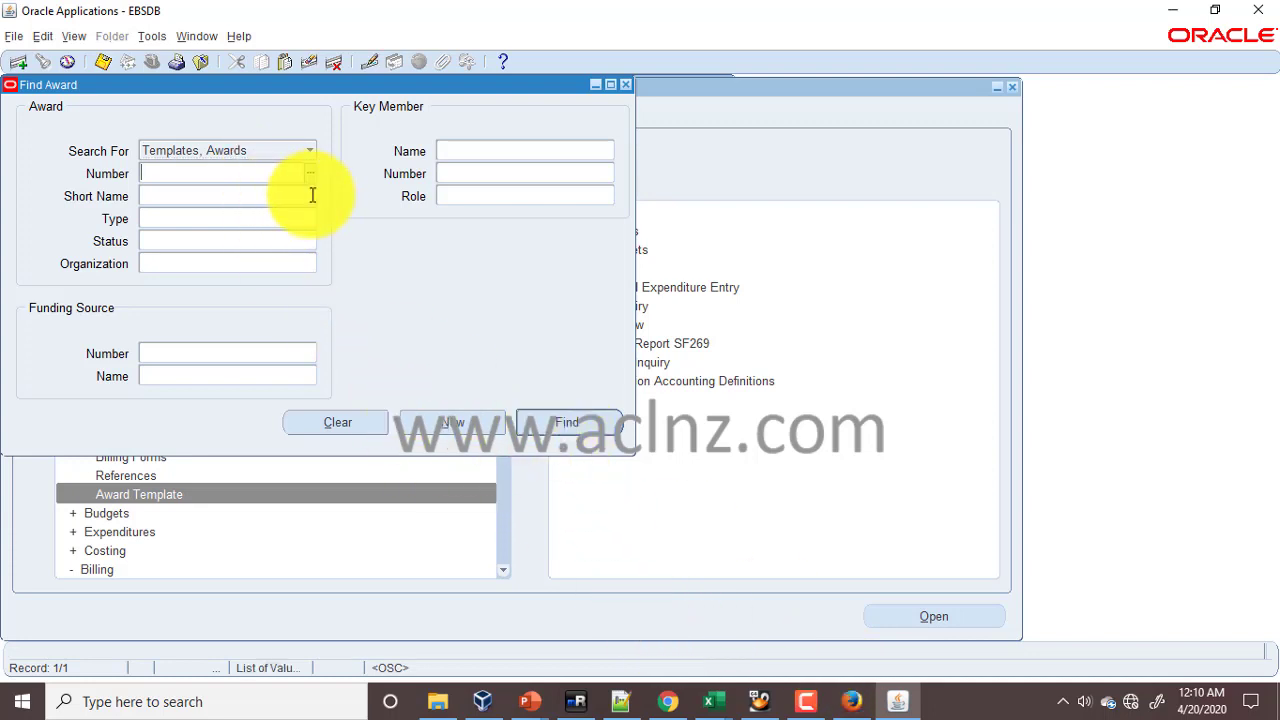
left_click(314, 175)
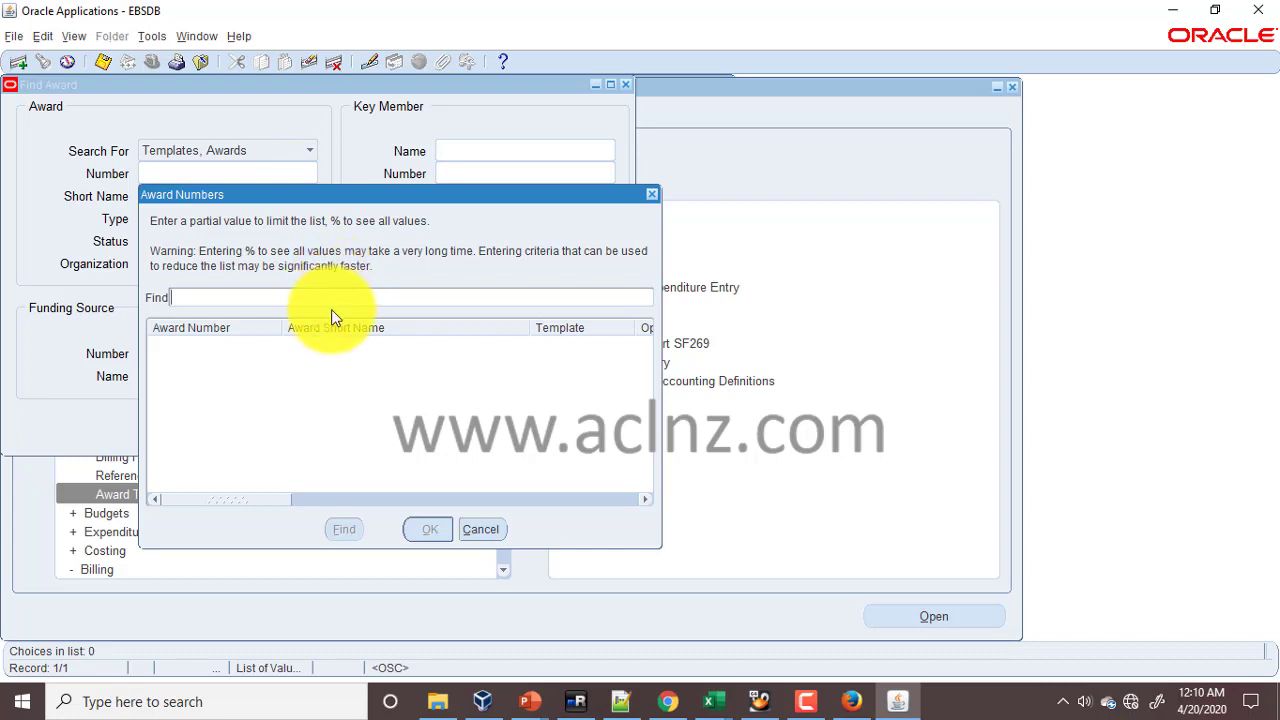
type("%")
key("Return")
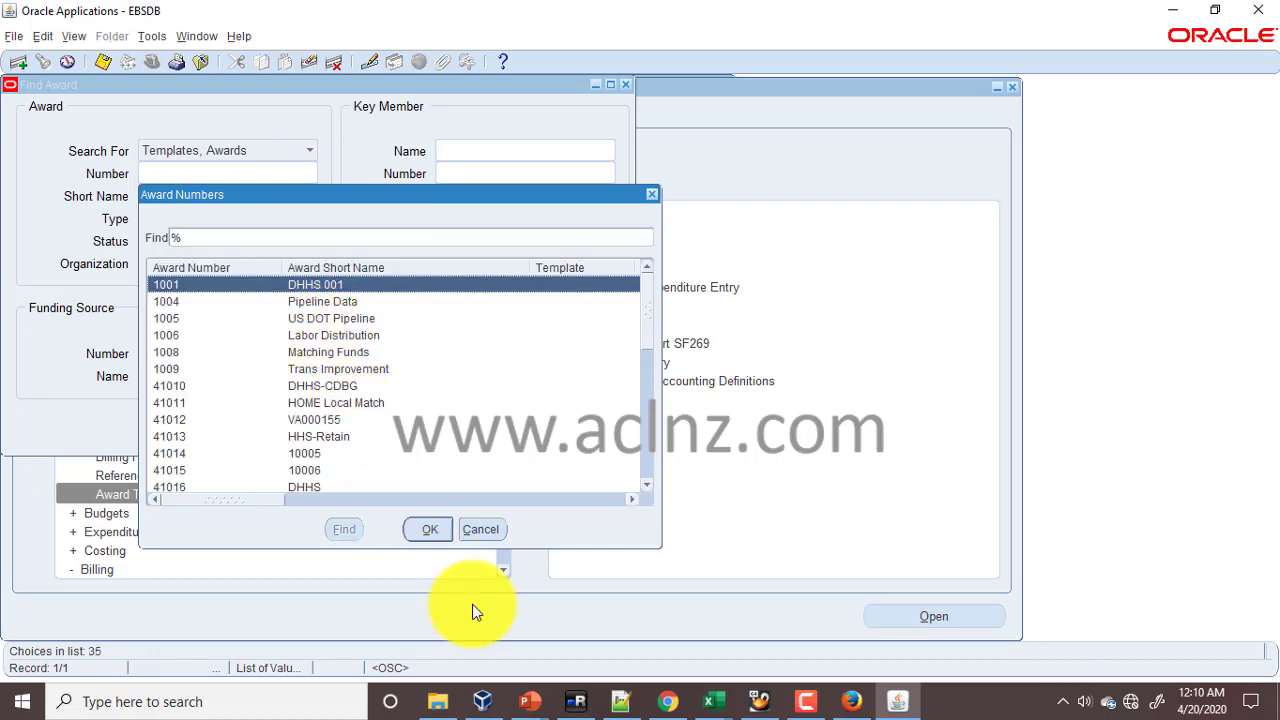
- Choose award 41016 (DHHS) from the award list, run the search and open the award found
left_click(381, 386)
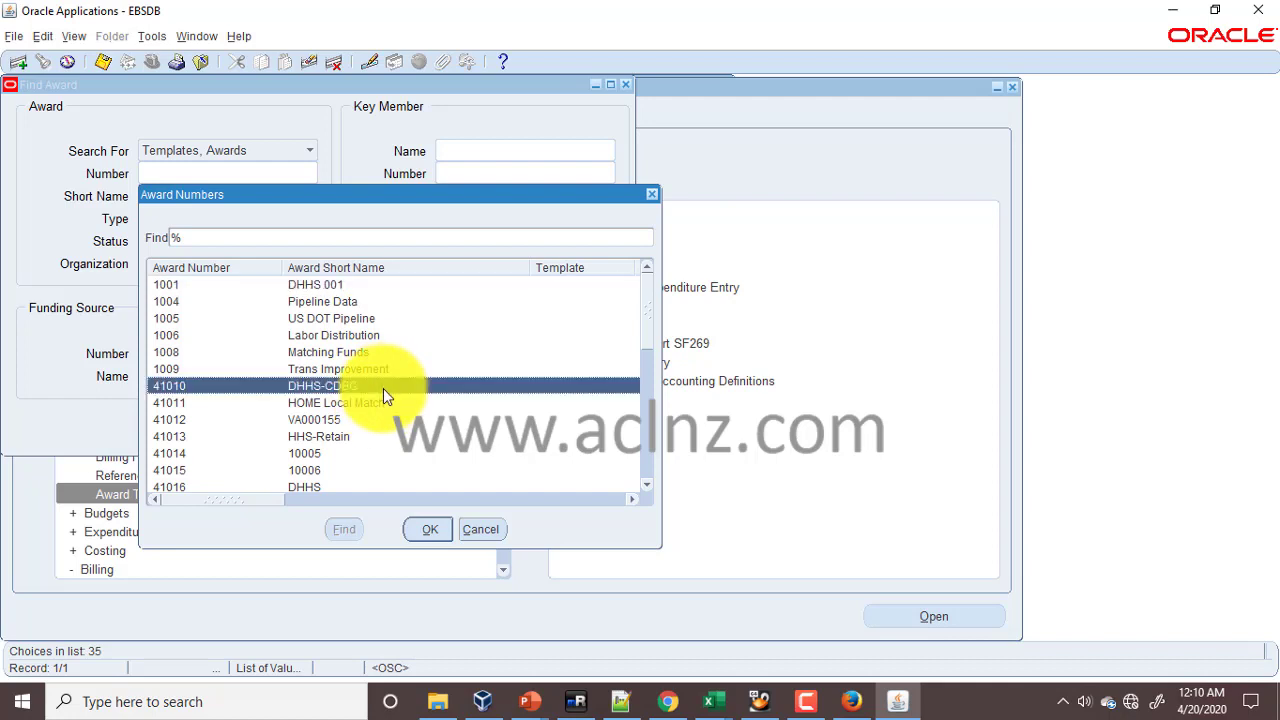
scroll(492, 405, "down", 1)
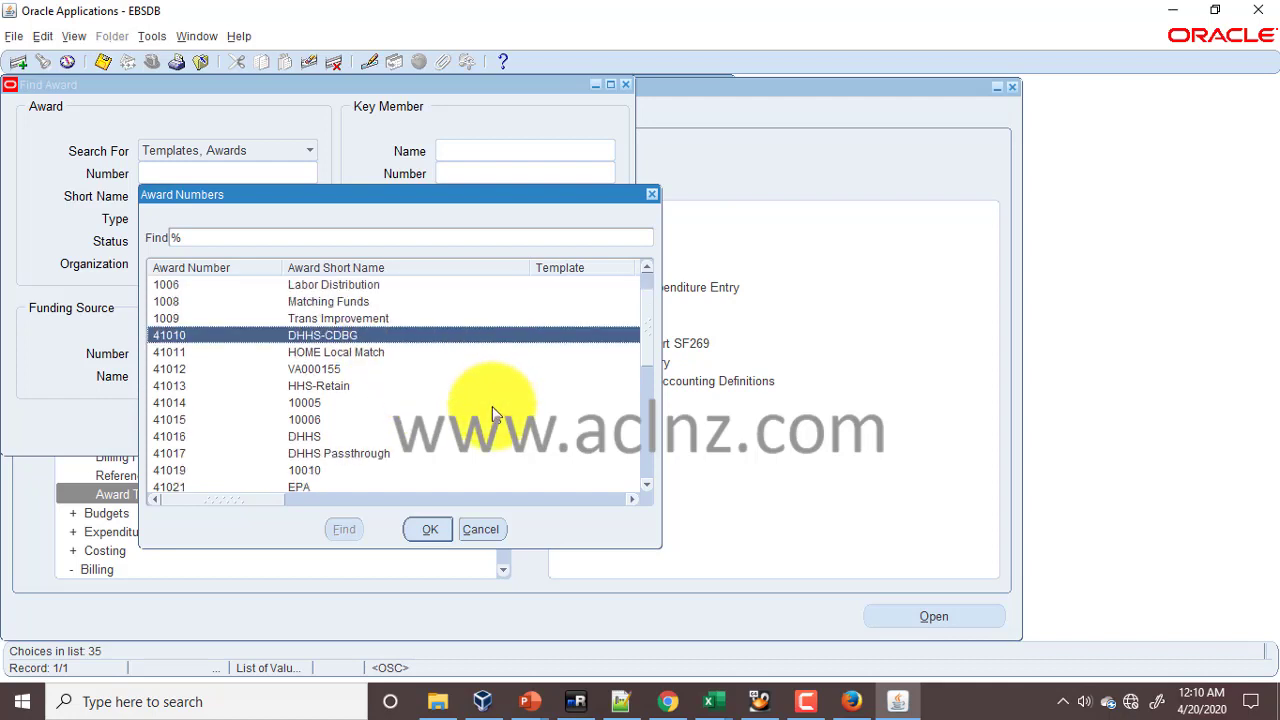
left_click(352, 439)
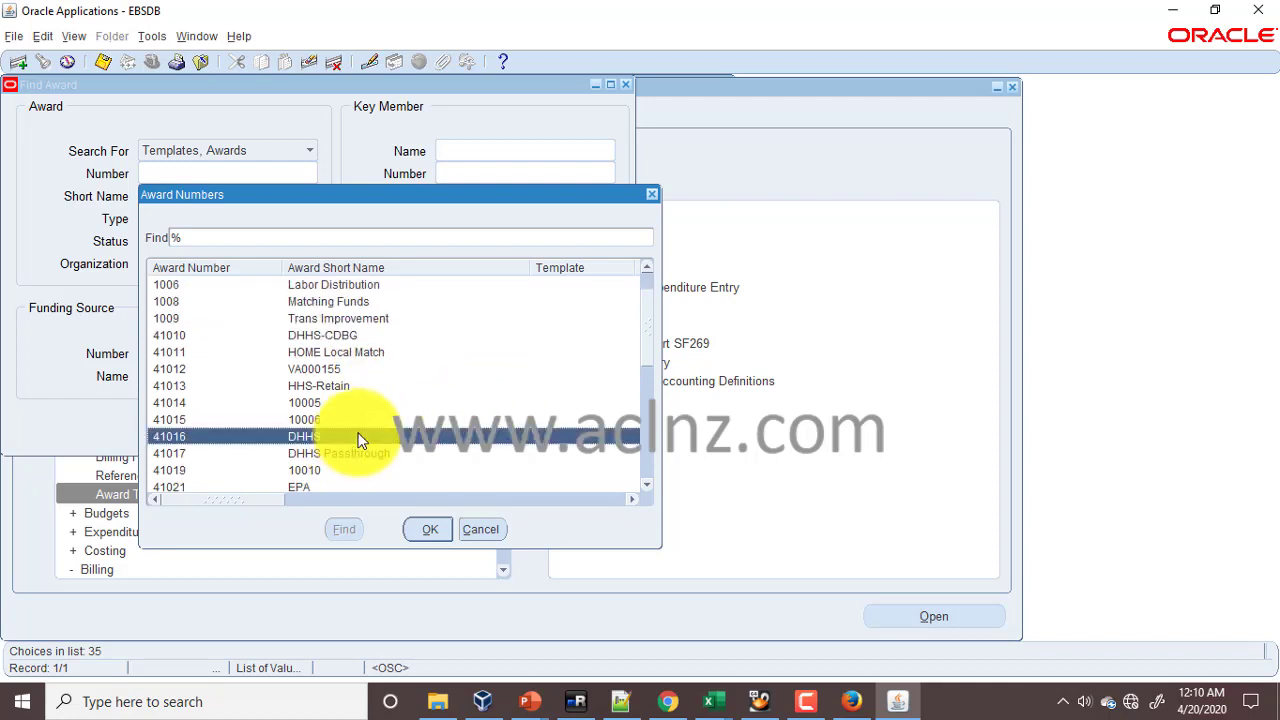
scroll(410, 450, "down", 5)
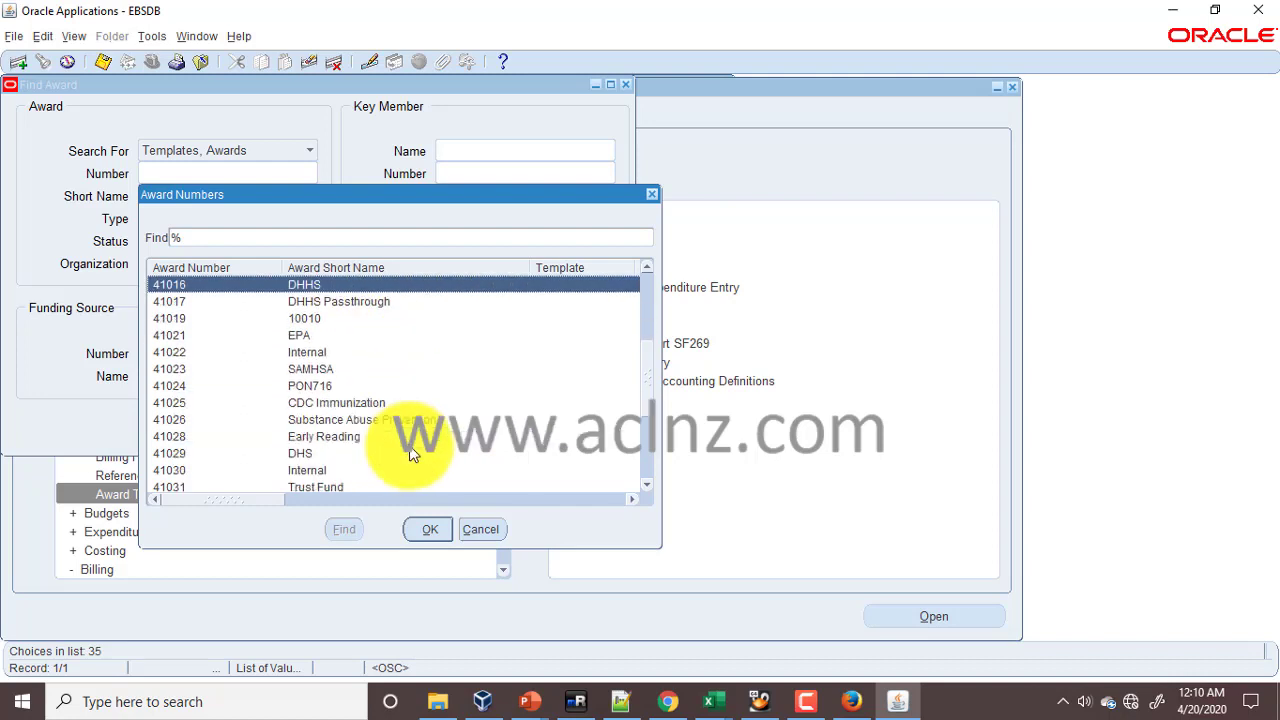
scroll(410, 450, "down", 2)
left_click(440, 533)
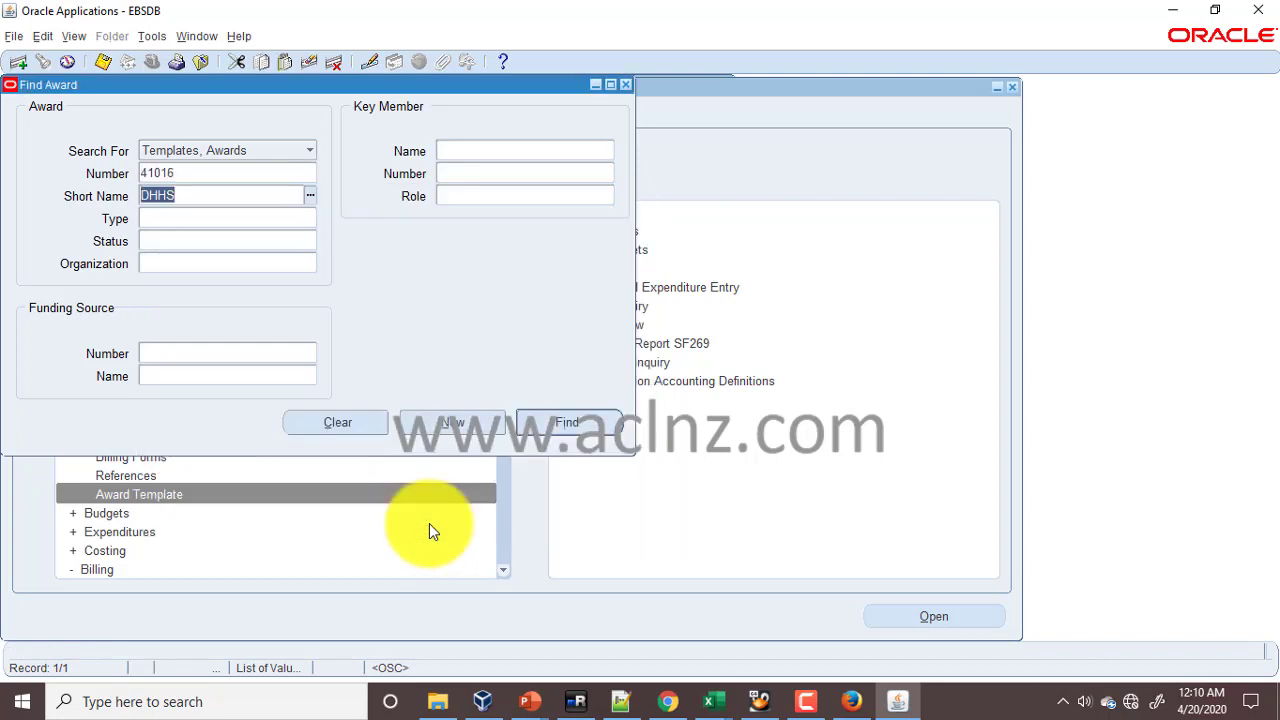
left_click(566, 421)
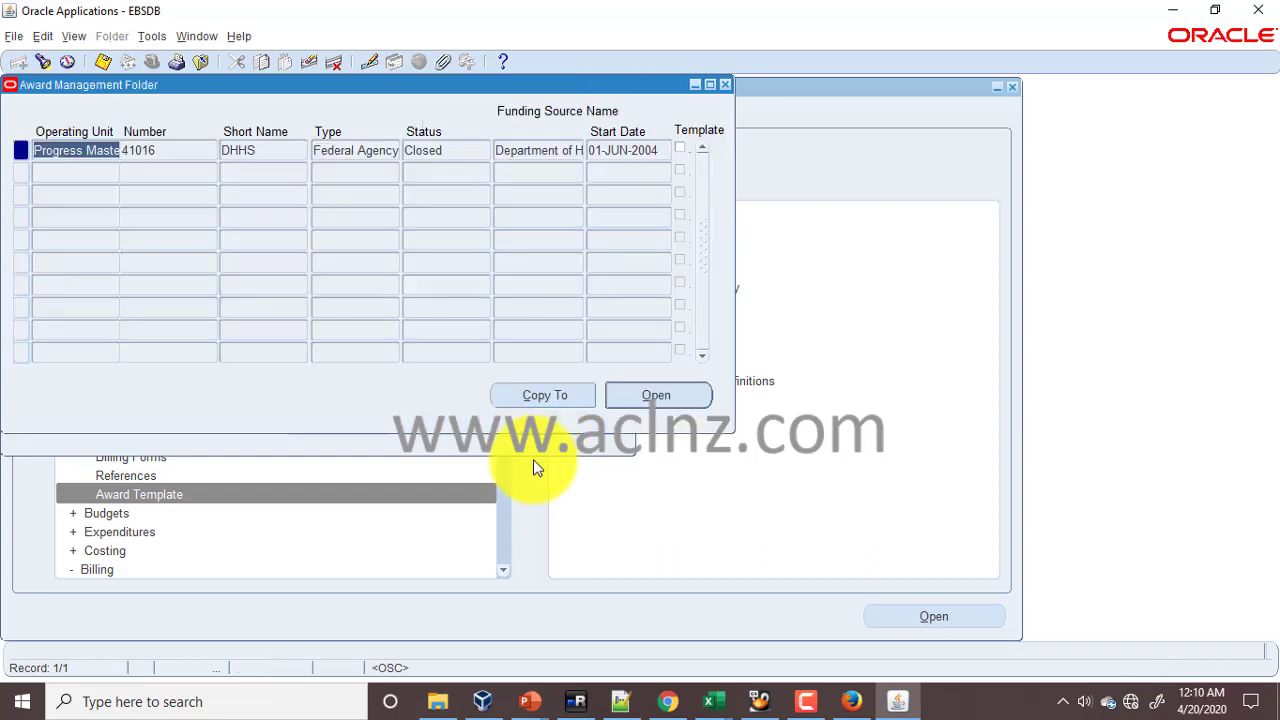
left_click(656, 392)
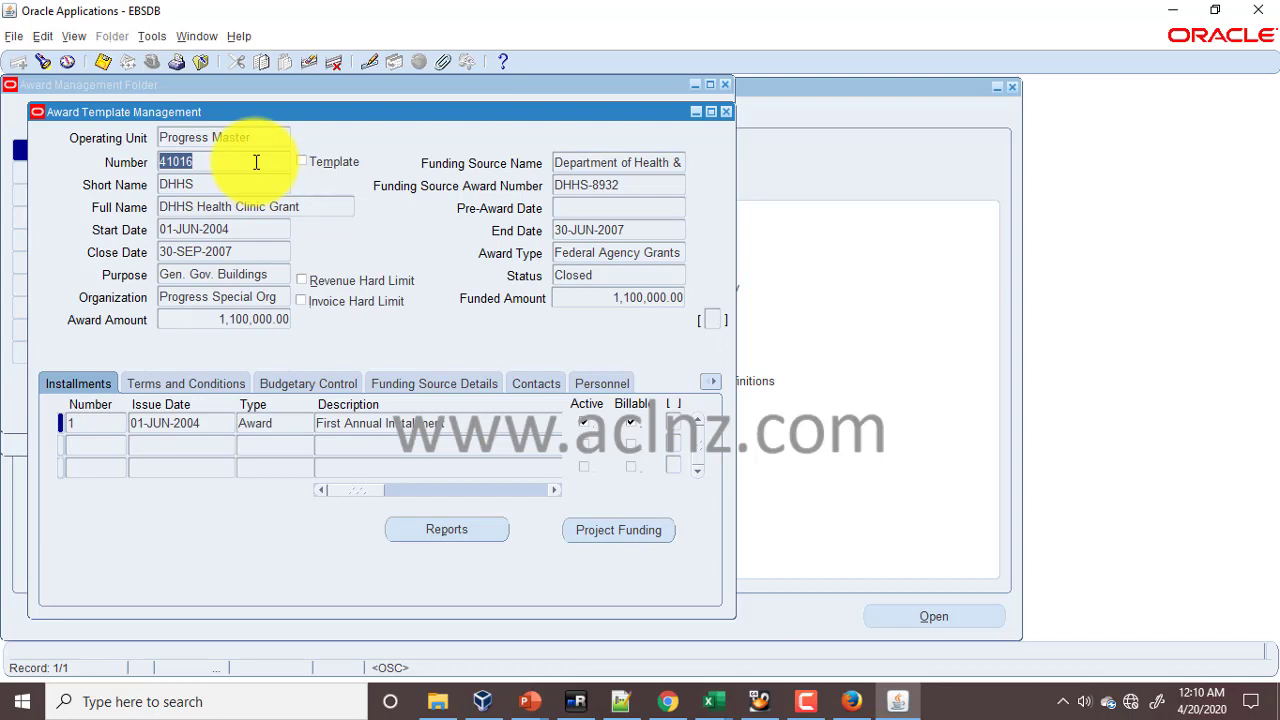
- Compare the Award Management window of award 41034 with the Award Template Management window of award 41016
left_click(204, 37)
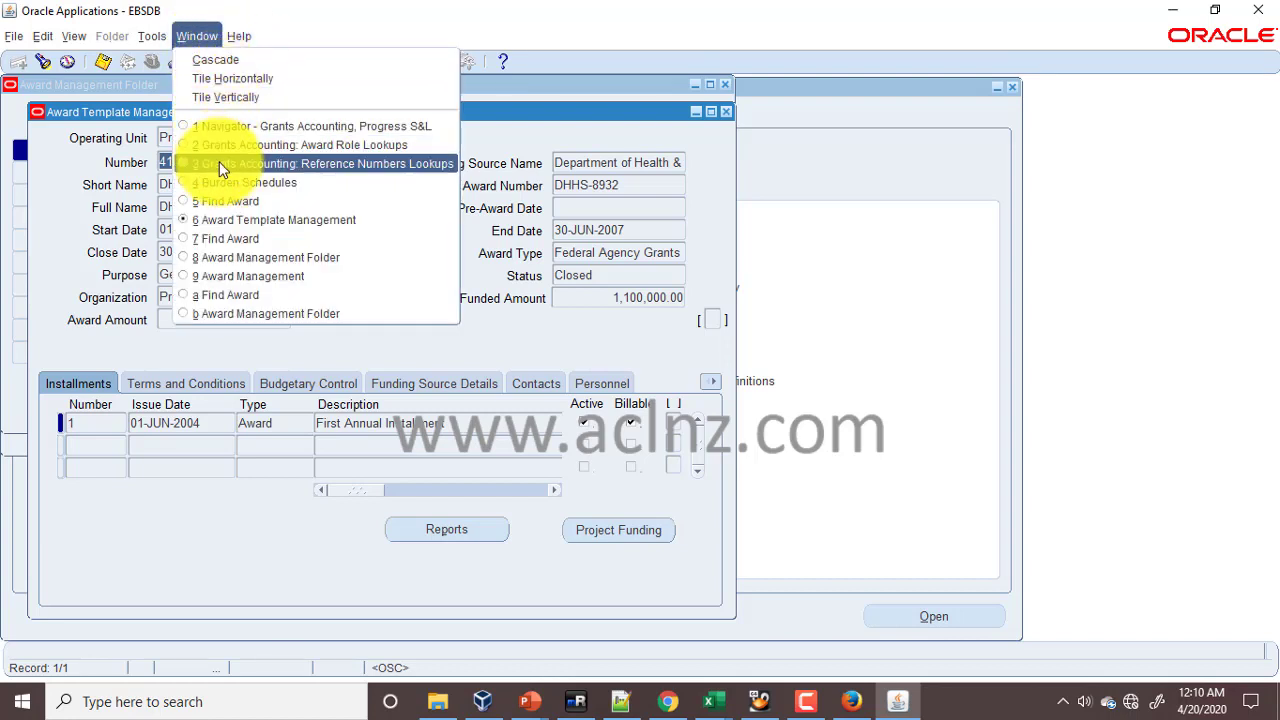
left_click(262, 274)
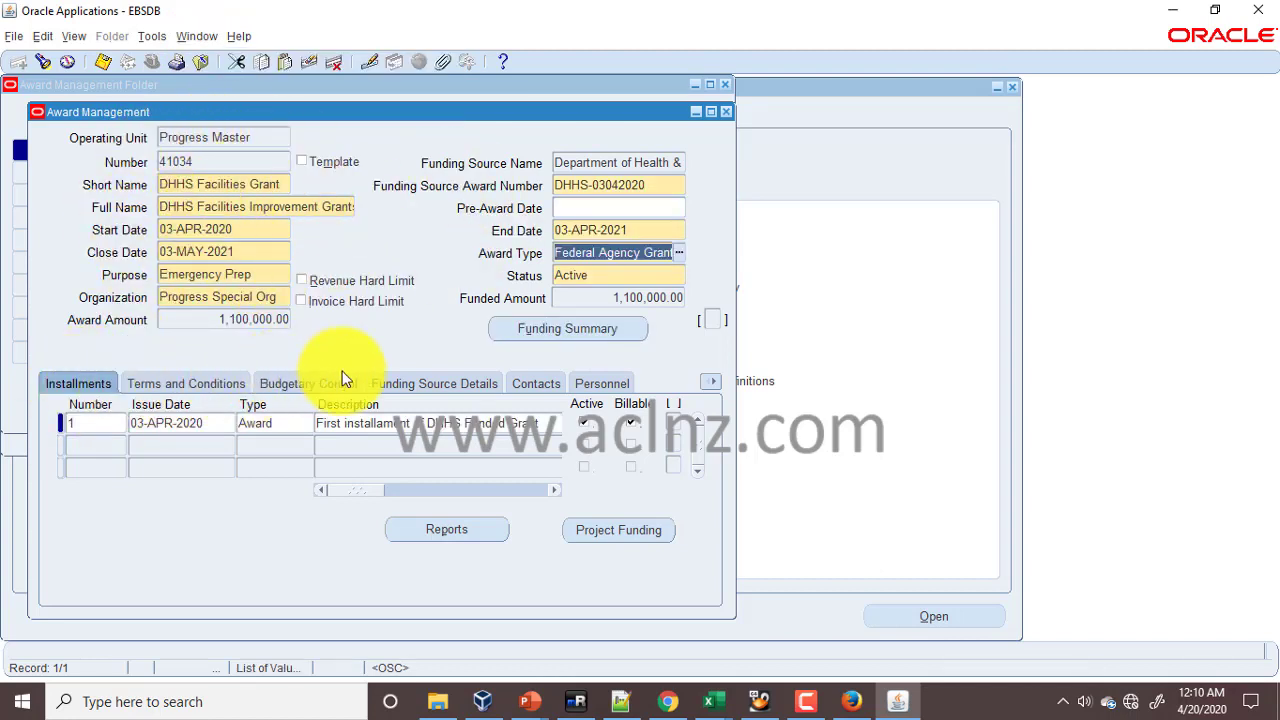
left_click(198, 36)
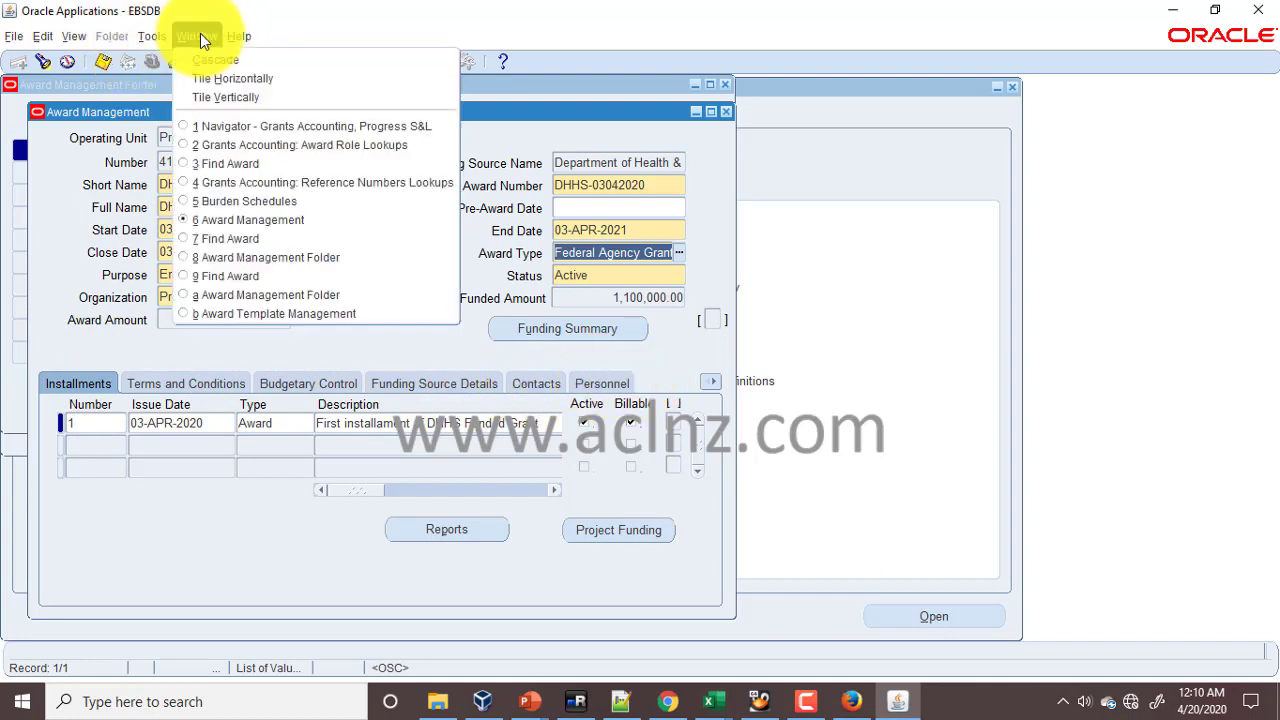
left_click(292, 314)
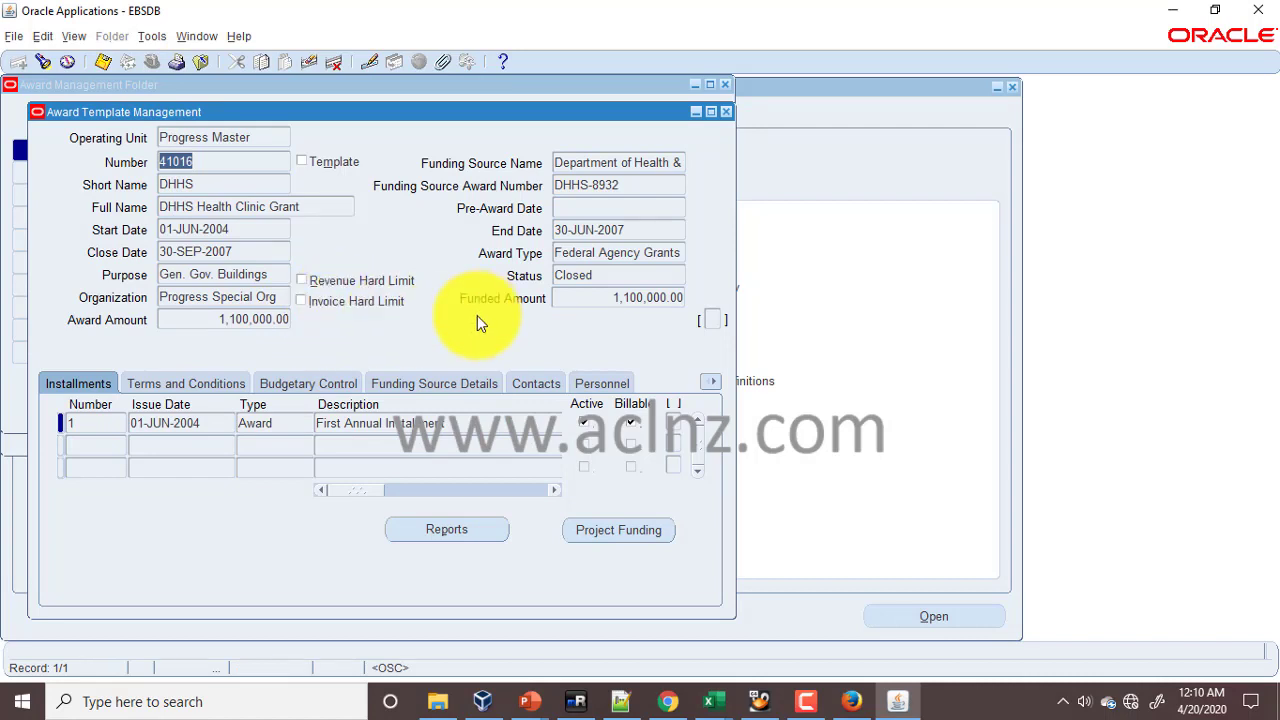
- Review award 41016's short name, terms and conditions, and installments in Award Template Management
left_click(215, 187)
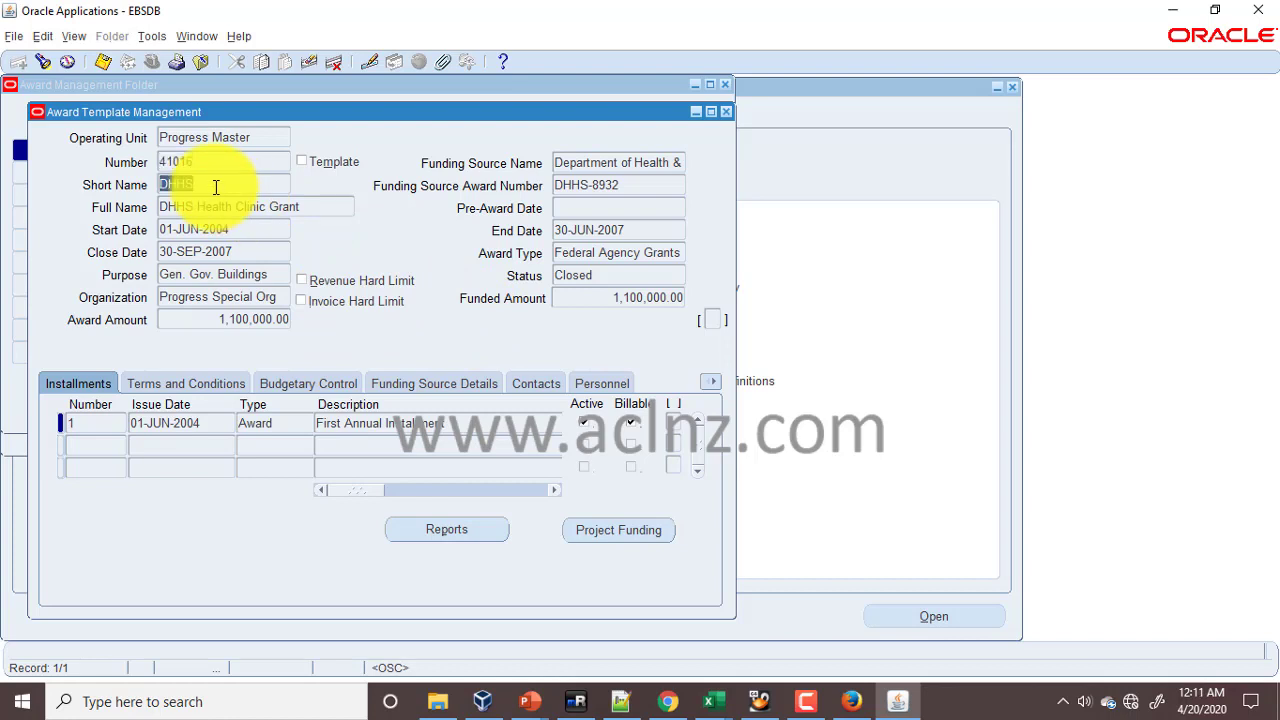
left_click(217, 380)
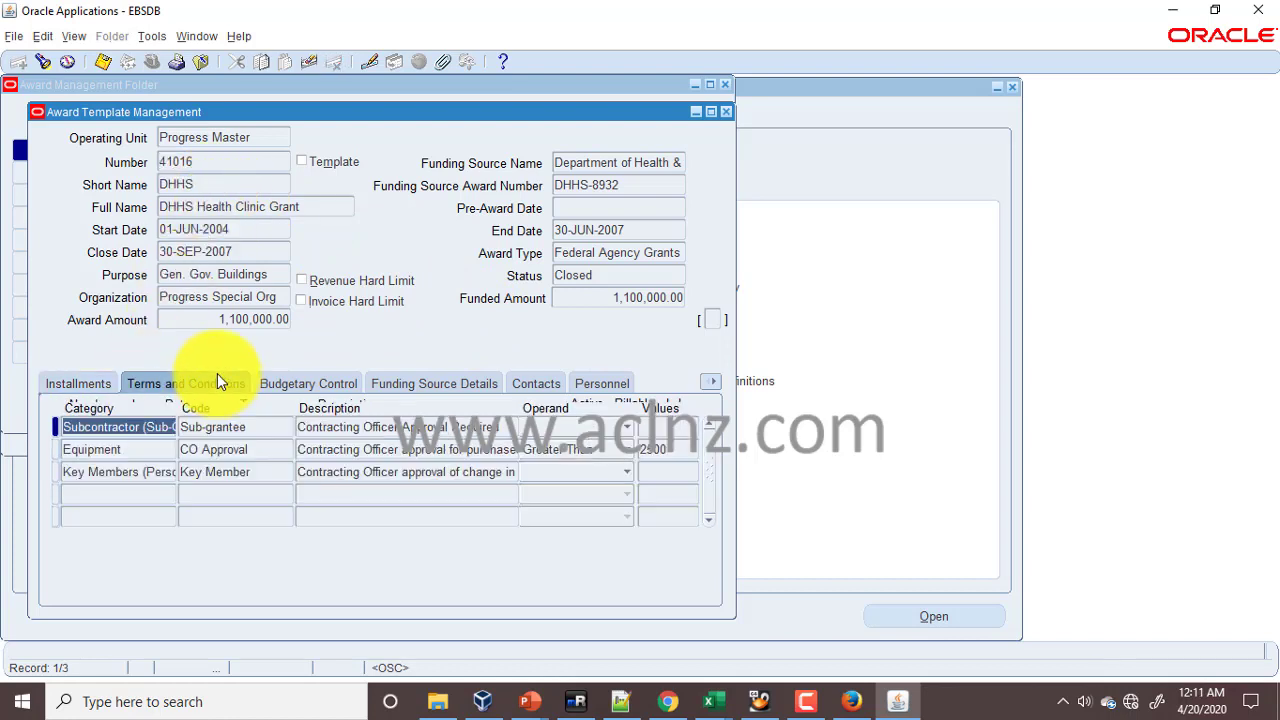
left_click(86, 382)
- Close the open award windows, reopen the Award Template setup and start a new award template
left_click(726, 111)
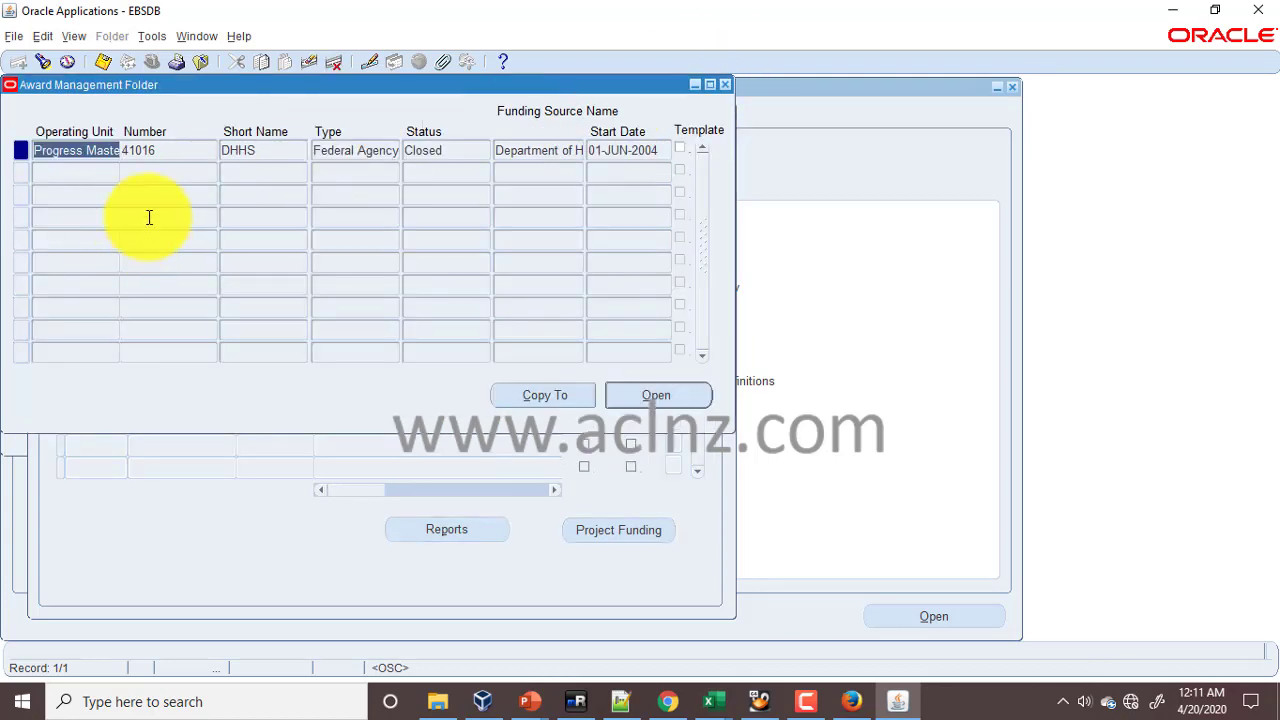
double_click(127, 142)
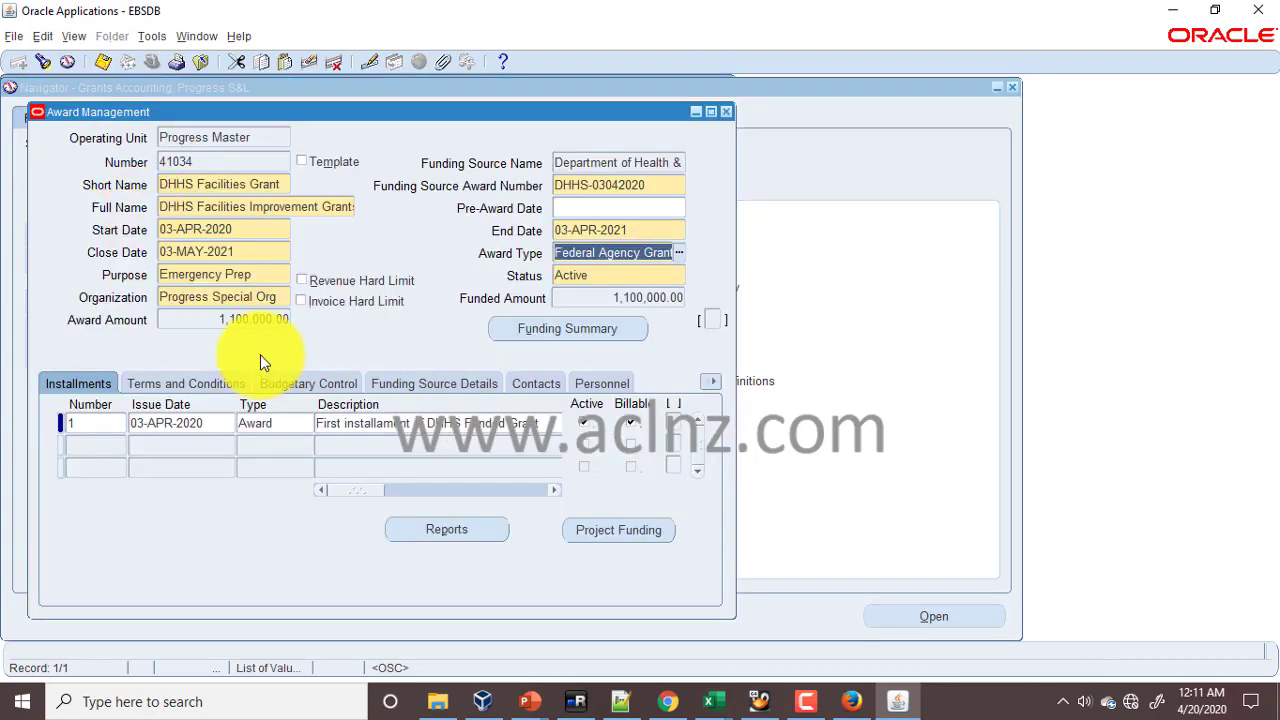
left_click(66, 67)
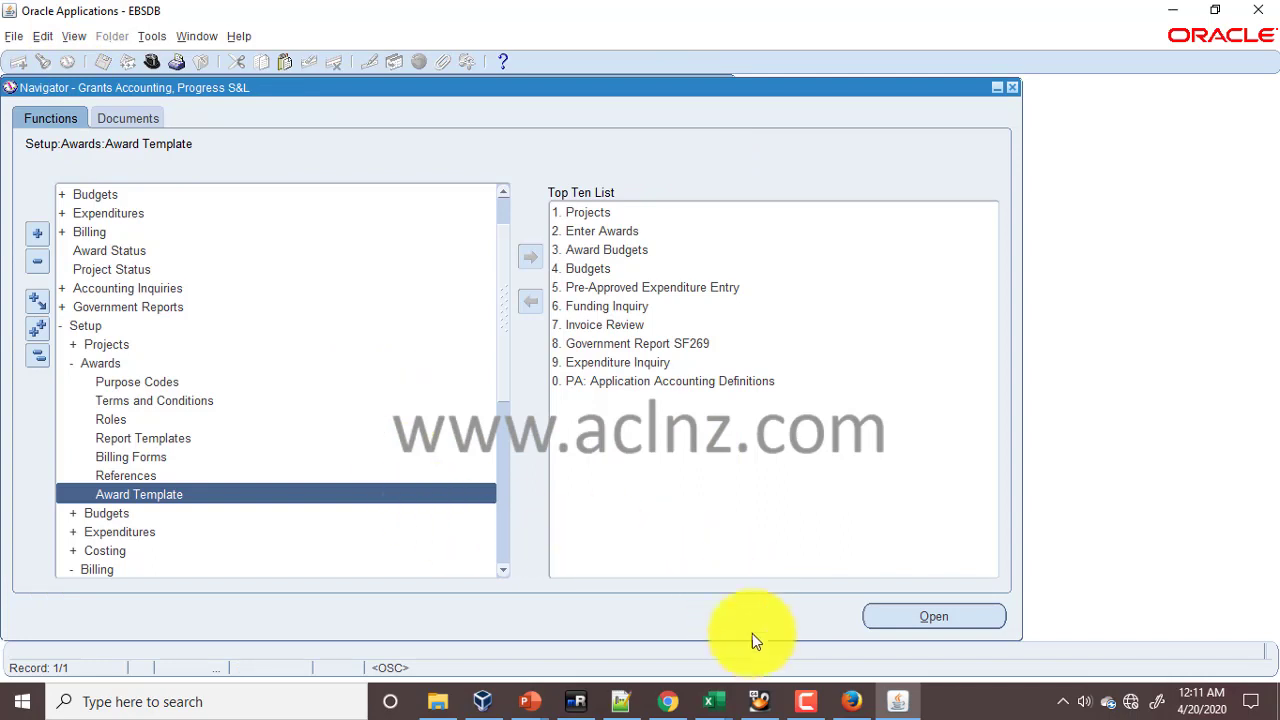
left_click(905, 614)
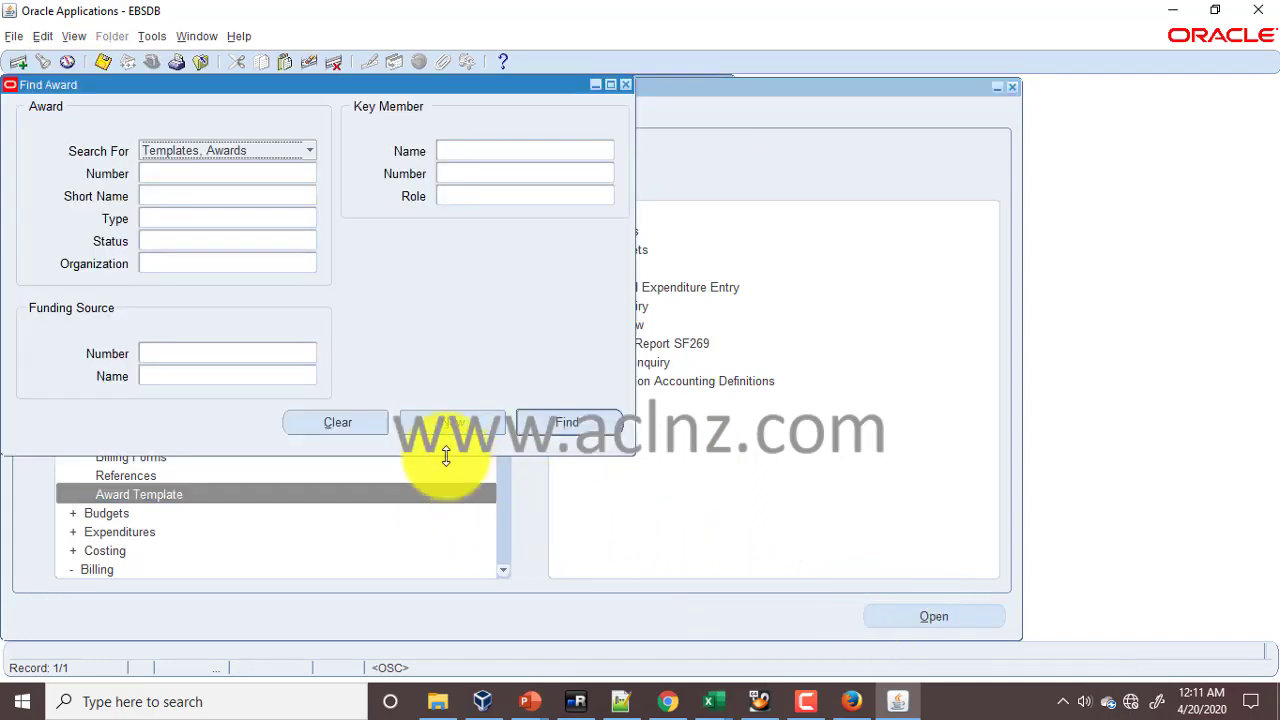
left_click(452, 422)
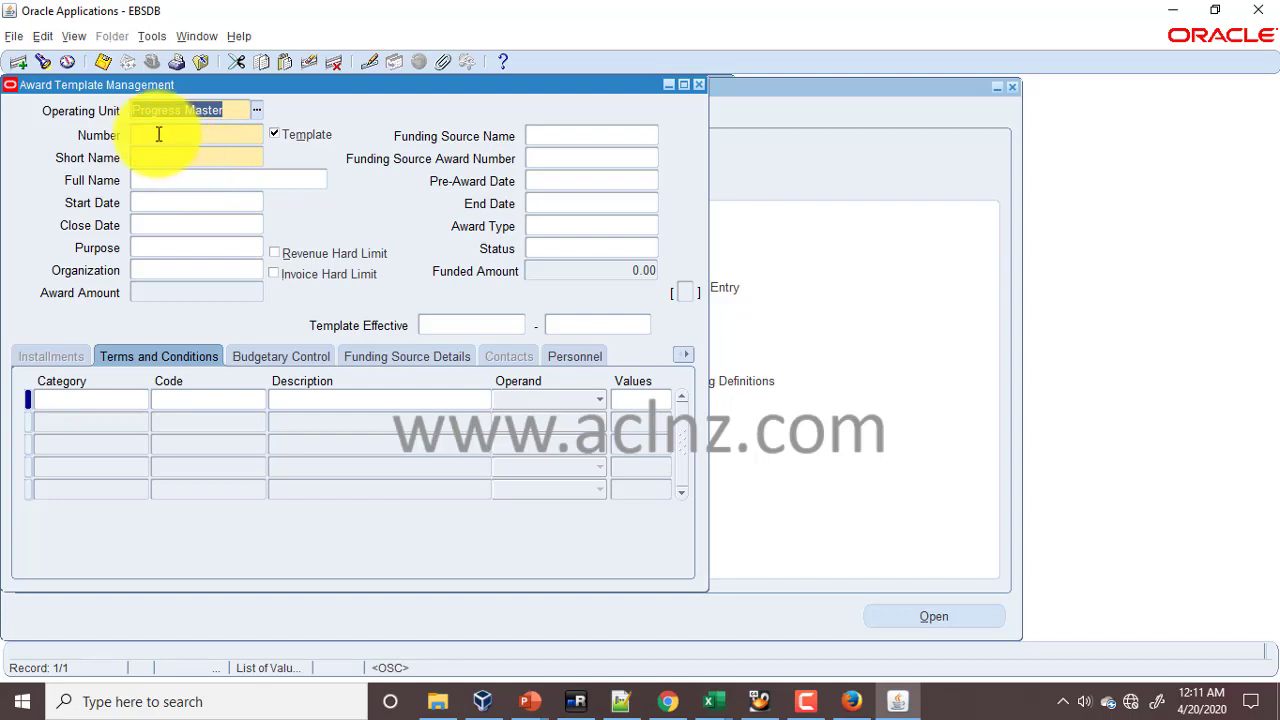
- Examine which sections the blank award template offers, including the full section list and installments
left_click(157, 133)
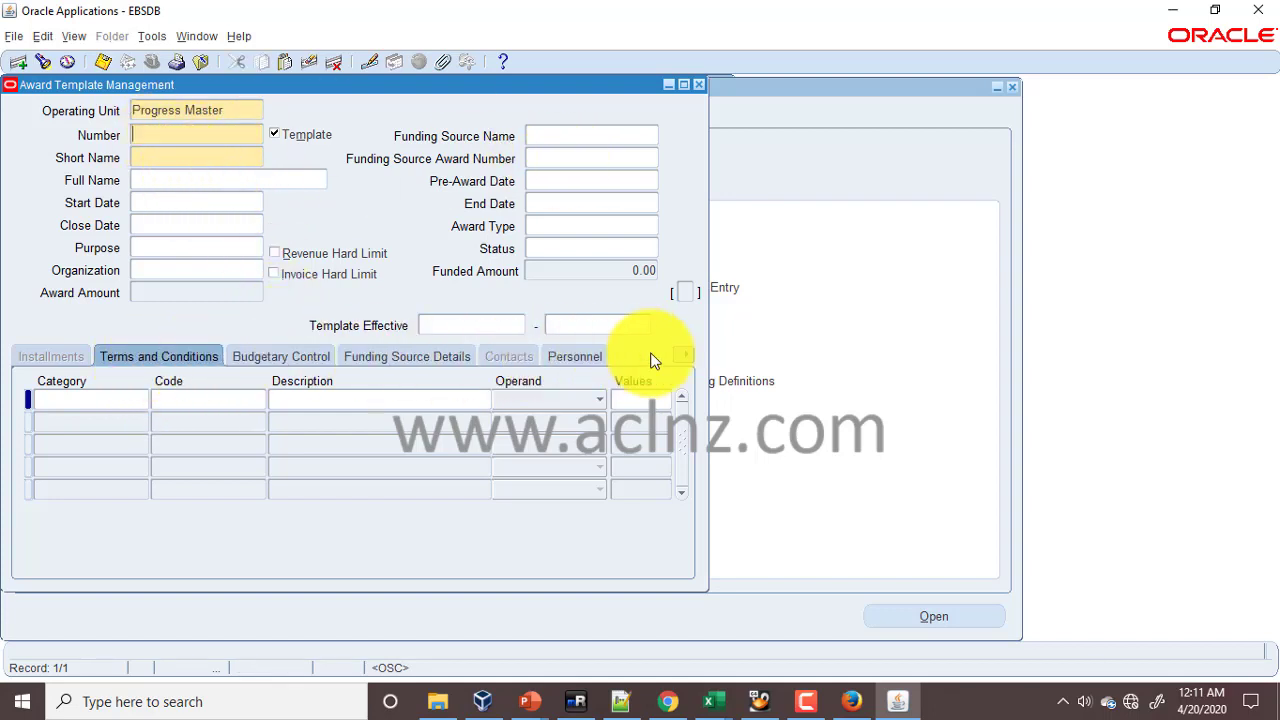
left_click(686, 356)
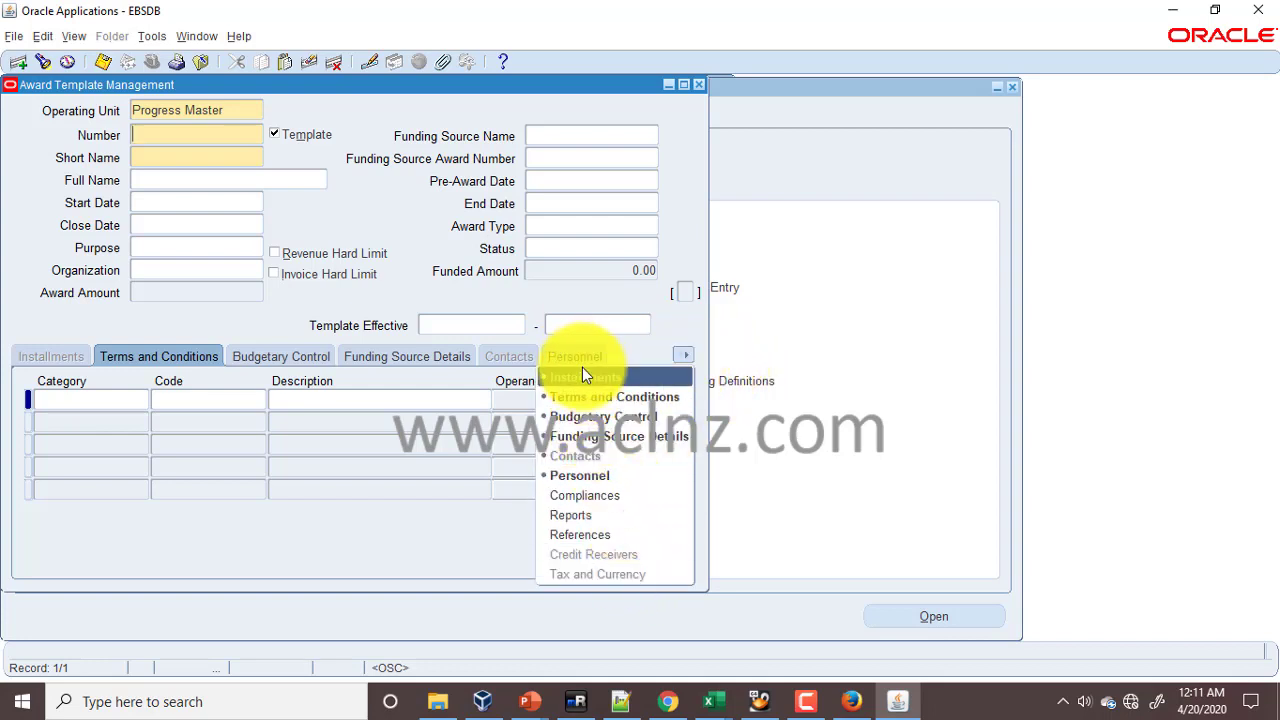
left_click(48, 357)
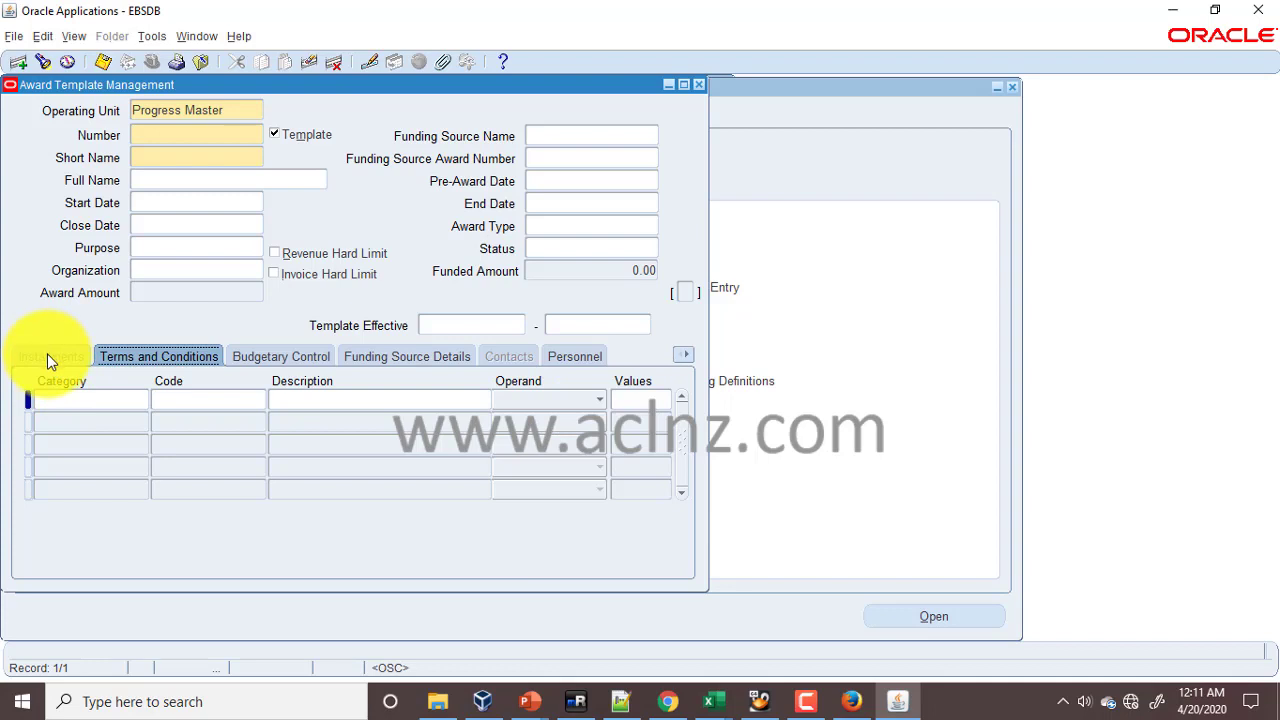
- Return to the Navigator and open the award search from Awards
left_click(67, 62)
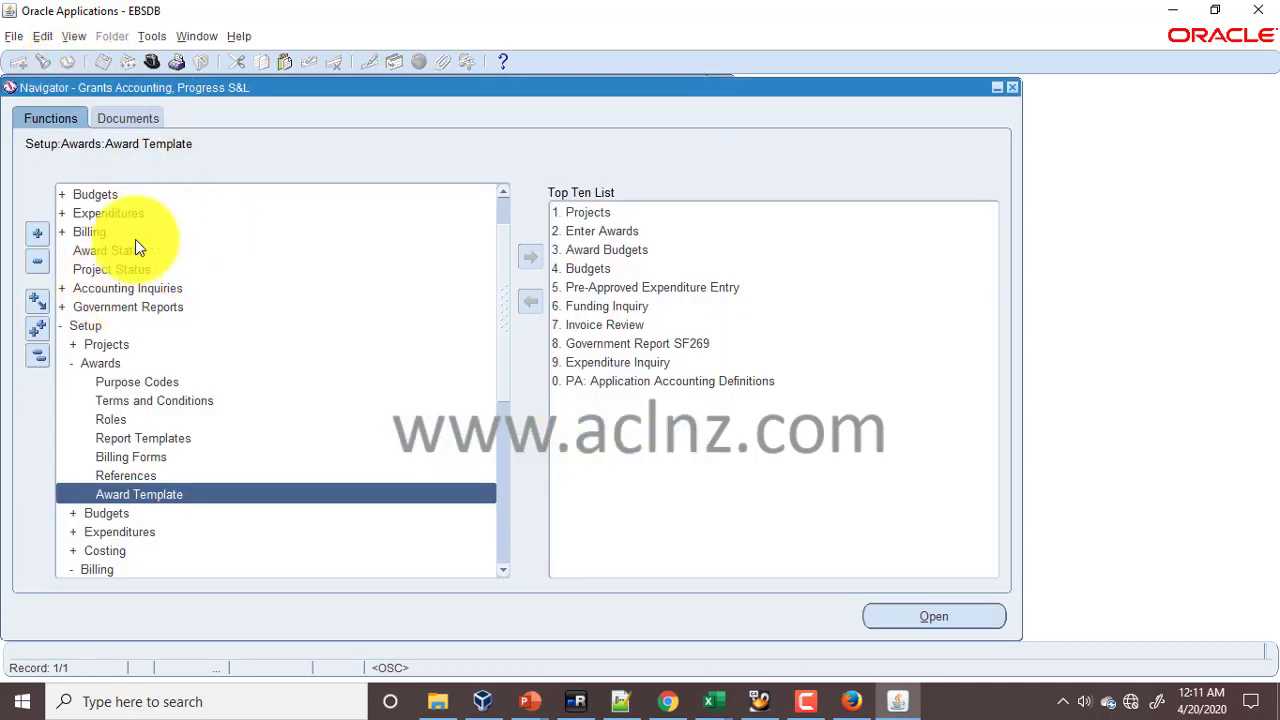
scroll(190, 320, "up", 1)
left_click(116, 194)
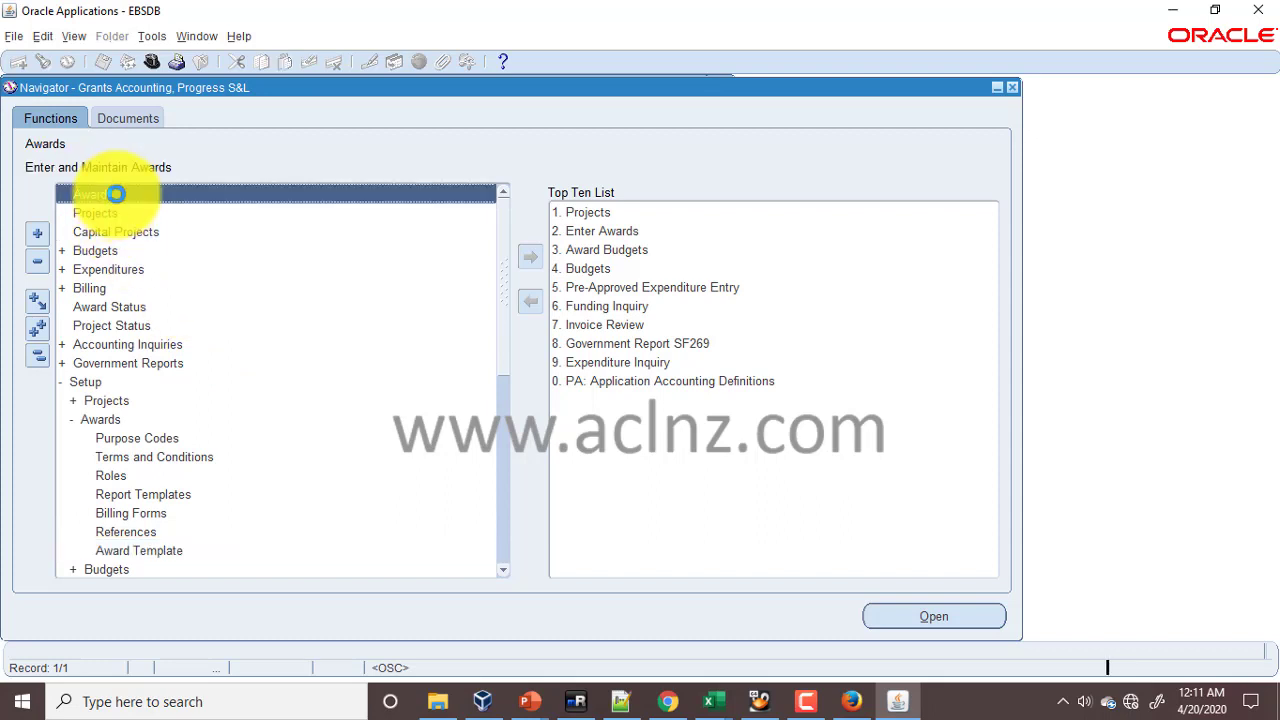
double_click(116, 194)
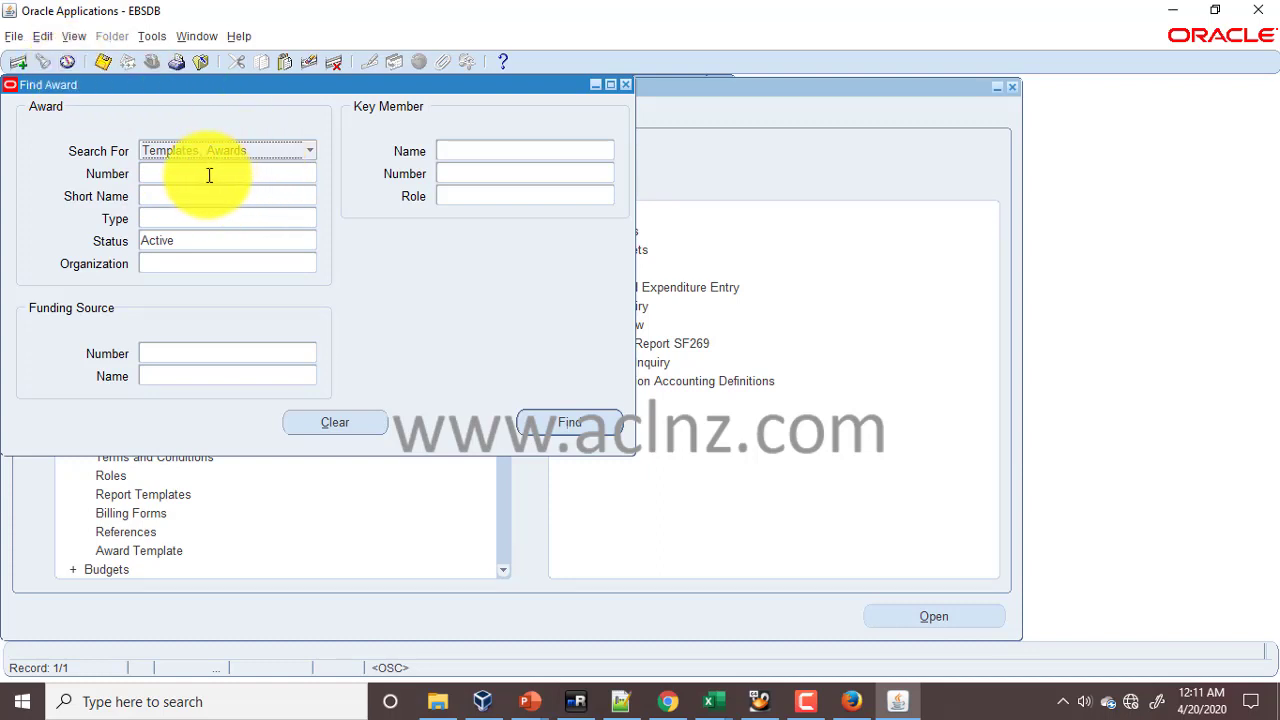
left_click(241, 174)
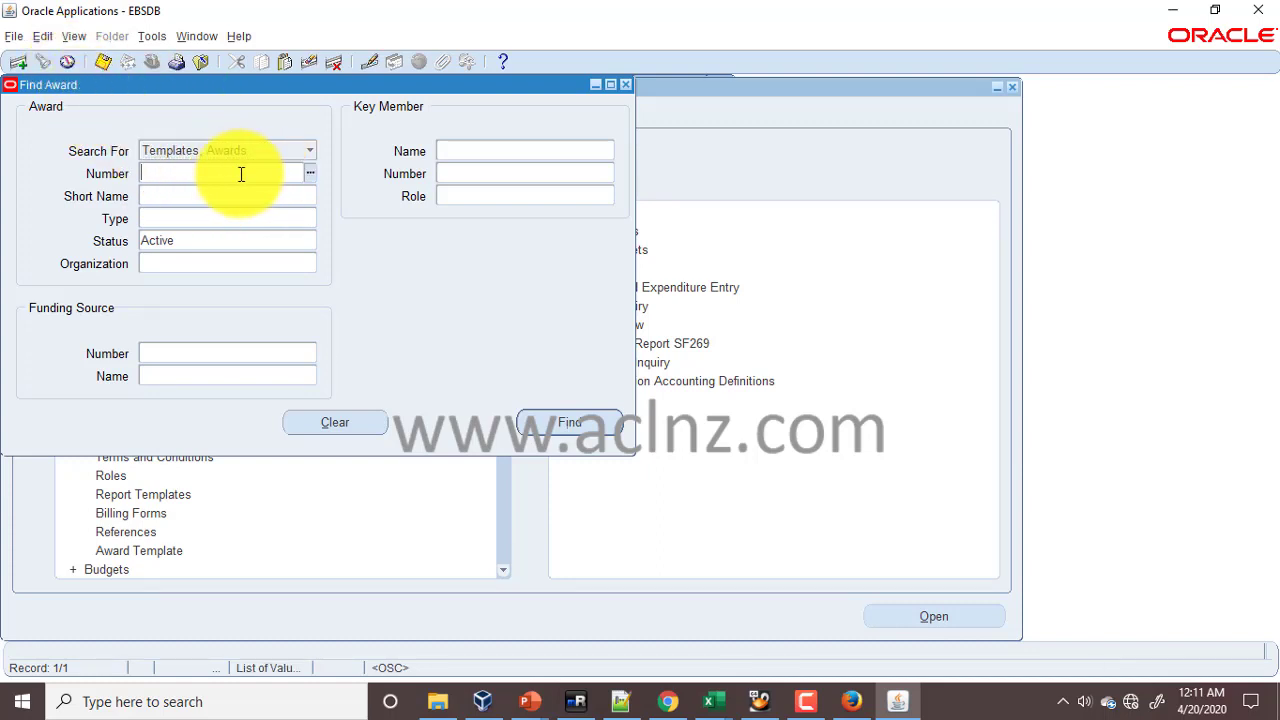
left_click(309, 173)
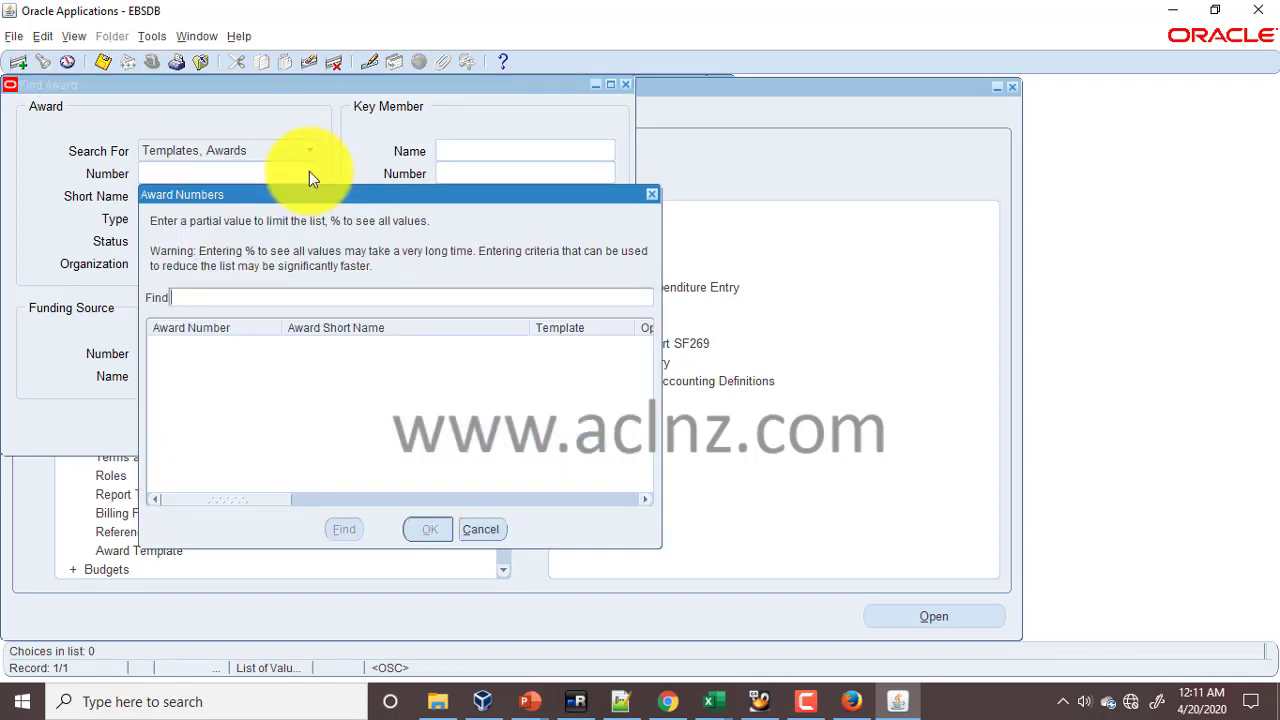
type("D")
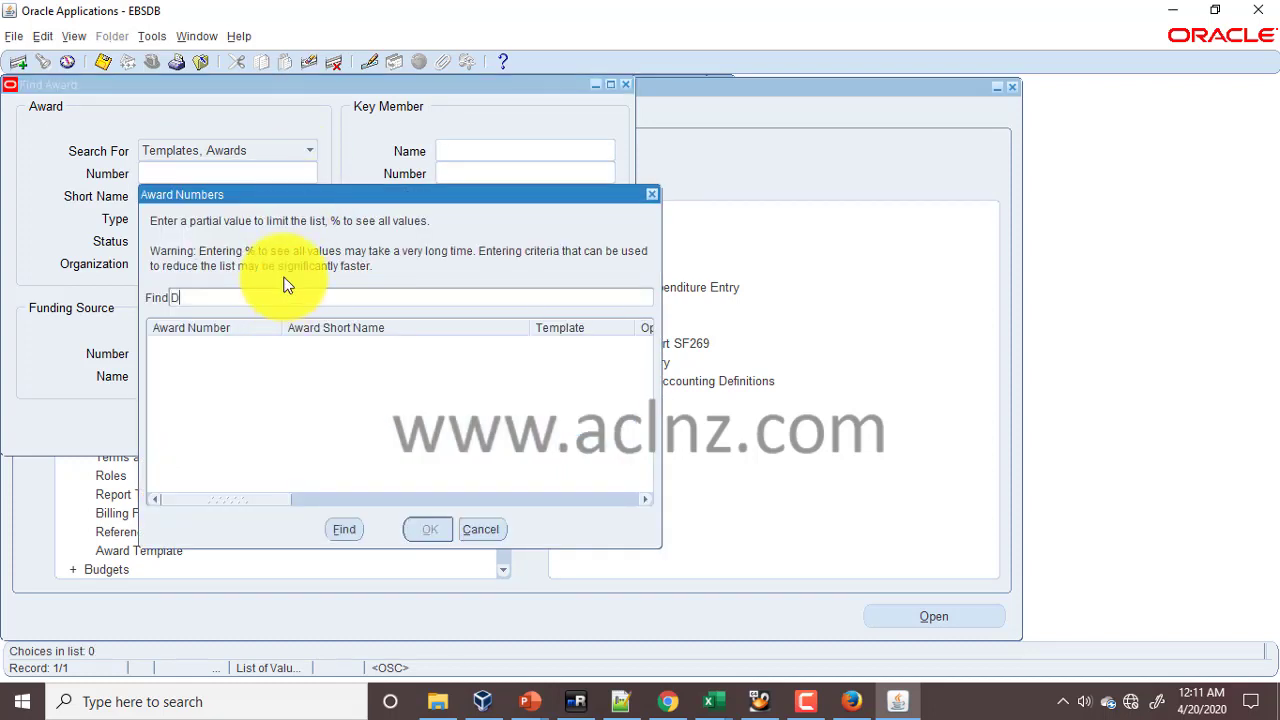
key("BackSpace")
key("BackSpace")
key("BackSpace")
key("BackSpace")
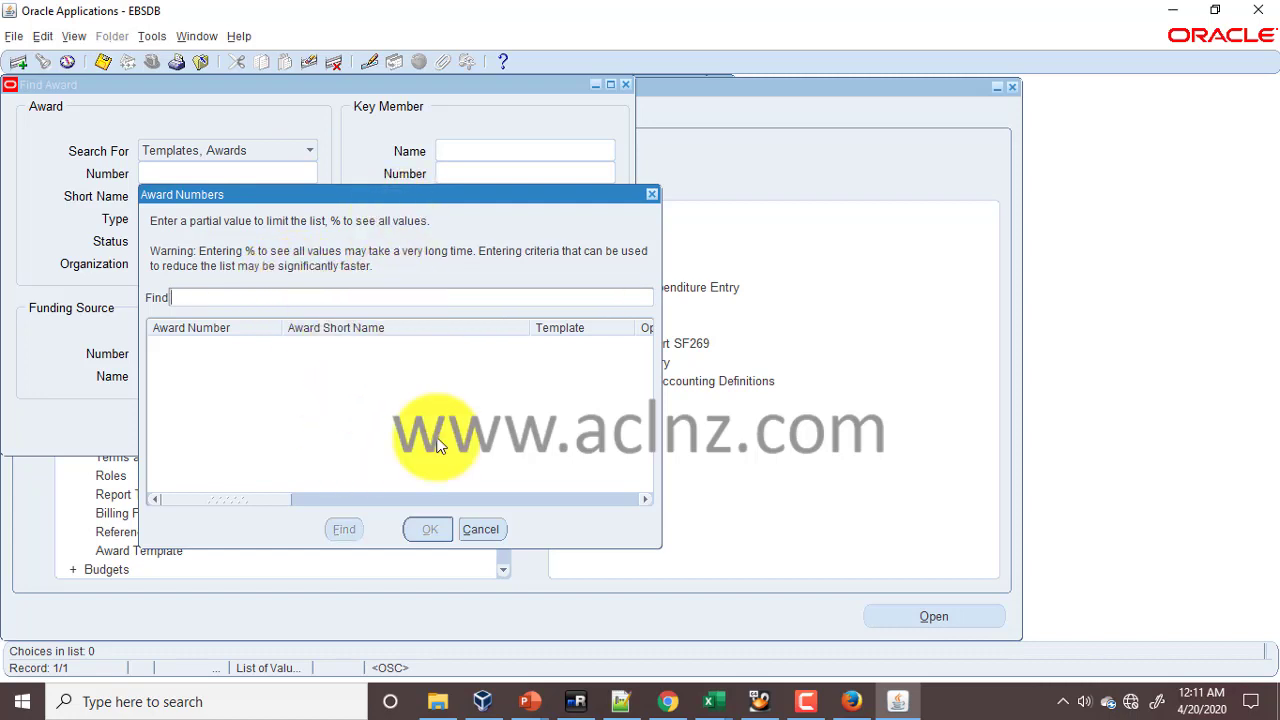
left_click(492, 529)
- Switch to the blank award template, close it and return to the award search
left_click(198, 37)
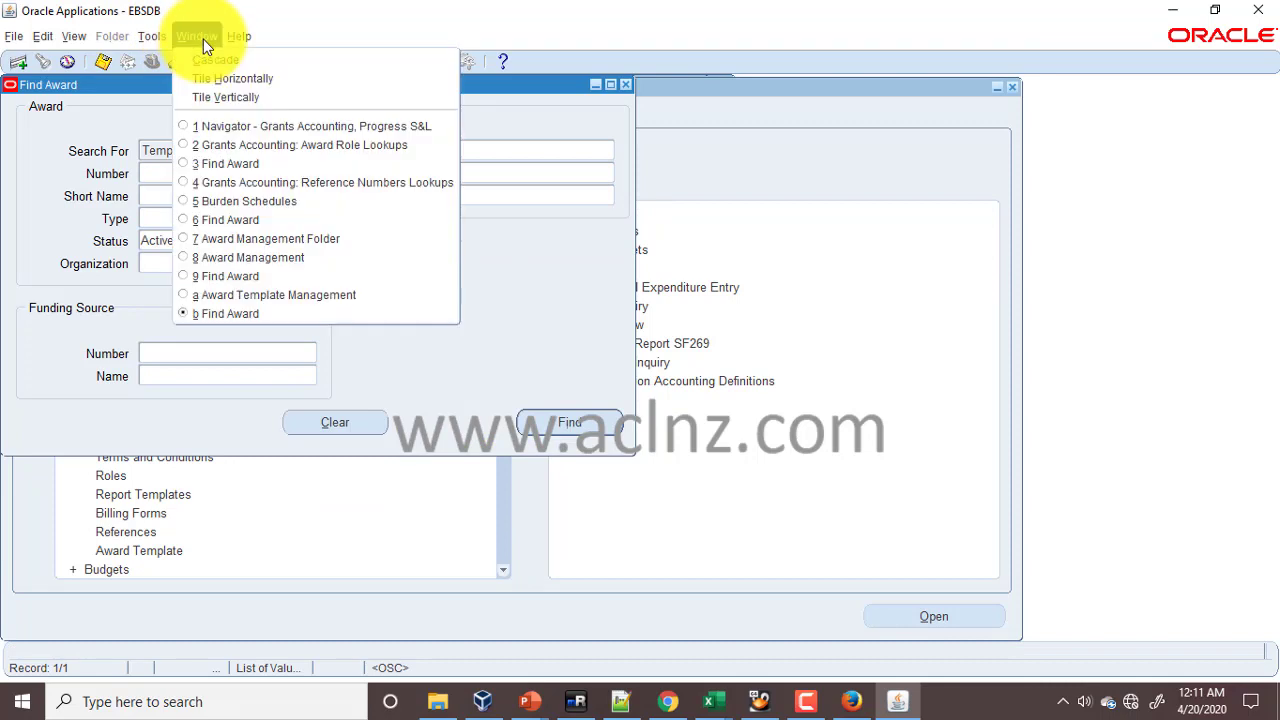
left_click(300, 294)
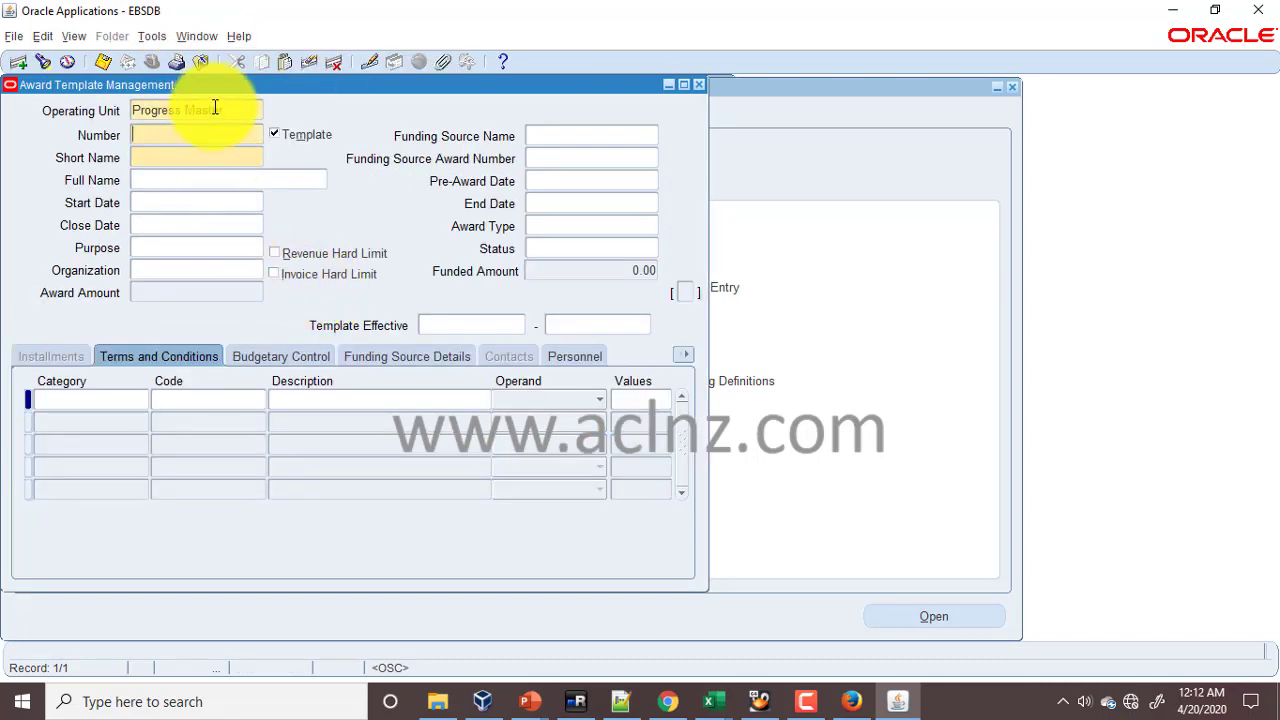
left_click(214, 134)
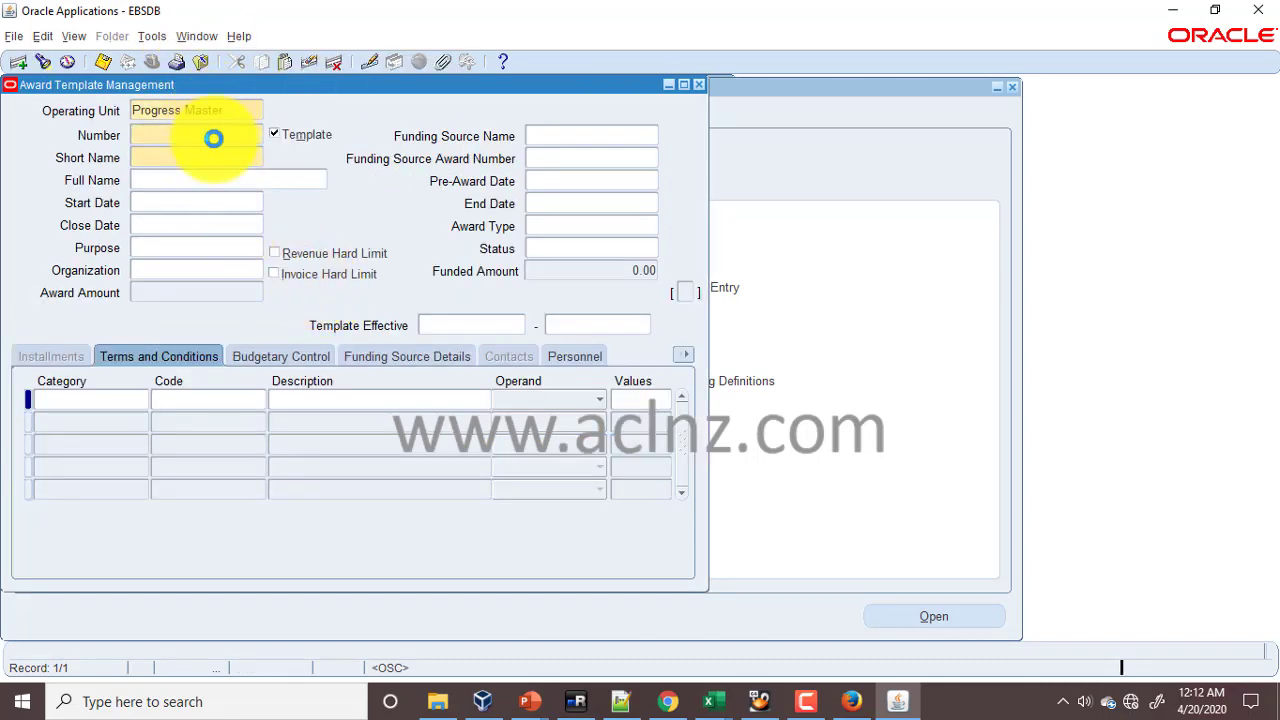
left_click(650, 405)
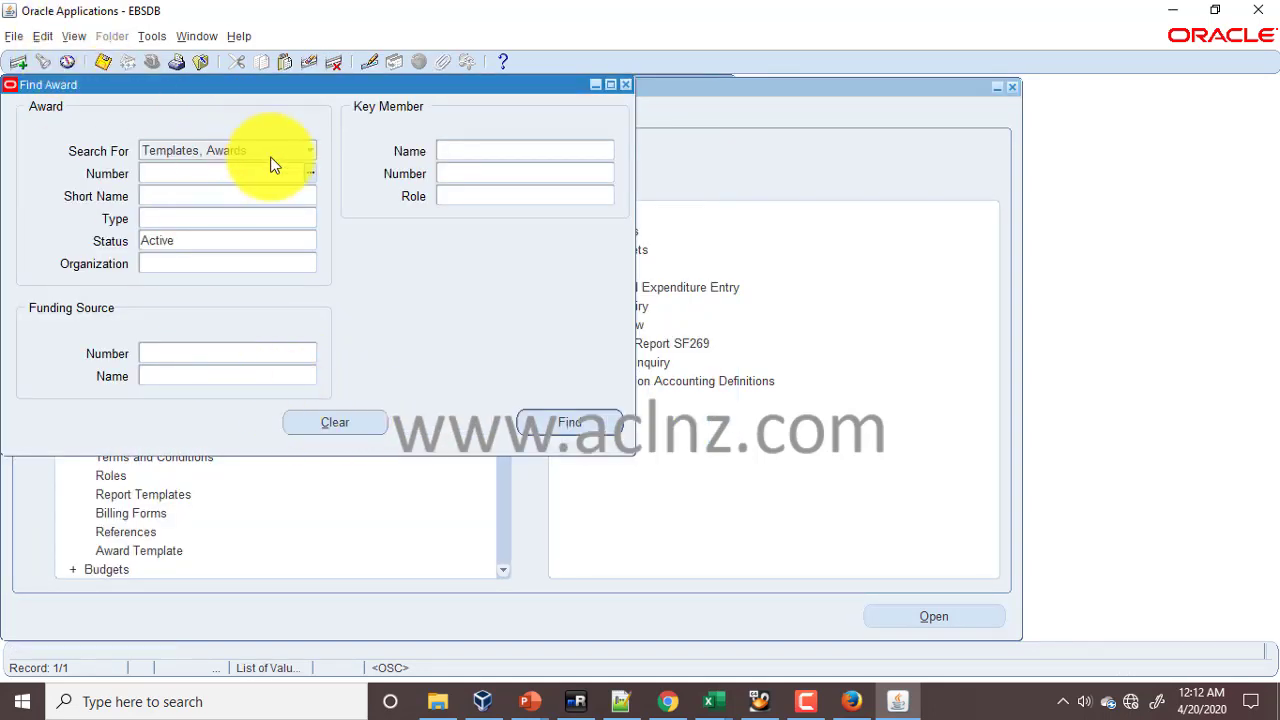
- Limit the award search to Templates and list all award numbers with the % wildcard
left_click(310, 173)
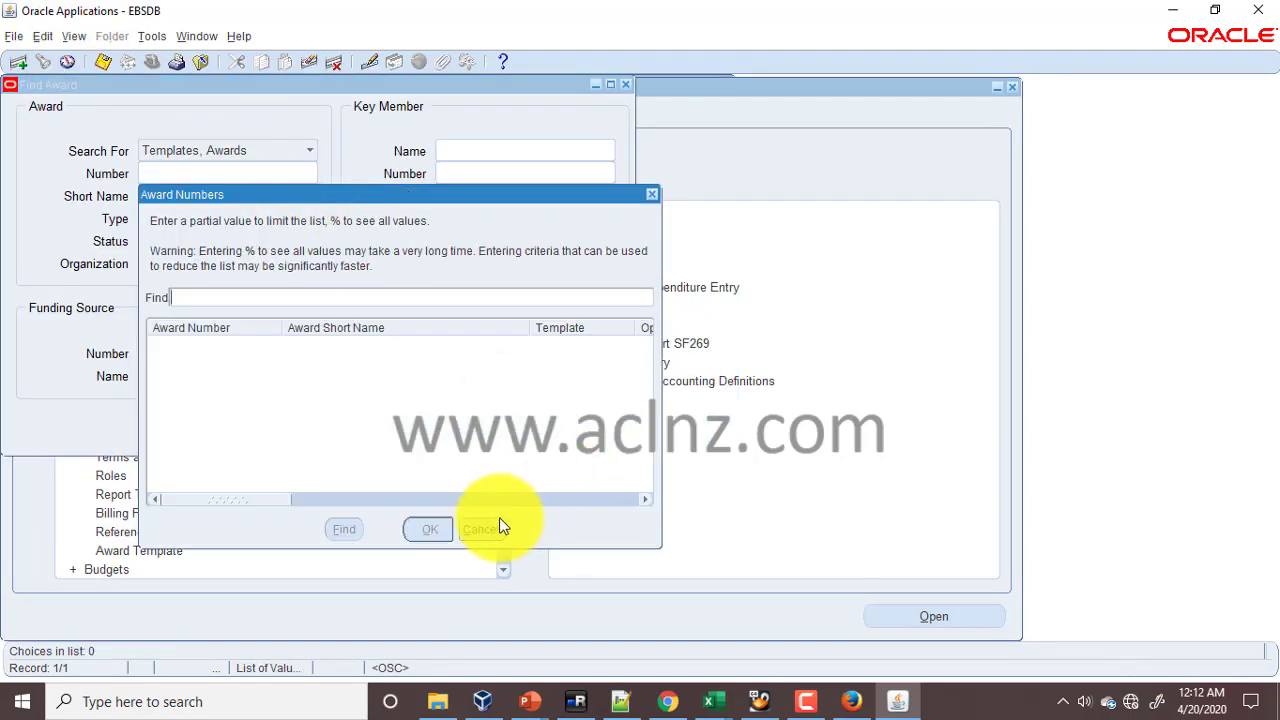
left_click(497, 523)
left_click(304, 153)
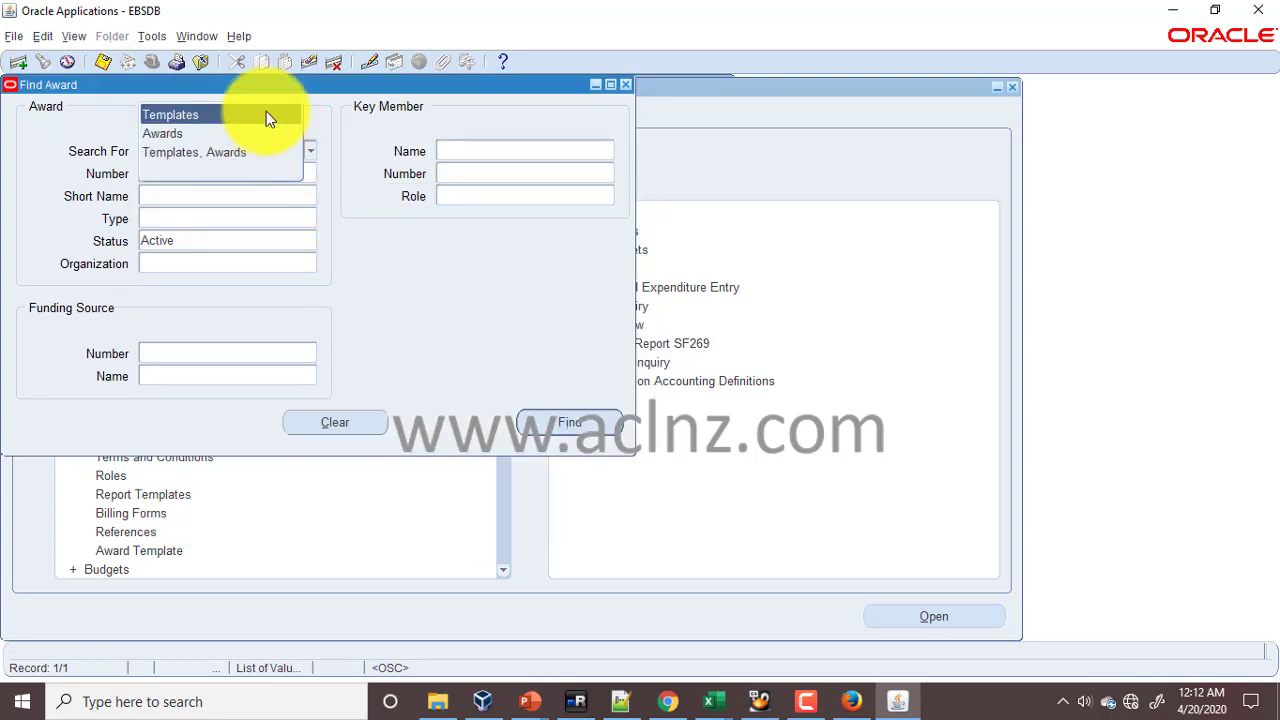
left_click(266, 113)
left_click(289, 171)
left_click(310, 173)
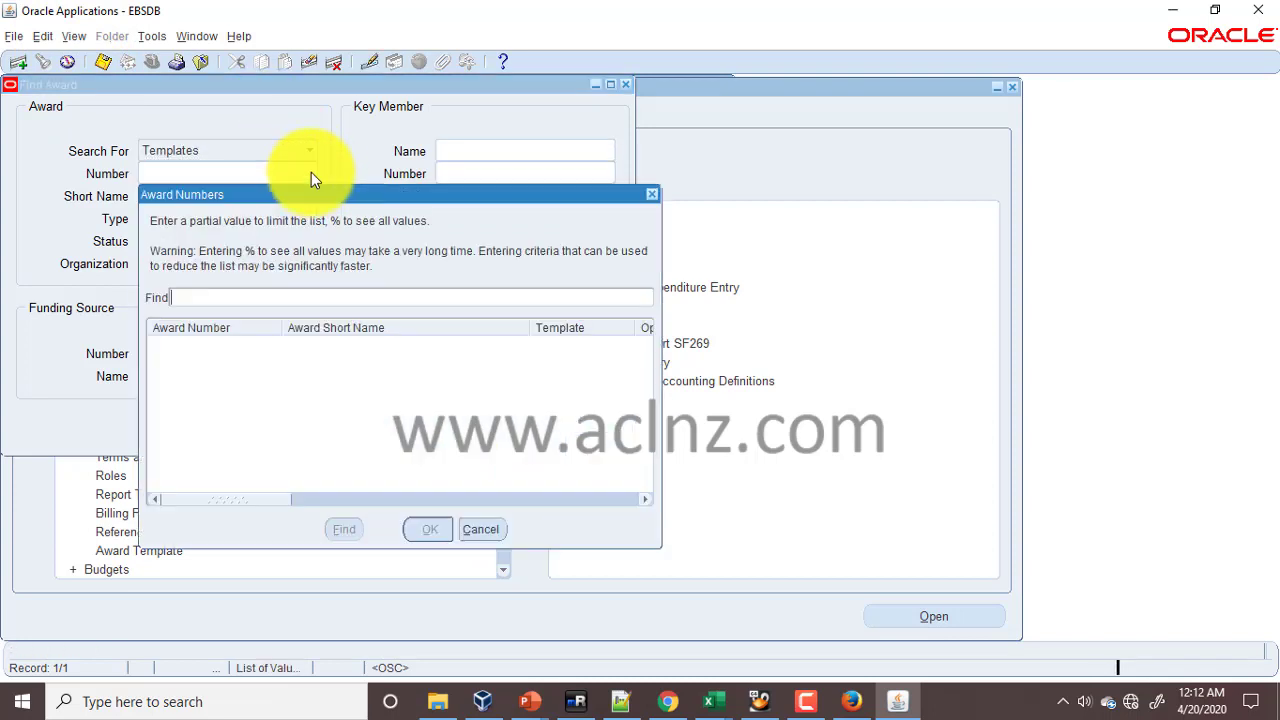
type("%")
key("Return")
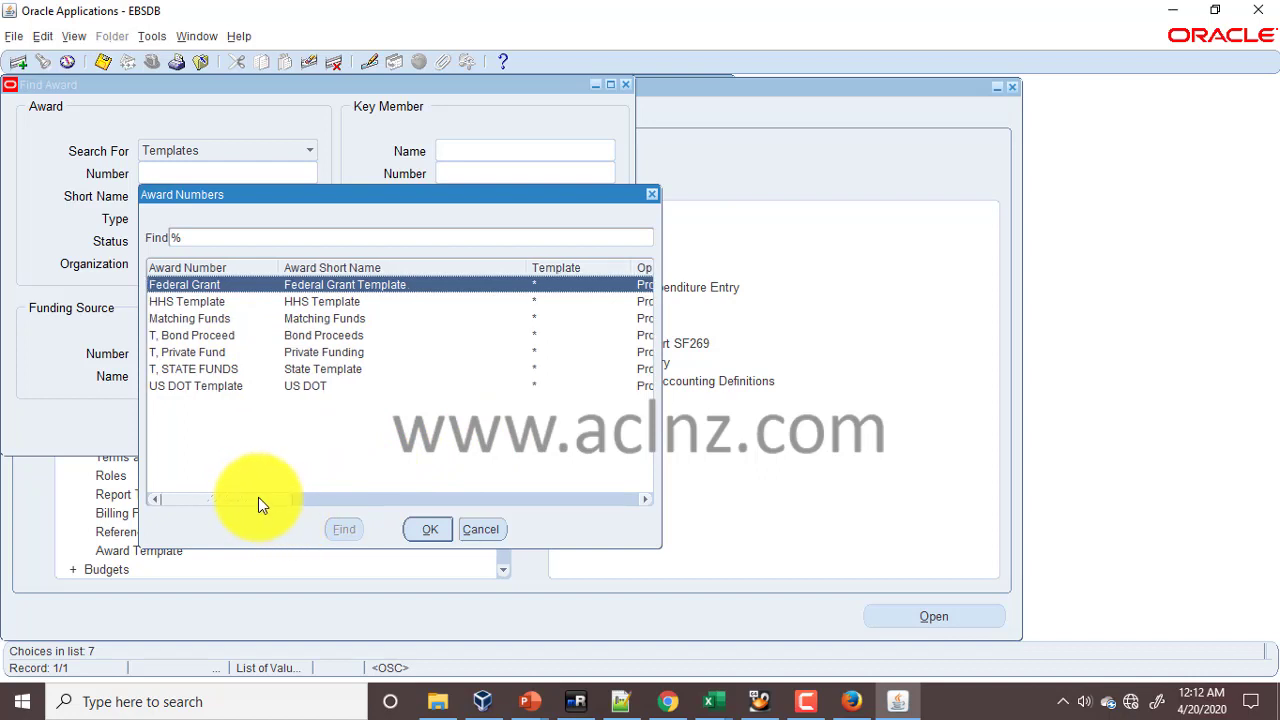
- Check the listed templates' operating units, choose the Federal Grant template and run the search
left_click_drag(258, 497, 347, 494)
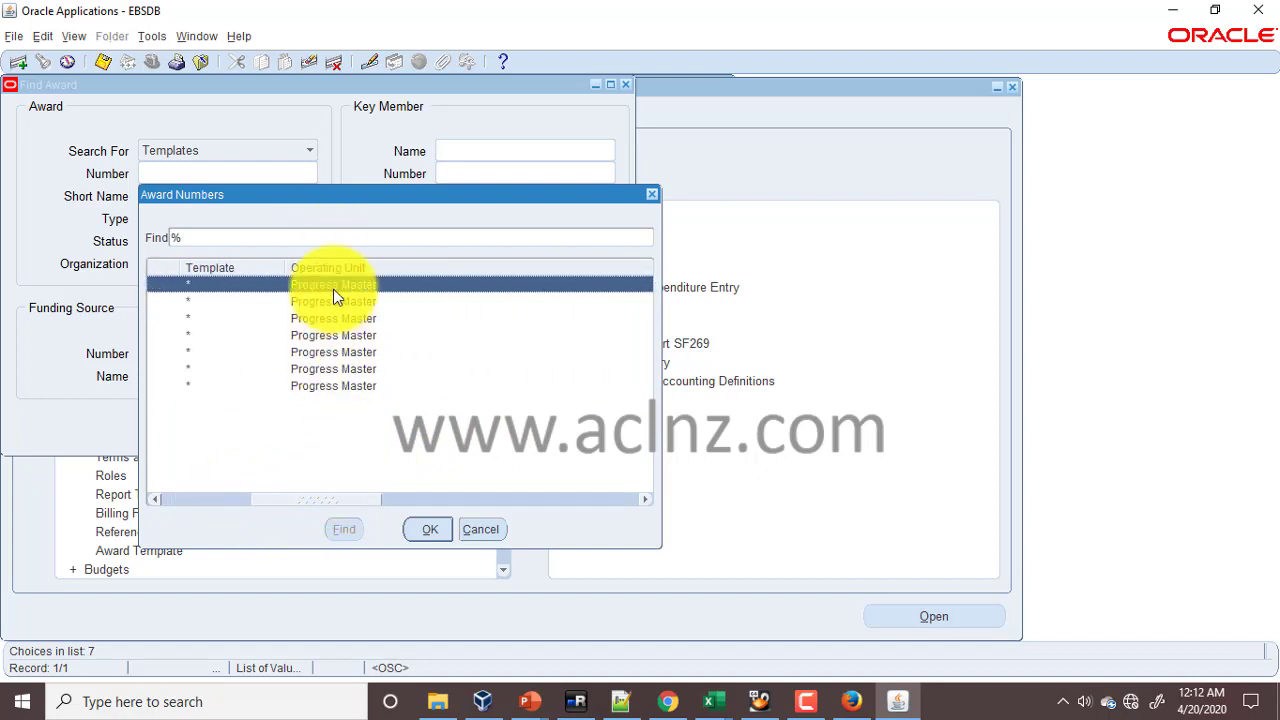
left_click_drag(357, 500, 249, 550)
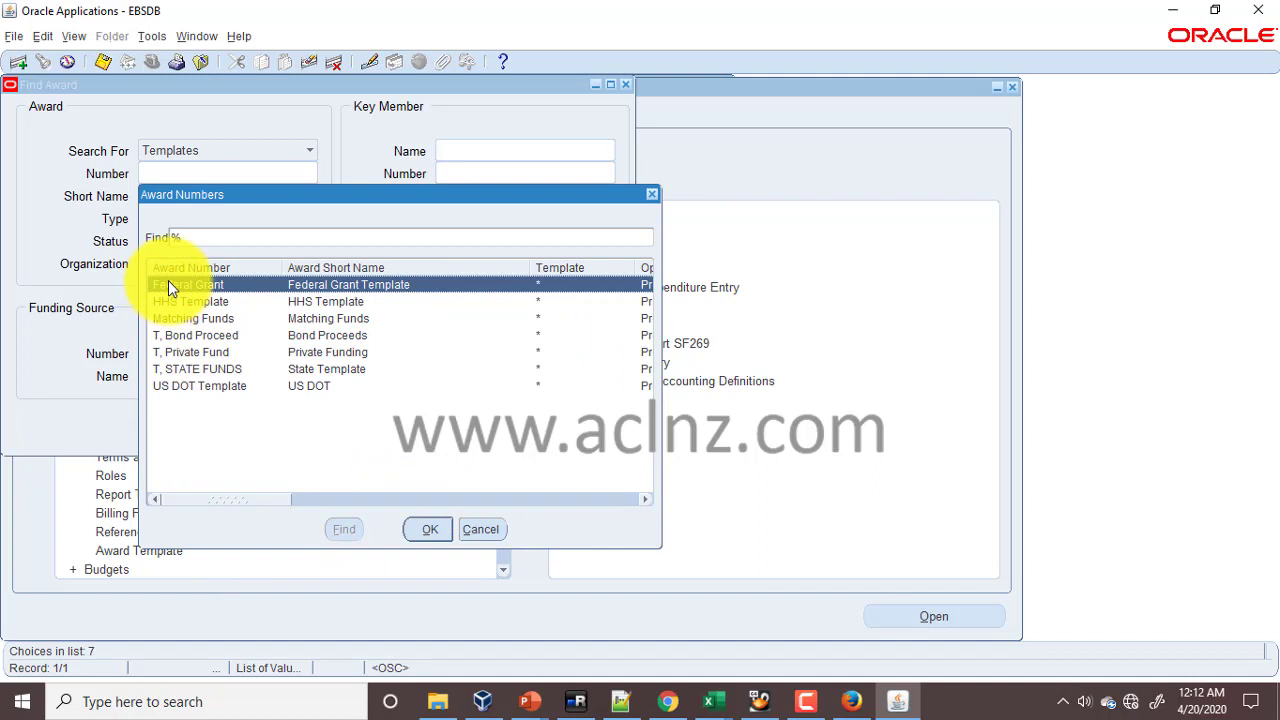
left_click(432, 529)
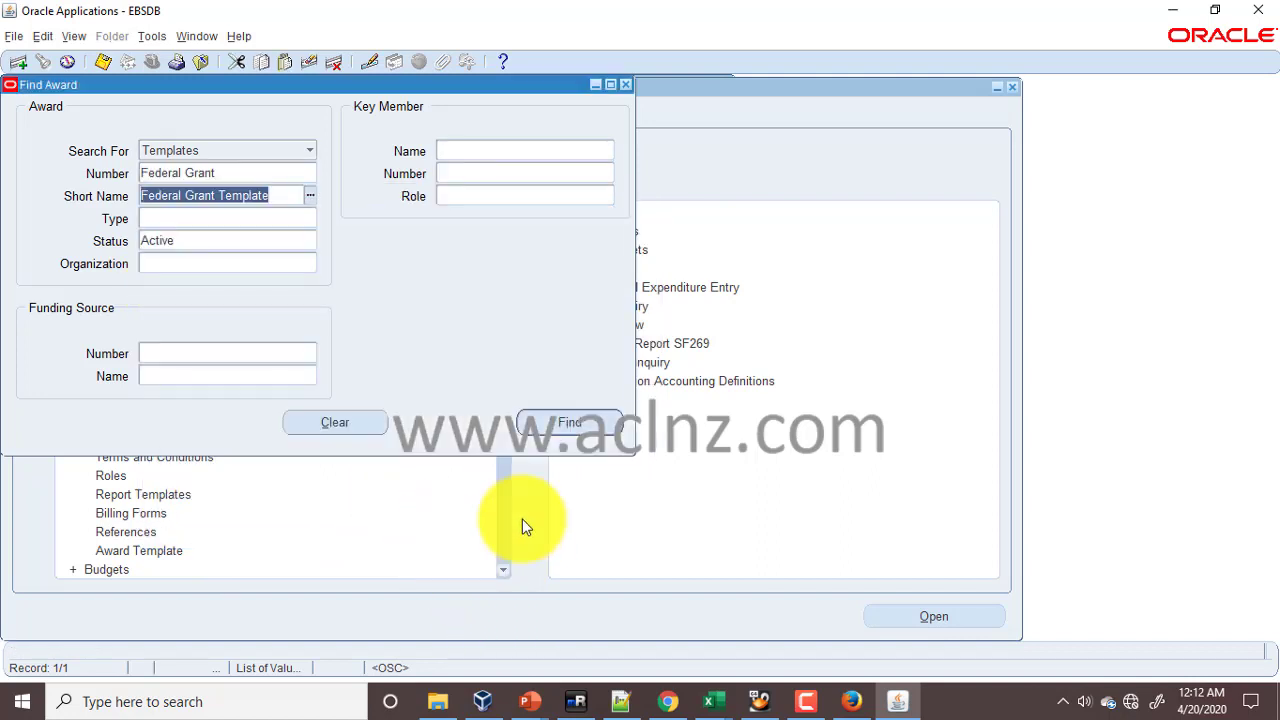
left_click(567, 428)
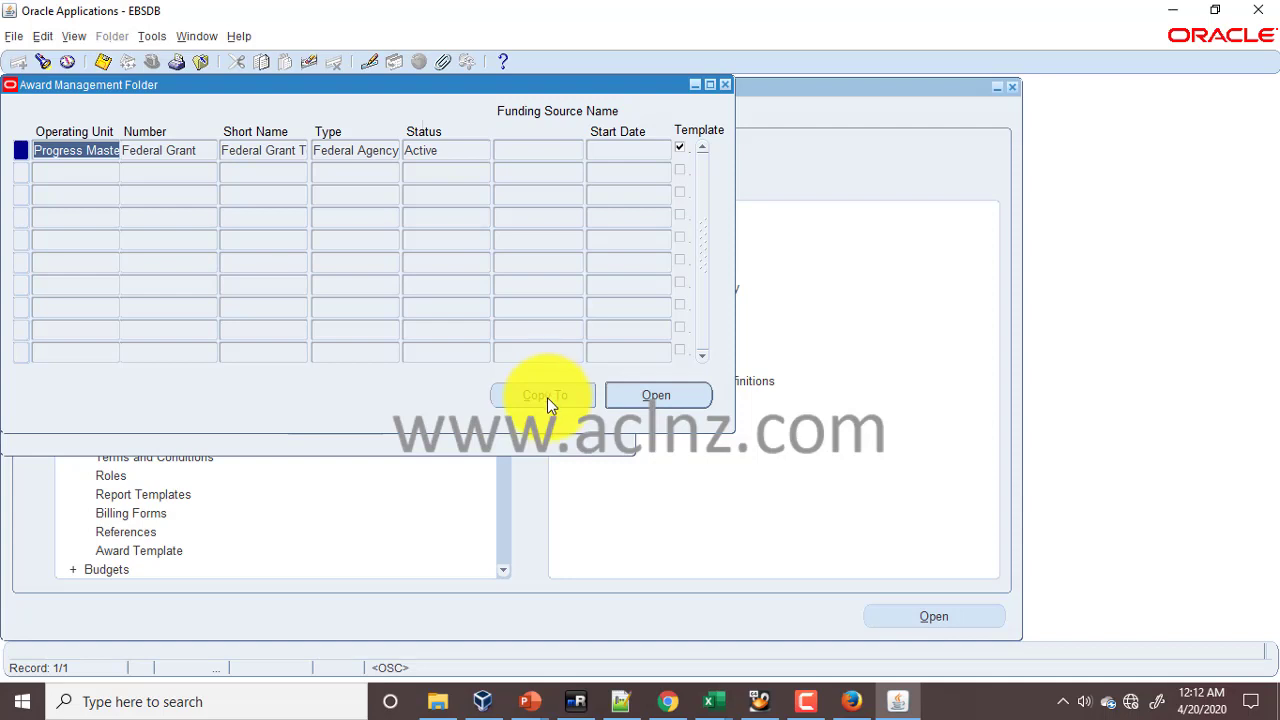
left_click(181, 148)
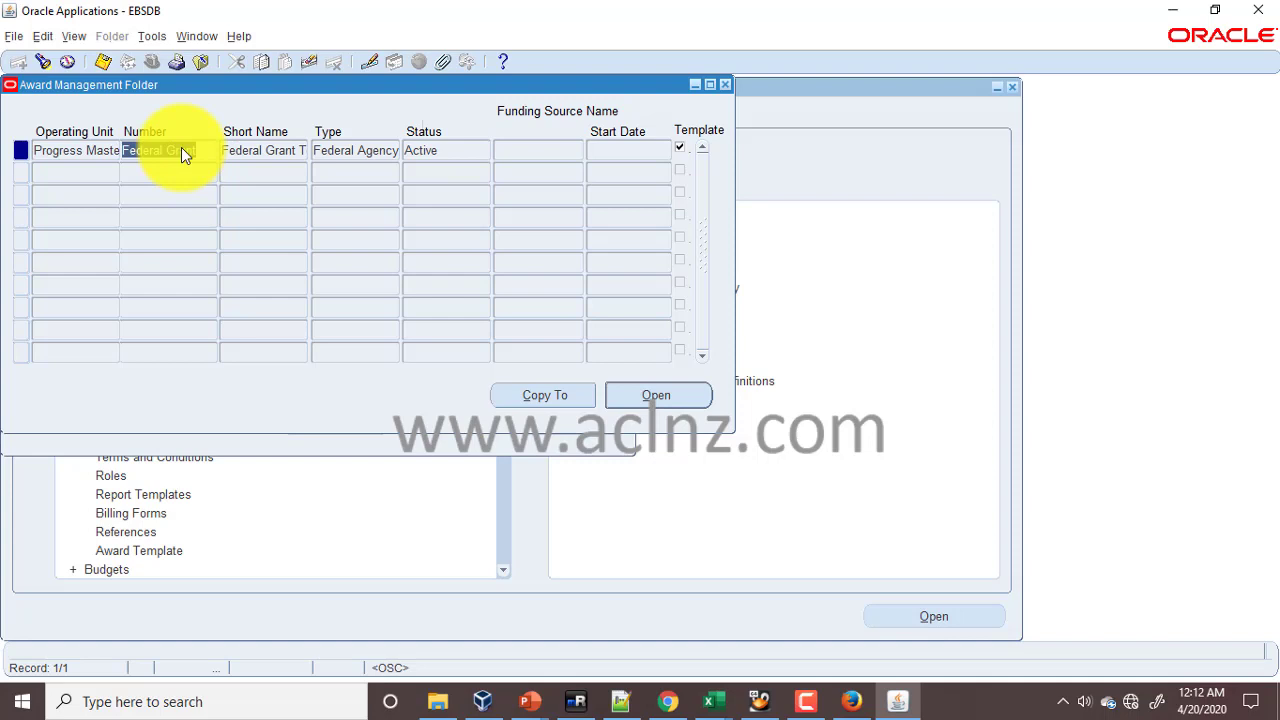
- Open the Award Template setup from the Navigator and limit its search to Templates
left_click(66, 58)
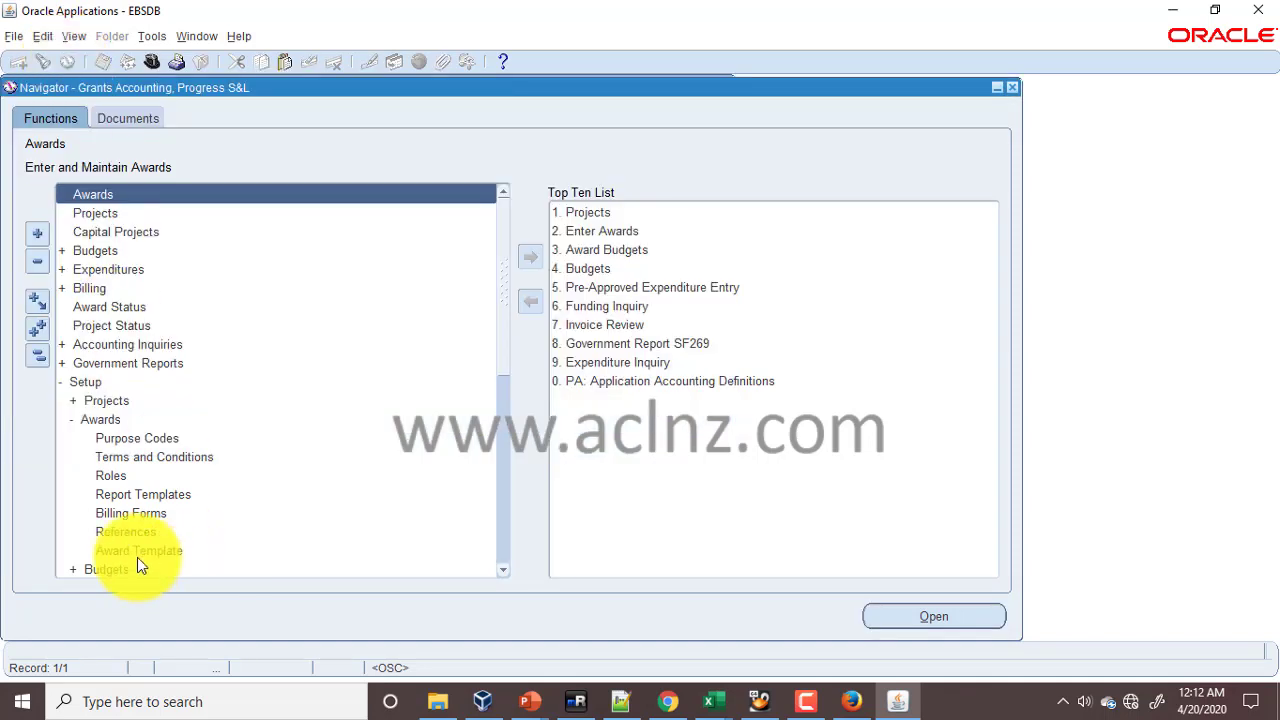
scroll(171, 372, "down", 1)
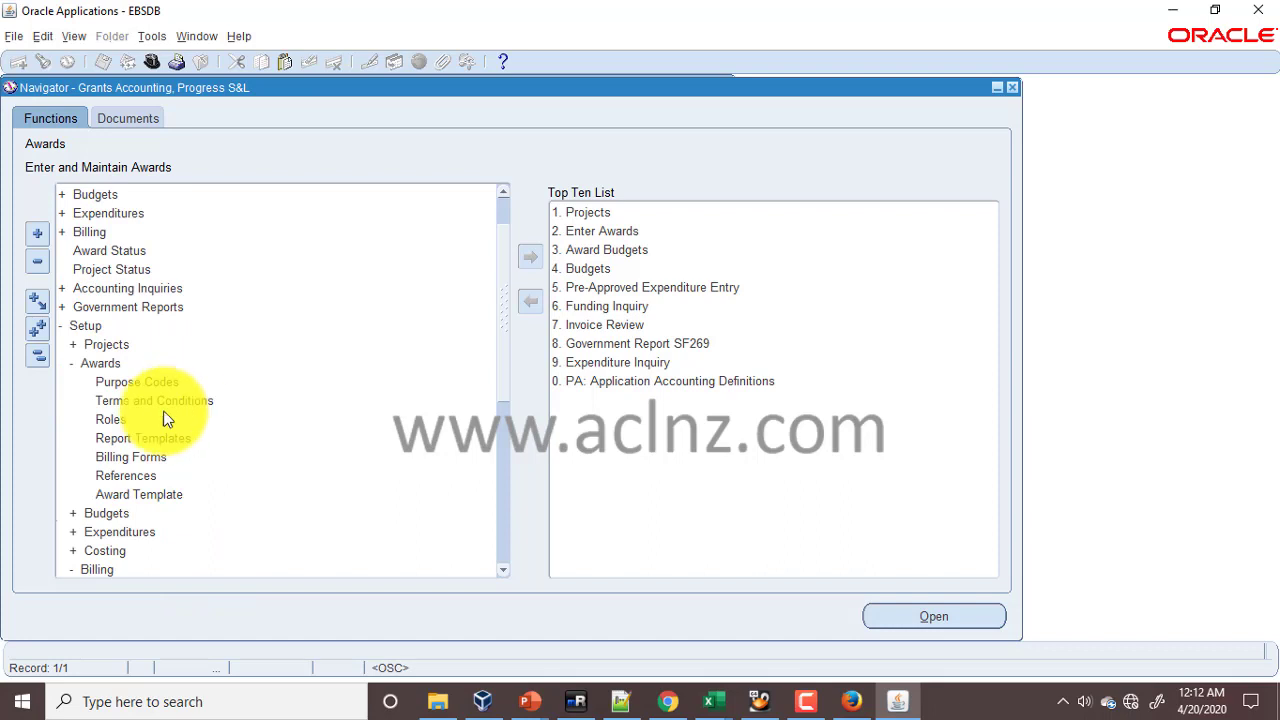
left_click(157, 491)
double_click(157, 491)
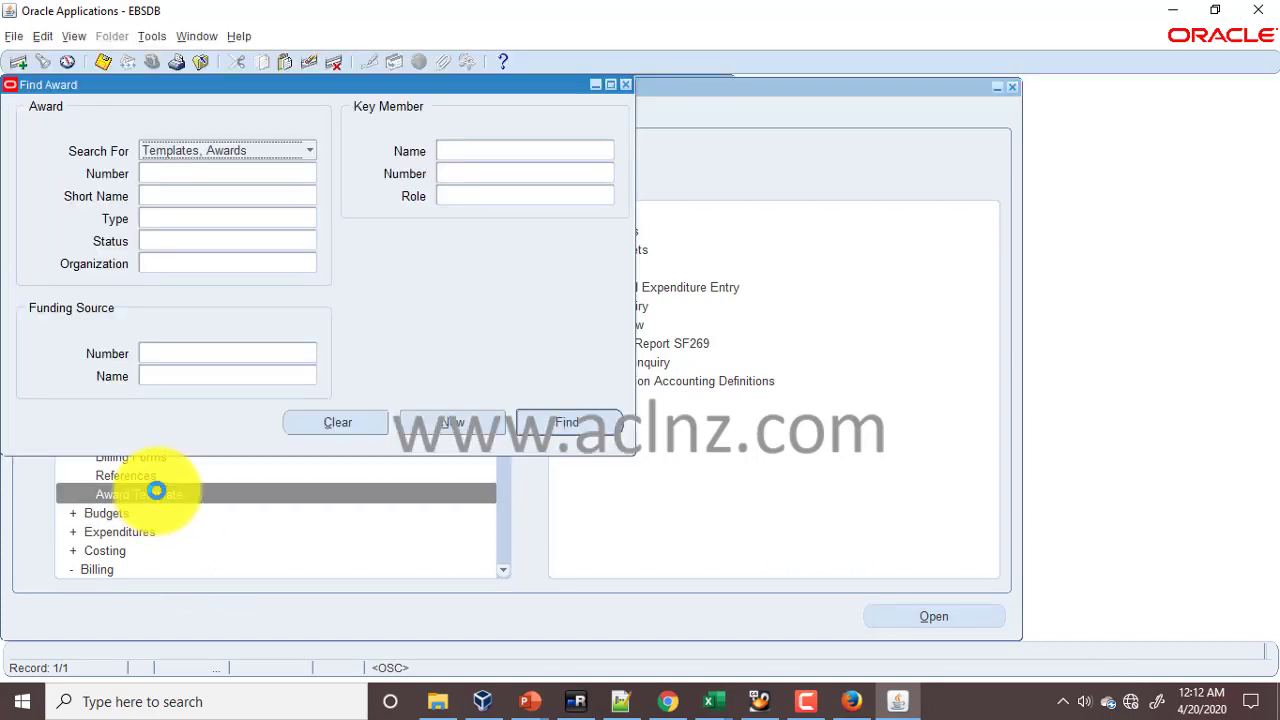
left_click(308, 152)
left_click(261, 114)
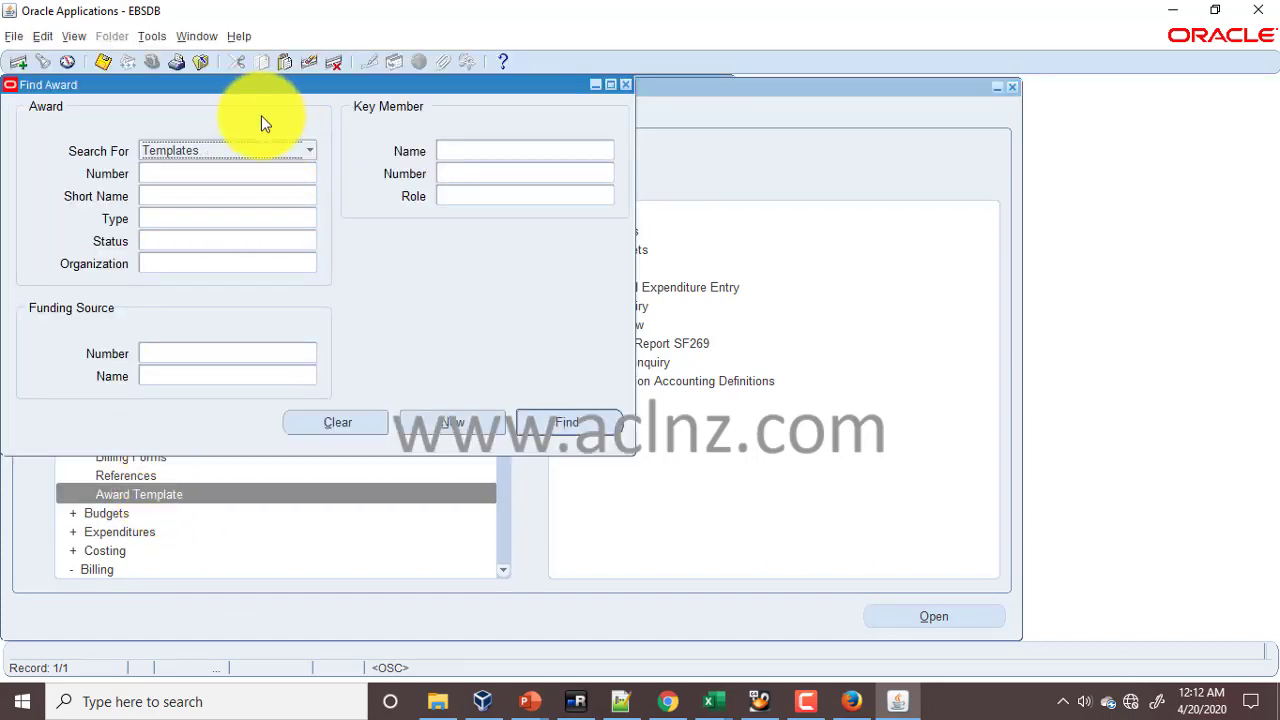
- List all template numbers with the % wildcard, choose Federal Grant and run the search
left_click(309, 174)
left_click(309, 174)
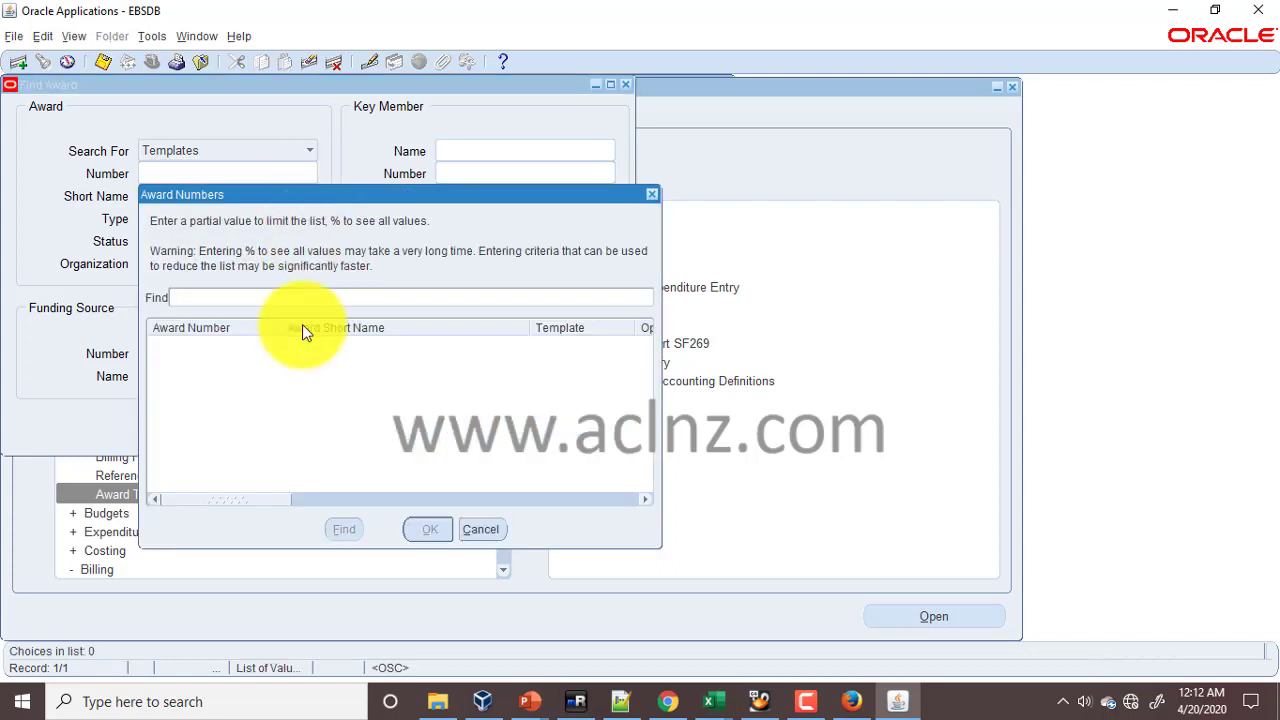
type("%")
key("Return")
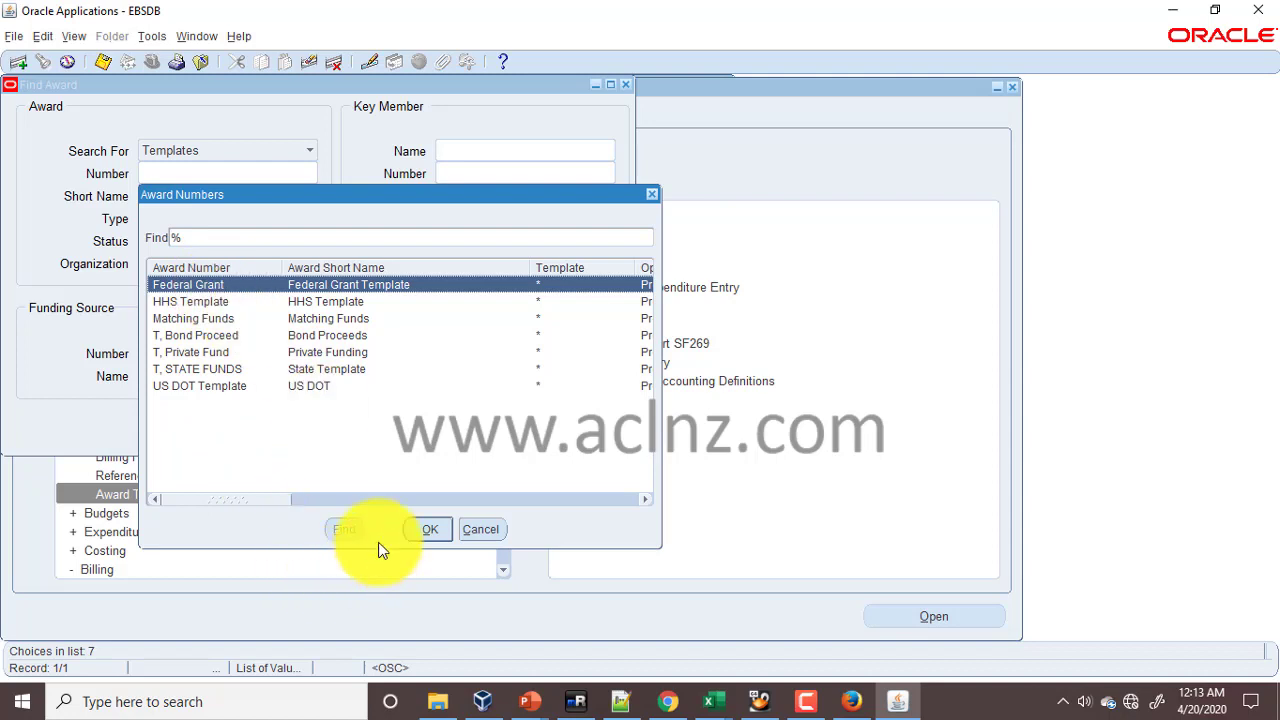
left_click(425, 530)
left_click(573, 420)
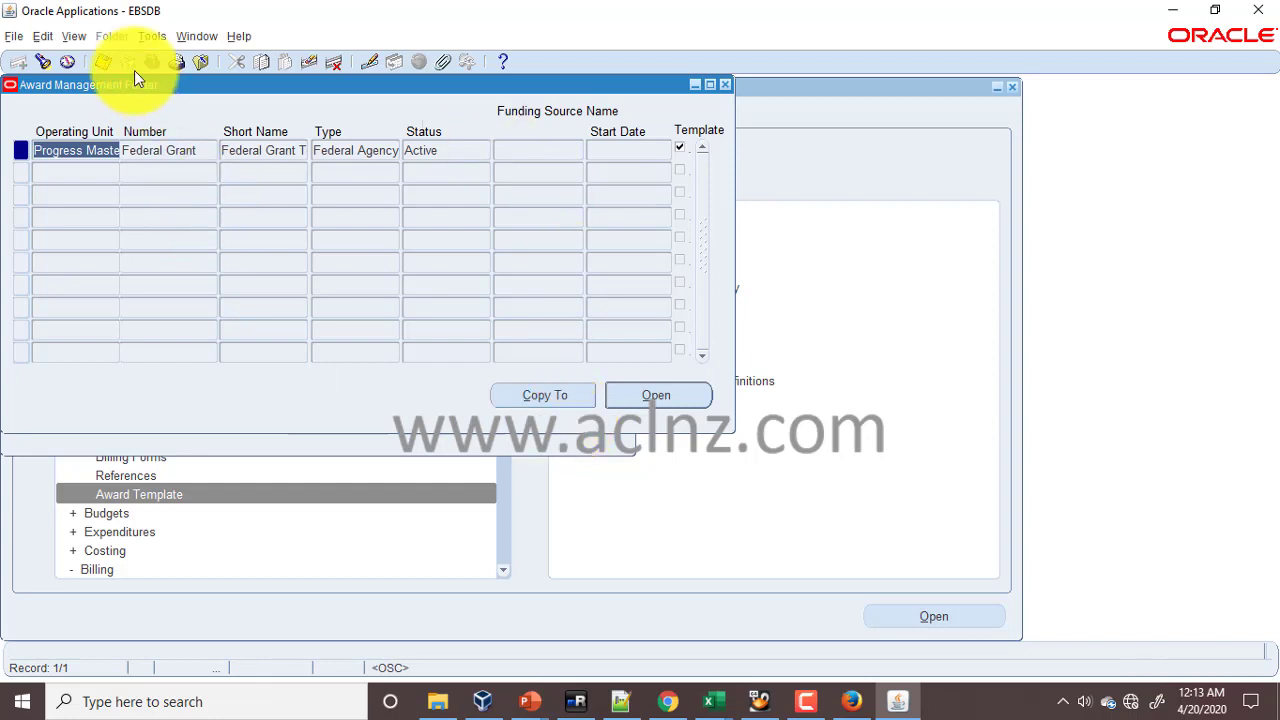
- Return to the newest Award Management Folder, open the Federal Grant template for review and close it
left_click(69, 69)
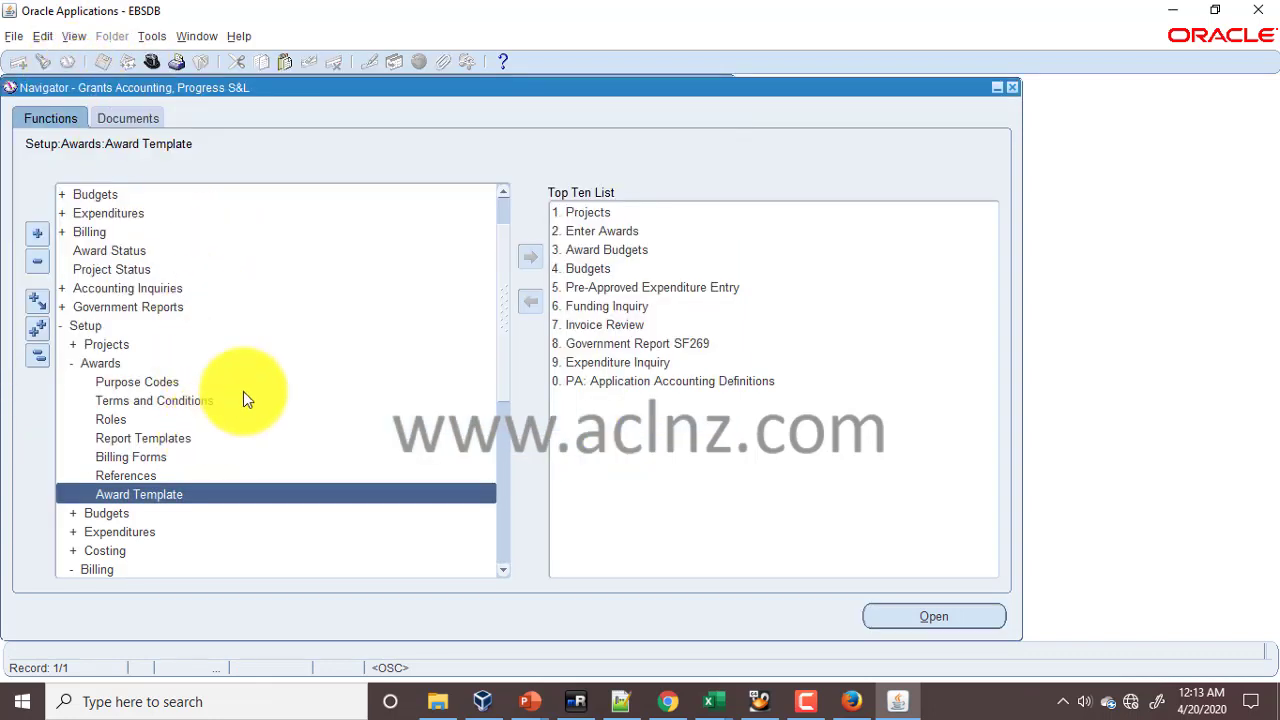
left_click(190, 36)
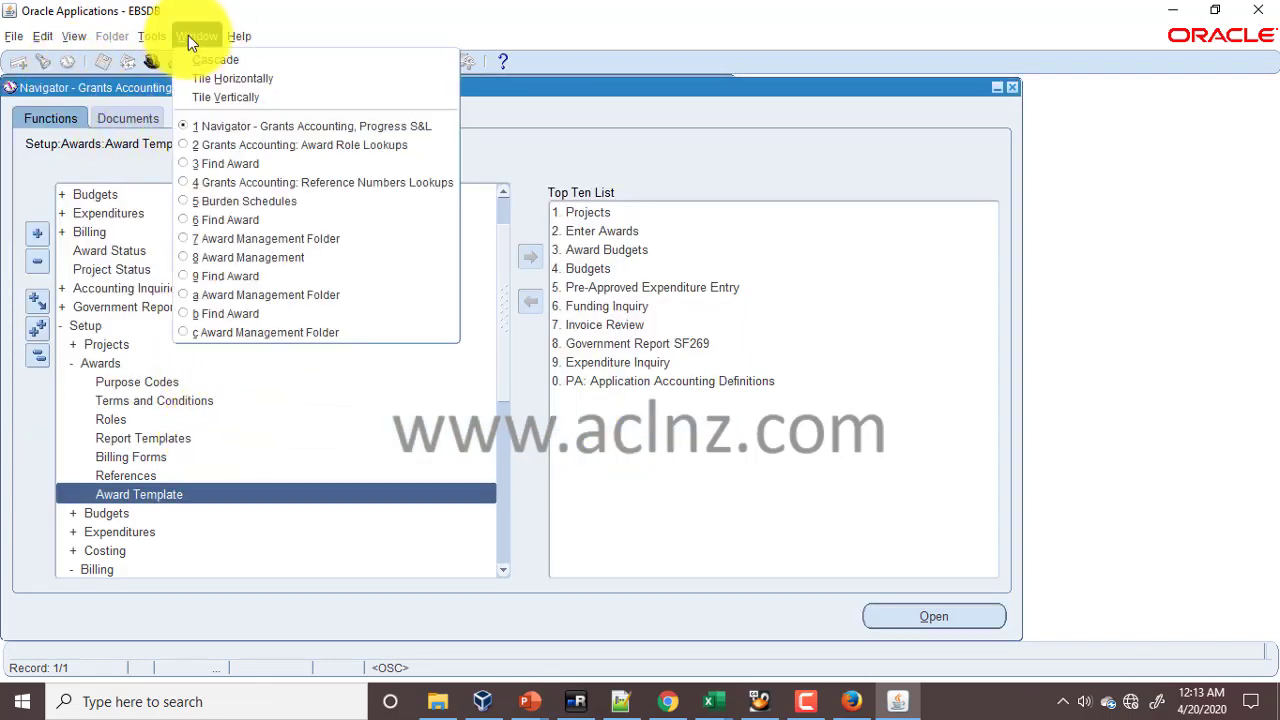
left_click(268, 332)
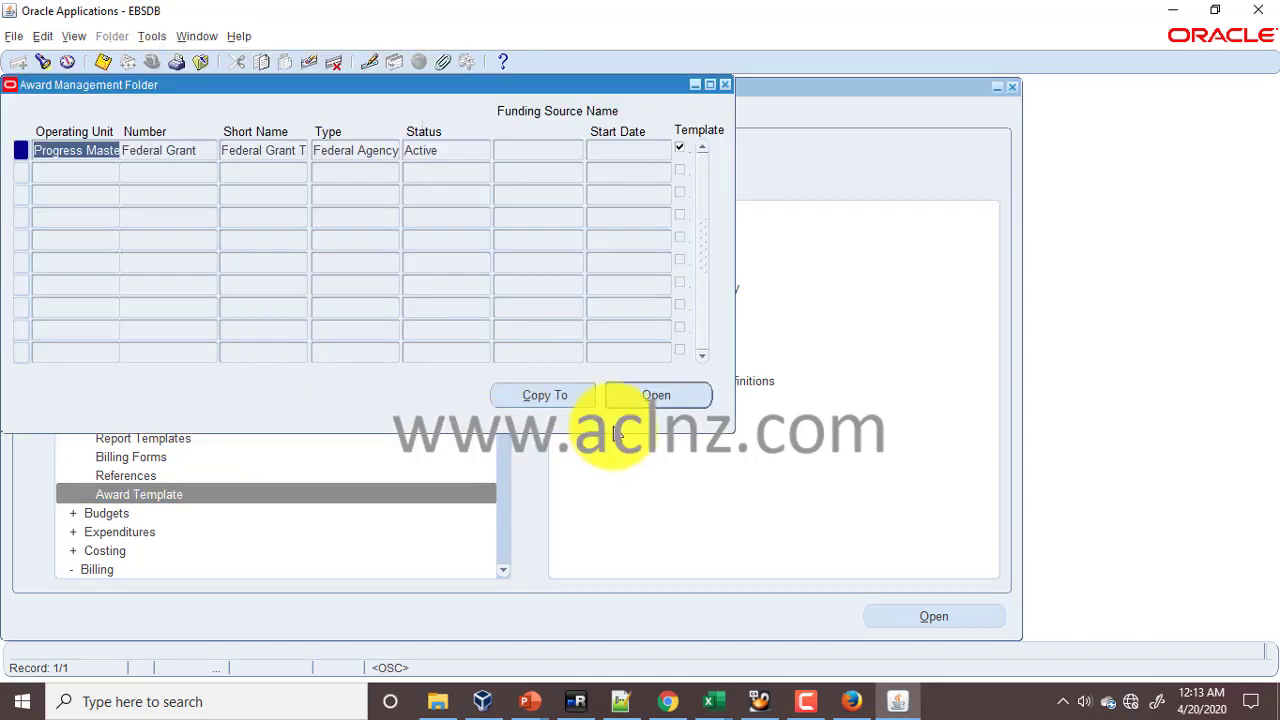
left_click(655, 397)
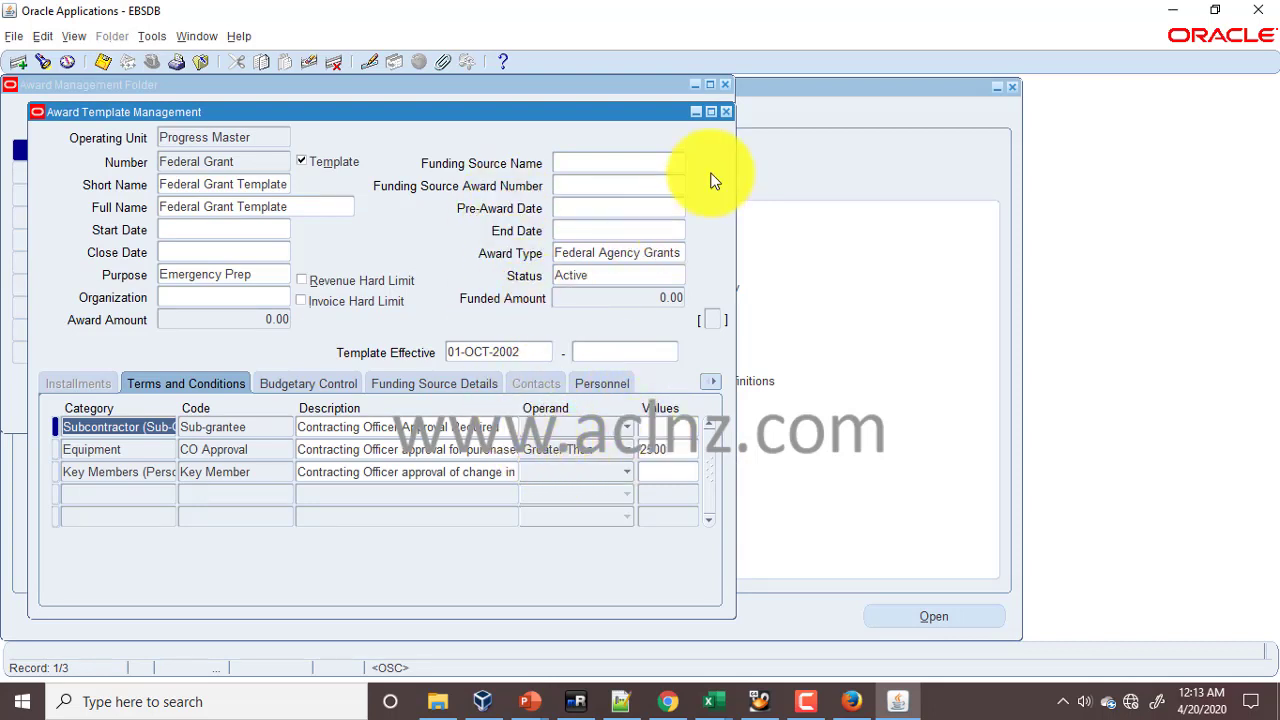
left_click(726, 111)
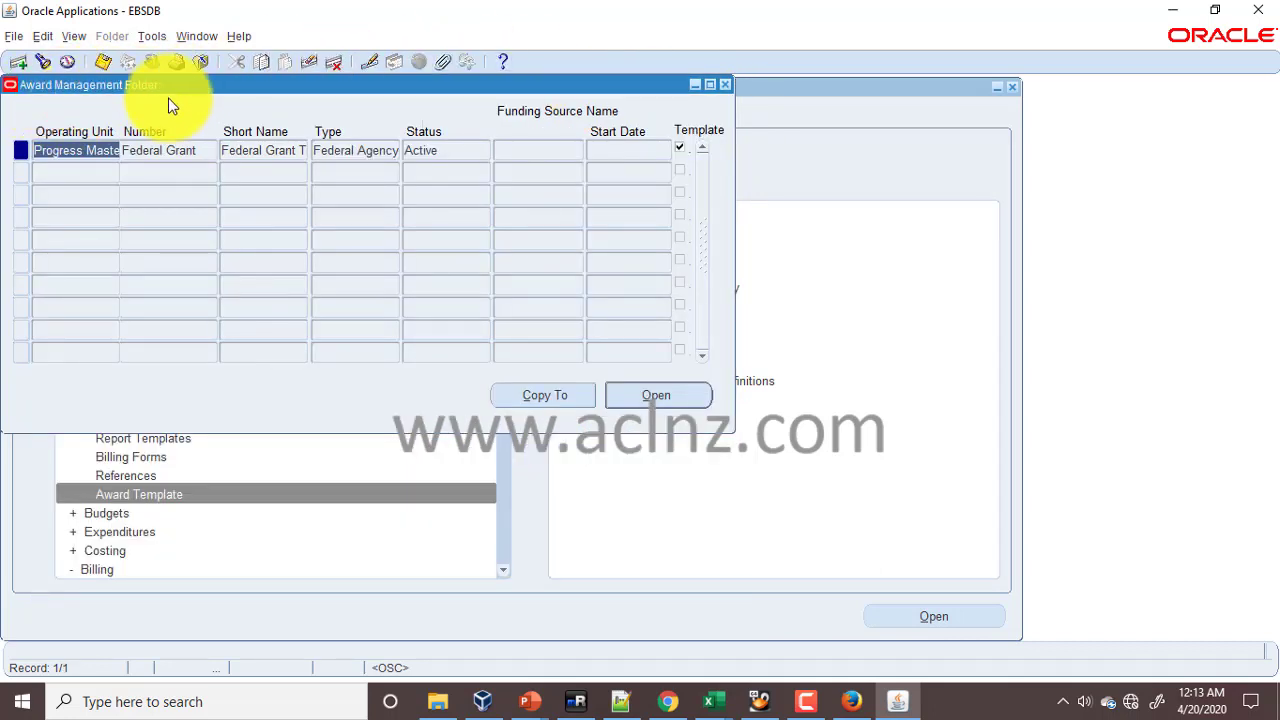
- Close the Award Management Folder, reopen the Award Template setup and limit its search to Templates
key("ctrl+F4")
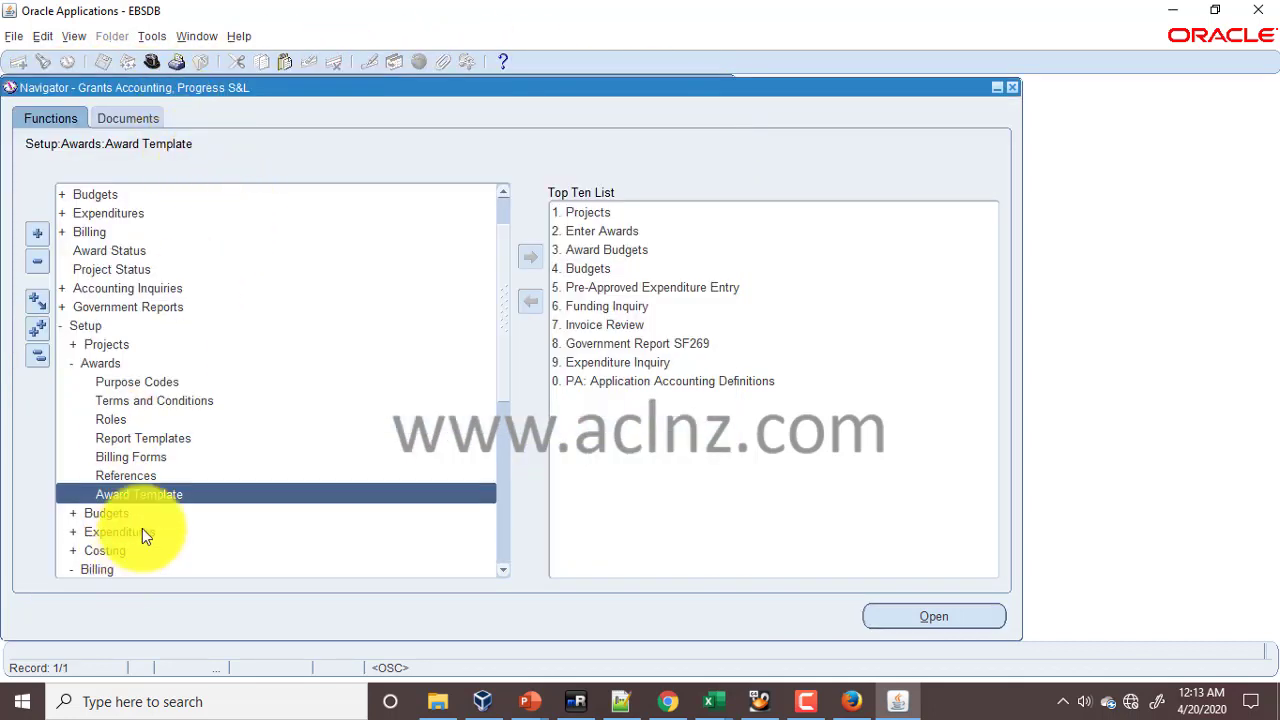
left_click(935, 617)
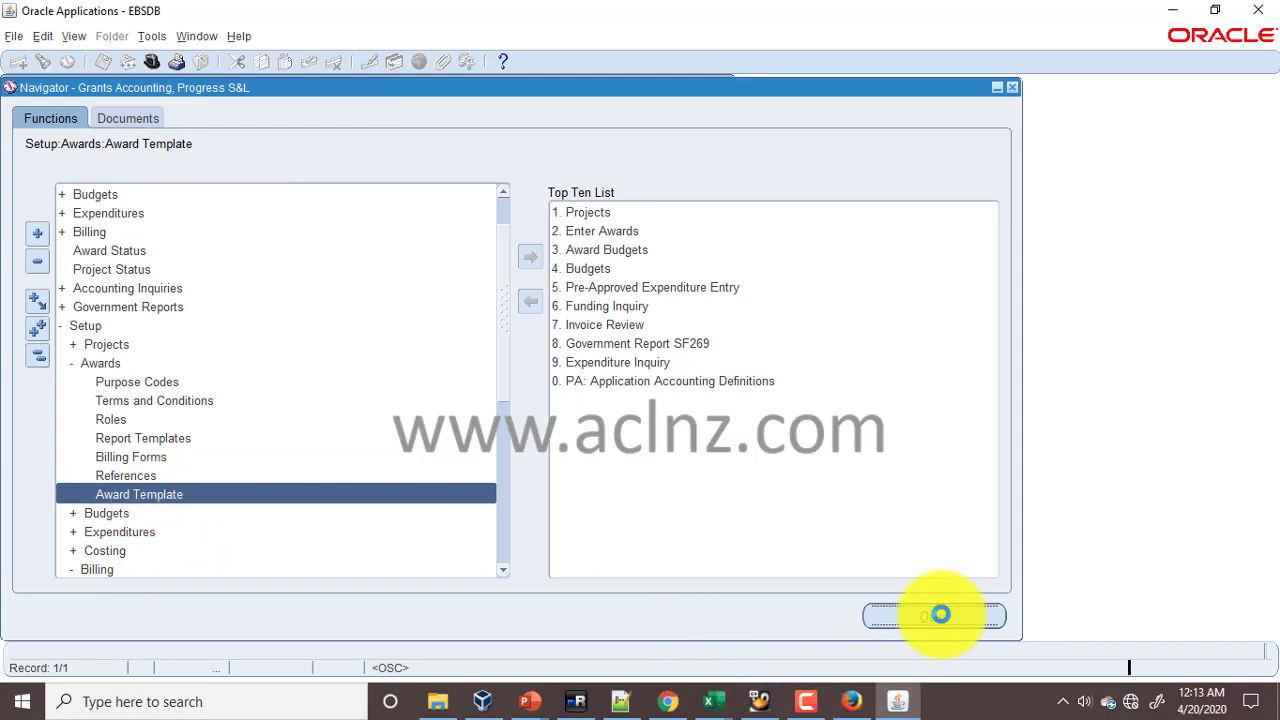
left_click(227, 158)
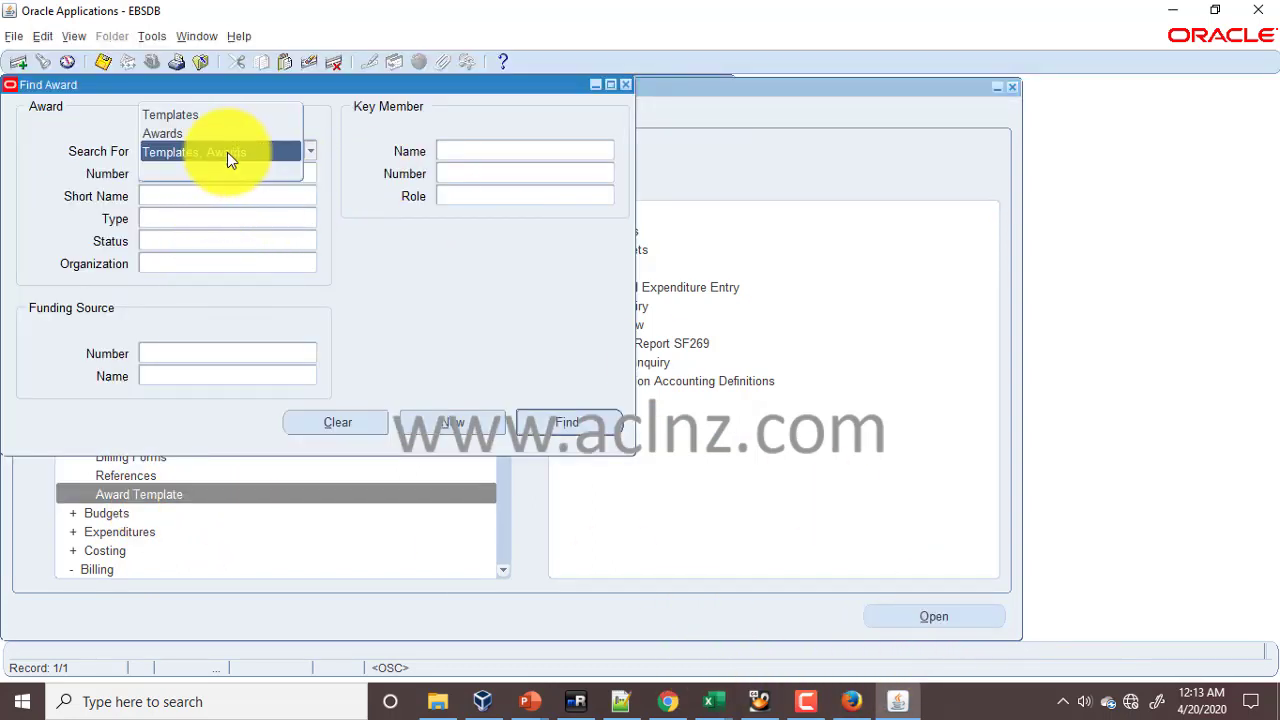
left_click(228, 110)
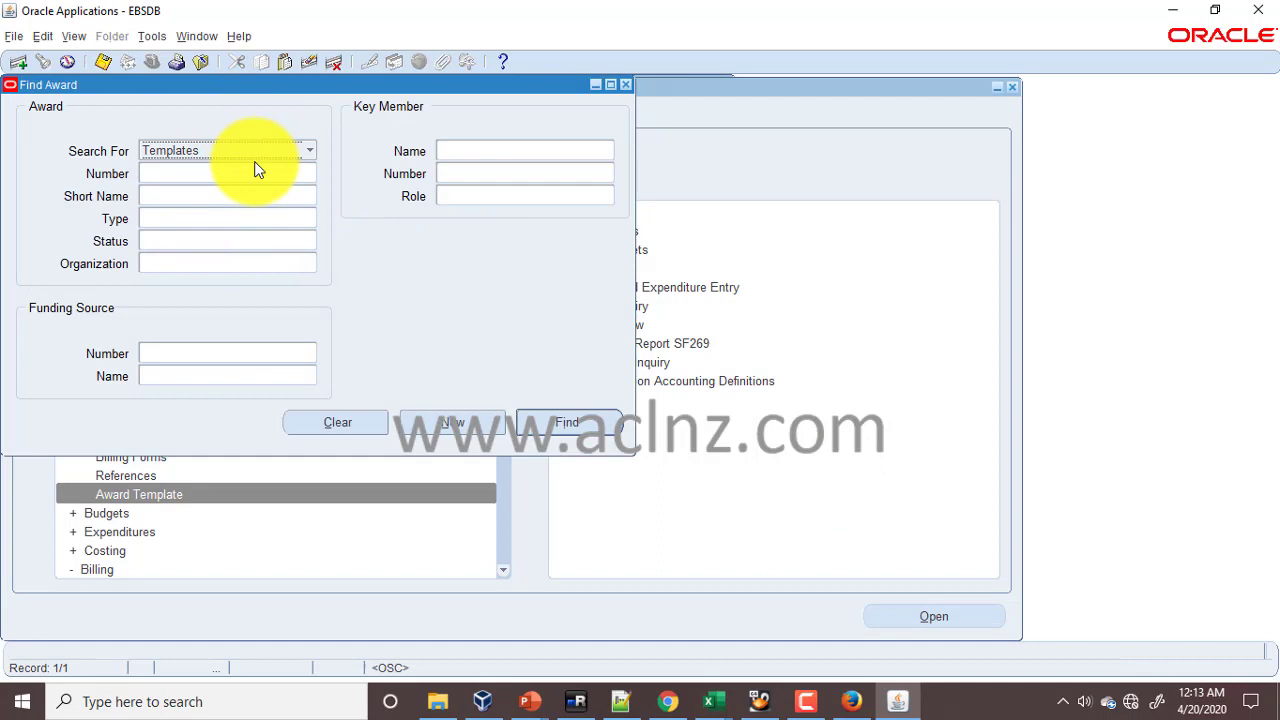
- Look up the award number with Federal Grant%, choose the Federal Grant template and run the search
left_click(310, 176)
left_click(310, 172)
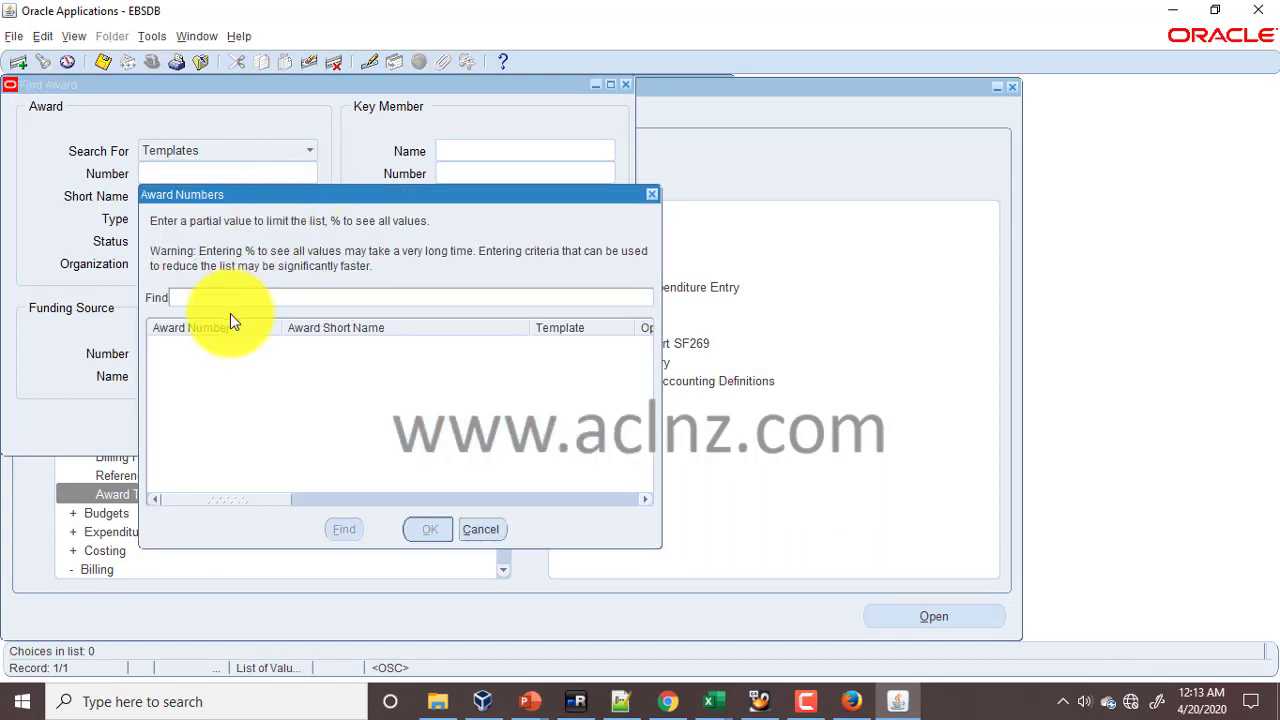
type("Federal Grant%")
key("Return")
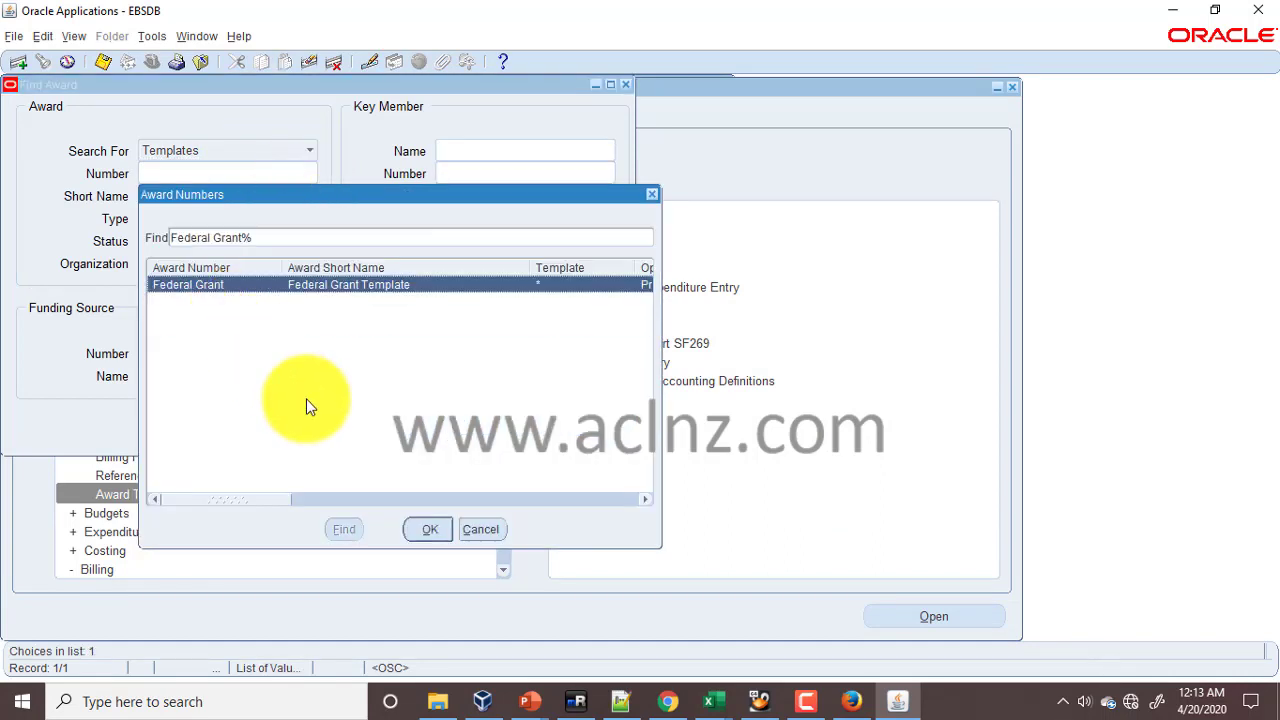
left_click(426, 532)
left_click(565, 420)
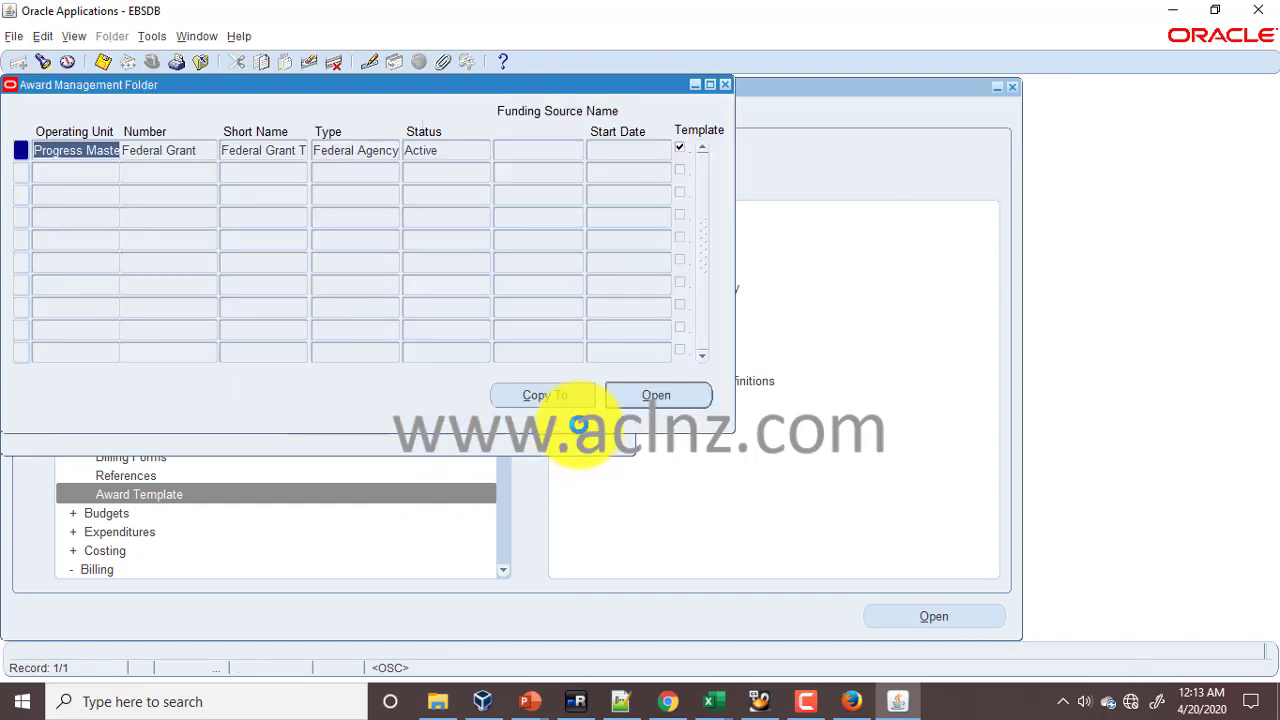
- Start copying the Federal Grant template to view the Template Quick Entry fields, and cancel the copy
left_click(554, 400)
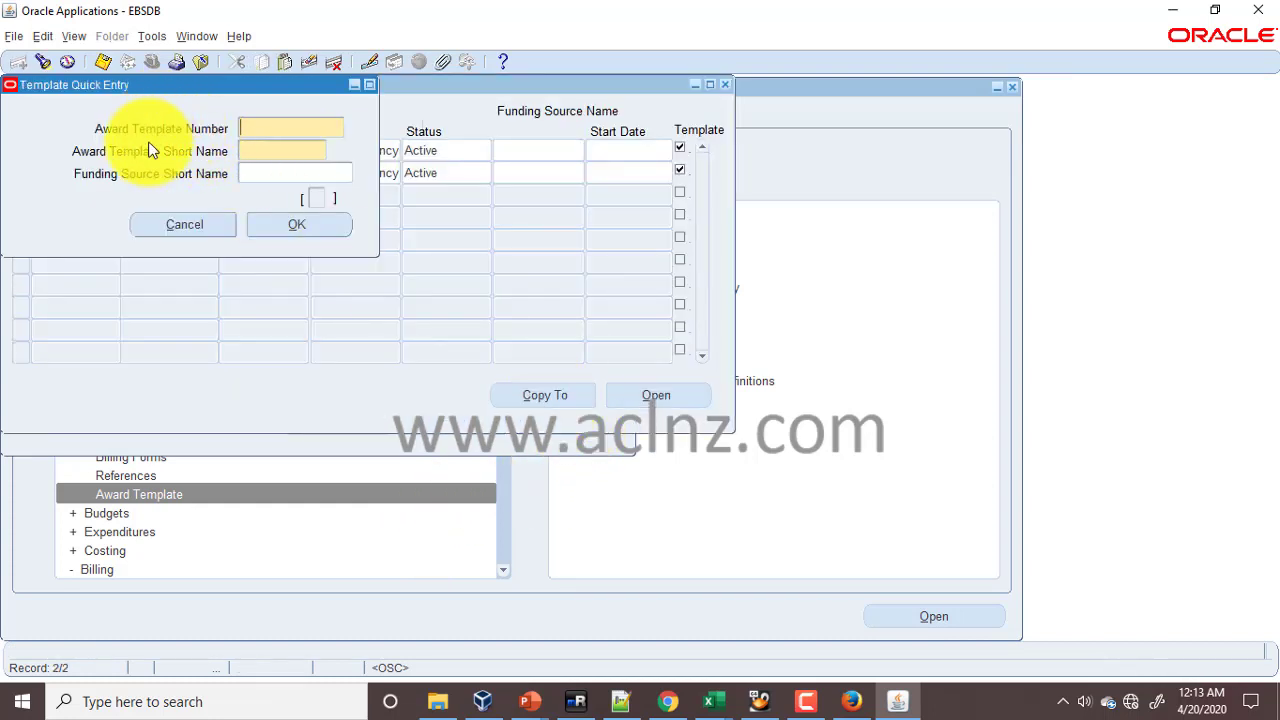
left_click(181, 234)
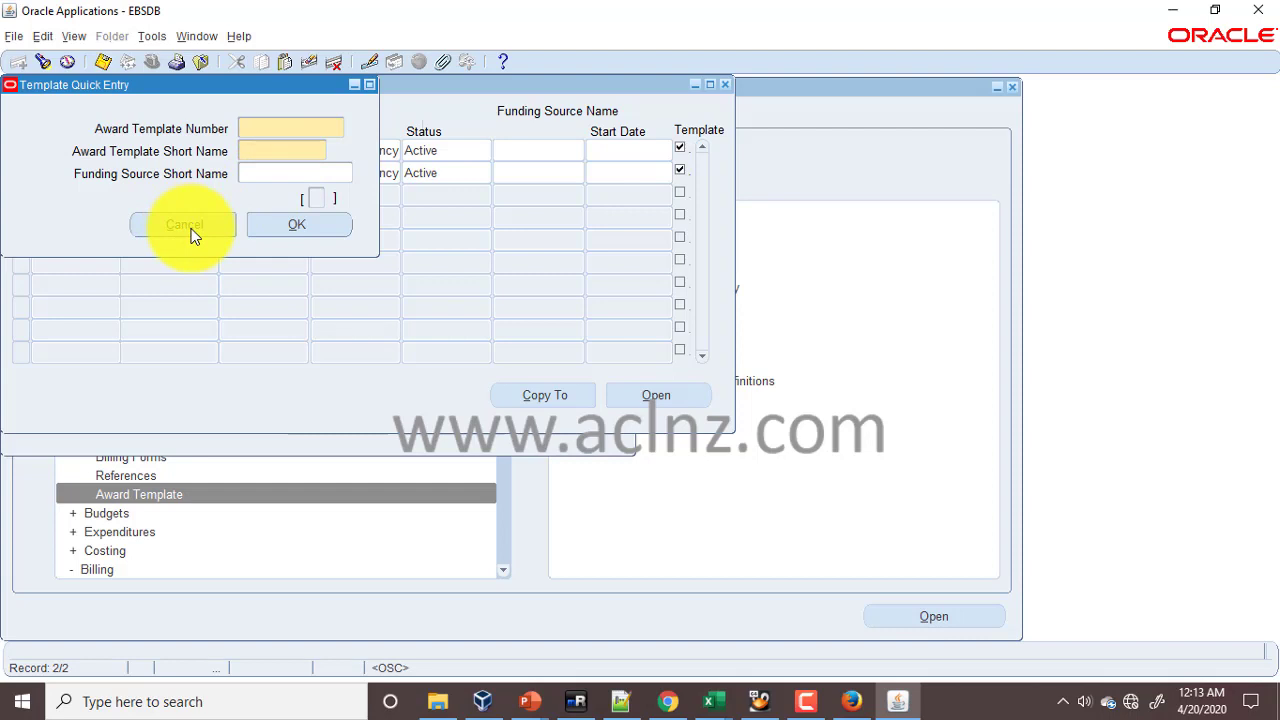
left_click(193, 235)
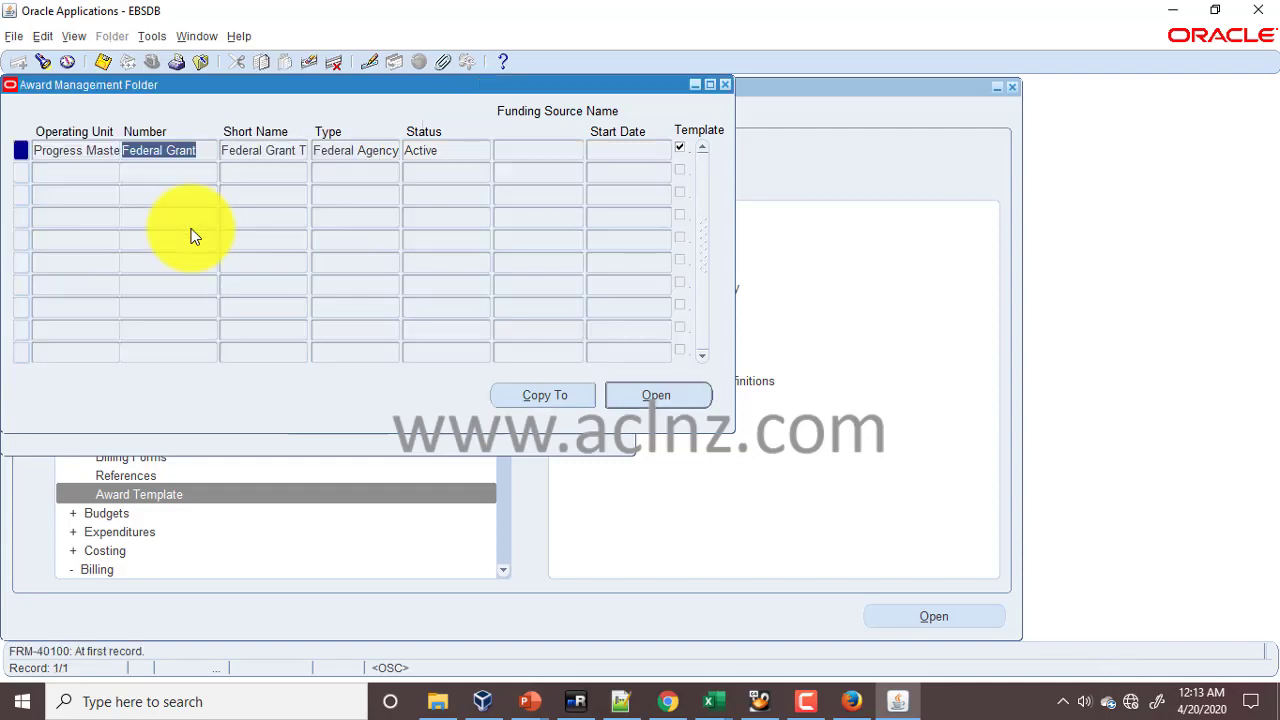
- Switch to GMS_Setup_Checklist.pdf in Chrome and examine item 53, Set Up Subledger Accounting, and the accounting items below it
left_click(667, 700)
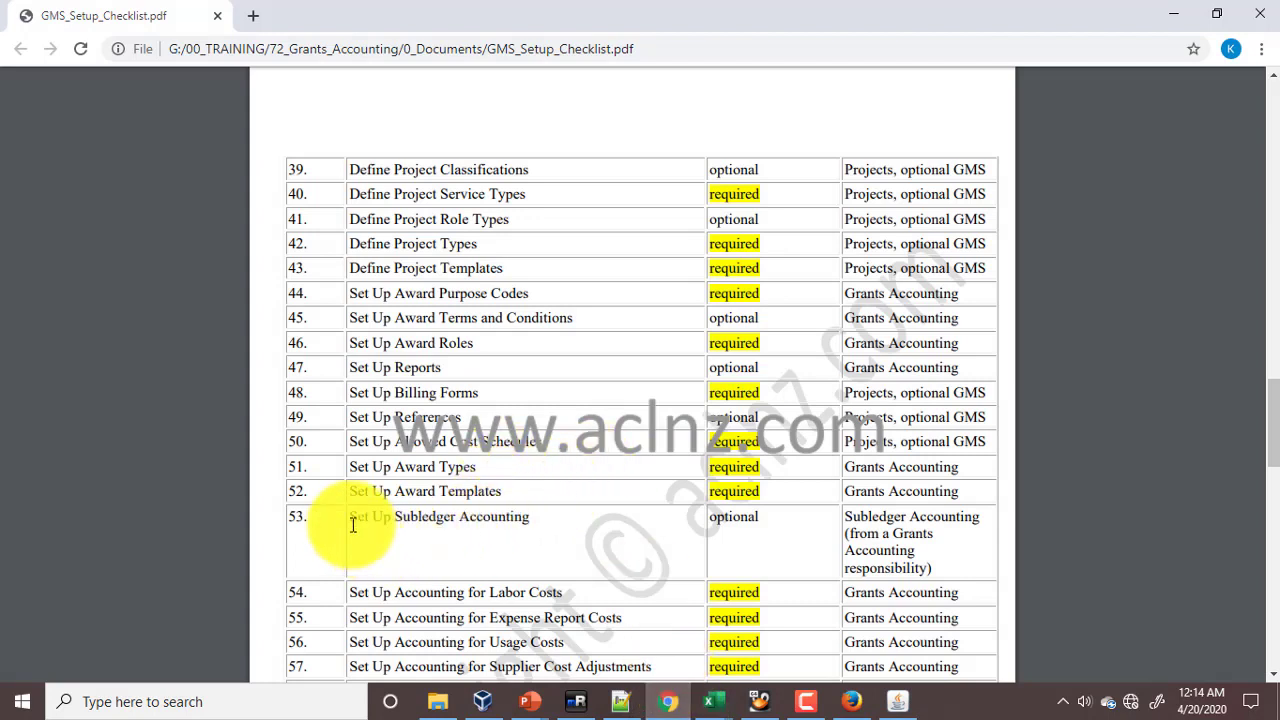
left_click_drag(351, 520, 537, 530)
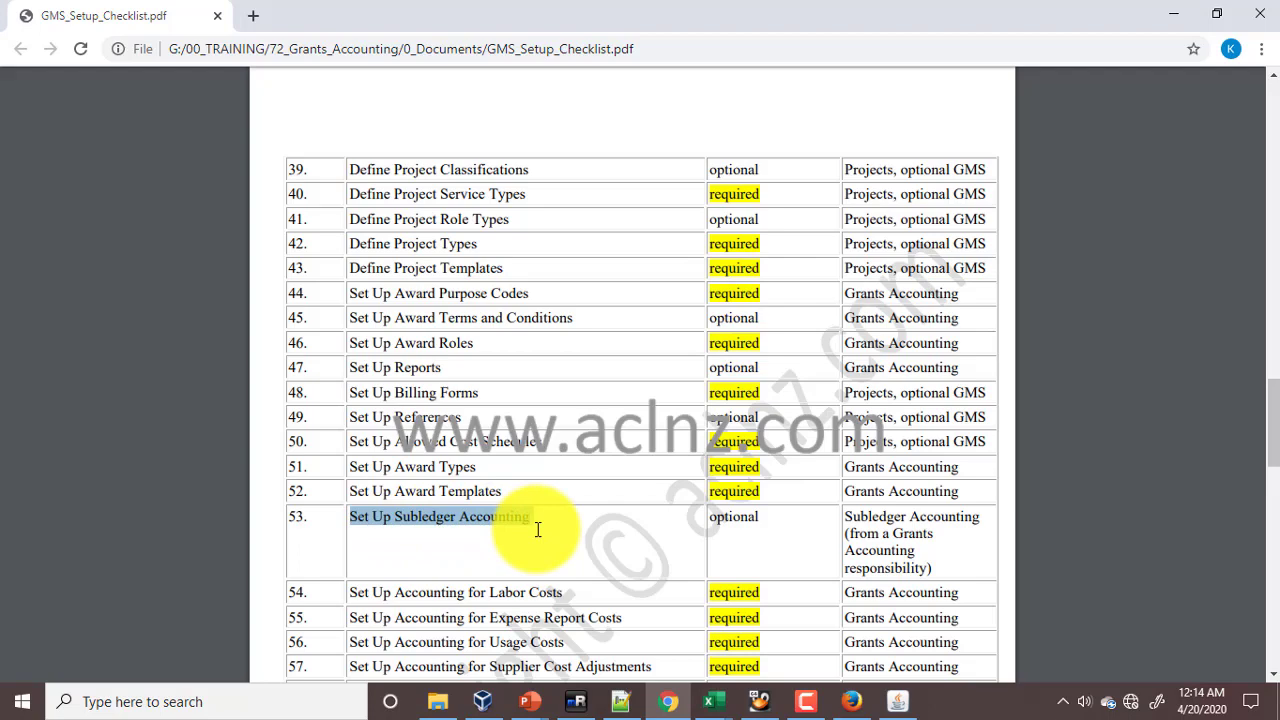
scroll(537, 530, "down", 1)
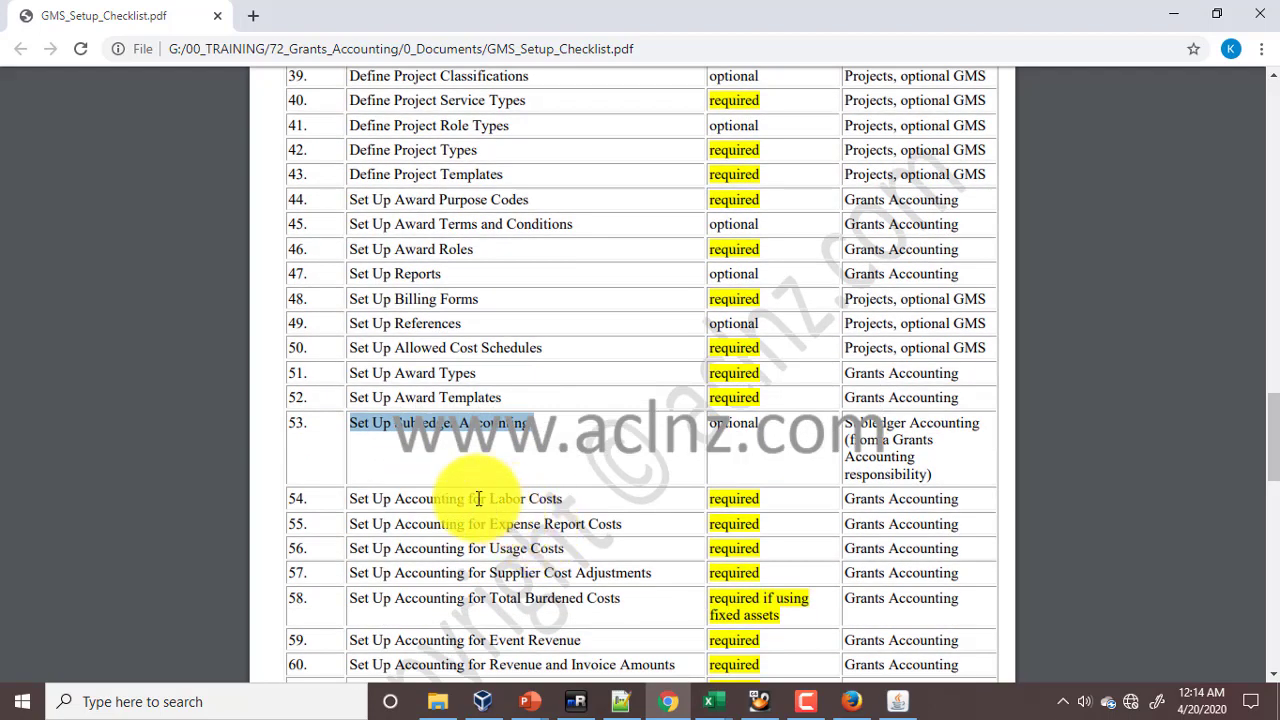
left_click(533, 422)
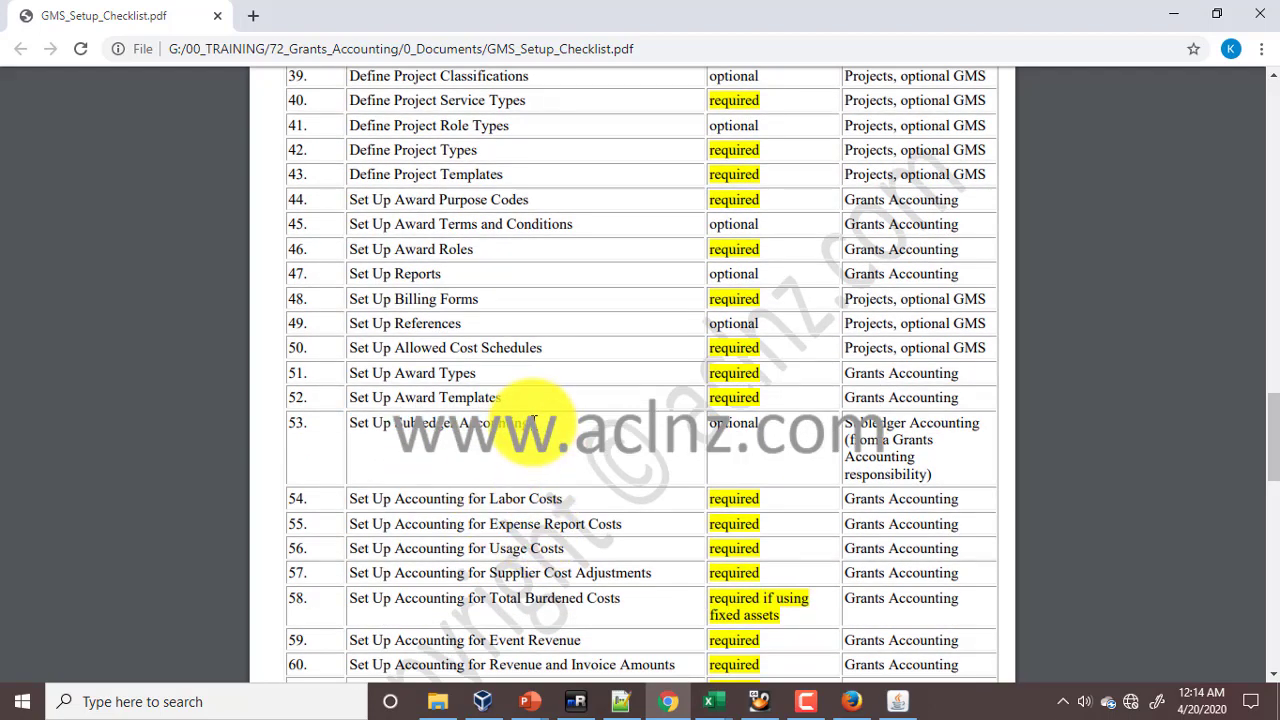
left_click_drag(533, 422, 353, 427)
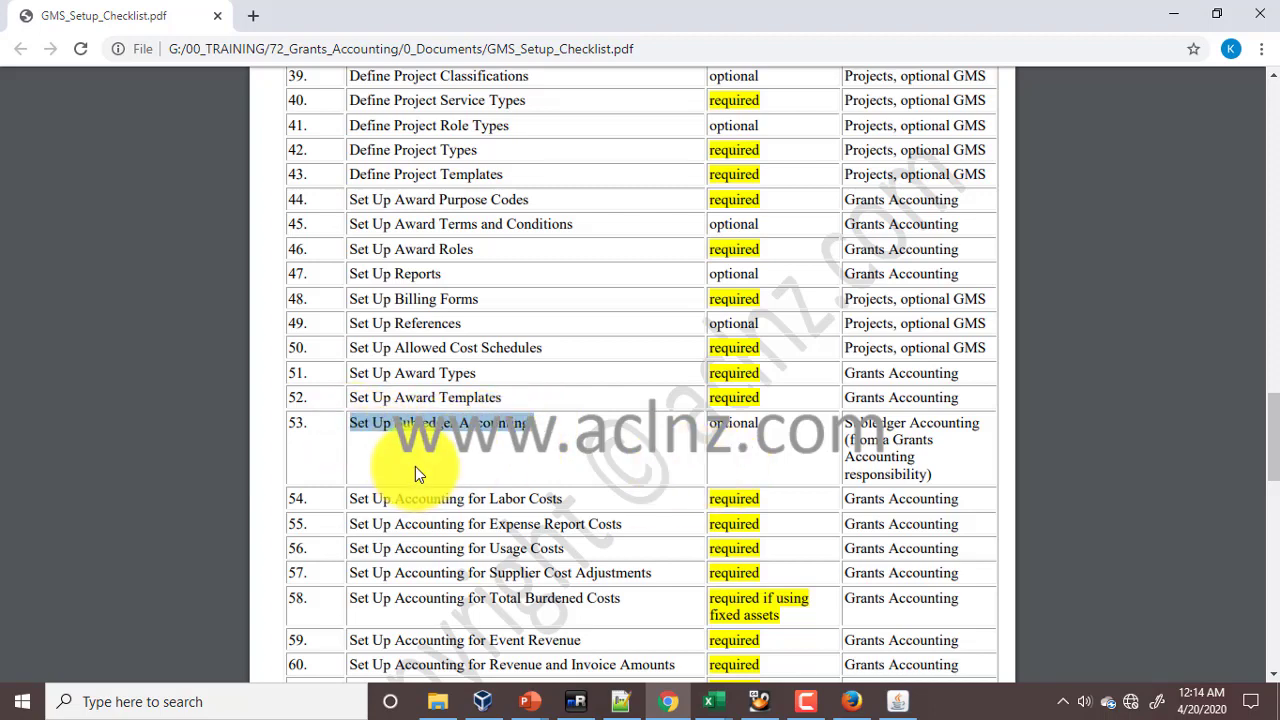
scroll(415, 470, "down", 1)
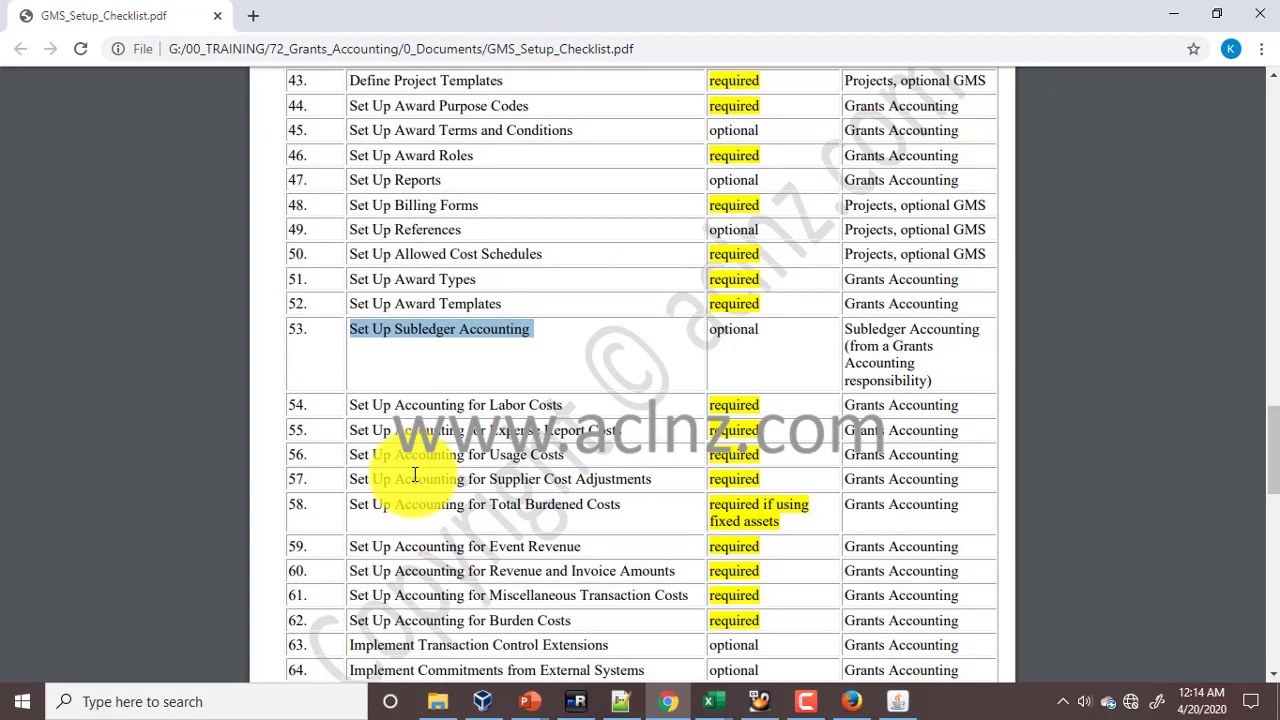
scroll(440, 530, "down", 1)
scroll(465, 480, "up", 1)
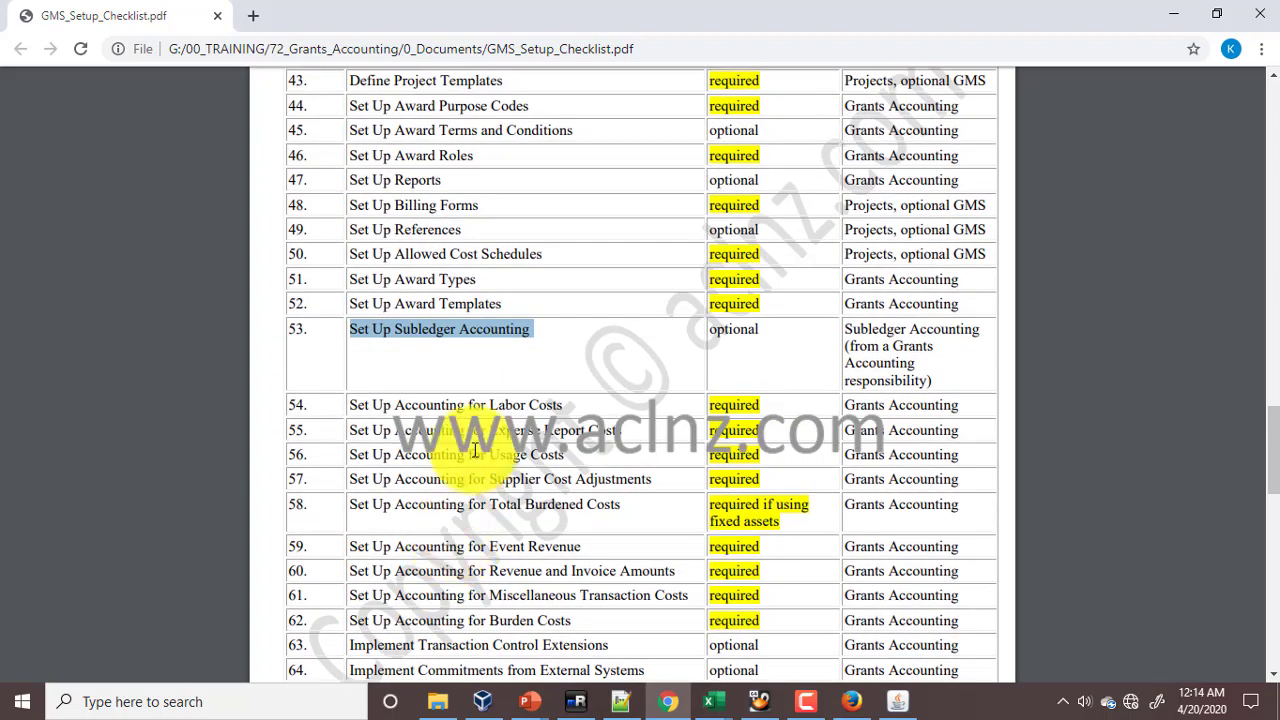
left_click(537, 331)
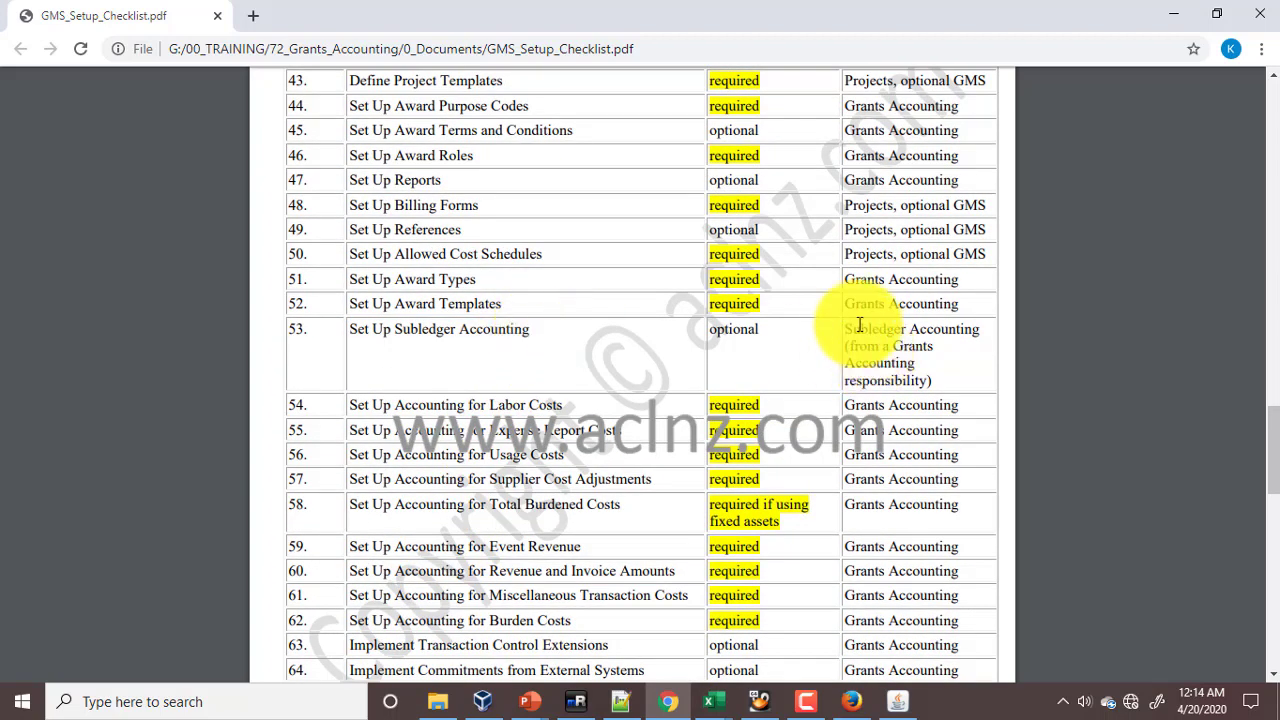
- Switch back to Oracle Applications, show the Navigator and collapse all expanded functions
left_click(897, 701)
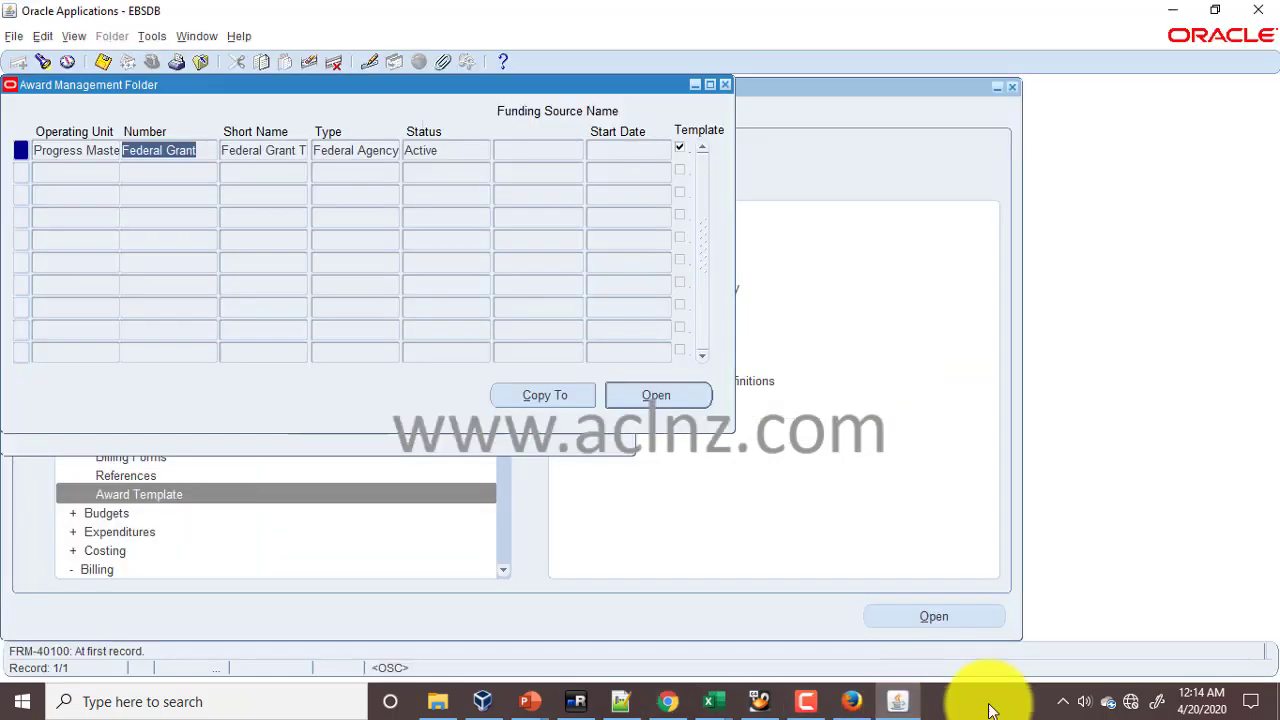
left_click(67, 62)
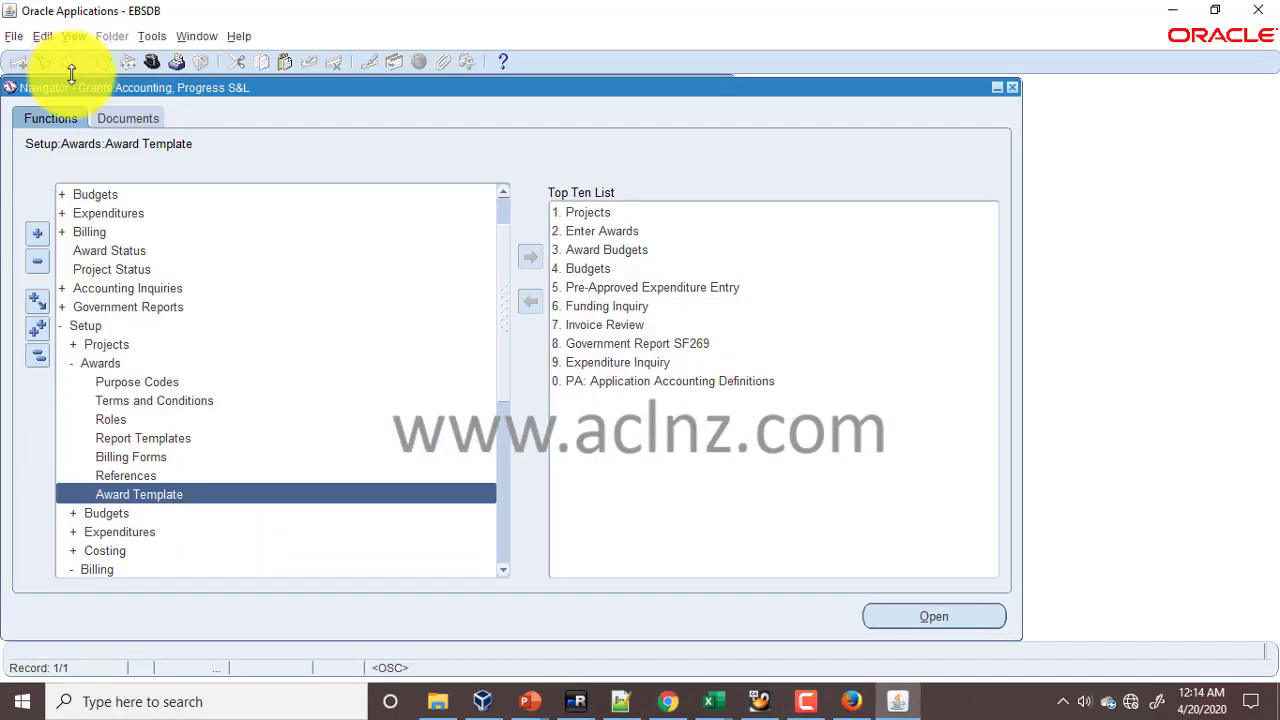
scroll(240, 389, "down", 2)
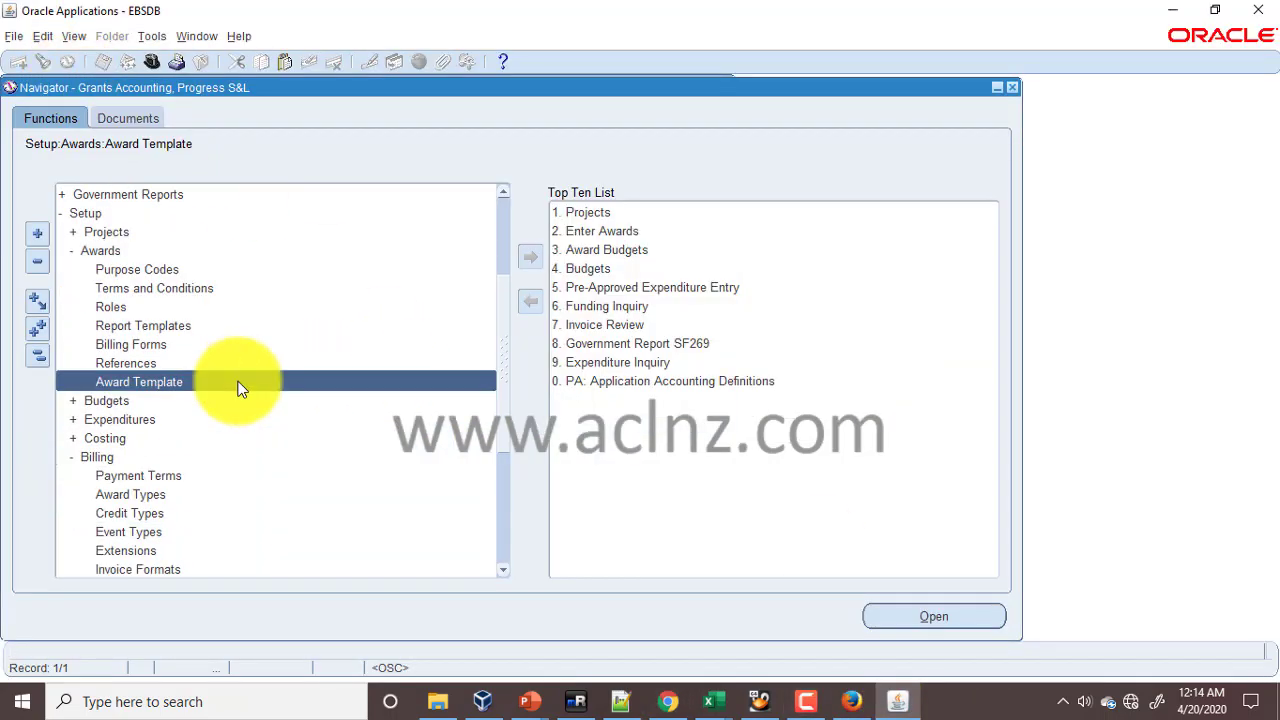
scroll(240, 389, "up", 2)
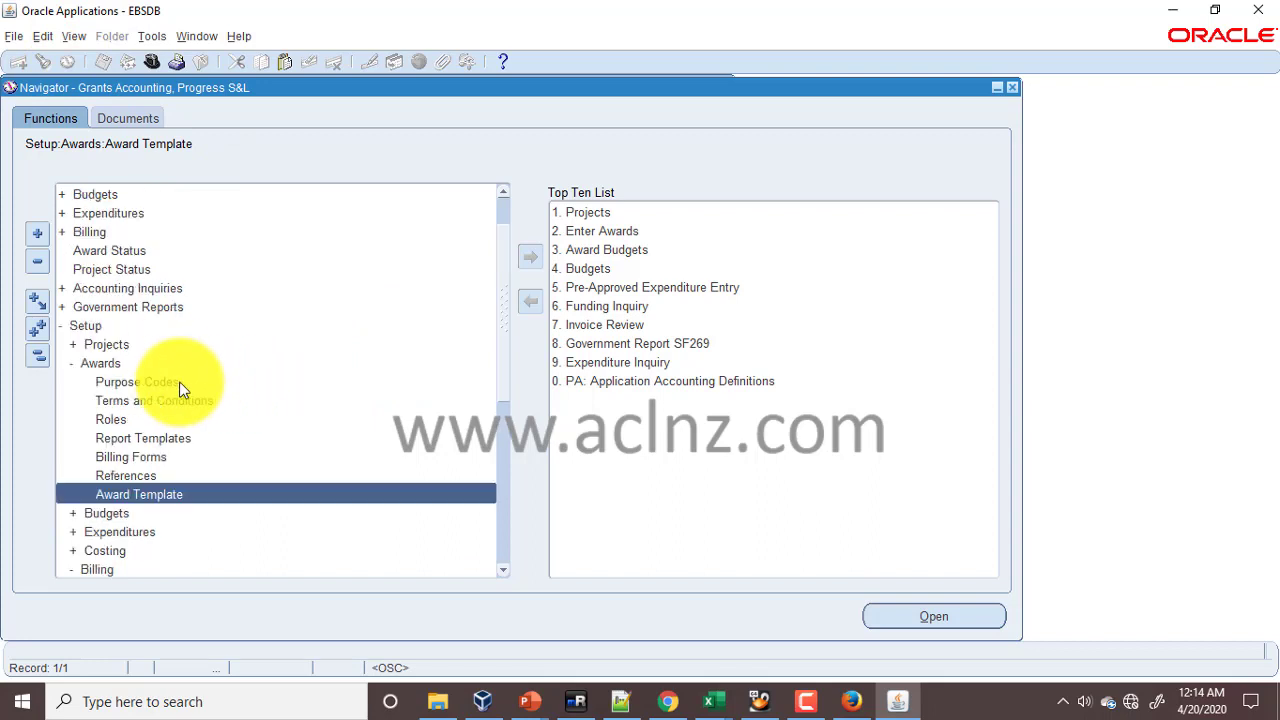
left_click(37, 352)
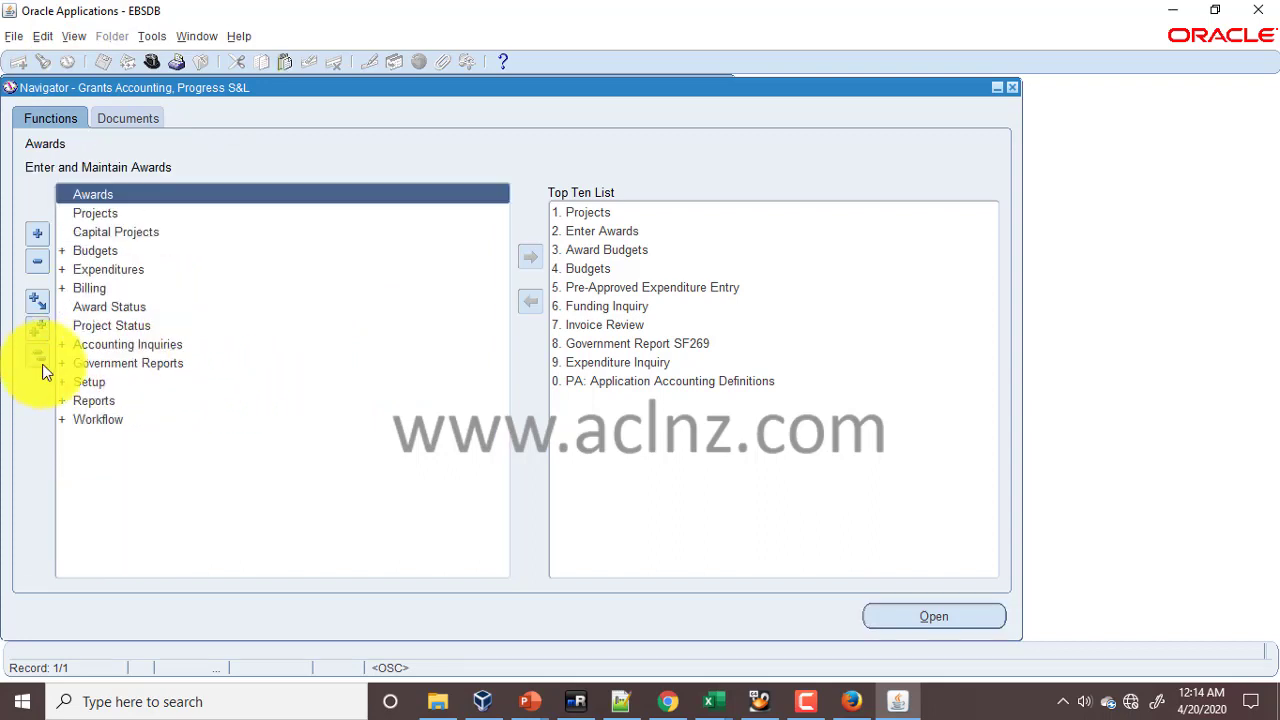
- Expand Setup and its Subledger Accounting branch in the Navigator
double_click(85, 380)
scroll(323, 371, "down", 1)
scroll(323, 380, "down", 1)
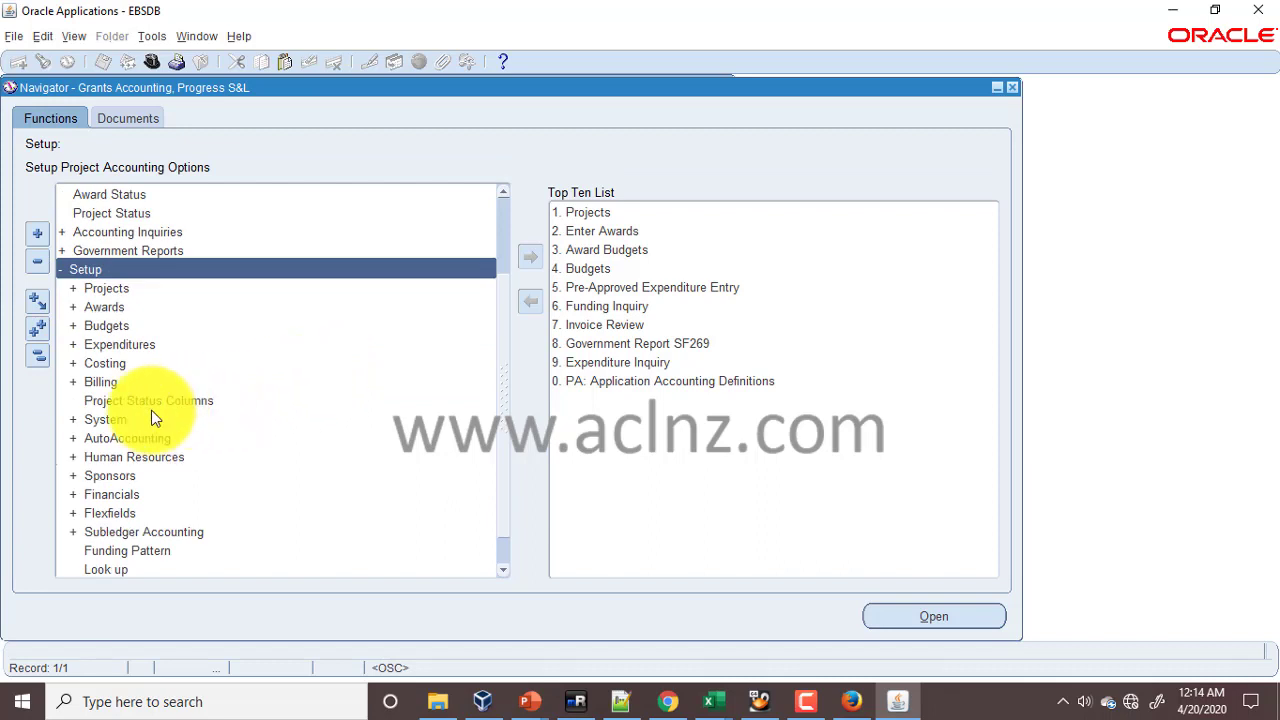
scroll(151, 410, "down", 1)
left_click(165, 493)
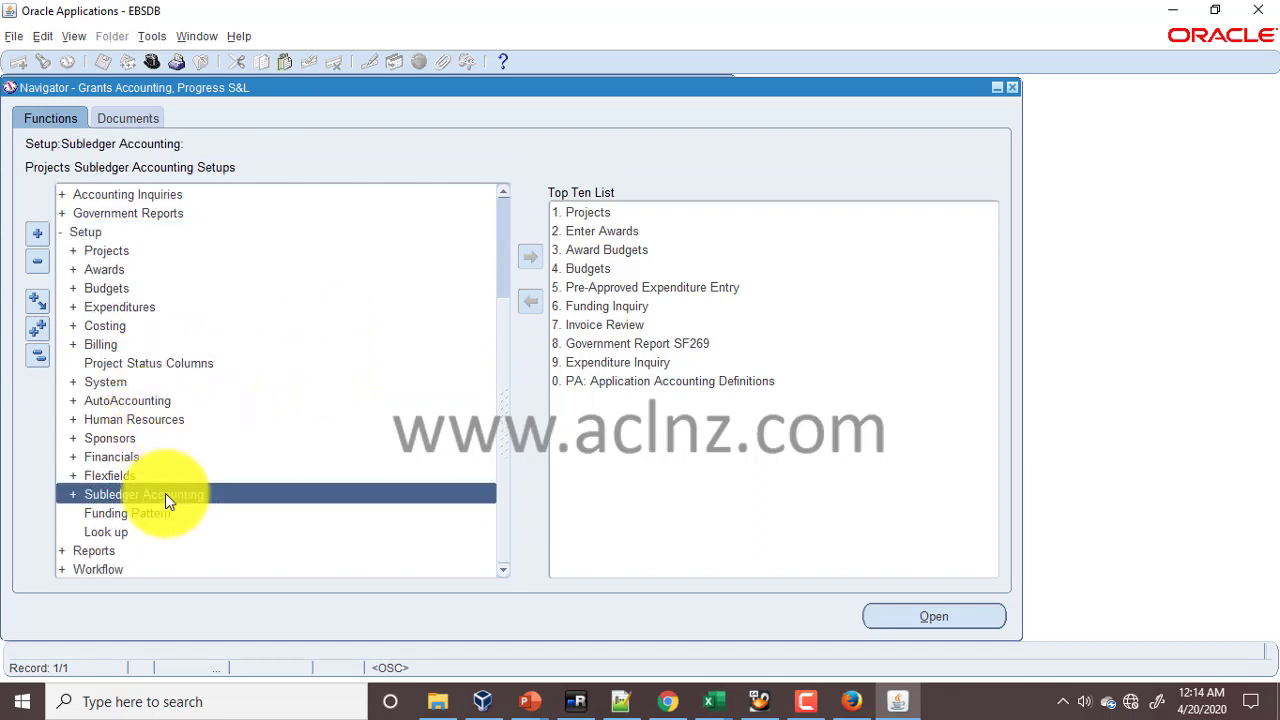
double_click(165, 493)
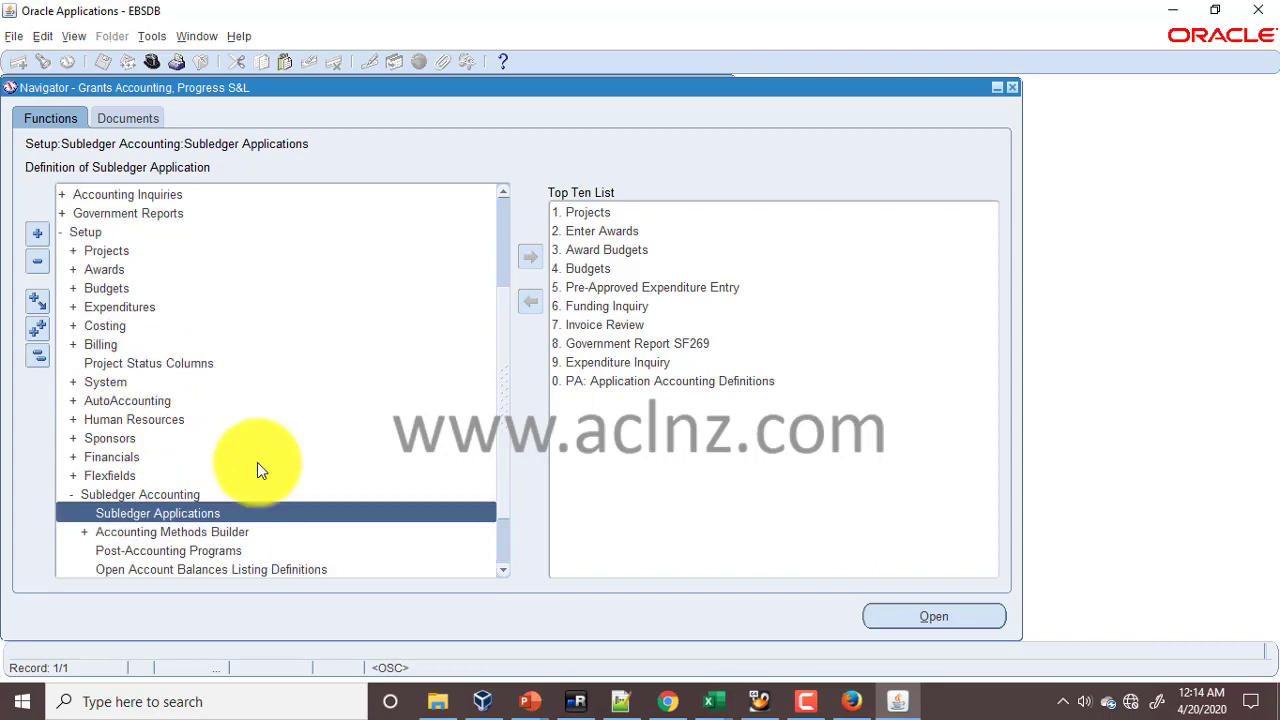
- Expand the Accounting Methods Builder under Subledger Accounting and review its functions
scroll(257, 462, "down", 1)
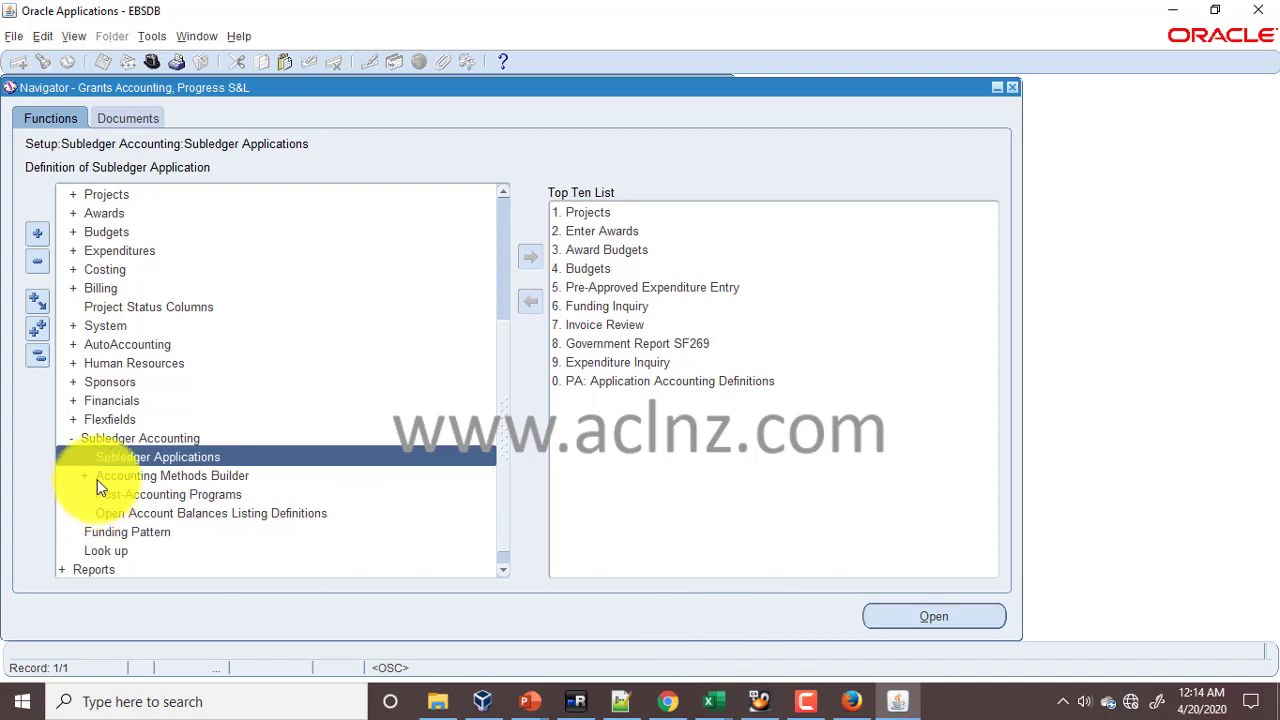
double_click(153, 478)
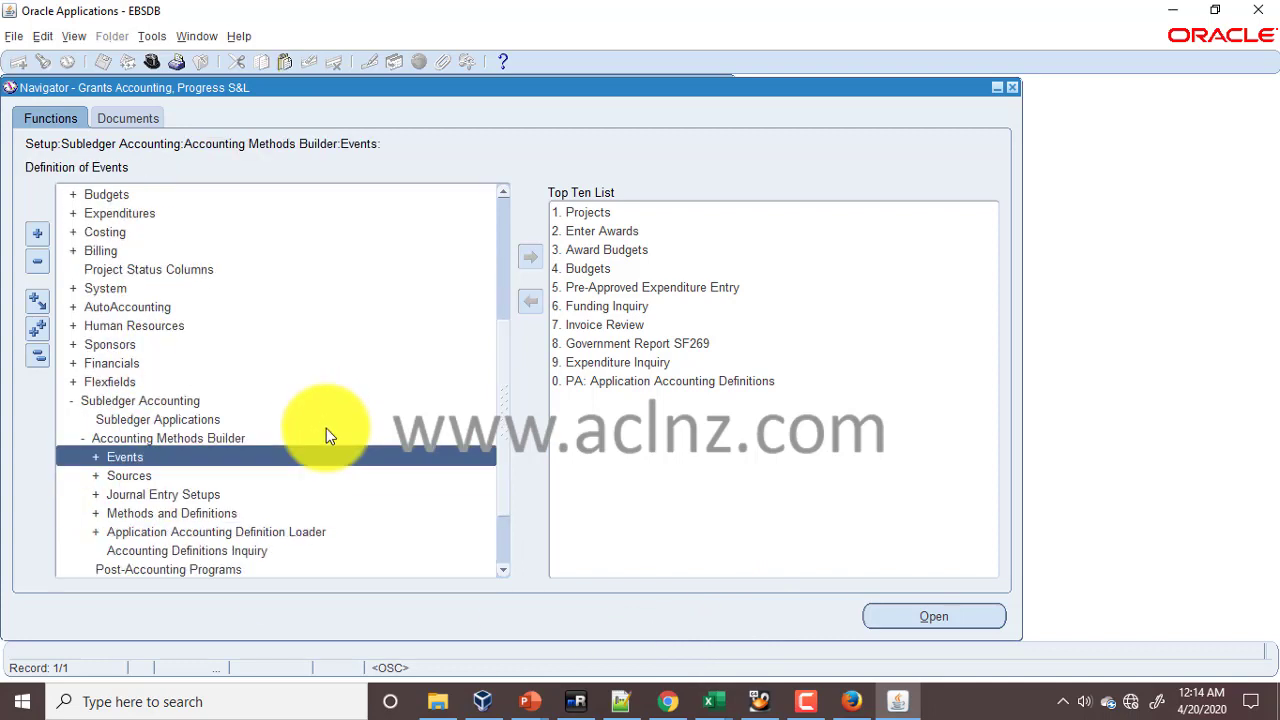
scroll(326, 428, "down", 1)
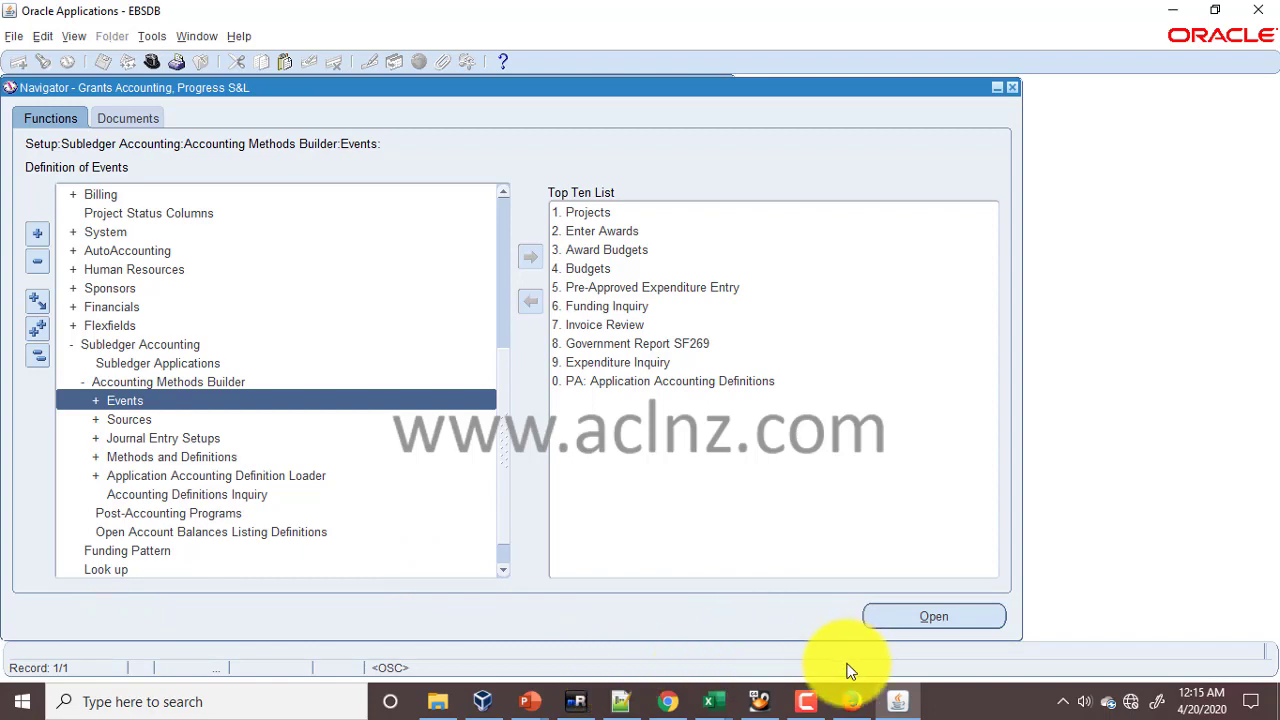
- Review the accounting setup items from 54 onward in the Chrome PDF checklist, and return to the Oracle Applications Navigator
left_click(668, 700)
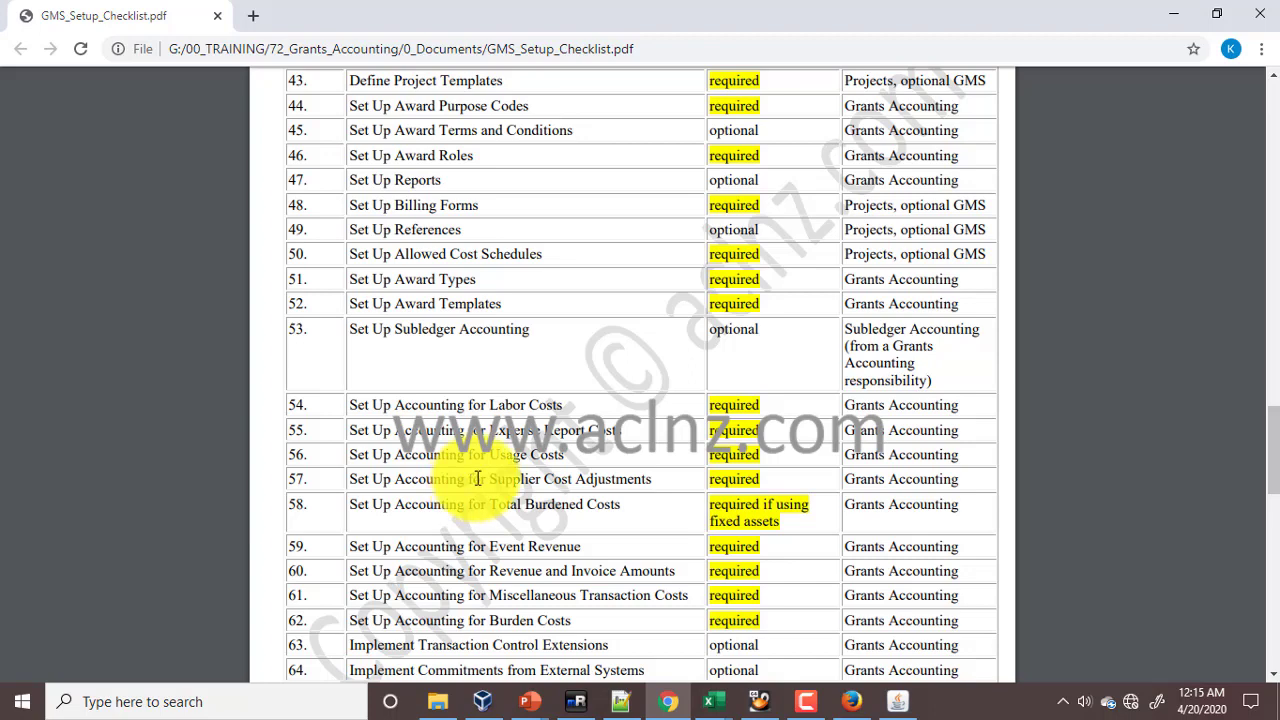
scroll(473, 482, "down", 1)
scroll(473, 482, "down", 1)
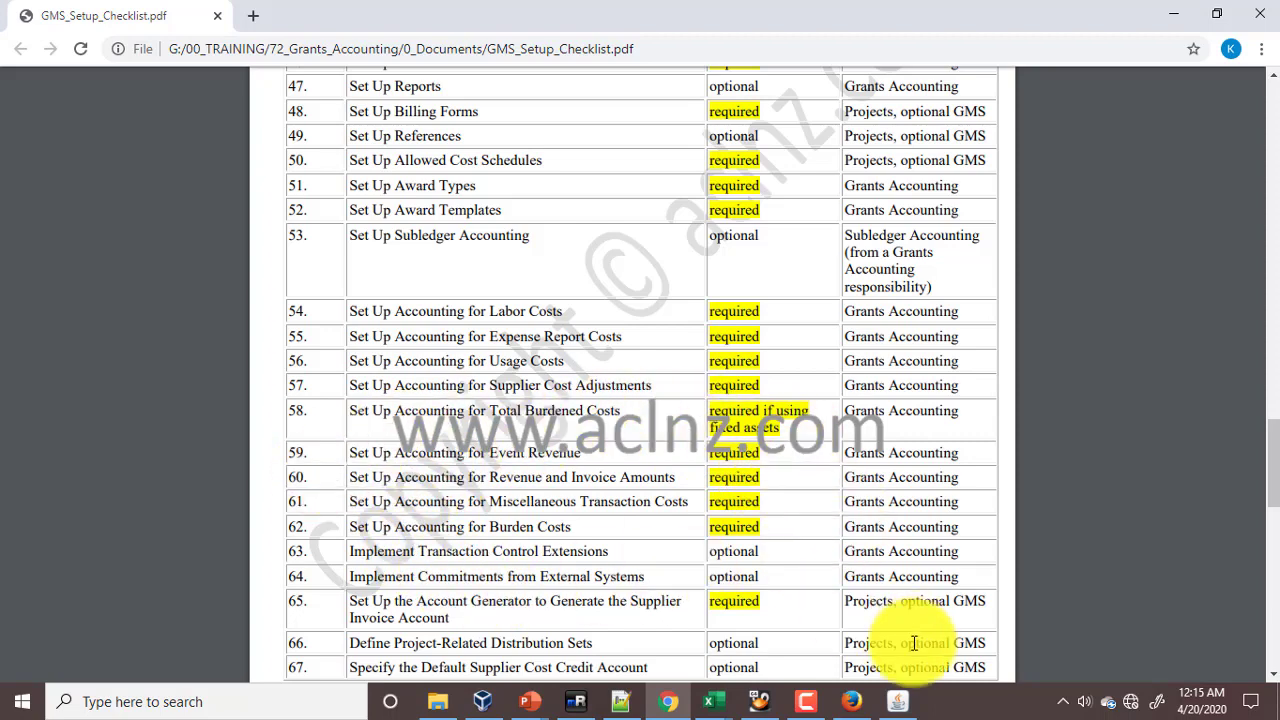
left_click(897, 703)
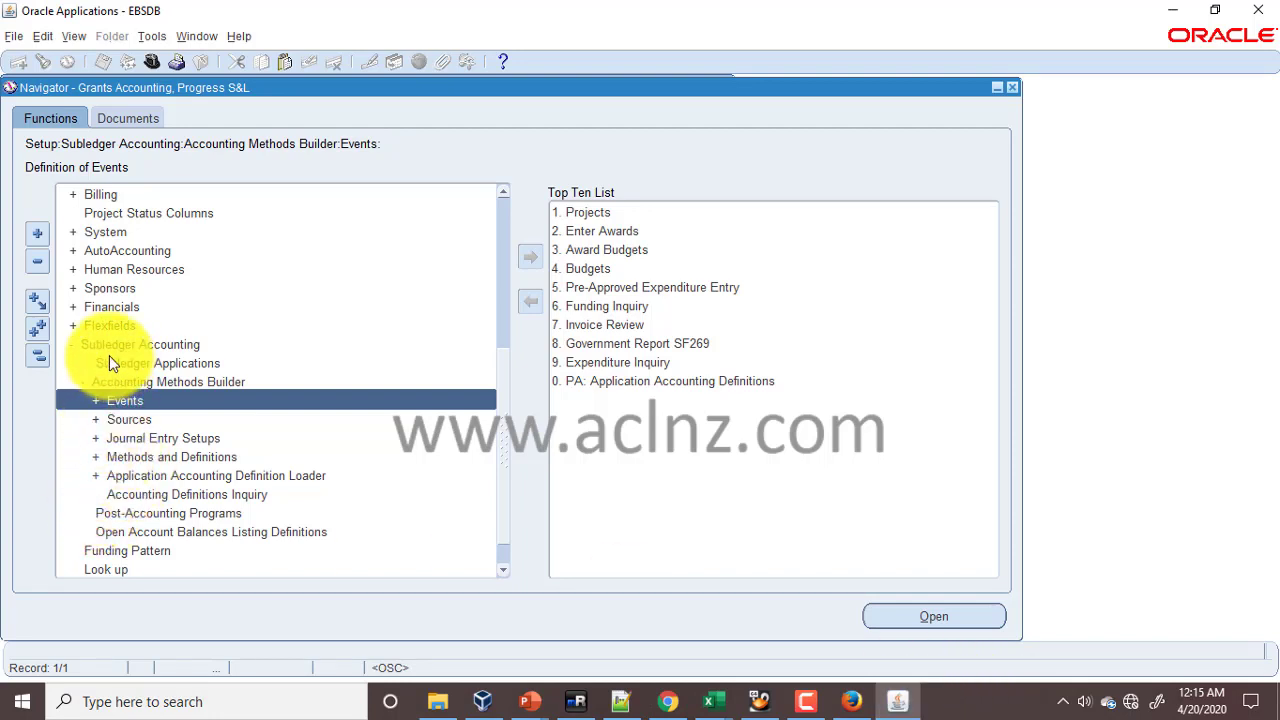
- Highlight items 59 to 62, from Event Revenue to Burden Costs, in the Chrome checklist, and return to Oracle Applications
left_click(668, 706)
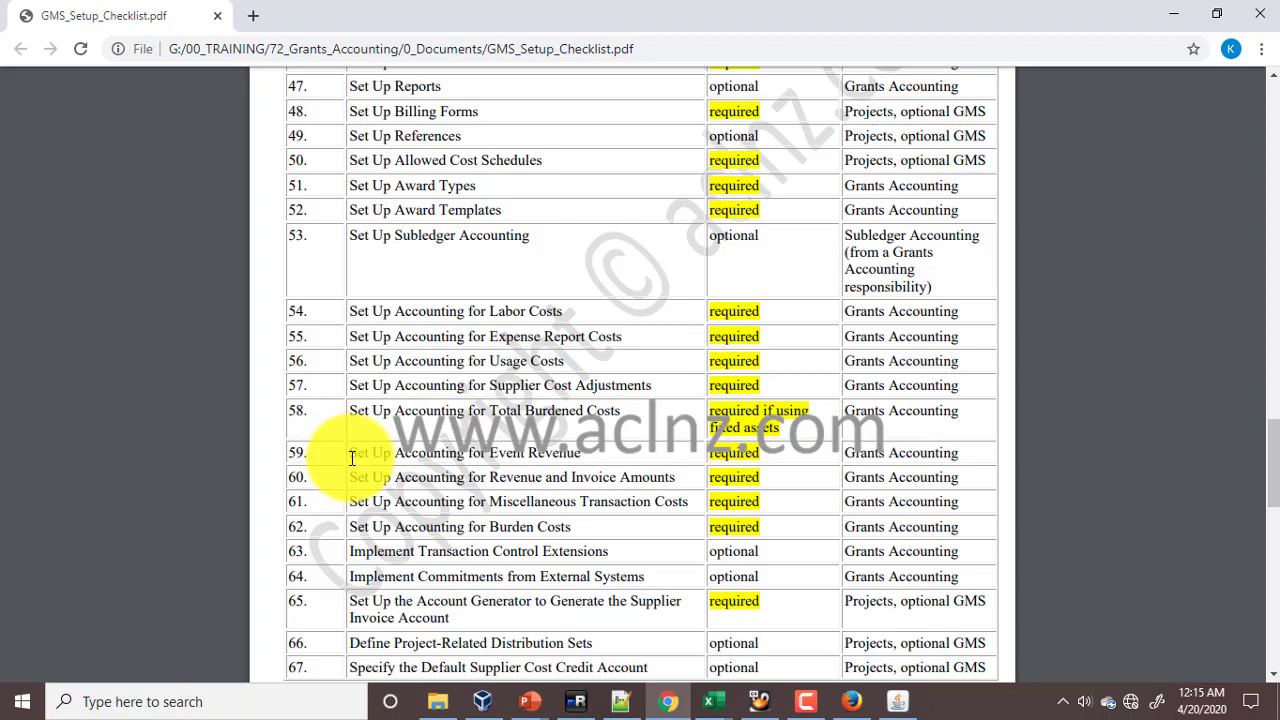
left_click_drag(351, 457, 587, 534)
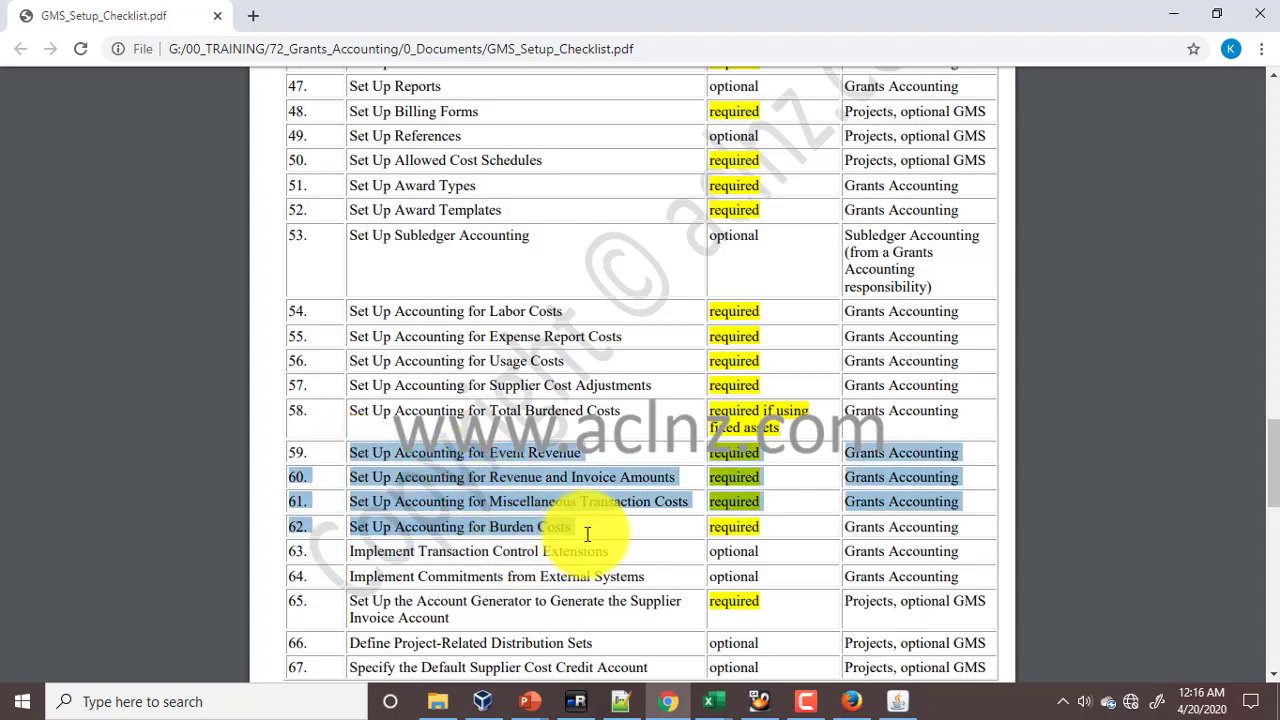
left_click(590, 534)
left_click(898, 704)
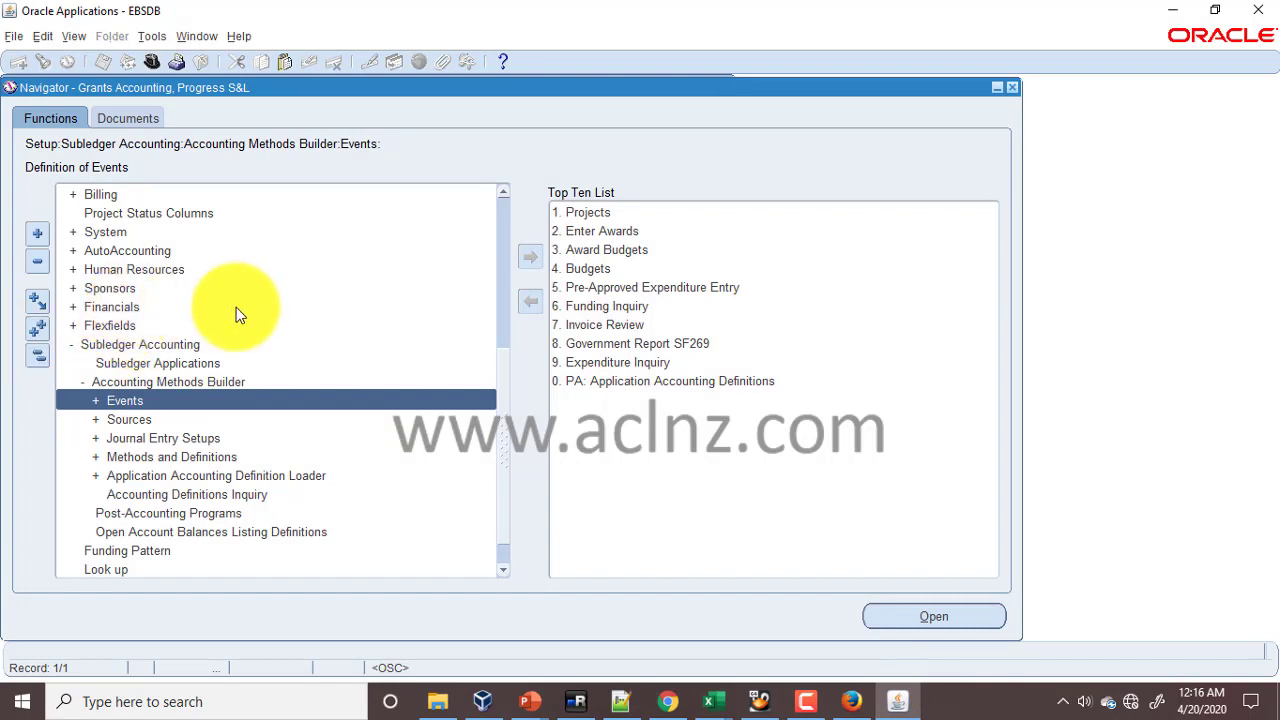
- Expand the System and AutoAccounting branches under Setup in the Navigator and review their functions
scroll(104, 232, "up", 5)
left_click(104, 232)
scroll(300, 300, "down", 1)
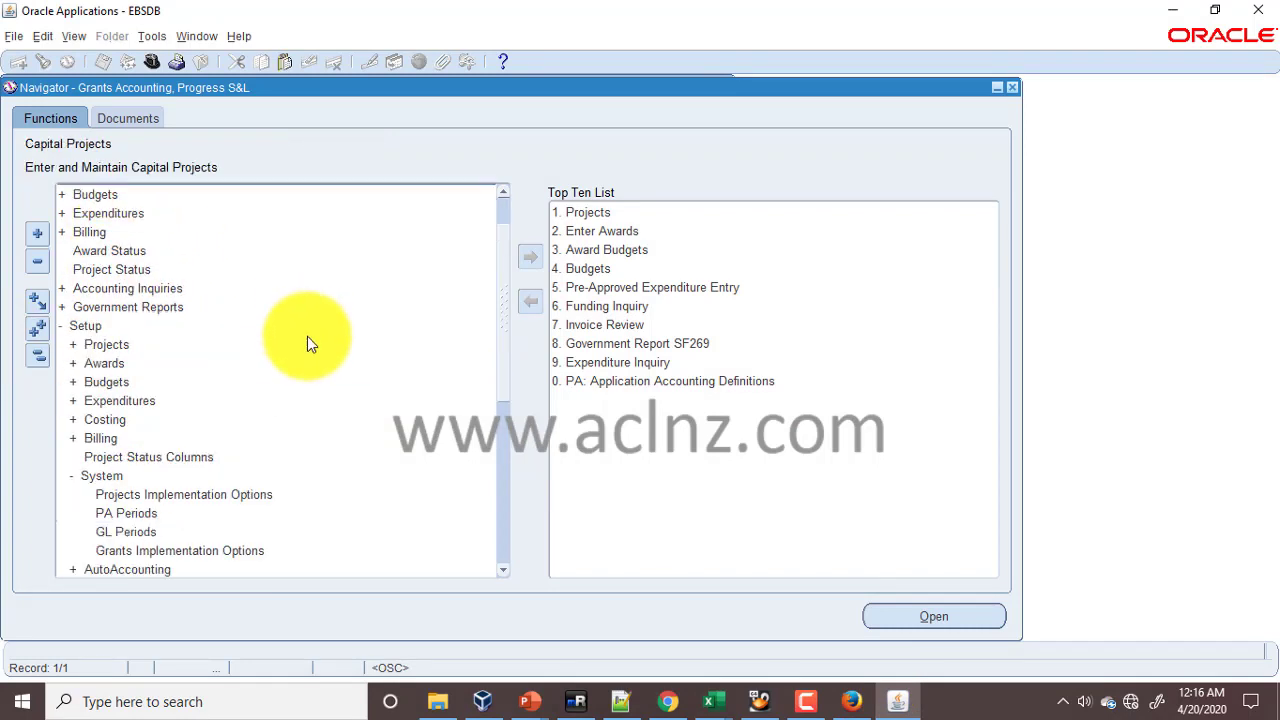
scroll(307, 336, "down", 2)
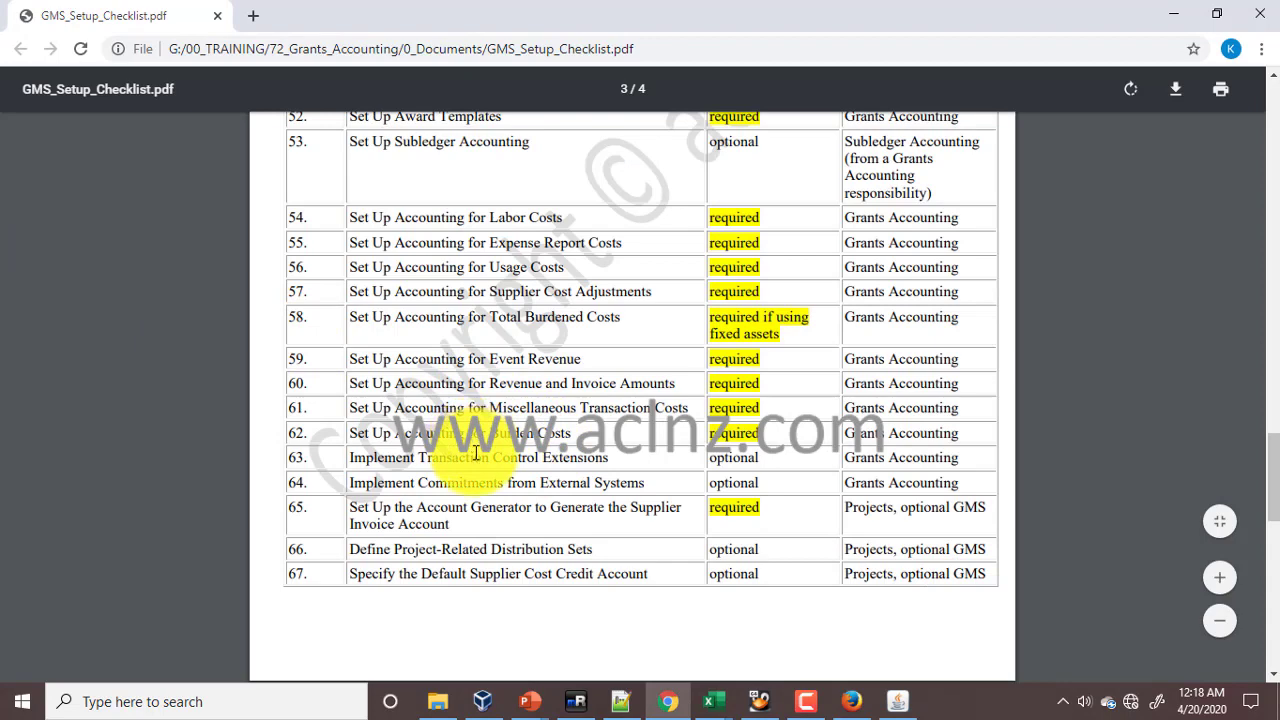
- Switch to the Chrome PDF checklist and review items 63 to 67, from Transaction Control Extensions to the Default Supplier Cost Credit Account
scroll(476, 455, "down", 2)
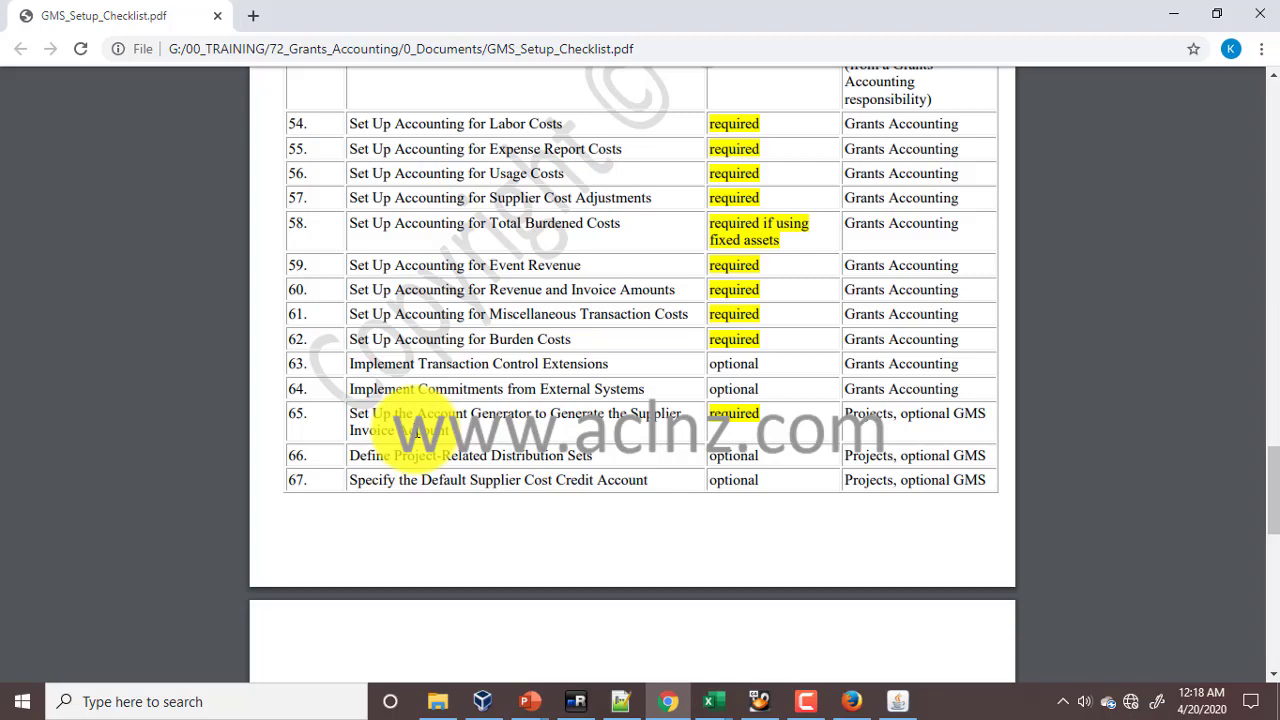
scroll(418, 432, "down", 2)
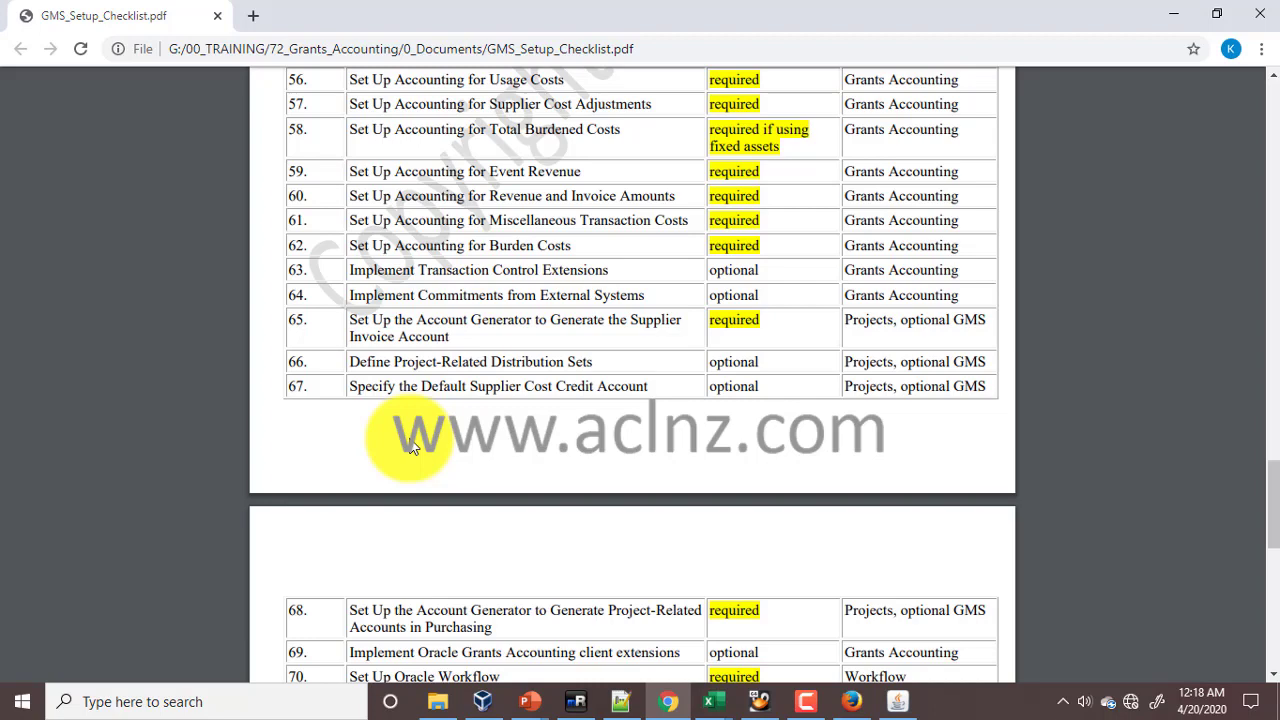
scroll(410, 445, "down", 1)
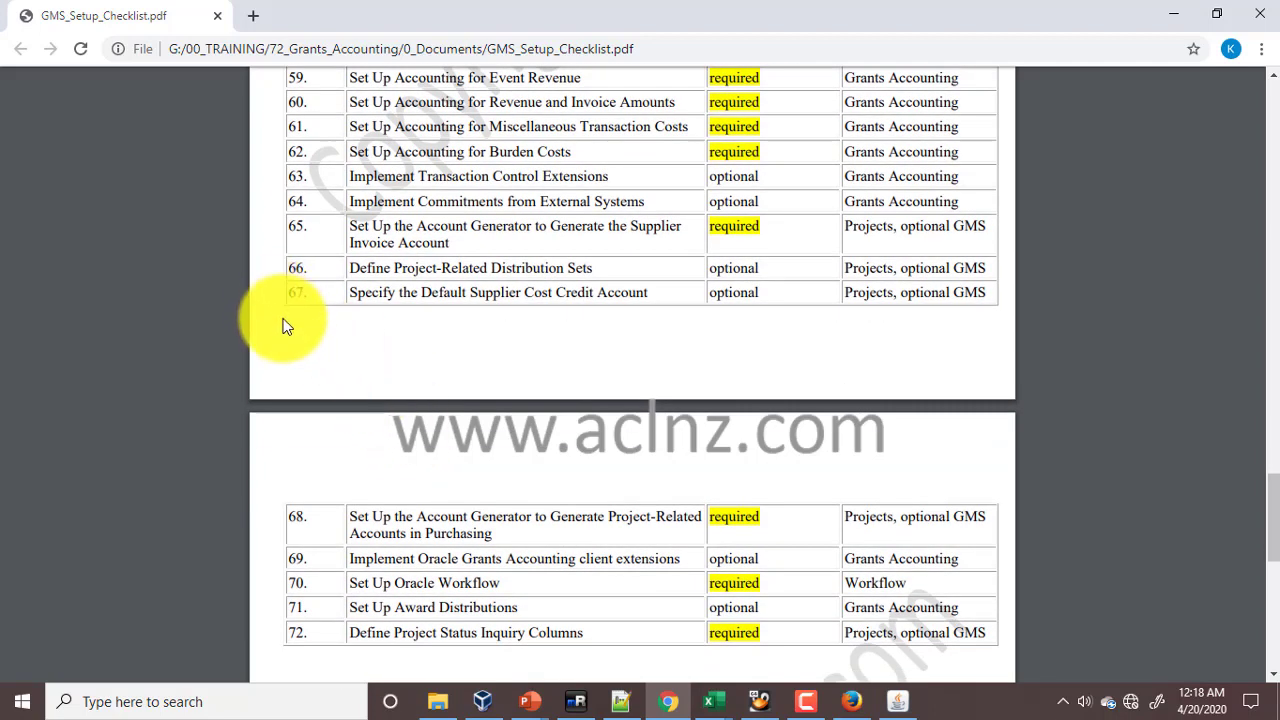
scroll(306, 396, "up", 1)
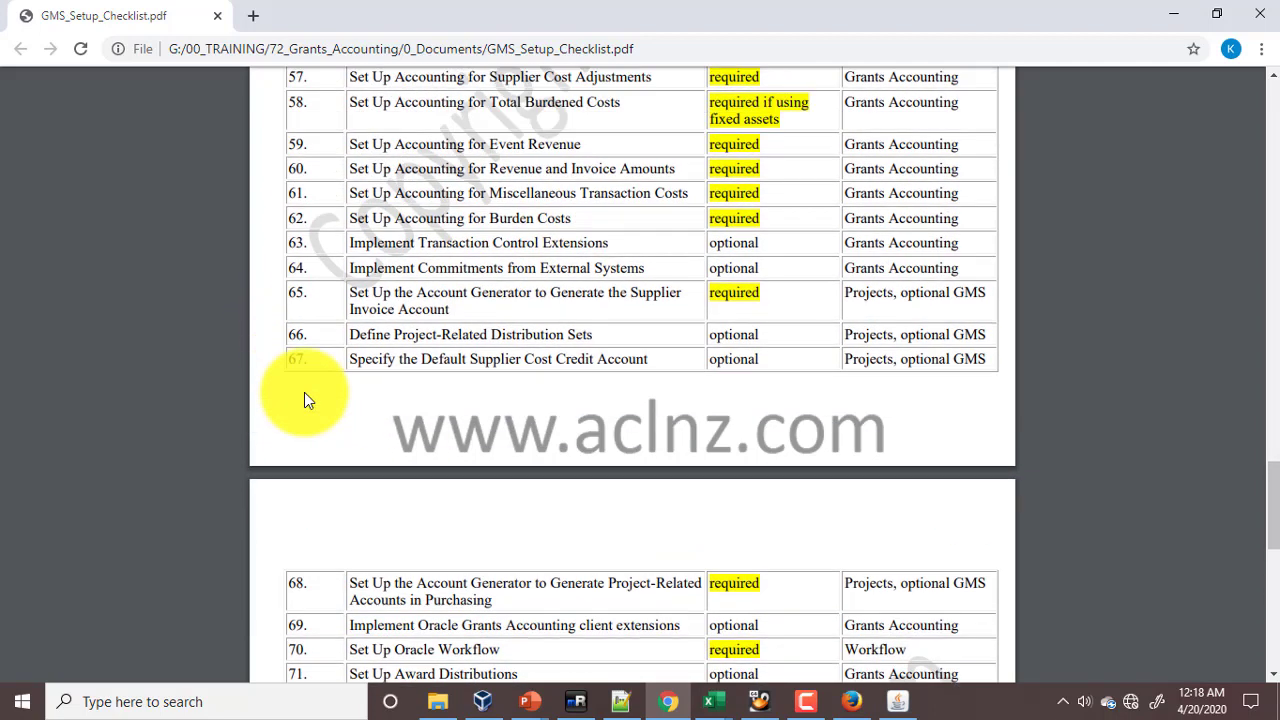
scroll(306, 400, "up", 1)
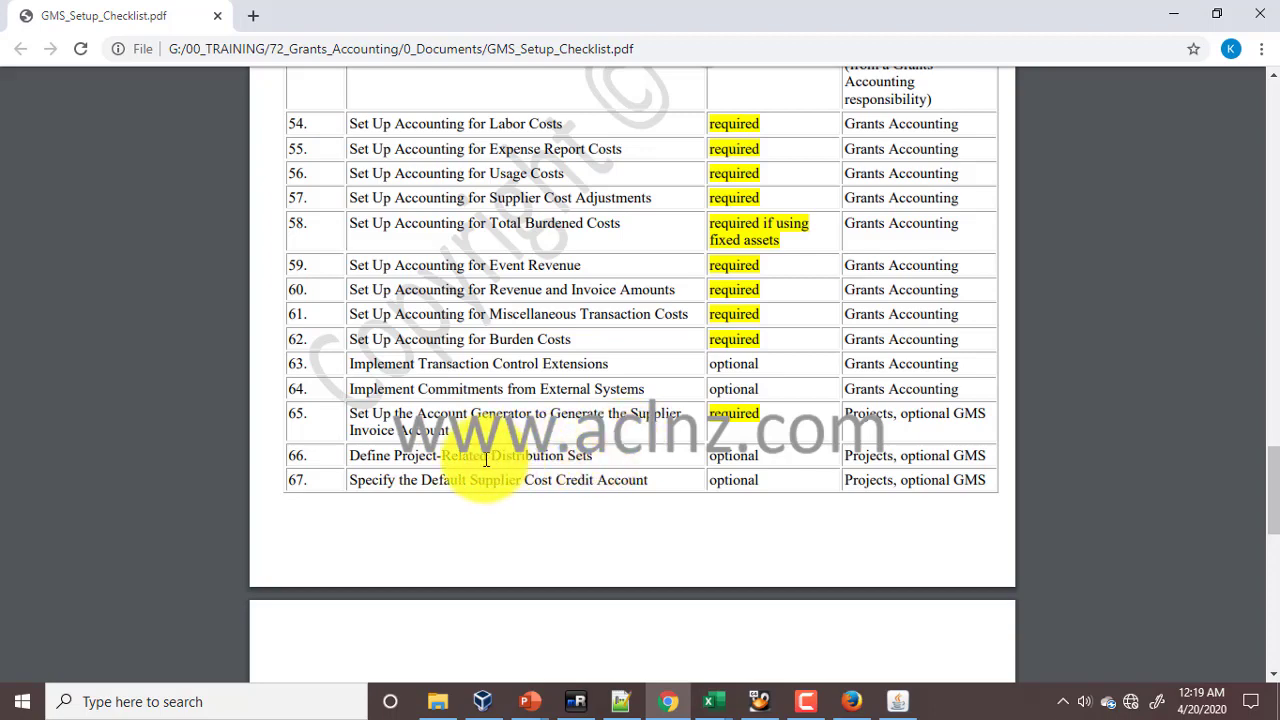
- Review checklist items 68 to 72 and highlight item 70, Set Up Oracle Workflow
scroll(486, 459, "down", 2)
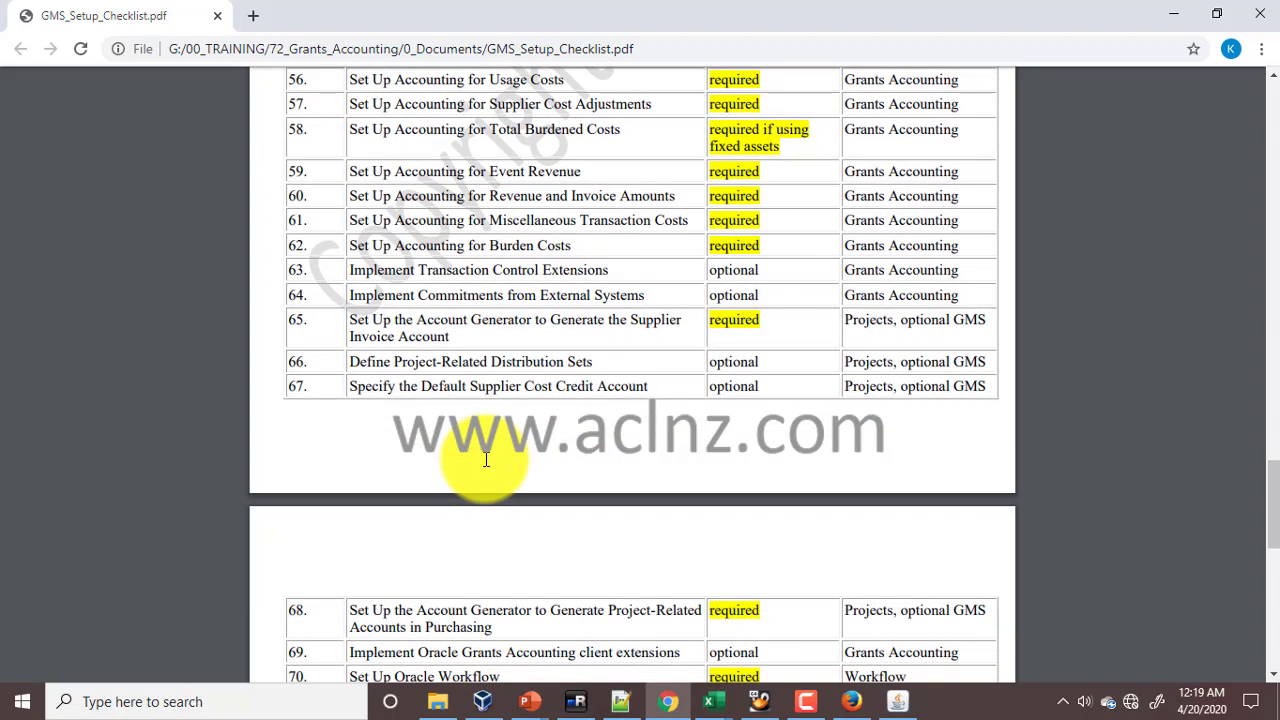
scroll(486, 459, "down", 2)
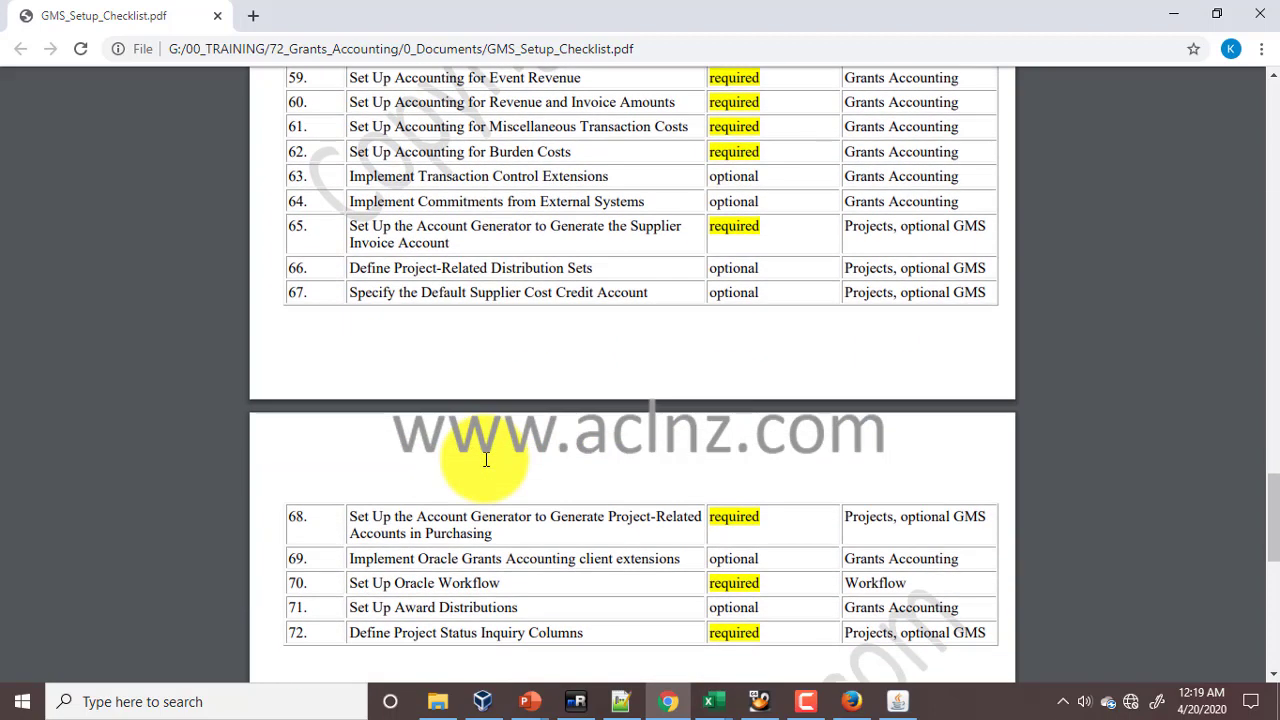
scroll(486, 459, "down", 2)
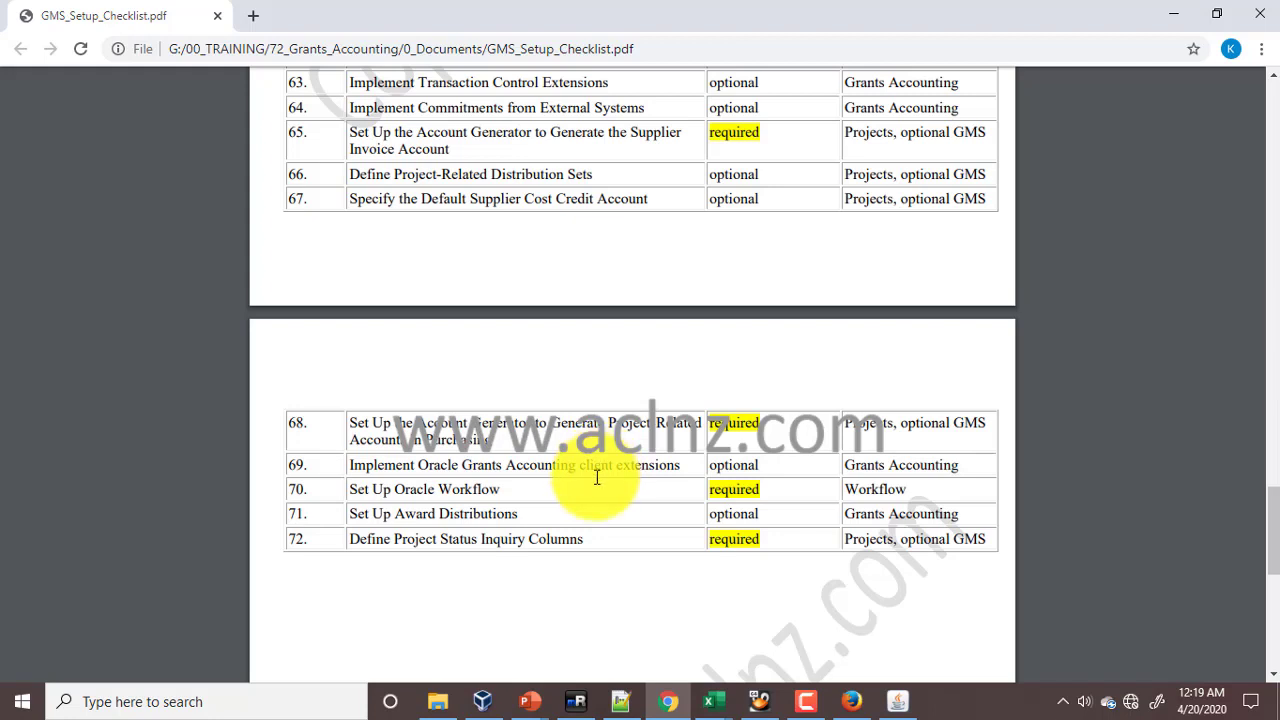
scroll(596, 477, "down", 1)
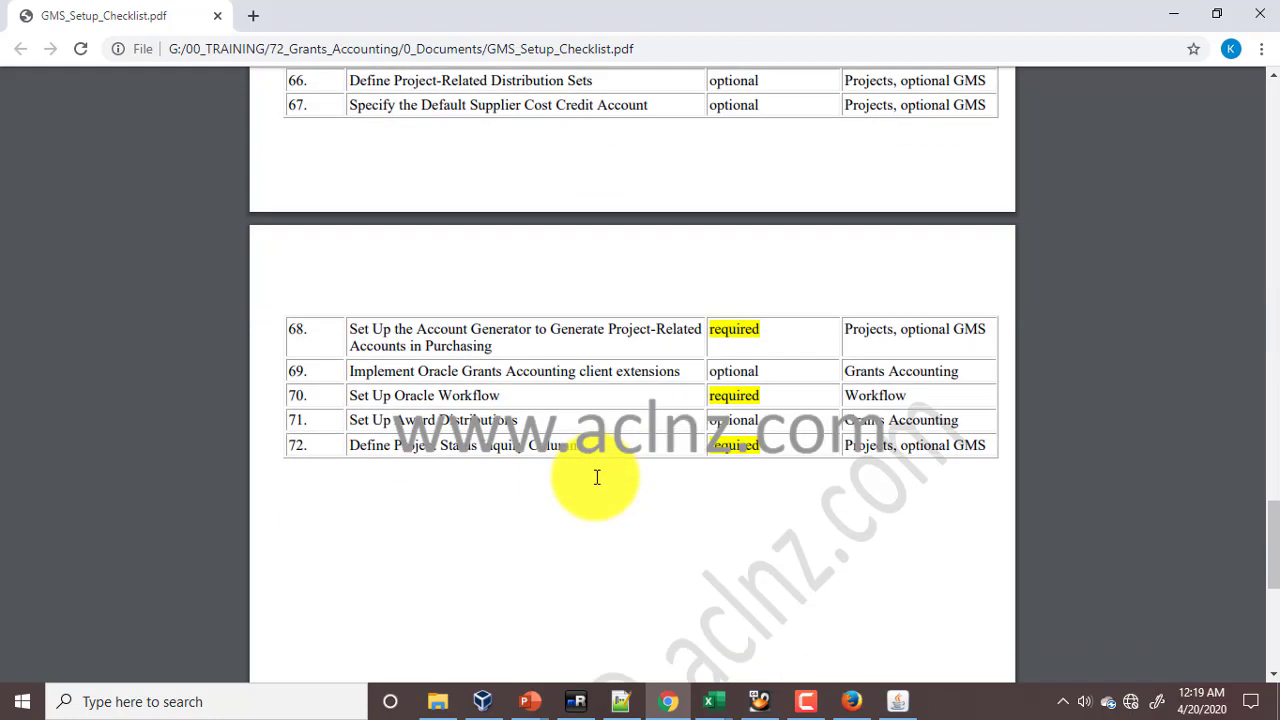
scroll(596, 477, "down", 1)
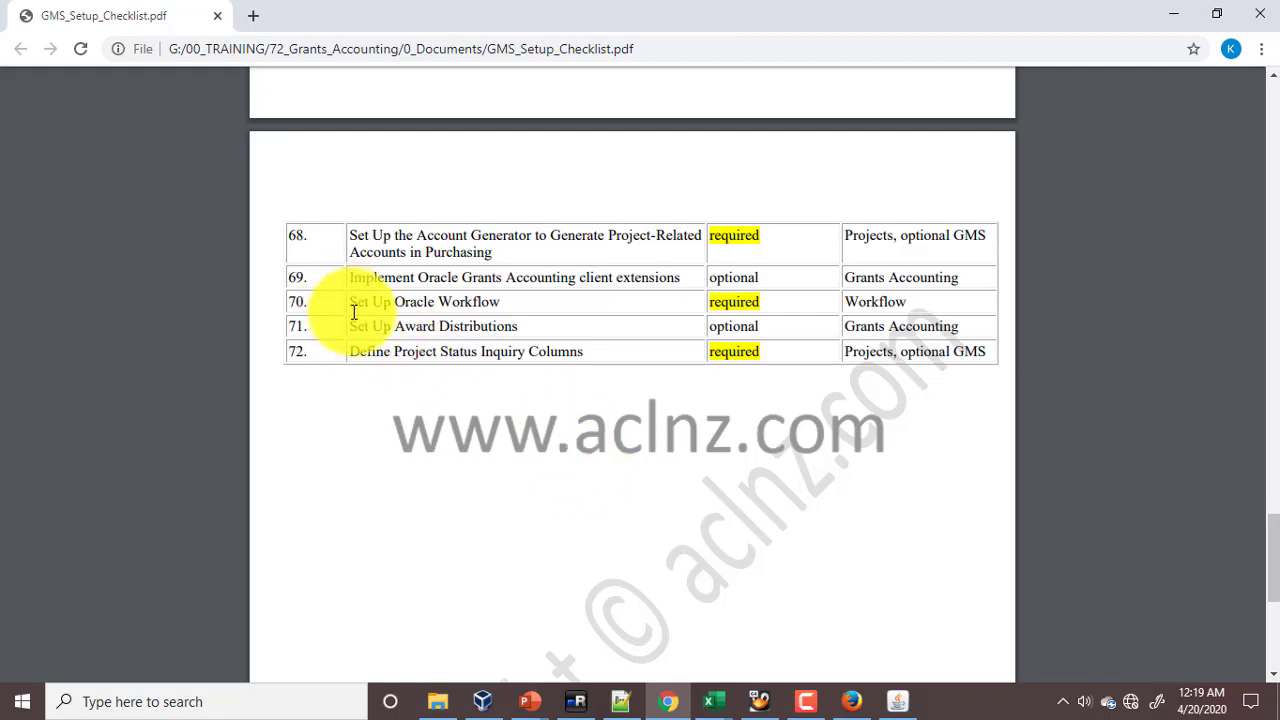
left_click_drag(352, 303, 496, 302)
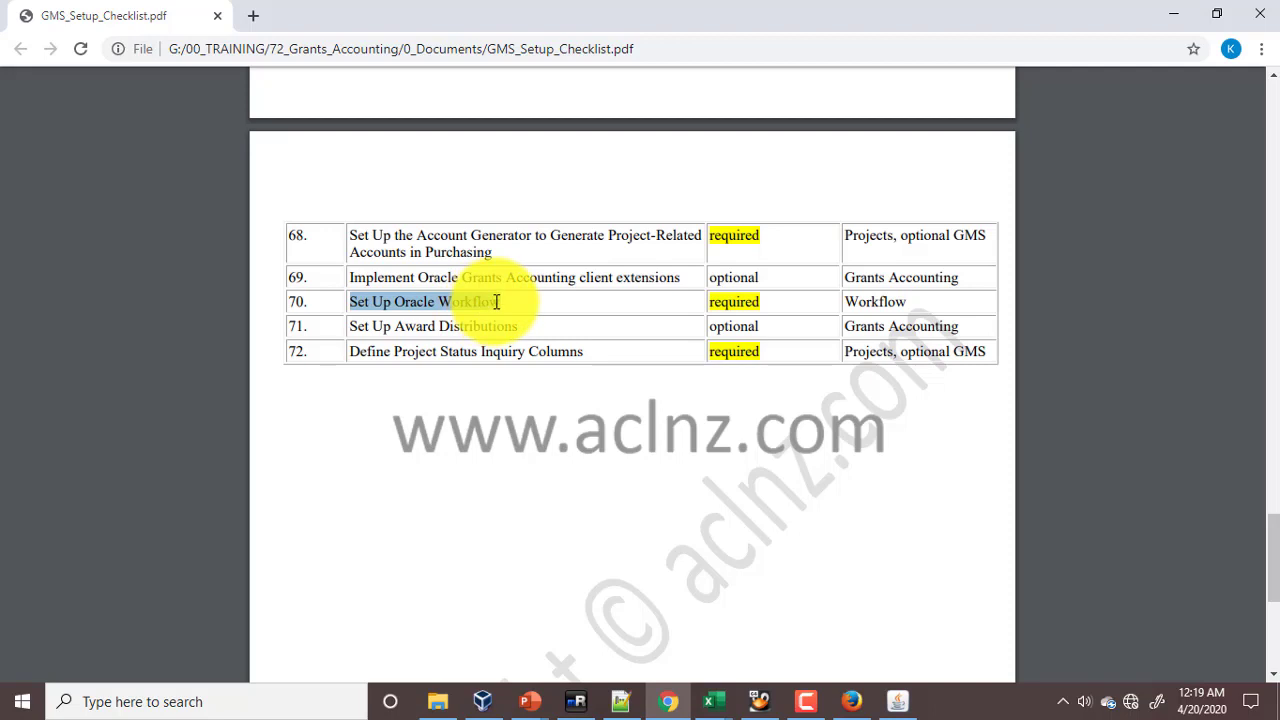
- In Oracle Applications, collapse the Navigator tree, view the Federal Grant award template from its open folder window, and close its forms
left_click(897, 701)
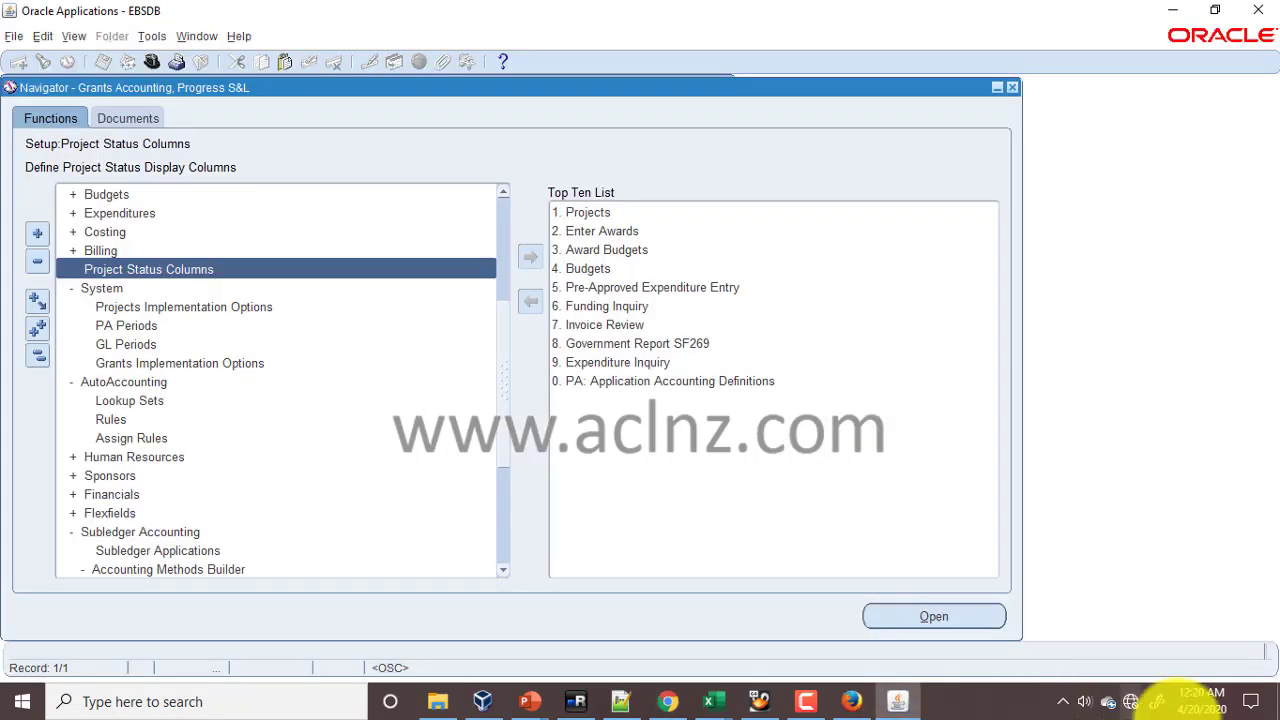
left_click(37, 357)
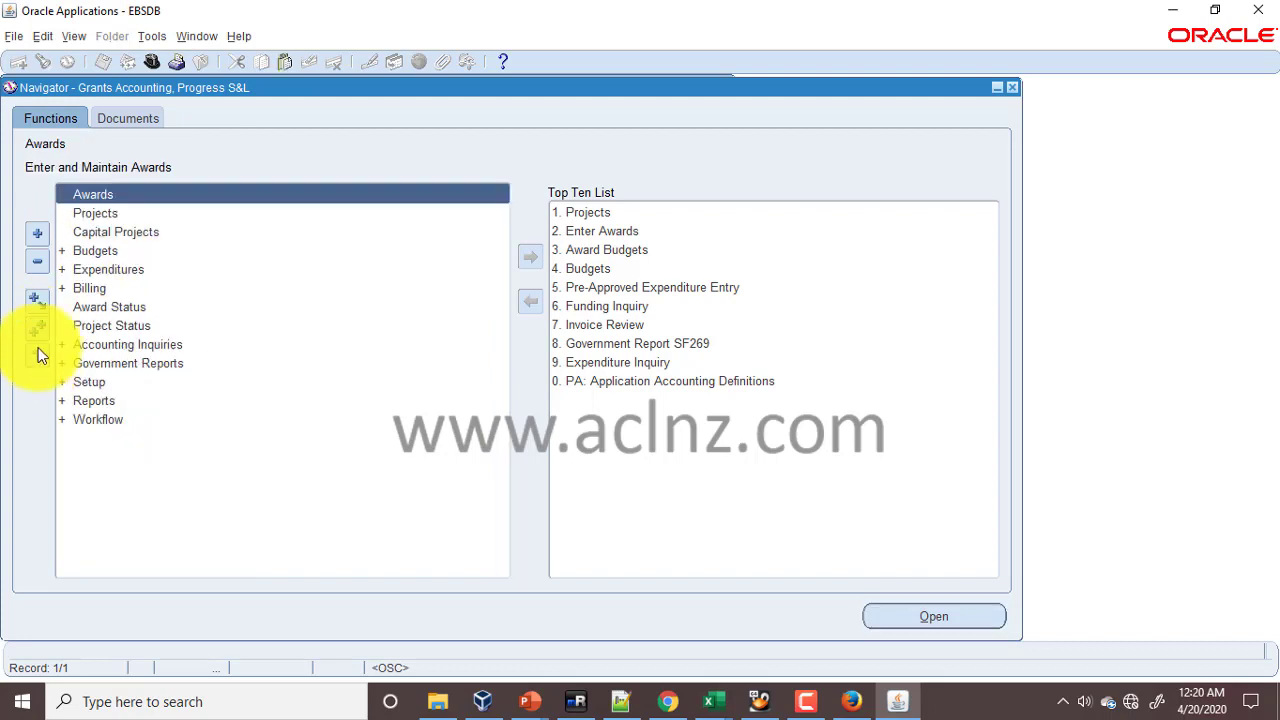
left_click(196, 33)
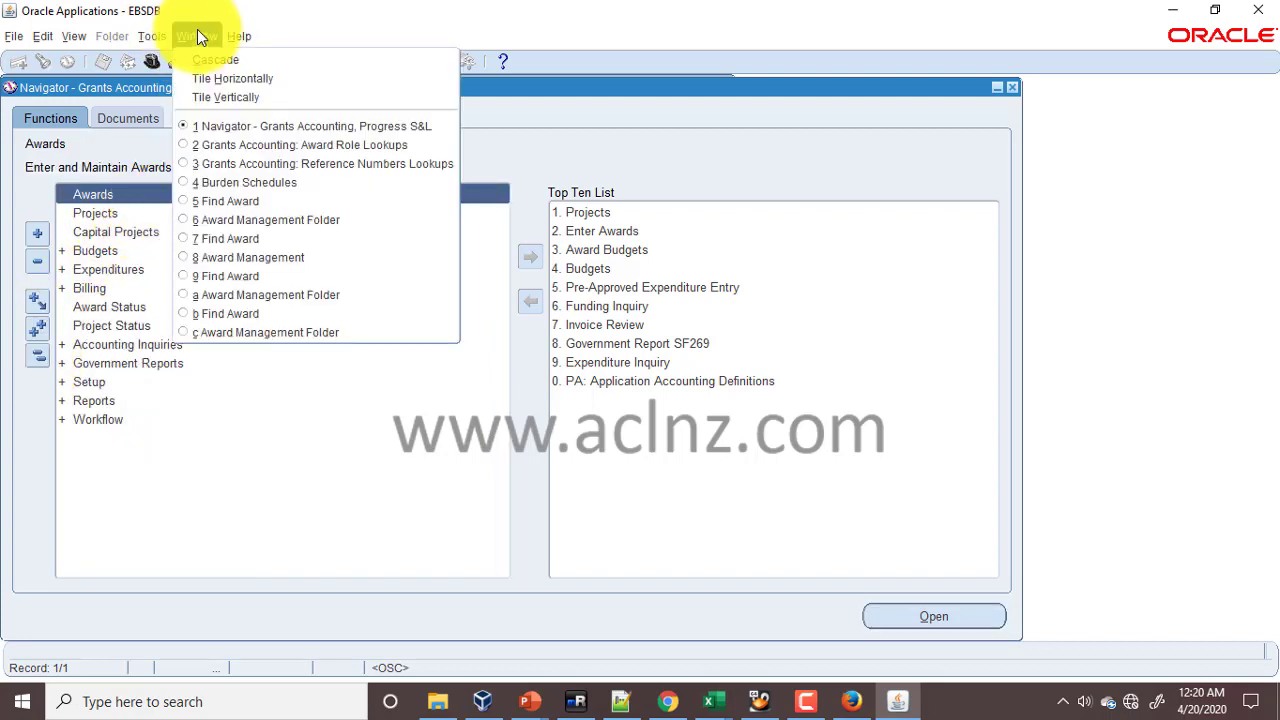
left_click(286, 298)
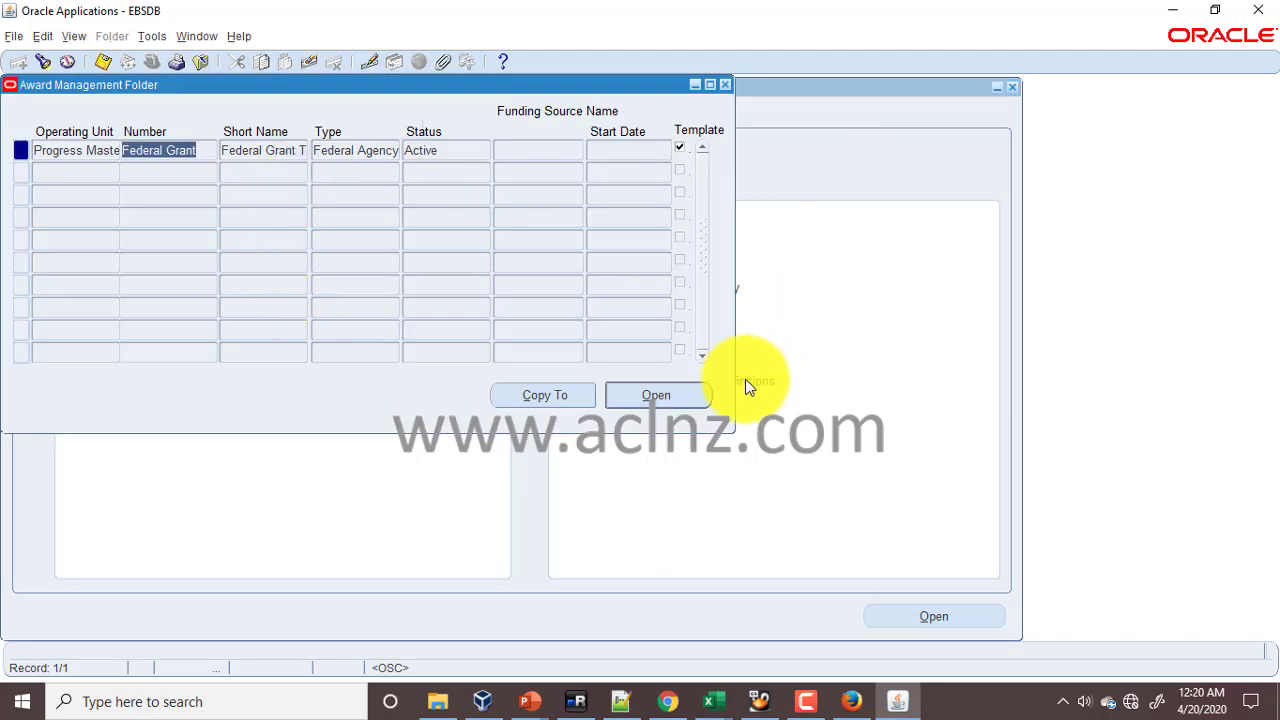
left_click(658, 397)
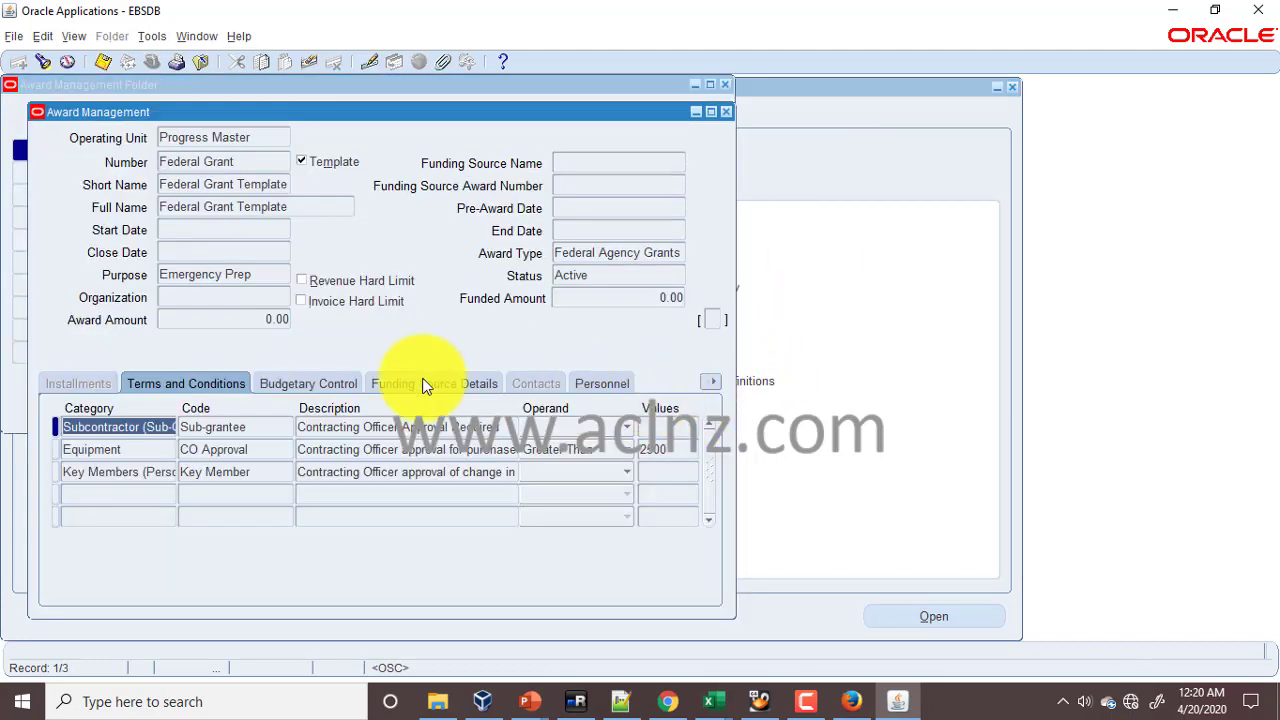
left_click(725, 113)
left_click(724, 84)
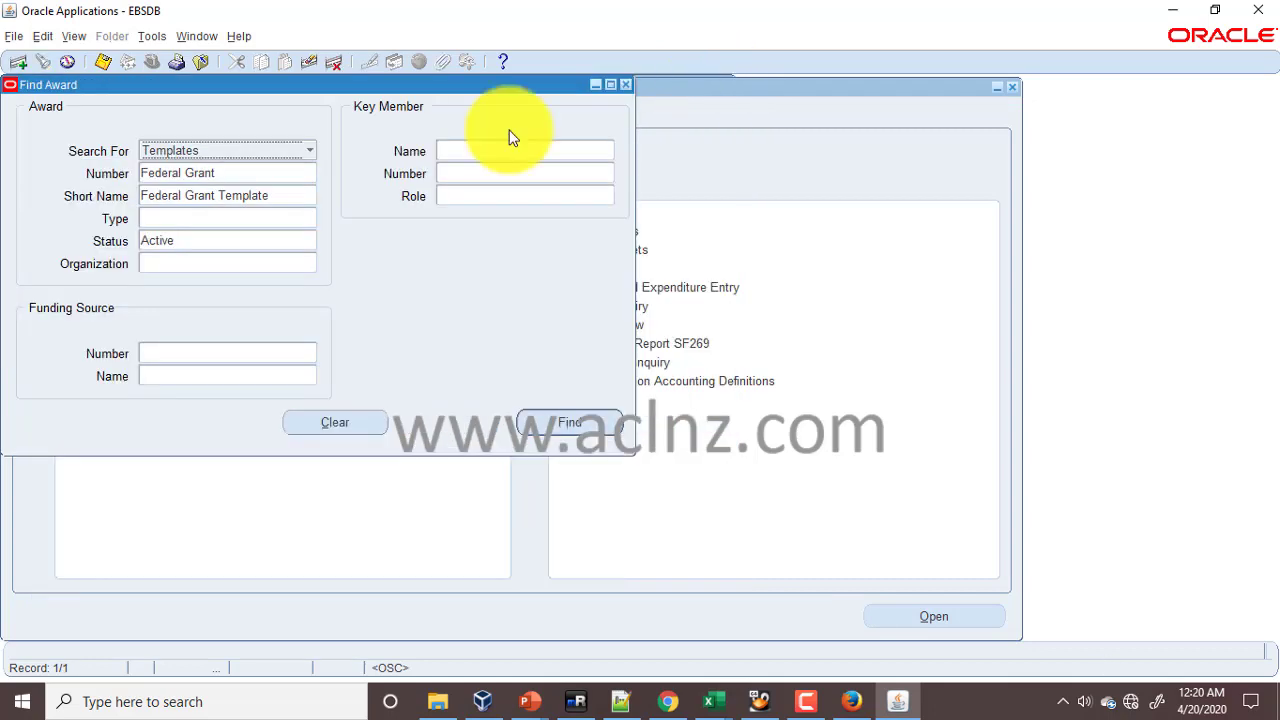
left_click(624, 85)
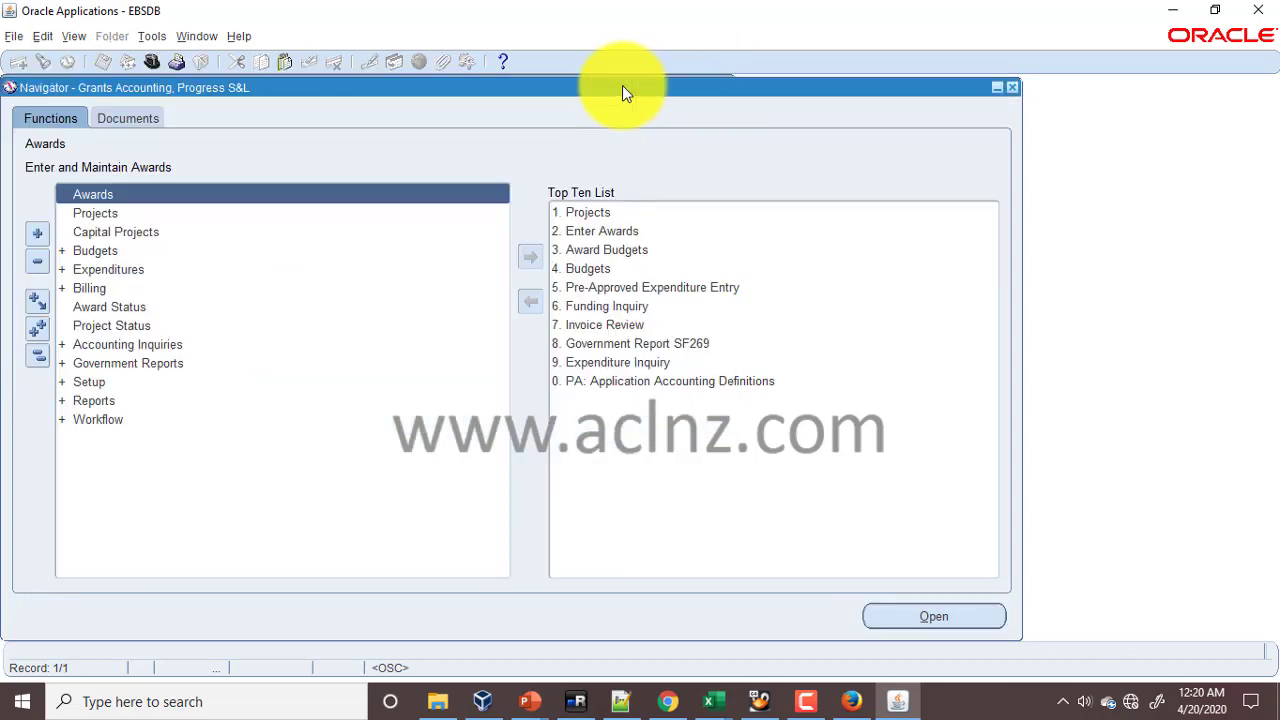
- Bring up the open DHHS Facilities Grant award and review its Budgetary Control settings and available award tools
left_click(197, 37)
left_click(259, 253)
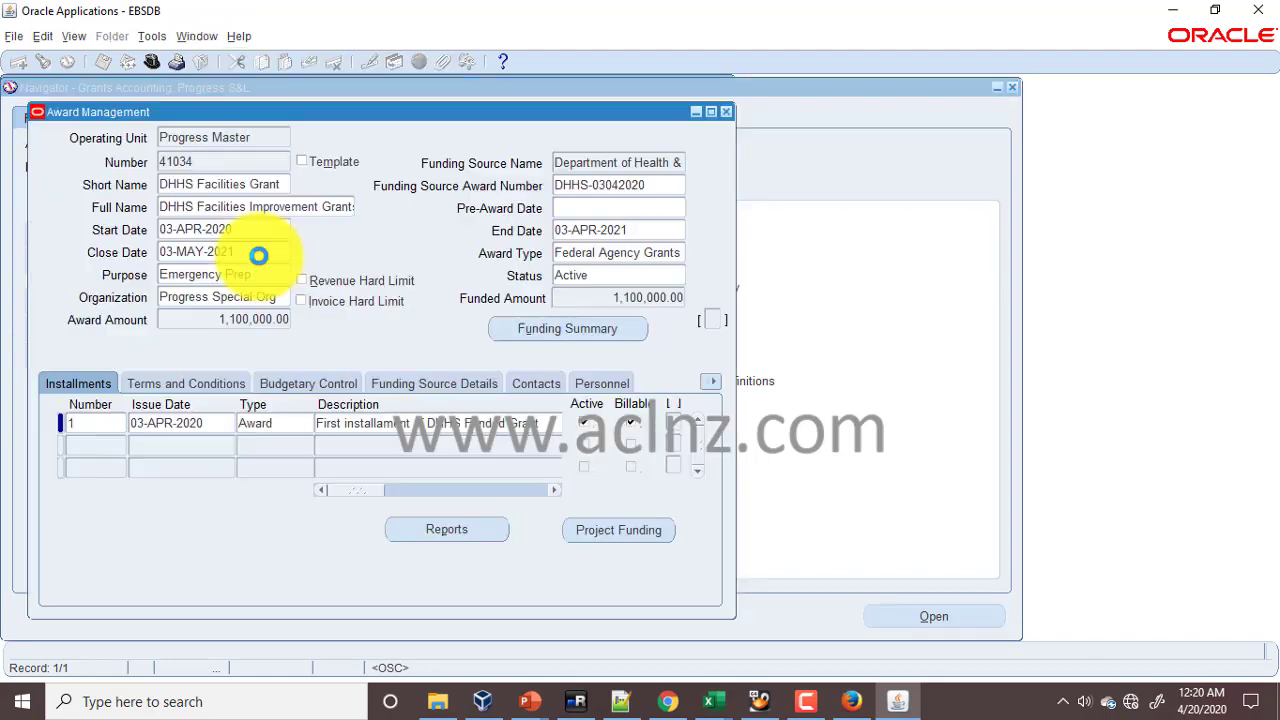
left_click(160, 388)
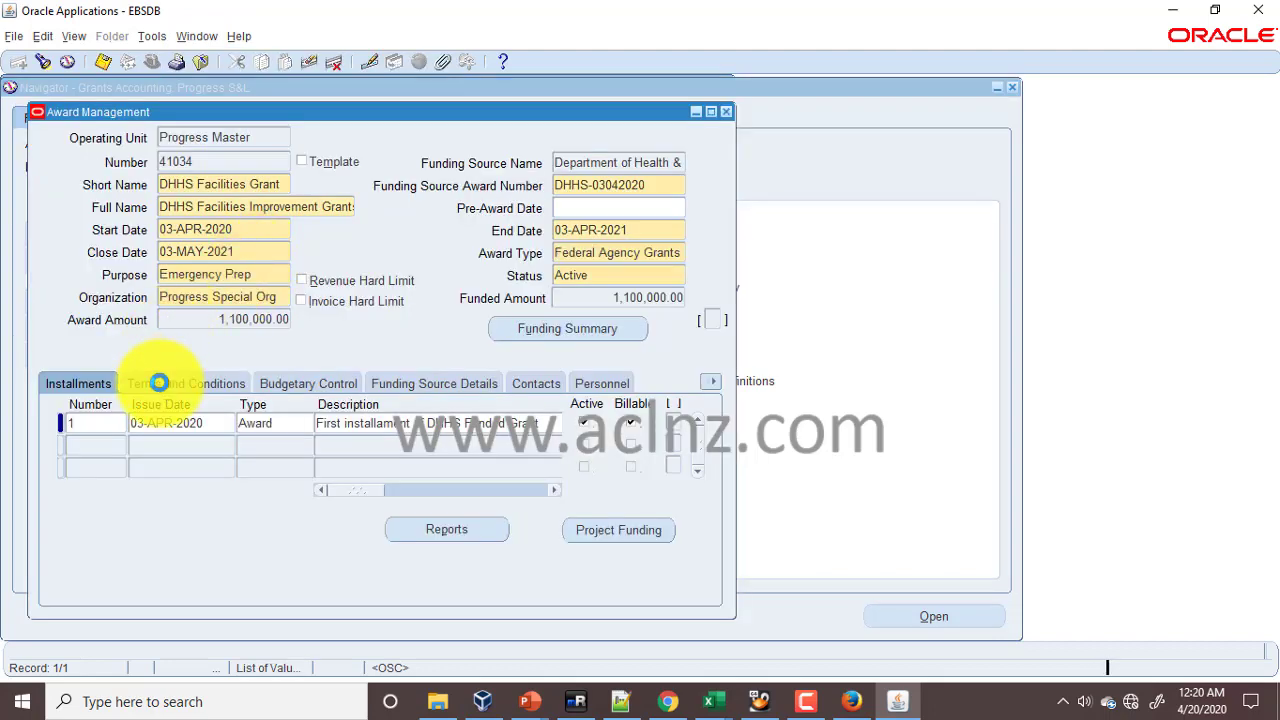
left_click(311, 386)
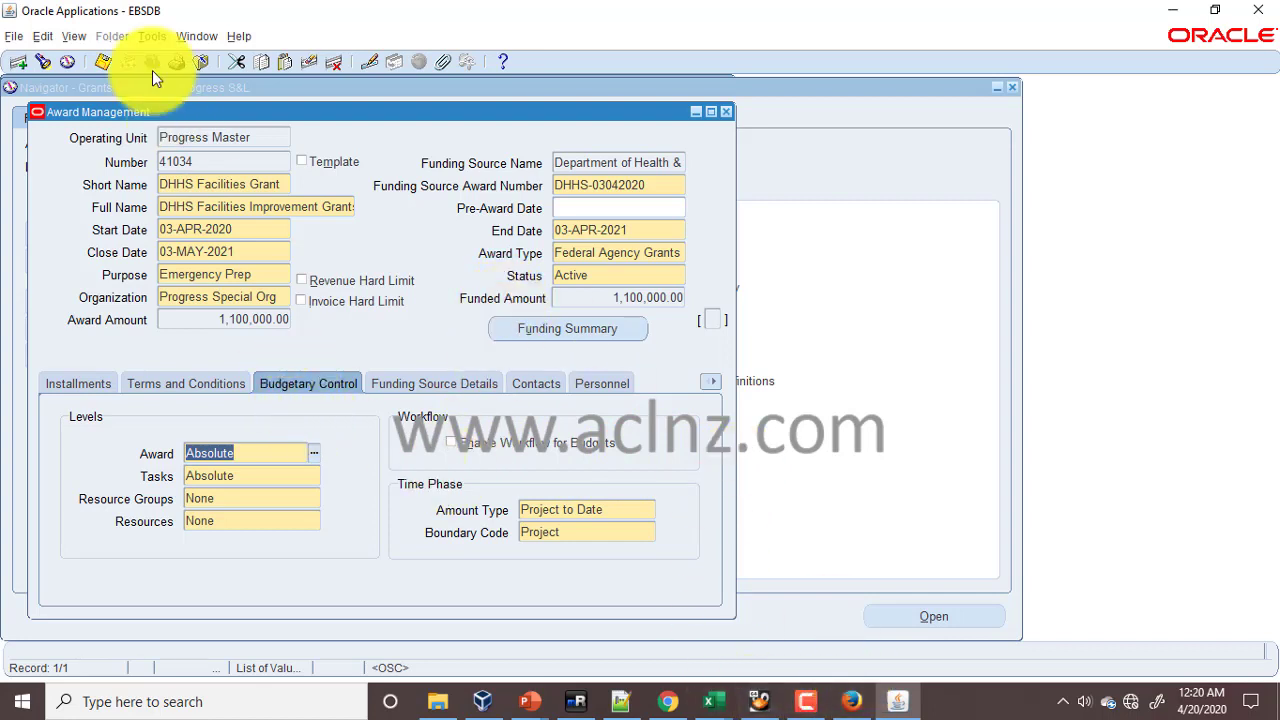
left_click(151, 38)
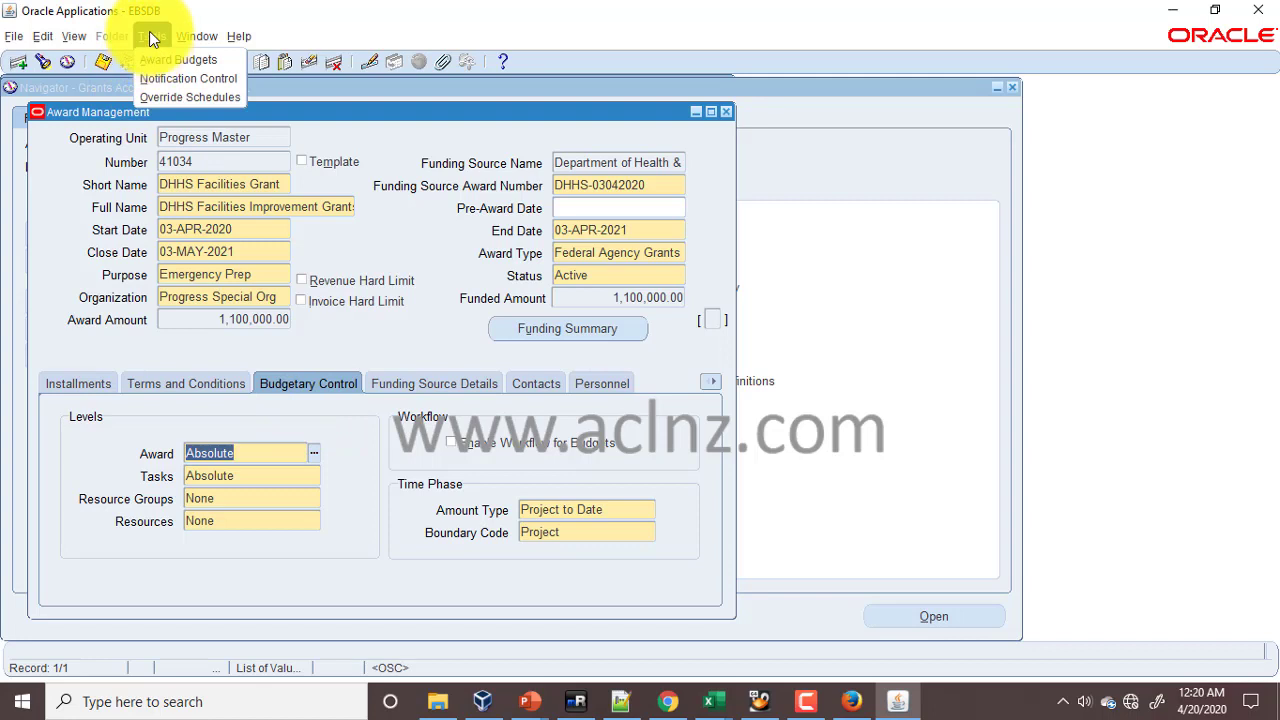
left_click(150, 37)
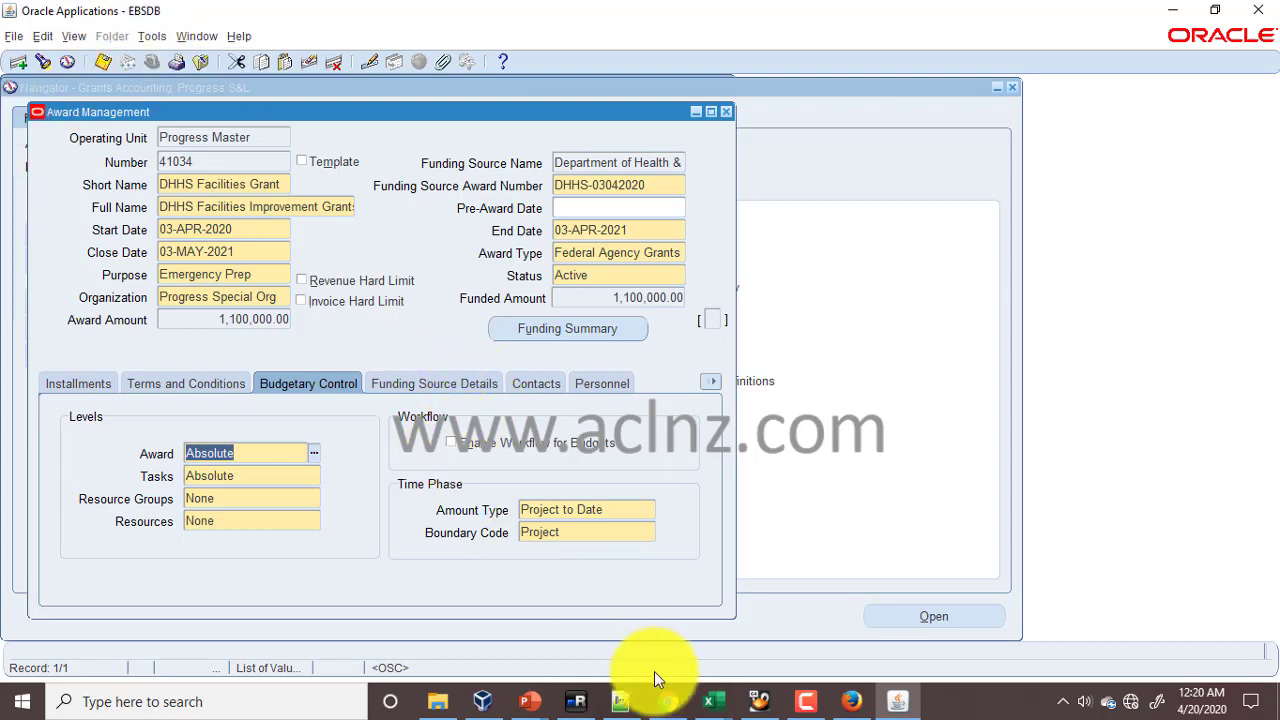
- Return to the Chrome checklist and highlight item 70, Set Up Oracle Workflow, and item 72, Project Status Inquiry Columns
left_click(666, 702)
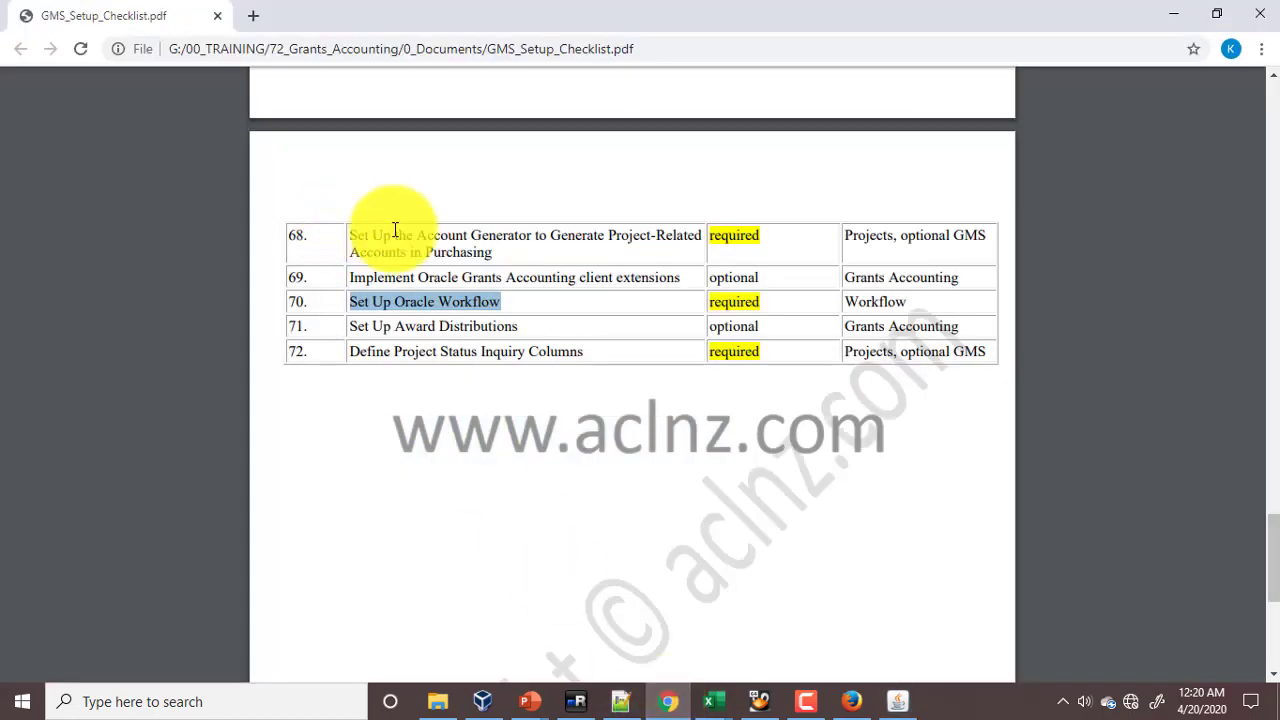
left_click(523, 302)
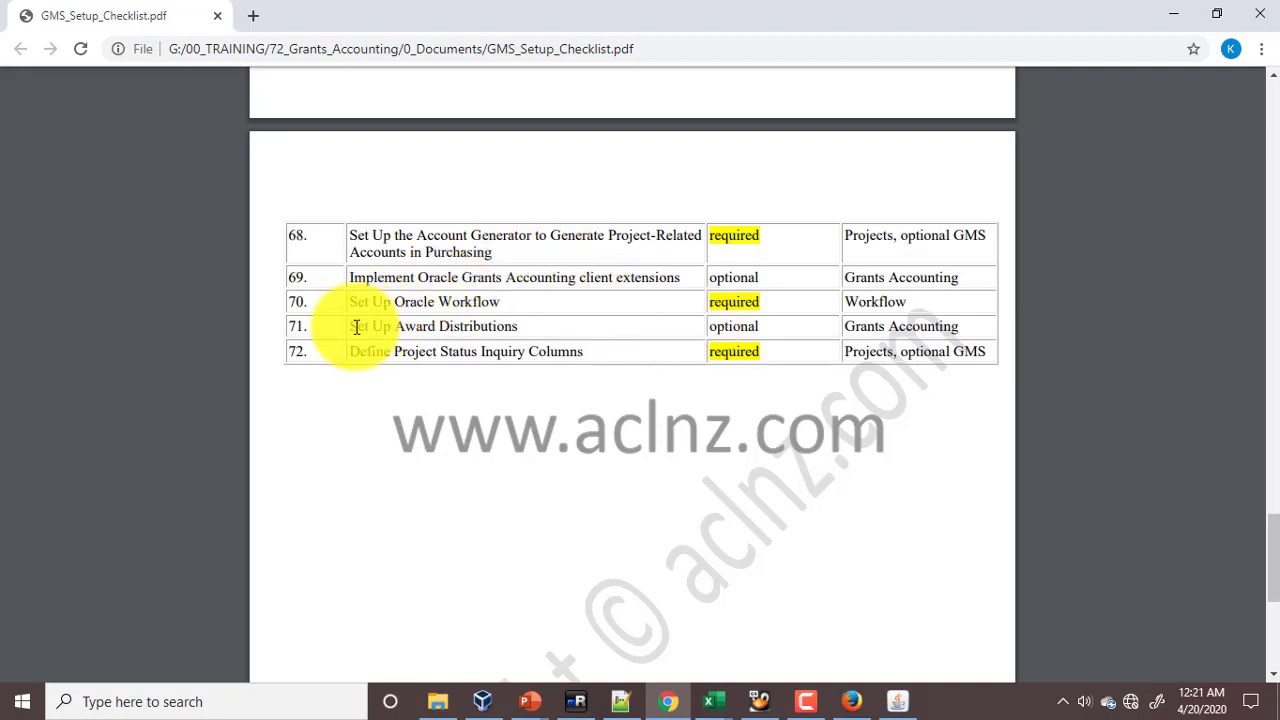
left_click_drag(290, 300, 493, 303)
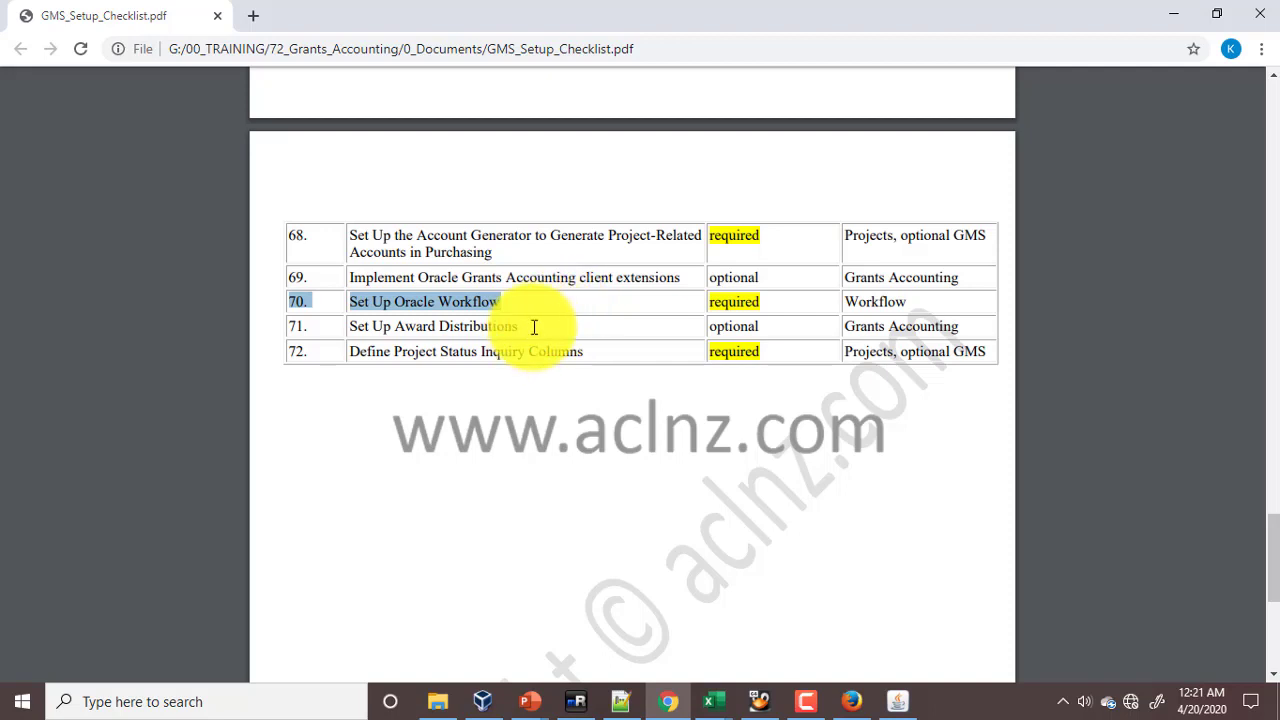
left_click(530, 330)
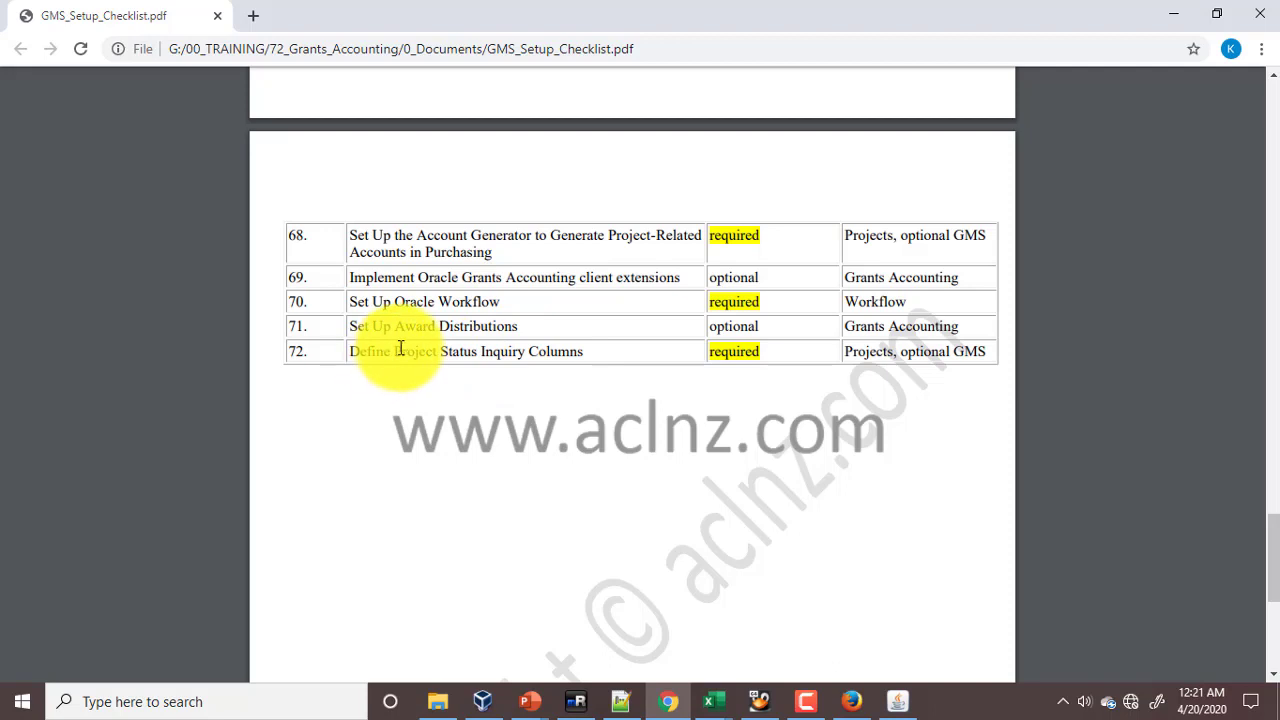
left_click_drag(396, 351, 612, 358)
left_click(610, 356)
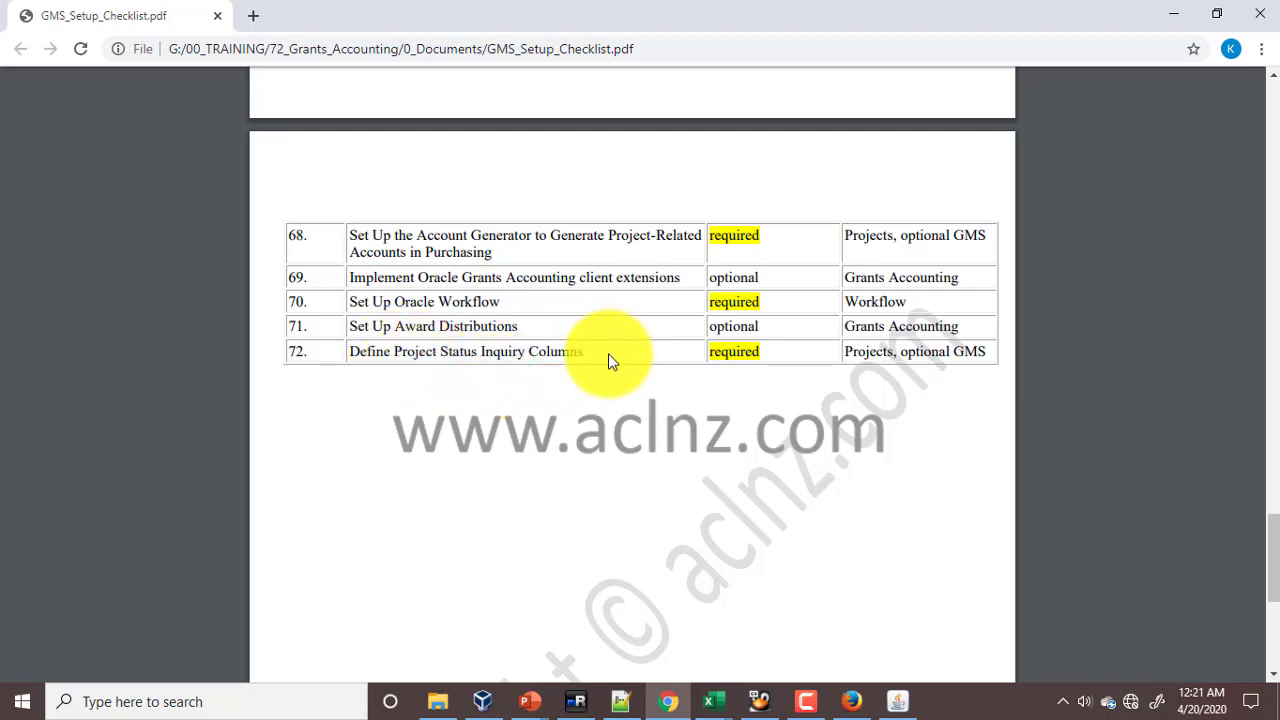
- Switch to Oracle Applications and open the Project Status search form from the Grants Accounting Navigator
left_click(898, 701)
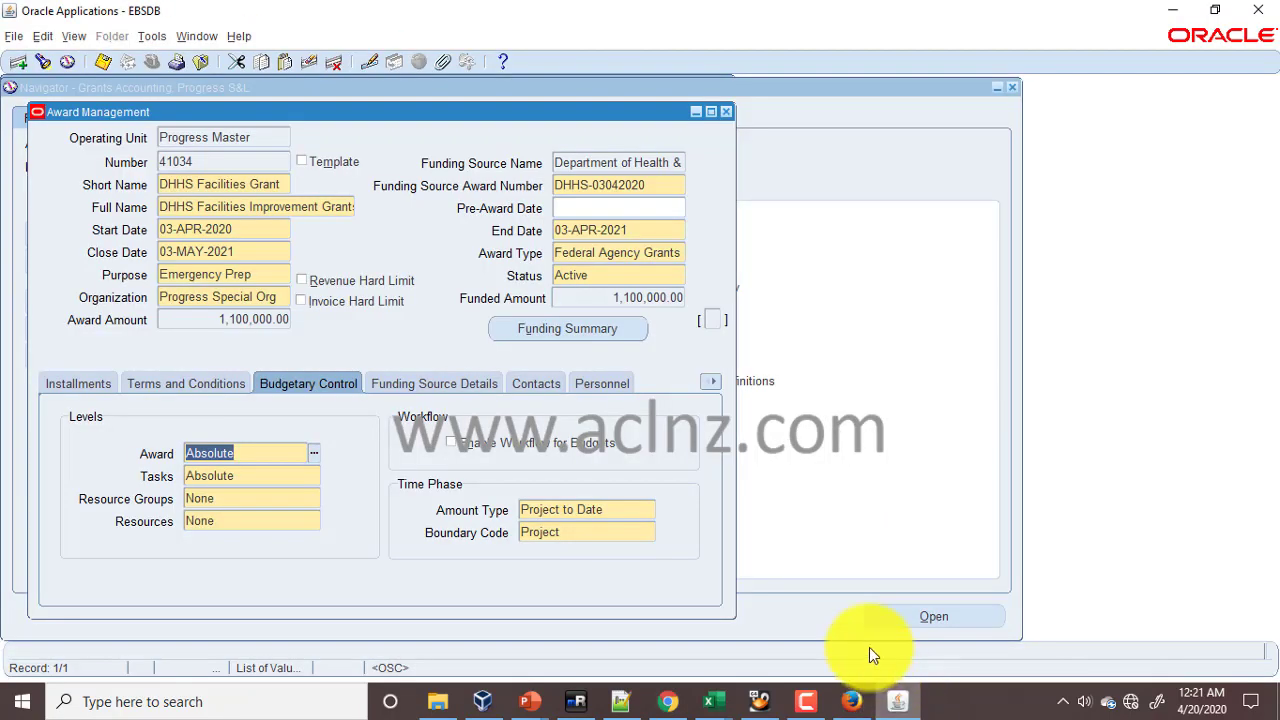
left_click(760, 540)
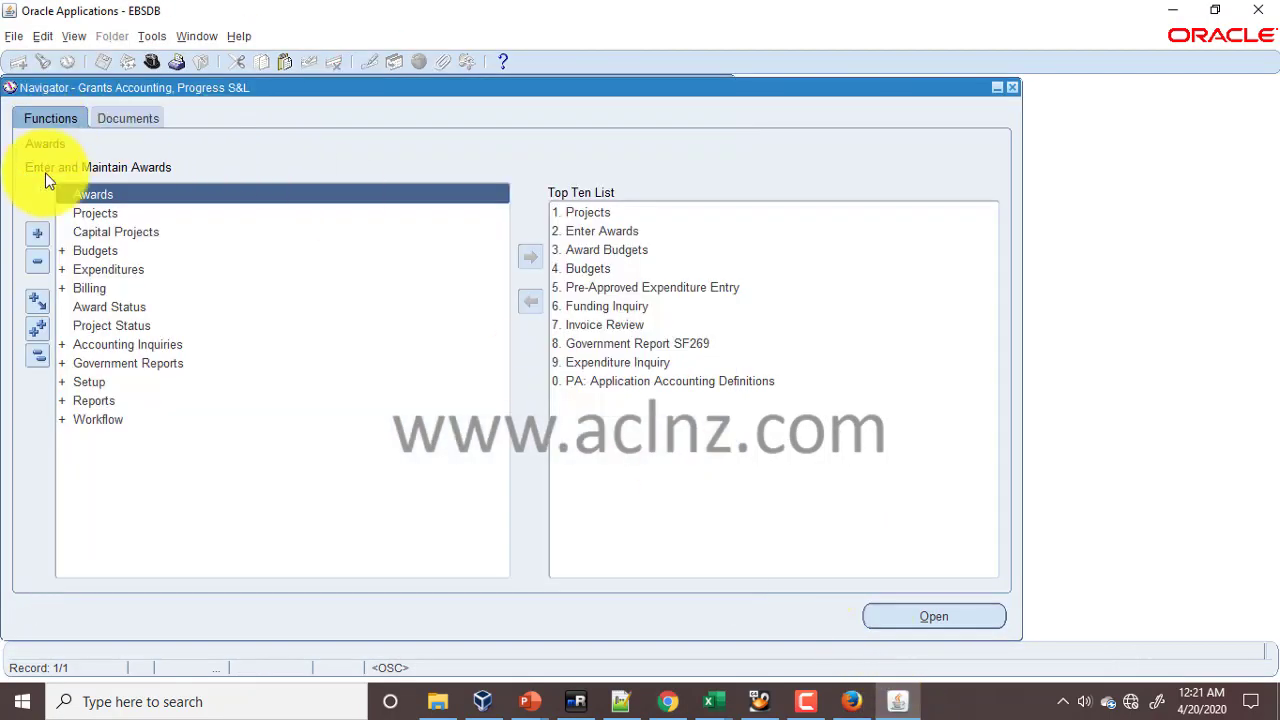
double_click(106, 327)
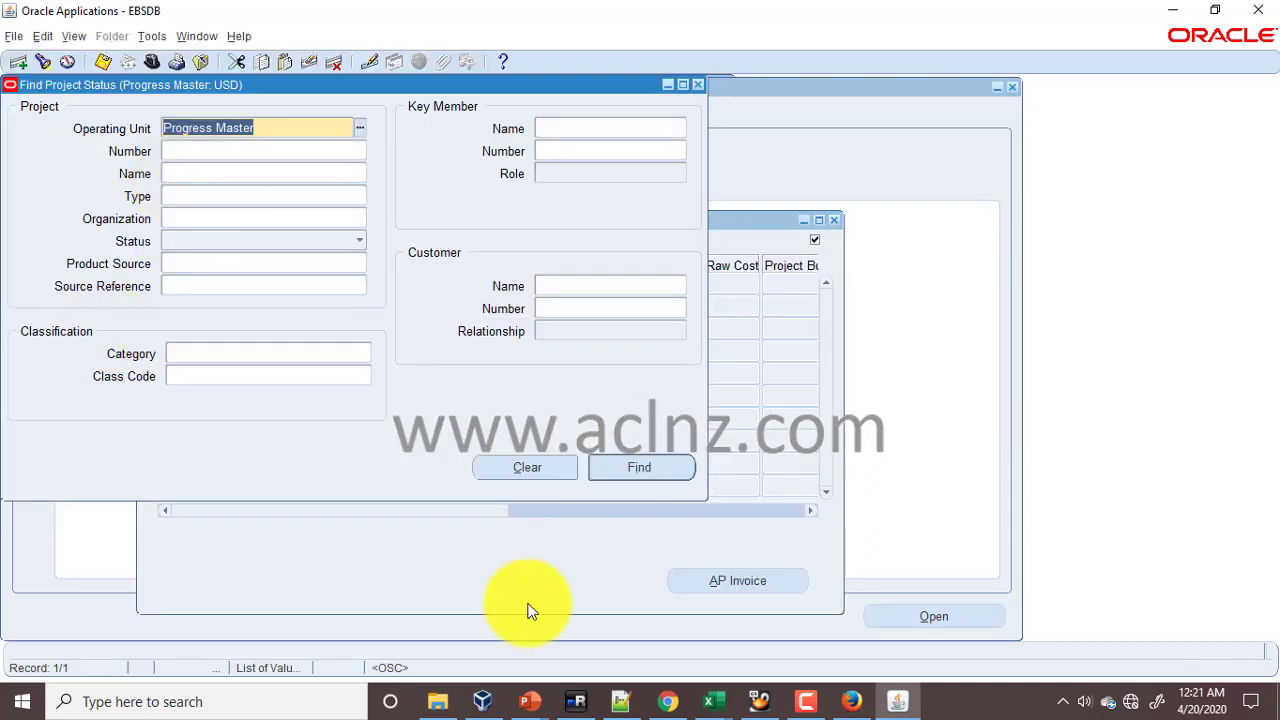
- Switch to the 1_Demo_Data.xlsx workbook in Excel and copy the Project Number value 400054 from the Sample Demo sheet
left_click(715, 705)
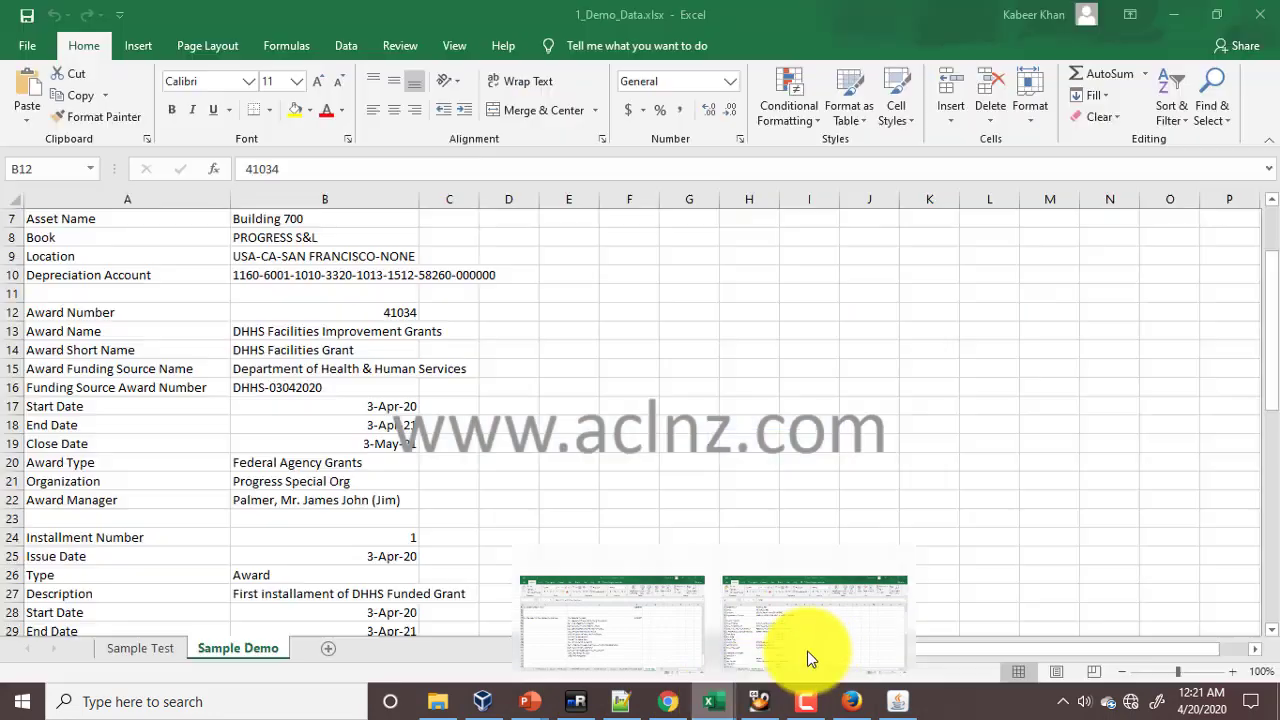
left_click(809, 657)
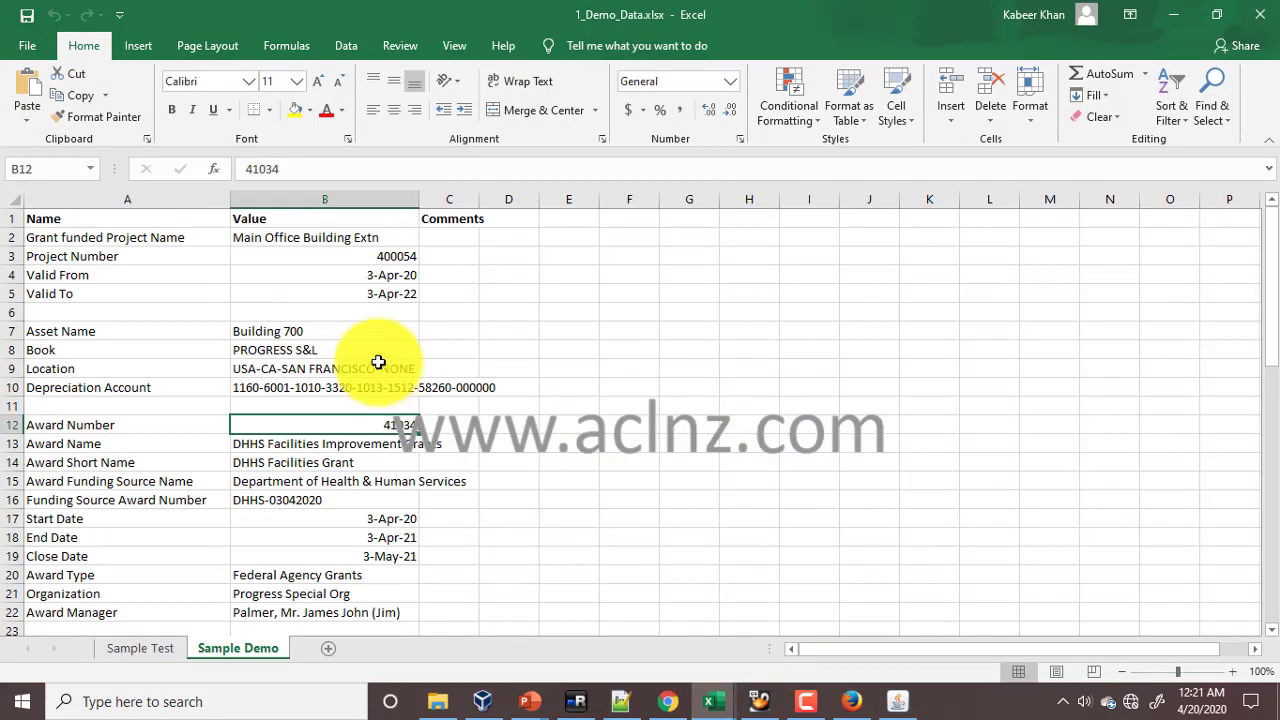
left_click(405, 256)
key("ctrl+c")
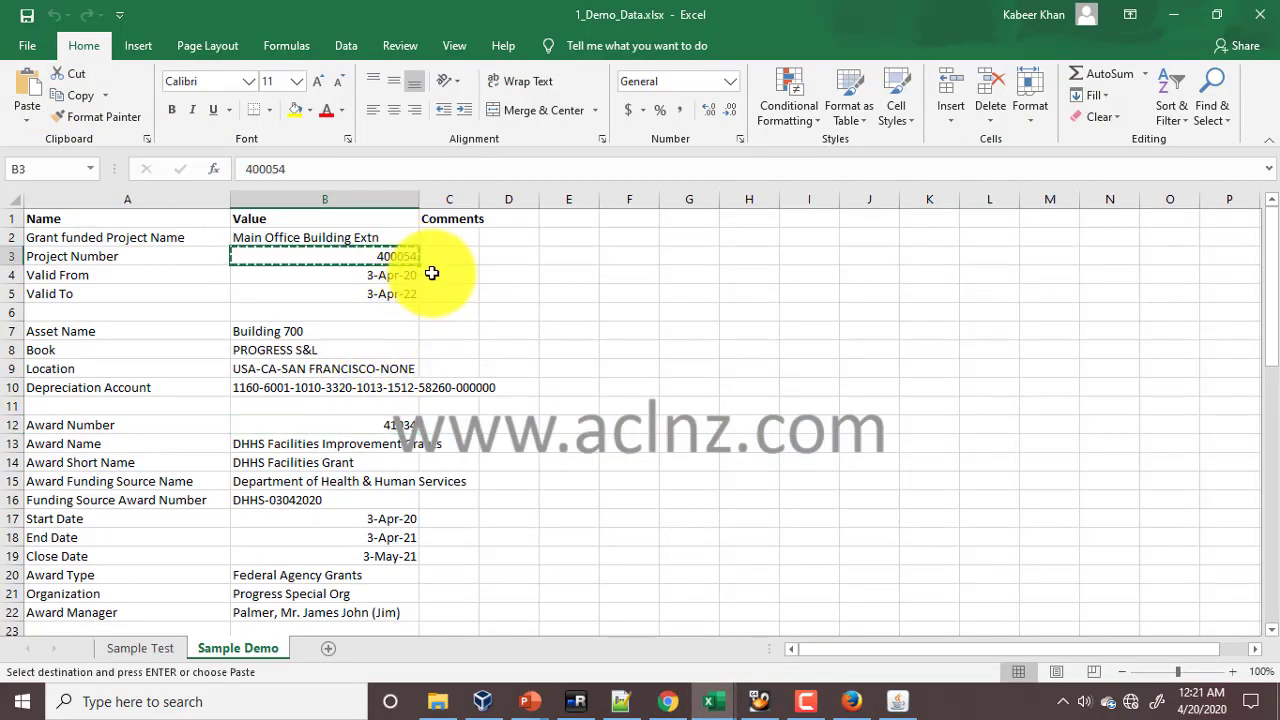
- Return to Oracle Applications, find the status of project number 400054, and view its Project Status columns
key("alt+Tab")
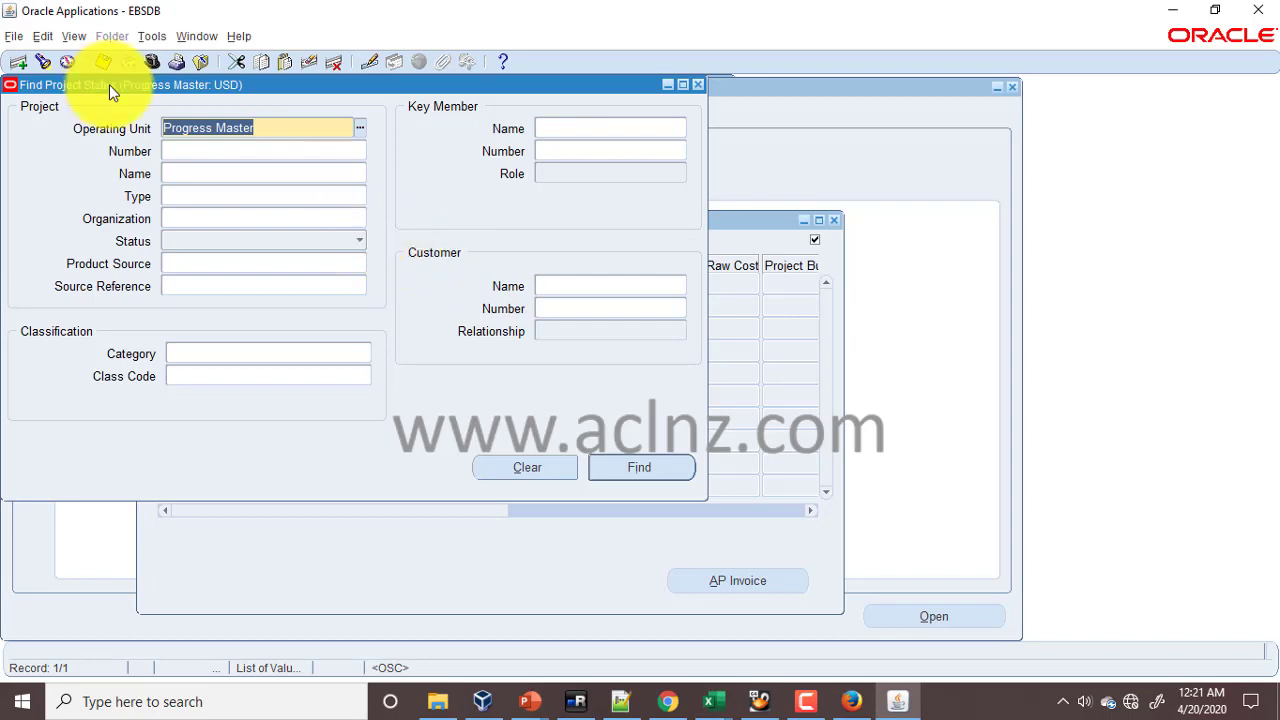
left_click(198, 168)
left_click(206, 151)
key("ctrl+v")
left_click(629, 470)
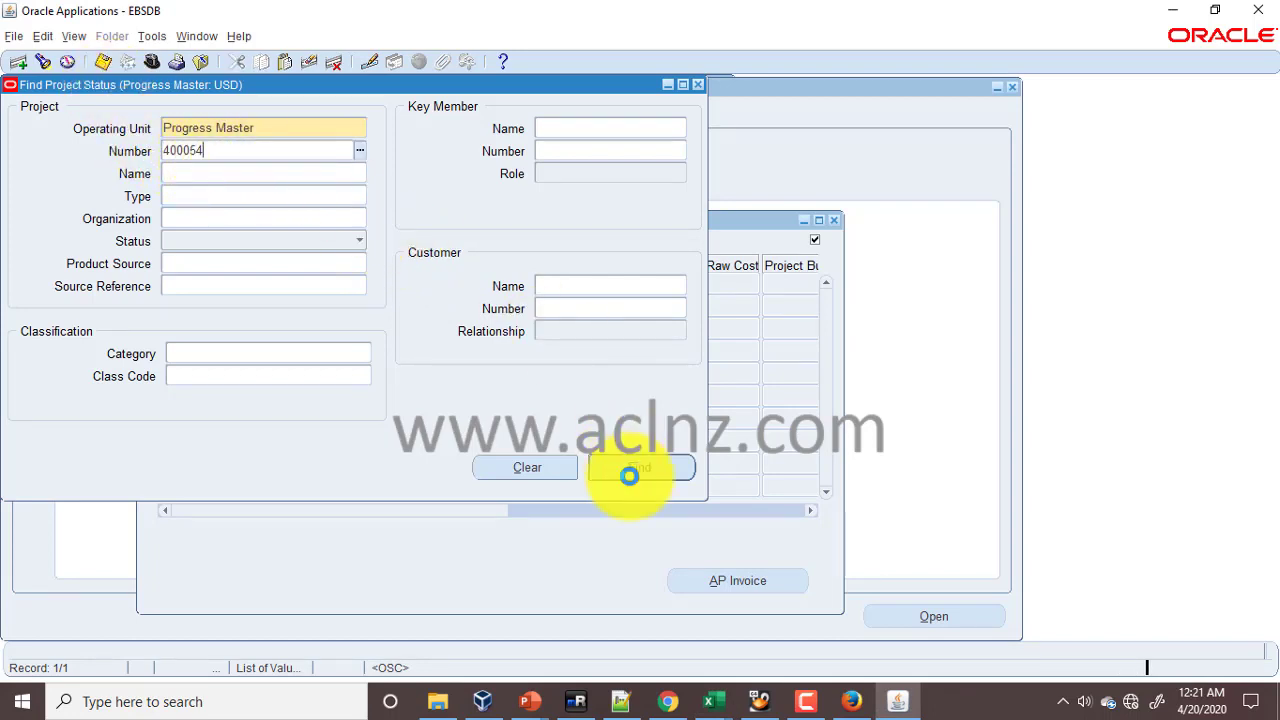
left_click(651, 463)
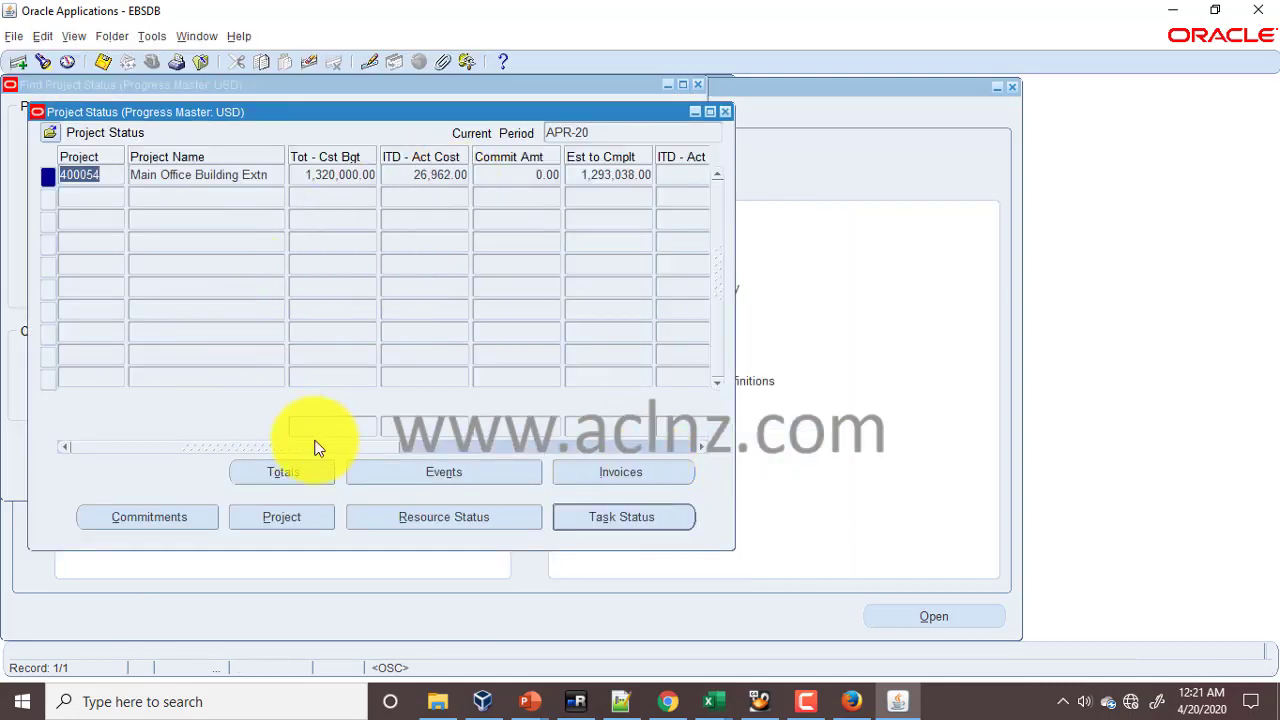
left_click_drag(396, 446, 342, 455)
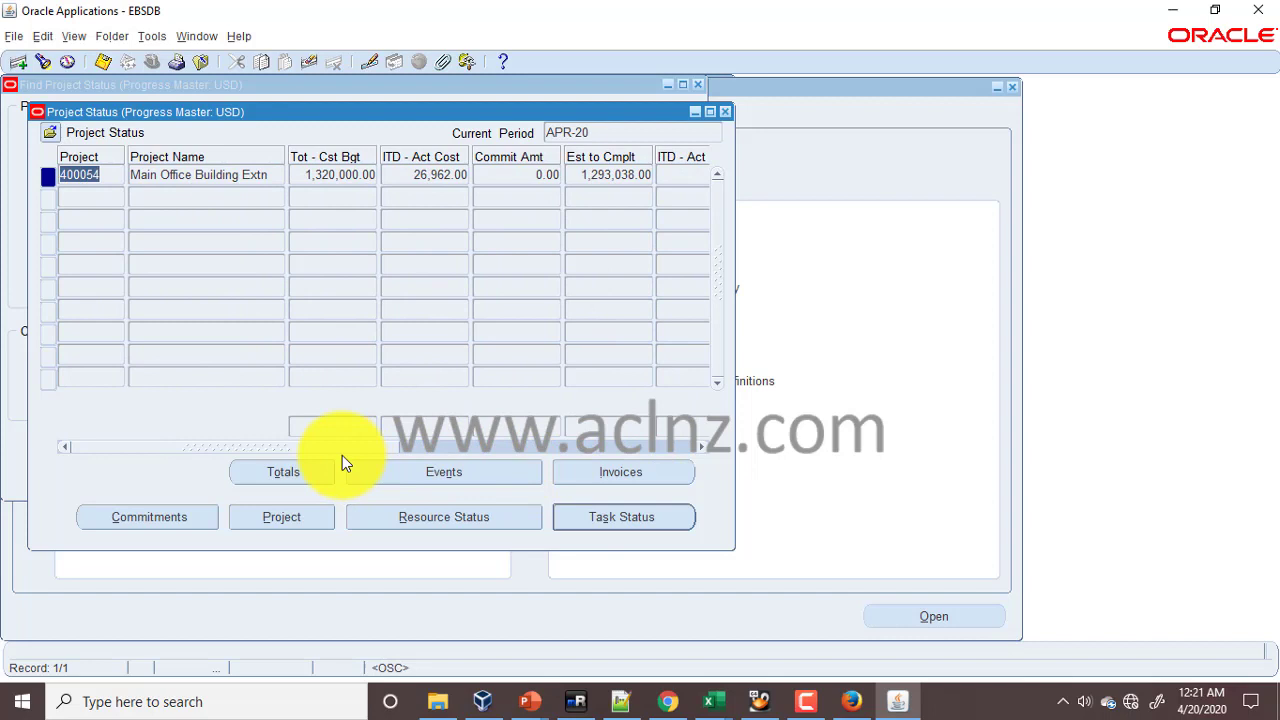
- Return to the Grants Accounting Navigator, expand Setup, and open the Project Status Columns form
left_click(68, 64)
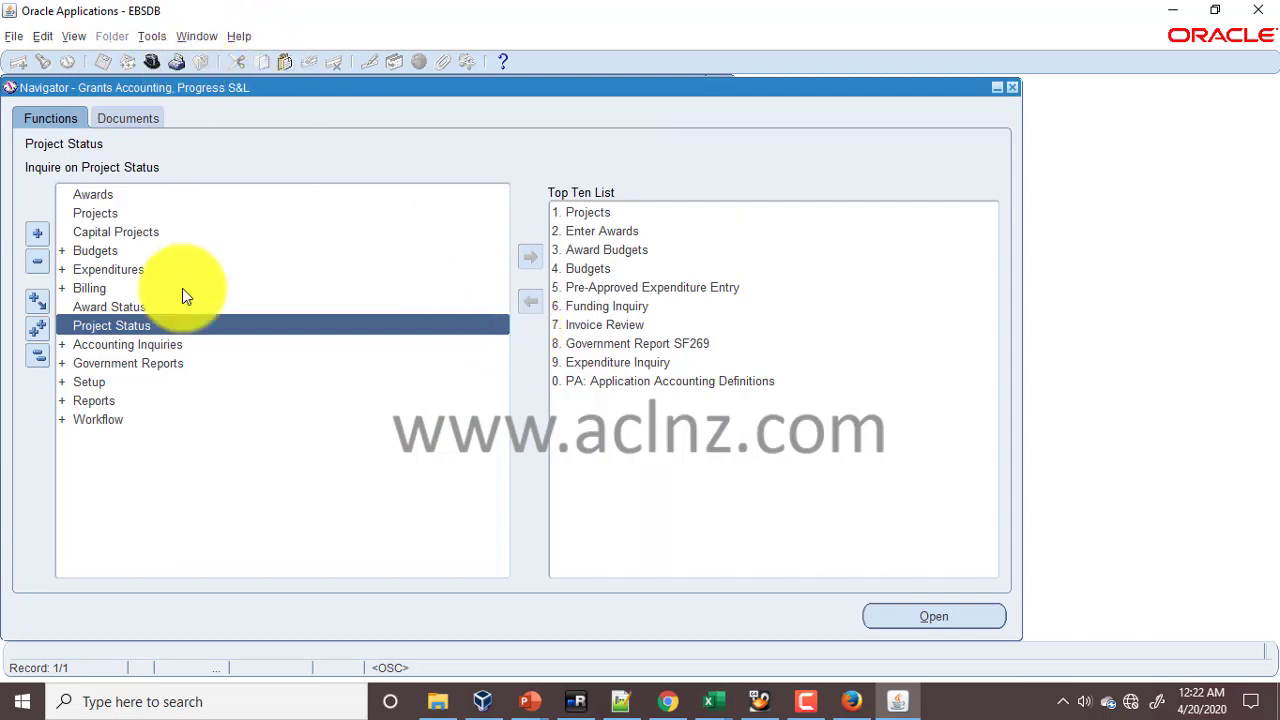
double_click(107, 383)
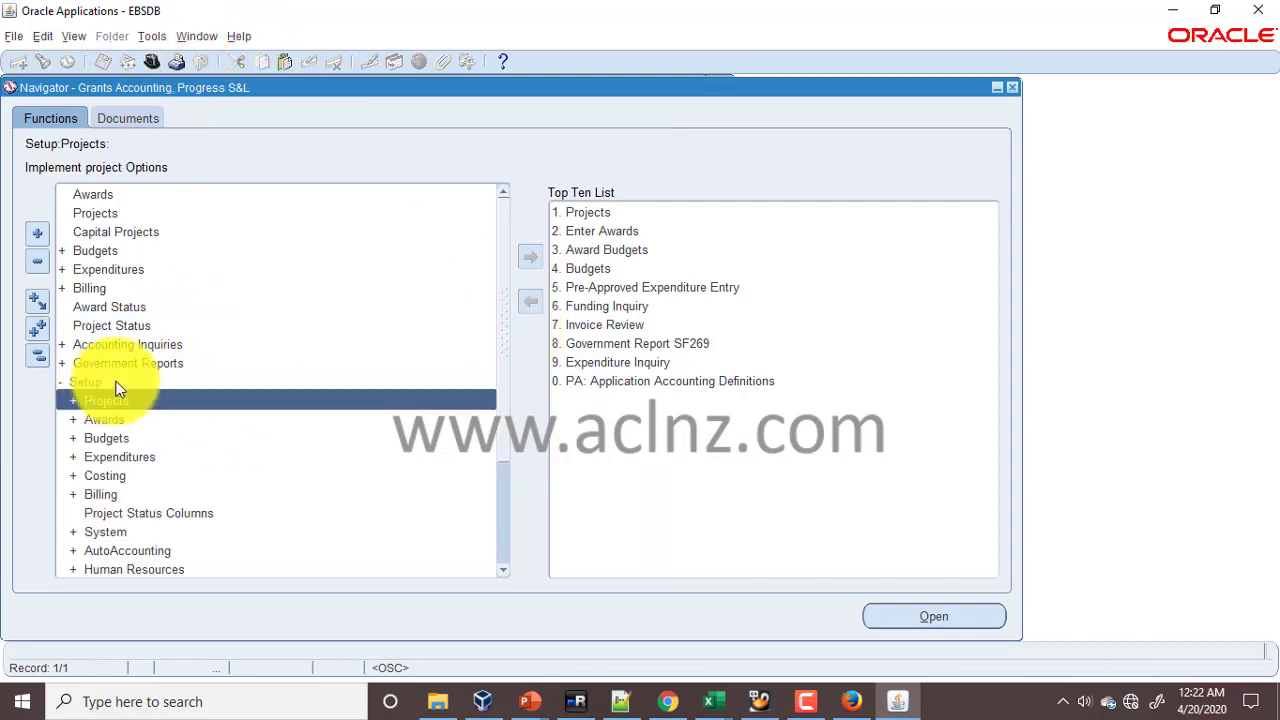
left_click(180, 513)
left_click(903, 622)
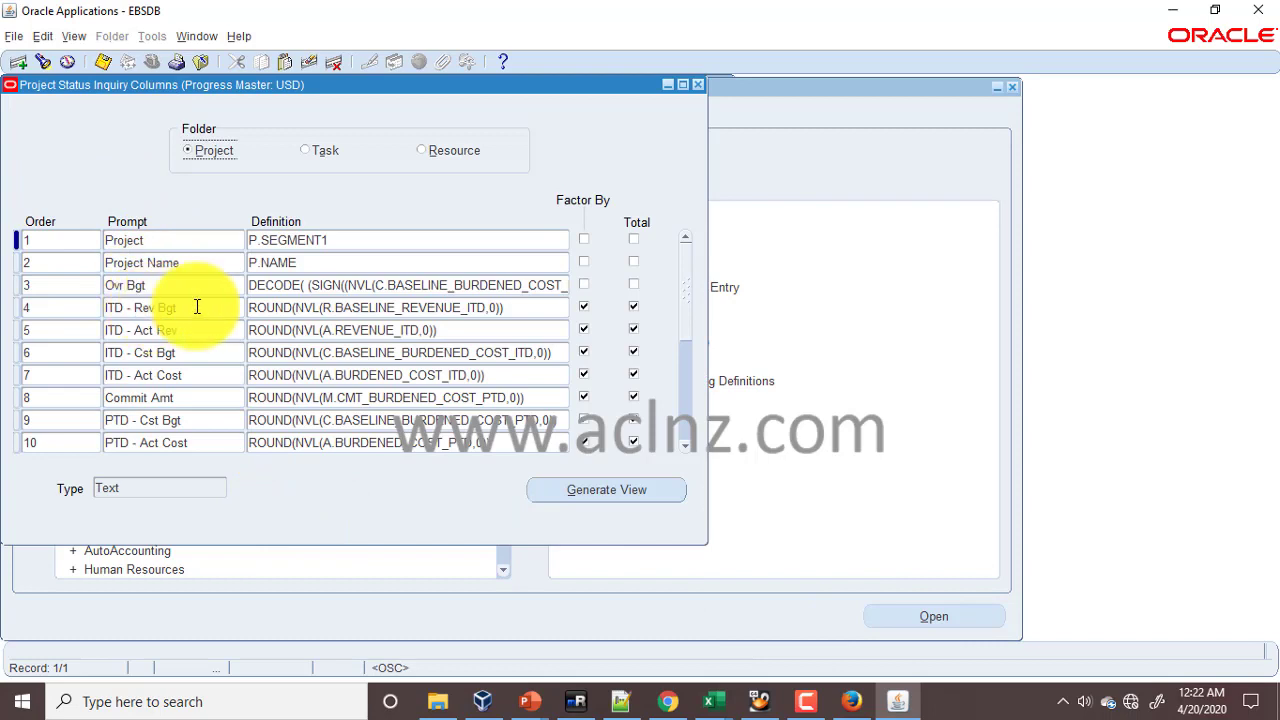
- Examine the prompts and definitions of all Project Status Inquiry columns for the Project folder, ending on the Project Name definition
left_click(354, 240)
left_click(356, 263)
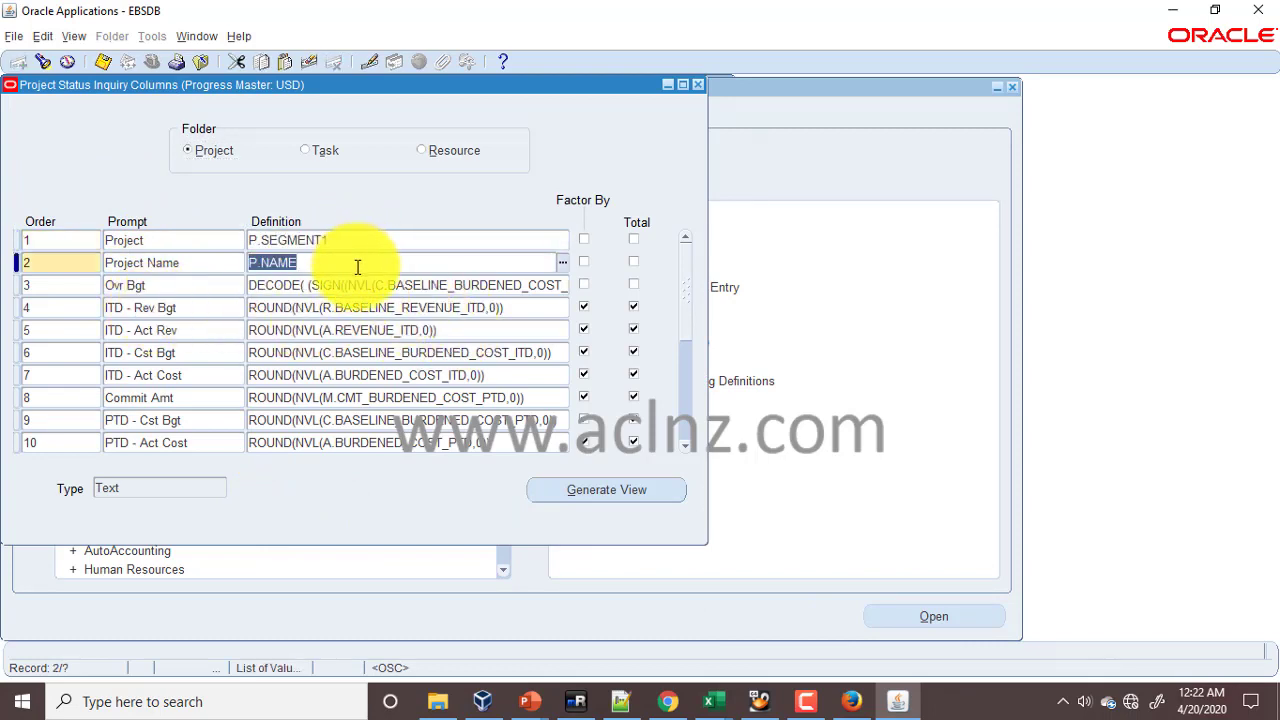
left_click(347, 241)
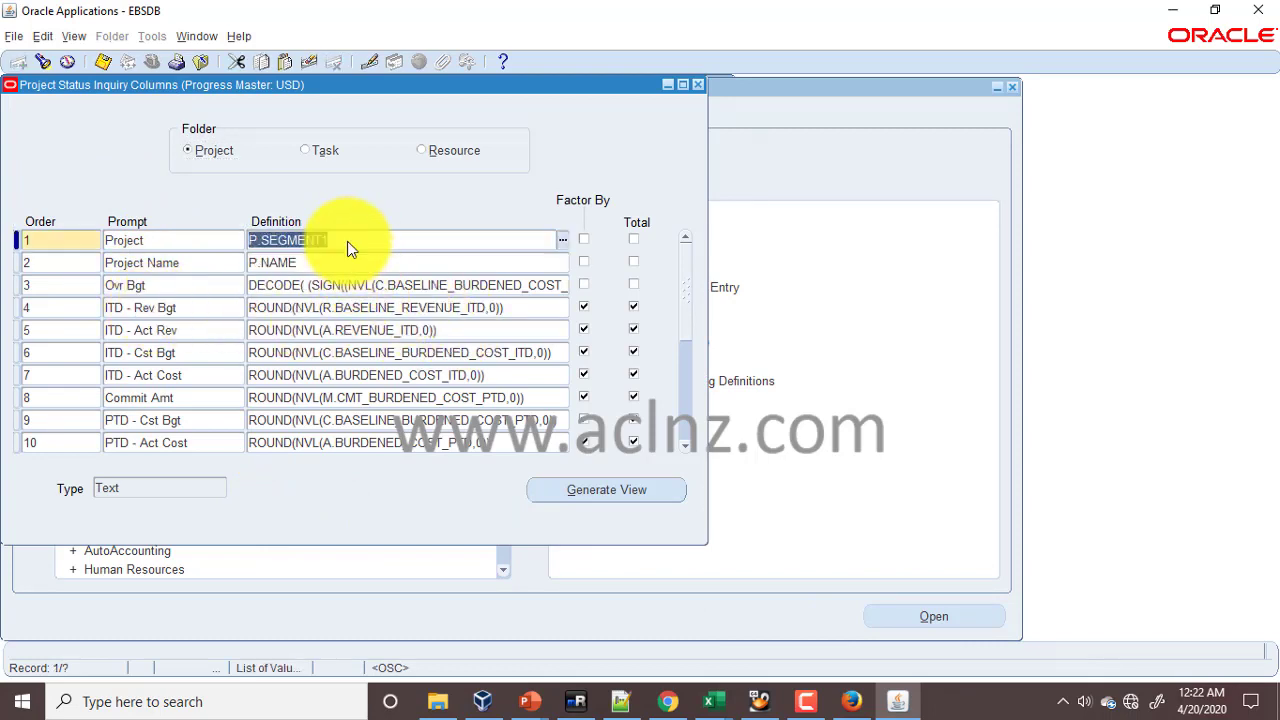
left_click(407, 287)
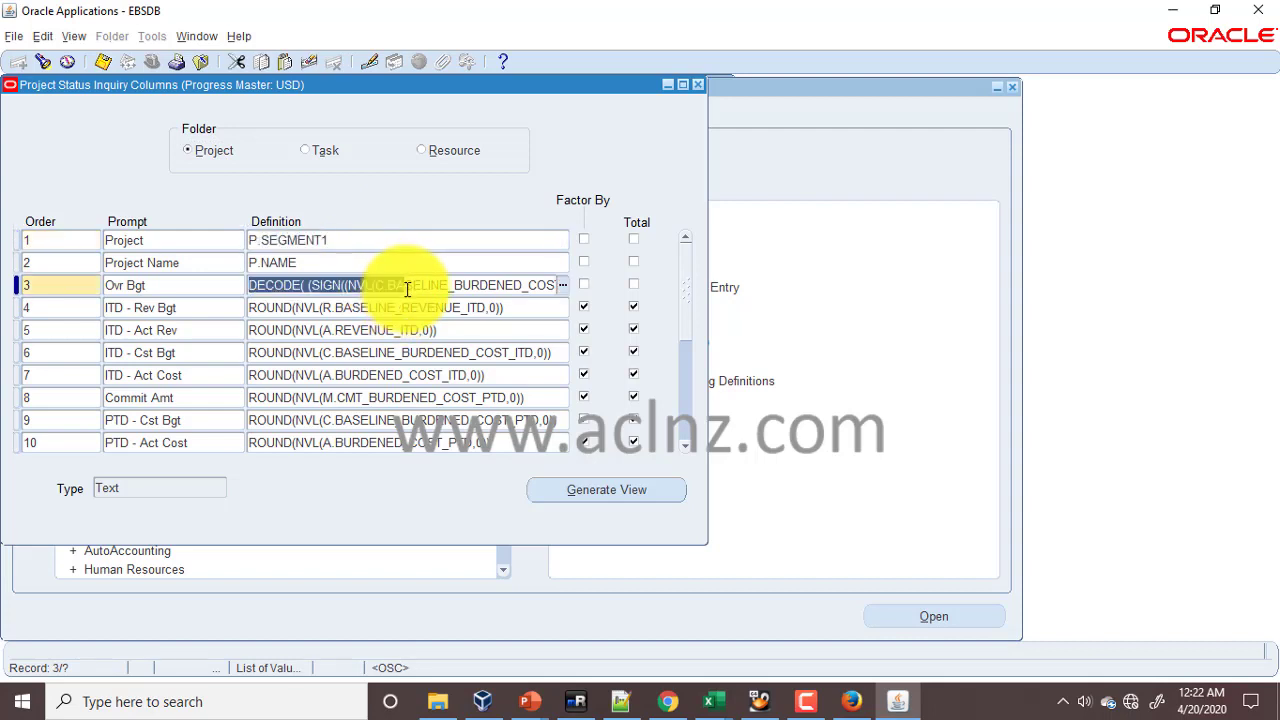
left_click(512, 309)
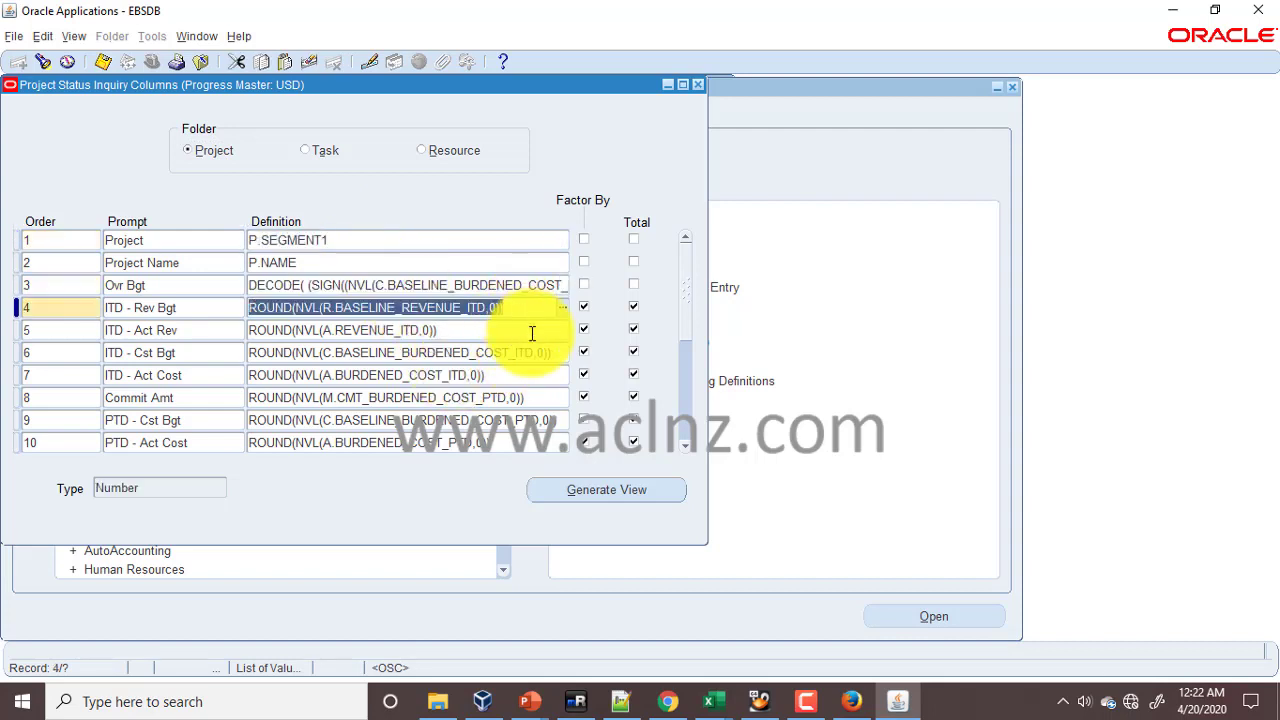
left_click(486, 331)
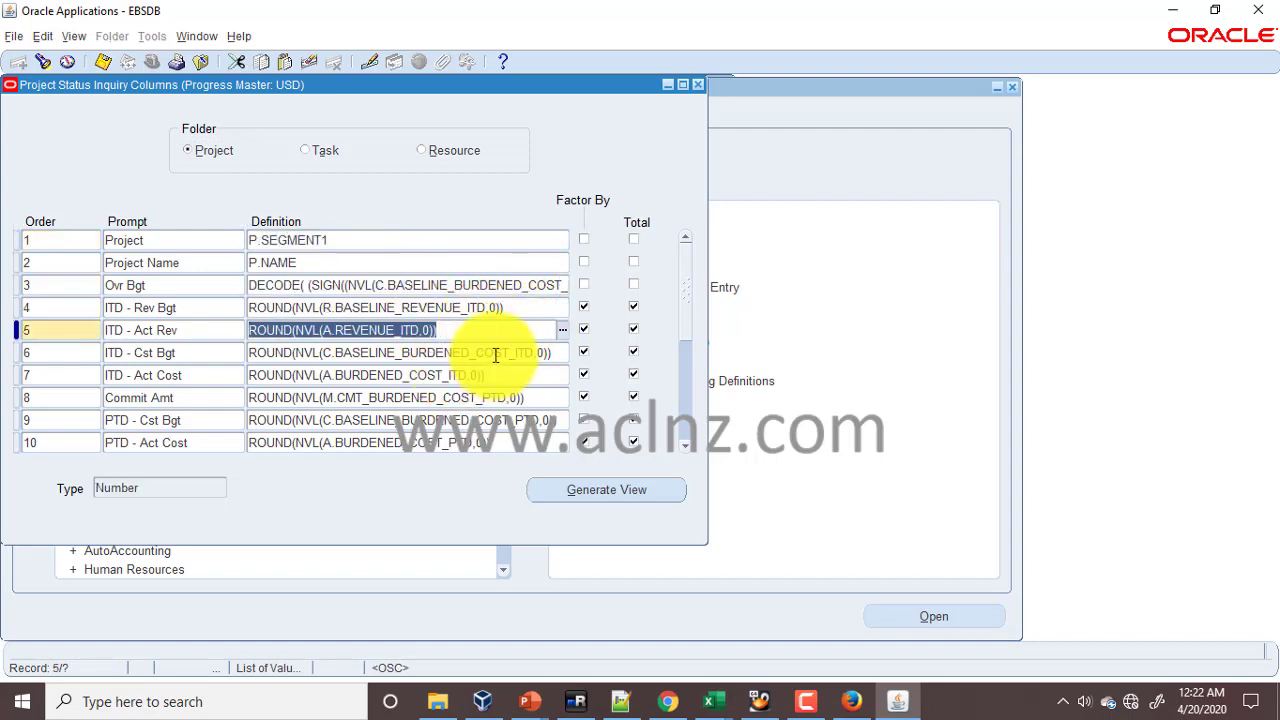
left_click(495, 352)
scroll(494, 352, "down", 2)
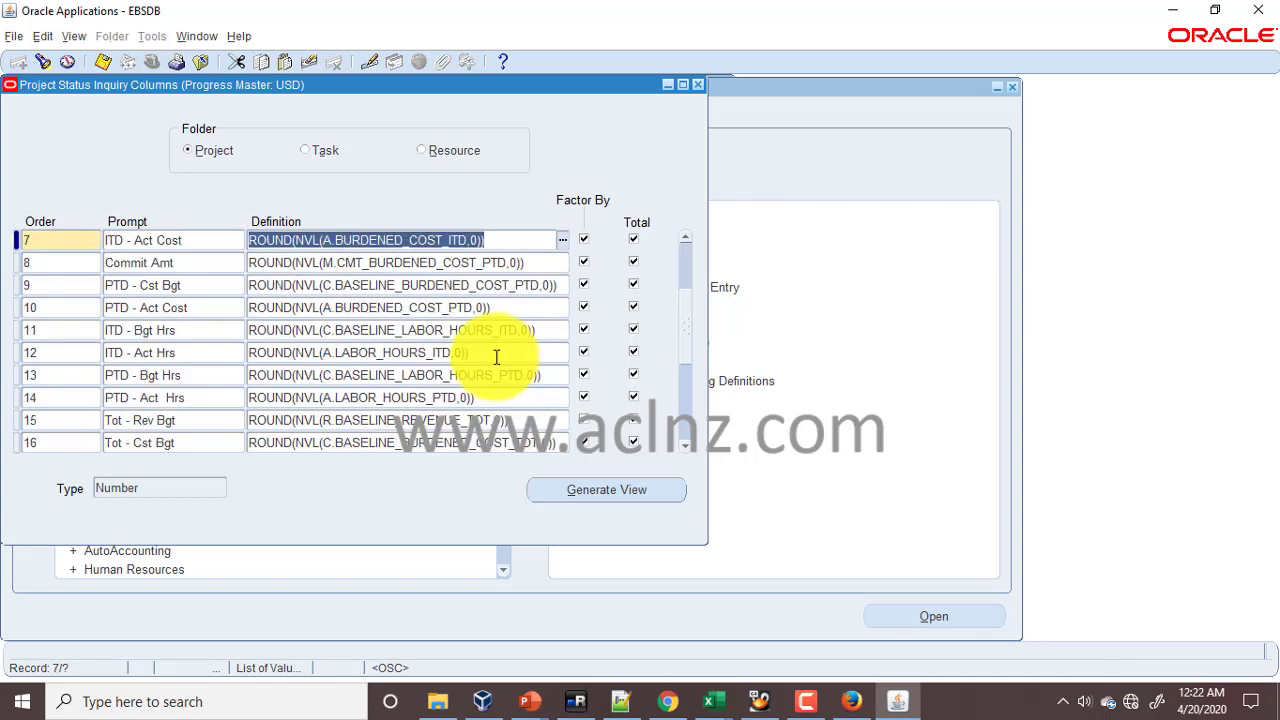
scroll(494, 355, "down", 4)
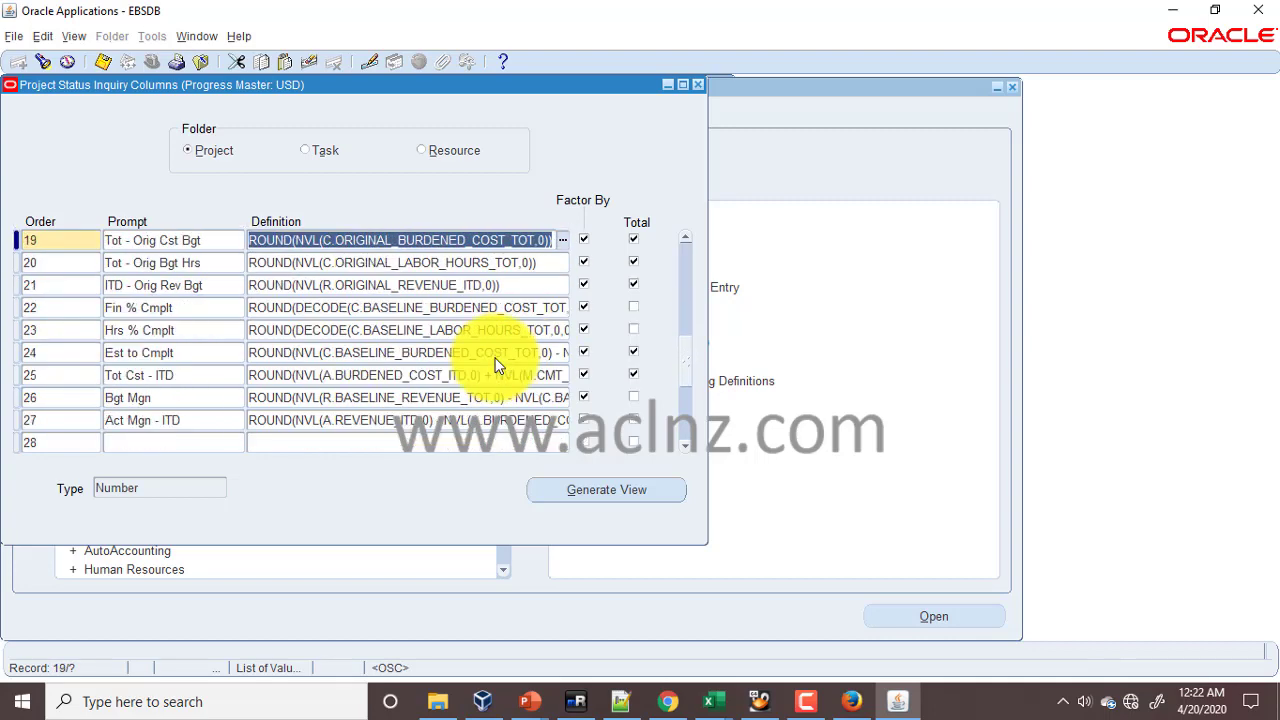
scroll(494, 365, "down", 5)
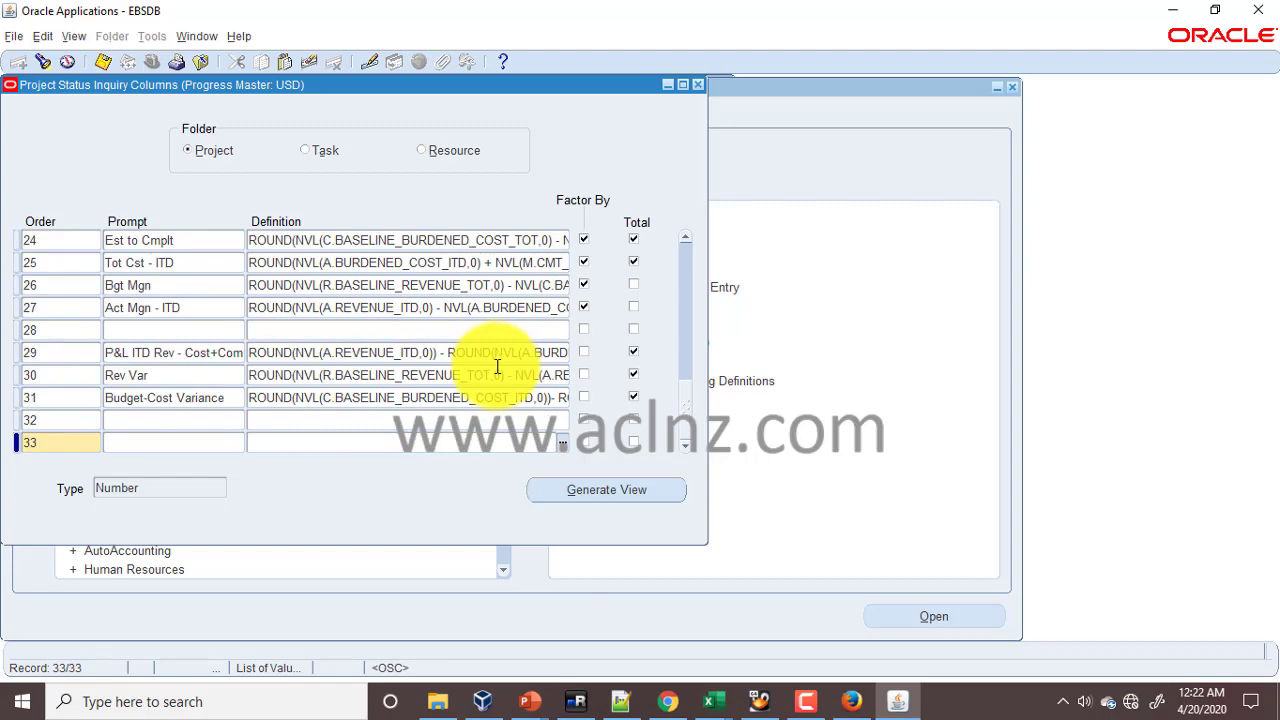
scroll(497, 367, "up", 5)
scroll(495, 370, "up", 5)
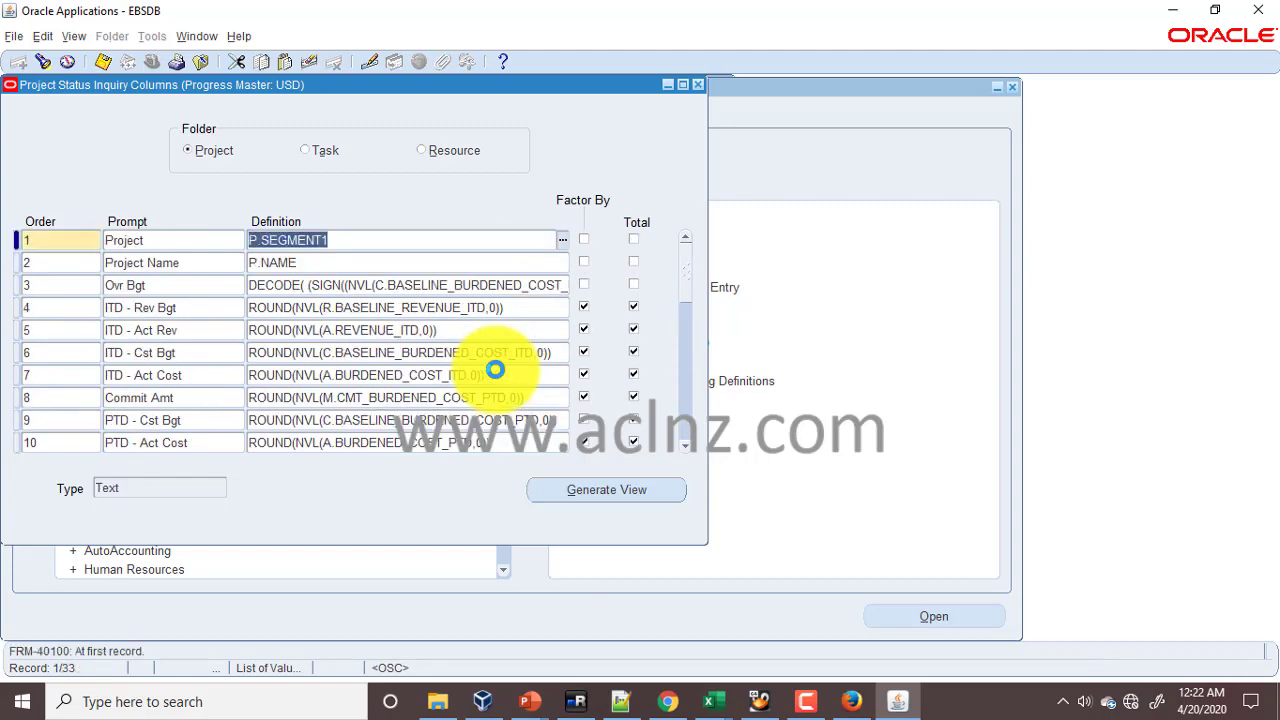
left_click(350, 268)
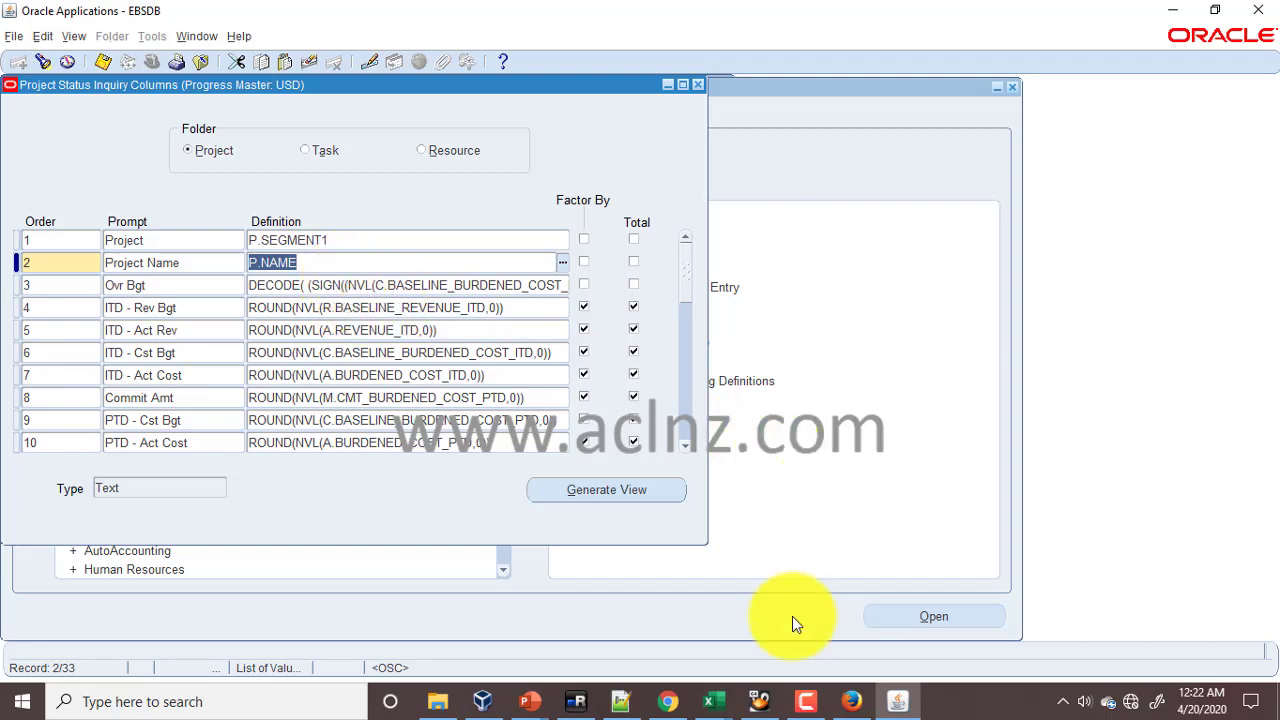
- Switch to the GMS_Setup_Checklist.pdf in Chrome and go back through the checklist to its introduction and first setup steps
left_click(668, 700)
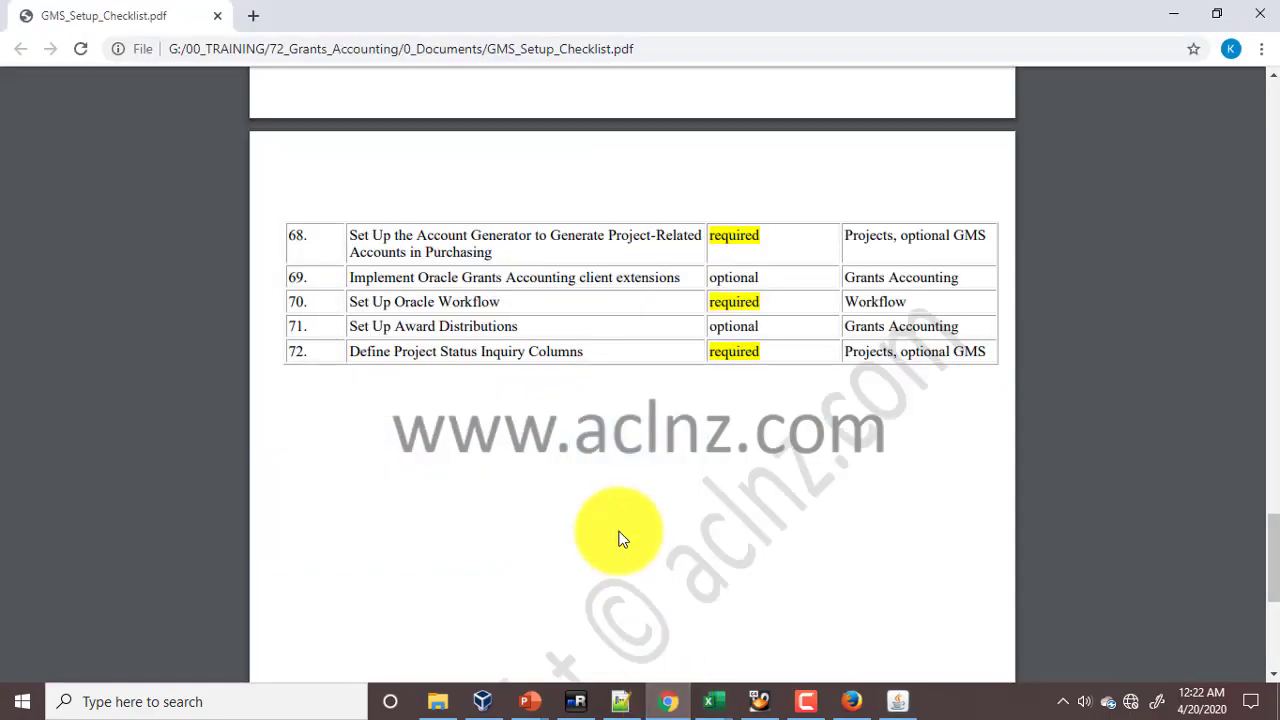
scroll(618, 538, "up", 13)
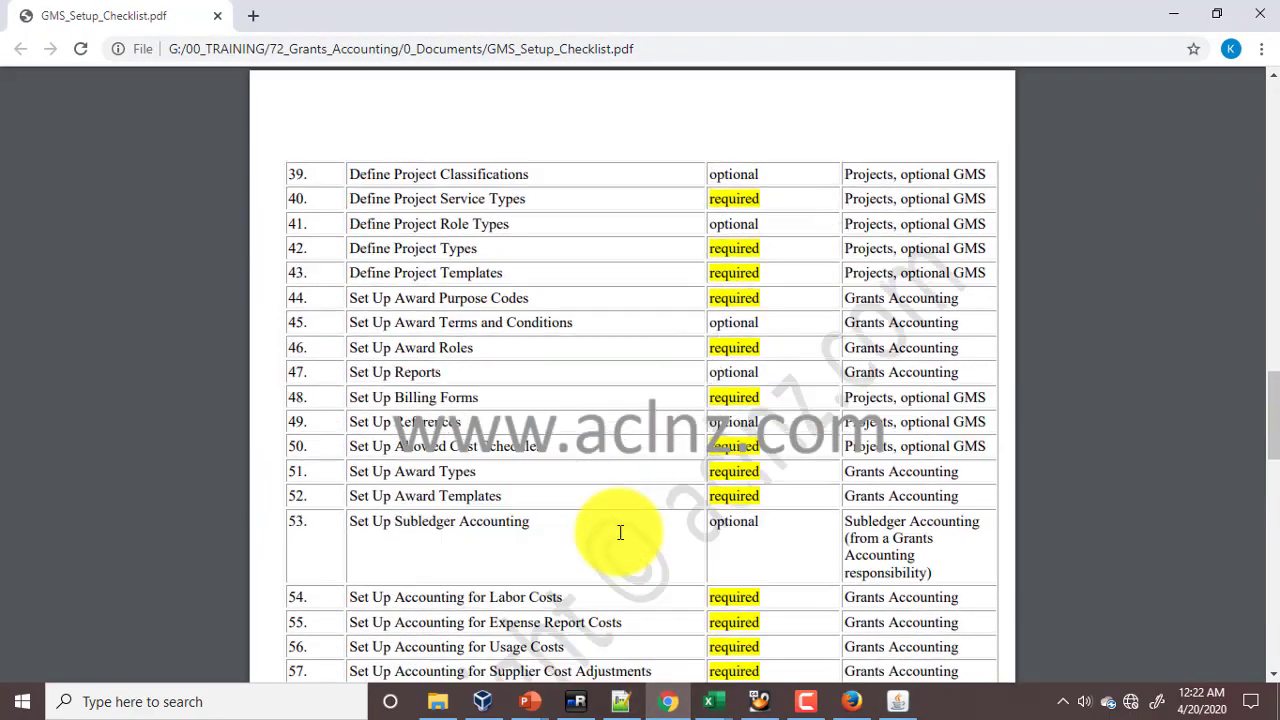
scroll(620, 532, "up", 15)
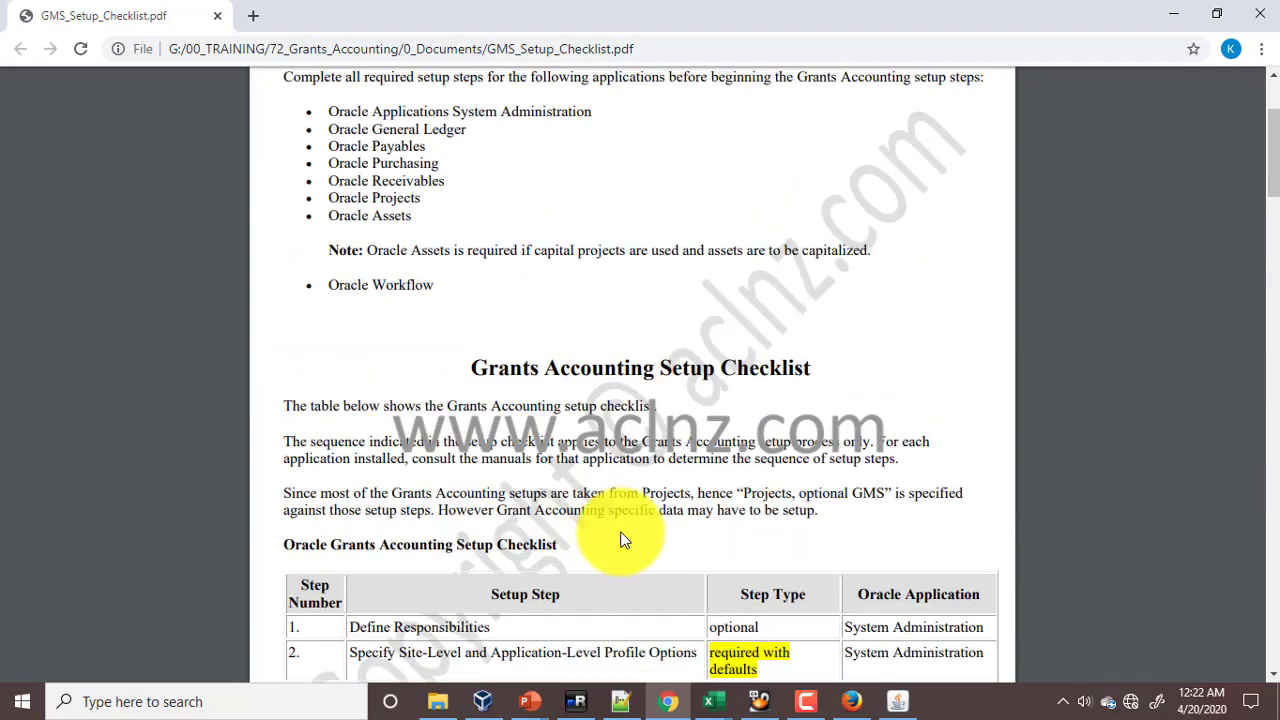